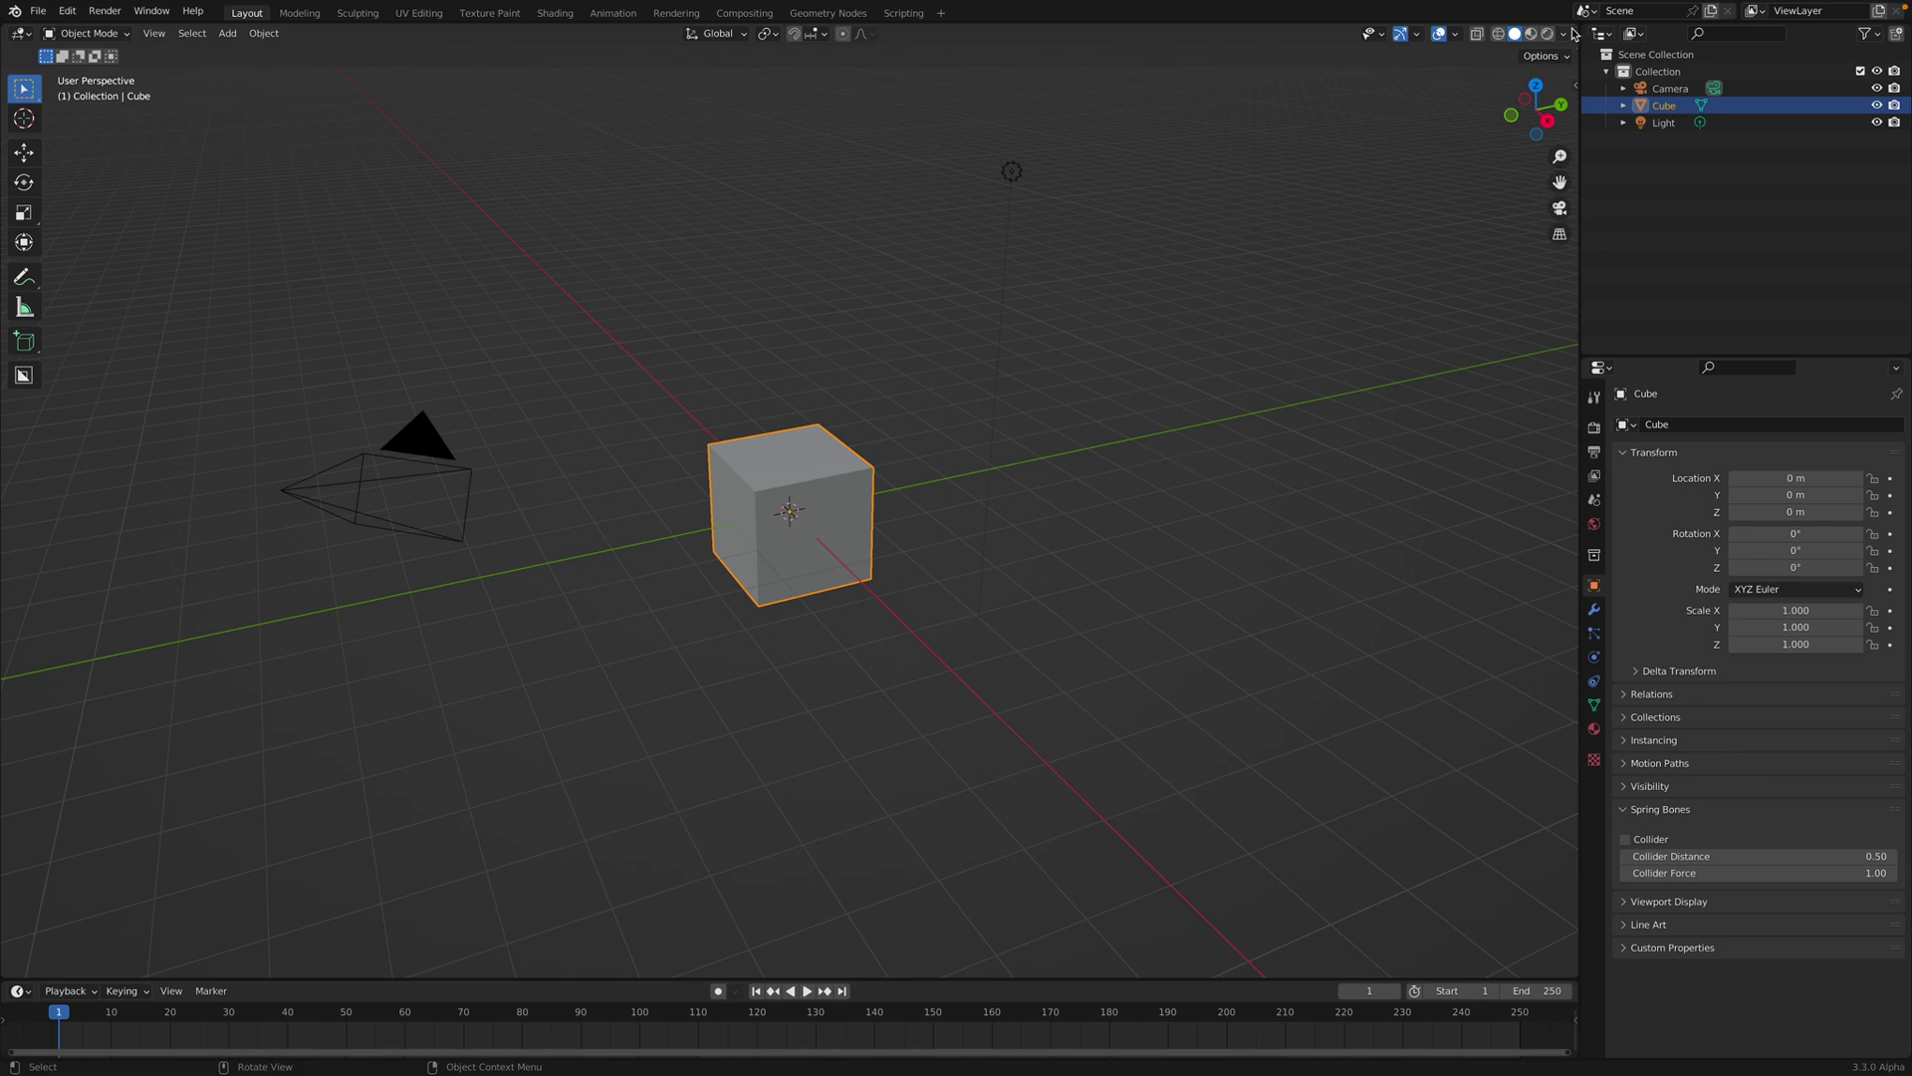
Split the 3D viewport horizontally and turn the upper area into a geometry node editor.
{"action": "left_click", "coordinate": [1568, 32]}
{"action": "left_click_drag", "start_coordinate": [1578, 24], "coordinate": [1533, 511]}
{"action": "left_click", "coordinate": [20, 33]}
{"action": "left_click", "coordinate": [89, 194]}
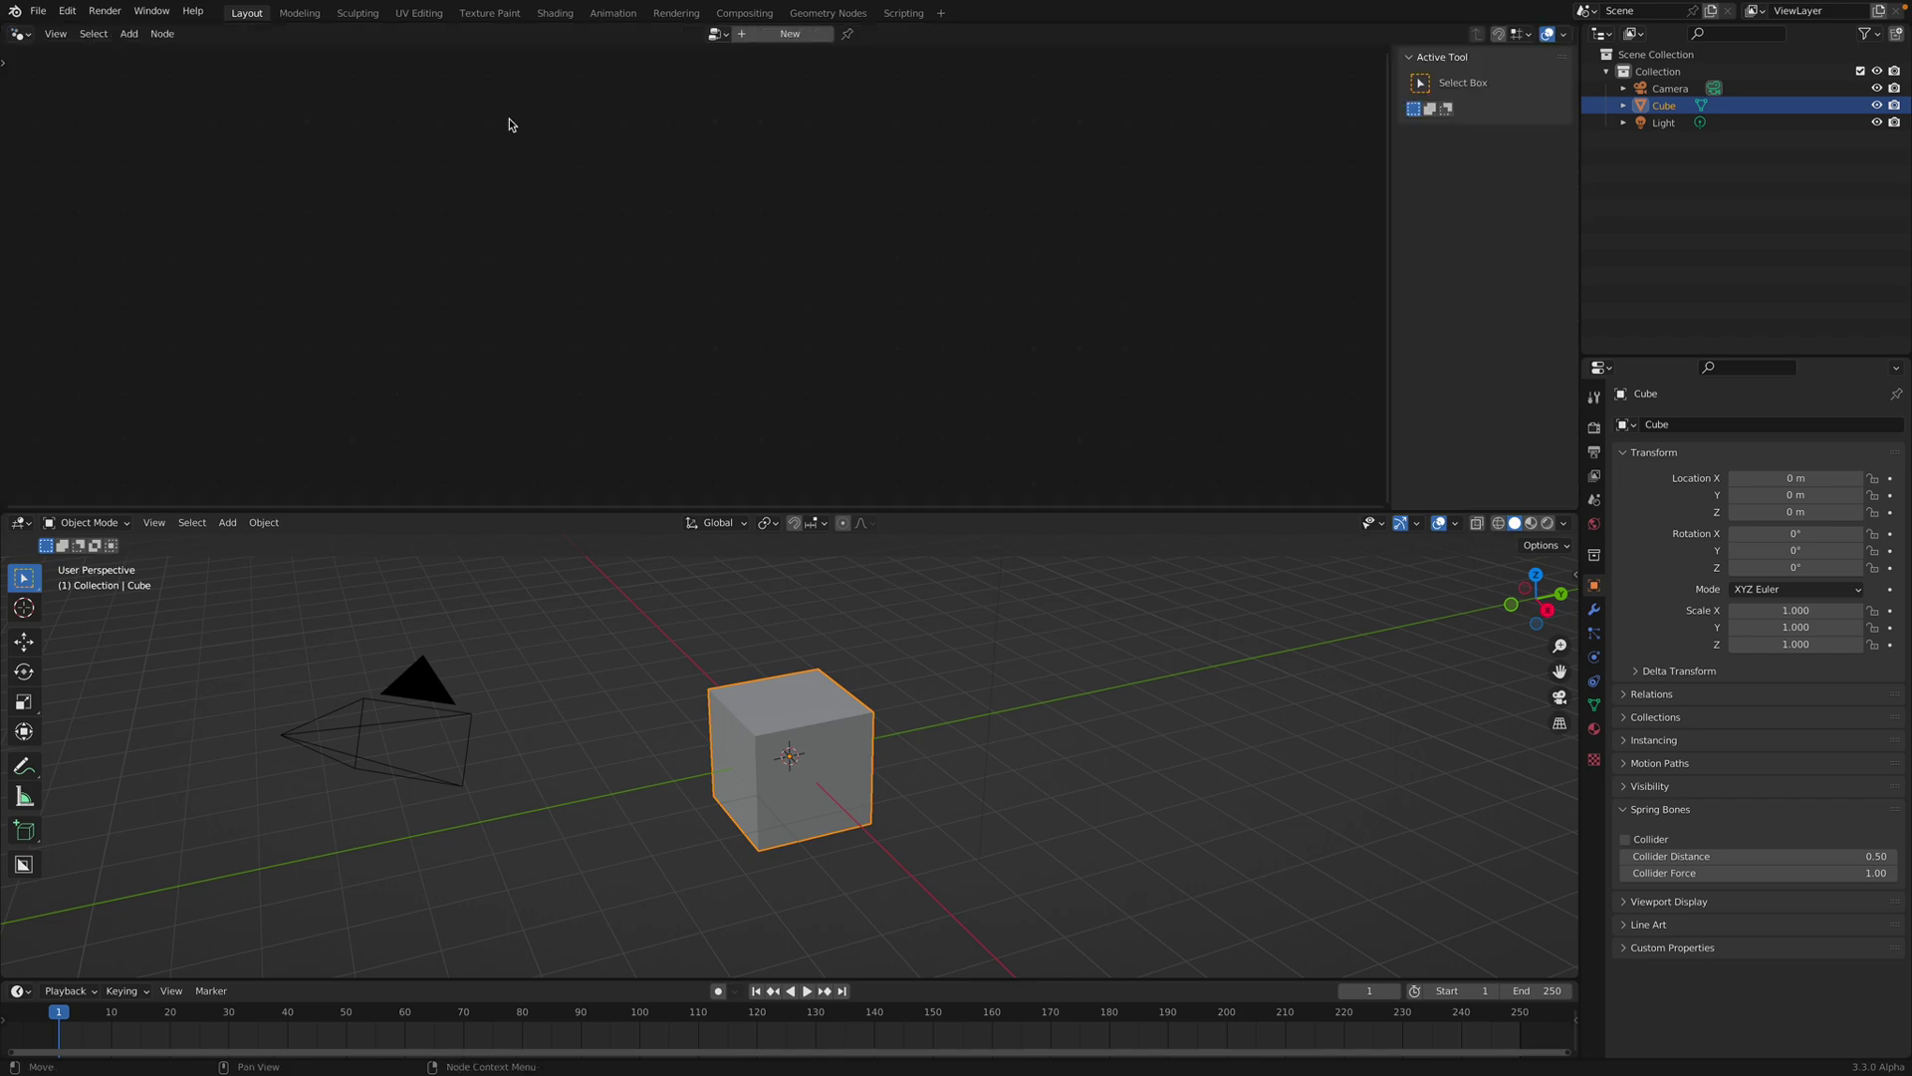
Create a new geometry node tree on the default cube.
{"action": "left_click", "coordinate": [804, 41]}
{"action": "middle_click_drag", "start_coordinate": [679, 199], "coordinate": [719, 159]}
{"action": "scroll", "coordinate": [637, 229], "scroll_direction": "up", "scroll_amount": 2}
{"action": "middle_click_drag", "start_coordinate": [601, 256], "coordinate": [640, 204]}
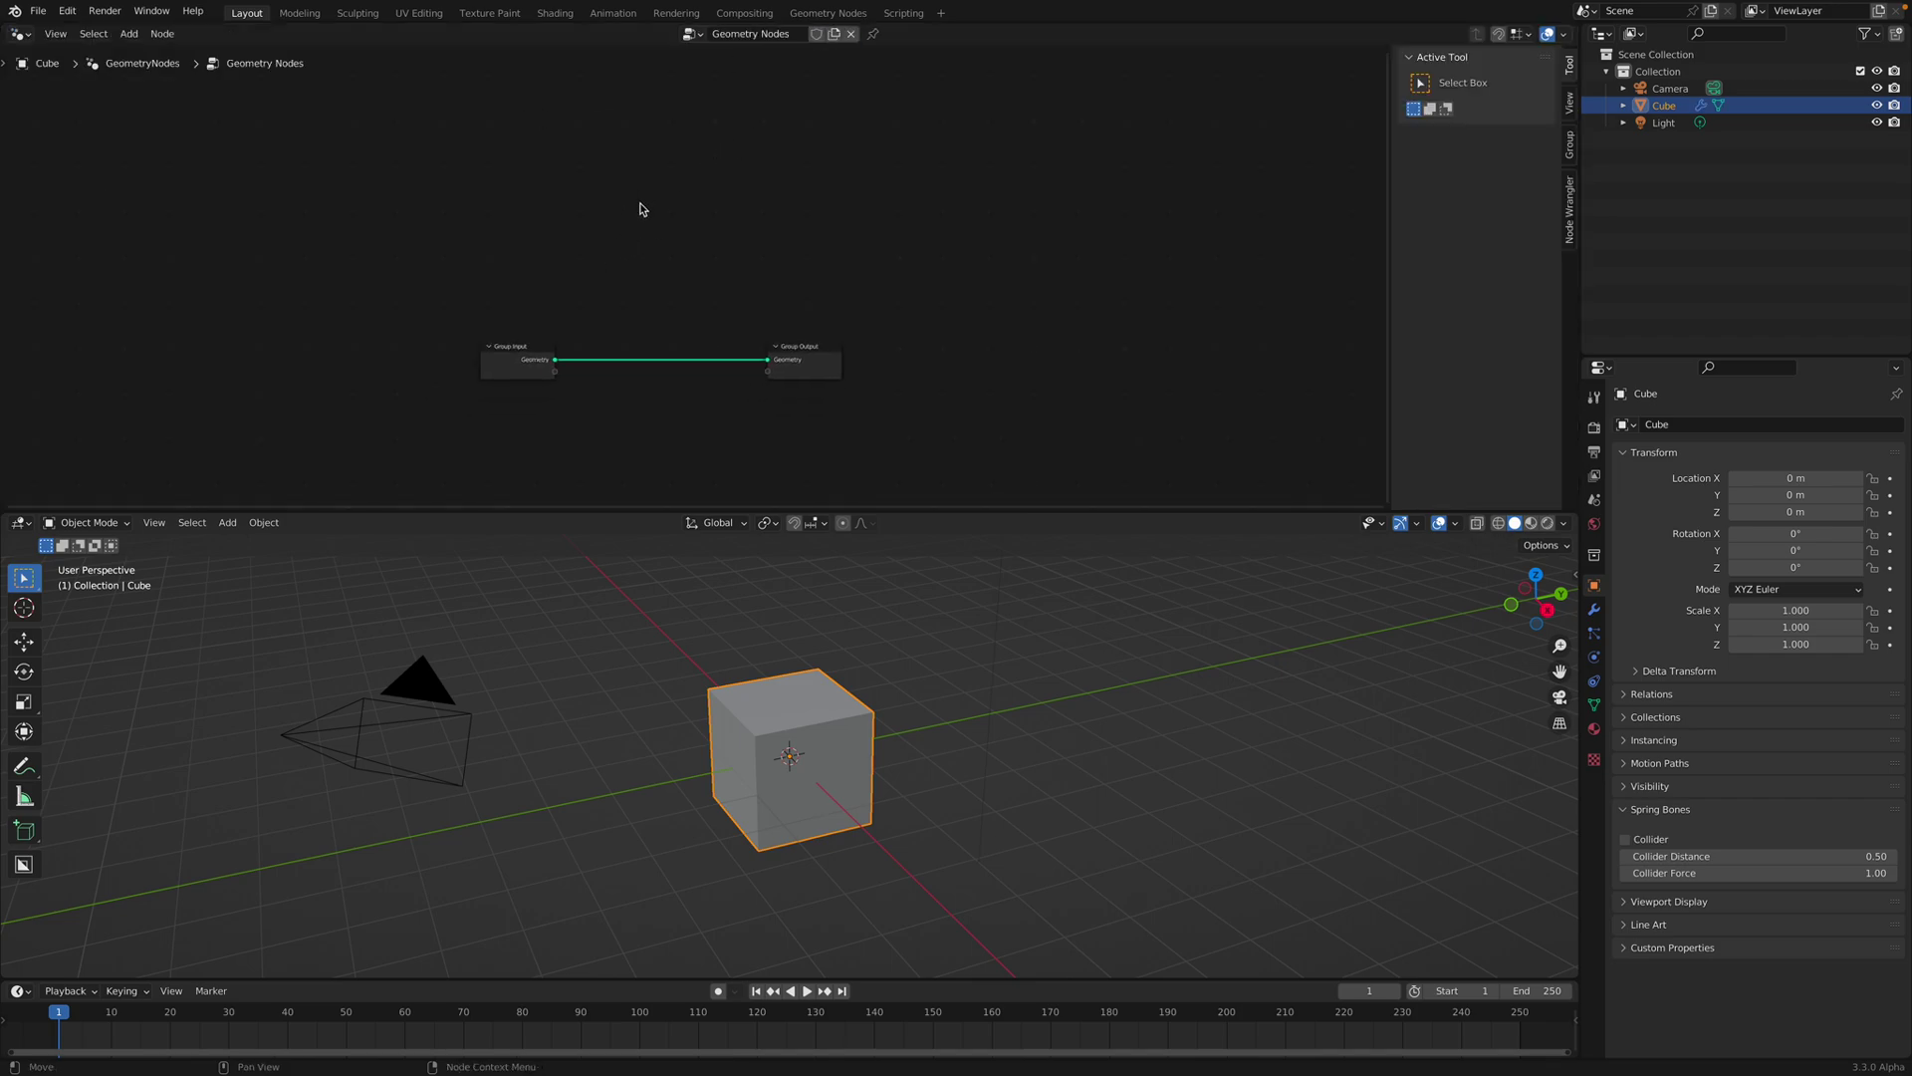
Add a Volume Cube node in place of the Group Input's link to the Group Output, and space the nodes apart.
{"action": "key", "text": "shift+a"}
{"action": "key", "text": "s"}
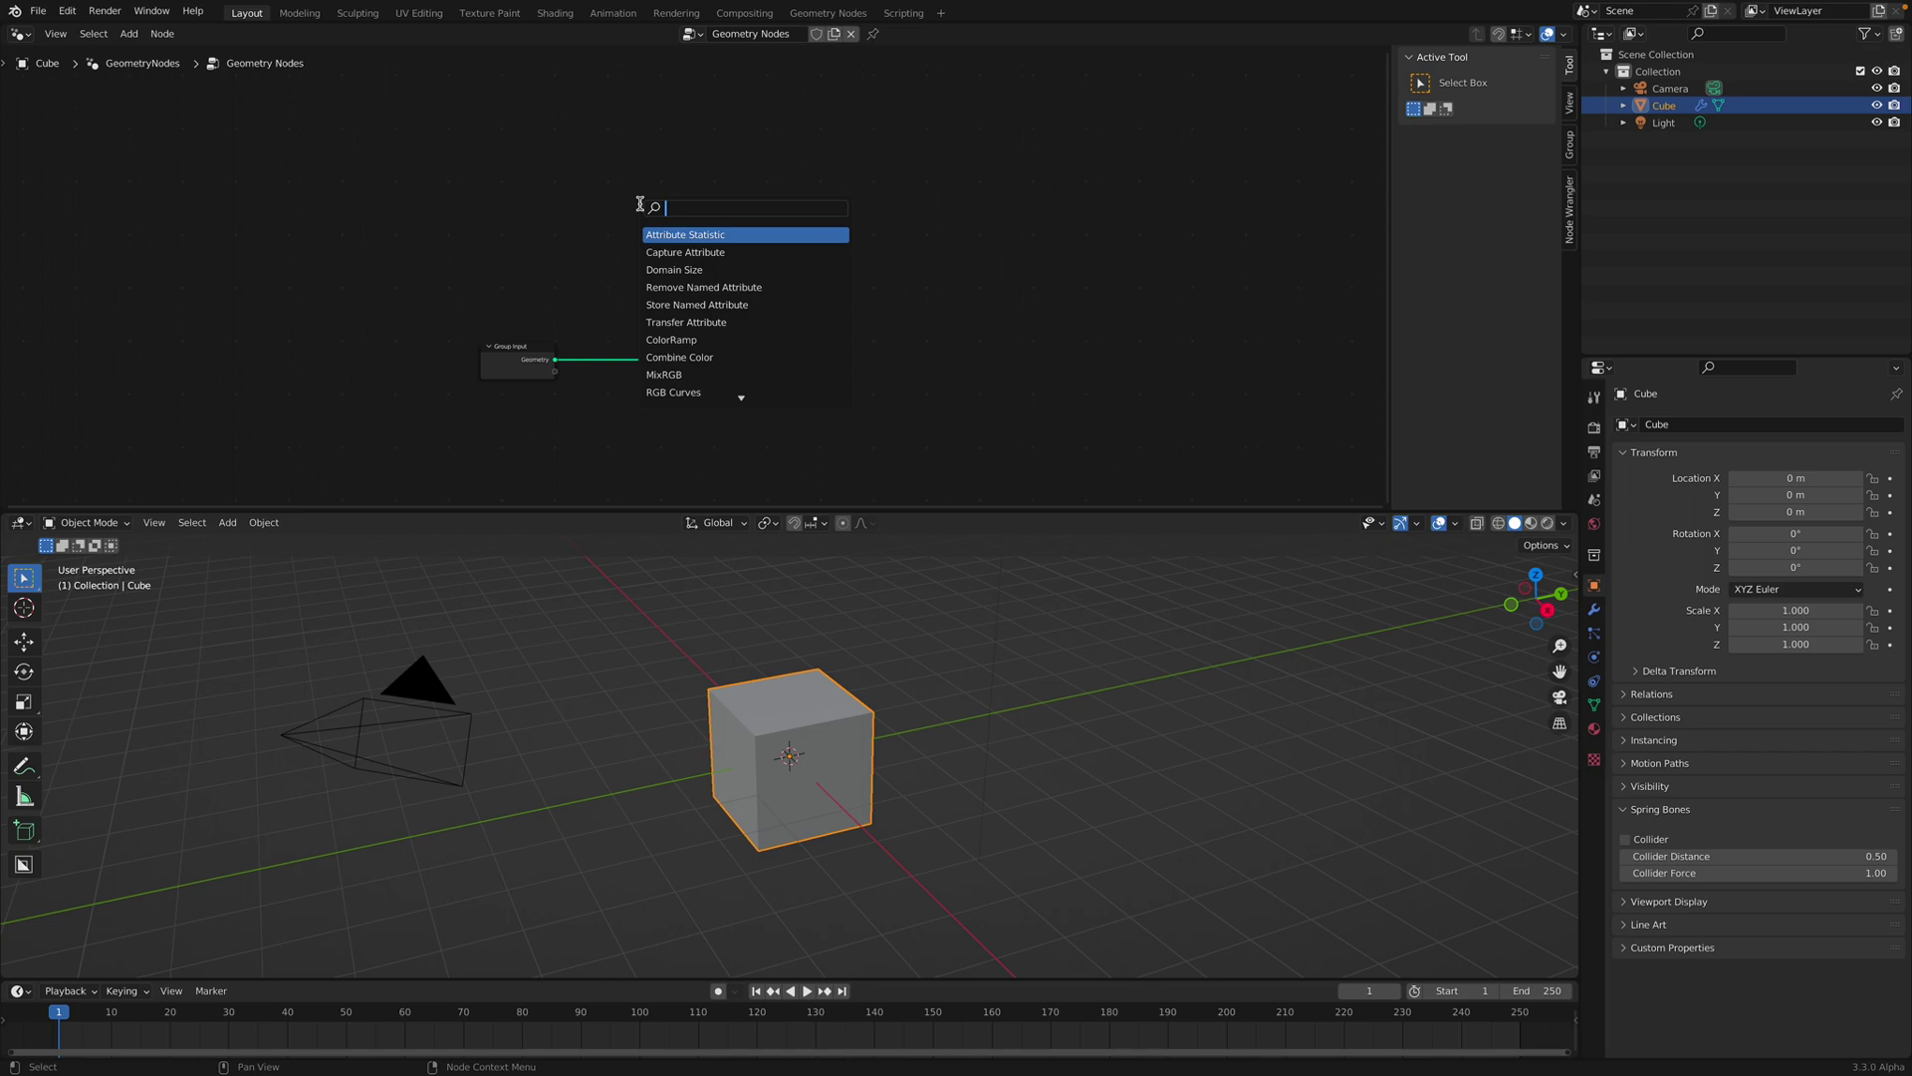
{"action": "type", "text": "volu"}
{"action": "key", "text": "Return"}
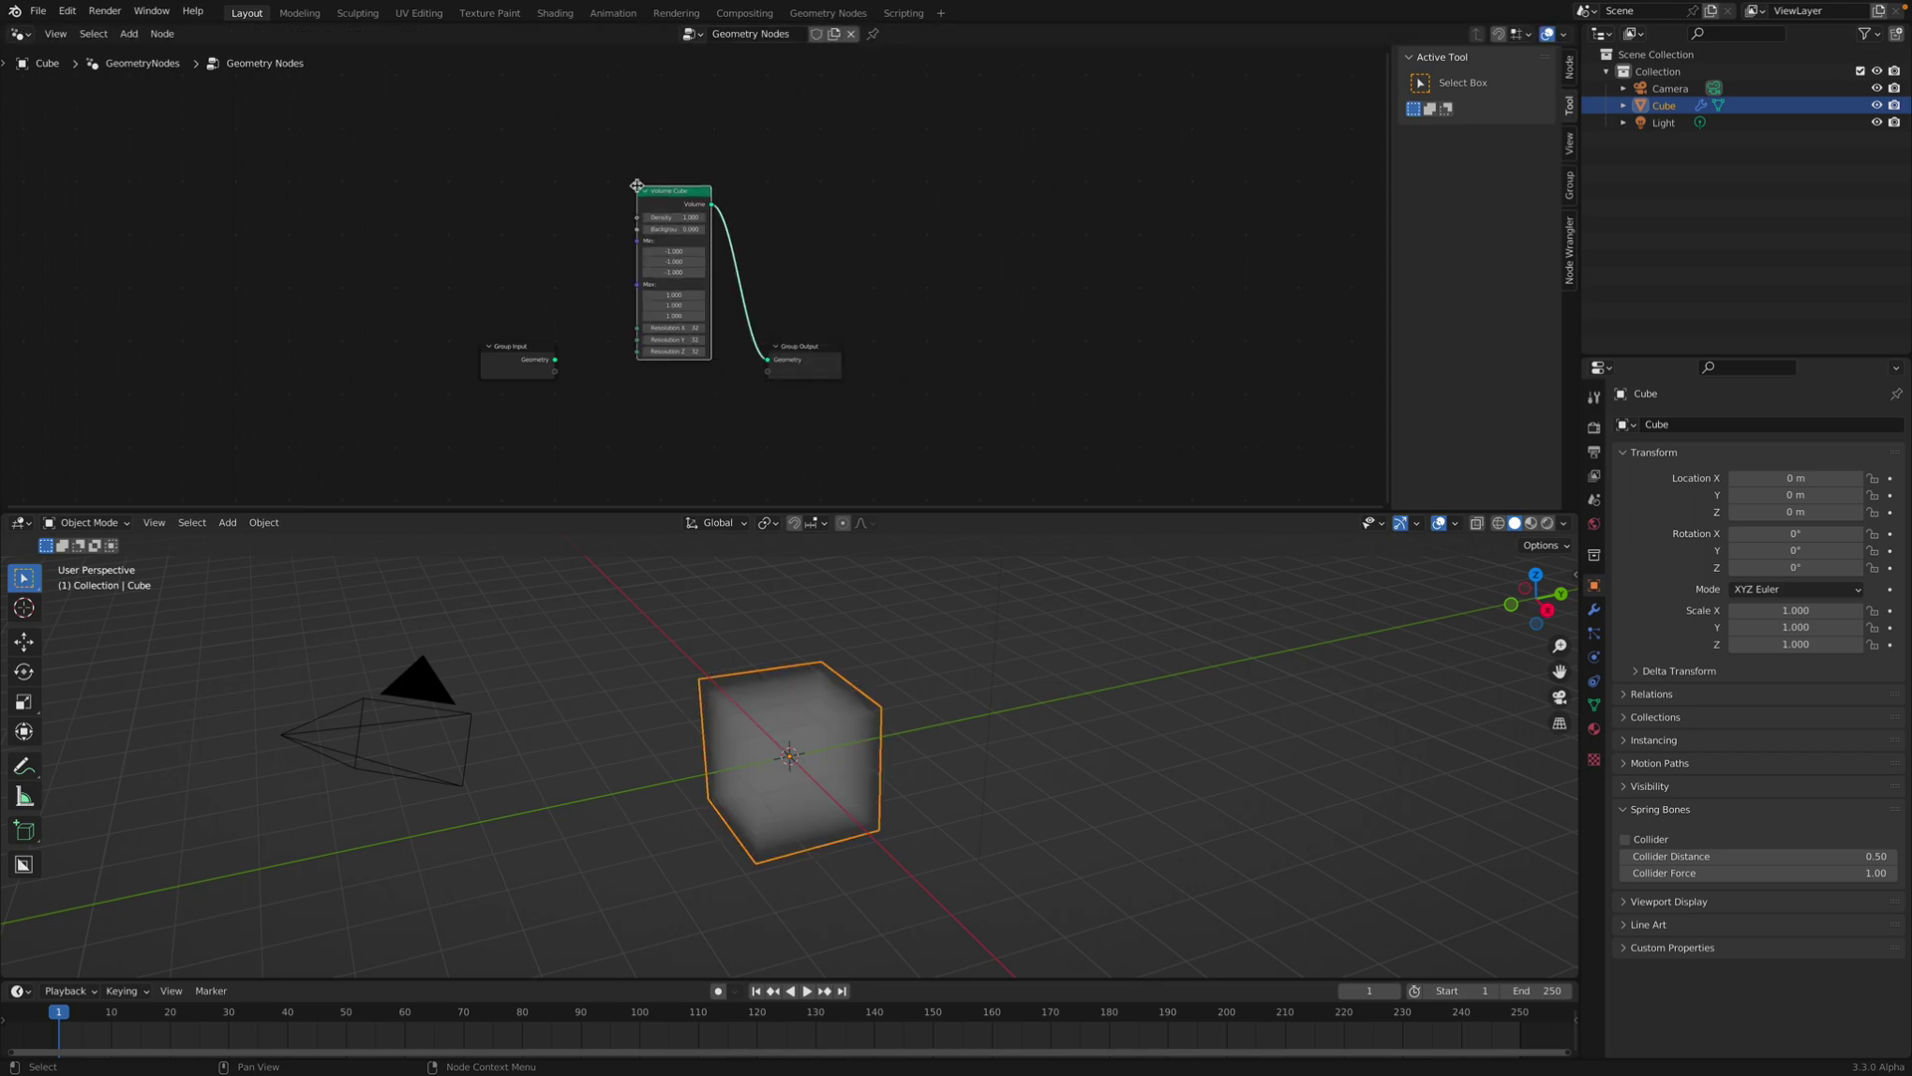
{"action": "left_click_drag", "start_coordinate": [678, 209], "coordinate": [683, 237]}
{"action": "middle_click_drag", "start_coordinate": [743, 302], "coordinate": [751, 265]}
{"action": "scroll", "coordinate": [751, 265], "scroll_direction": "up", "scroll_amount": 6}
{"action": "left_click_drag", "start_coordinate": [872, 335], "coordinate": [956, 347]}
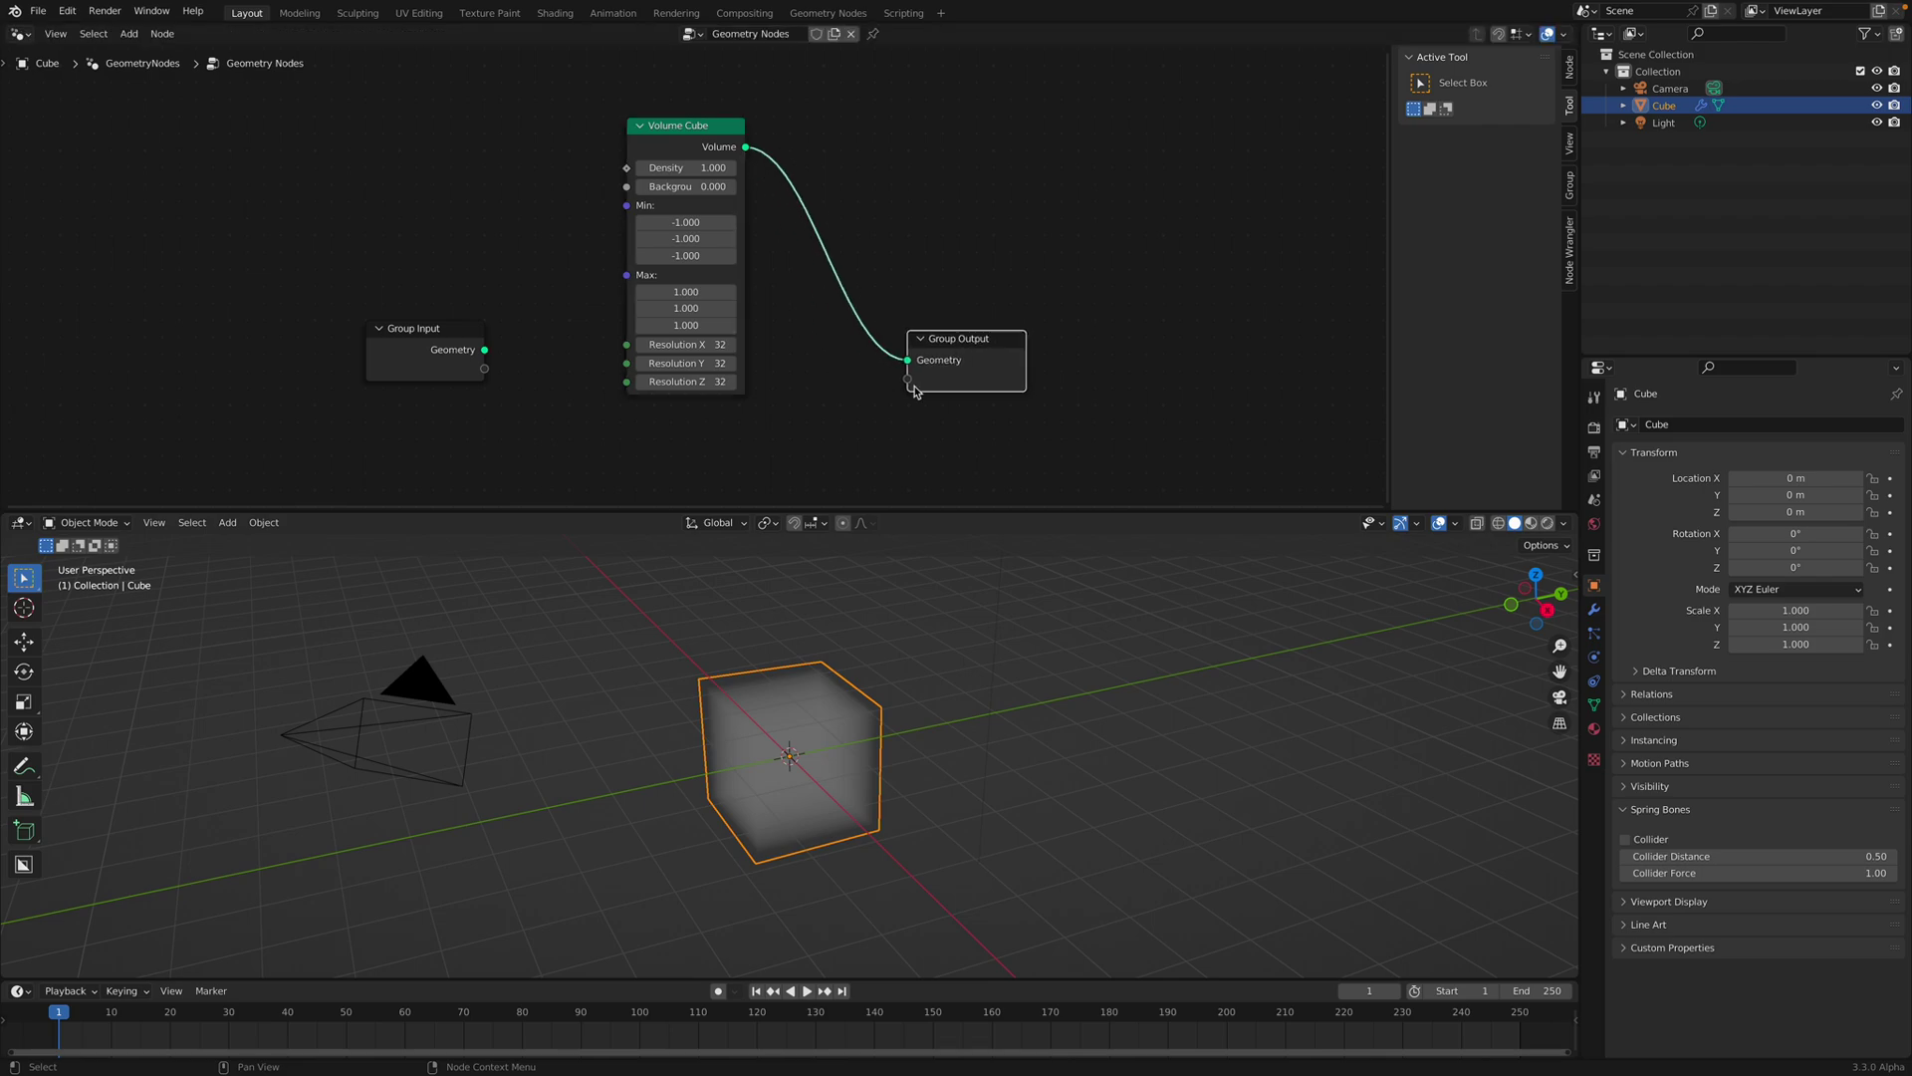
{"action": "middle_click_drag", "start_coordinate": [800, 685], "coordinate": [927, 702]}
Add a Musgrave Texture node before the Volume Cube and move the Group Input out of its way.
{"action": "key", "text": "shift+a"}
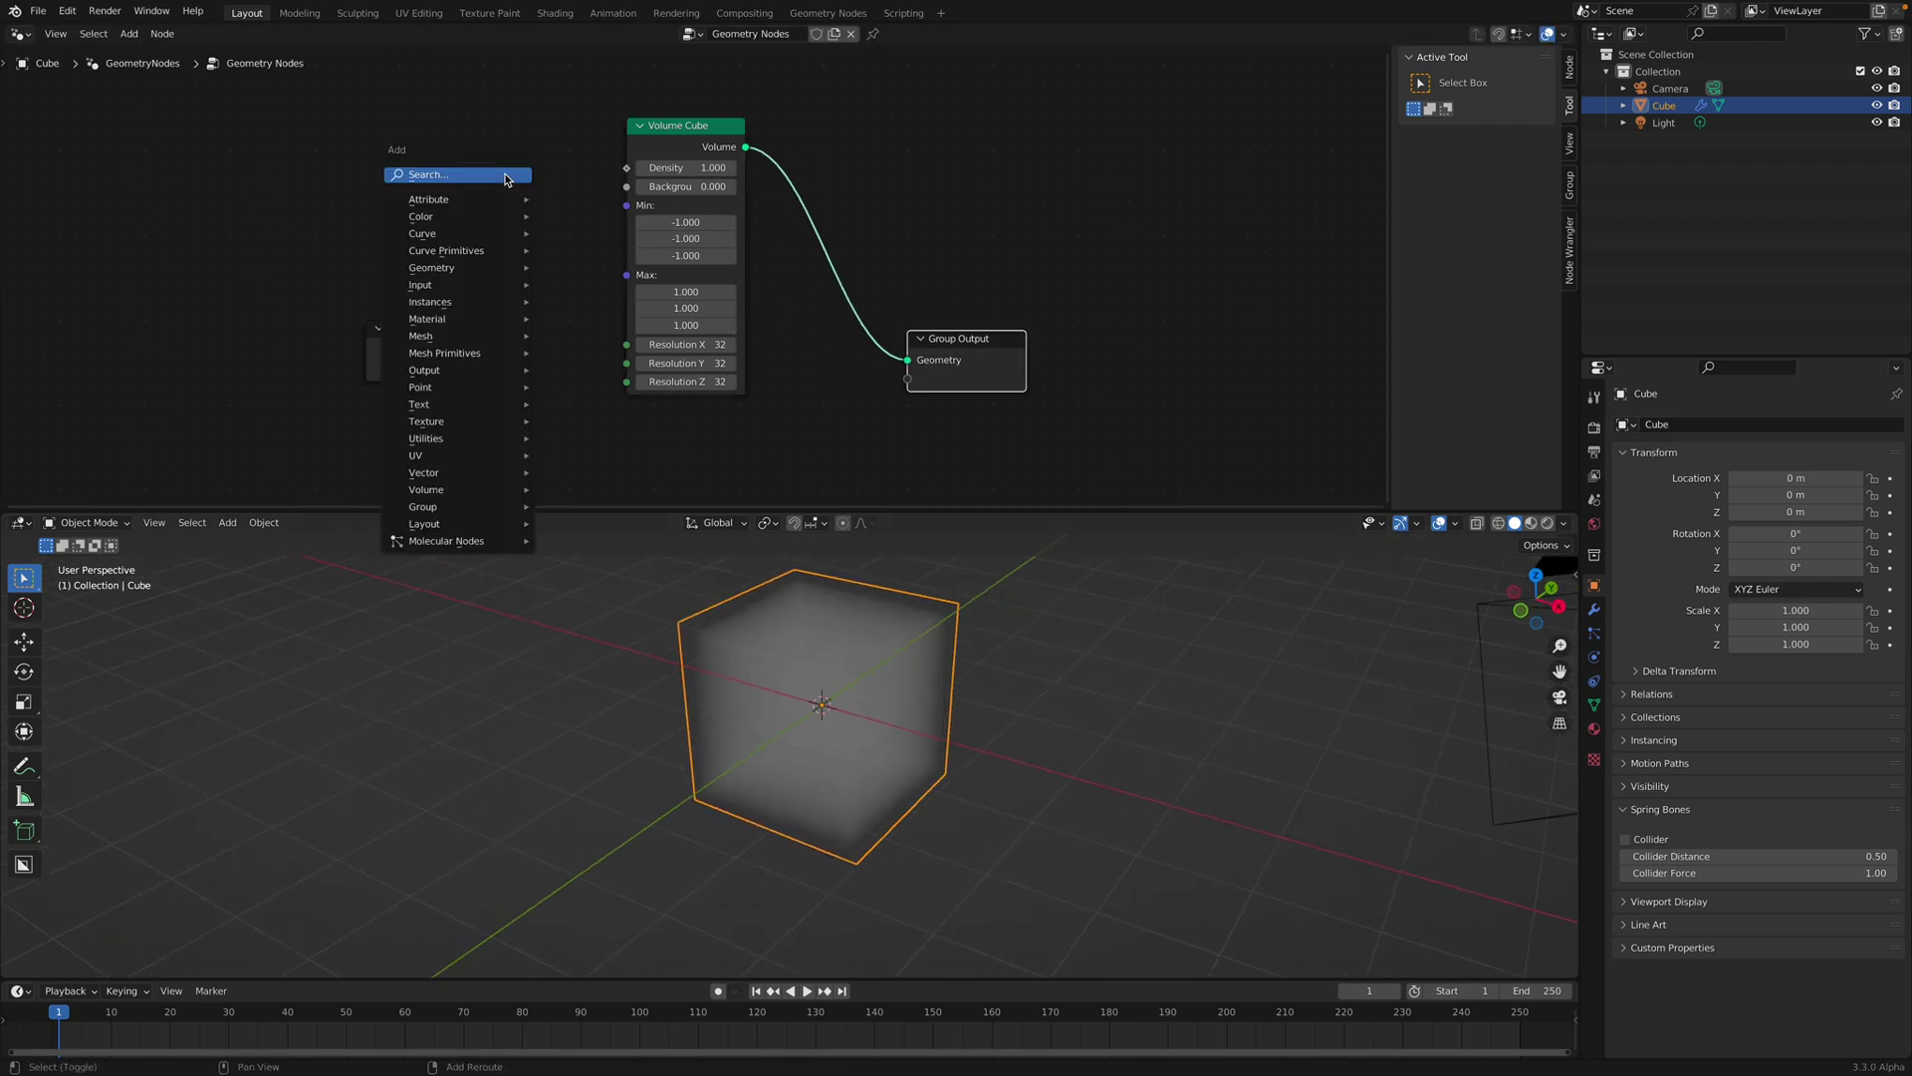
{"action": "left_click", "coordinate": [504, 175]}
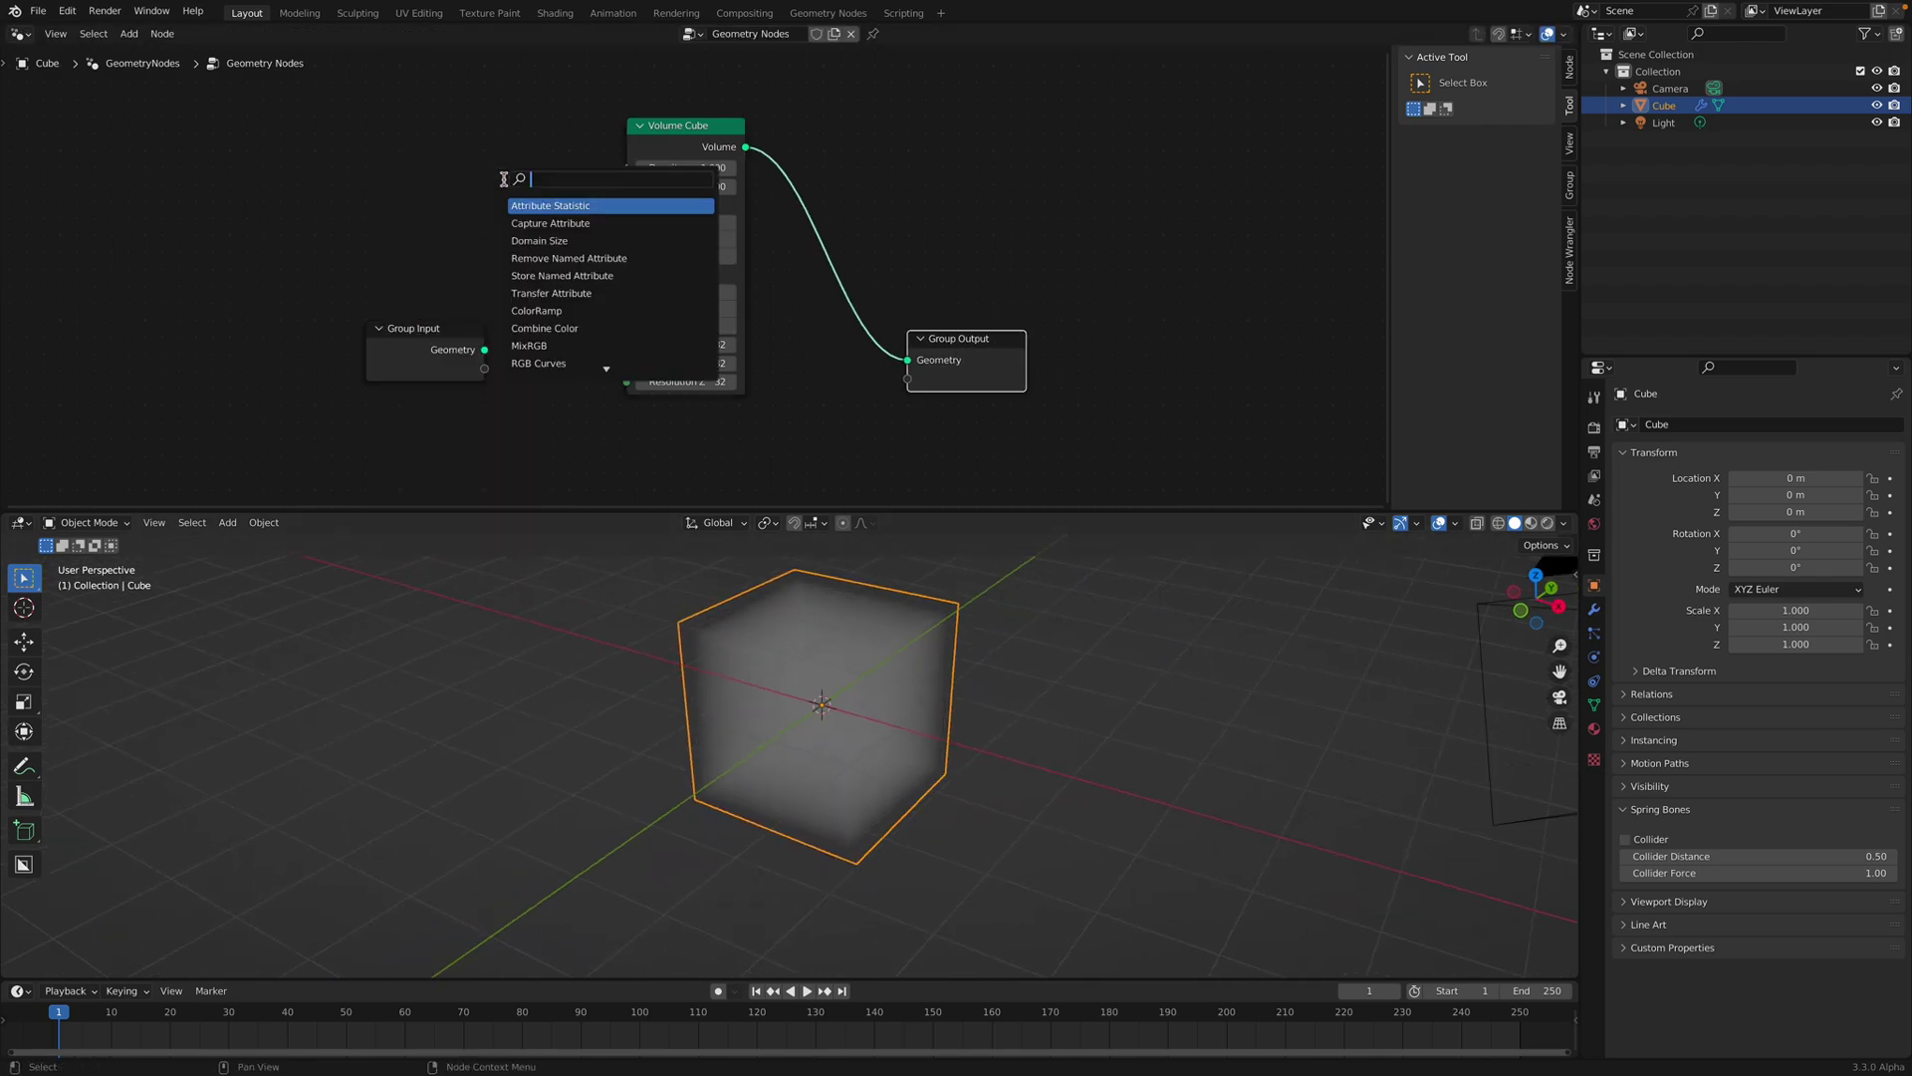
{"action": "type", "text": "text"}
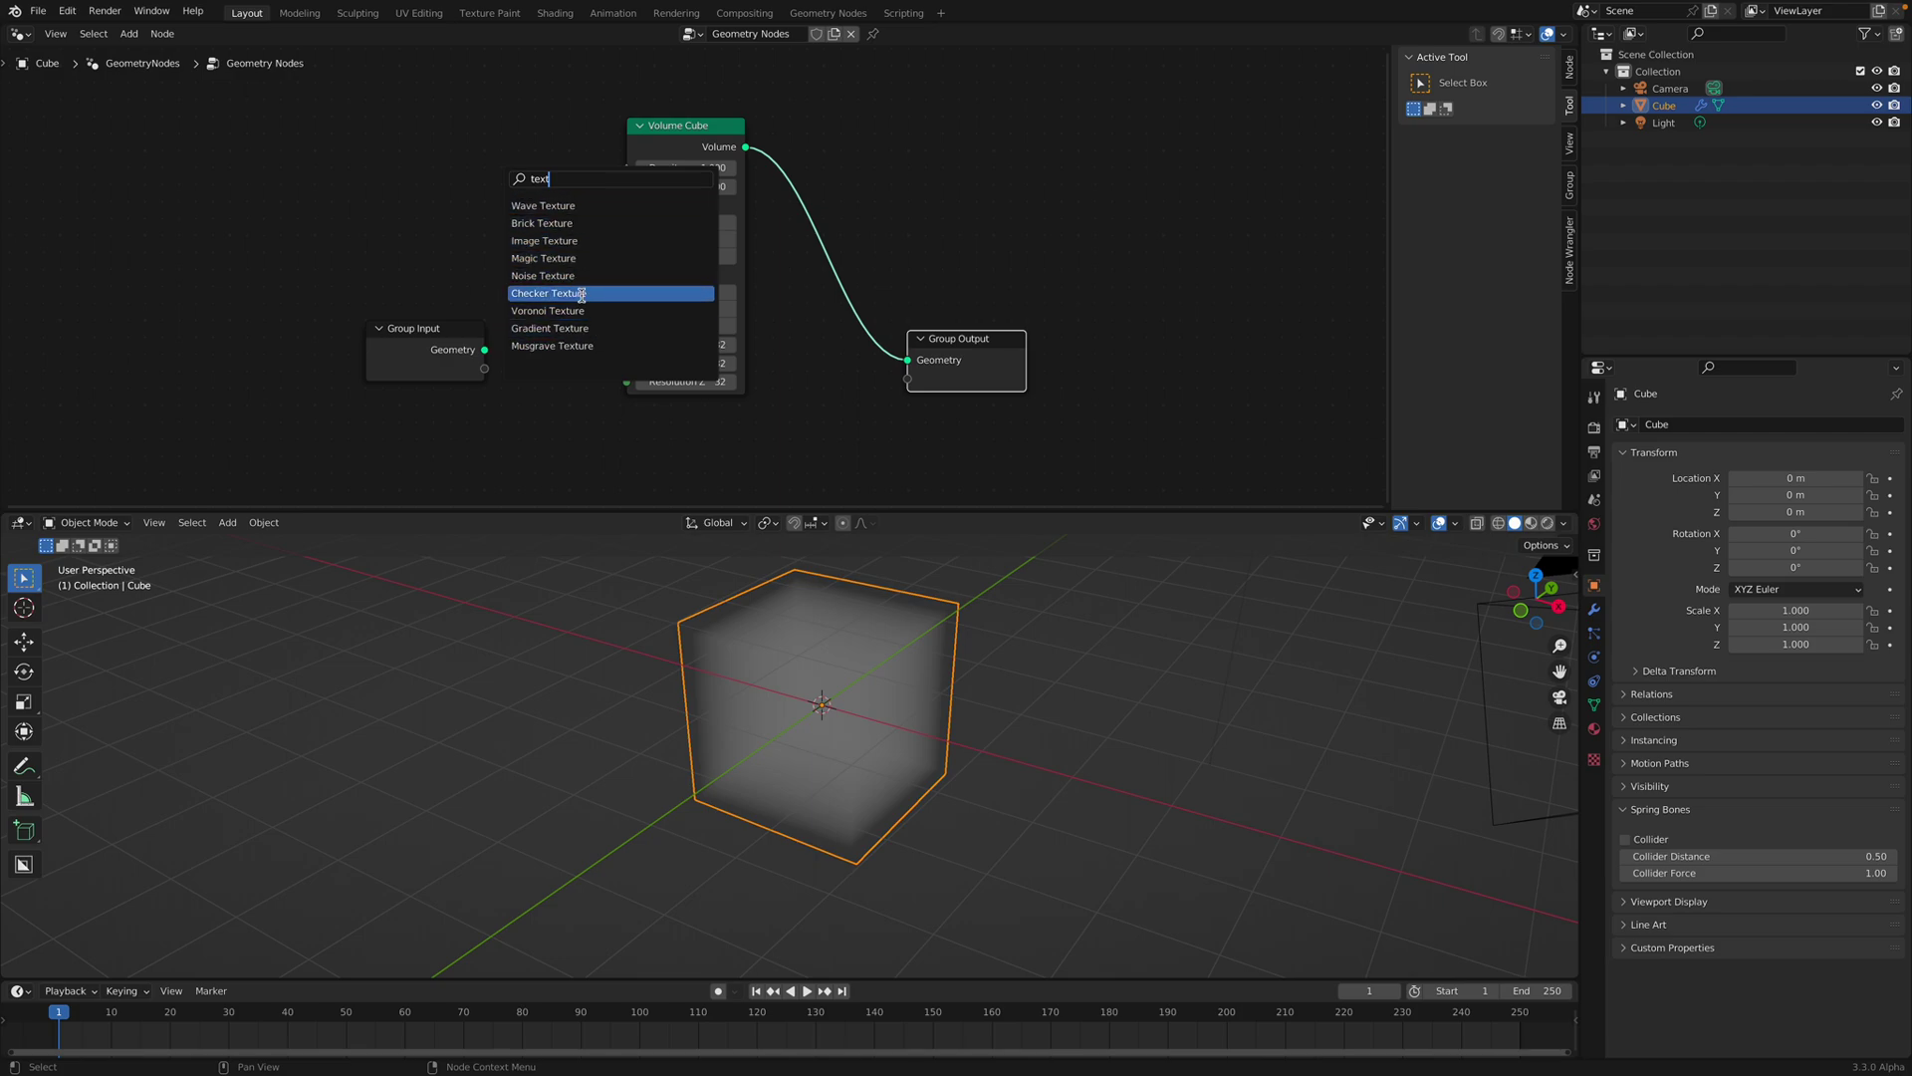
{"action": "left_click", "coordinate": [581, 345]}
{"action": "left_click", "coordinate": [401, 288]}
{"action": "left_click_drag", "start_coordinate": [449, 350], "coordinate": [259, 361]}
{"action": "middle_click_drag", "start_coordinate": [392, 319], "coordinate": [457, 359]}
{"action": "middle_click_drag", "start_coordinate": [603, 169], "coordinate": [606, 155]}
{"action": "left_click_drag", "start_coordinate": [509, 155], "coordinate": [541, 159]}
{"action": "middle_click_drag", "start_coordinate": [542, 180], "coordinate": [608, 148]}
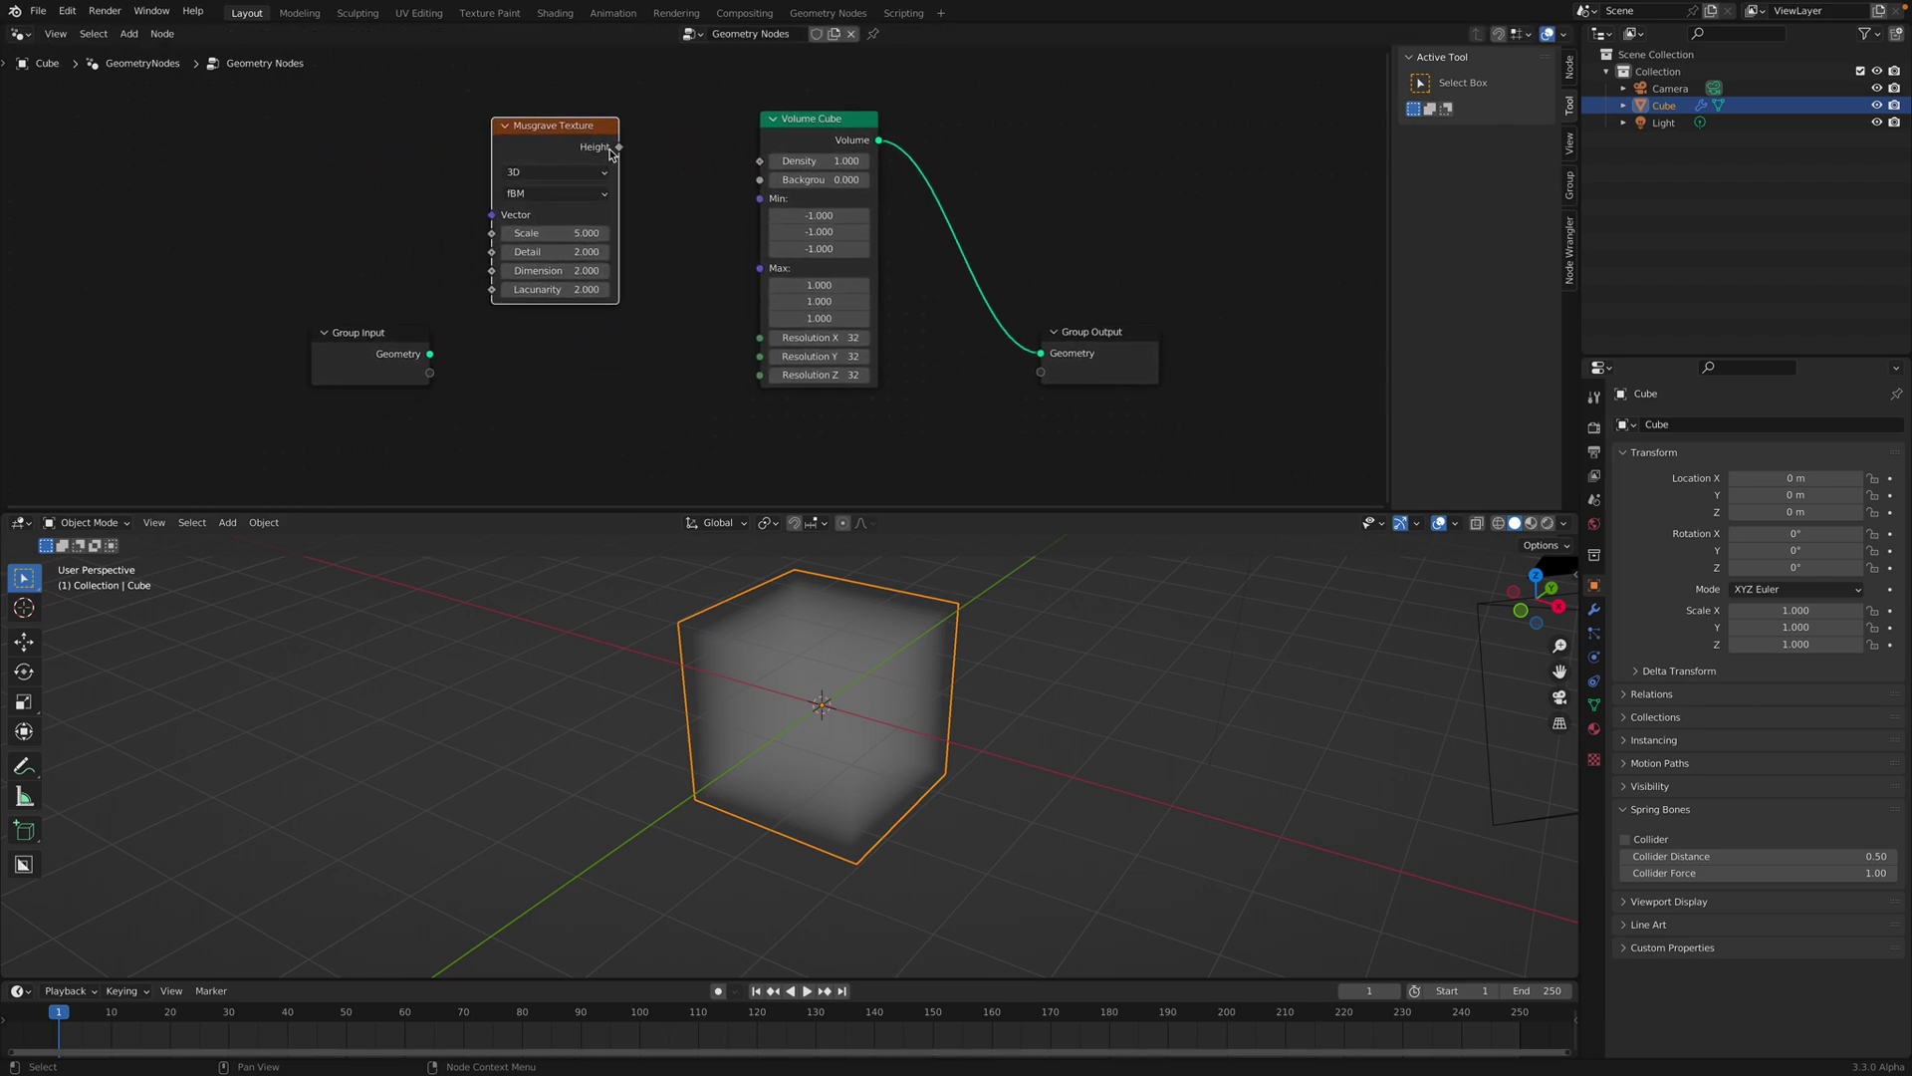
Add a Wave Texture node before the Musgrave Texture, leaving it unconnected.
{"action": "middle_click_drag", "start_coordinate": [353, 191], "coordinate": [472, 170]}
{"action": "key", "text": "shift+a"}
{"action": "type", "text": "text"}
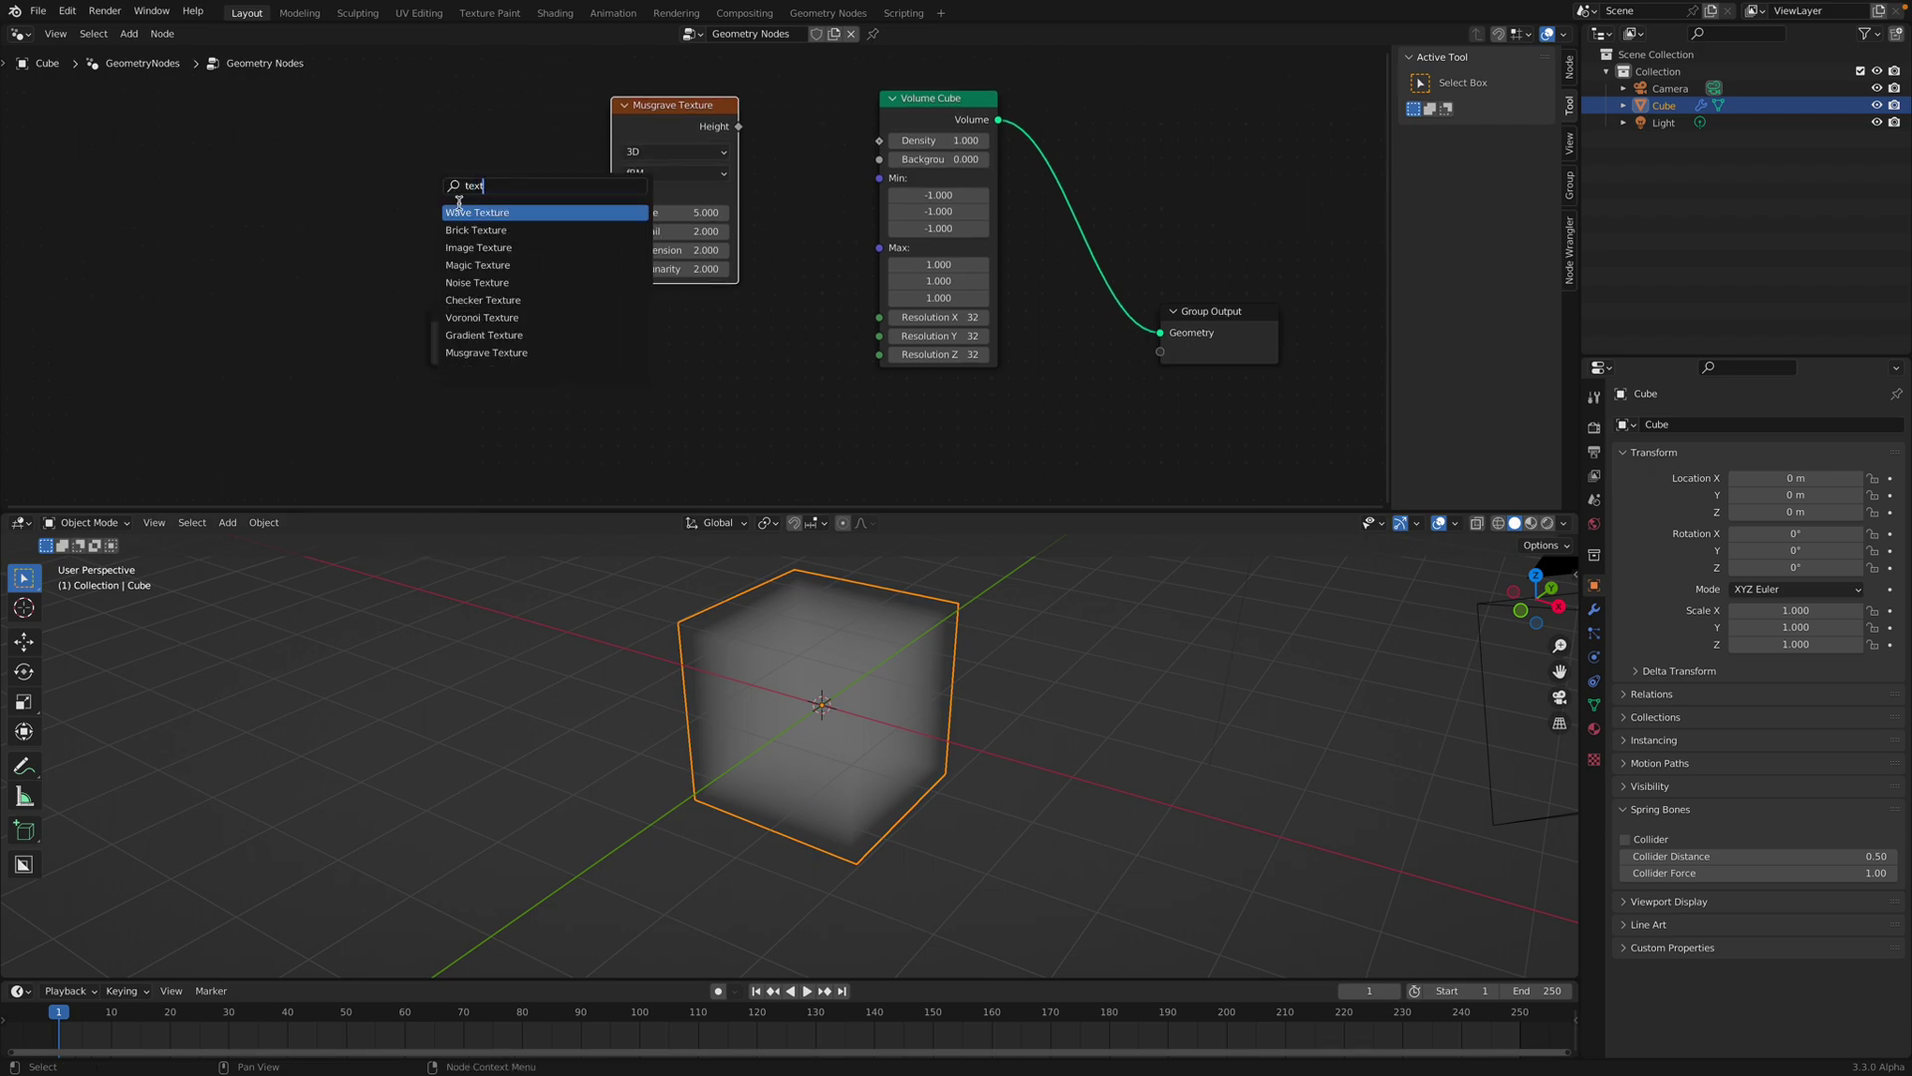
{"action": "key", "text": "Return"}
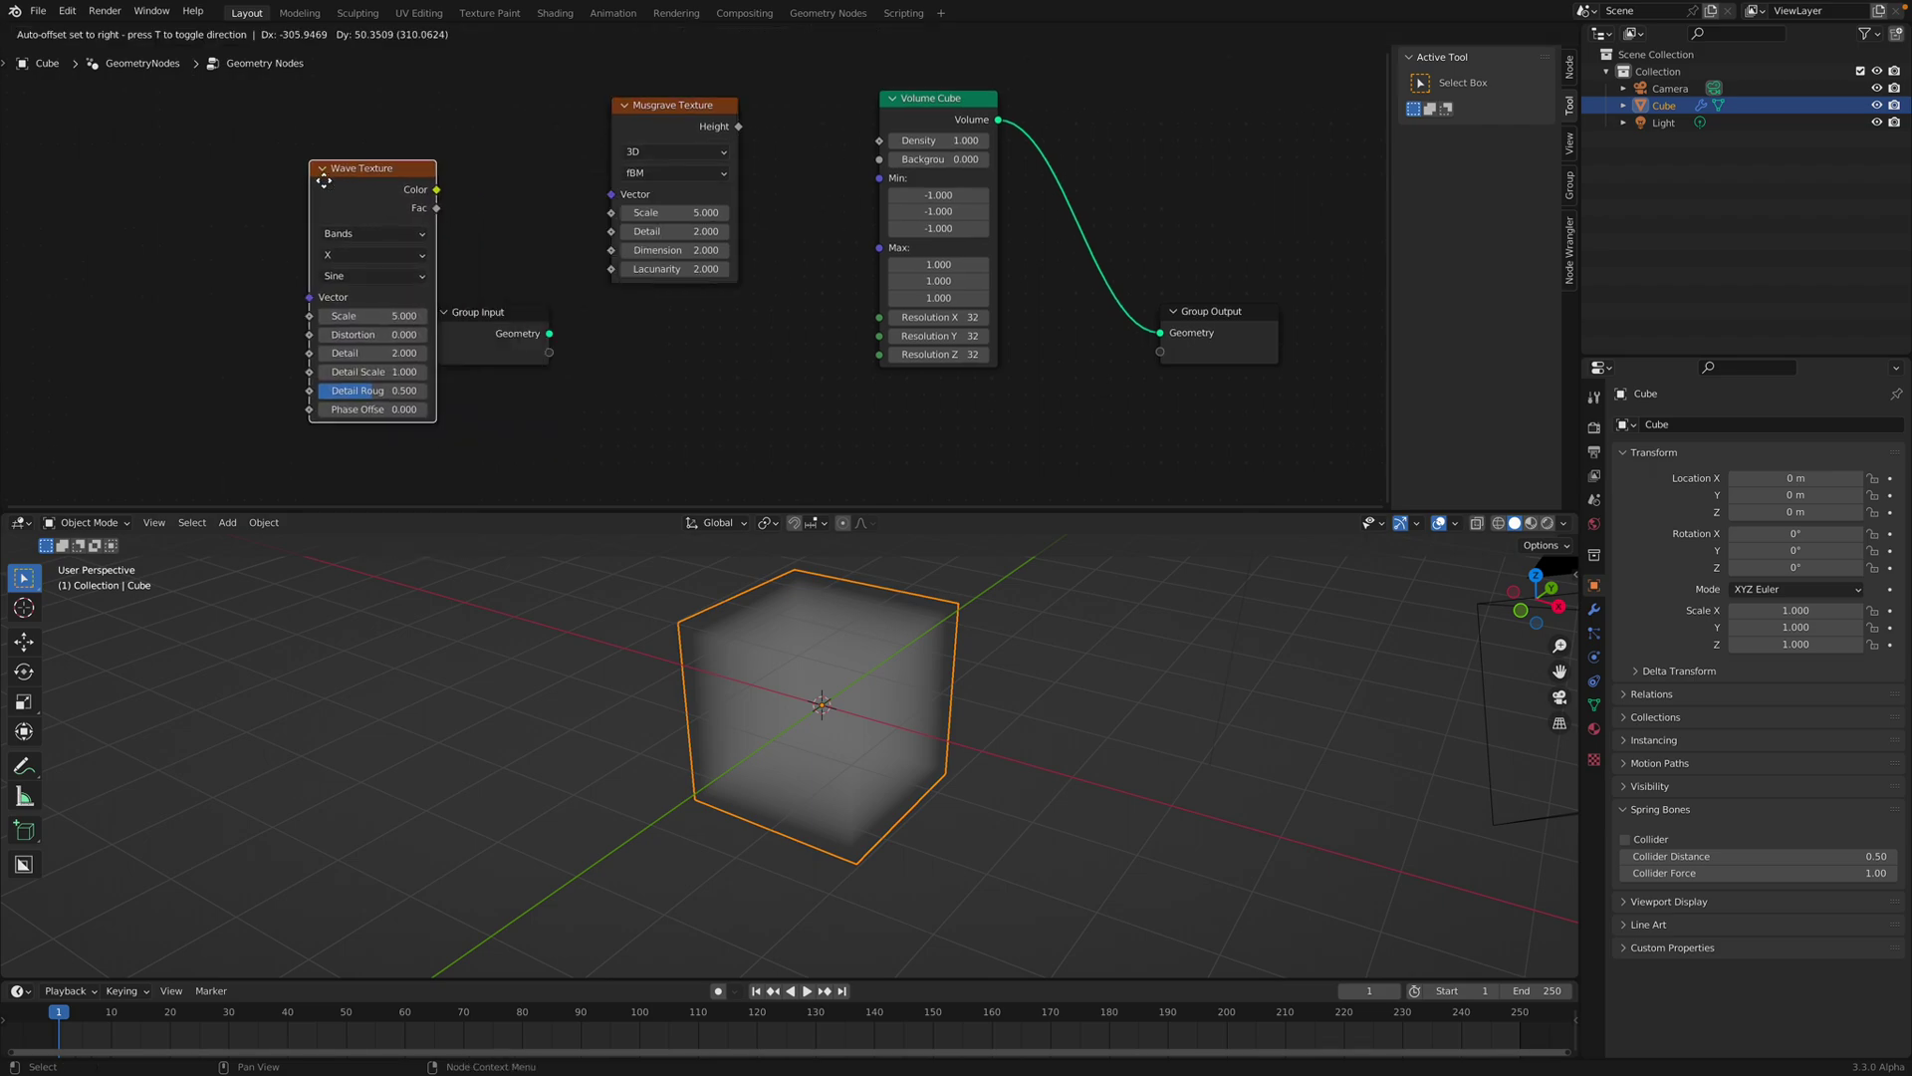
{"action": "left_click", "coordinate": [388, 183]}
Connect the Musgrave Texture's Height output to the Volume Cube's Density input.
{"action": "left_click_drag", "start_coordinate": [738, 127], "coordinate": [750, 131]}
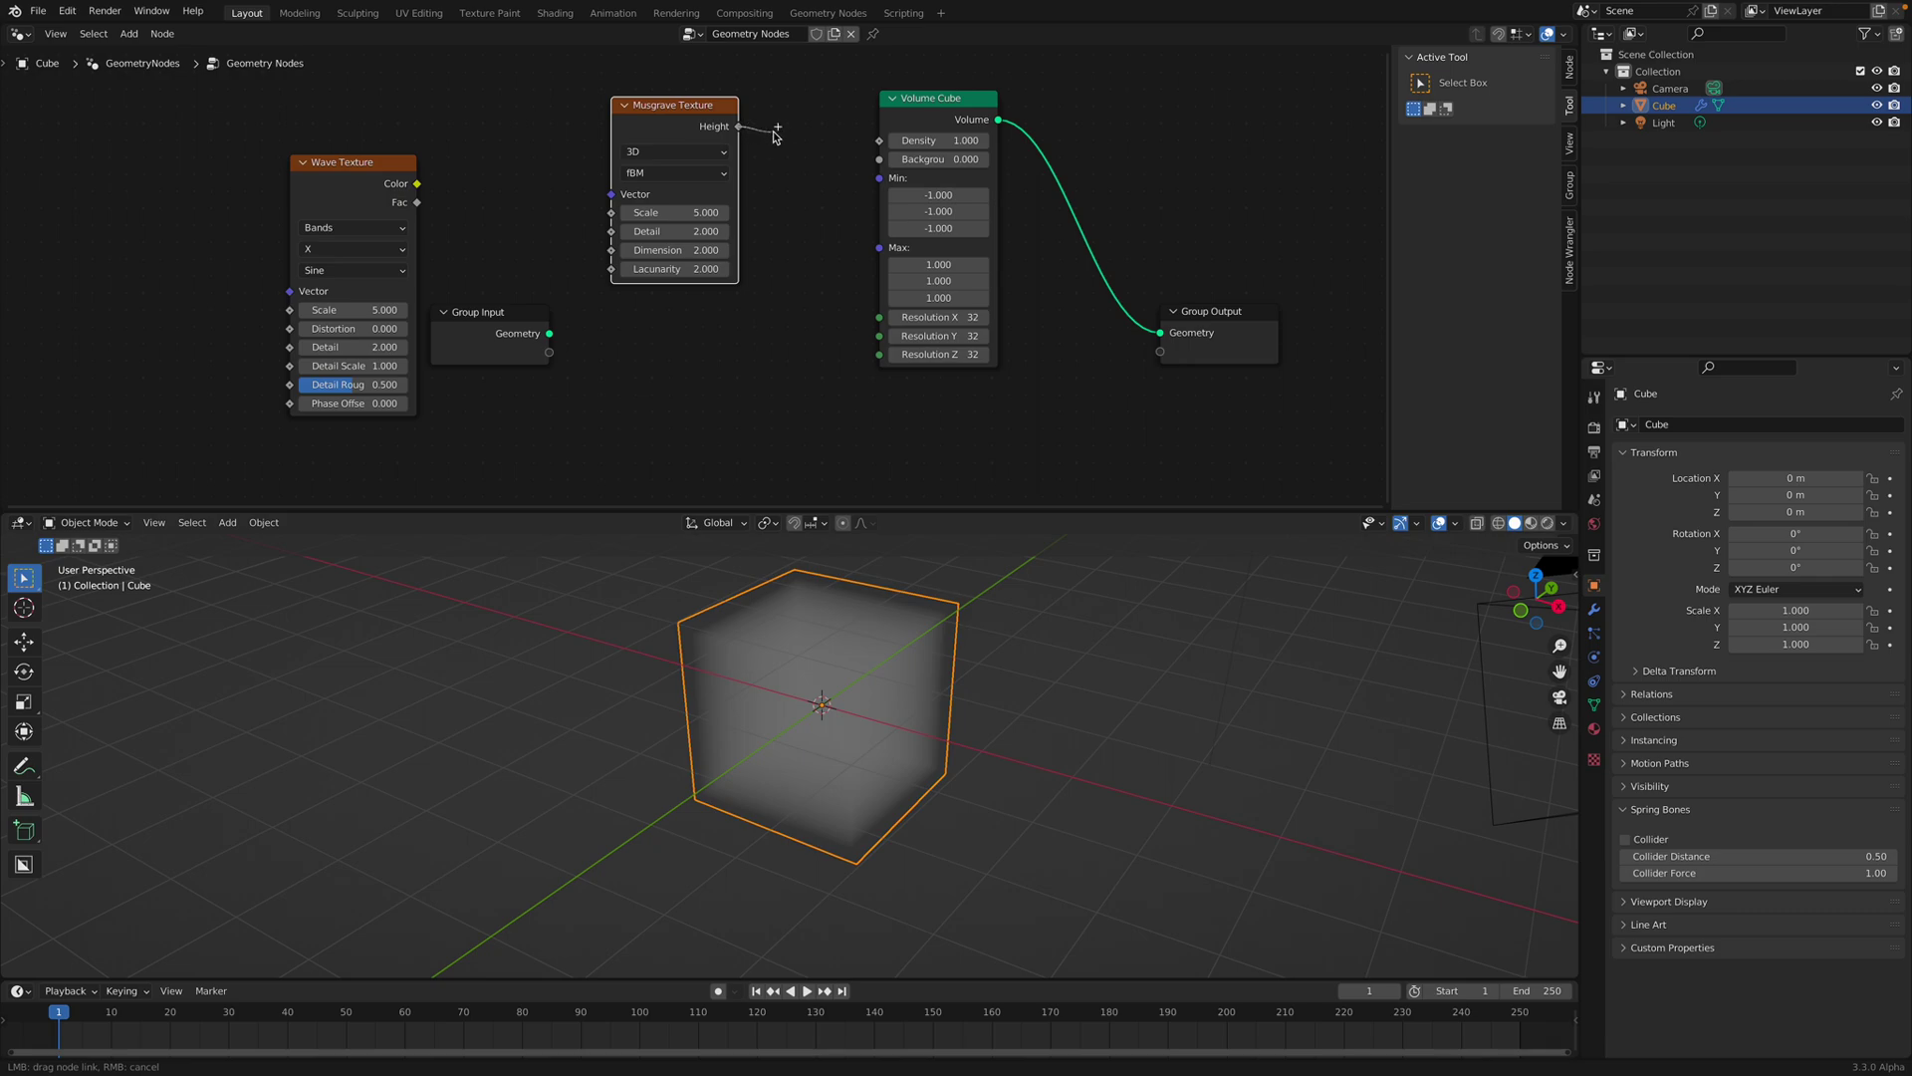
{"action": "left_click_drag", "start_coordinate": [877, 143], "coordinate": [875, 148]}
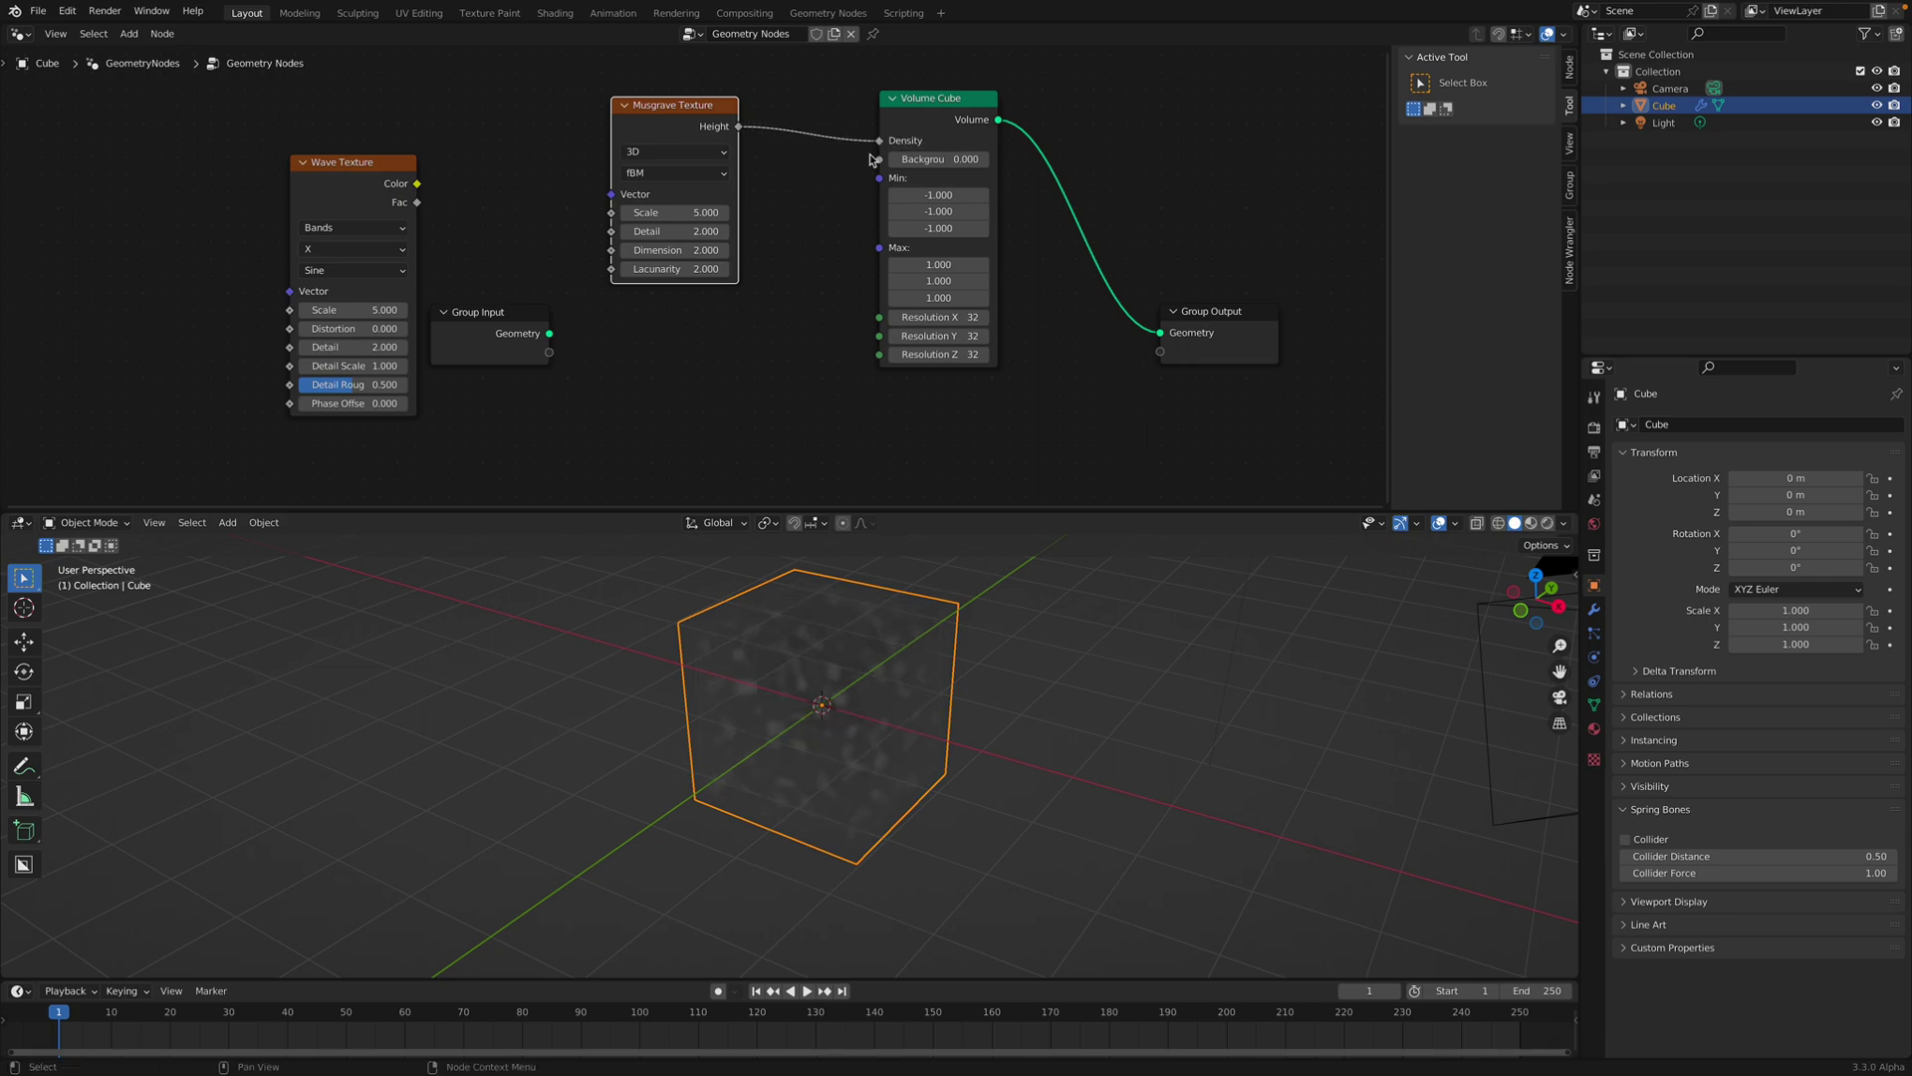
{"action": "middle_click_drag", "start_coordinate": [932, 597], "coordinate": [901, 585]}
{"action": "scroll", "coordinate": [926, 603], "scroll_direction": "up", "scroll_amount": 2}
{"action": "middle_click_drag", "start_coordinate": [973, 640], "coordinate": [840, 641]}
{"action": "left_click_drag", "start_coordinate": [680, 104], "coordinate": [709, 116]}
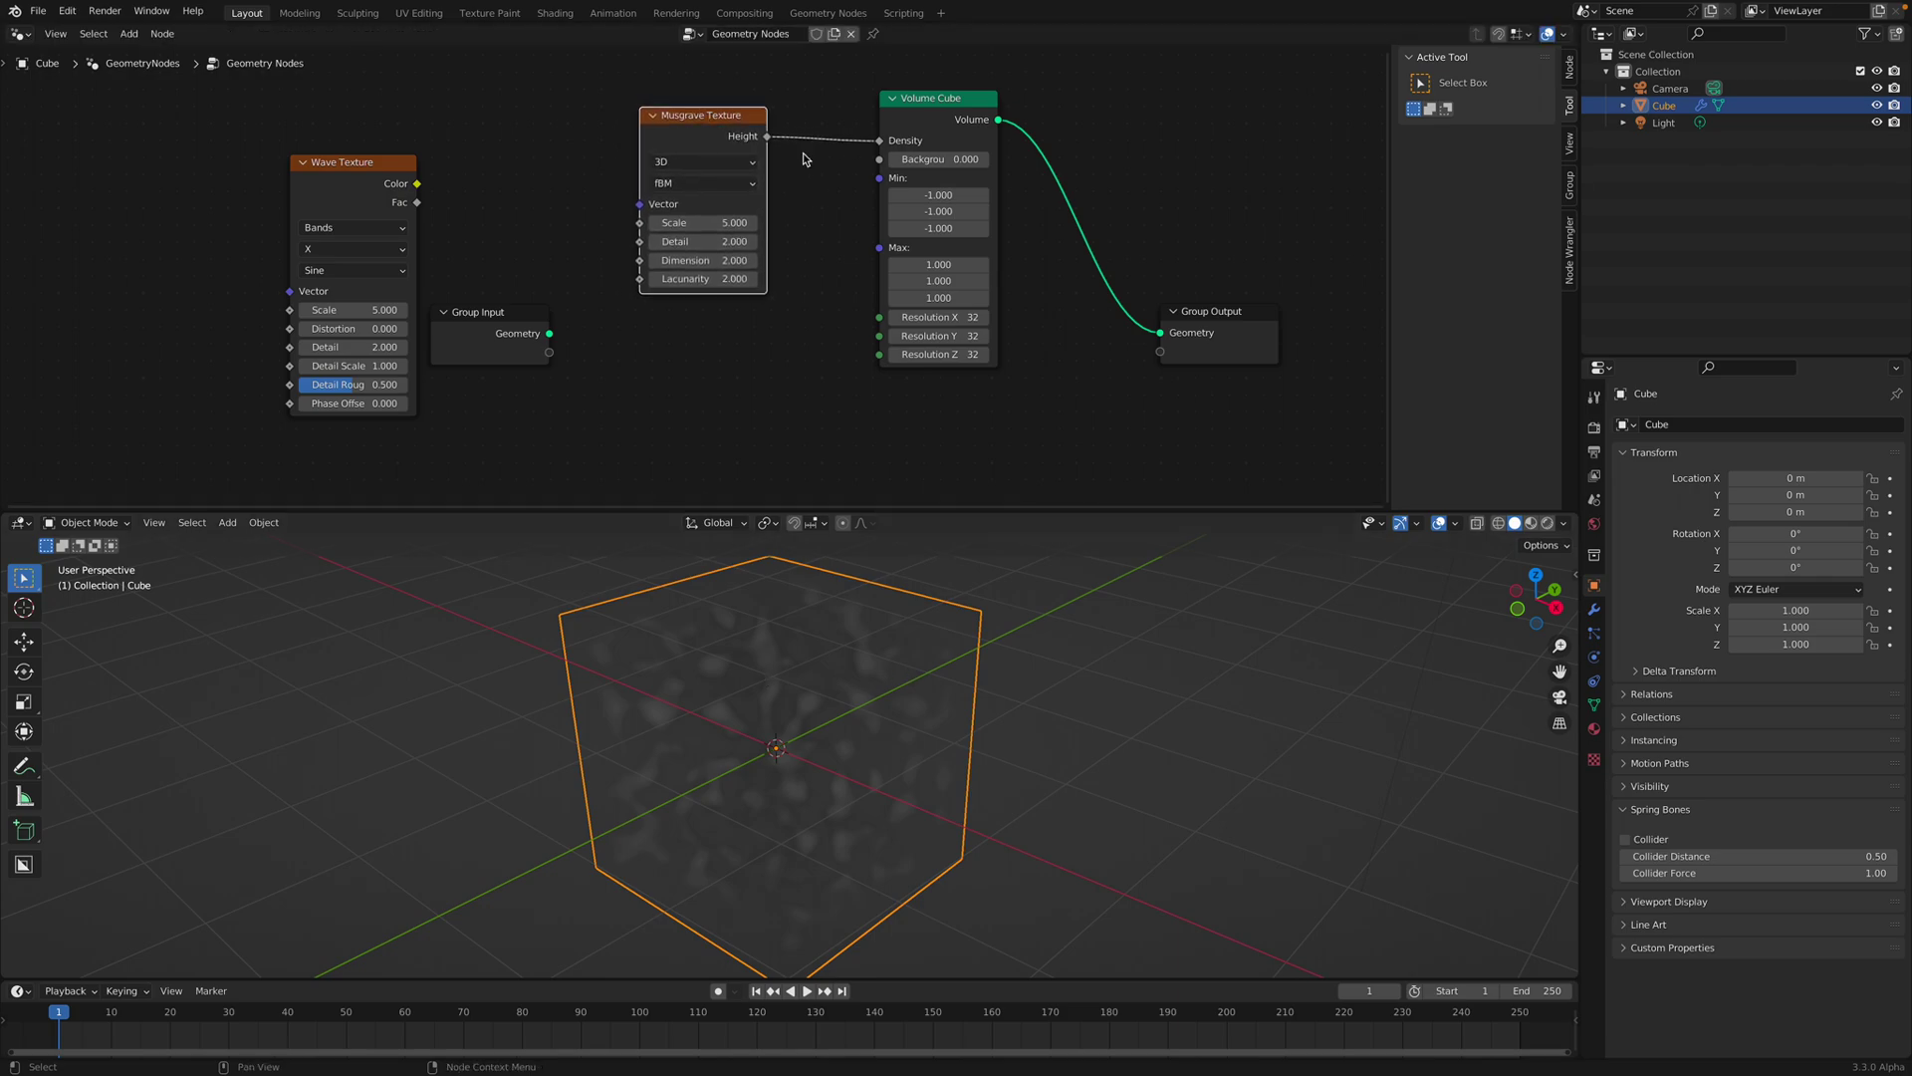
Insert a Volume to Mesh node between the Volume Cube and the Group Output, making room for it.
{"action": "middle_click_drag", "start_coordinate": [1185, 337], "coordinate": [1063, 325]}
{"action": "left_click_drag", "start_coordinate": [1134, 307], "coordinate": [1210, 301]}
{"action": "key", "text": "shift+a"}
{"action": "key", "text": "s"}
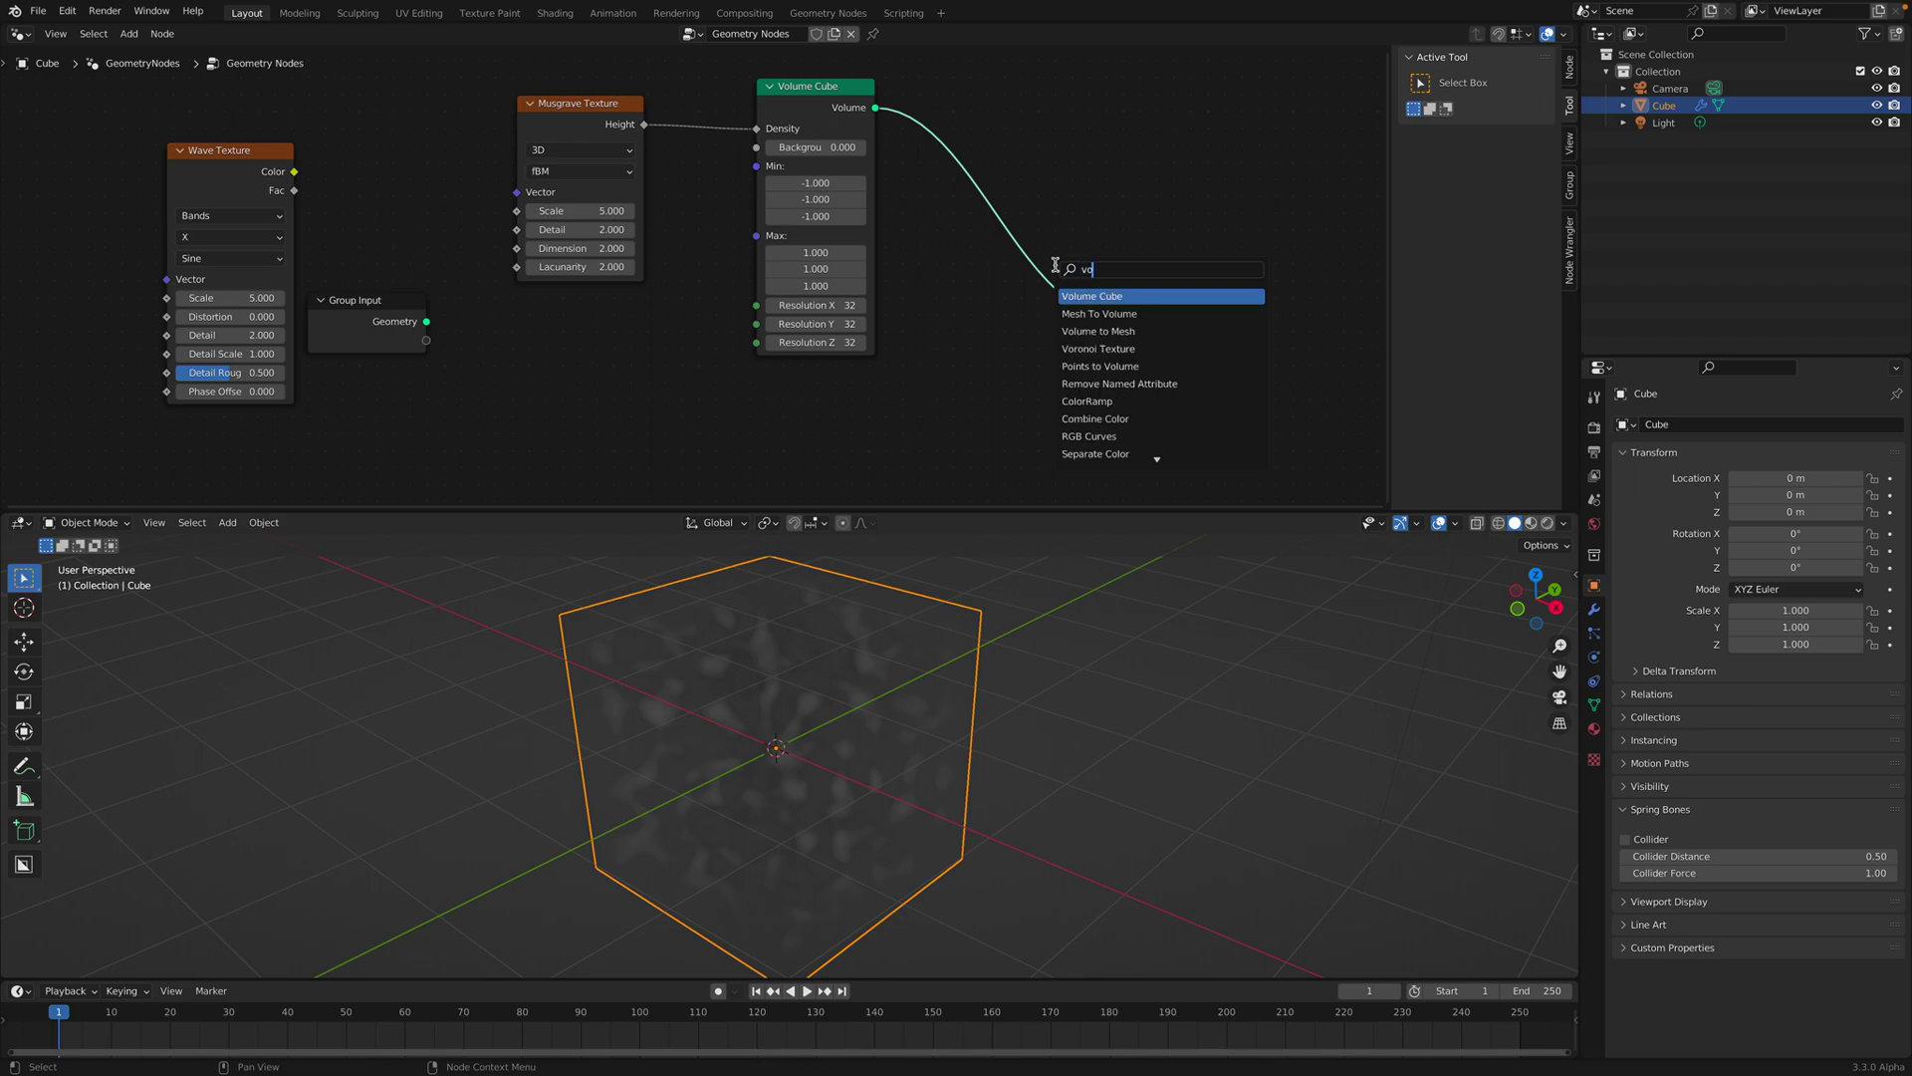
{"action": "type", "text": "volue"}
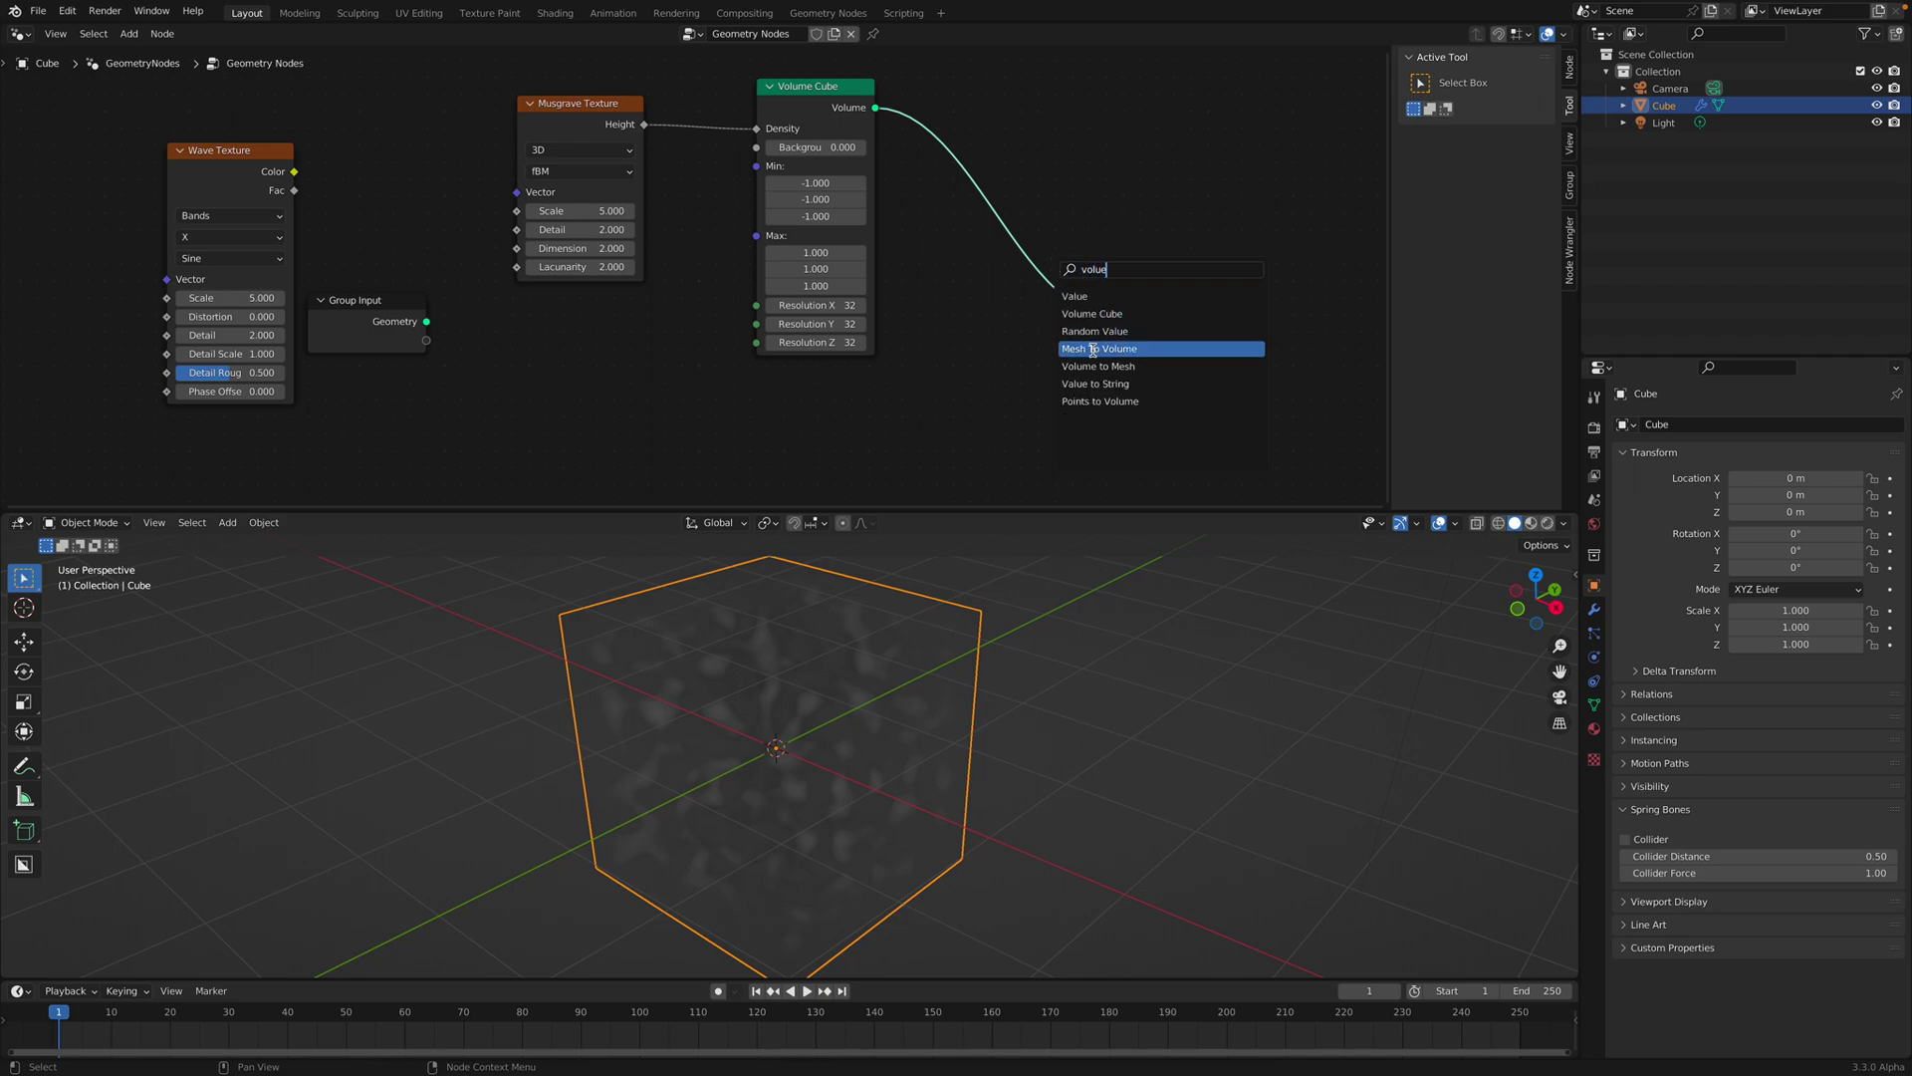
{"action": "left_click", "coordinate": [1091, 366]}
{"action": "left_click", "coordinate": [982, 263]}
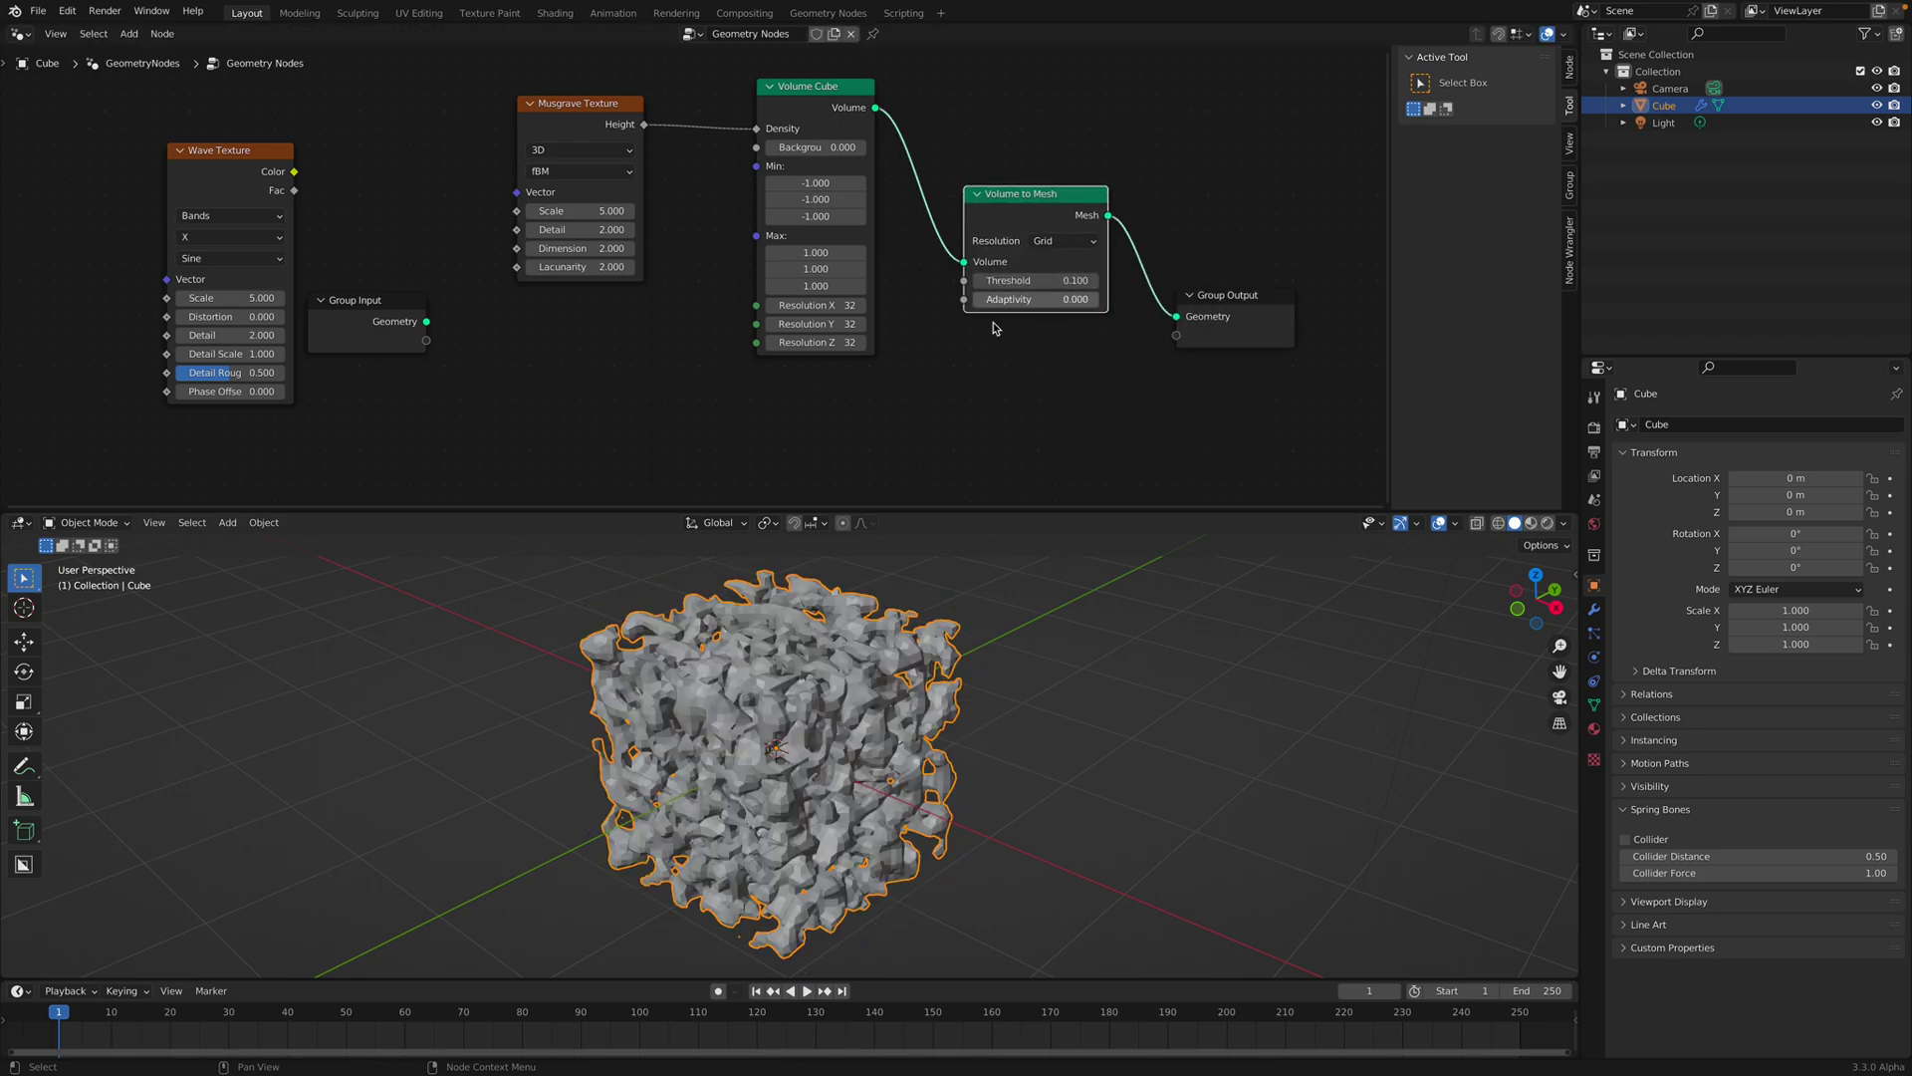
{"action": "left_click_drag", "start_coordinate": [1224, 303], "coordinate": [1281, 302]}
{"action": "scroll", "coordinate": [954, 294], "scroll_direction": "up", "scroll_amount": 1}
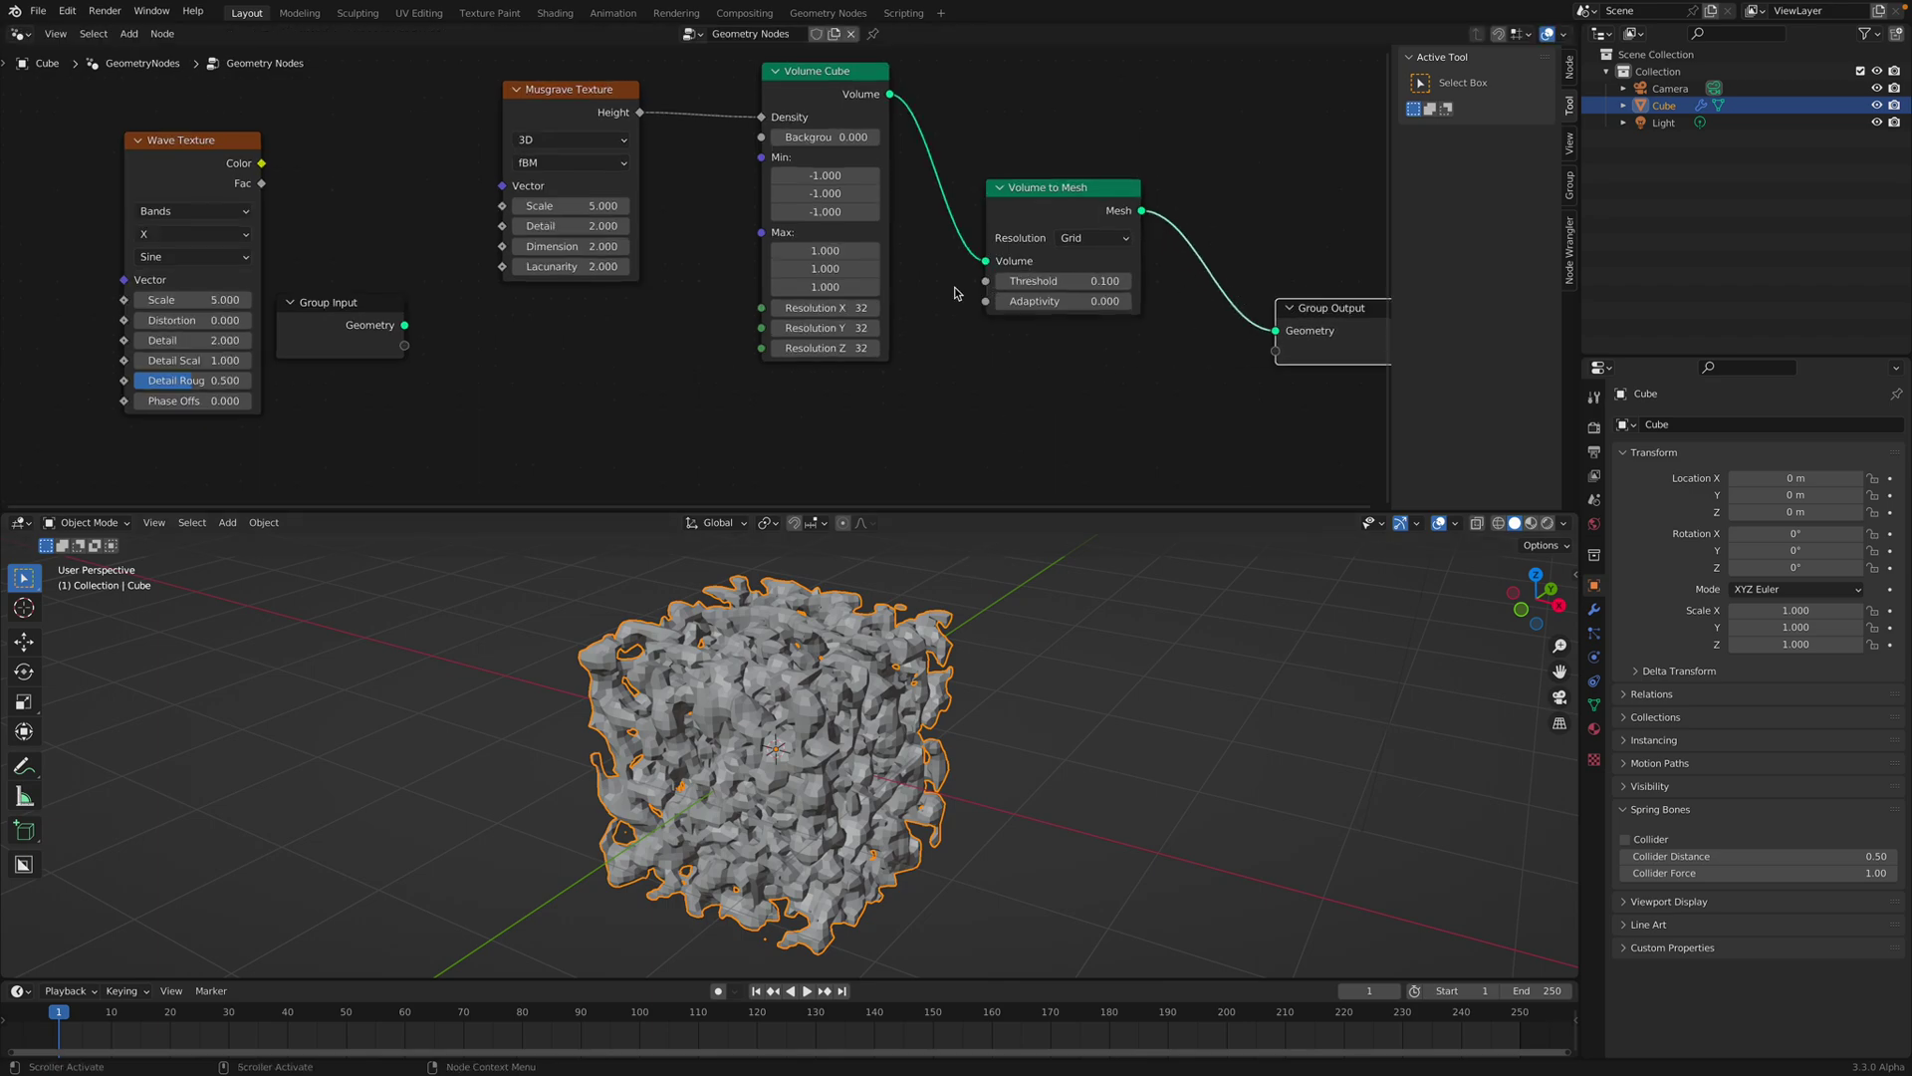
Set the Volume Cube's X, Y and Z resolution to 100.
{"action": "left_click", "coordinate": [845, 309]}
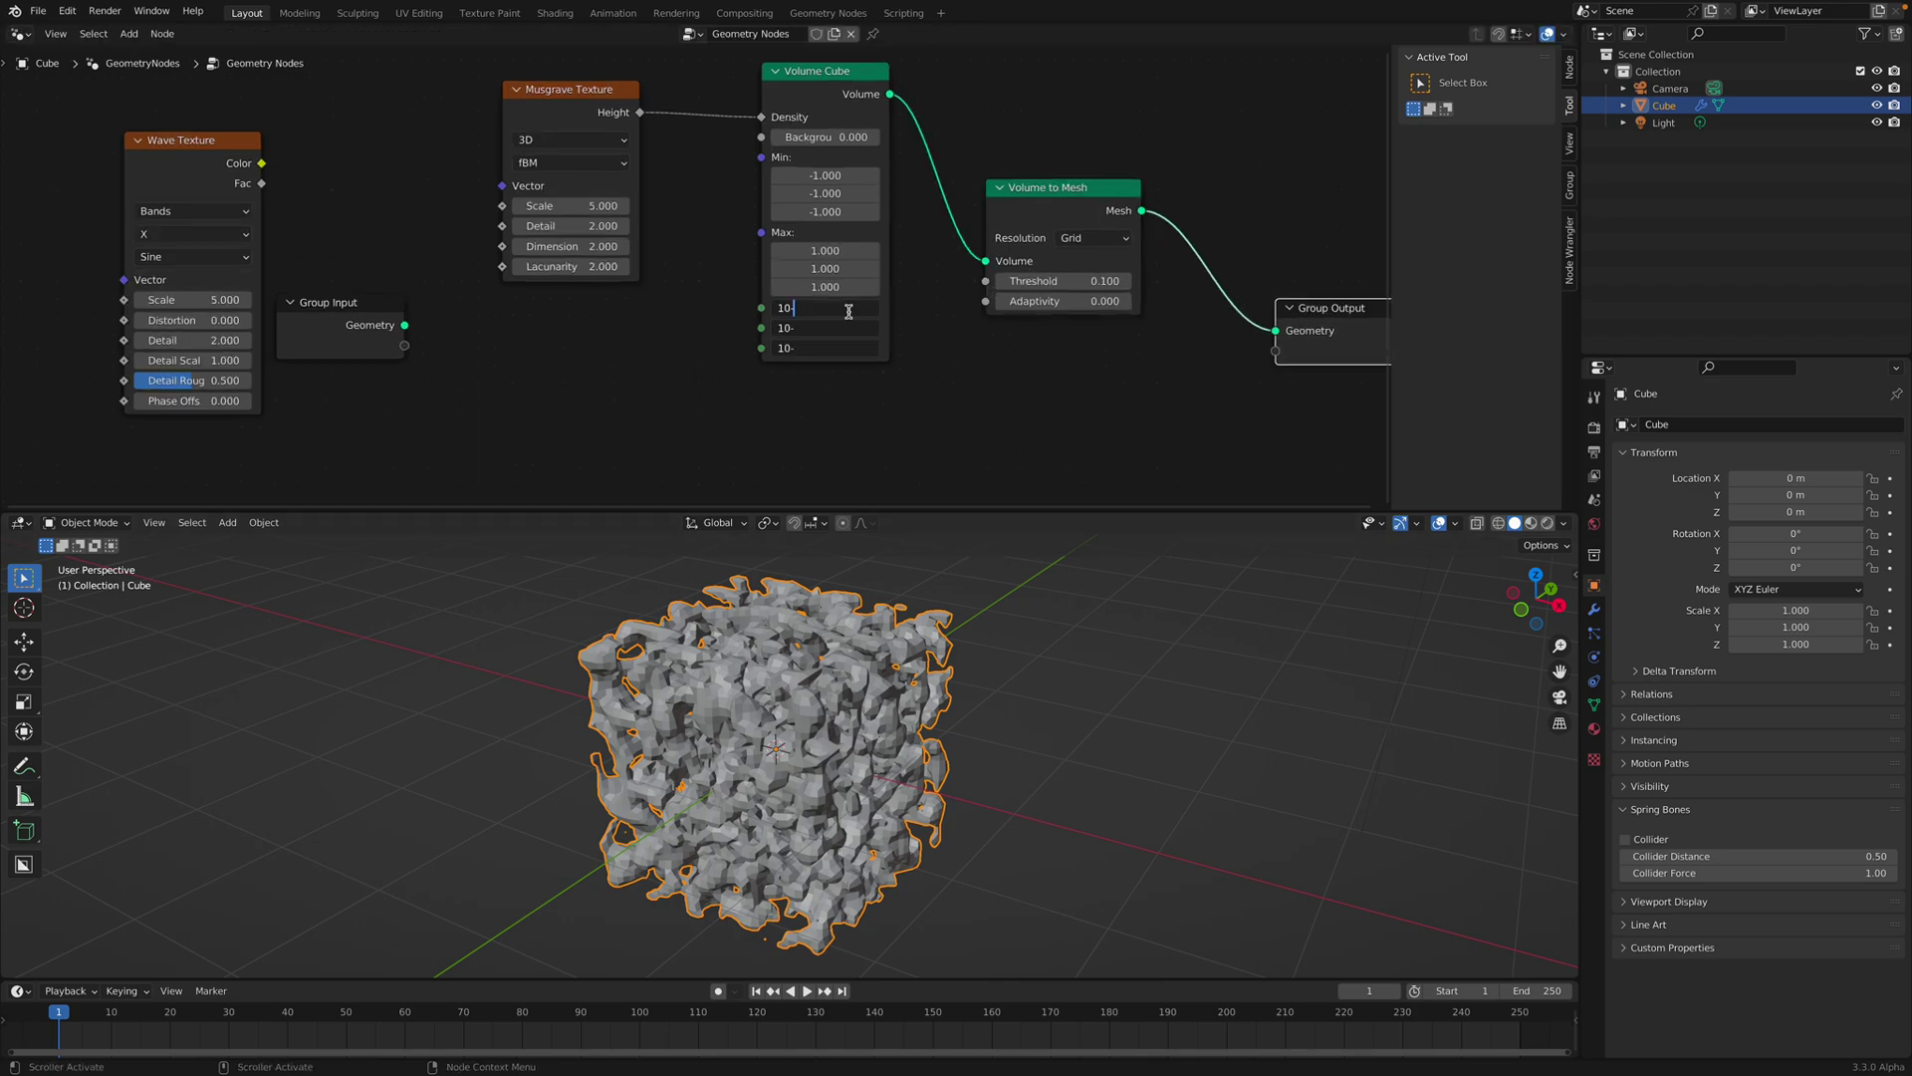
{"action": "type", "text": "100"}
{"action": "key", "text": "Return"}
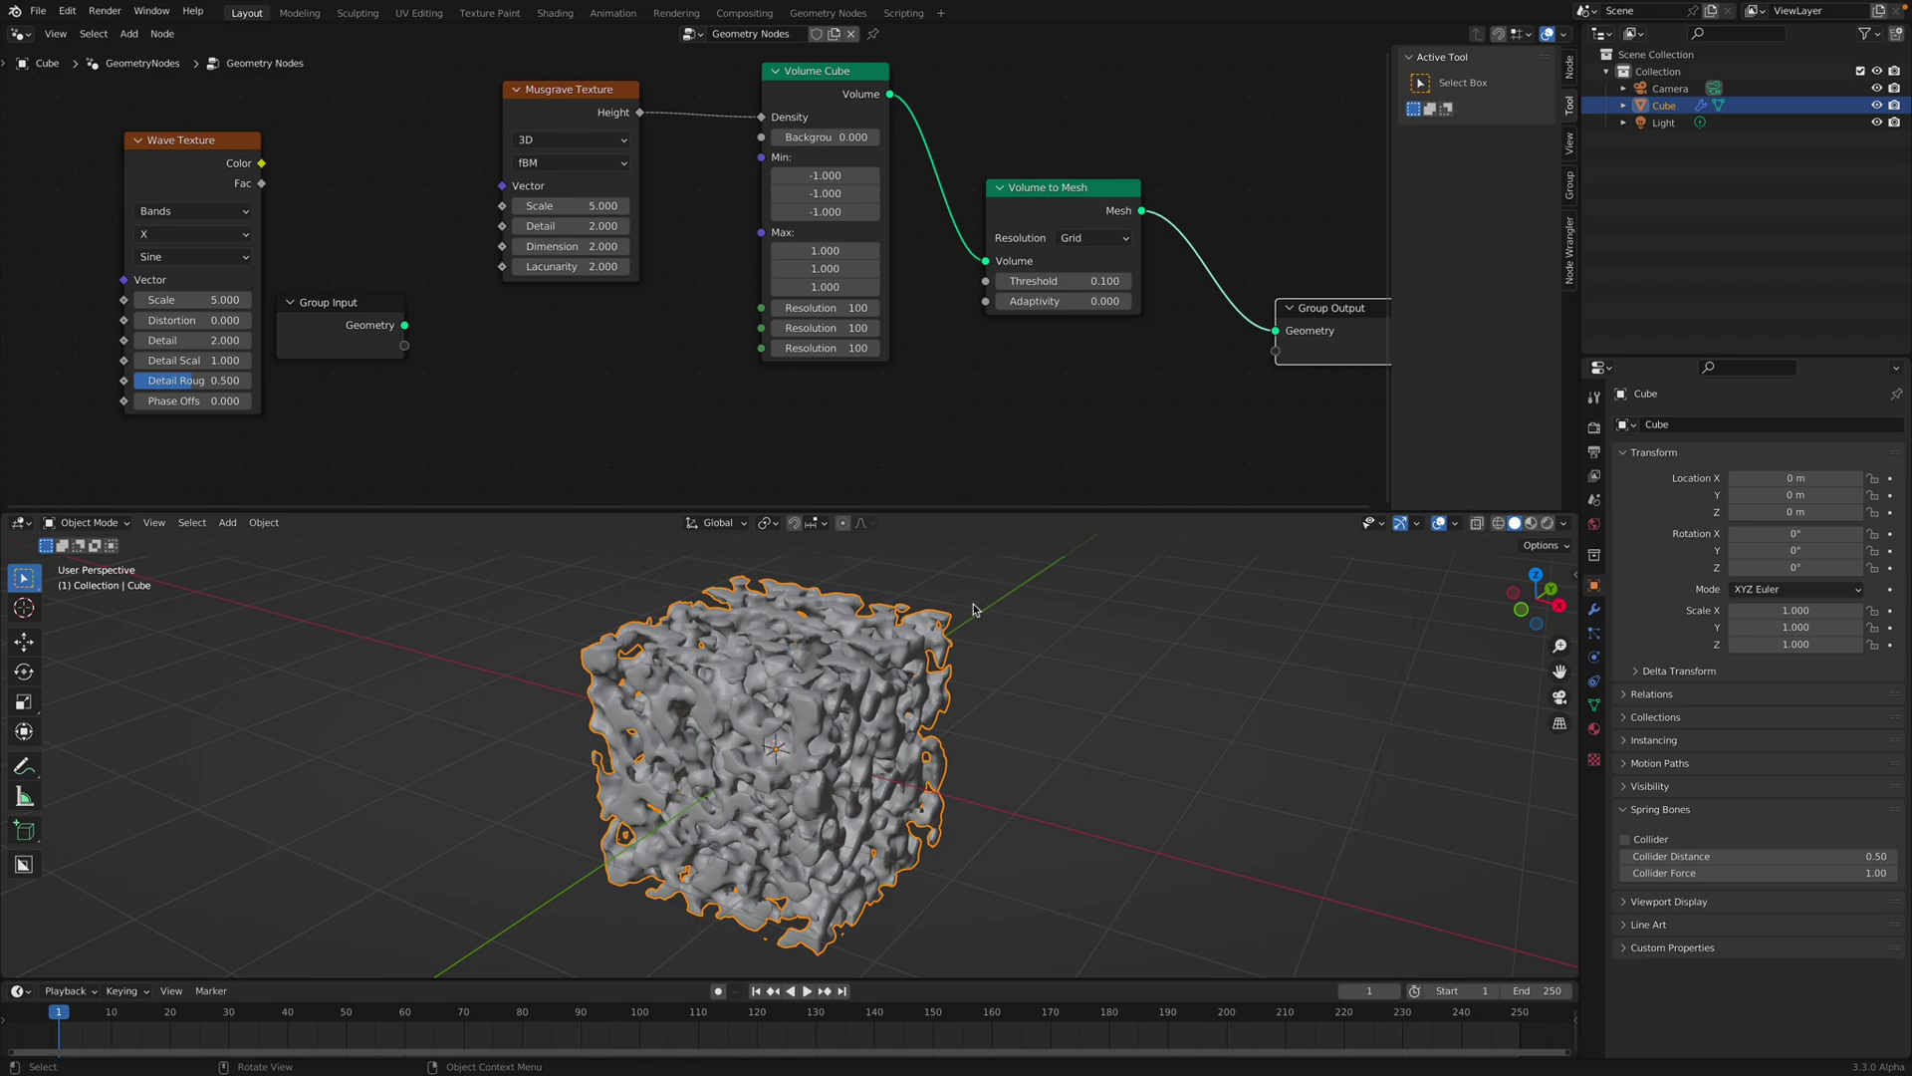
{"action": "middle_click_drag", "start_coordinate": [974, 604], "coordinate": [971, 601]}
Save the file to the Desktop as randomtexture_001.blend.
{"action": "left_click", "coordinate": [40, 15]}
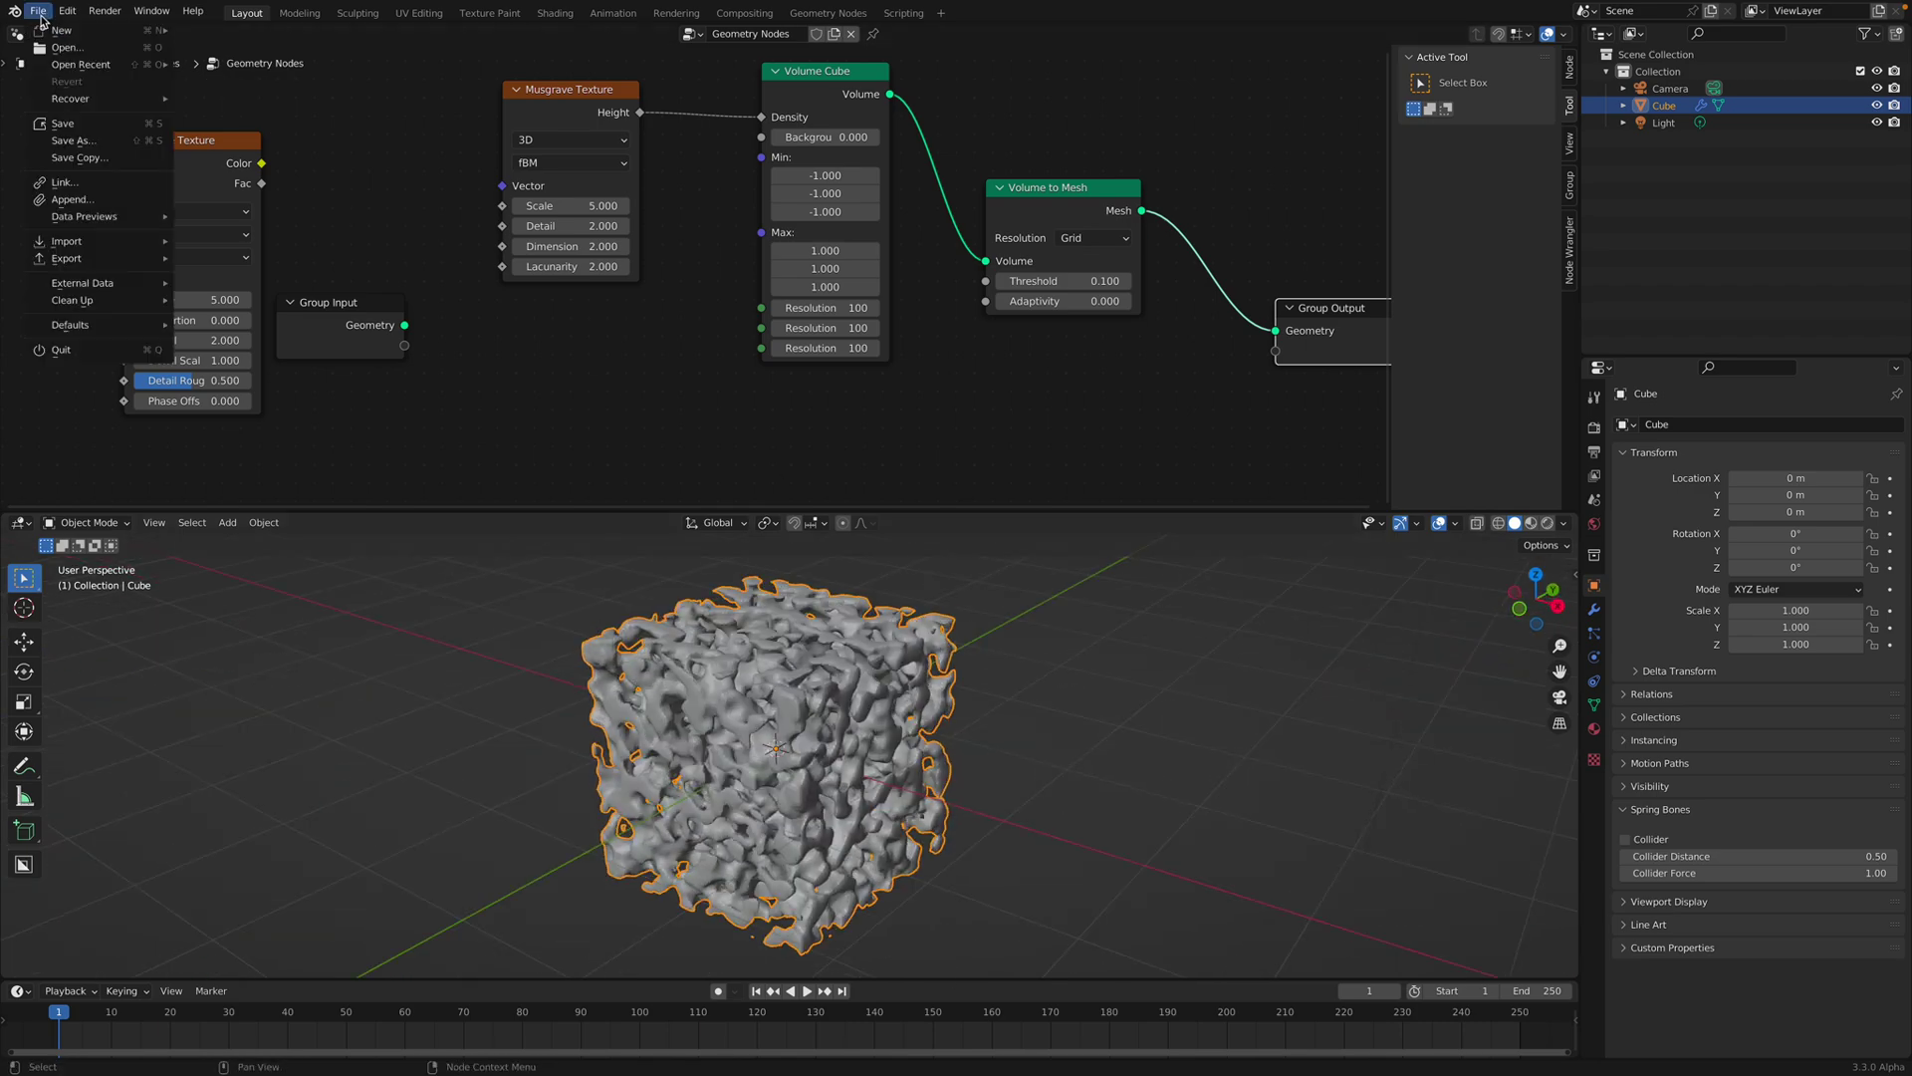
{"action": "left_click", "coordinate": [100, 140]}
{"action": "double_click", "coordinate": [691, 974]}
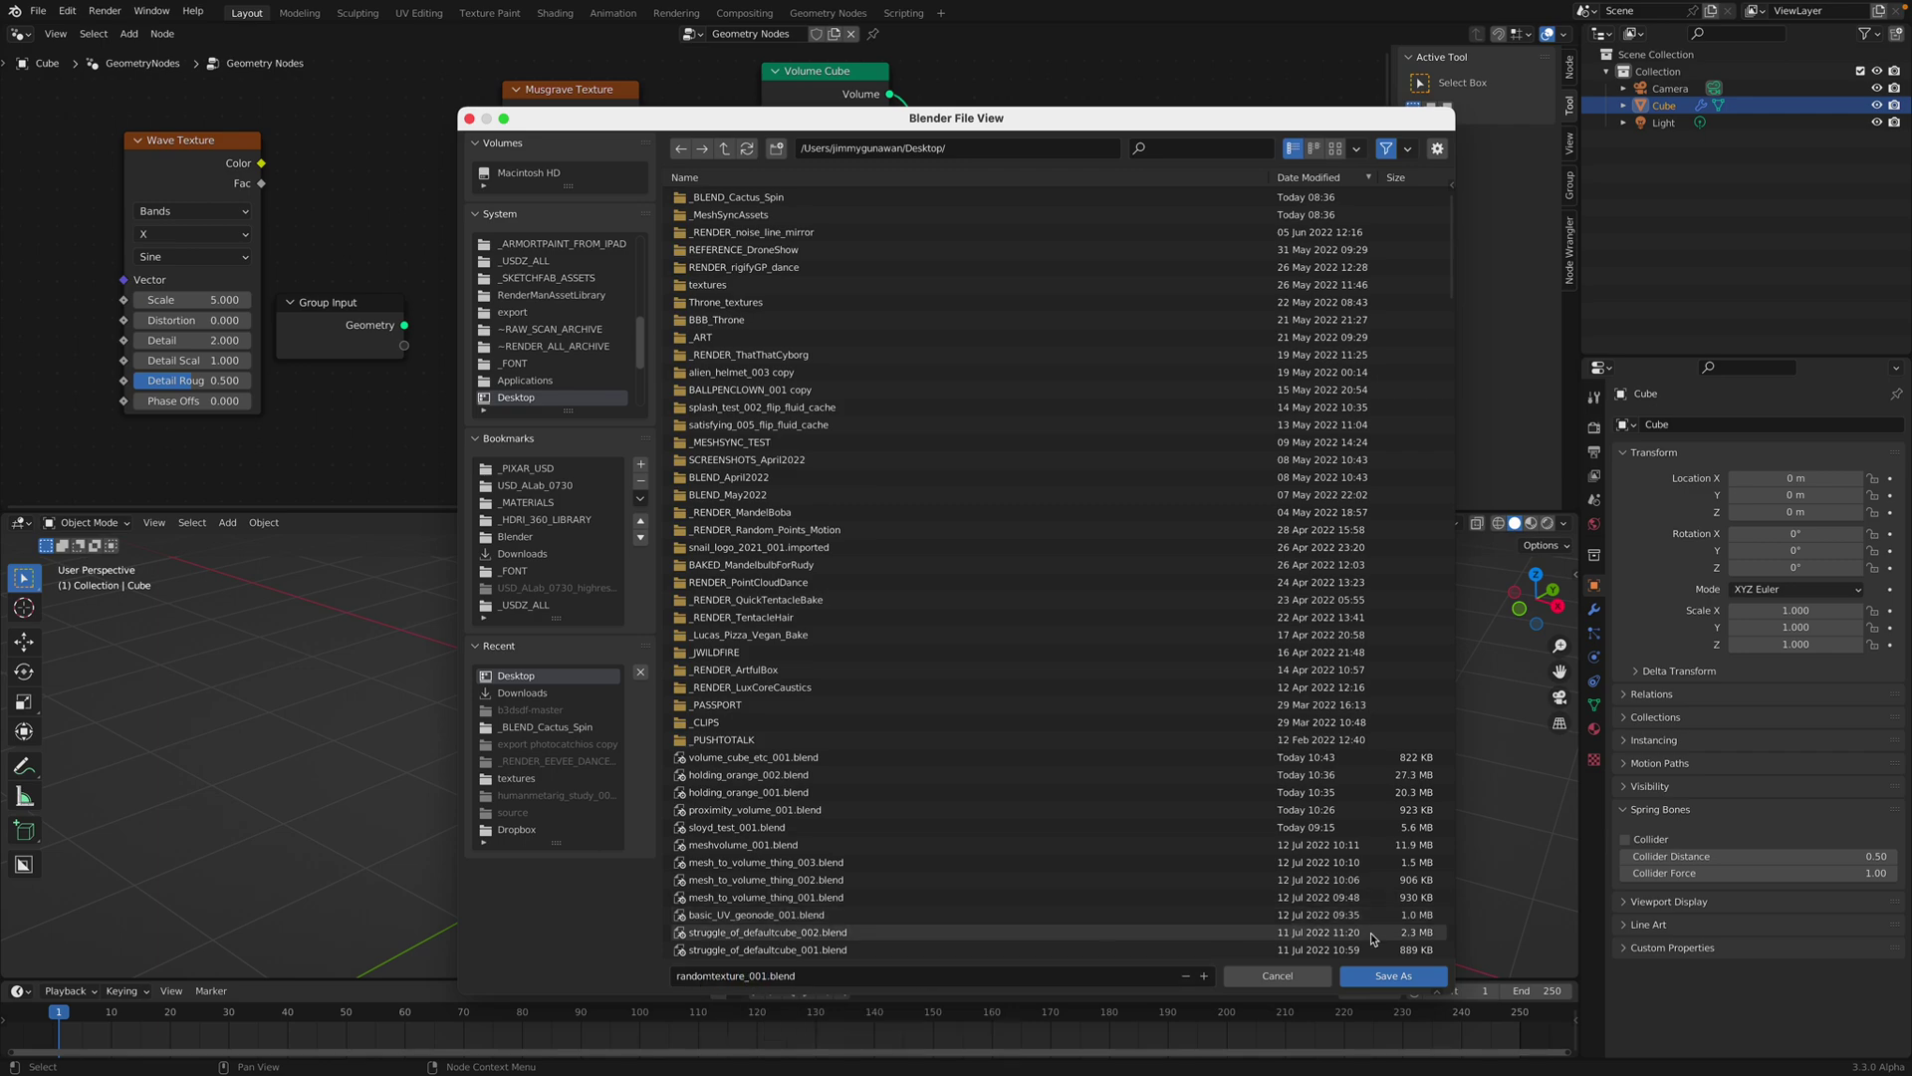
{"action": "left_click", "coordinate": [1394, 974]}
Move the Group Input node to the far side of the Wave Texture, clear of the other nodes.
{"action": "middle_click_drag", "start_coordinate": [590, 300], "coordinate": [675, 282]}
{"action": "left_click_drag", "start_coordinate": [468, 302], "coordinate": [147, 262]}
{"action": "scroll", "coordinate": [486, 289], "scroll_direction": "down", "scroll_amount": 1}
{"action": "scroll", "coordinate": [653, 391], "scroll_direction": "up", "scroll_amount": 1}
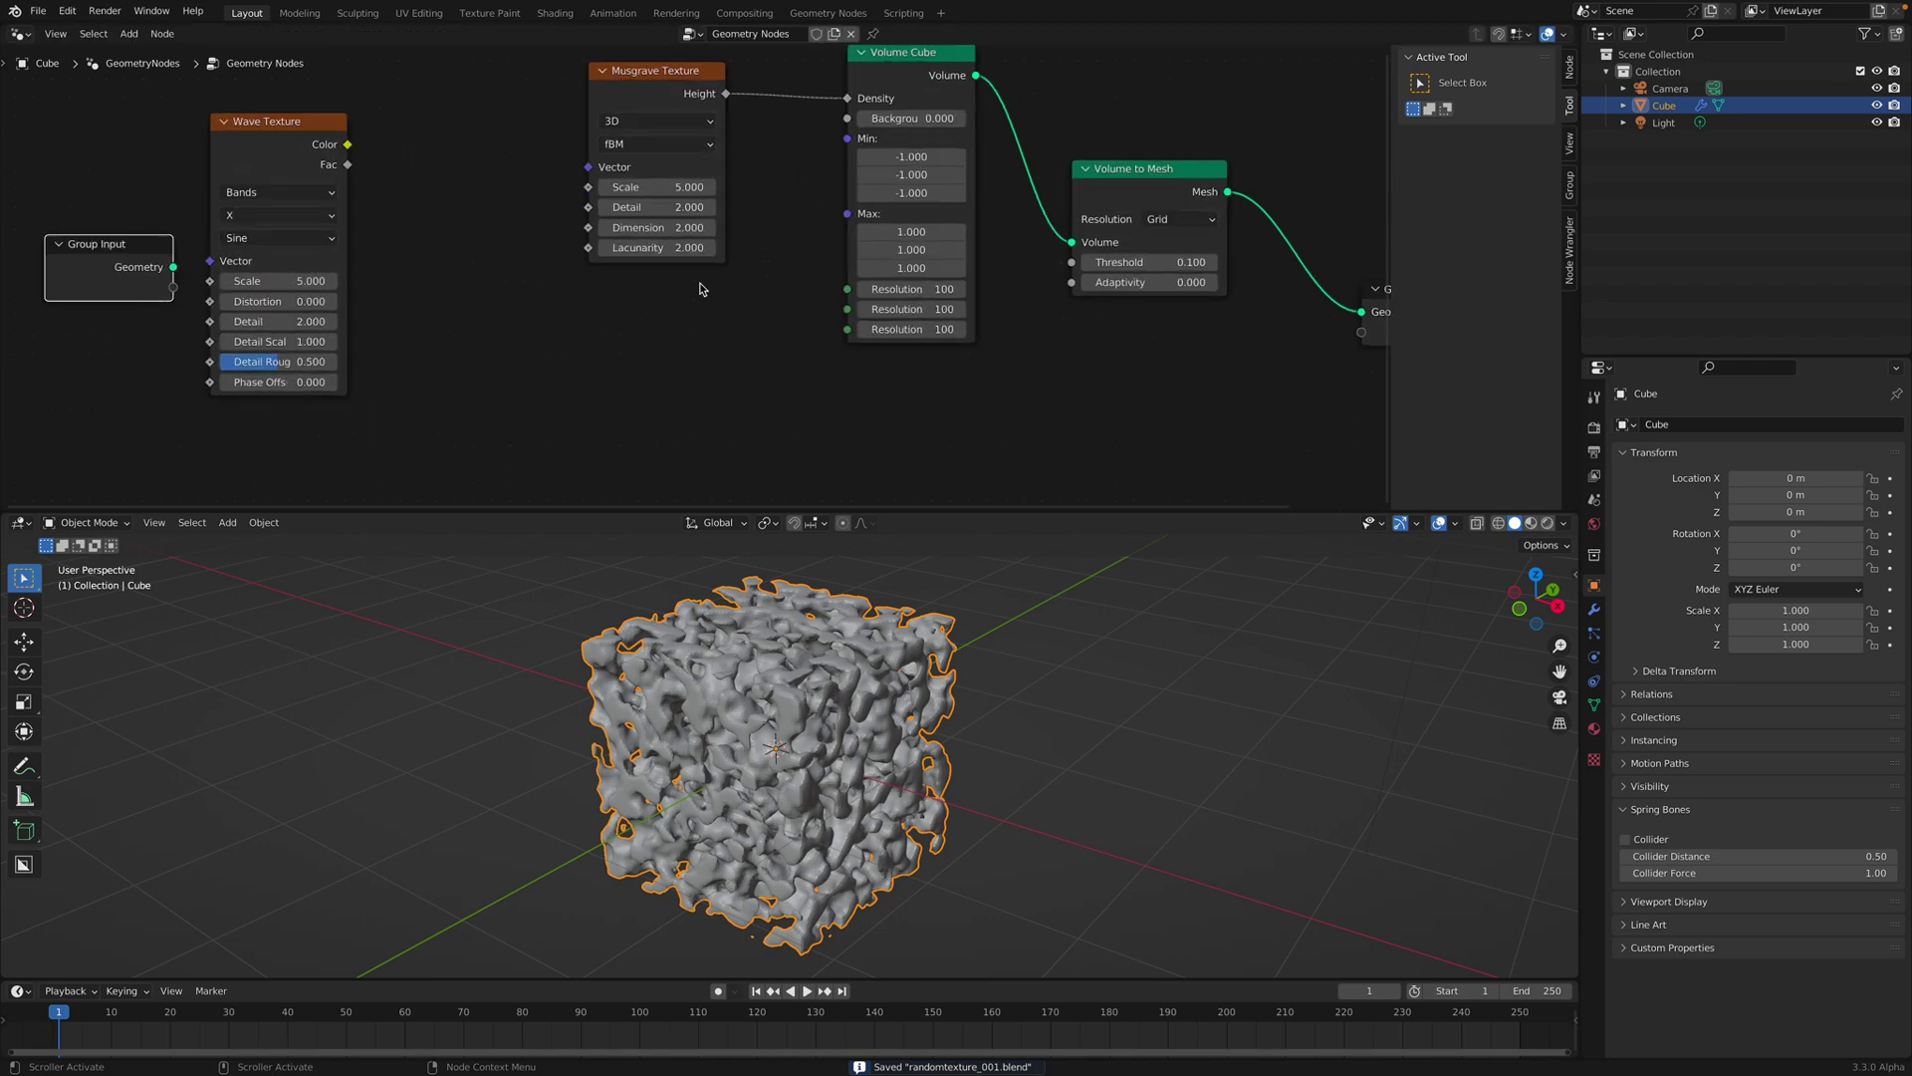
Set the Musgrave Texture's Scale to 4.420 and shift the node closer to the Volume Cube.
{"action": "middle_click_drag", "start_coordinate": [701, 285], "coordinate": [664, 360]}
{"action": "scroll", "coordinate": [665, 360], "scroll_direction": "up", "scroll_amount": 2}
{"action": "left_click_drag", "start_coordinate": [618, 247], "coordinate": [561, 247], "text": "shift"}
{"action": "left_click_drag", "start_coordinate": [643, 114], "coordinate": [687, 127]}
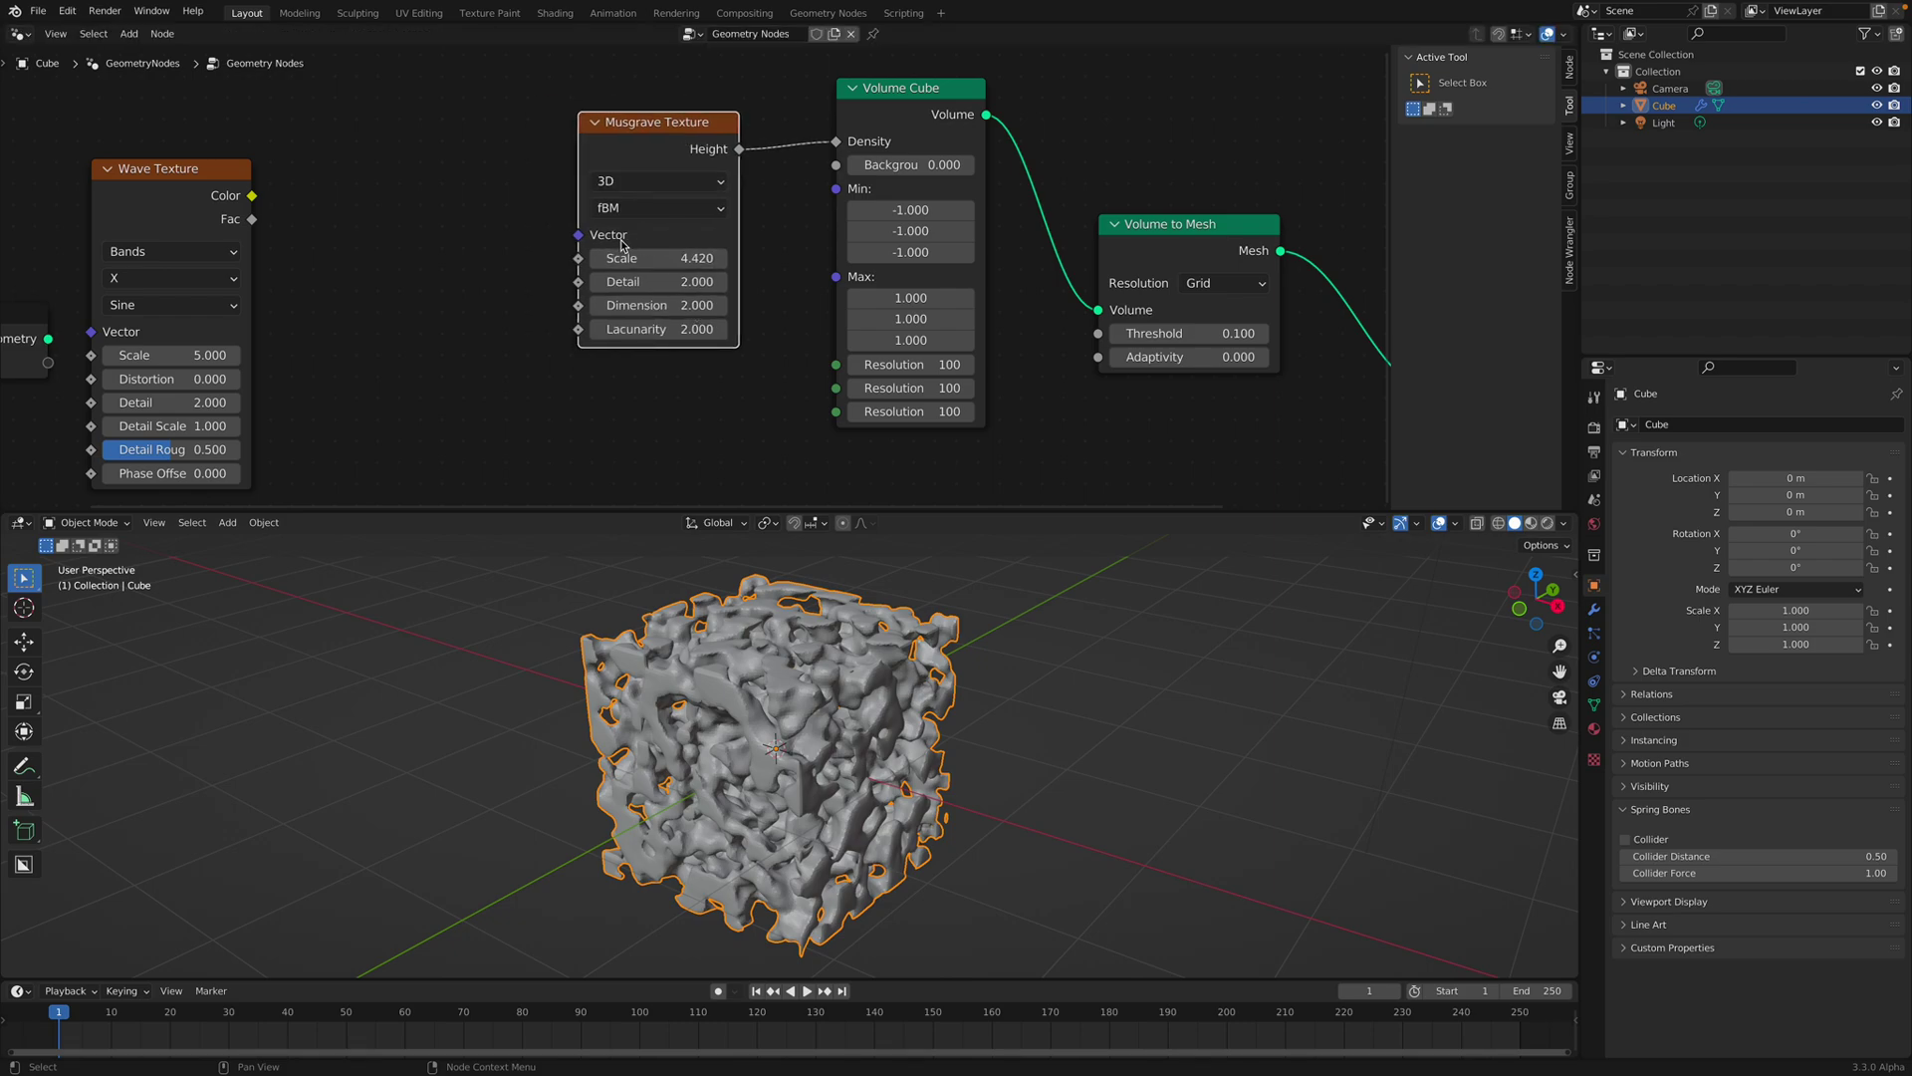
Add a Position node, feed it into the Musgrave Texture's Vector input, and shift the Wave Texture aside.
{"action": "middle_click_drag", "start_coordinate": [799, 240], "coordinate": [762, 213]}
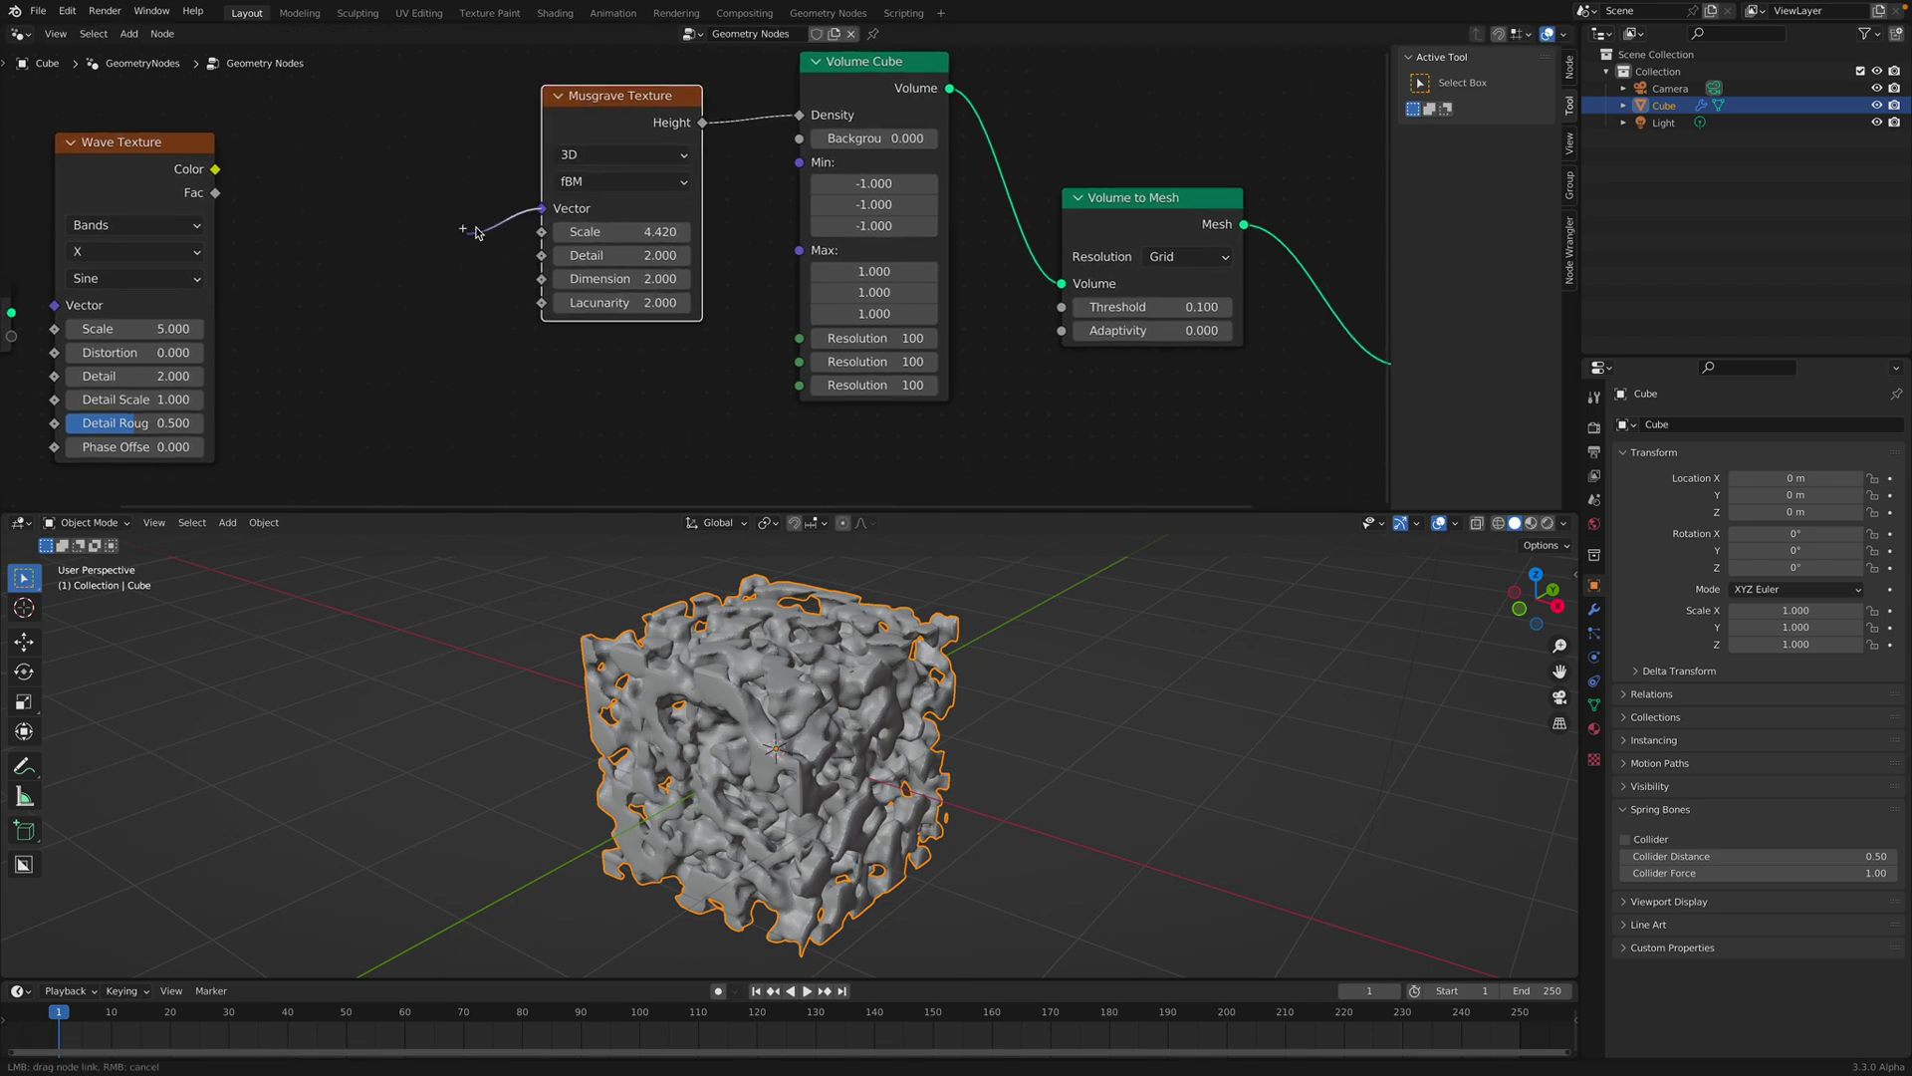
{"action": "left_click_drag", "start_coordinate": [463, 242], "coordinate": [462, 239]}
{"action": "key", "text": "Escape"}
{"action": "middle_click_drag", "start_coordinate": [339, 219], "coordinate": [372, 230]}
{"action": "key", "text": "shift+a"}
{"action": "left_click", "coordinate": [370, 227]}
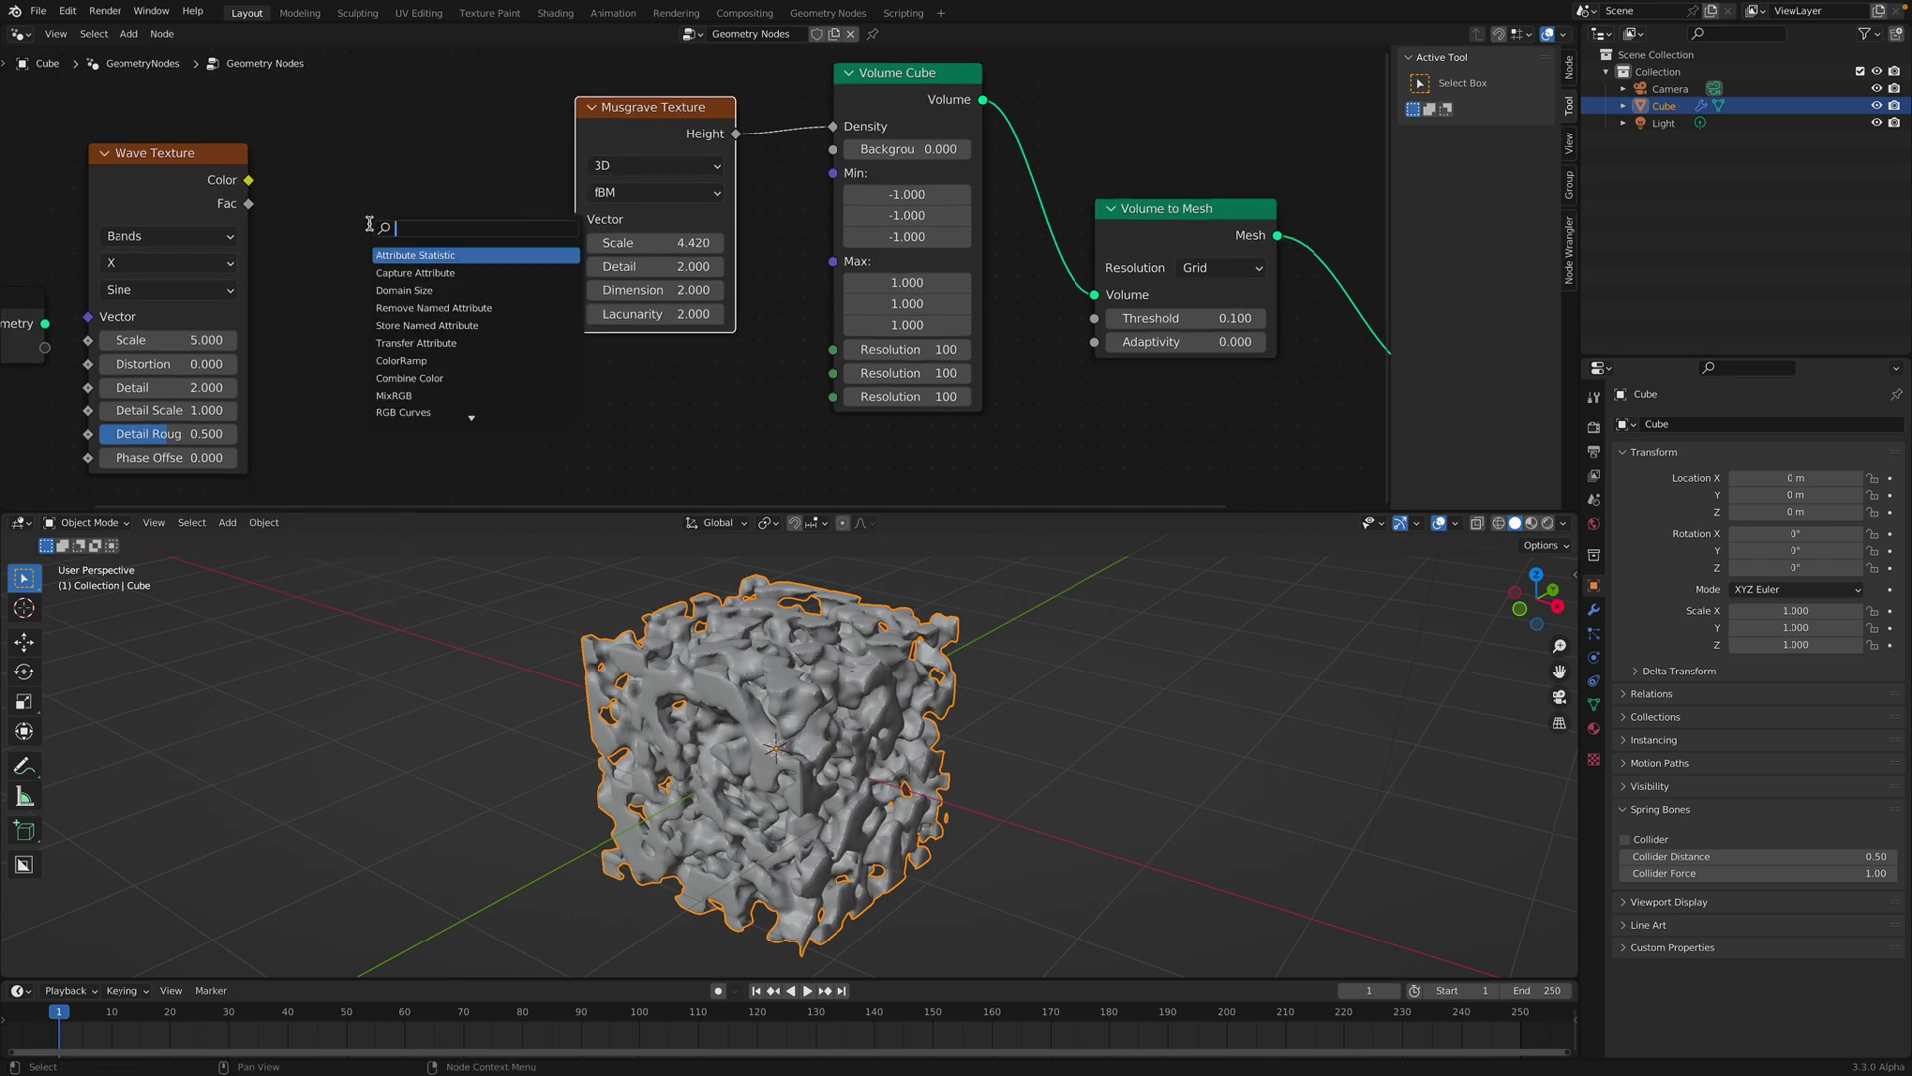
{"action": "type", "text": "position"}
{"action": "key", "text": "Return"}
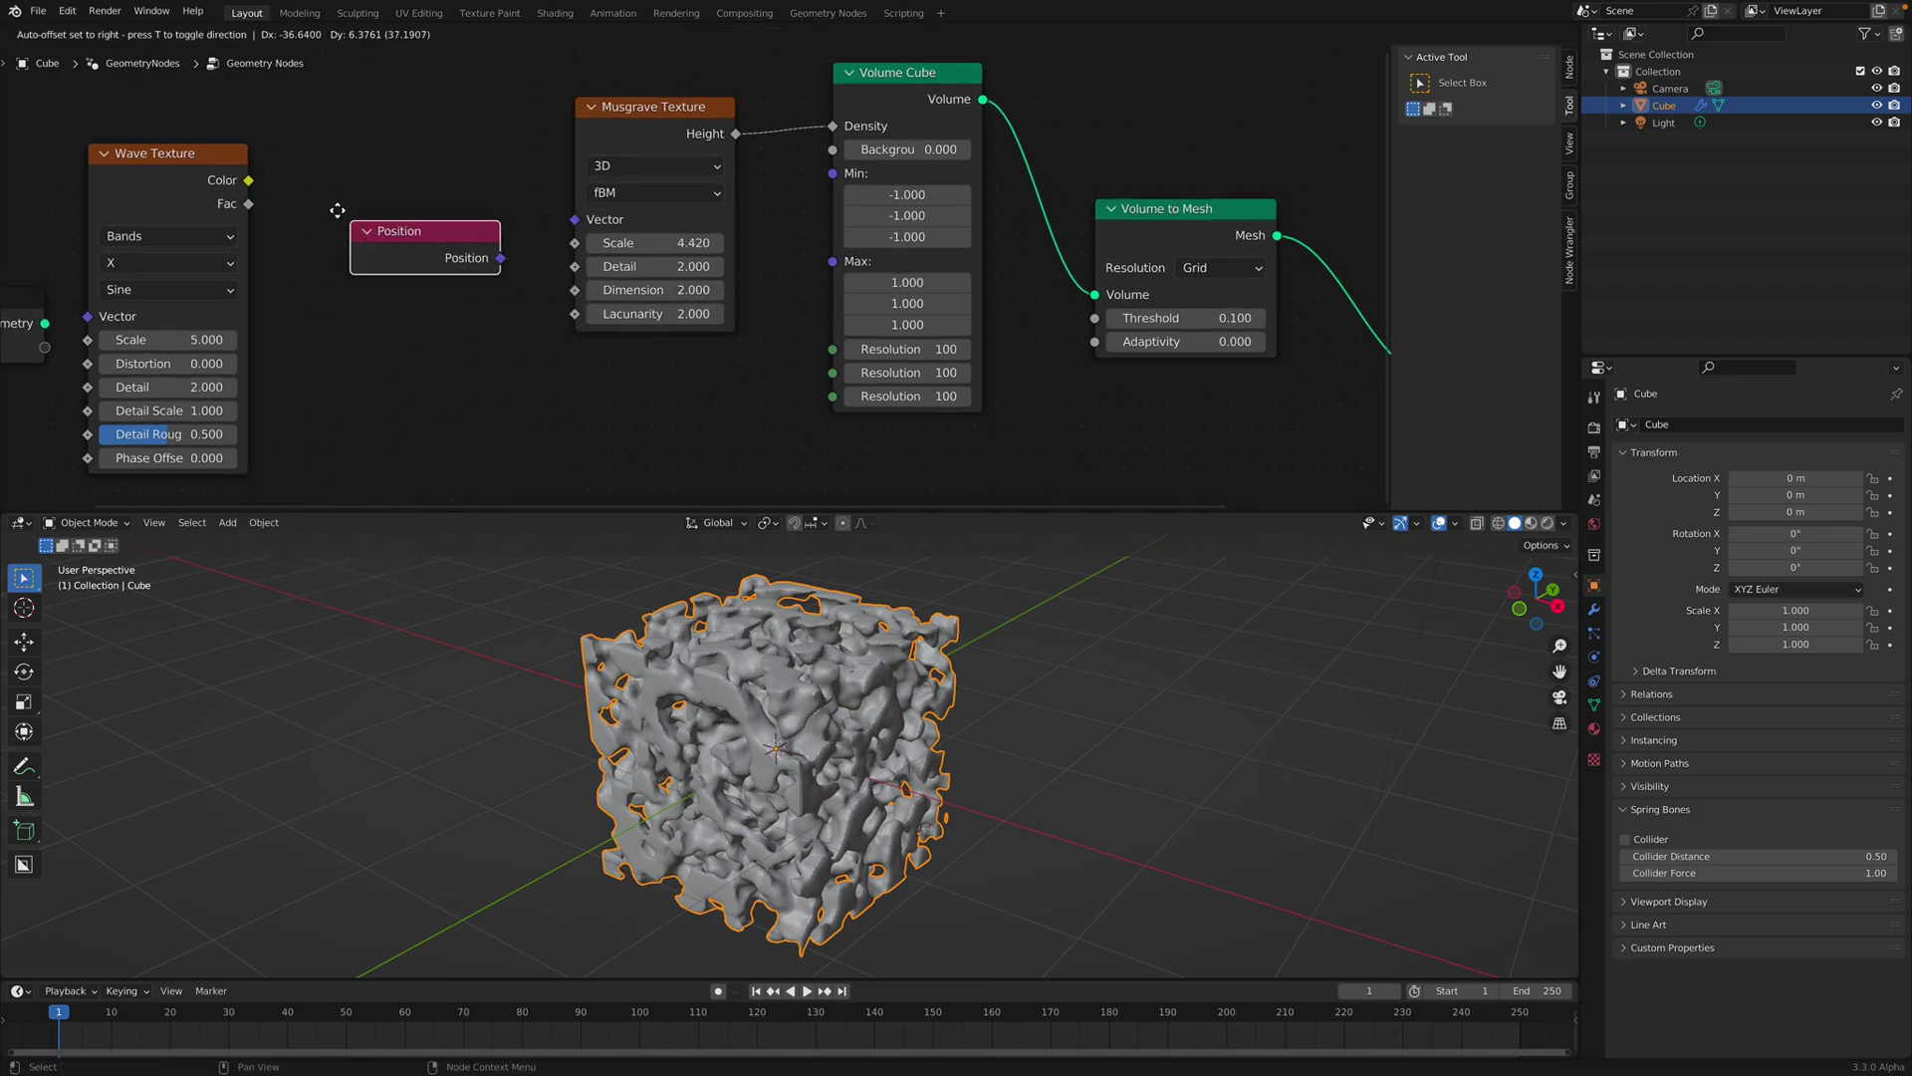
{"action": "left_click_drag", "start_coordinate": [409, 216], "coordinate": [360, 211]}
{"action": "left_click_drag", "start_coordinate": [191, 156], "coordinate": [143, 143]}
{"action": "left_click_drag", "start_coordinate": [344, 210], "coordinate": [298, 212]}
Insert a Vector Math node in Add mode between Position and Musgrave Texture, set its X offset to 1.000, and save the file.
{"action": "key", "text": "shift+a"}
{"action": "left_click", "coordinate": [411, 189]}
{"action": "type", "text": "vec"}
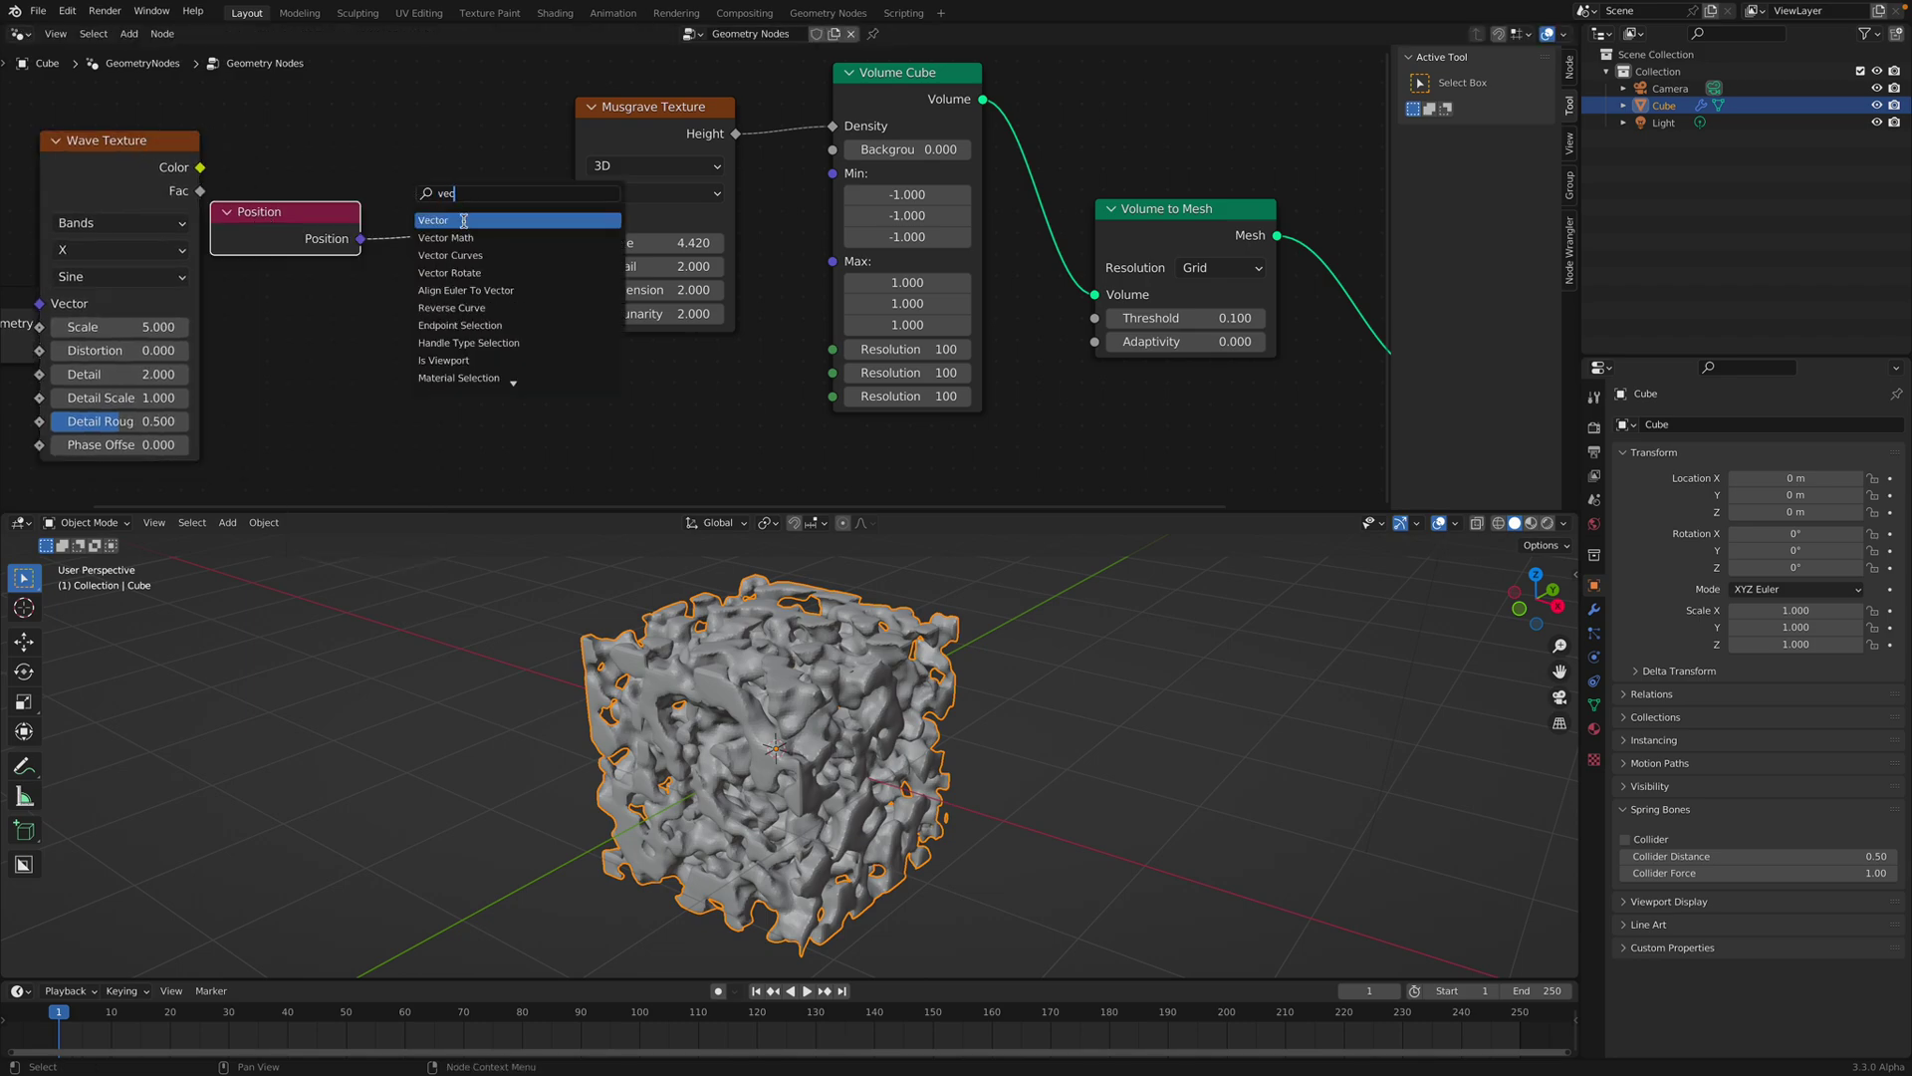
{"action": "left_click", "coordinate": [463, 220]}
{"action": "left_click_drag", "start_coordinate": [521, 319], "coordinate": [621, 320]}
{"action": "middle_click_drag", "start_coordinate": [765, 266], "coordinate": [717, 281]}
{"action": "key", "text": "ctrl+s"}
Switch the Musgrave Texture to 4D, with W at 2.120 and Scale at 3.360.
{"action": "left_click", "coordinate": [714, 195]}
{"action": "left_click", "coordinate": [713, 189]}
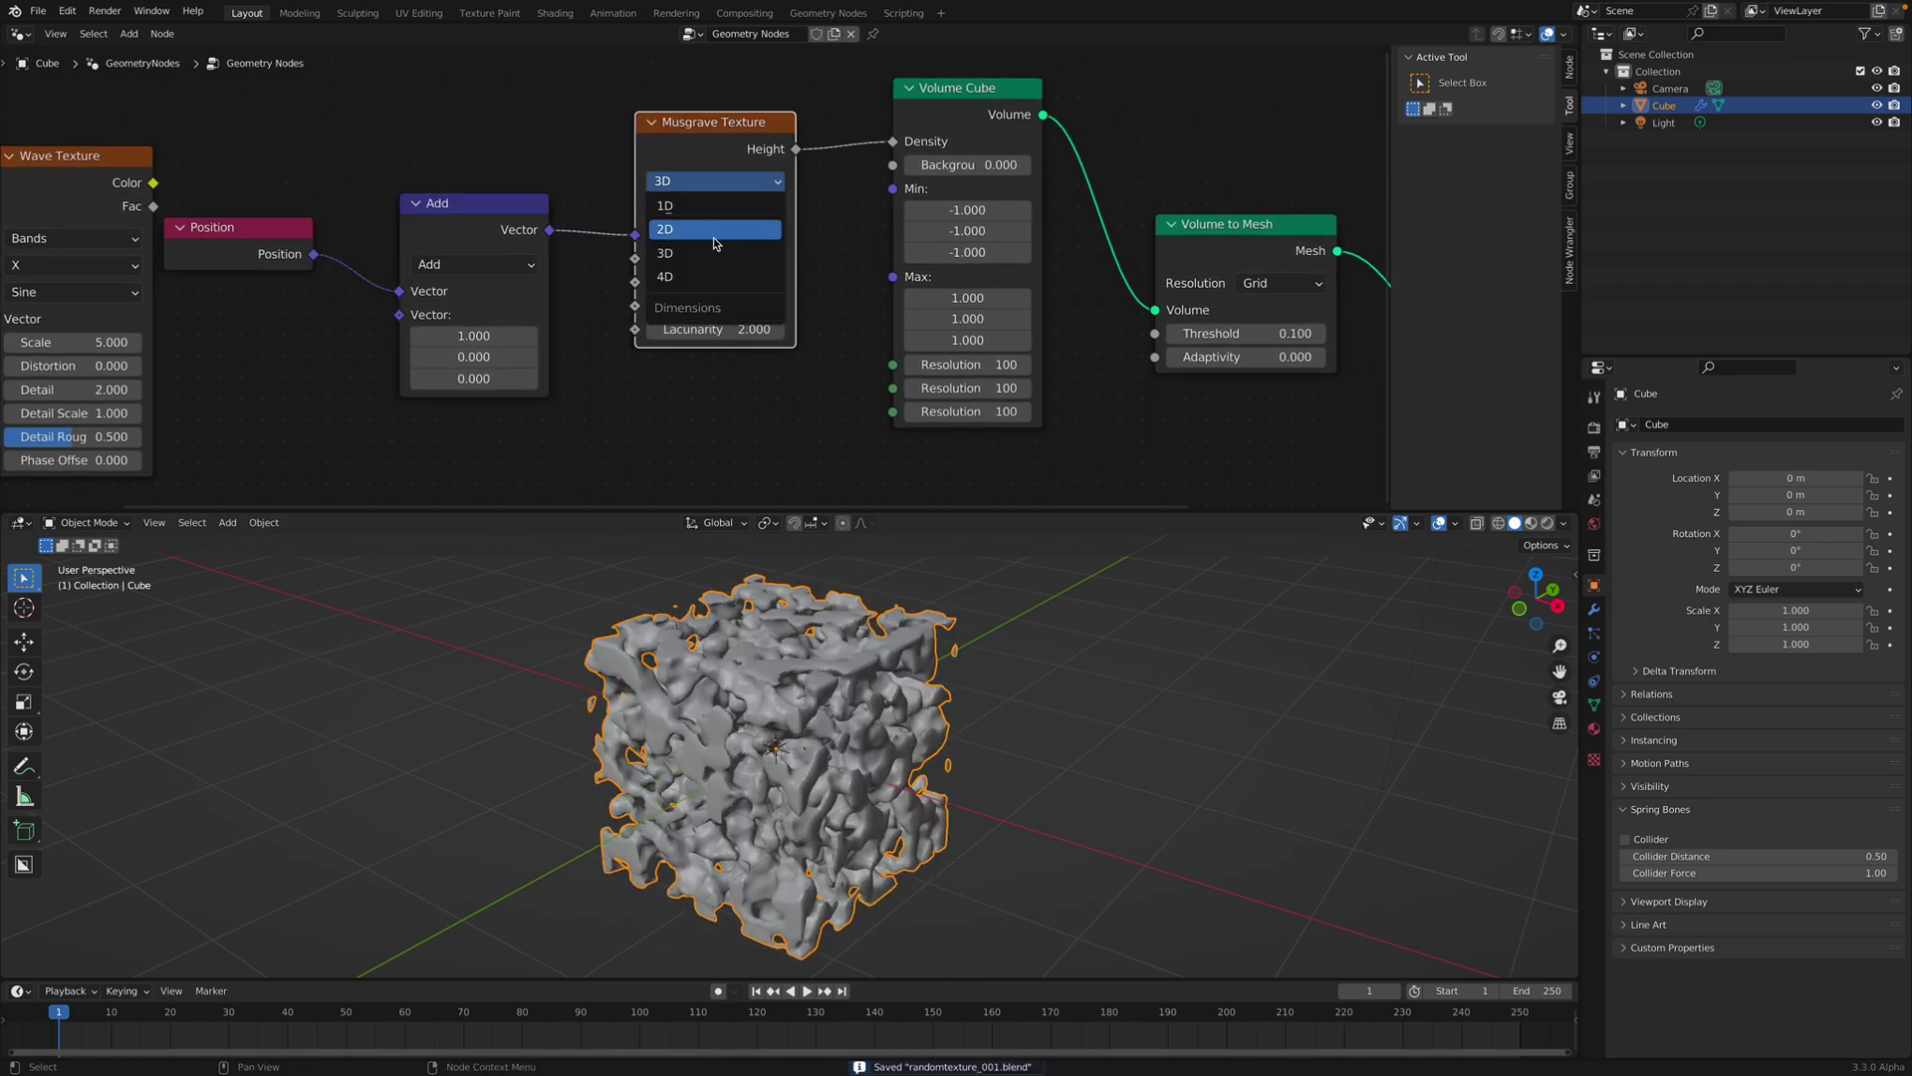
{"action": "left_click", "coordinate": [714, 277]}
{"action": "left_click_drag", "start_coordinate": [702, 259], "coordinate": [927, 259], "text": "shift"}
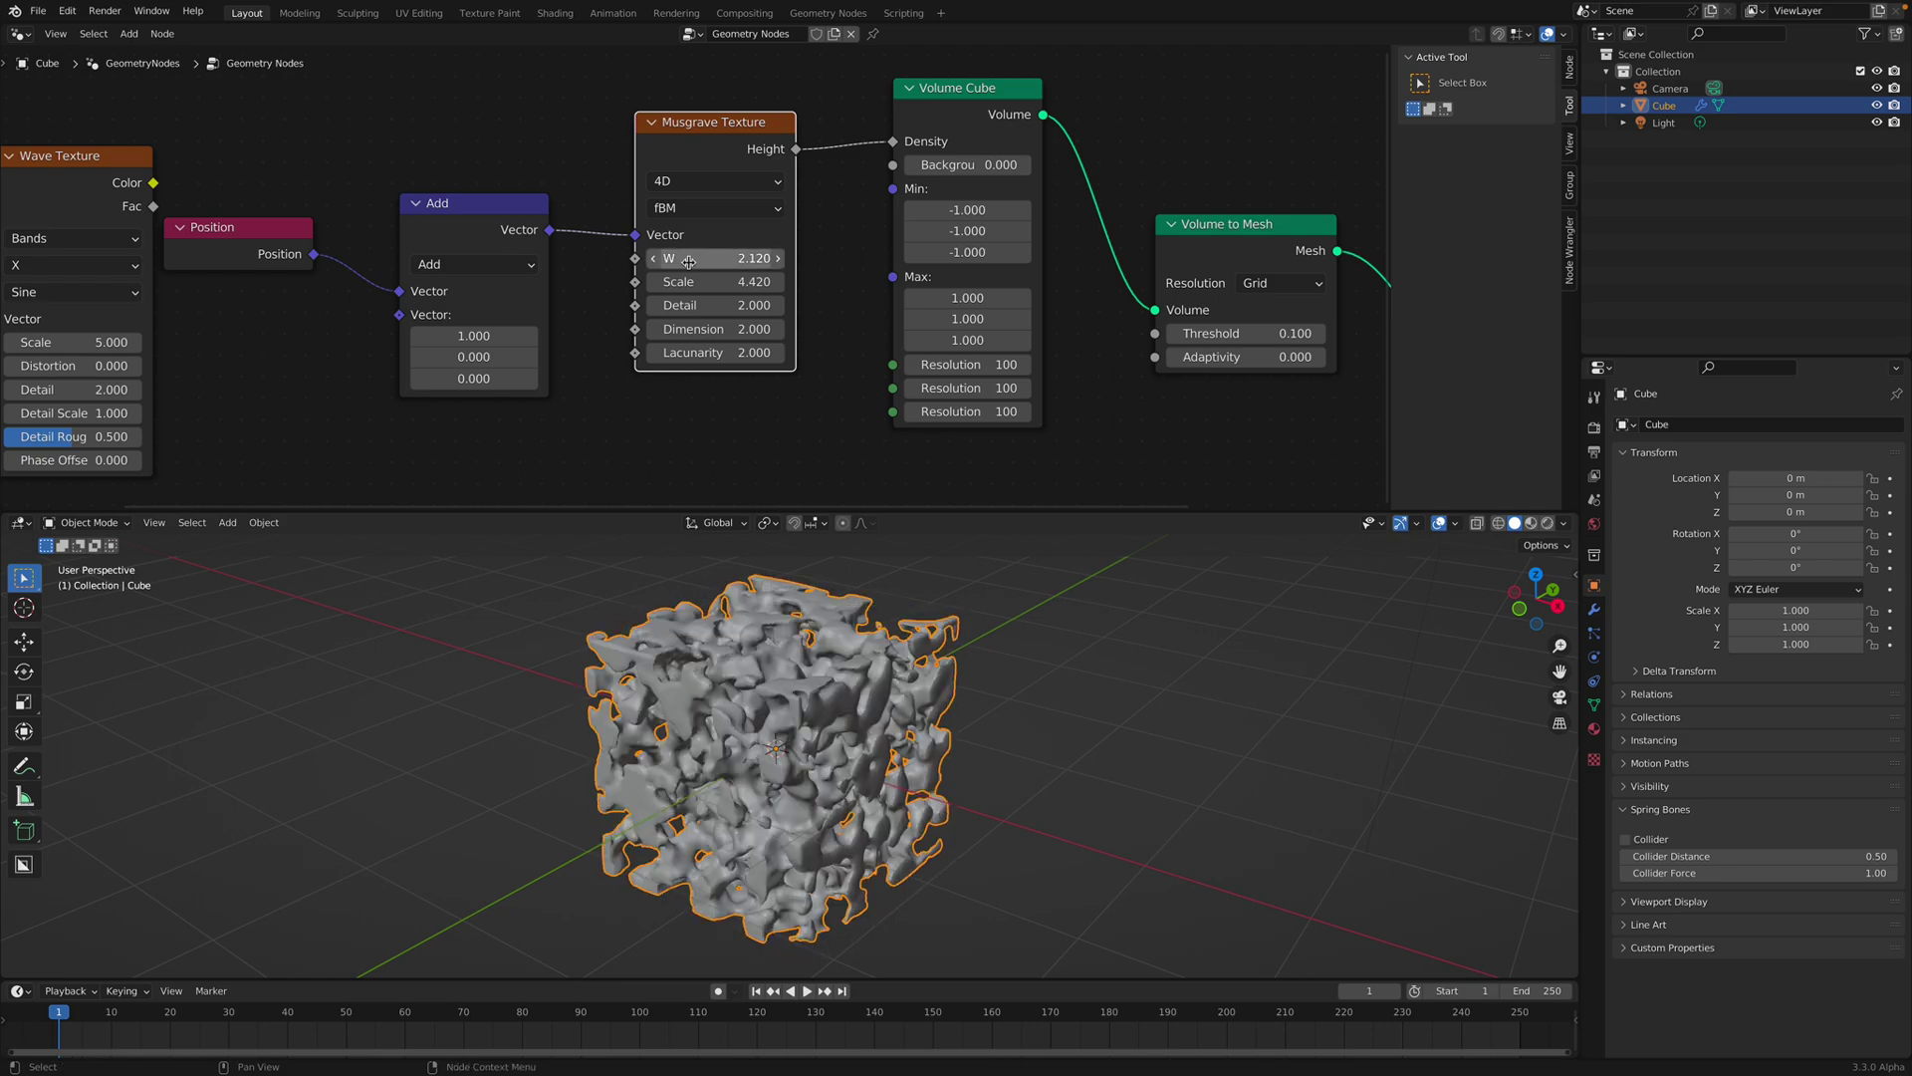
{"action": "left_click_drag", "start_coordinate": [717, 282], "coordinate": [656, 282]}
{"action": "middle_click_drag", "start_coordinate": [943, 638], "coordinate": [893, 599]}
Place the Wave Texture below the Add node and connect its Fac output to the Volume Cube's Density in place of the Musgrave.
{"action": "middle_click_drag", "start_coordinate": [929, 253], "coordinate": [893, 213]}
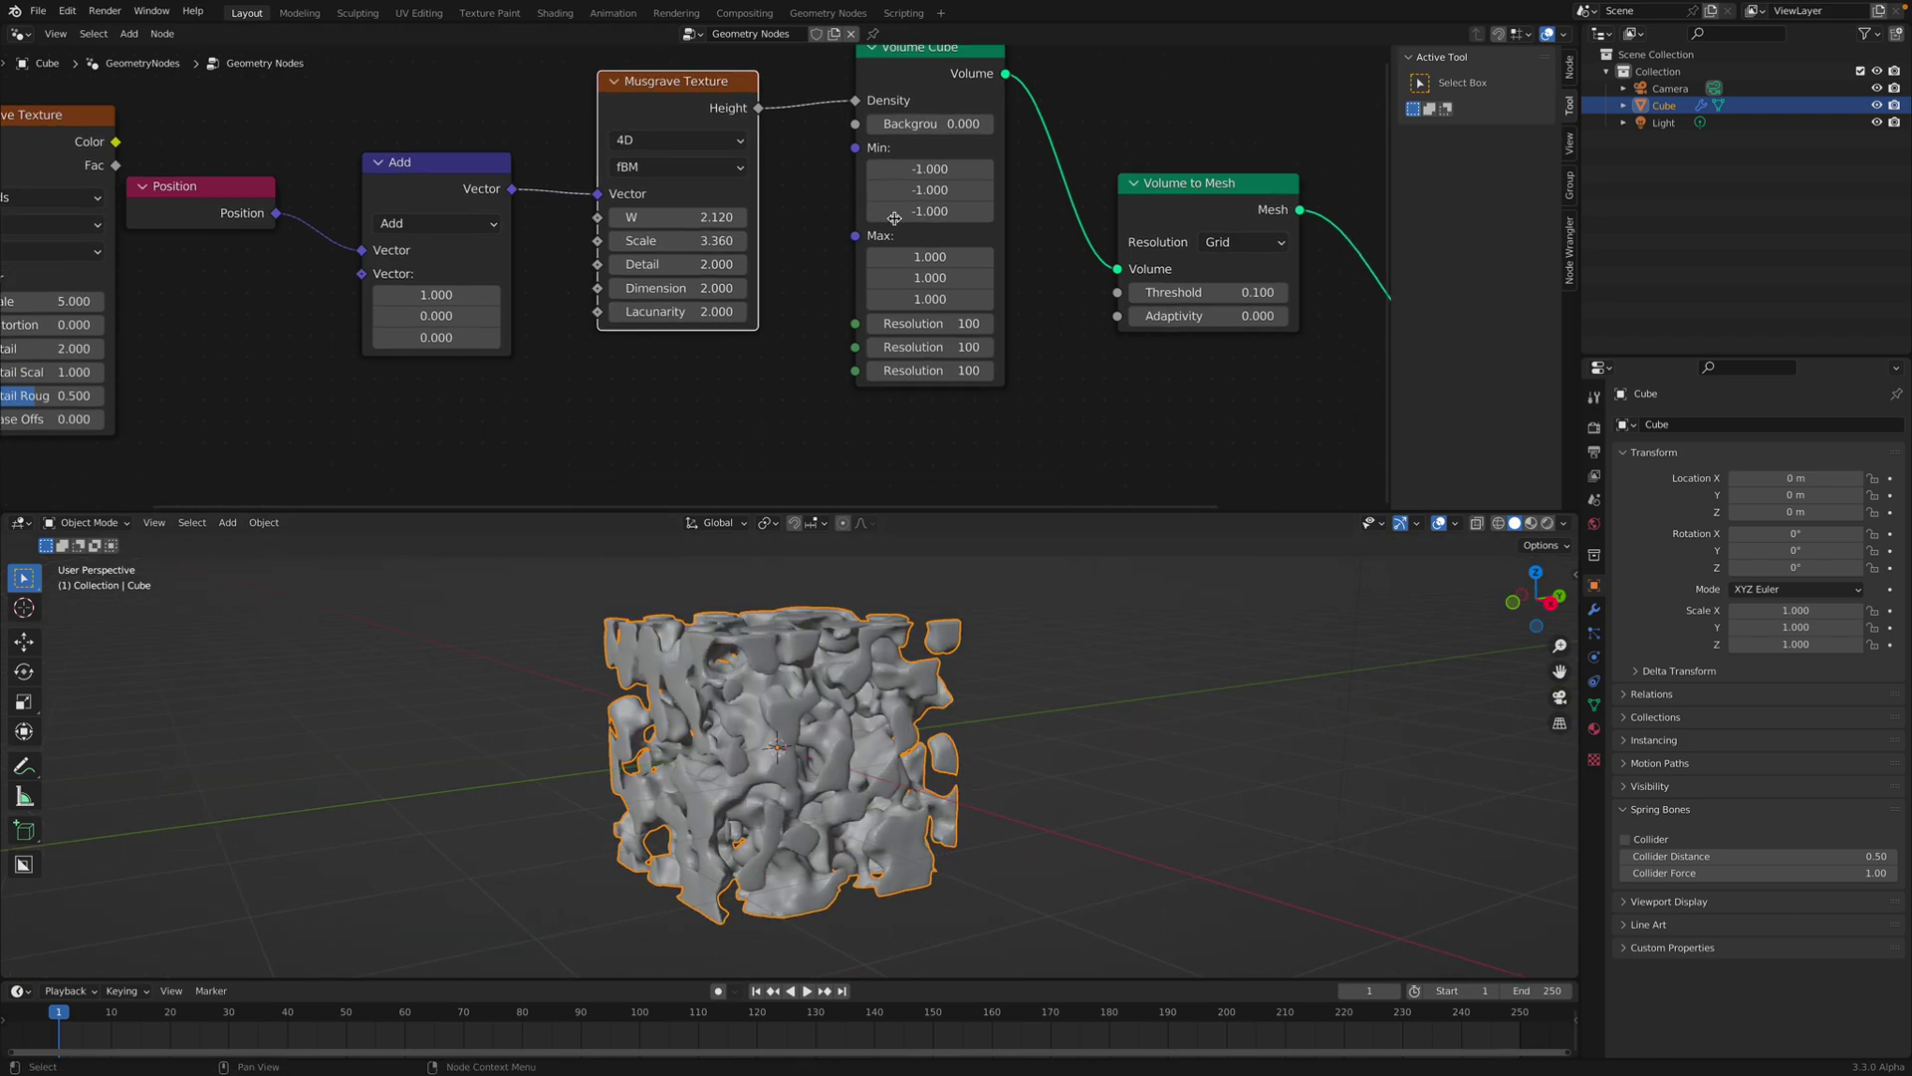
{"action": "scroll", "coordinate": [896, 219], "scroll_direction": "down", "scroll_amount": 1}
{"action": "middle_click_drag", "start_coordinate": [978, 327], "coordinate": [1042, 312]}
{"action": "mouse_move", "coordinate": [921, 315]}
{"action": "middle_mouse_down"}
{"action": "mouse_move", "coordinate": [892, 341]}
{"action": "mouse_move", "coordinate": [910, 282]}
{"action": "middle_mouse_up"}
{"action": "scroll", "coordinate": [867, 304], "scroll_direction": "down", "scroll_amount": 1}
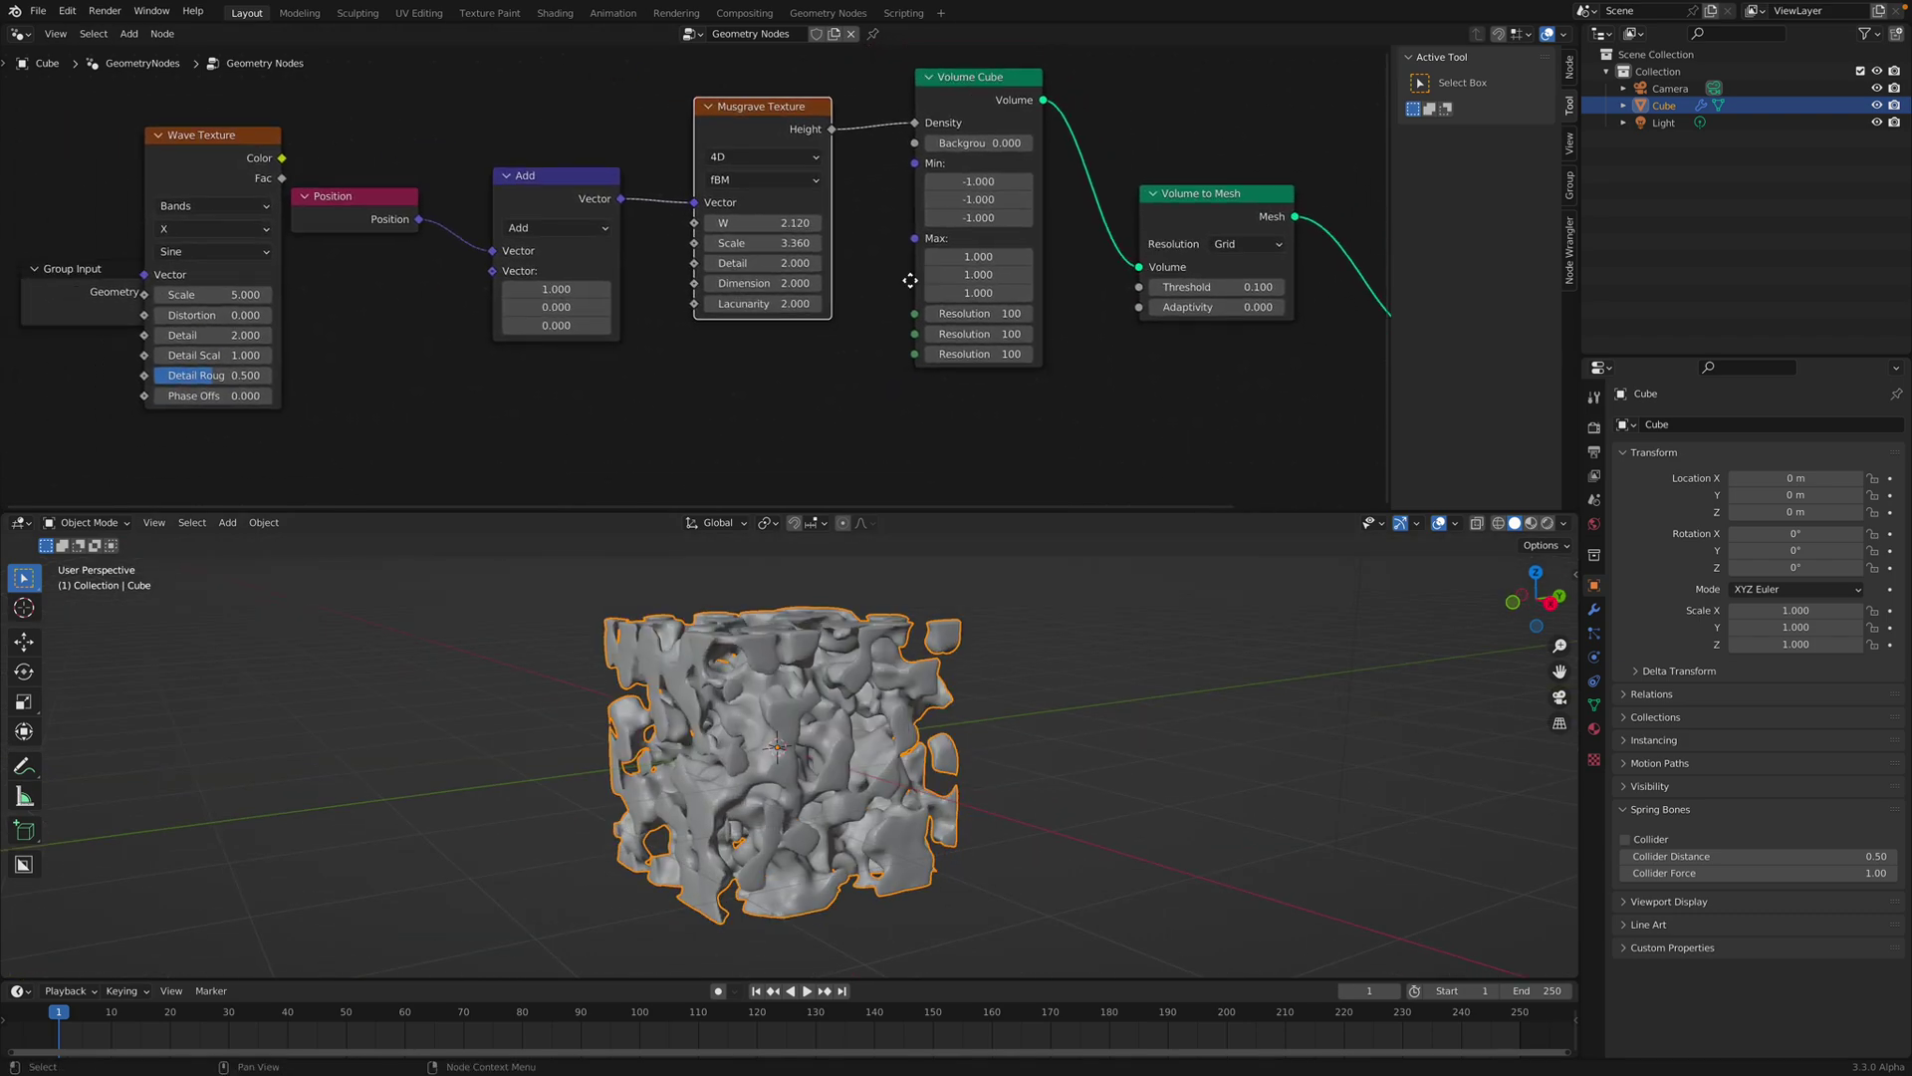
{"action": "left_click_drag", "start_coordinate": [562, 175], "coordinate": [550, 107]}
{"action": "left_click_drag", "start_coordinate": [244, 146], "coordinate": [640, 346]}
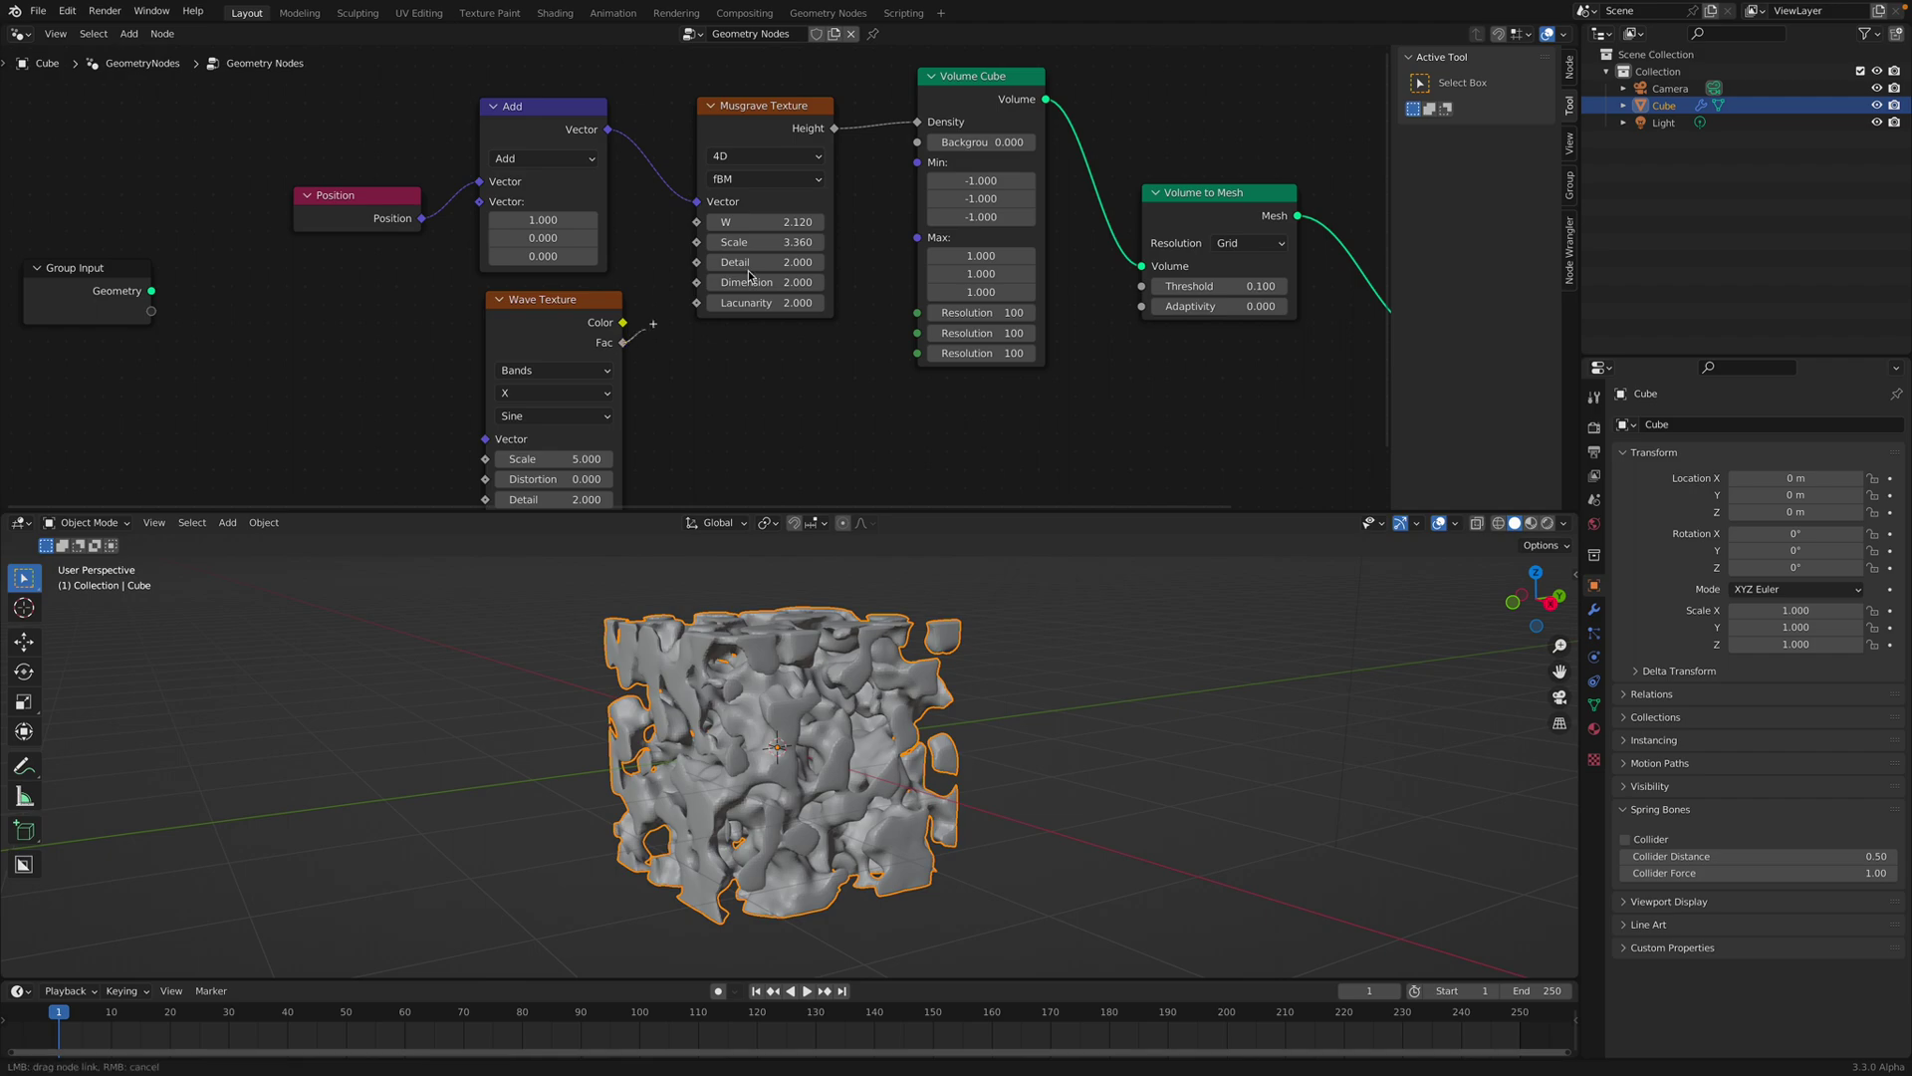
{"action": "middle_click_drag", "start_coordinate": [766, 320], "coordinate": [782, 285]}
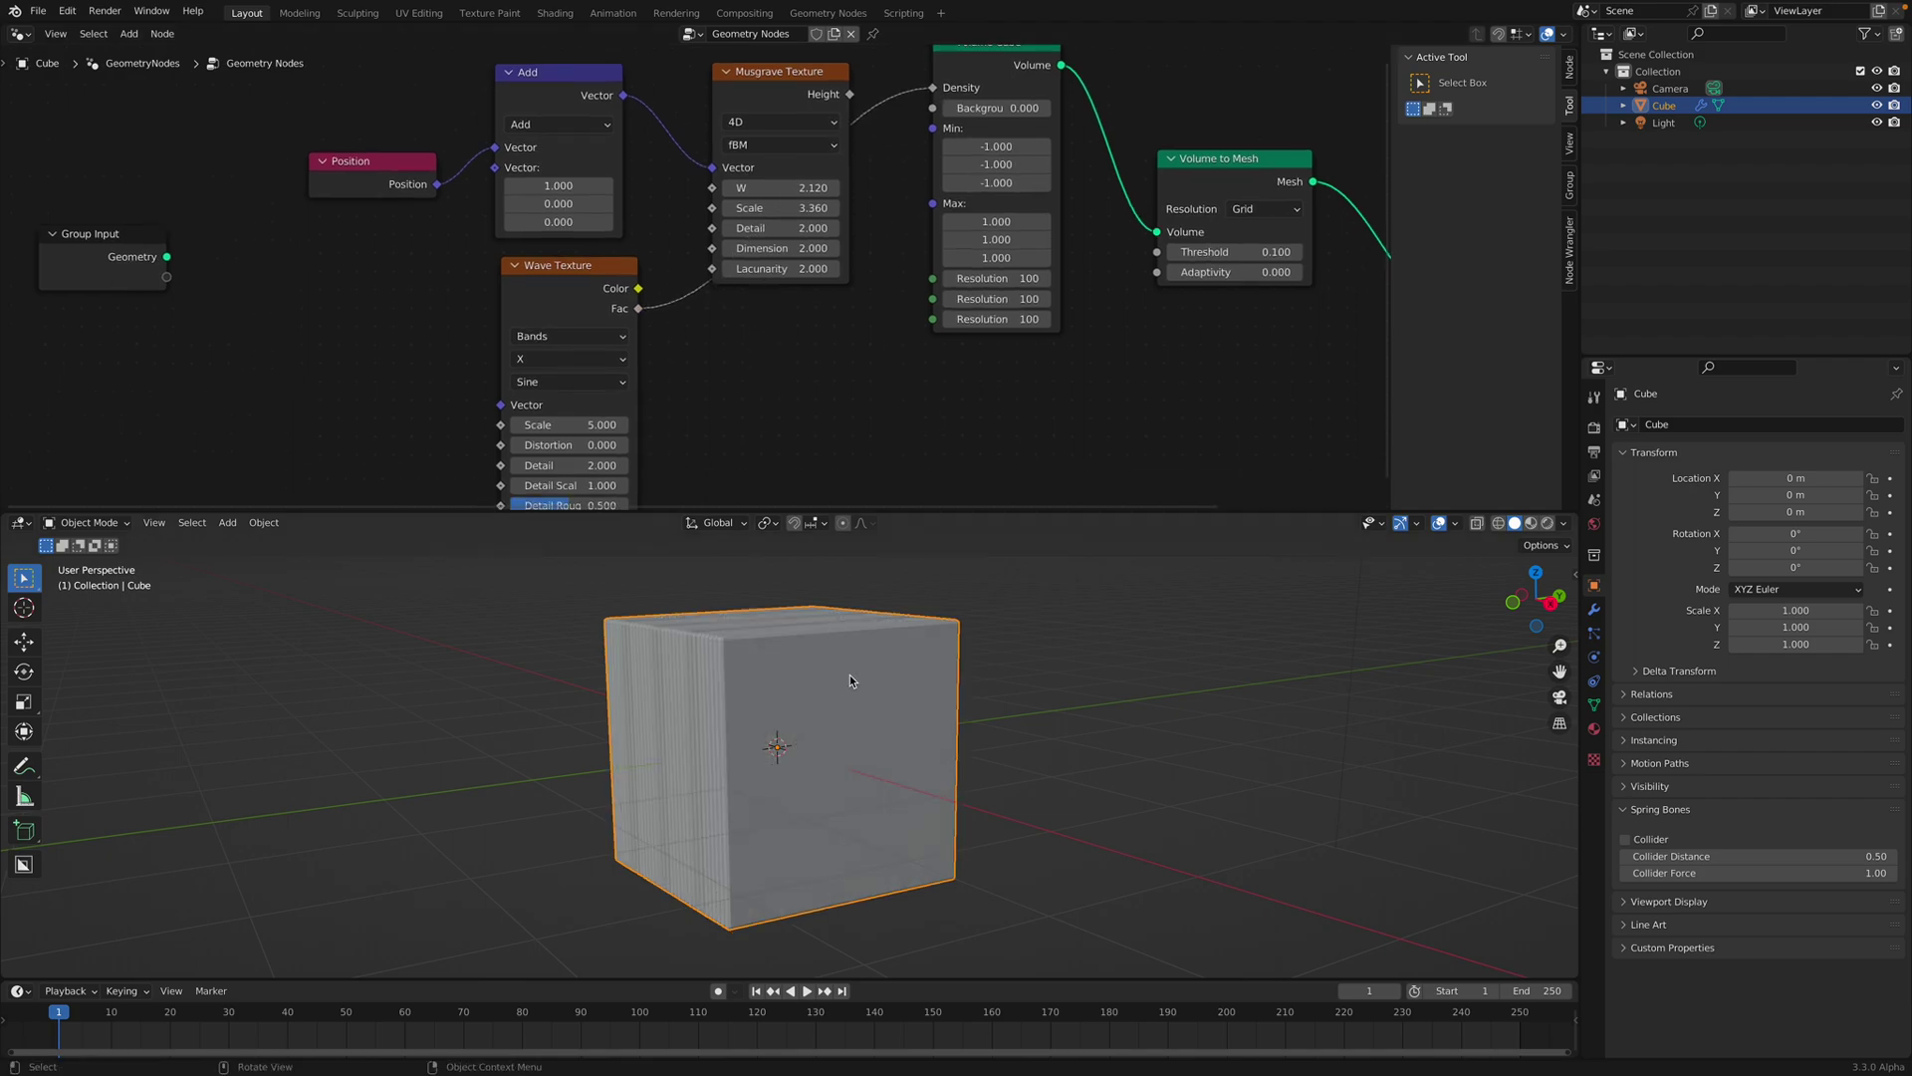
{"action": "middle_click_drag", "start_coordinate": [853, 683], "coordinate": [953, 714]}
{"action": "middle_click_drag", "start_coordinate": [595, 446], "coordinate": [593, 425]}
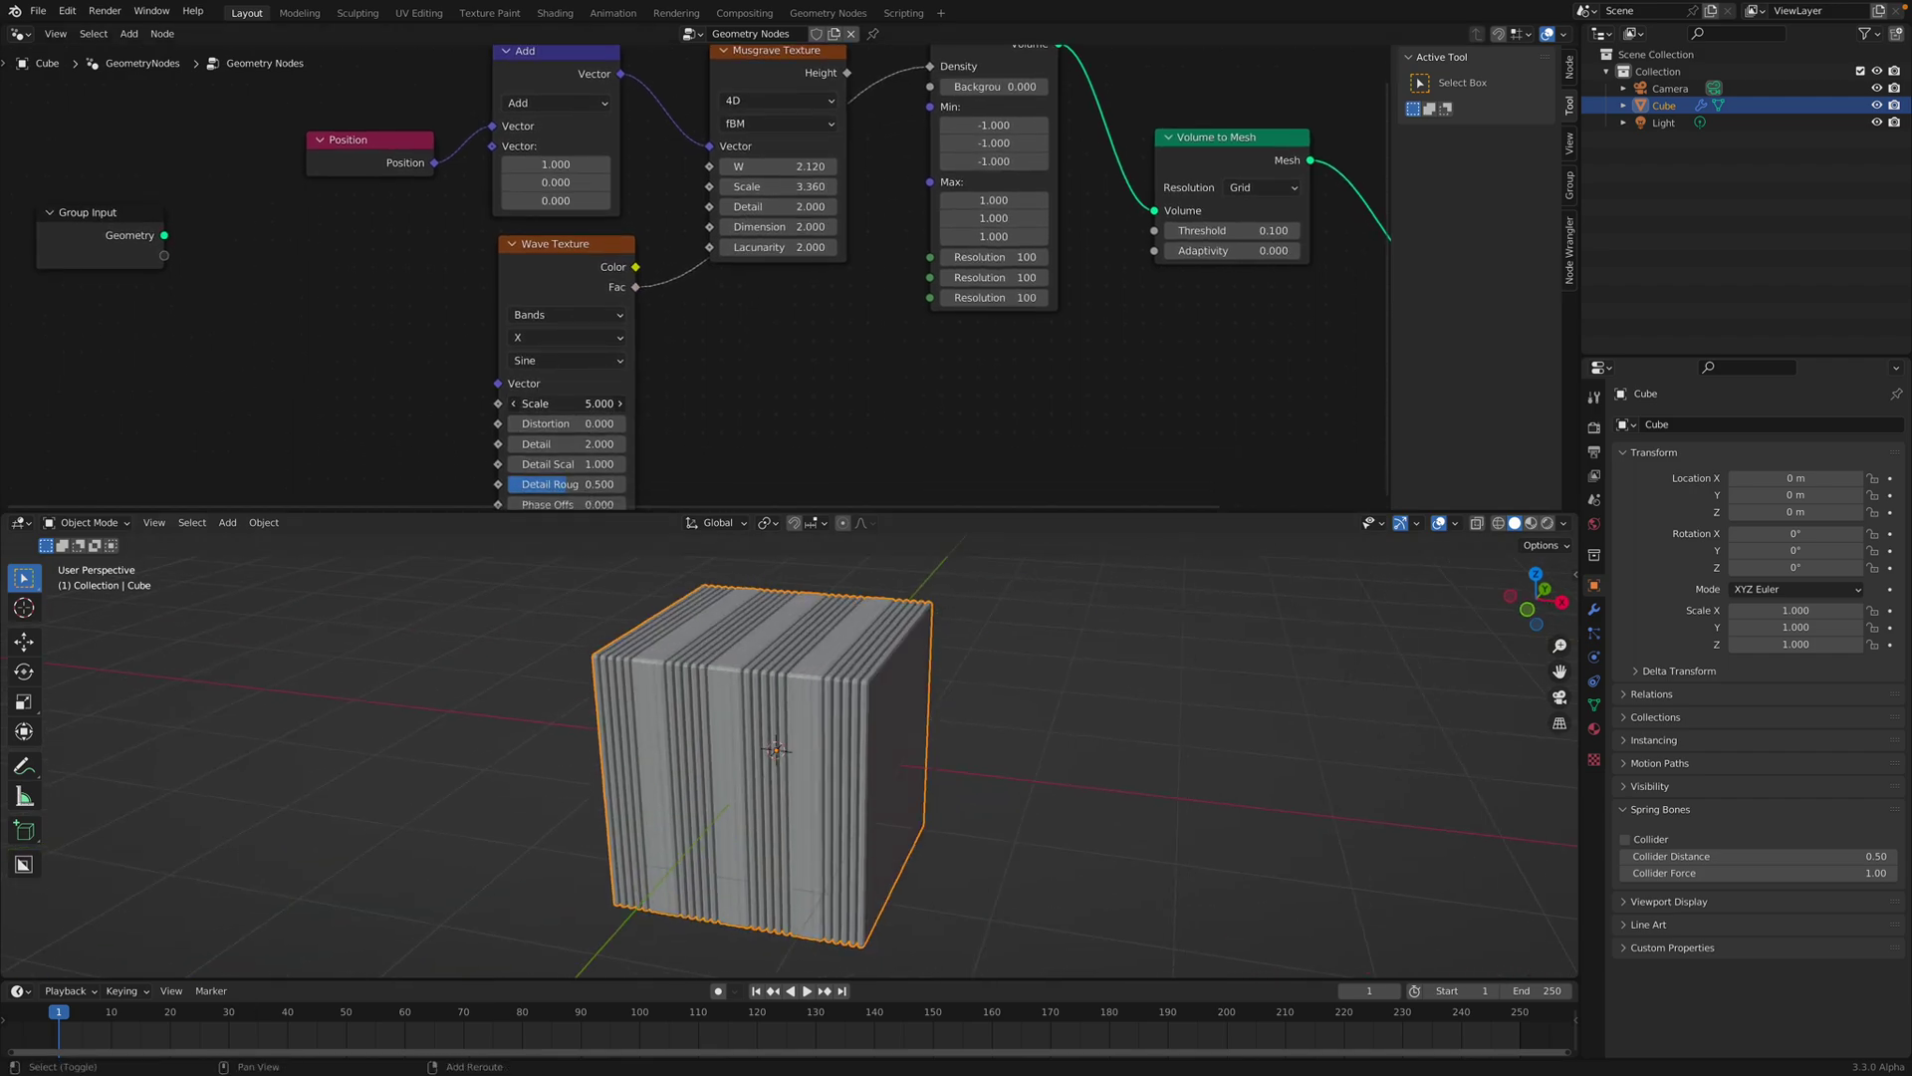
Set the Wave Texture's Scale to 5.660 and change its wave type to Rings.
{"action": "left_click_drag", "start_coordinate": [568, 403], "coordinate": [598, 403]}
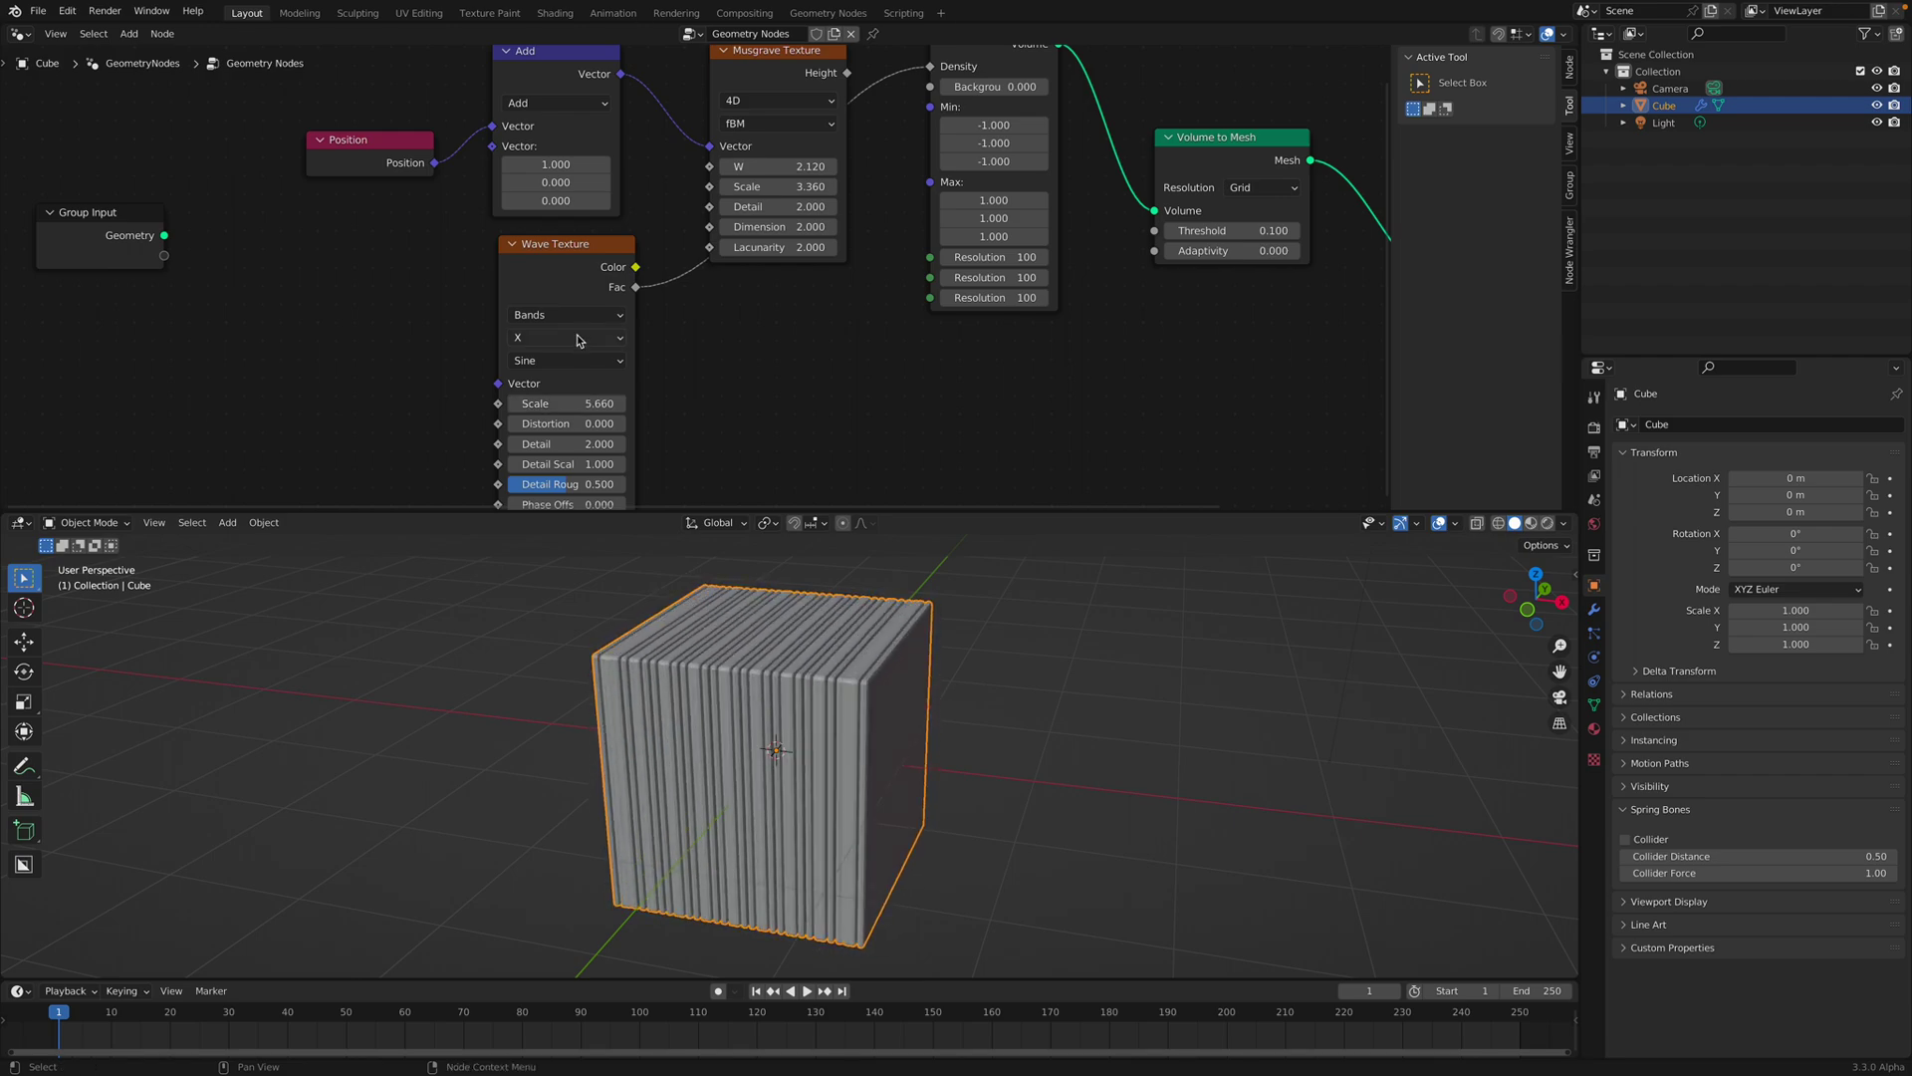
{"action": "left_click", "coordinate": [582, 319]}
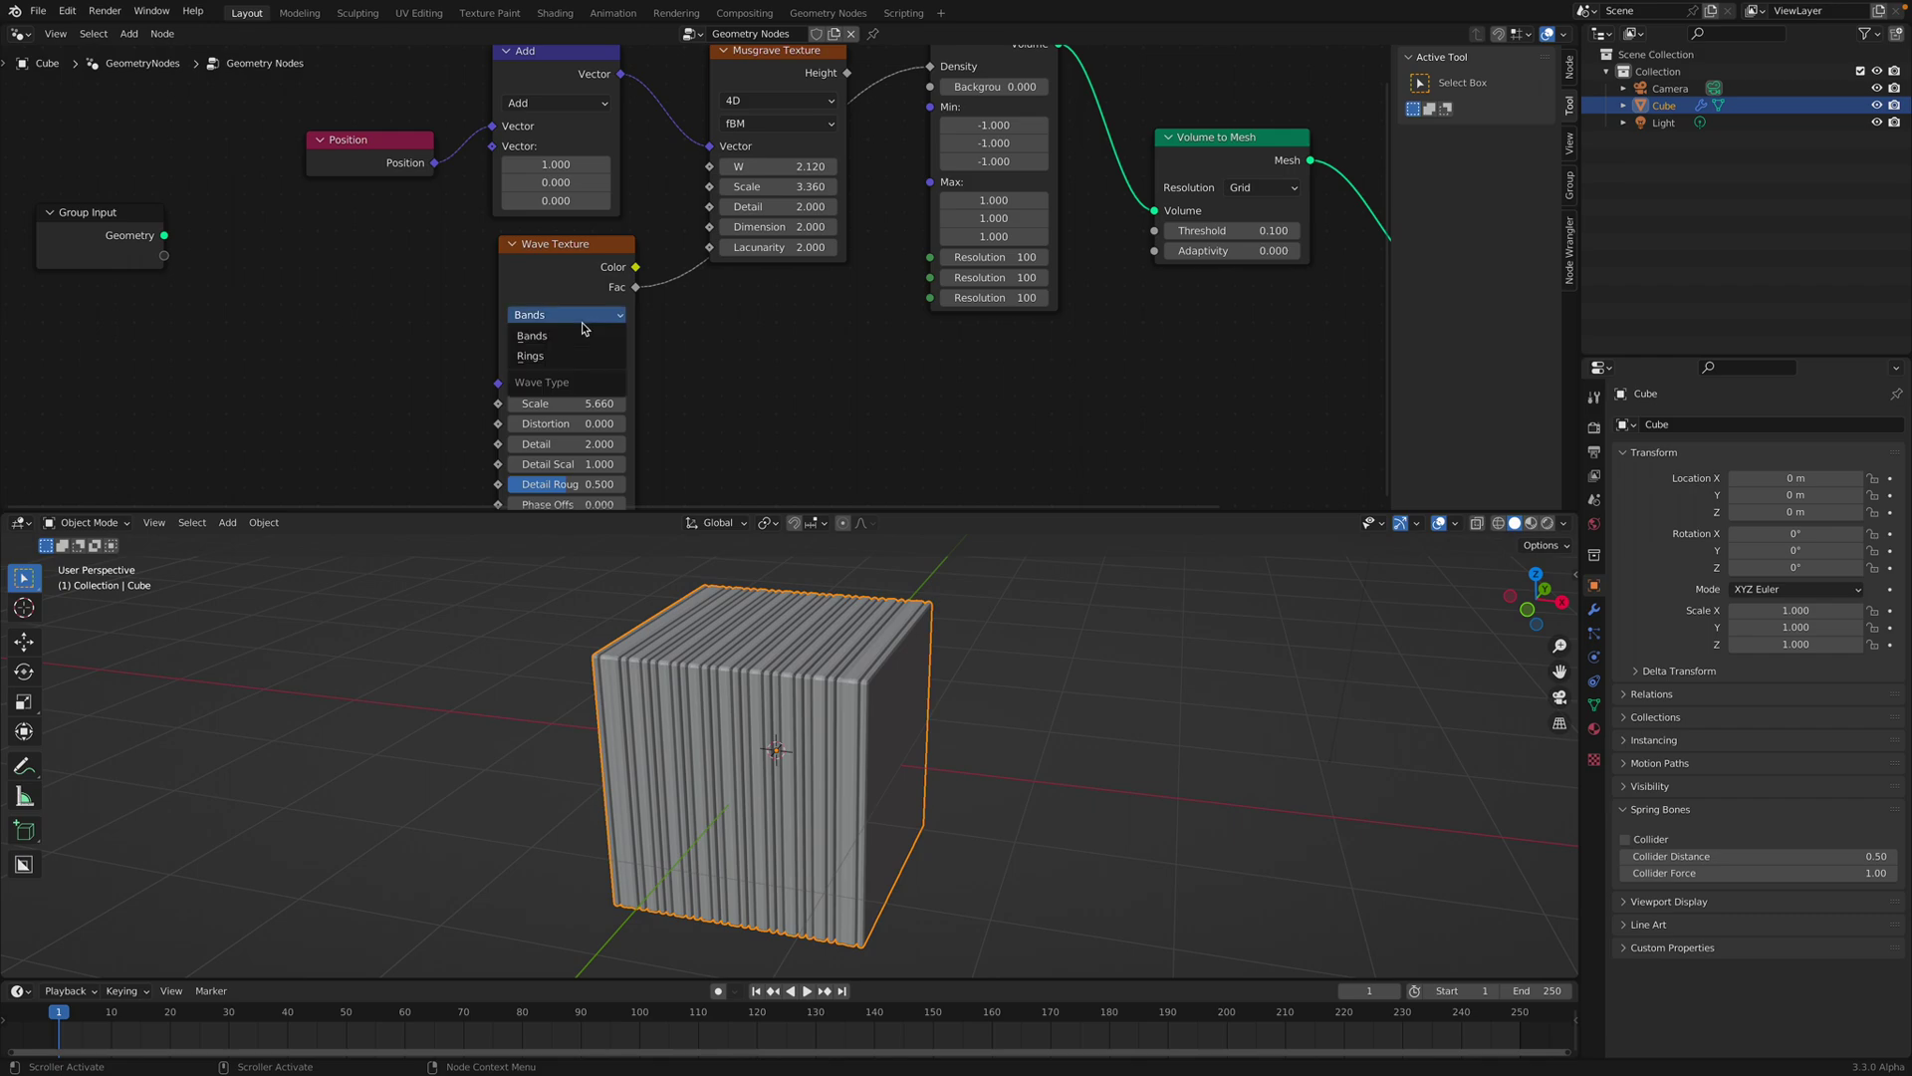
{"action": "left_click", "coordinate": [580, 343]}
{"action": "middle_click_drag", "start_coordinate": [817, 676], "coordinate": [811, 713]}
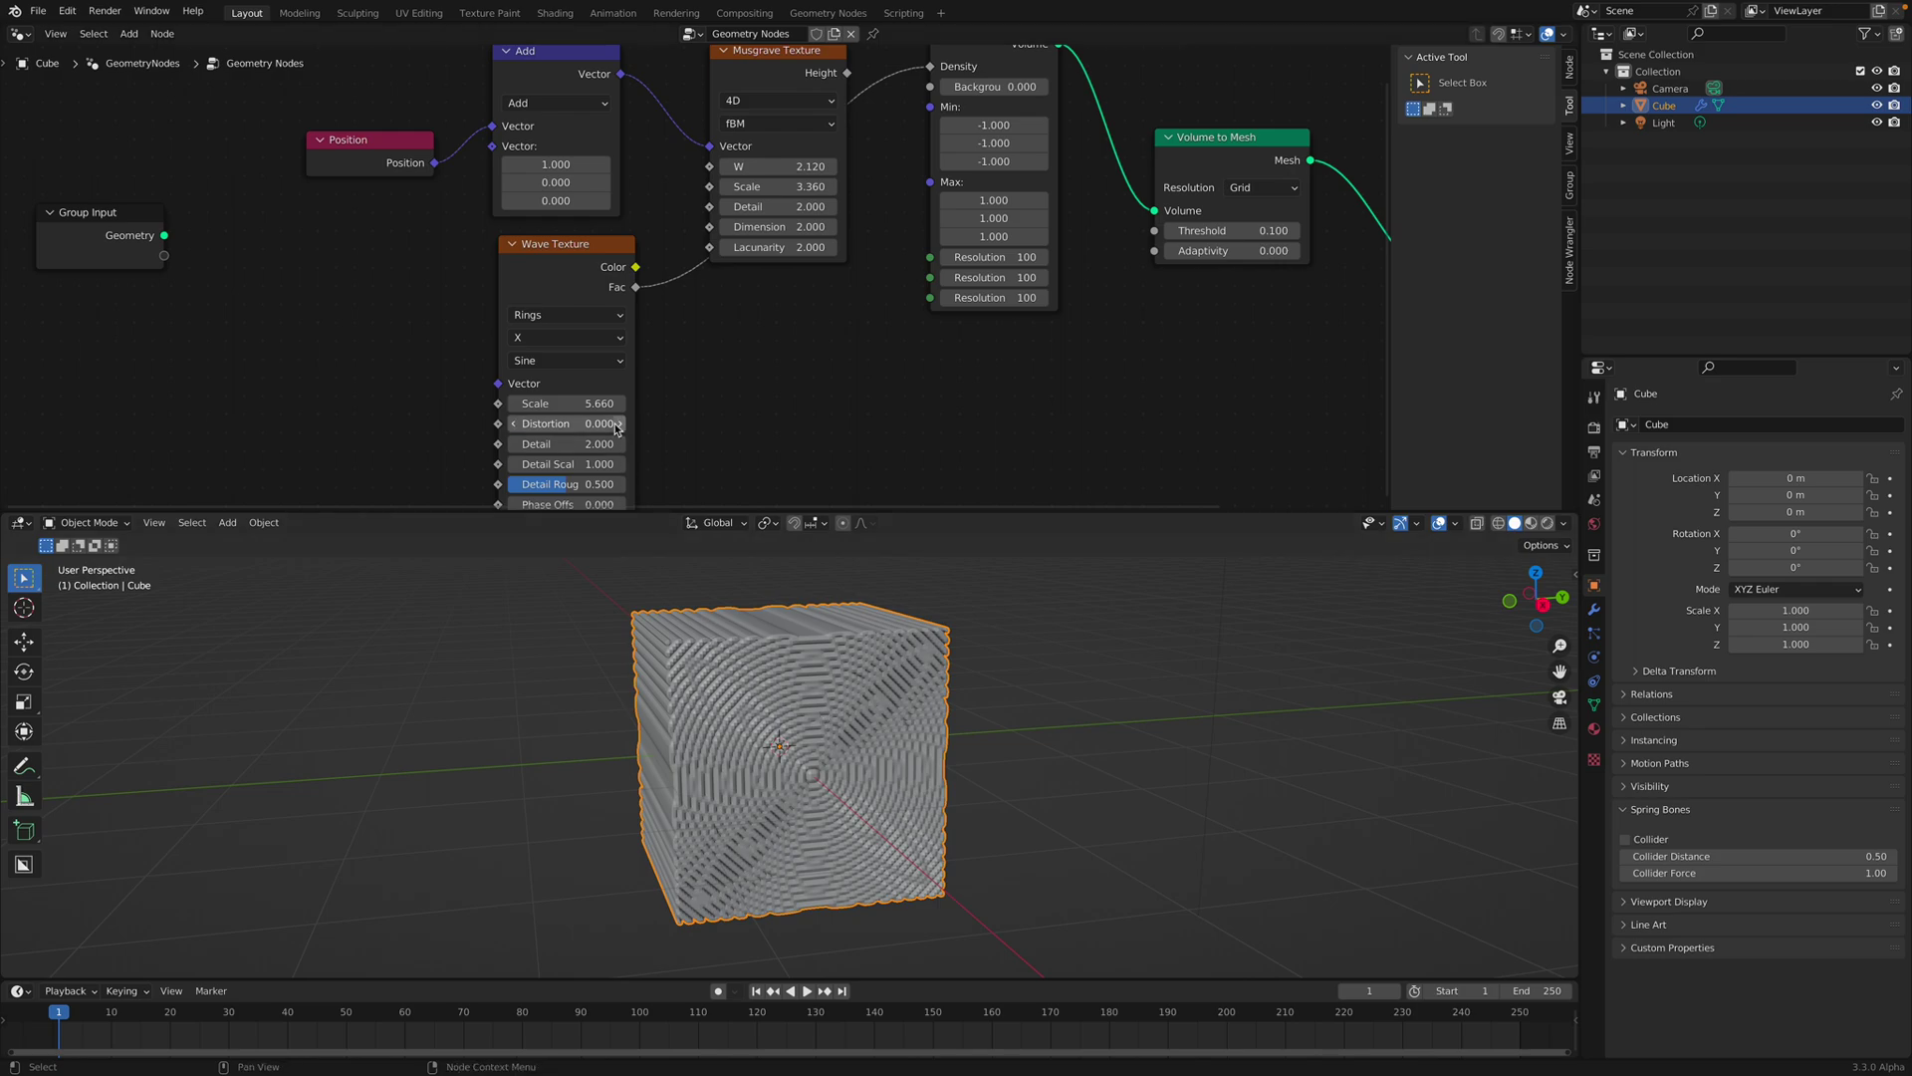
Lower the Wave Texture's Scale to 0.860 to get broad rings on the cube.
{"action": "mouse_move", "coordinate": [585, 403]}
{"action": "left_mouse_down"}
{"action": "mouse_move", "coordinate": [687, 403]}
{"action": "mouse_move", "coordinate": [545, 404]}
{"action": "mouse_move", "coordinate": [571, 403]}
{"action": "left_mouse_up"}
{"action": "double_click", "coordinate": [585, 403]}
{"action": "type", "text": "1"}
{"action": "key", "text": "Return"}
{"action": "middle_click_drag", "start_coordinate": [915, 795], "coordinate": [622, 553]}
Set the Wave Texture's Distortion to 5.900 and Detail to 1.560, and save the file.
{"action": "middle_click_drag", "start_coordinate": [584, 434], "coordinate": [587, 391]}
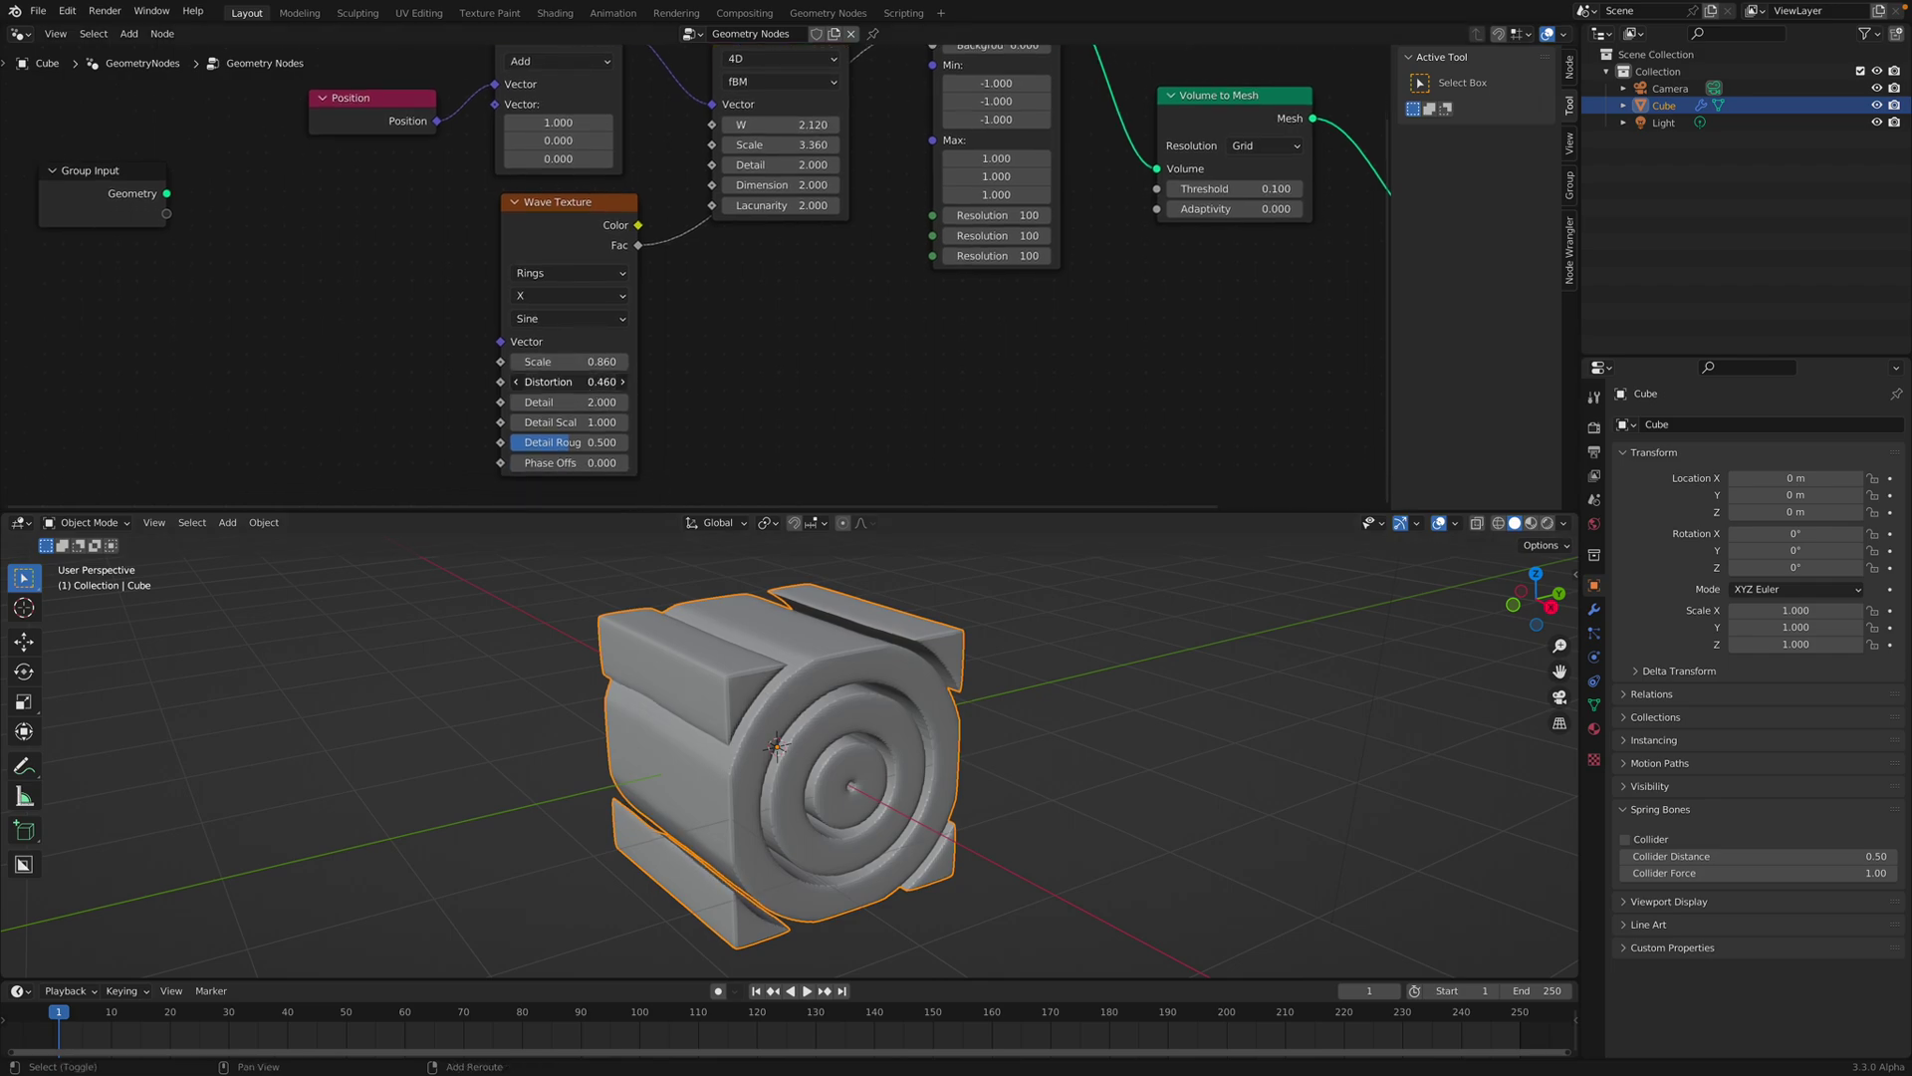
{"action": "left_click_drag", "start_coordinate": [567, 382], "coordinate": [687, 381]}
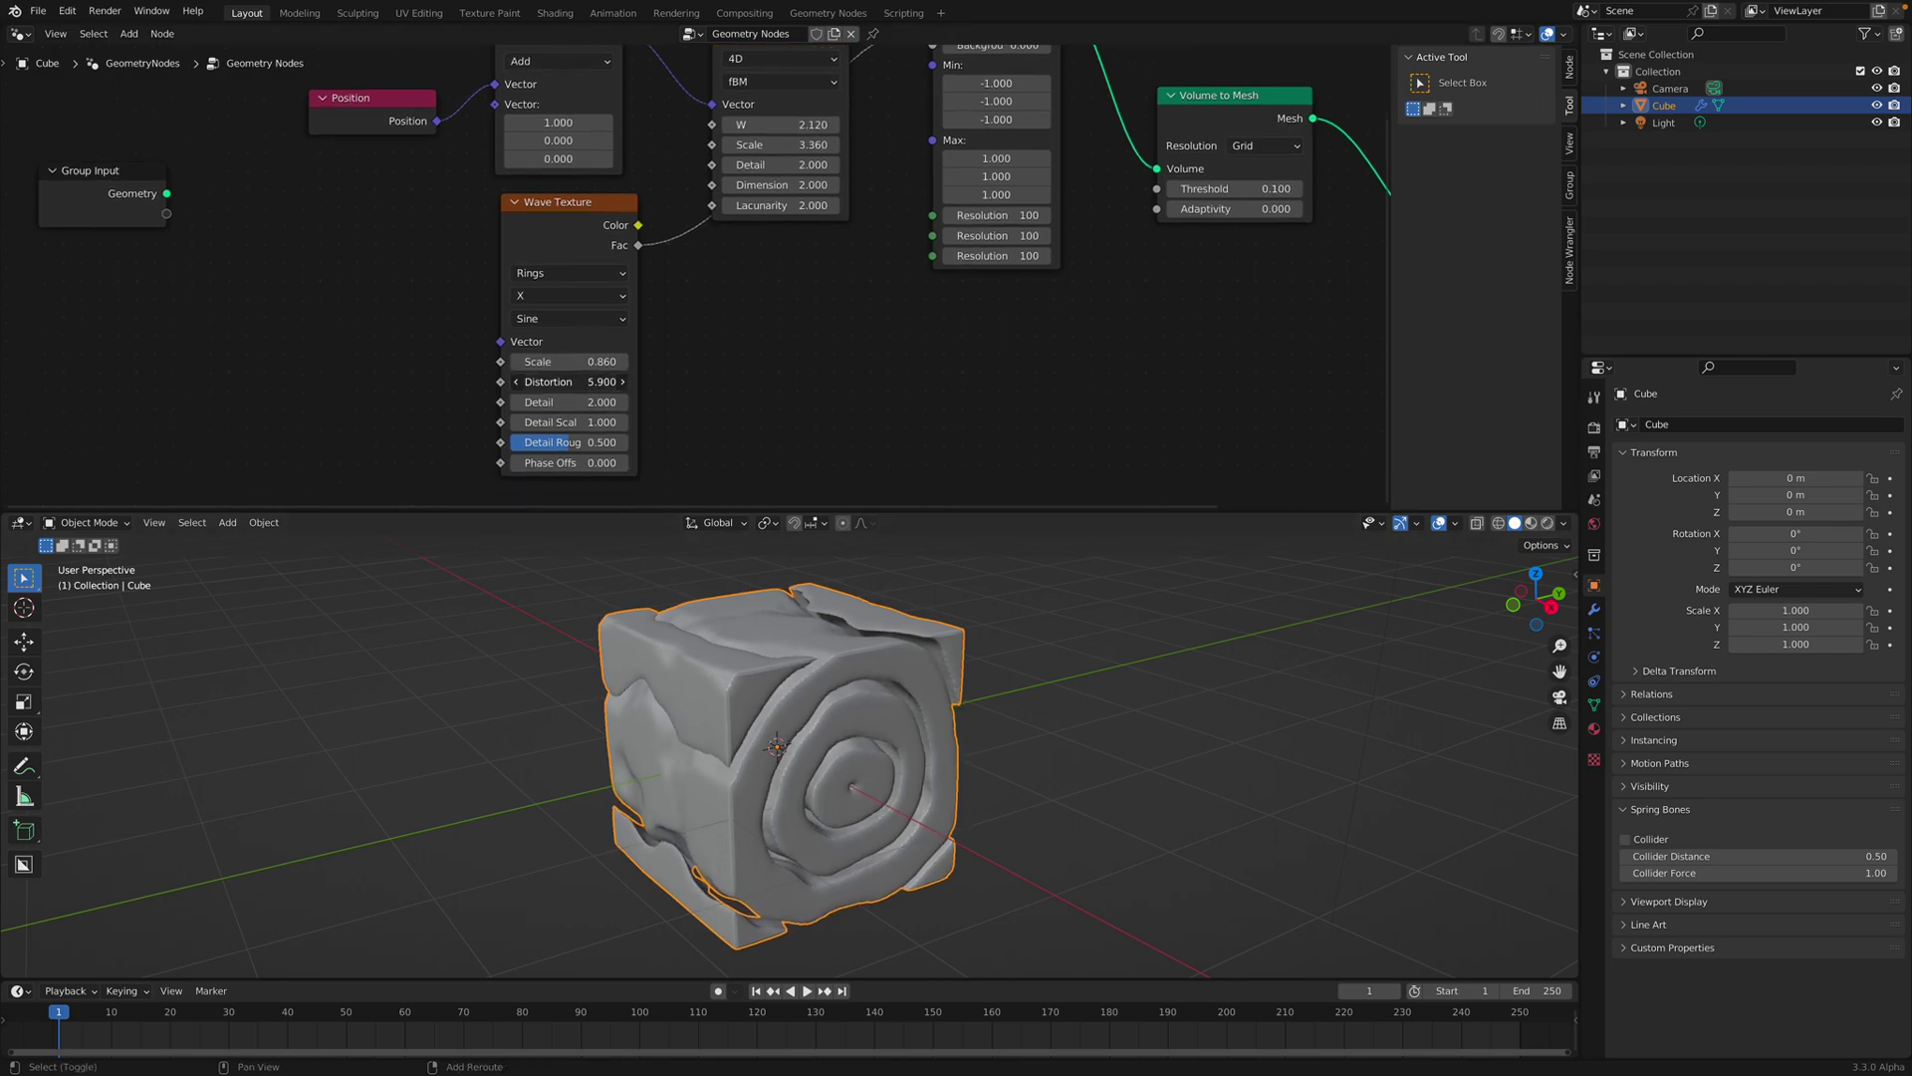
{"action": "middle_click_drag", "start_coordinate": [745, 713], "coordinate": [598, 638]}
{"action": "key", "text": "ctrl+s"}
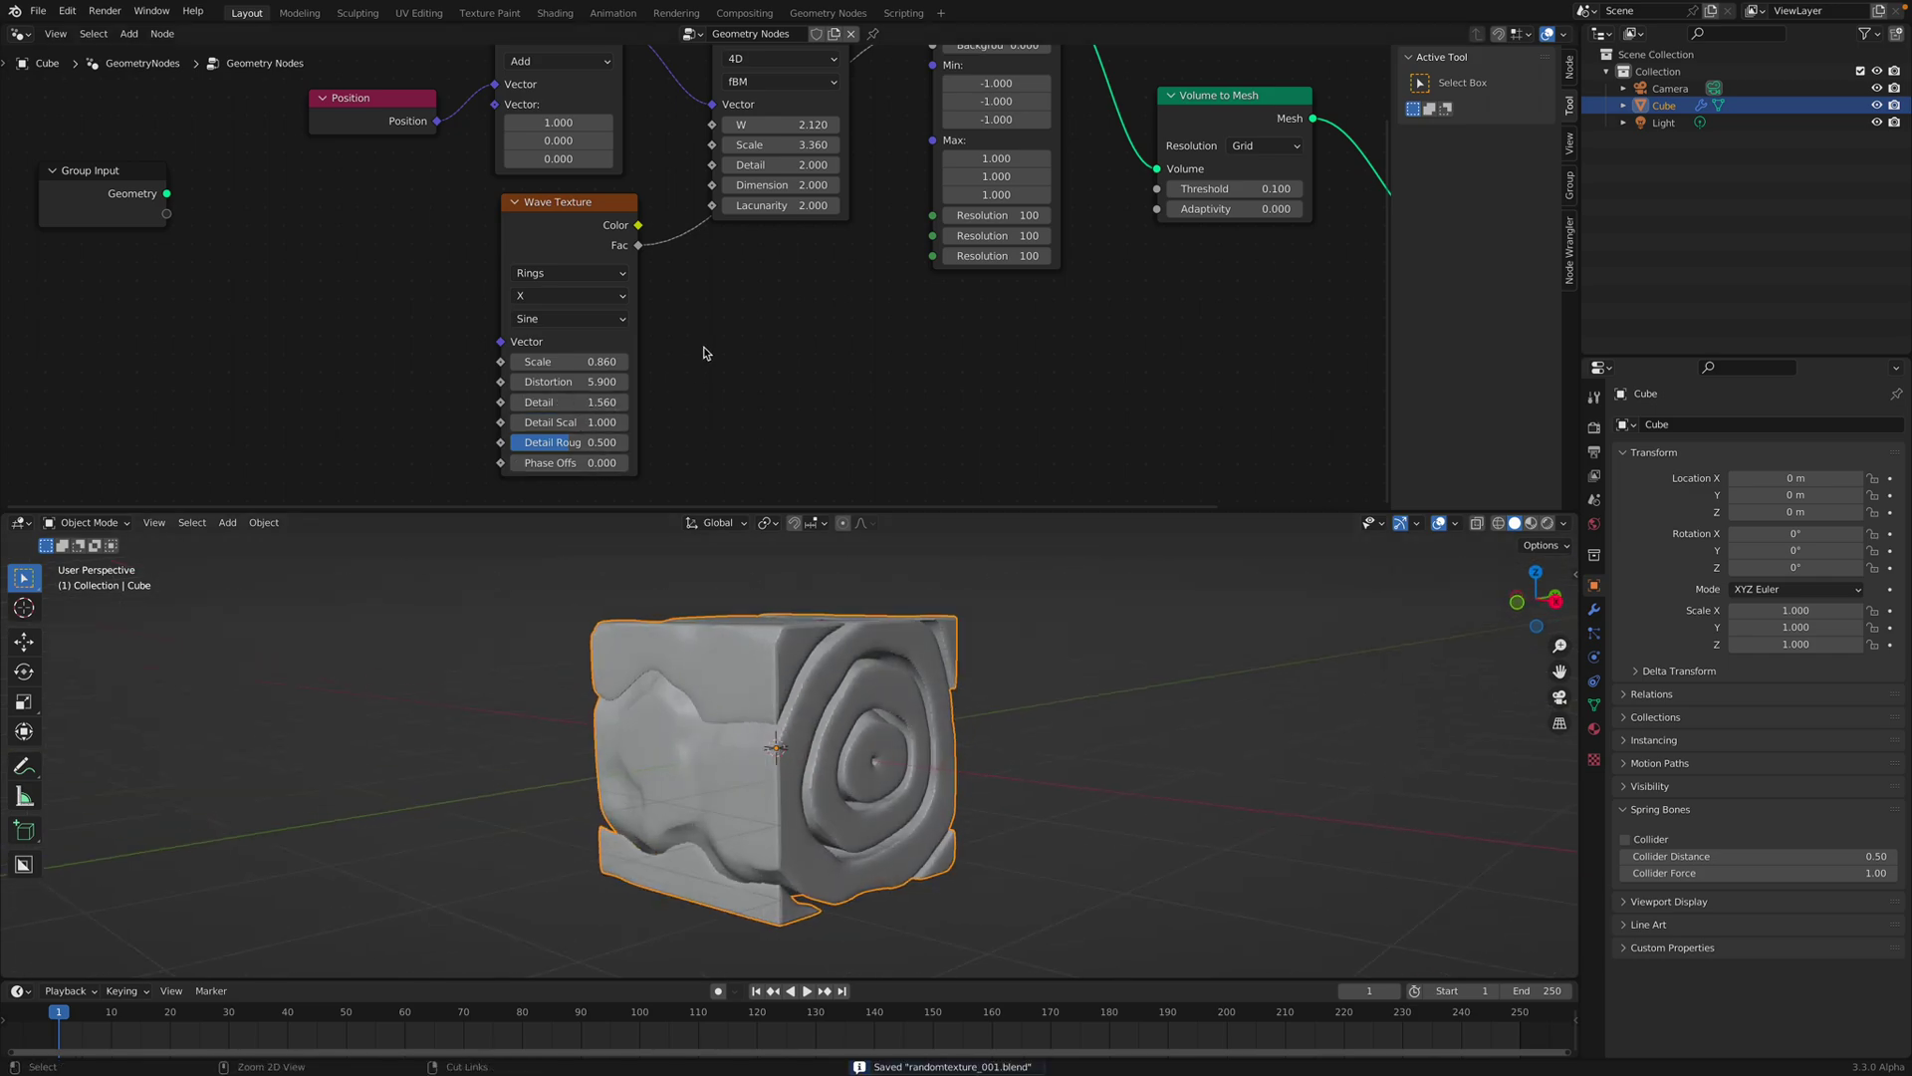
Try Y and Z as the Wave Texture's rings direction.
{"action": "middle_click_drag", "start_coordinate": [704, 353], "coordinate": [724, 329]}
{"action": "scroll", "coordinate": [722, 329], "scroll_direction": "up", "scroll_amount": 2}
{"action": "left_click", "coordinate": [570, 248]}
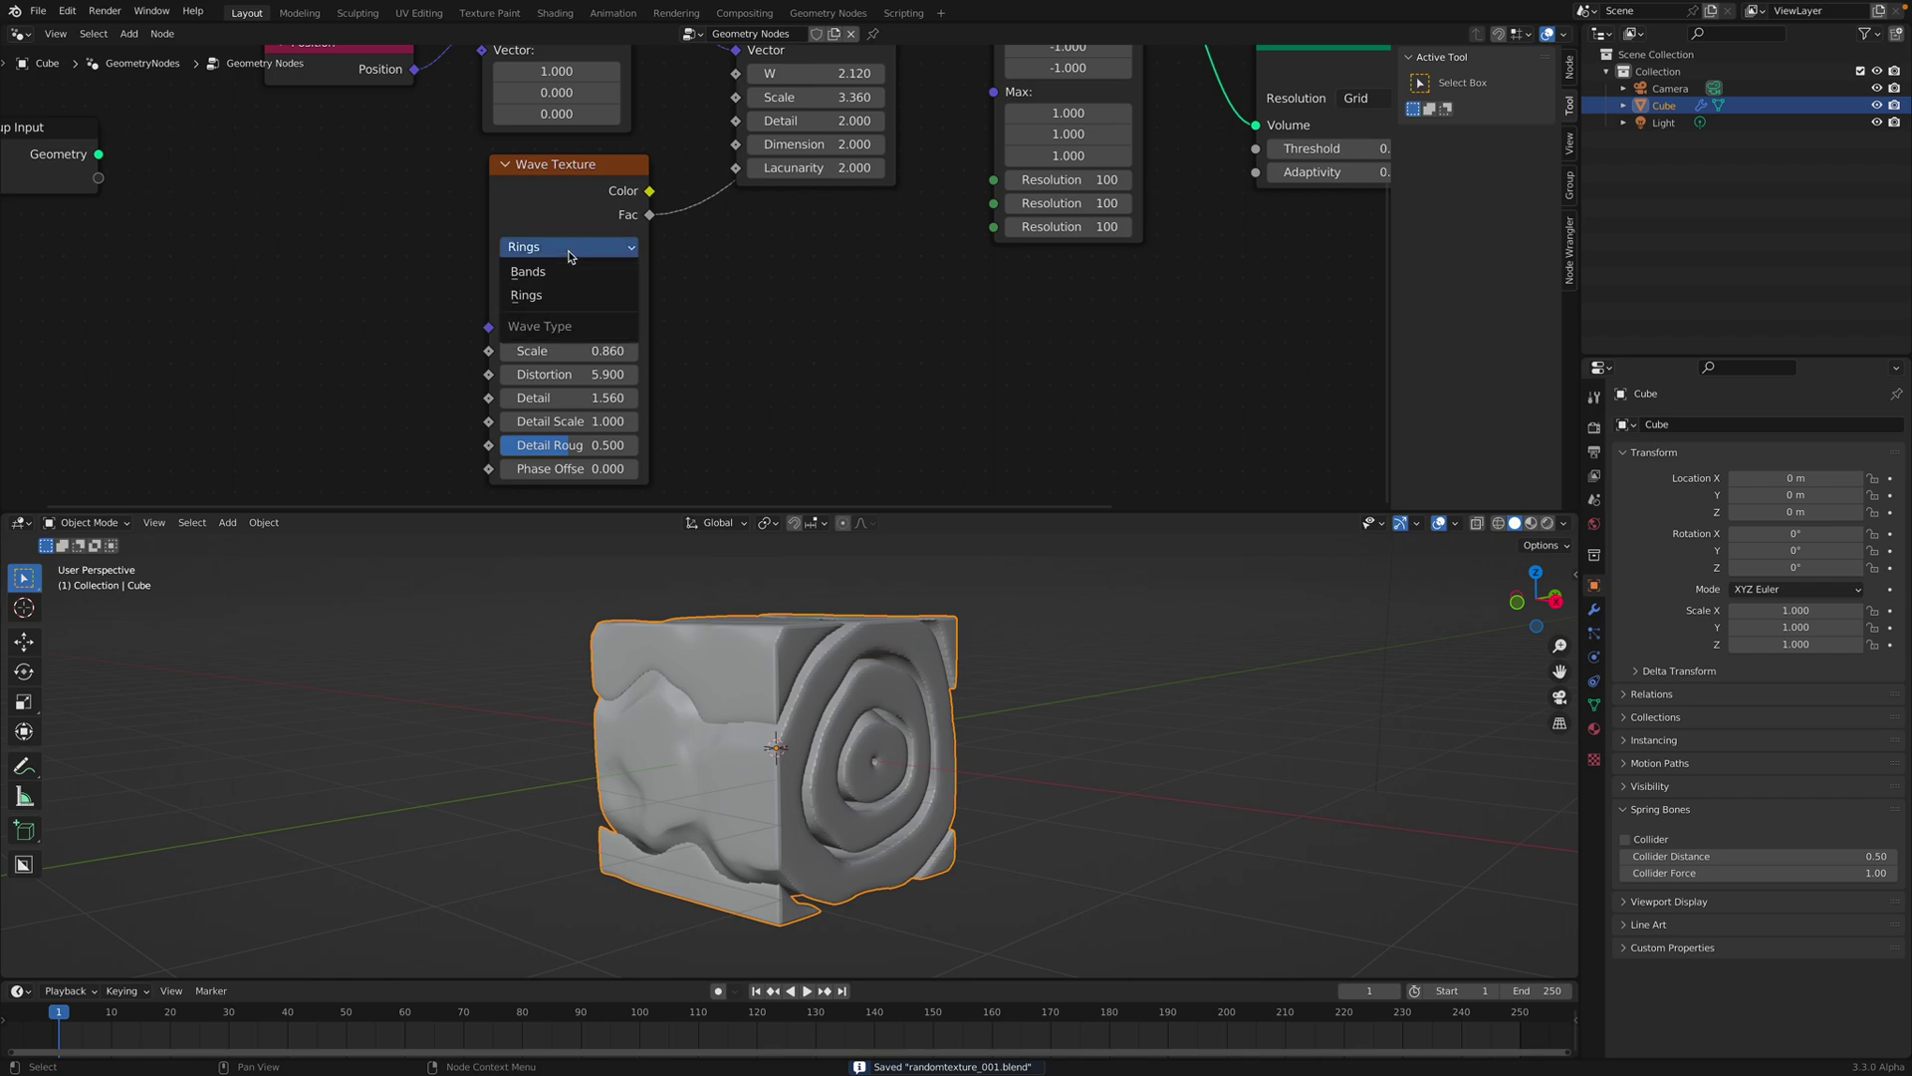
{"action": "left_click", "coordinate": [546, 279]}
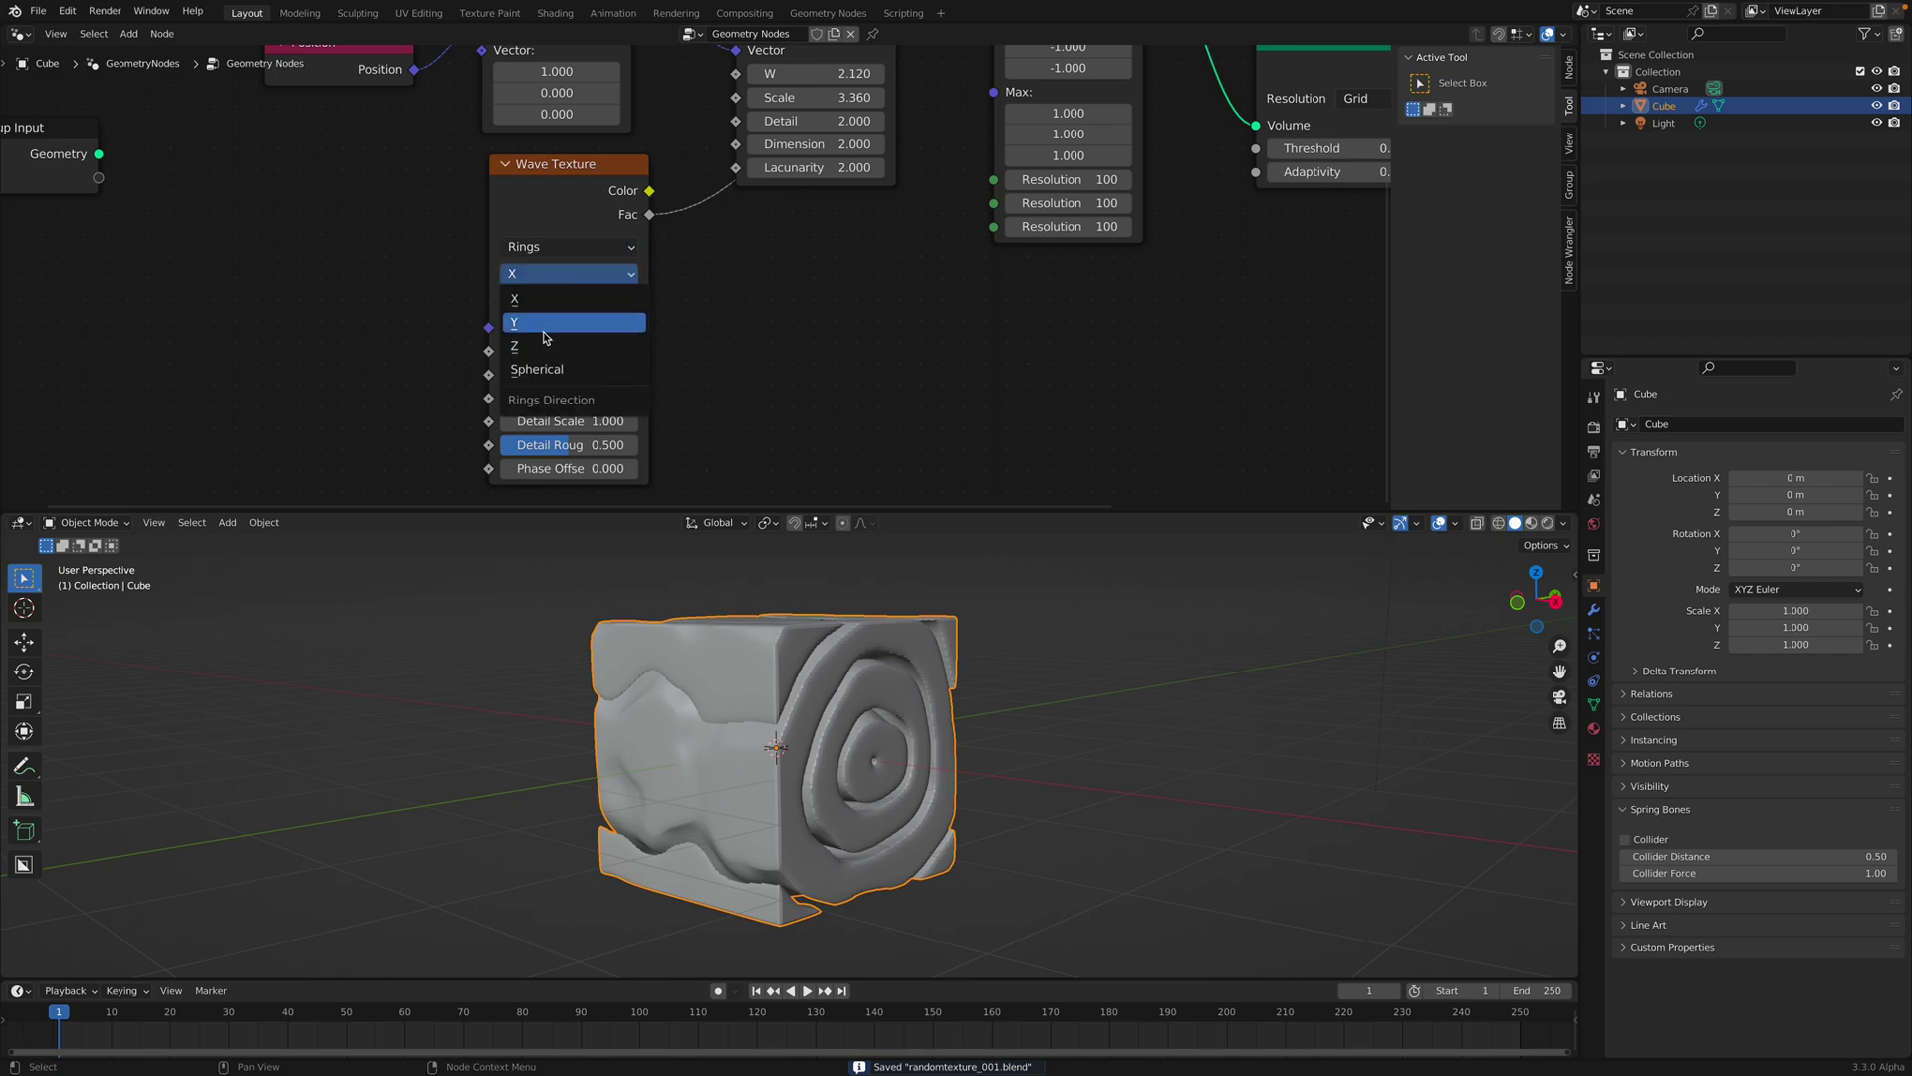
{"action": "left_click", "coordinate": [546, 333]}
{"action": "left_click", "coordinate": [562, 274]}
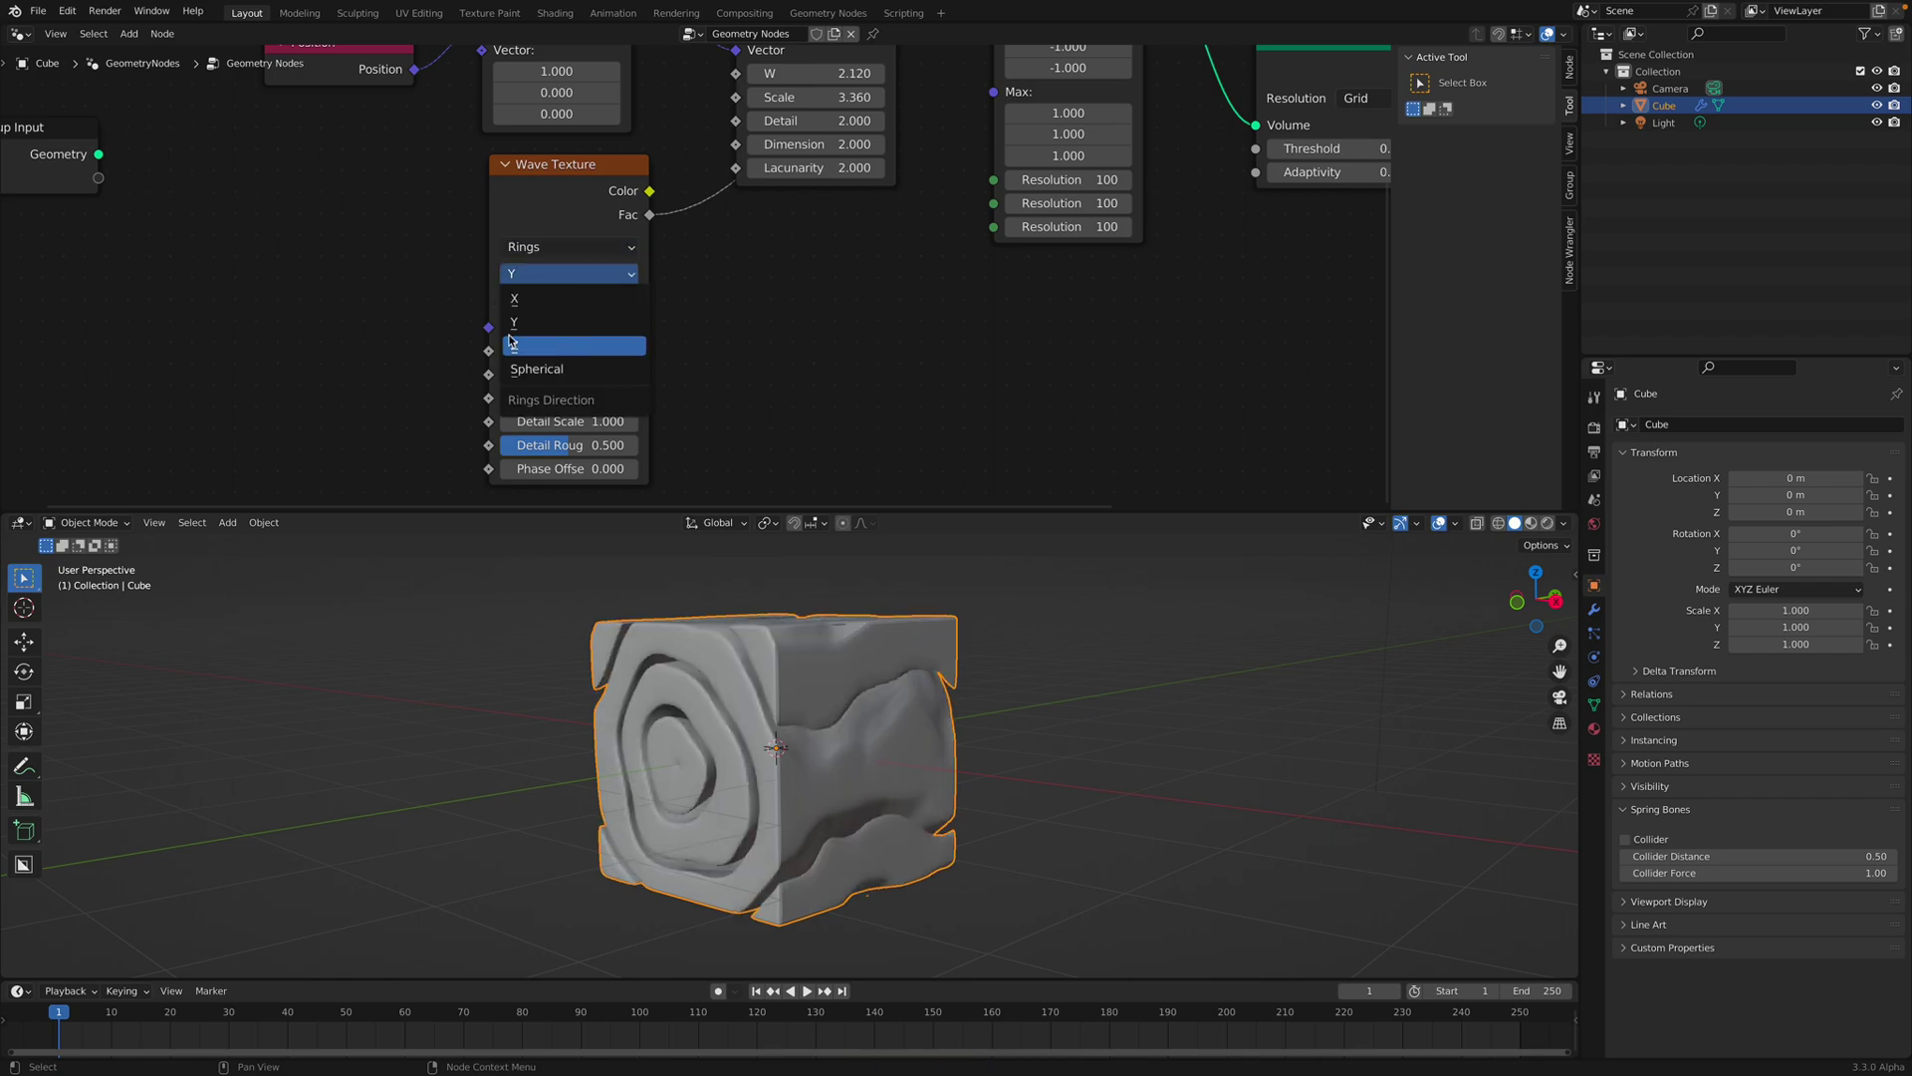
{"action": "left_click", "coordinate": [565, 356]}
{"action": "mouse_move", "coordinate": [763, 592]}
{"action": "middle_mouse_down"}
{"action": "mouse_move", "coordinate": [797, 657]}
{"action": "mouse_move", "coordinate": [787, 583]}
{"action": "middle_mouse_up"}
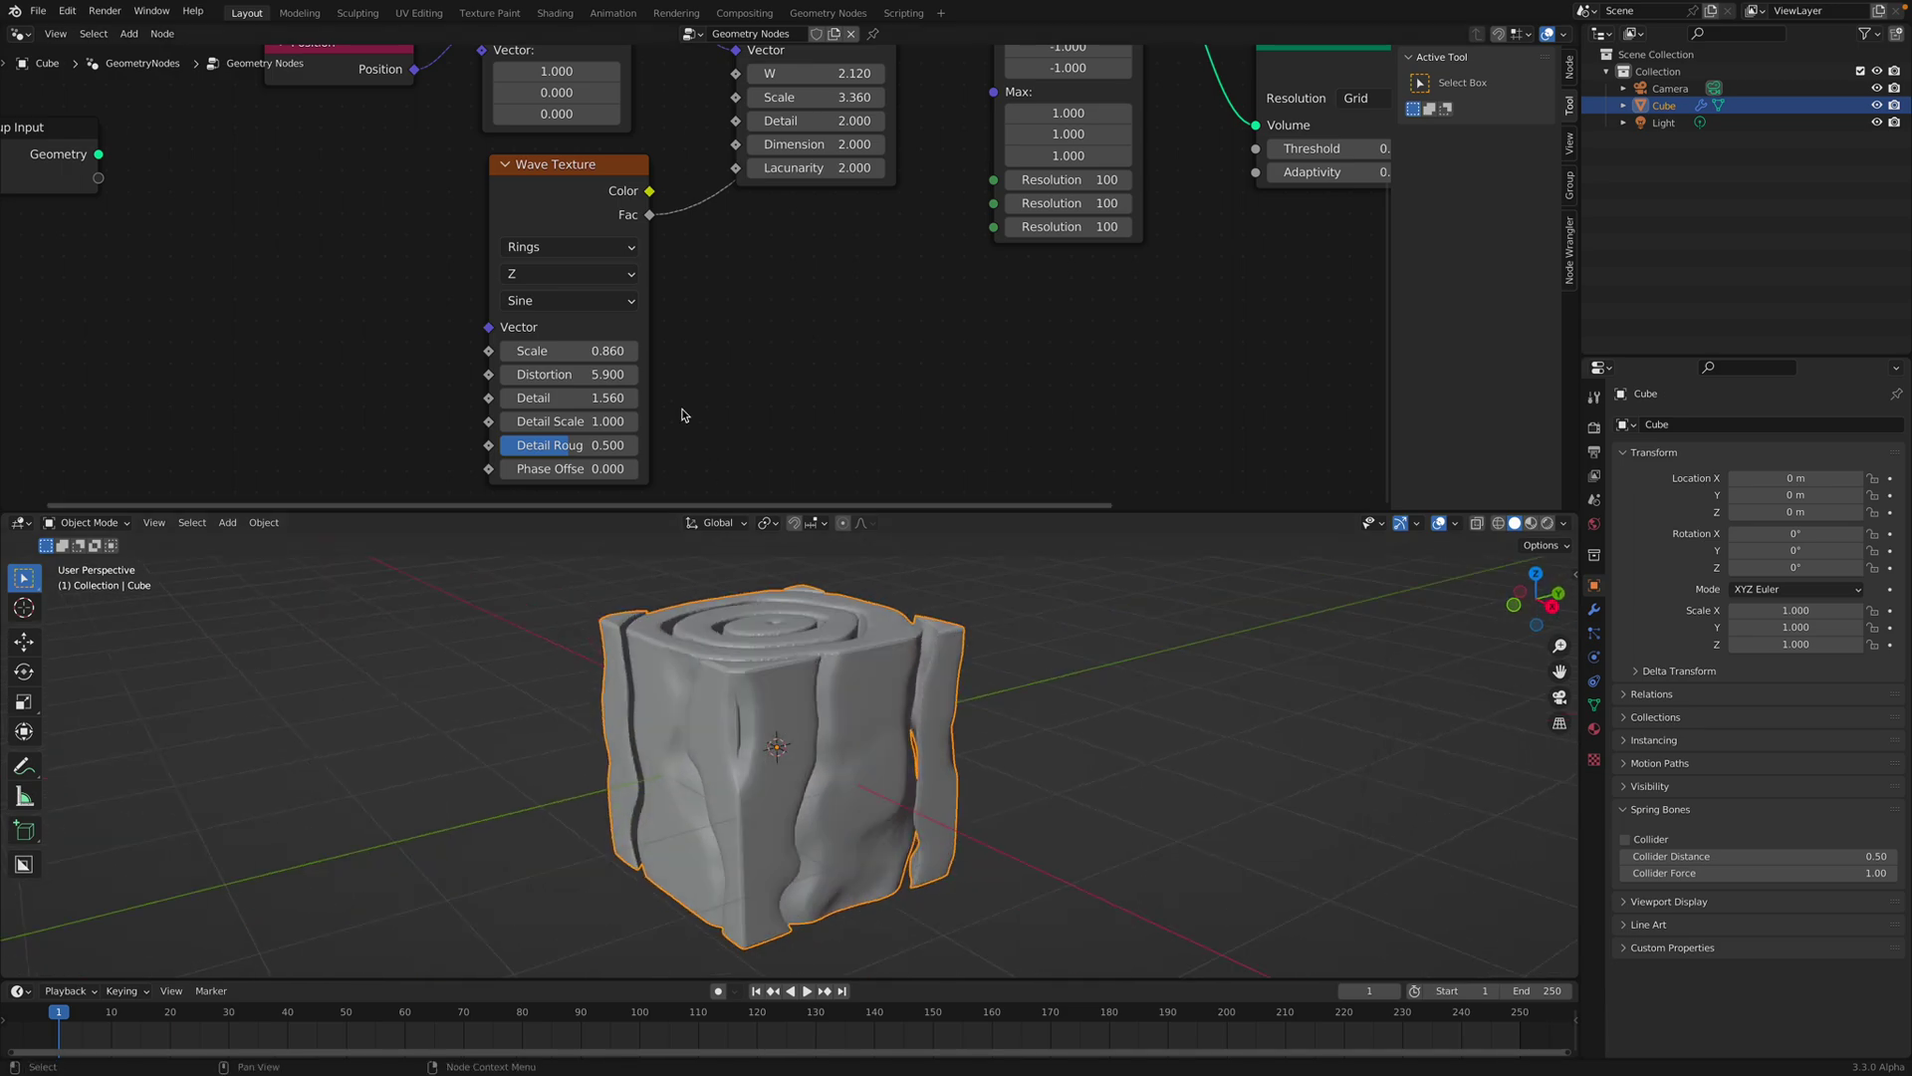
Set the Wave Texture's rings direction to Spherical and raise its Scale to 1.340.
{"action": "left_click", "coordinate": [592, 275]}
{"action": "left_click", "coordinate": [582, 370]}
{"action": "middle_click_drag", "start_coordinate": [737, 648], "coordinate": [787, 637]}
{"action": "mouse_move", "coordinate": [568, 350]}
{"action": "left_mouse_down"}
{"action": "mouse_move", "coordinate": [647, 351]}
{"action": "mouse_move", "coordinate": [603, 351]}
{"action": "left_mouse_up"}
{"action": "mouse_move", "coordinate": [857, 742]}
{"action": "middle_mouse_down"}
{"action": "mouse_move", "coordinate": [927, 742]}
{"action": "mouse_move", "coordinate": [902, 702]}
{"action": "mouse_move", "coordinate": [953, 685]}
{"action": "mouse_move", "coordinate": [873, 723]}
{"action": "middle_mouse_up"}
Preview the textured cube in another viewport shading mode and return to Solid shading.
{"action": "key", "text": "z"}
{"action": "left_click", "coordinate": [884, 743]}
{"action": "key", "text": "z"}
{"action": "left_click", "coordinate": [870, 819]}
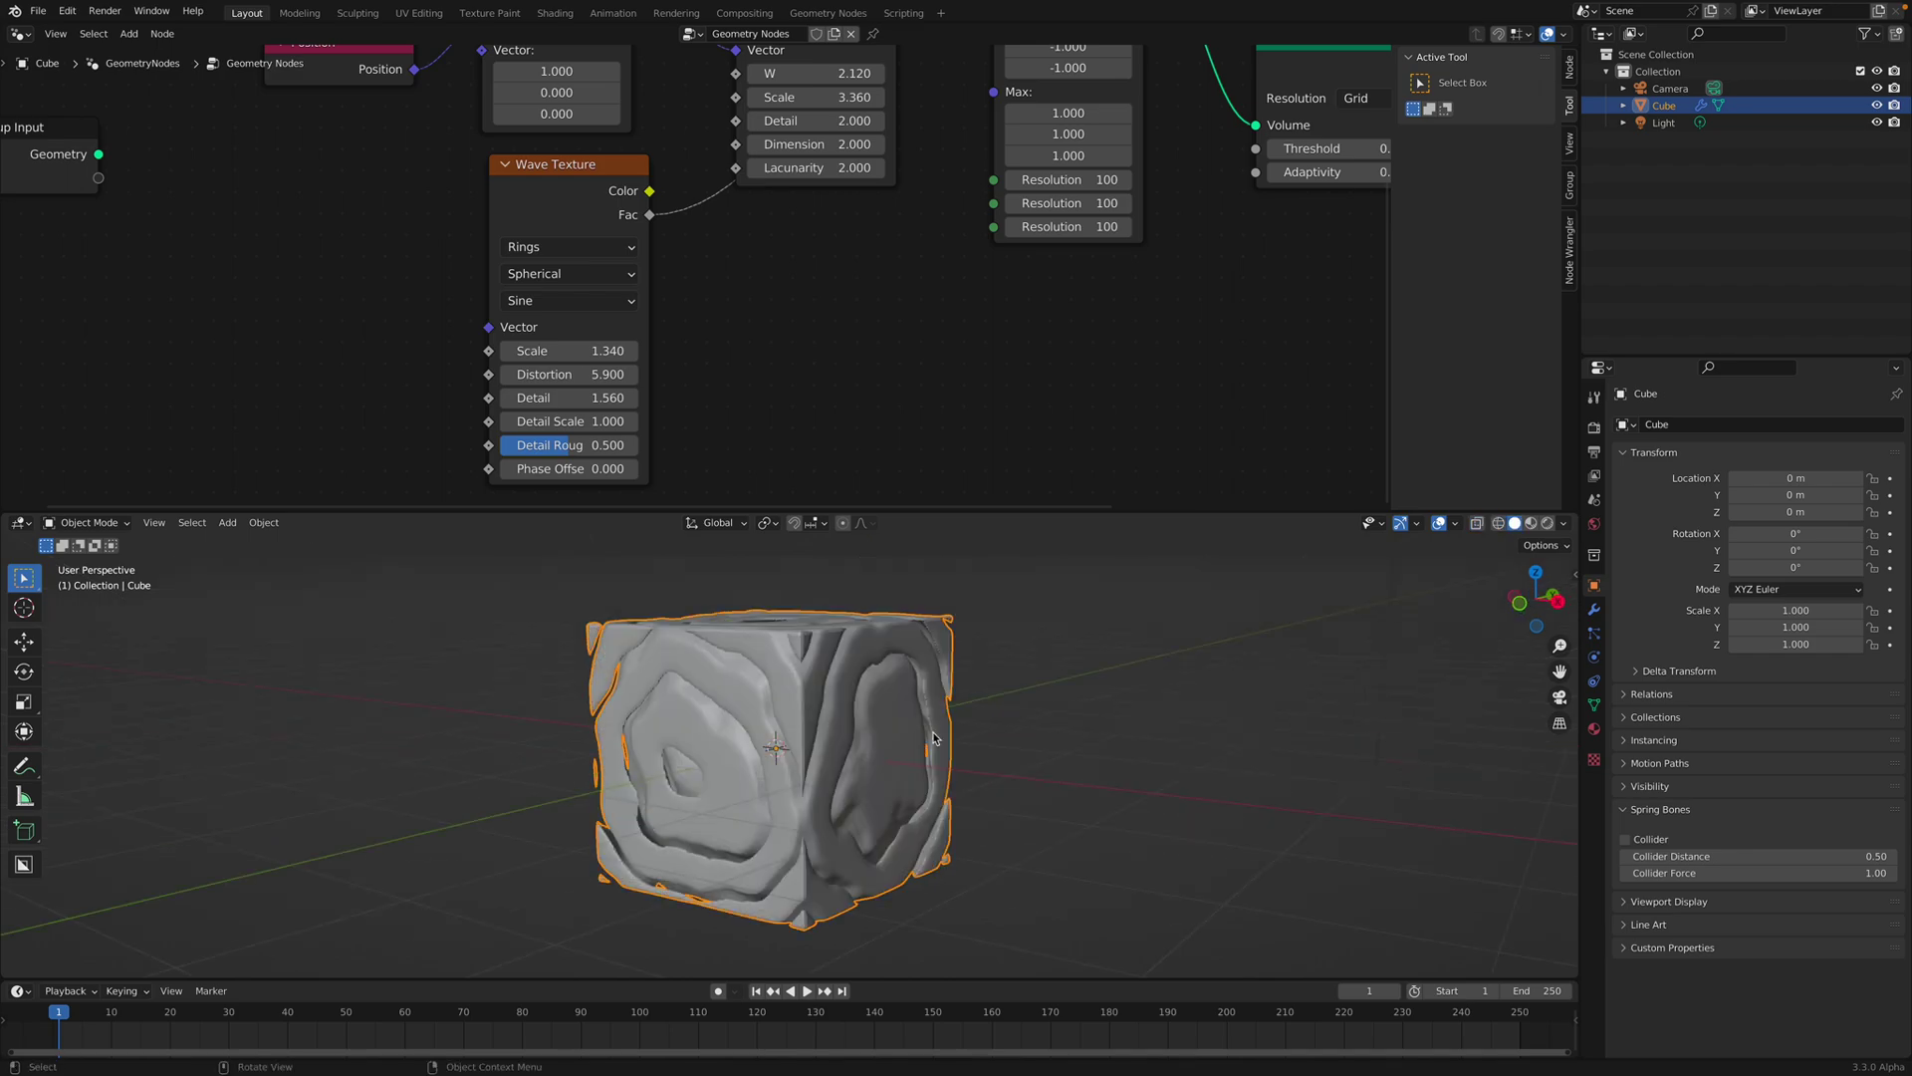
{"action": "middle_click_drag", "start_coordinate": [870, 819], "coordinate": [834, 730]}
Raise the Wave Texture's Scale to 2.420 and save the file.
{"action": "left_click_drag", "start_coordinate": [564, 351], "coordinate": [664, 351], "text": "shift"}
{"action": "middle_click_drag", "start_coordinate": [626, 618], "coordinate": [702, 679]}
{"action": "scroll", "coordinate": [640, 313], "scroll_direction": "down", "scroll_amount": 2}
{"action": "middle_click_drag", "start_coordinate": [548, 225], "coordinate": [668, 331]}
Add a Gradient Texture node and connect its Fac output to the Volume Cube's Density in place of the Wave Texture.
{"action": "key", "text": "shift+a"}
{"action": "type", "text": "sg"}
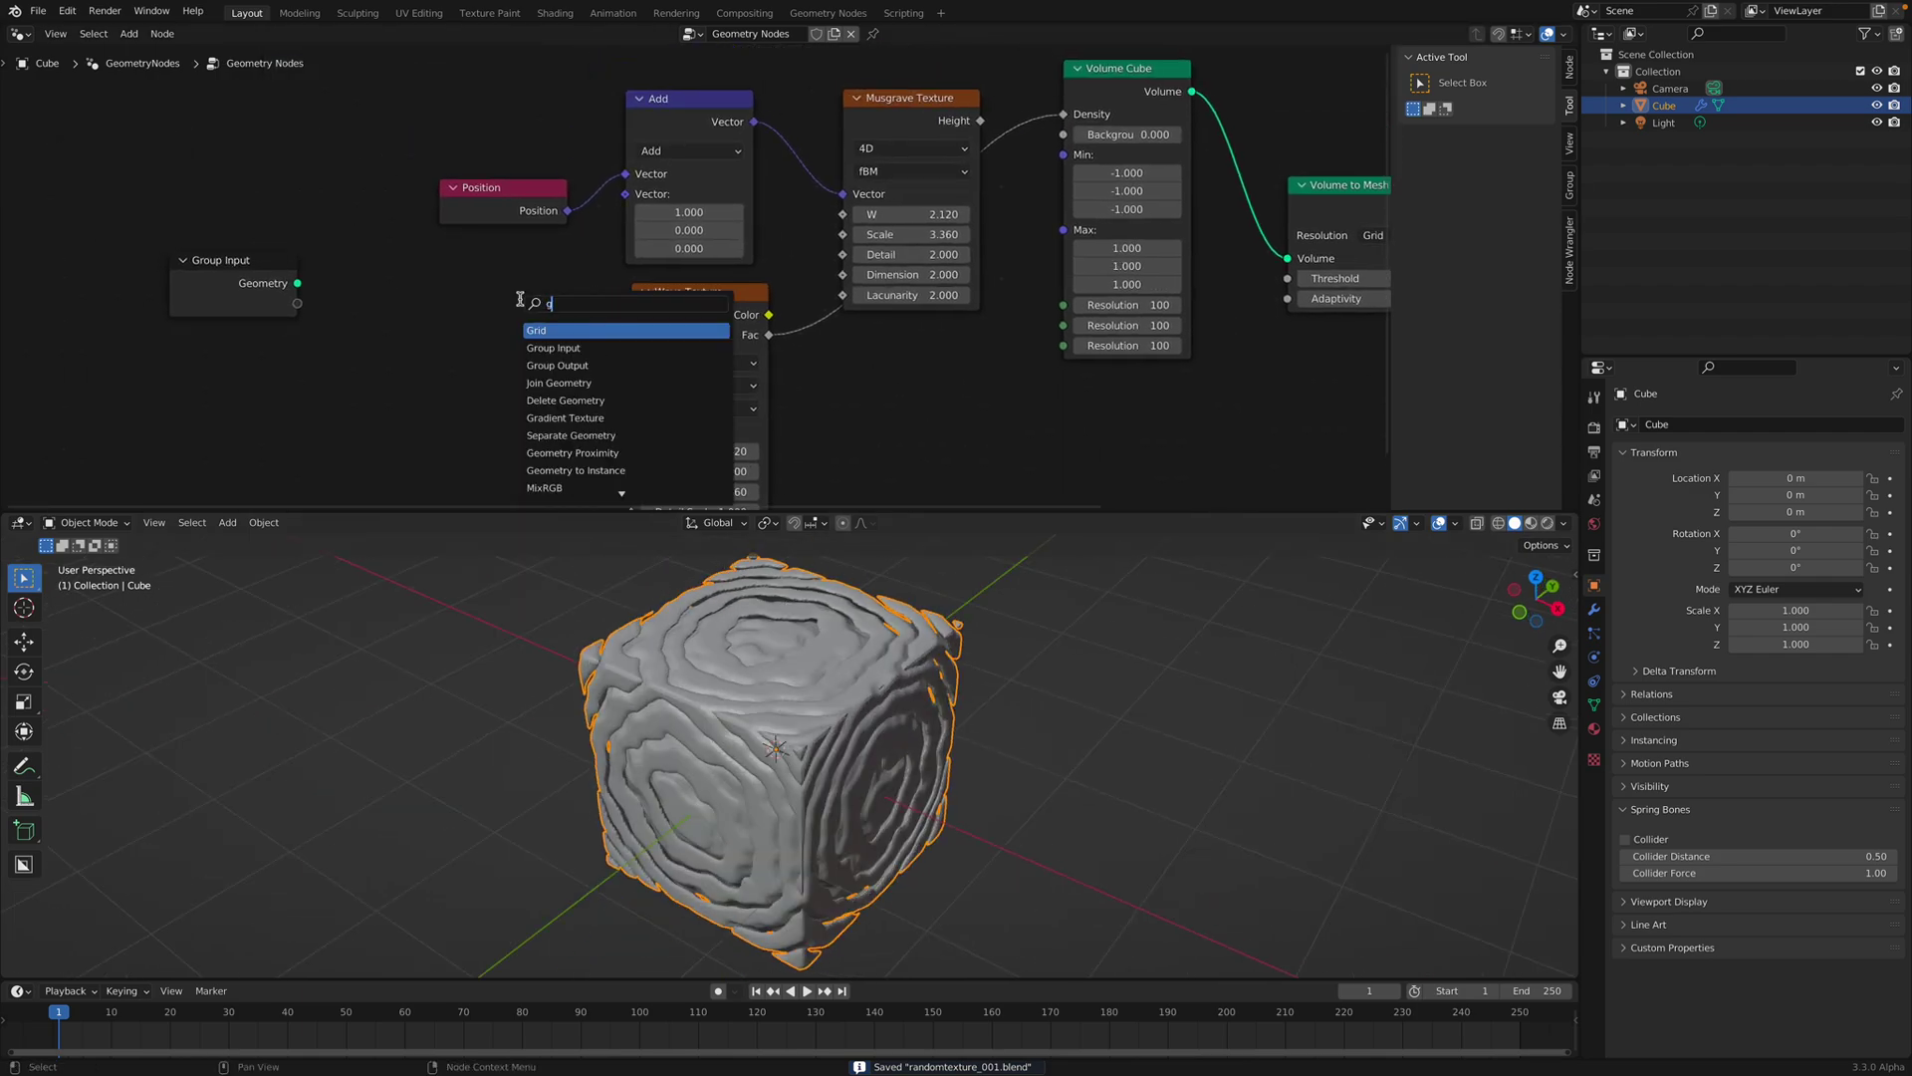
{"action": "type", "text": "ra"}
{"action": "left_click", "coordinate": [546, 330]}
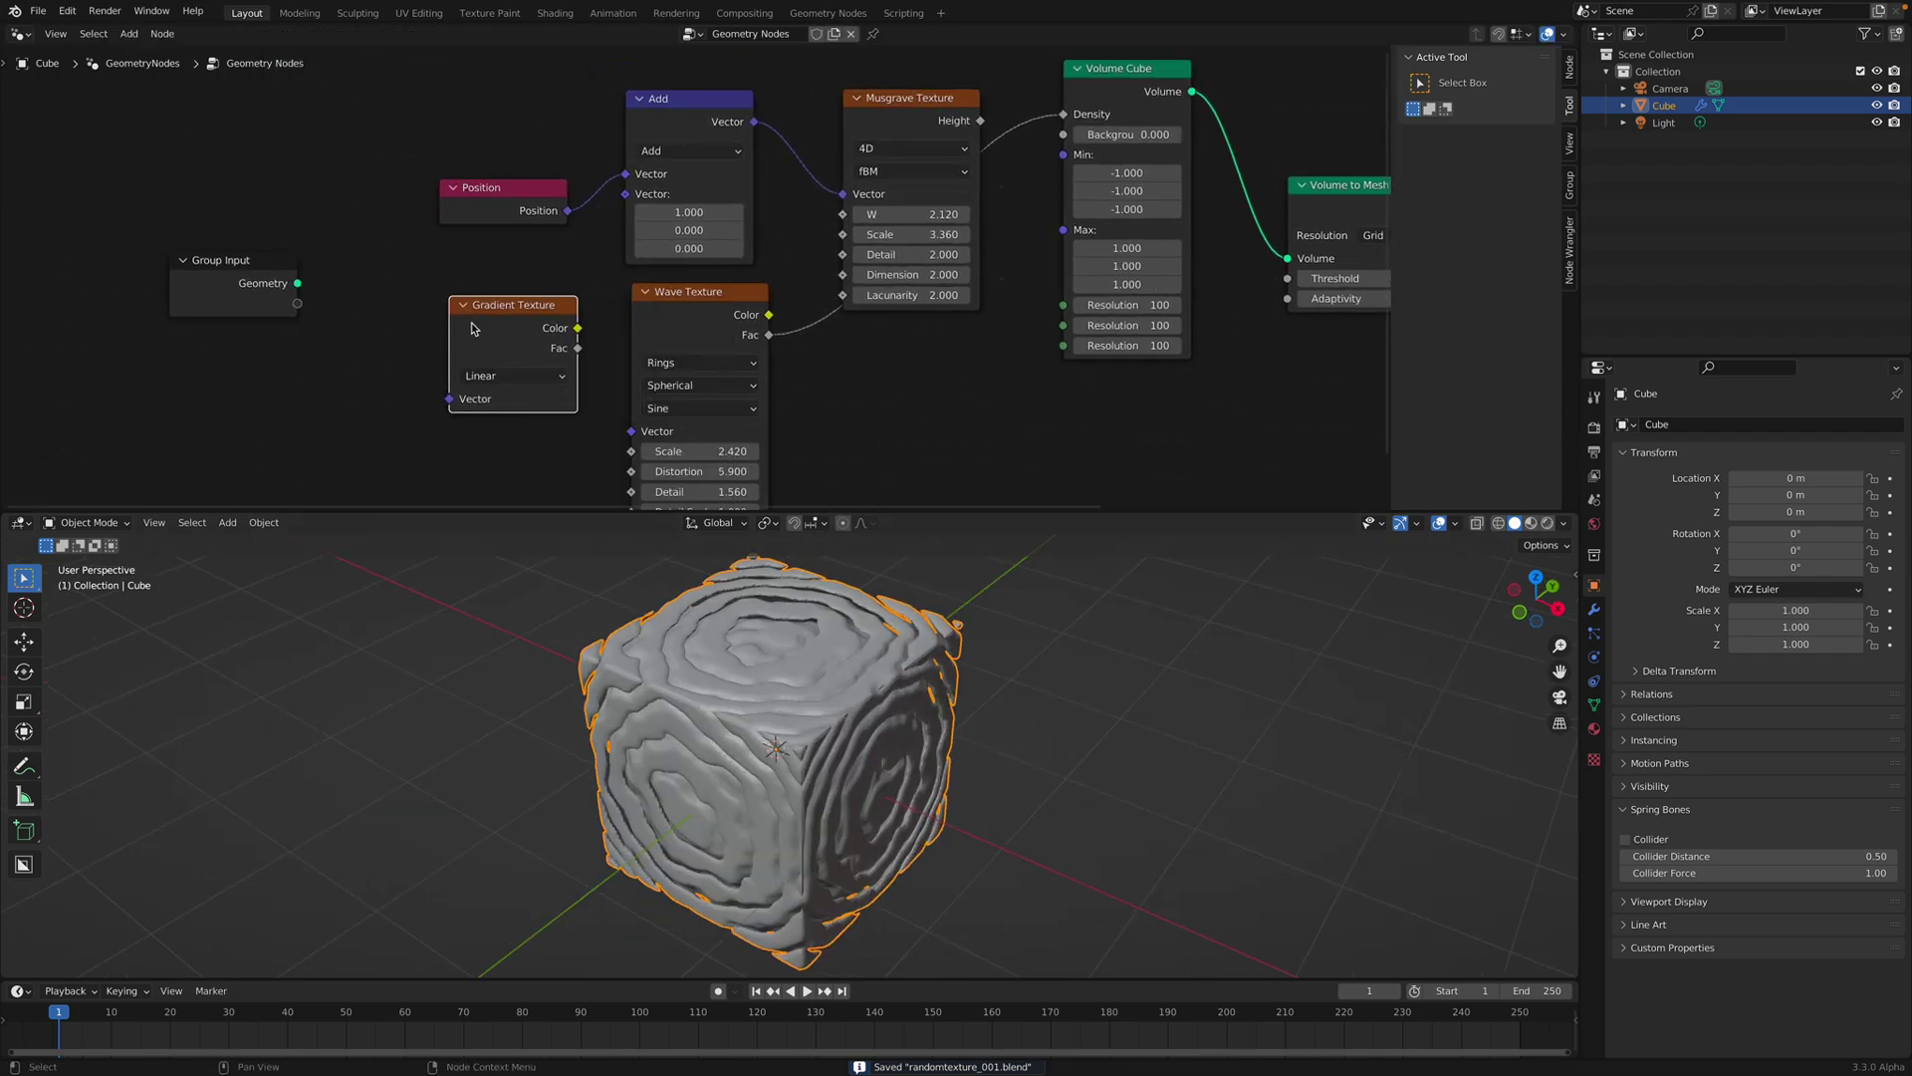
{"action": "scroll", "coordinate": [481, 322], "scroll_direction": "down", "scroll_amount": 3, "text": "ctrl"}
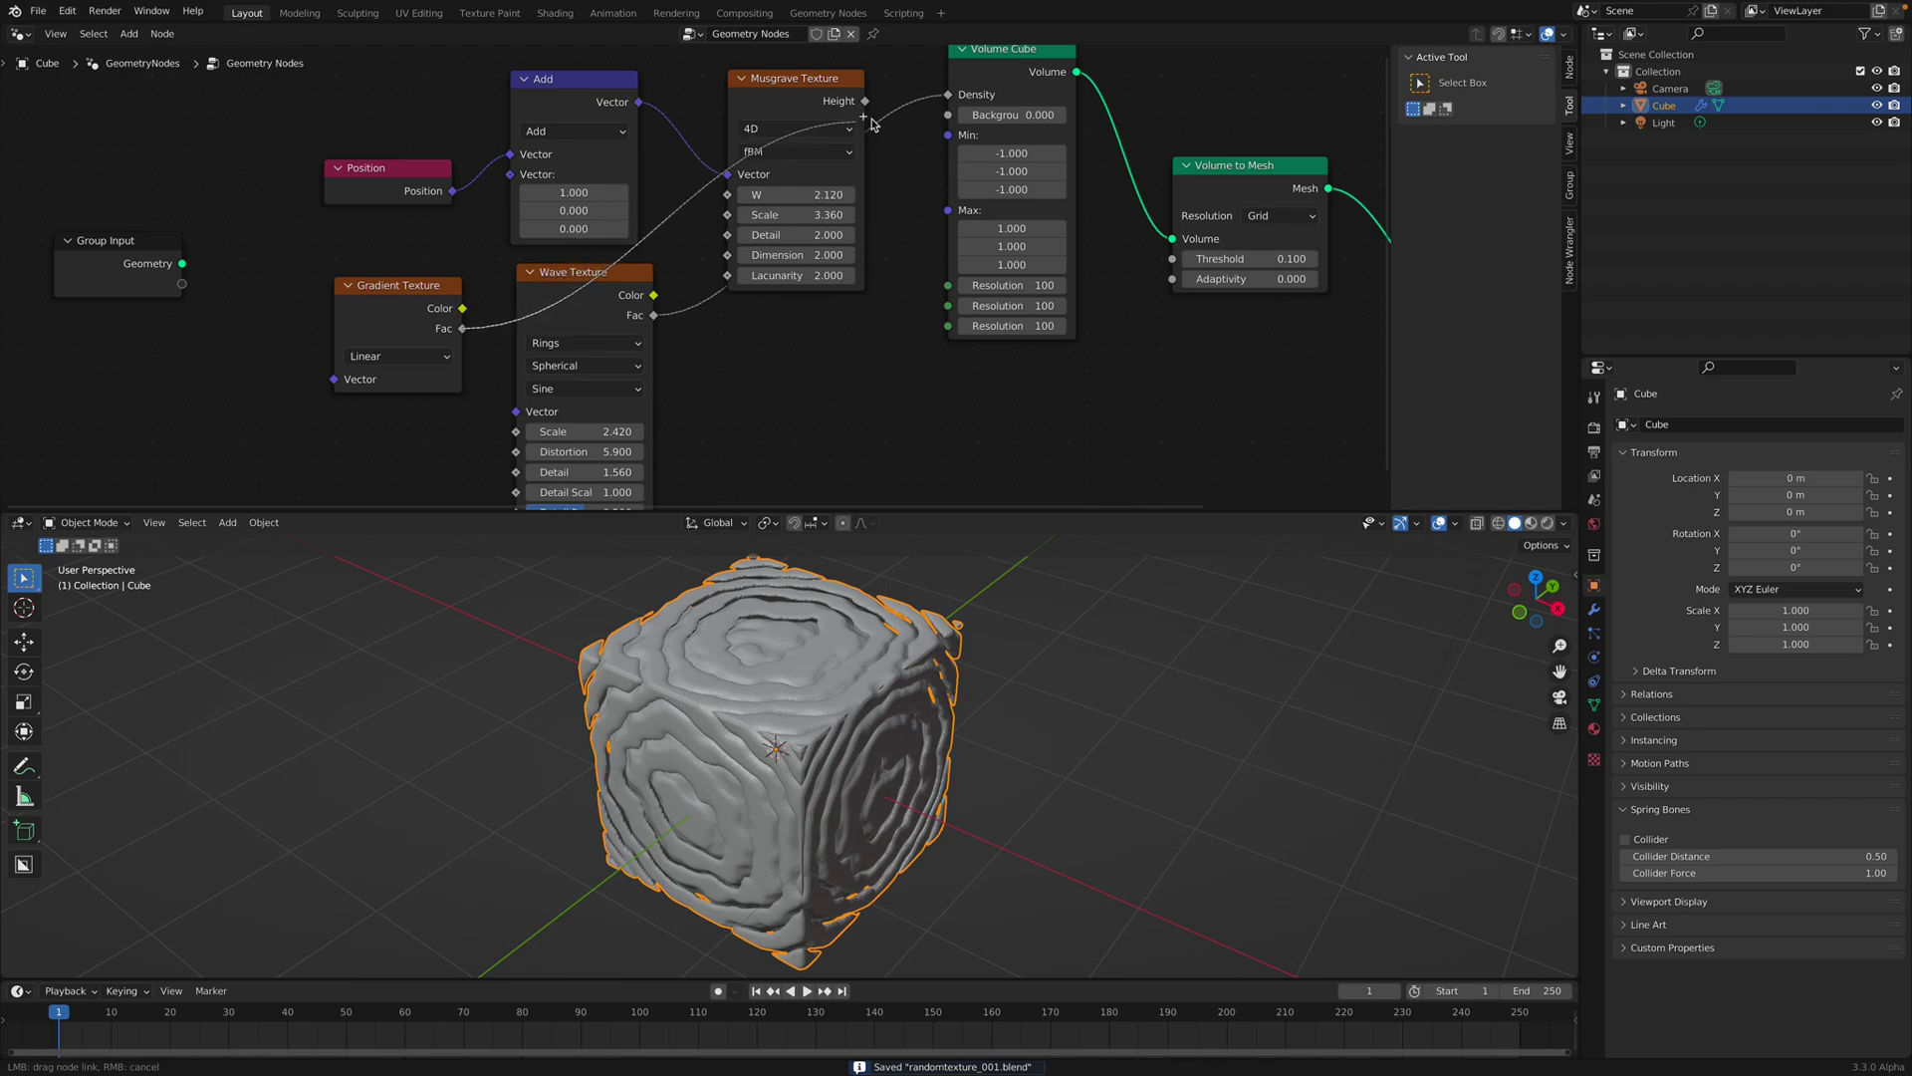
{"action": "left_click_drag", "start_coordinate": [950, 96], "coordinate": [950, 95]}
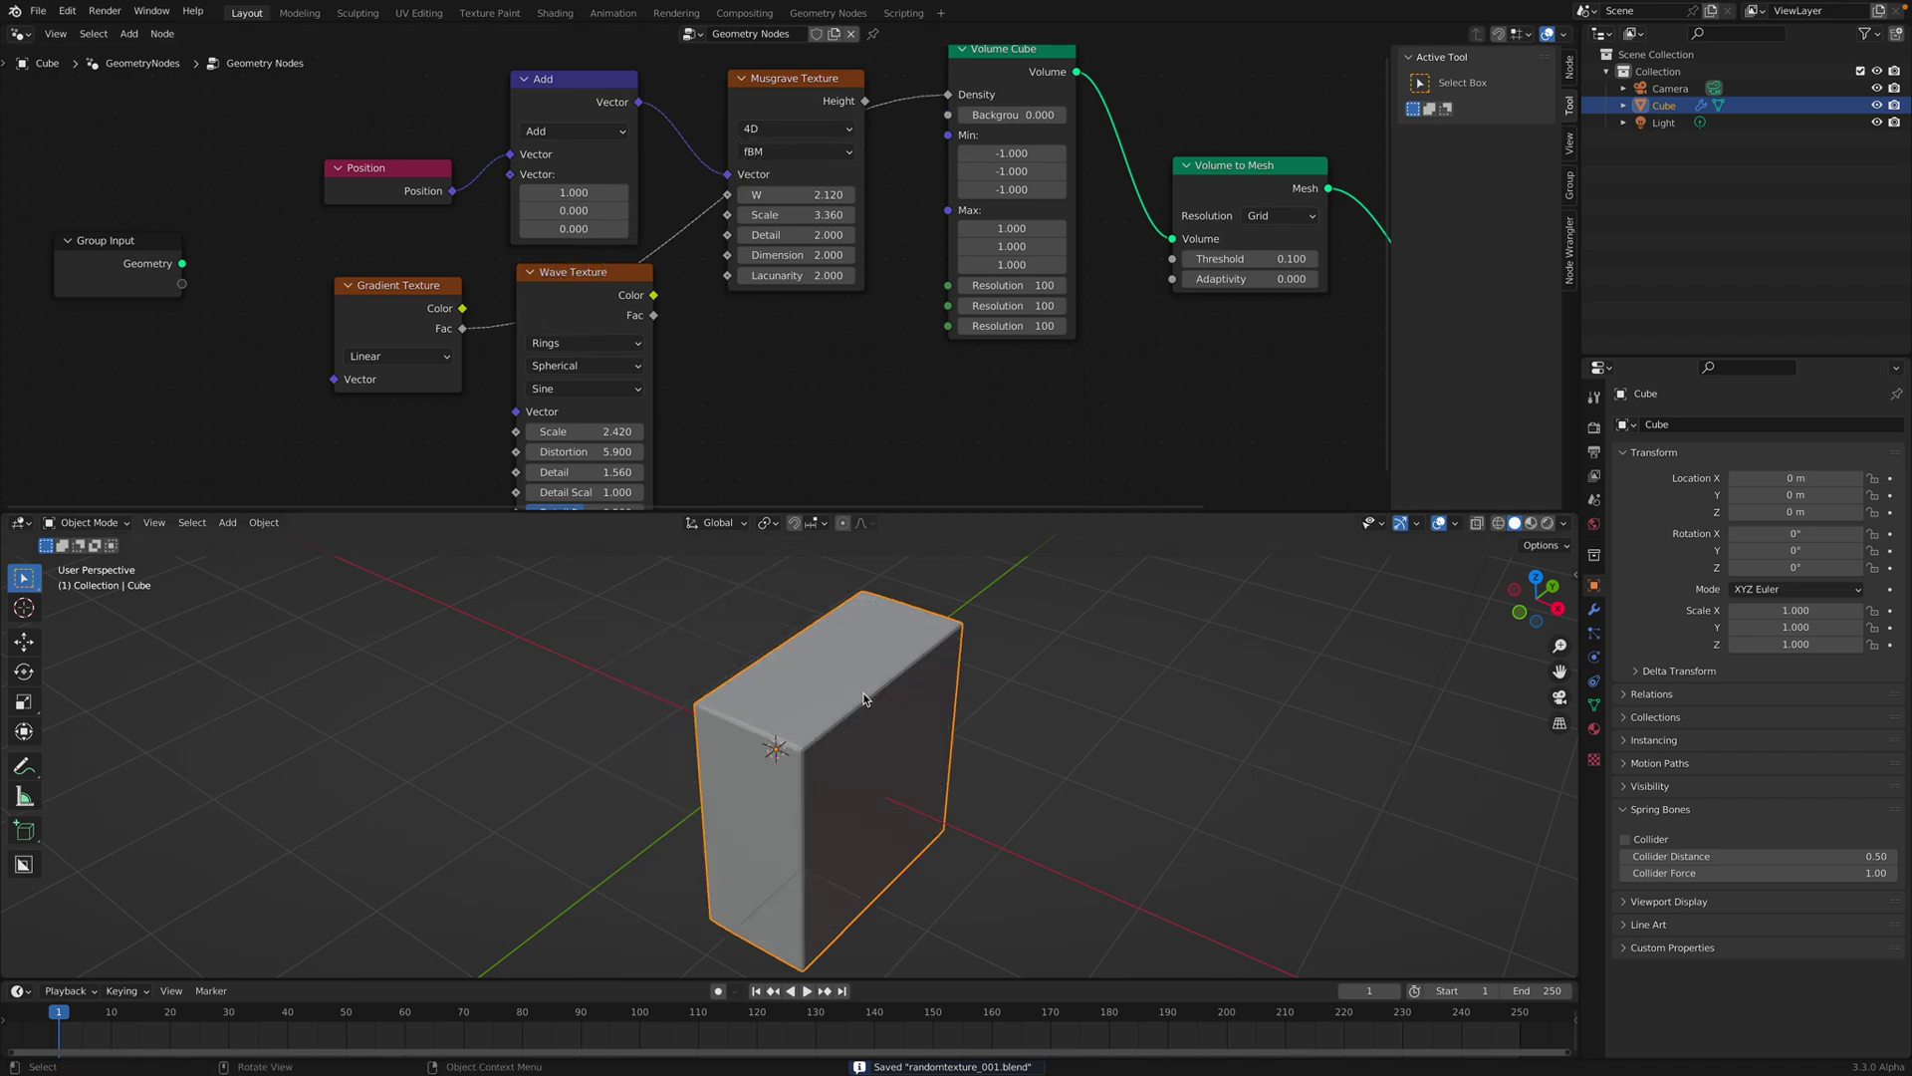
Set the Gradient Texture to Spherical and move the Wave Texture out of the way beneath the Group Input.
{"action": "left_click", "coordinate": [410, 359]}
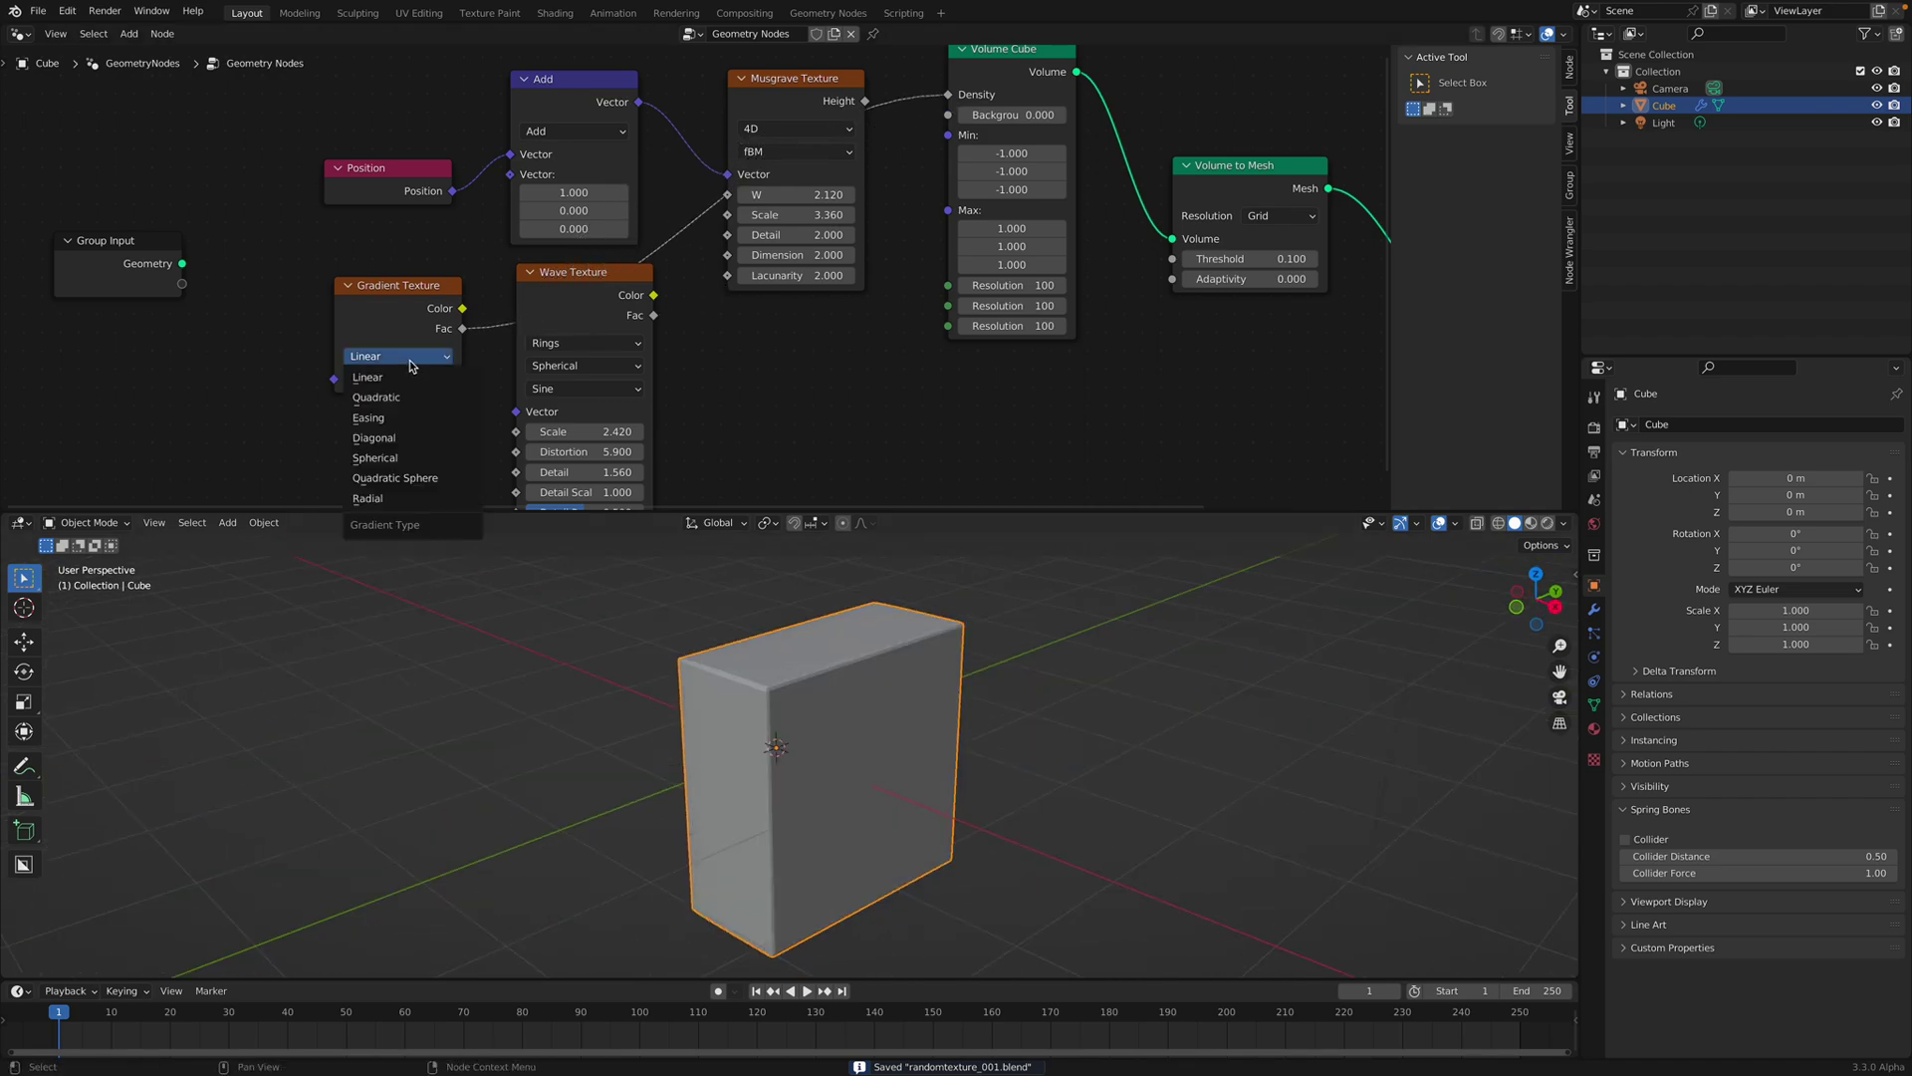
{"action": "left_click", "coordinate": [413, 457]}
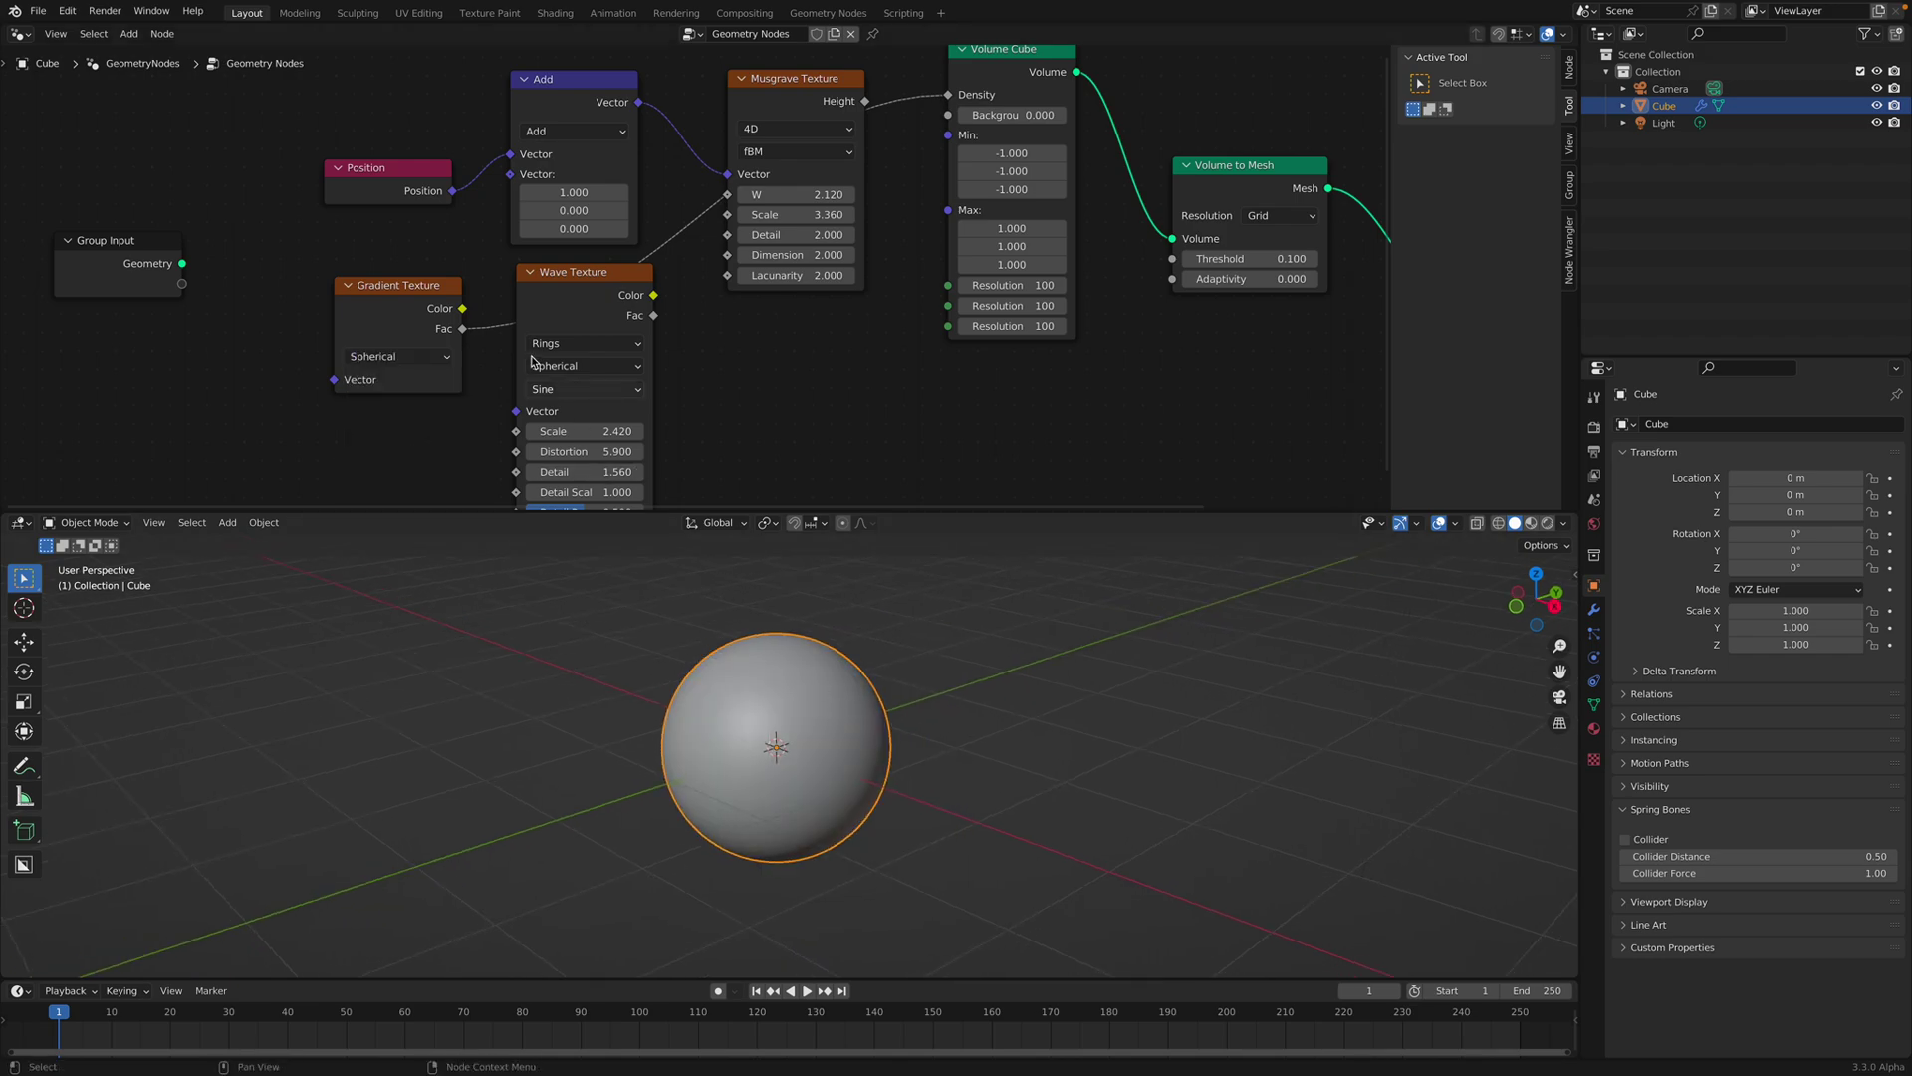
{"action": "key", "text": "g"}
{"action": "key", "text": "t"}
{"action": "left_click", "coordinate": [513, 324]}
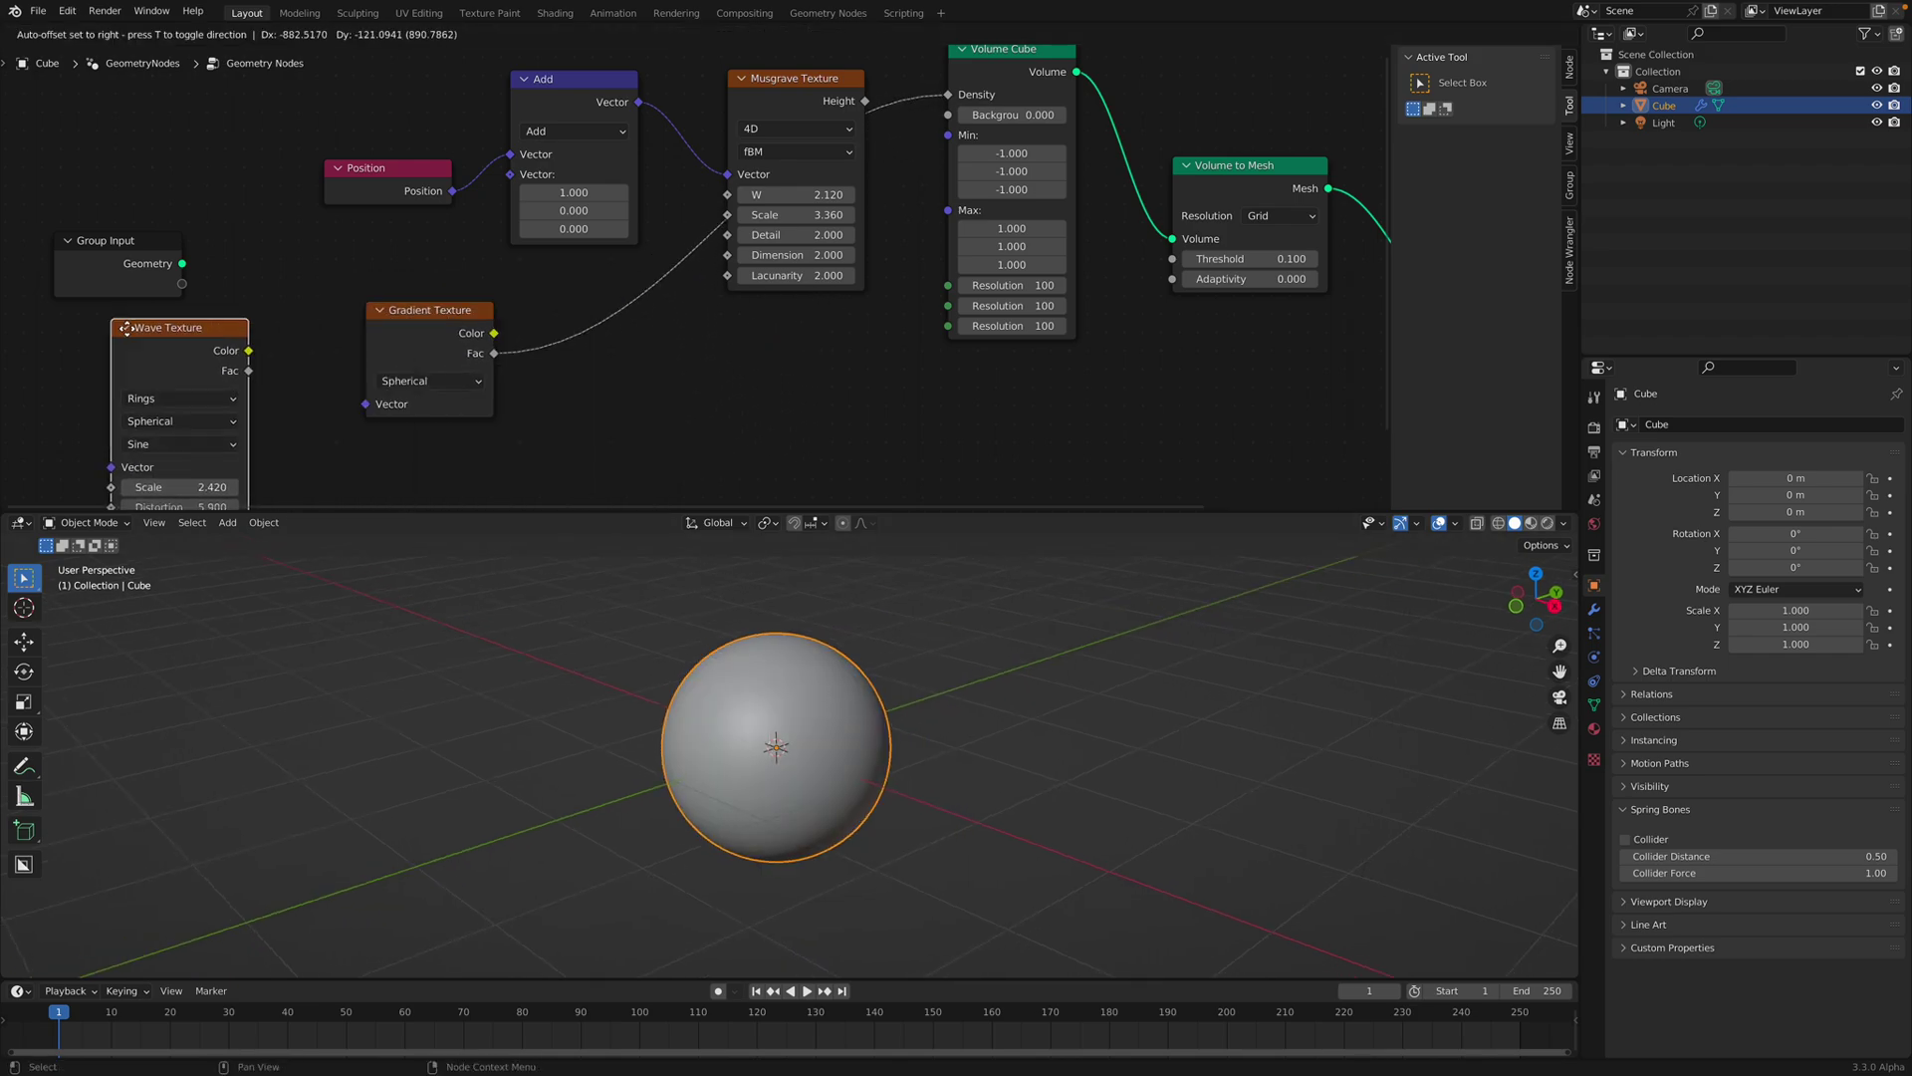
Duplicate the Position node, connect the copy to the Gradient Texture's Vector input, and leave a gap between the two nodes.
{"action": "middle_click_drag", "start_coordinate": [348, 210], "coordinate": [603, 233]}
{"action": "left_click_drag", "start_coordinate": [602, 233], "coordinate": [440, 198]}
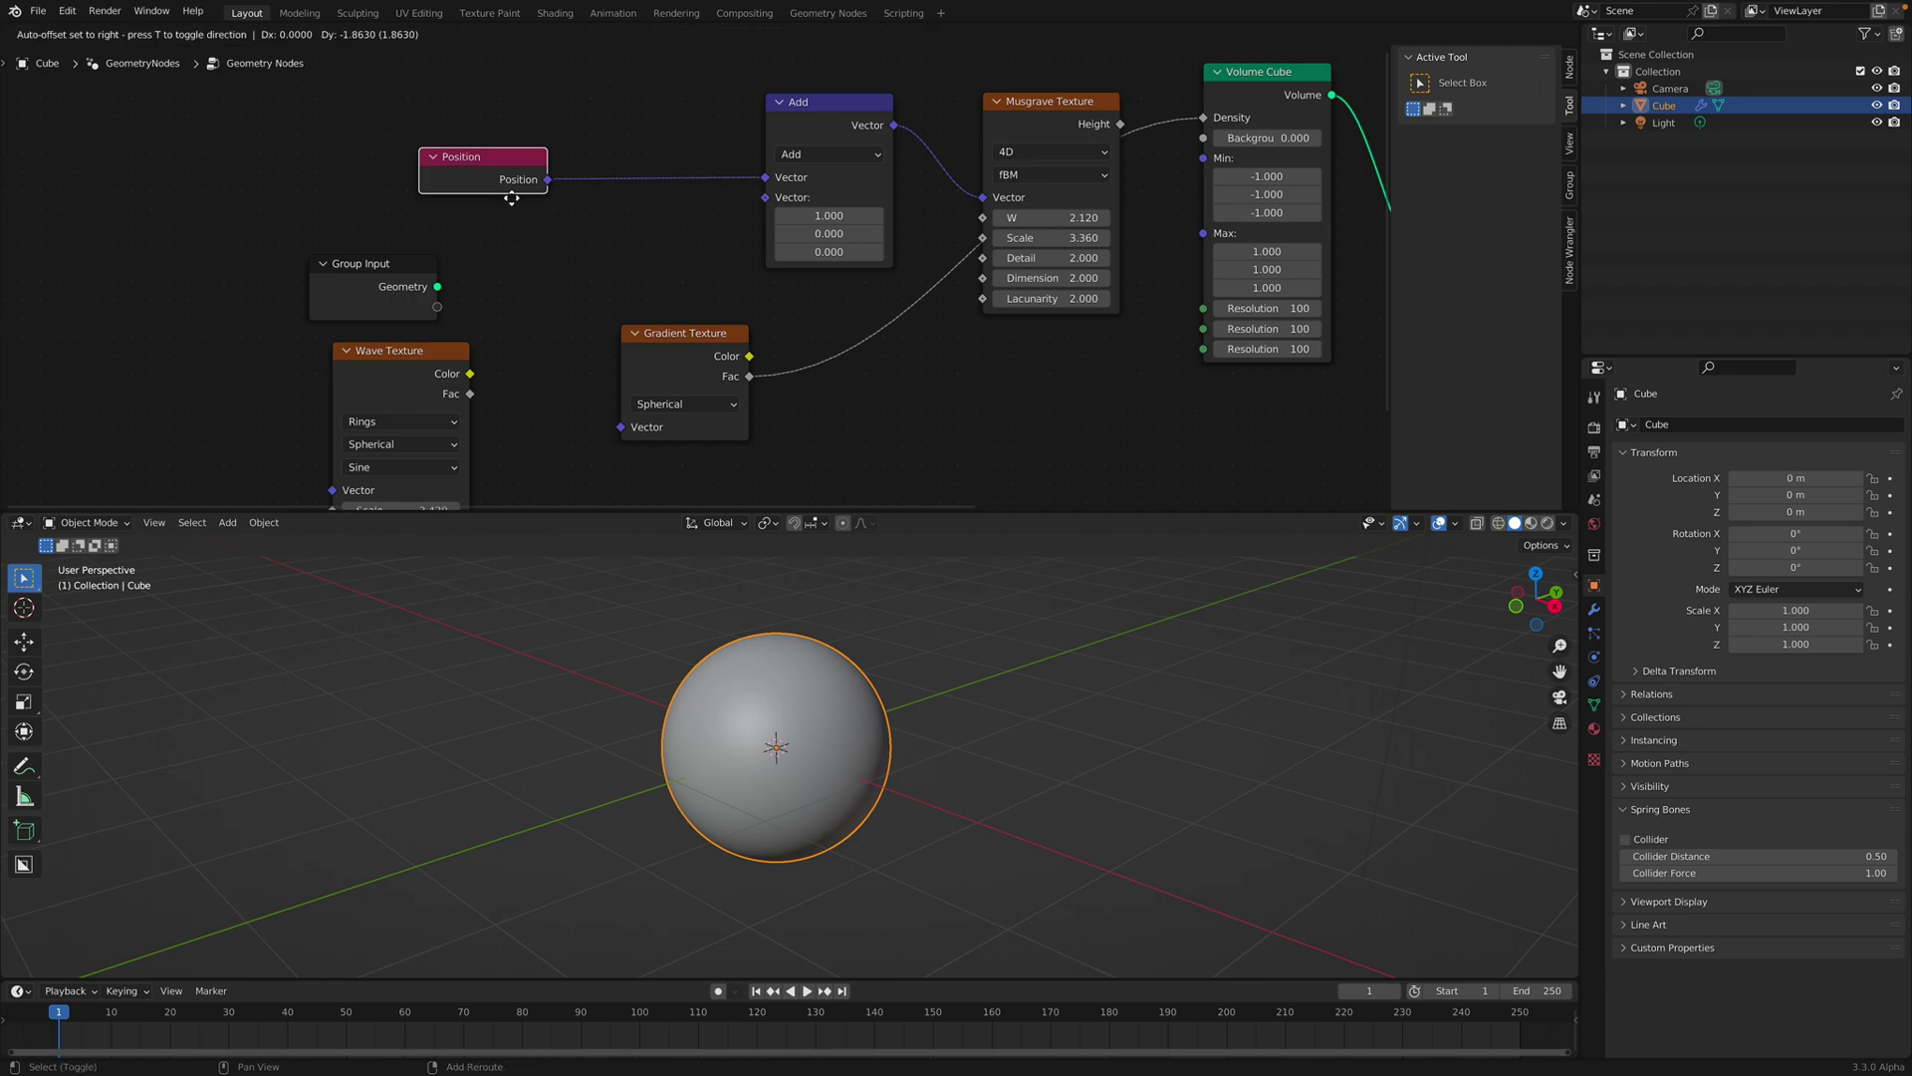
{"action": "key", "text": "shift+d"}
{"action": "left_click_drag", "start_coordinate": [444, 375], "coordinate": [336, 350]}
{"action": "left_click_drag", "start_coordinate": [541, 374], "coordinate": [479, 379]}
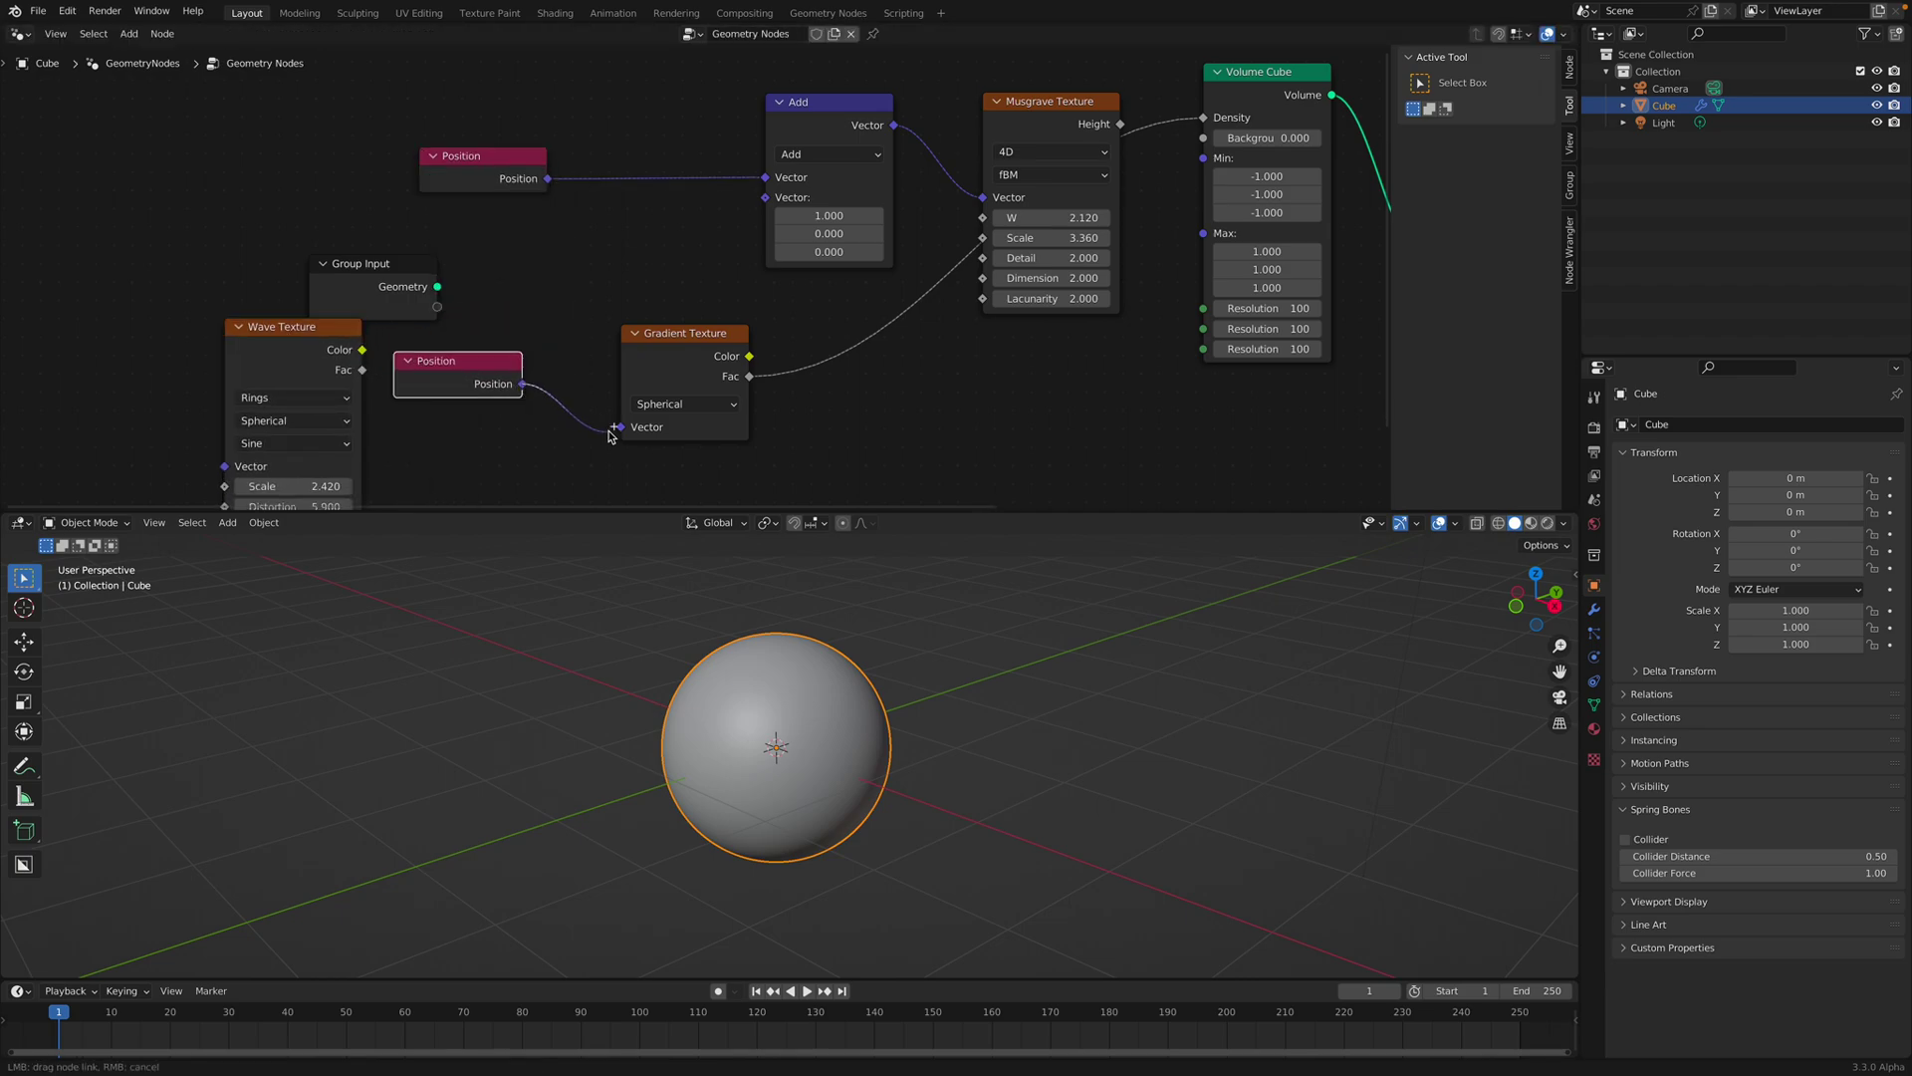
{"action": "left_click_drag", "start_coordinate": [679, 365], "coordinate": [798, 369]}
Insert a Vector Math node between the duplicated Position node and the Gradient Texture.
{"action": "key", "text": "shift+a"}
{"action": "type", "text": "sve"}
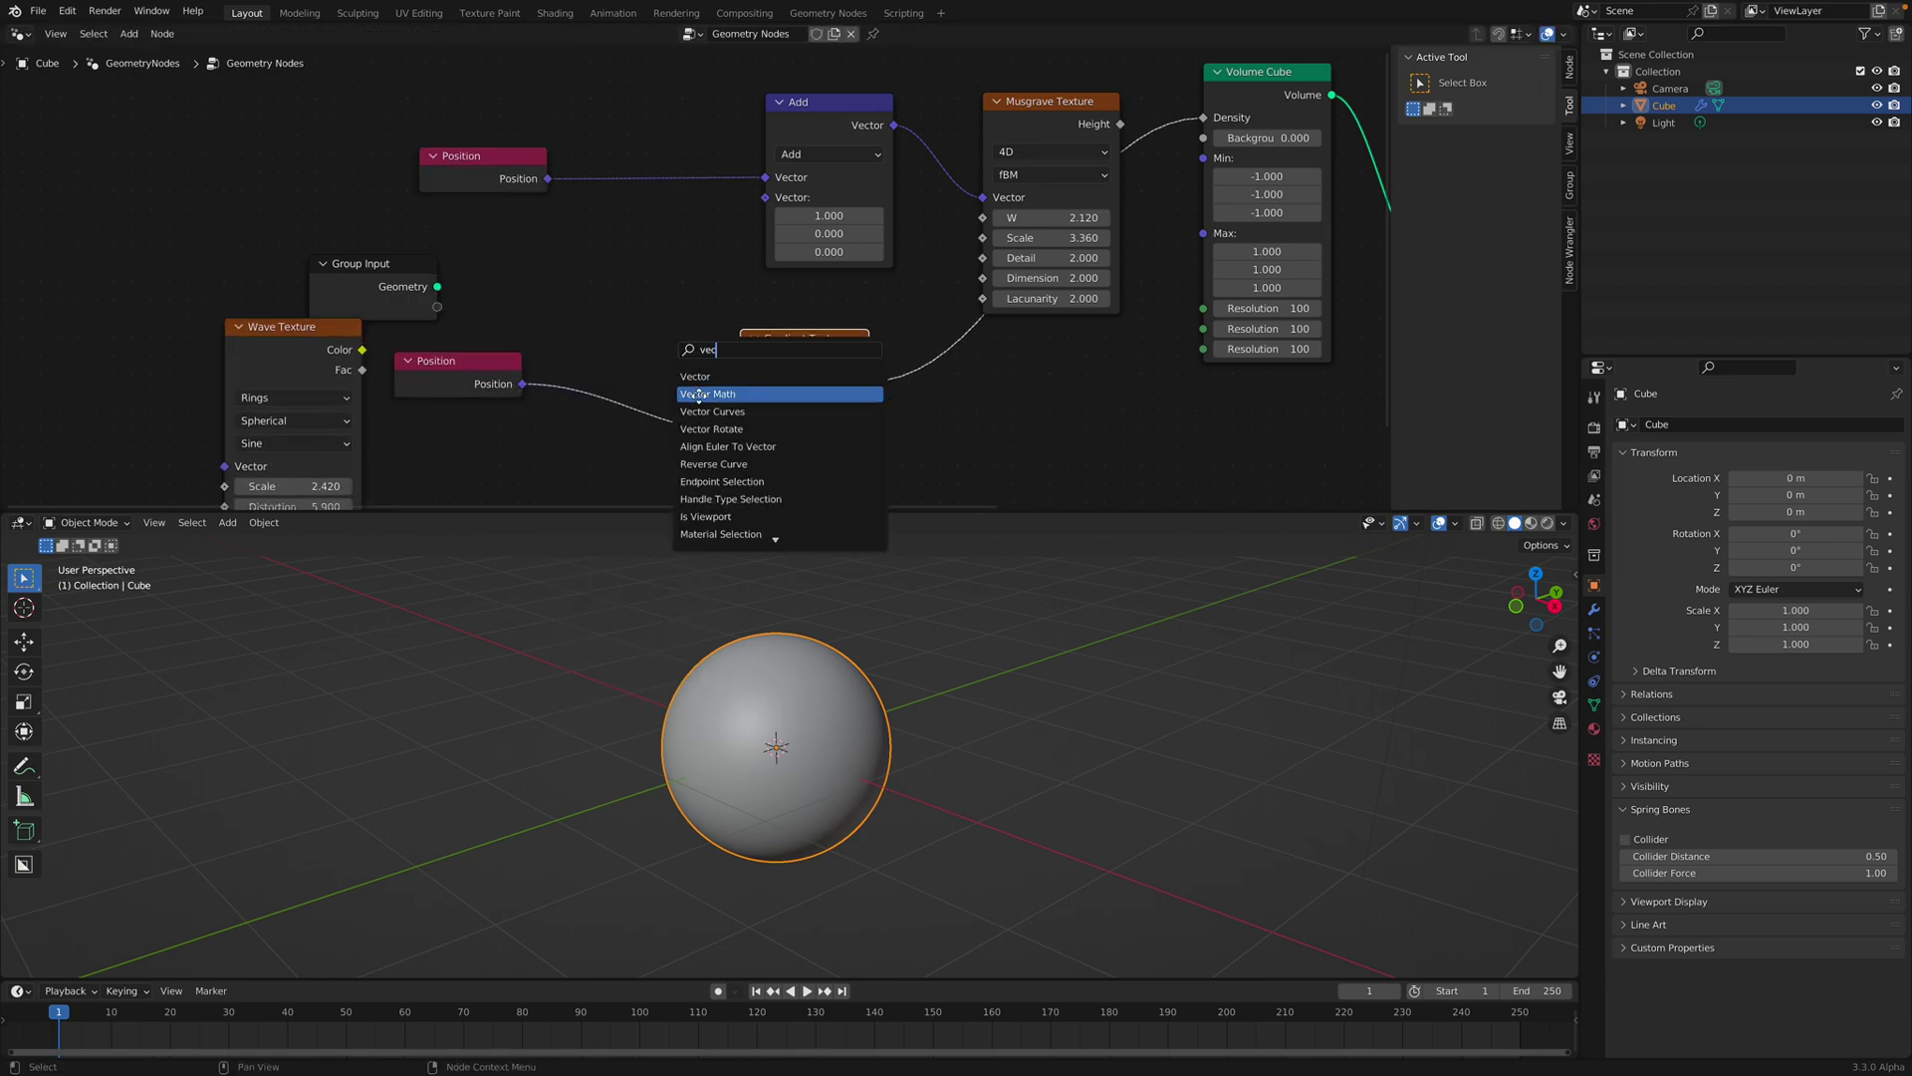
{"action": "left_click", "coordinate": [699, 393]}
{"action": "left_click", "coordinate": [643, 402]}
Switch the new Vector Math node to Scale with a Scale of 0.940, and save the file.
{"action": "middle_click_drag", "start_coordinate": [643, 401], "coordinate": [632, 302]}
{"action": "left_click", "coordinate": [648, 298]}
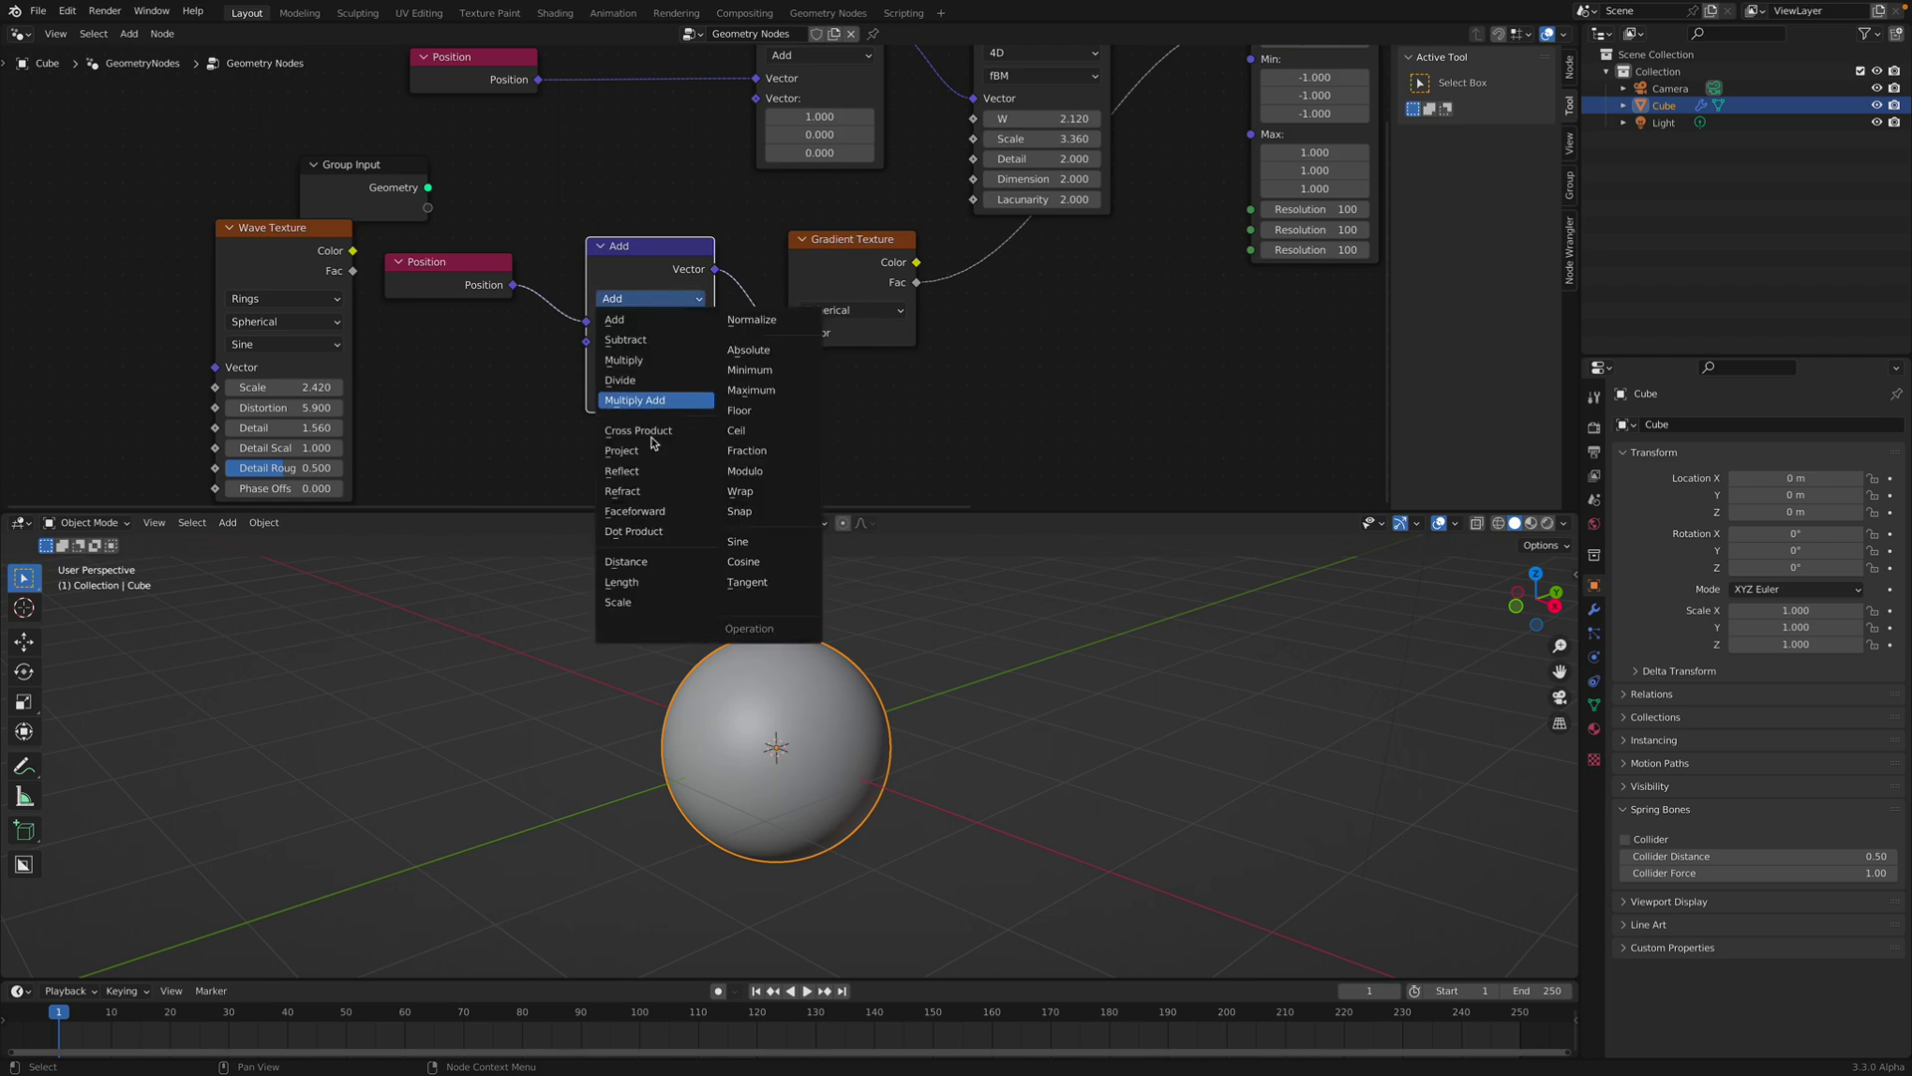
{"action": "left_click", "coordinate": [627, 601]}
{"action": "mouse_move", "coordinate": [649, 341]}
{"action": "left_mouse_down"}
{"action": "mouse_move", "coordinate": [693, 342]}
{"action": "mouse_move", "coordinate": [592, 342]}
{"action": "mouse_move", "coordinate": [670, 341]}
{"action": "mouse_move", "coordinate": [637, 342]}
{"action": "left_mouse_up"}
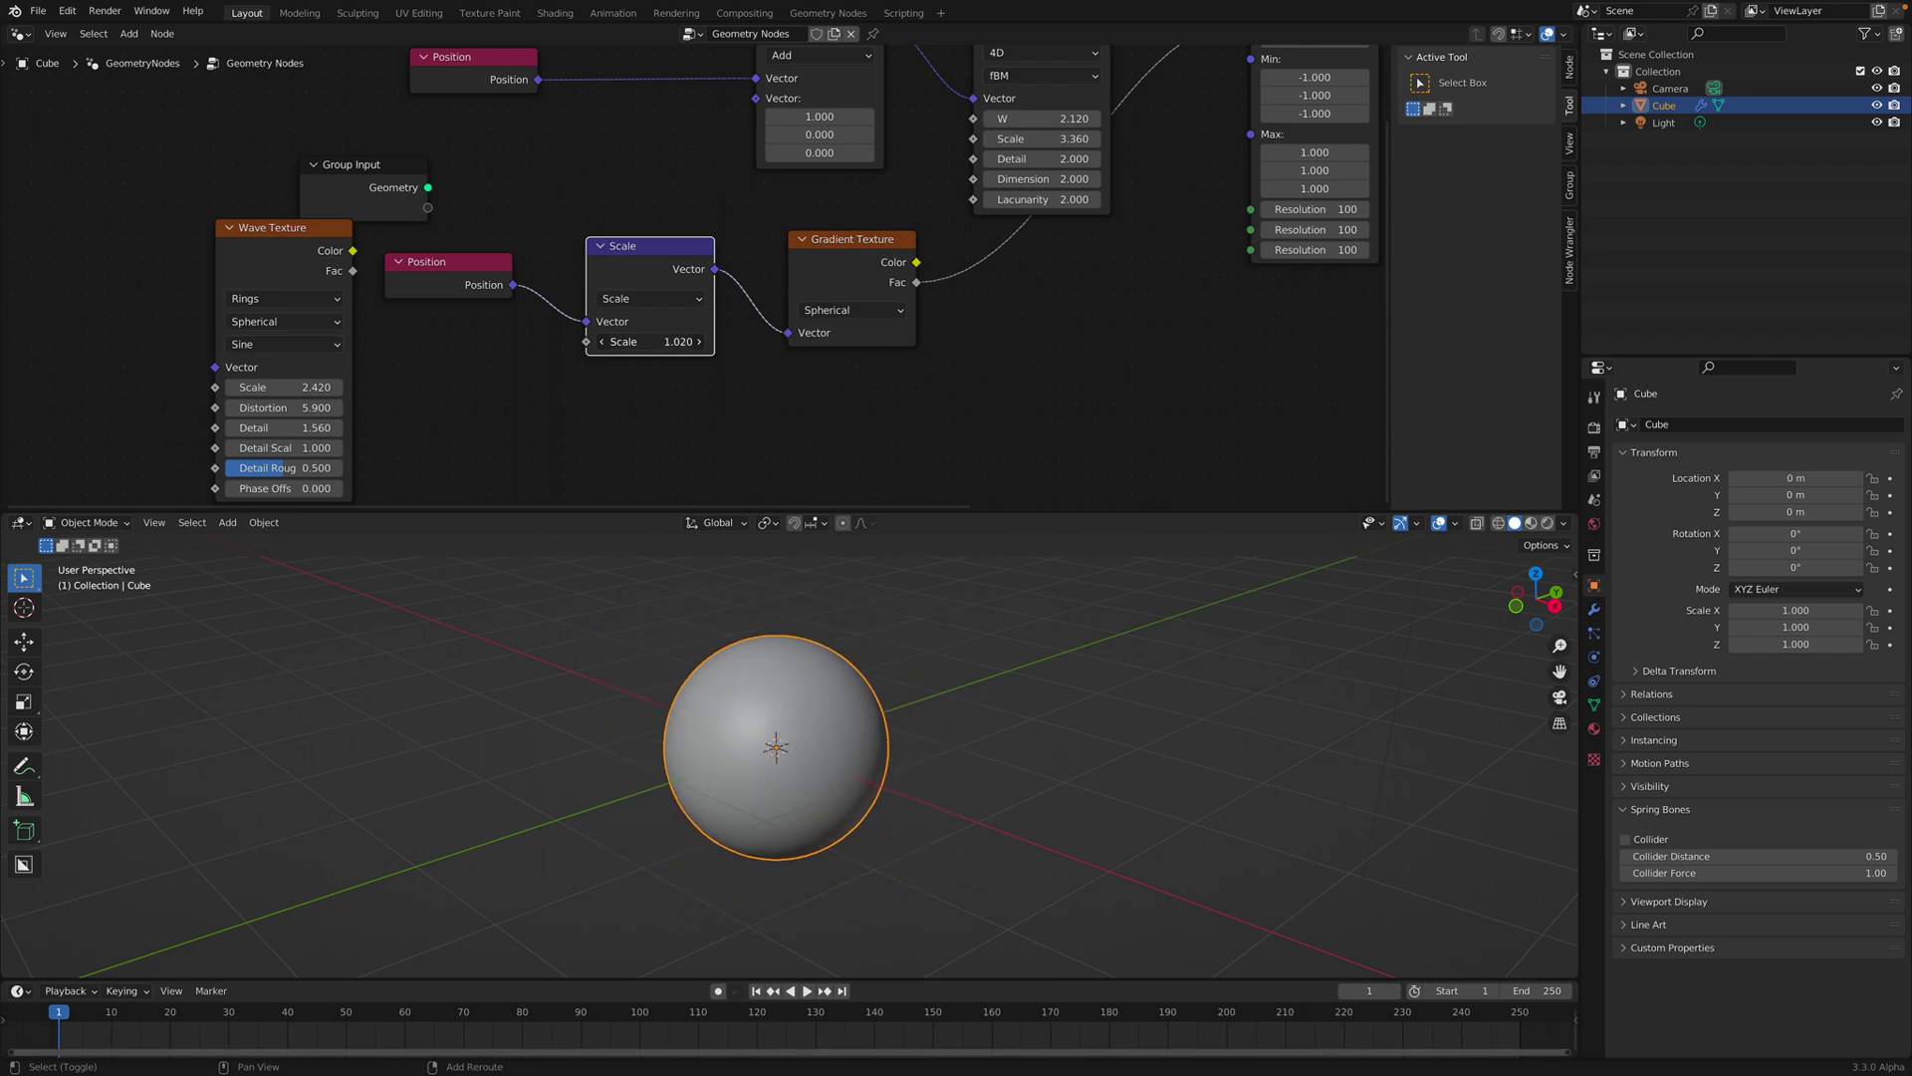
{"action": "mouse_move", "coordinate": [650, 342]}
{"action": "left_mouse_down"}
{"action": "mouse_move", "coordinate": [622, 342]}
{"action": "mouse_move", "coordinate": [642, 342]}
{"action": "left_mouse_up"}
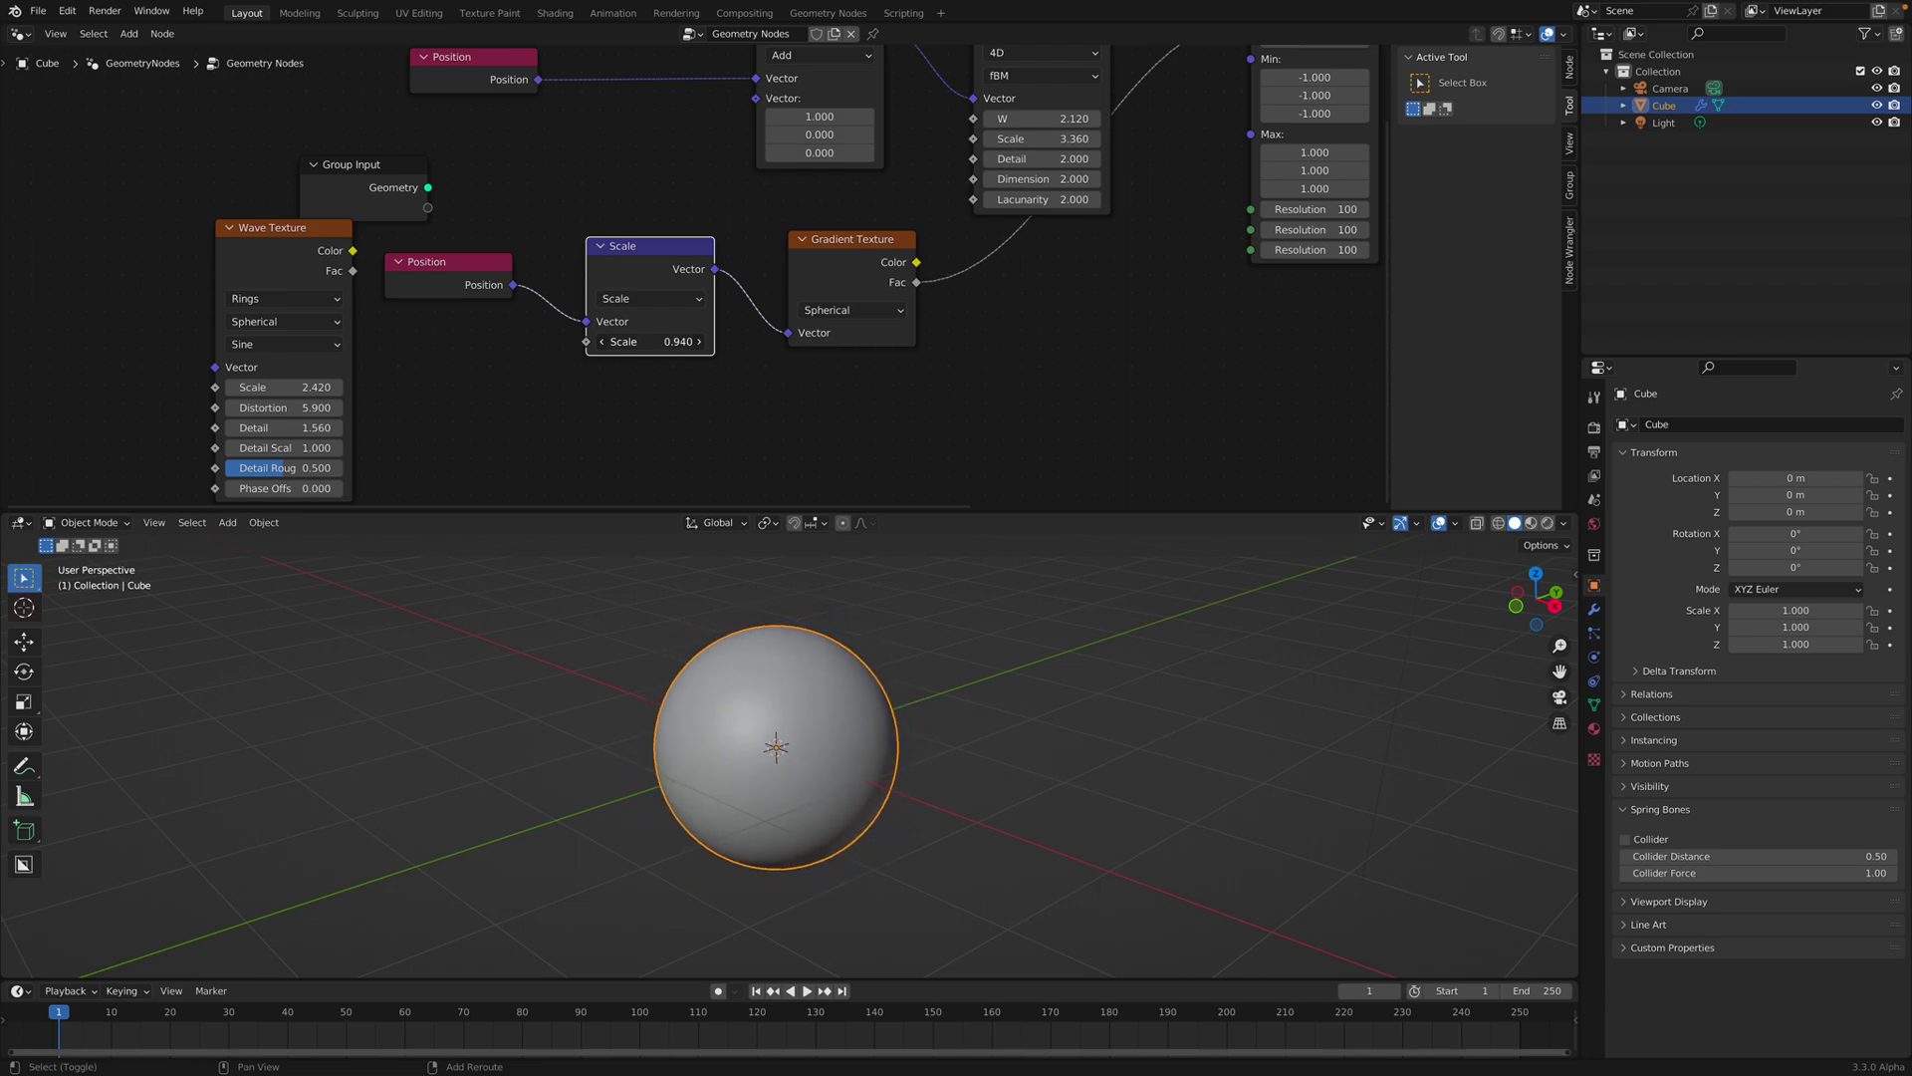
{"action": "middle_click_drag", "start_coordinate": [946, 742], "coordinate": [980, 734]}
{"action": "middle_click_drag", "start_coordinate": [902, 216], "coordinate": [715, 316]}
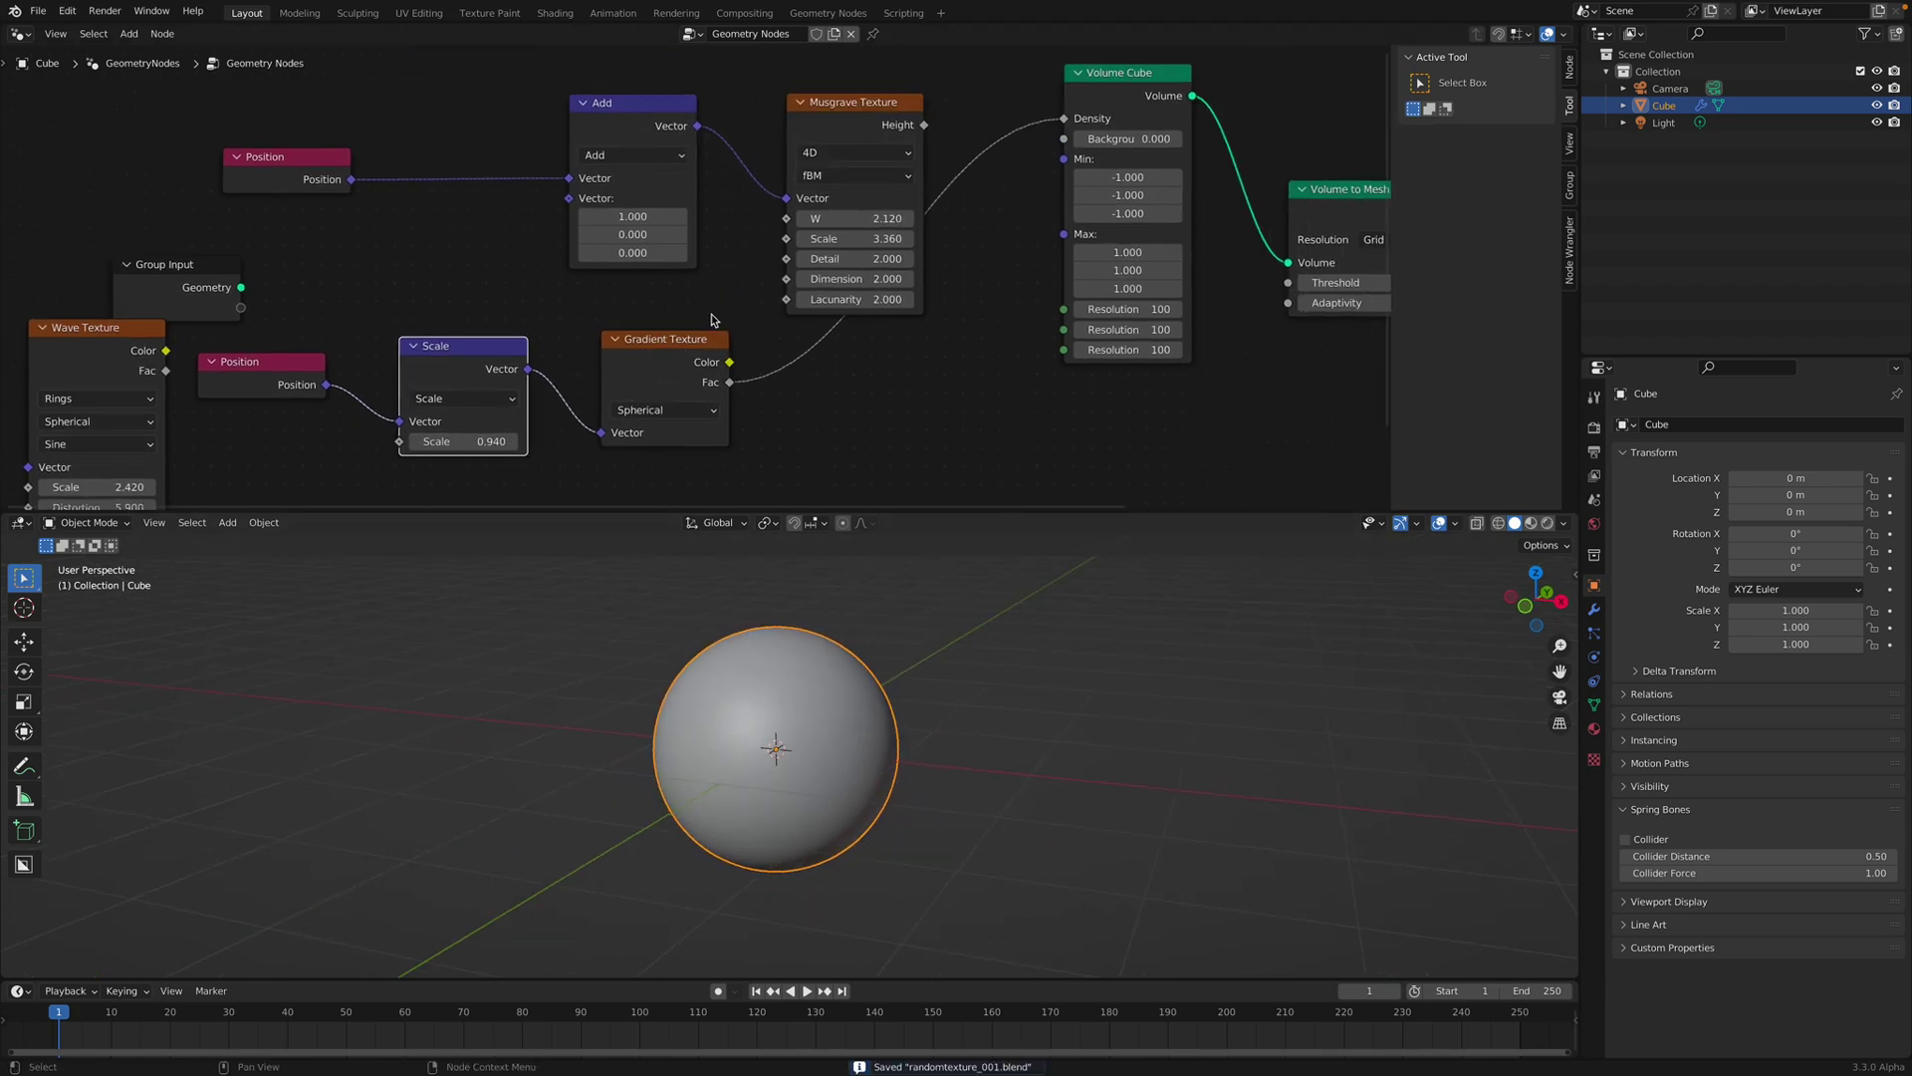
Rearrange the nodes so the Add and Musgrave Texture sit above the lower Position, Scale and Gradient Texture row.
{"action": "scroll", "coordinate": [712, 314], "scroll_direction": "down", "scroll_amount": 1}
{"action": "left_click_drag", "start_coordinate": [644, 127], "coordinate": [532, 64]}
{"action": "left_click_drag", "start_coordinate": [847, 121], "coordinate": [702, 81]}
{"action": "left_click_drag", "start_coordinate": [709, 349], "coordinate": [735, 385]}
{"action": "middle_click_drag", "start_coordinate": [735, 385], "coordinate": [697, 354]}
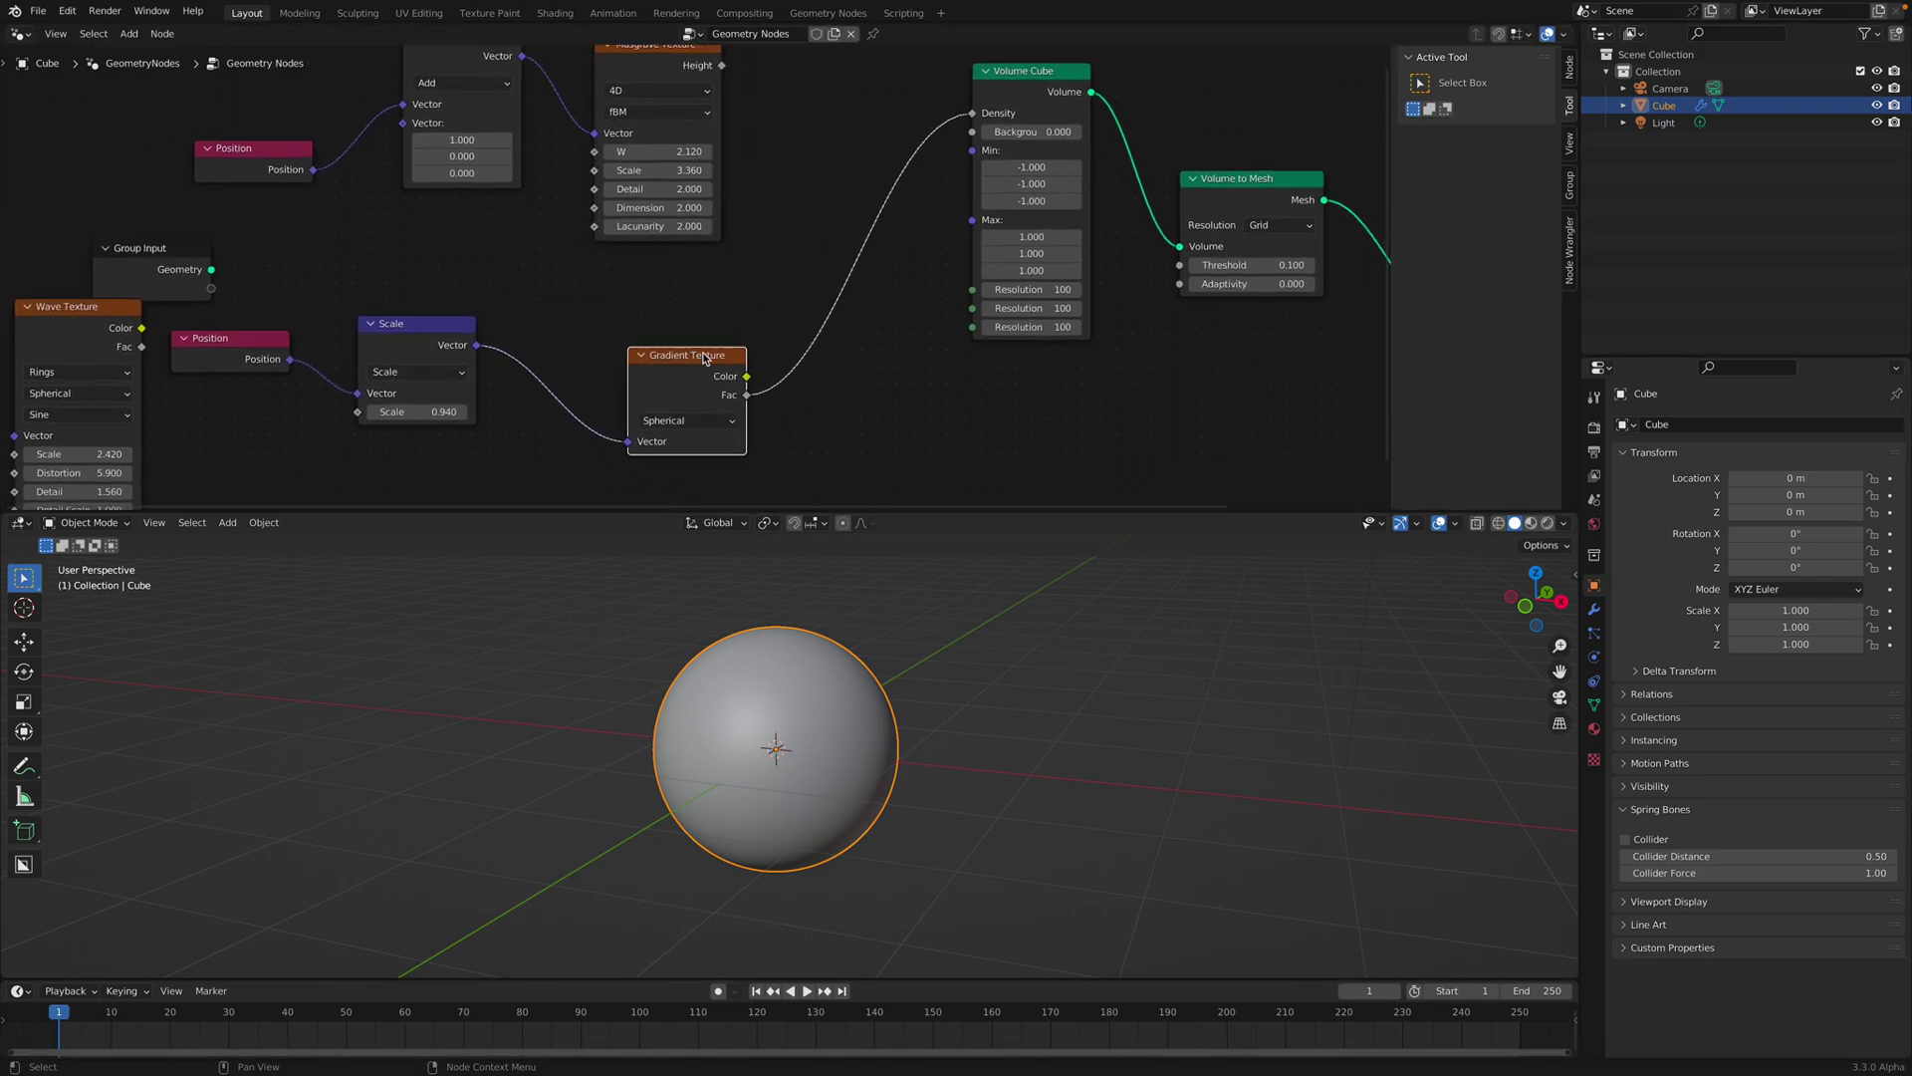
{"action": "left_click_drag", "start_coordinate": [696, 353], "coordinate": [672, 372]}
{"action": "scroll", "coordinate": [546, 316], "scroll_direction": "down", "scroll_amount": 1}
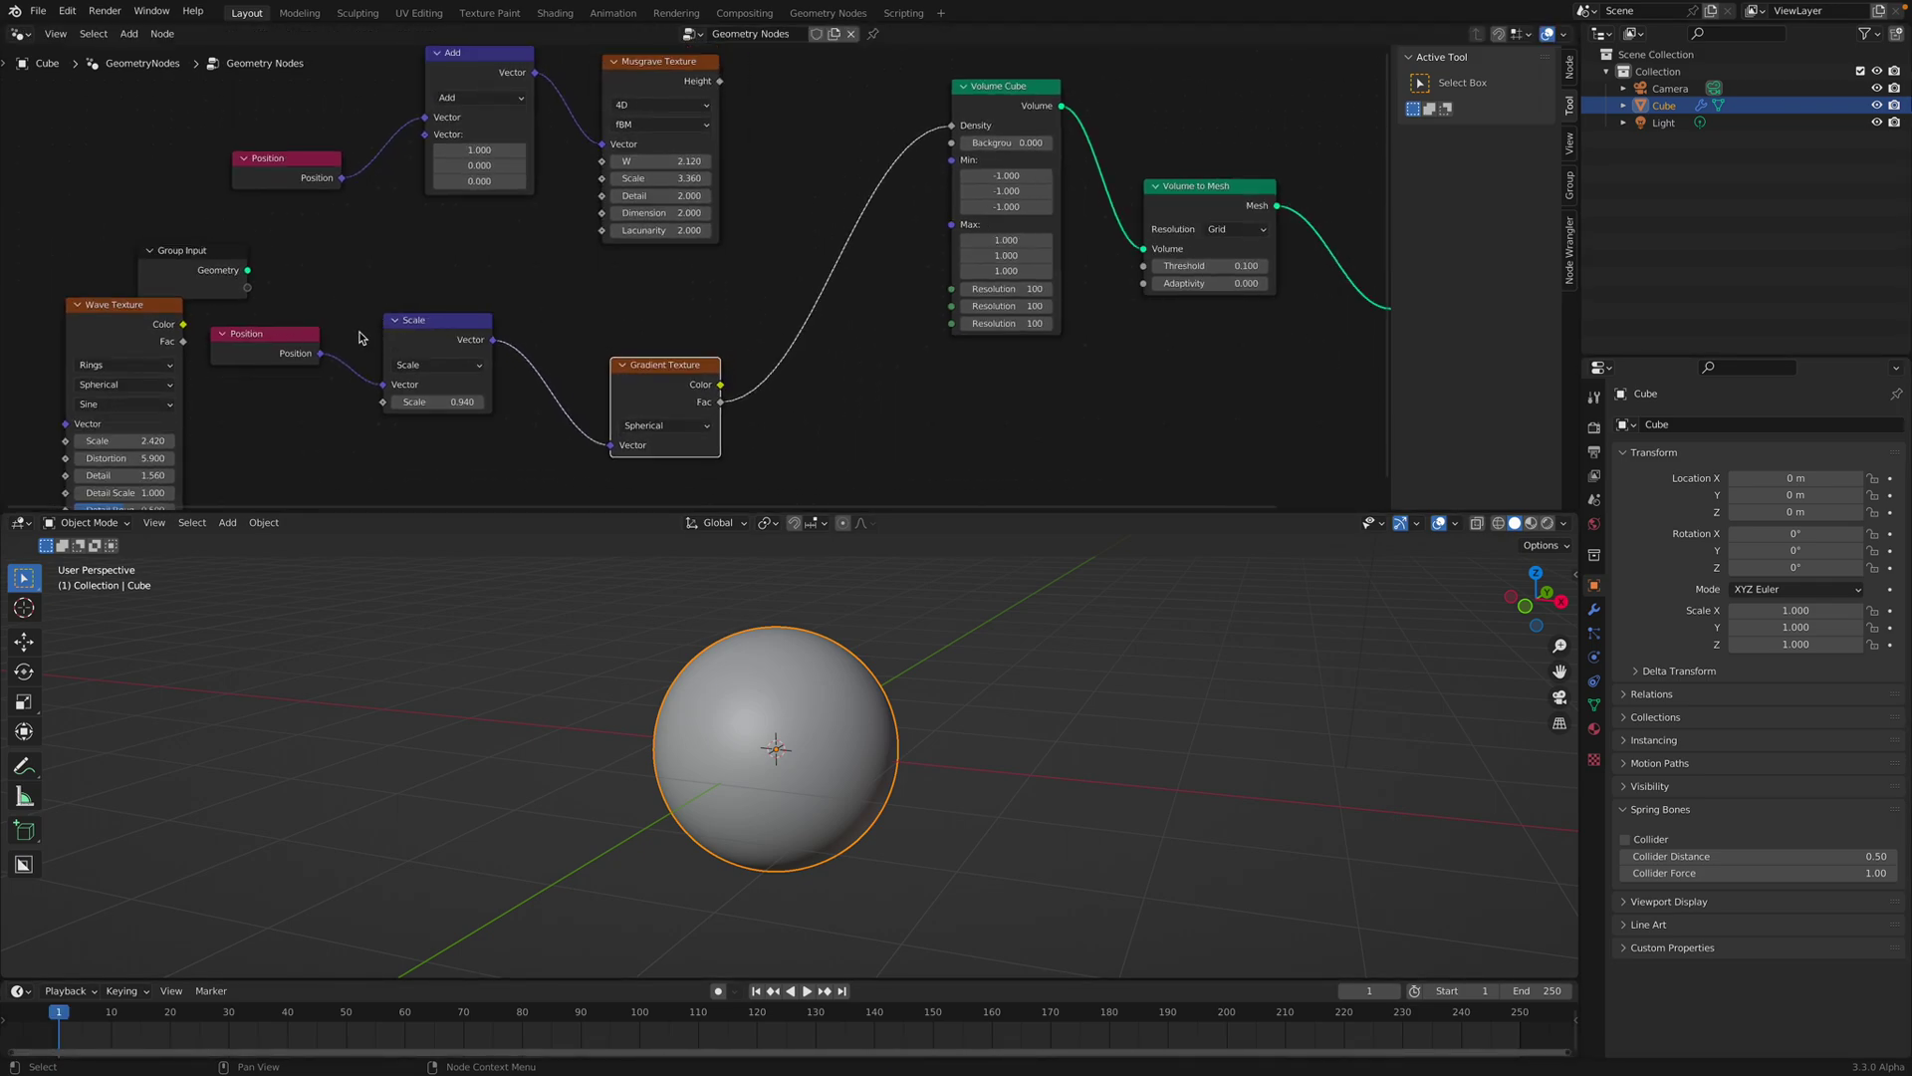
{"action": "left_click_drag", "start_coordinate": [406, 336], "coordinate": [450, 337]}
{"action": "left_click_drag", "start_coordinate": [297, 337], "coordinate": [371, 337]}
{"action": "middle_click_drag", "start_coordinate": [735, 234], "coordinate": [685, 266]}
{"action": "key", "text": "shift+a"}
{"action": "key", "text": "s"}
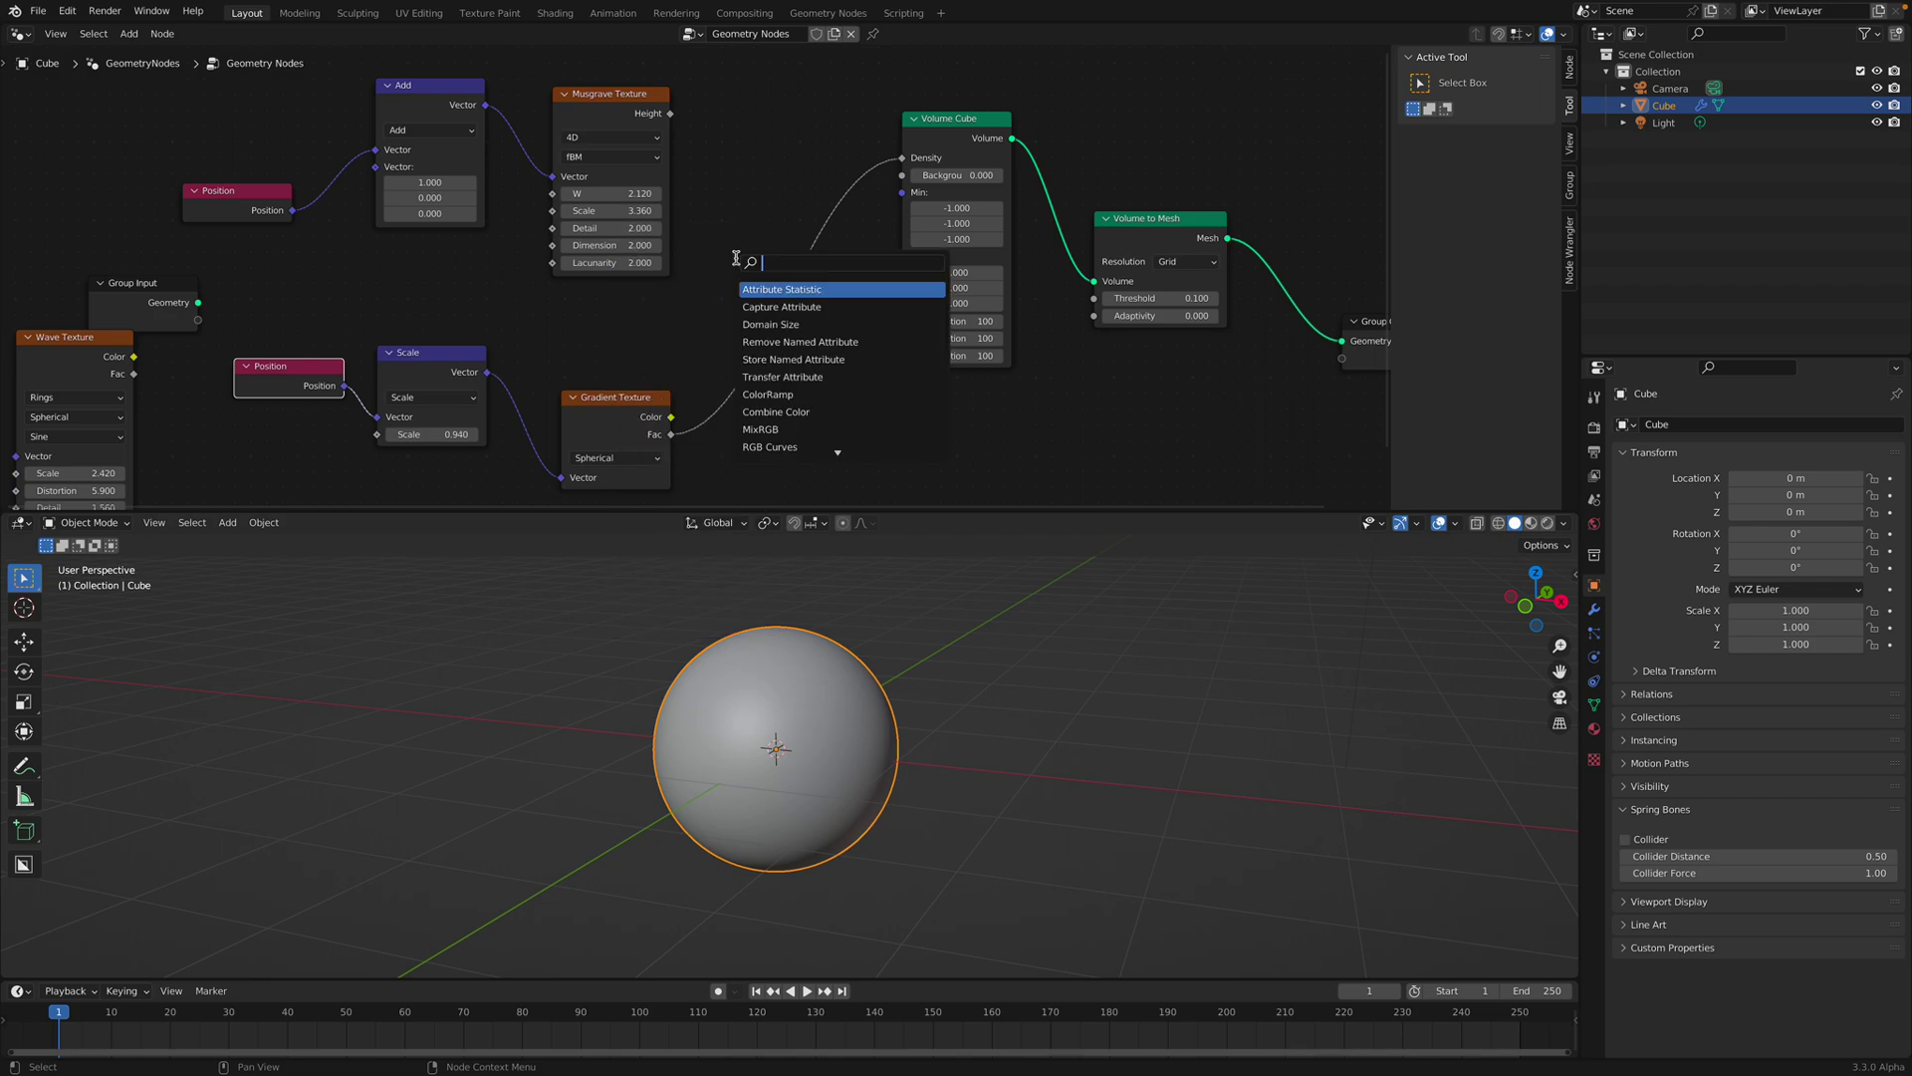
{"action": "key", "text": "Escape"}
Move the Wave Texture node directly below the Gradient Texture.
{"action": "scroll", "coordinate": [479, 361], "scroll_direction": "down", "scroll_amount": 1}
{"action": "middle_click_drag", "start_coordinate": [460, 368], "coordinate": [460, 171]}
{"action": "left_click_drag", "start_coordinate": [155, 167], "coordinate": [673, 332]}
{"action": "scroll", "coordinate": [715, 360], "scroll_direction": "down", "scroll_amount": 2}
{"action": "middle_click_drag", "start_coordinate": [717, 362], "coordinate": [654, 473]}
{"action": "scroll", "coordinate": [657, 463], "scroll_direction": "up", "scroll_amount": 2}
Insert a Math node between the Gradient Texture's Fac output and the Volume Cube's Density.
{"action": "key", "text": "shift+a"}
{"action": "left_click", "coordinate": [695, 377]}
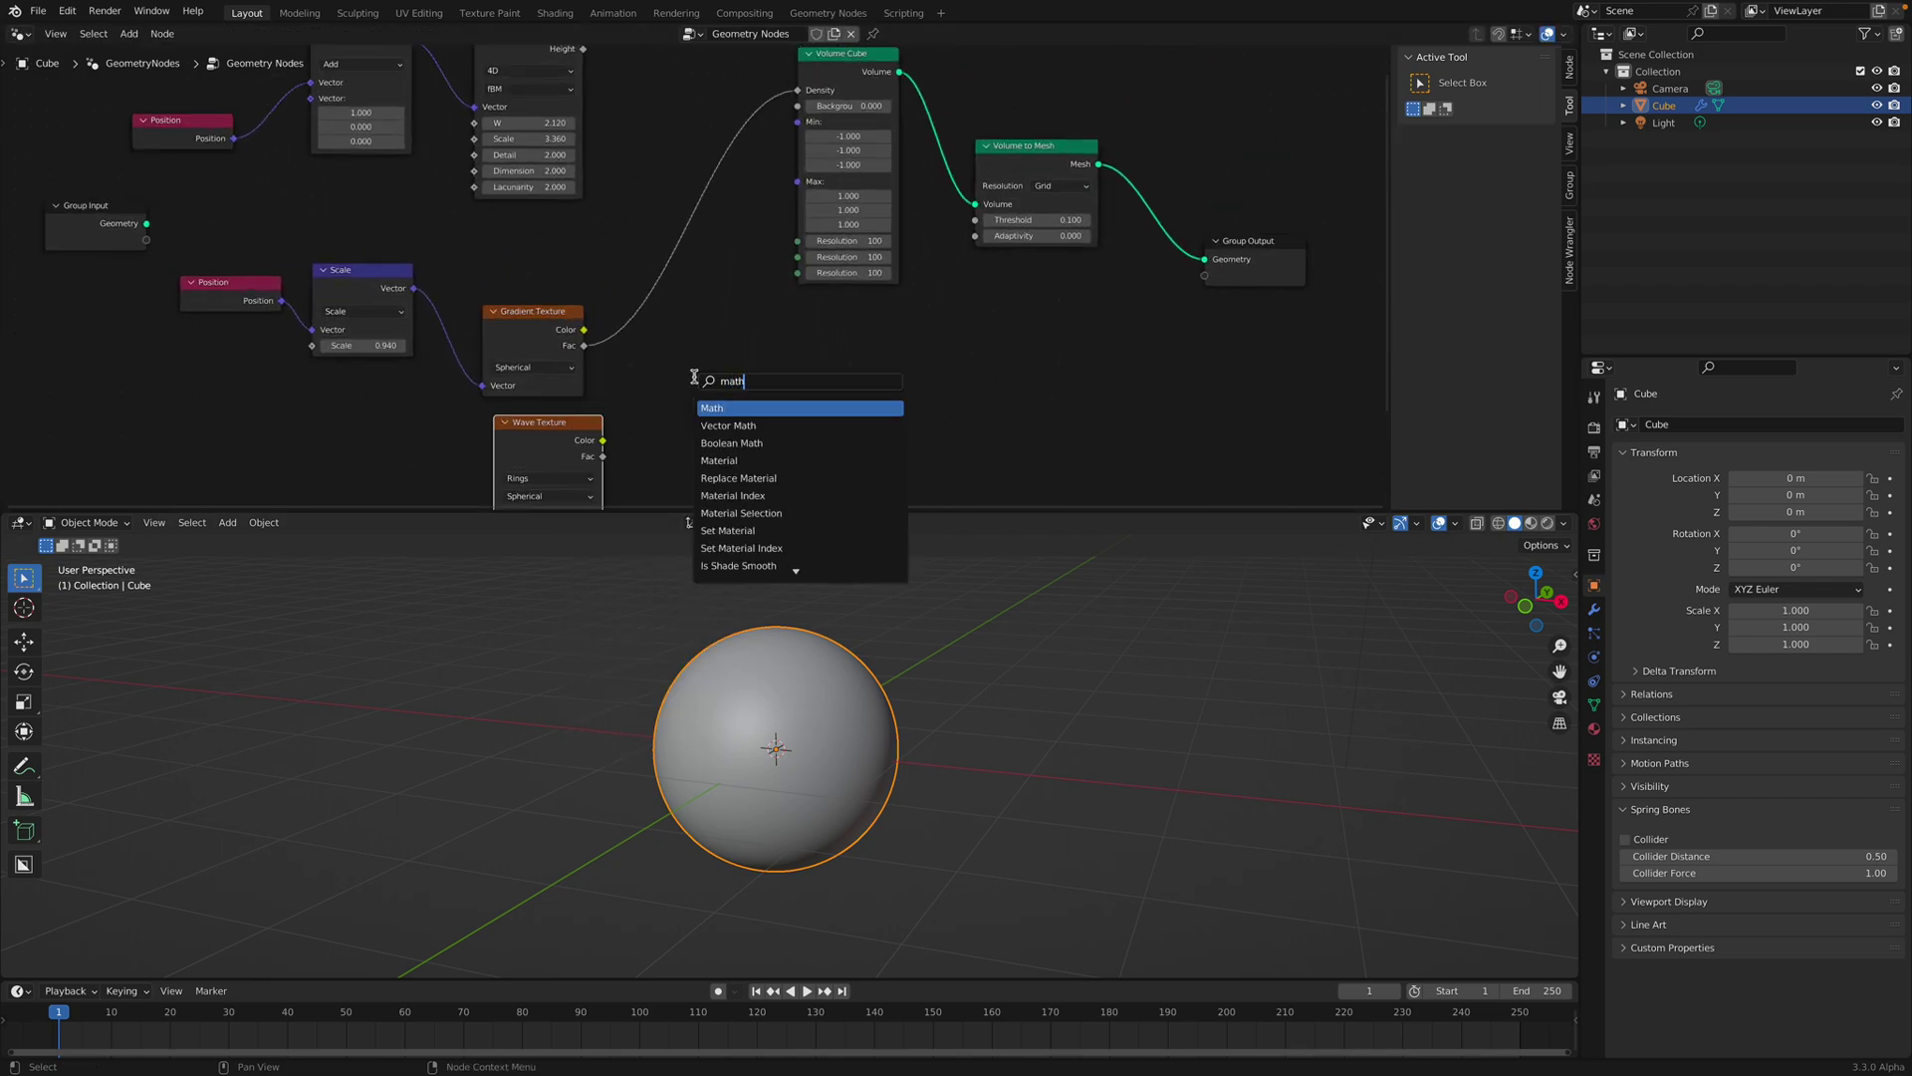
{"action": "left_click", "coordinate": [738, 409]}
{"action": "left_click", "coordinate": [690, 332]}
Connect the Wave Texture's Fac output to the Math node's second Value input, and save the file.
{"action": "middle_click_drag", "start_coordinate": [661, 384], "coordinate": [685, 350]}
{"action": "left_click_drag", "start_coordinate": [600, 394], "coordinate": [589, 390]}
{"action": "left_click_drag", "start_coordinate": [616, 420], "coordinate": [667, 370]}
{"action": "middle_click_drag", "start_coordinate": [697, 379], "coordinate": [716, 331]}
{"action": "middle_click_drag", "start_coordinate": [816, 738], "coordinate": [699, 737]}
{"action": "key", "text": "ctrl+s"}
Switch the Math node from Add to Multiply and shift the Gradient Texture slightly up, away from the Wave Texture.
{"action": "left_click", "coordinate": [715, 259]}
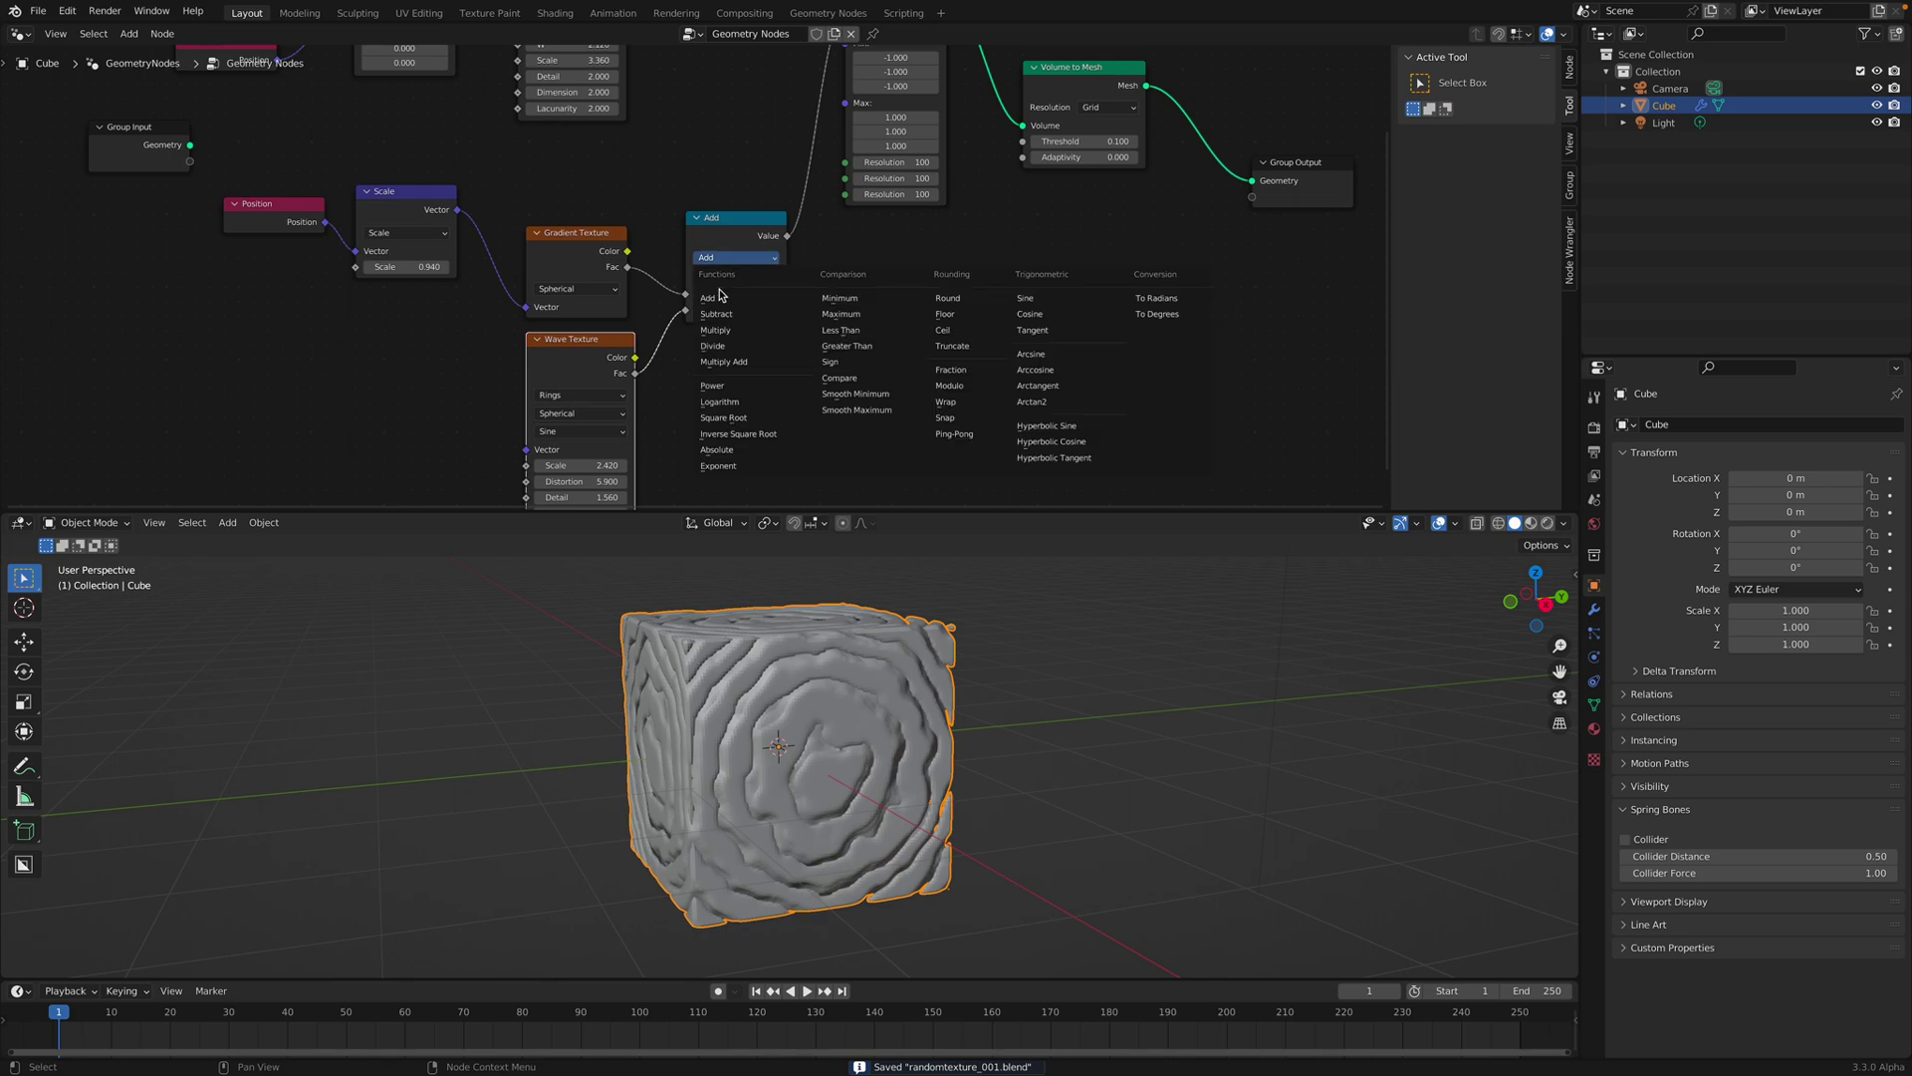
{"action": "left_click", "coordinate": [732, 331]}
{"action": "middle_click_drag", "start_coordinate": [757, 717], "coordinate": [712, 687]}
{"action": "middle_click_drag", "start_coordinate": [702, 418], "coordinate": [694, 406]}
{"action": "scroll", "coordinate": [694, 406], "scroll_direction": "up", "scroll_amount": 1}
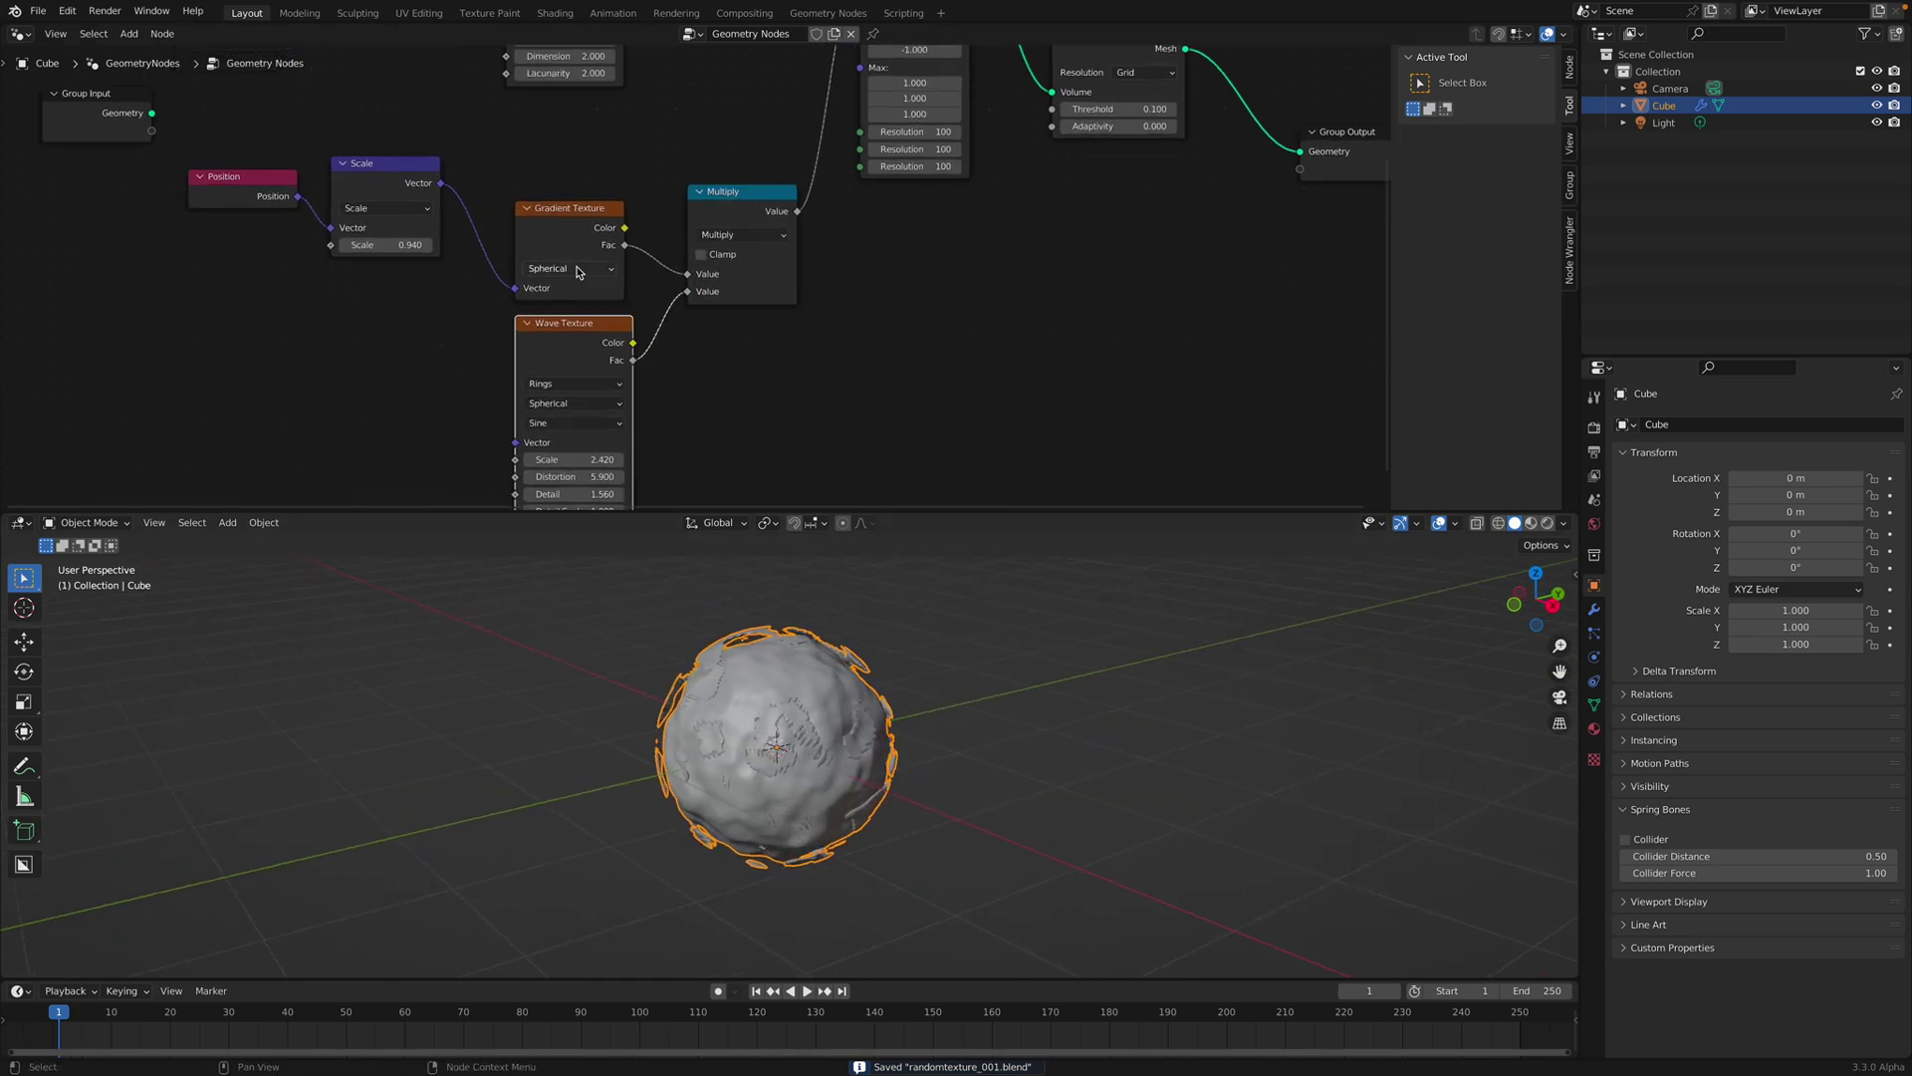
{"action": "left_click_drag", "start_coordinate": [592, 254], "coordinate": [588, 232]}
Change the Wave Texture's type to Bands and set its Scale to 2.460.
{"action": "middle_click_drag", "start_coordinate": [594, 231], "coordinate": [603, 158]}
{"action": "left_click", "coordinate": [589, 315]}
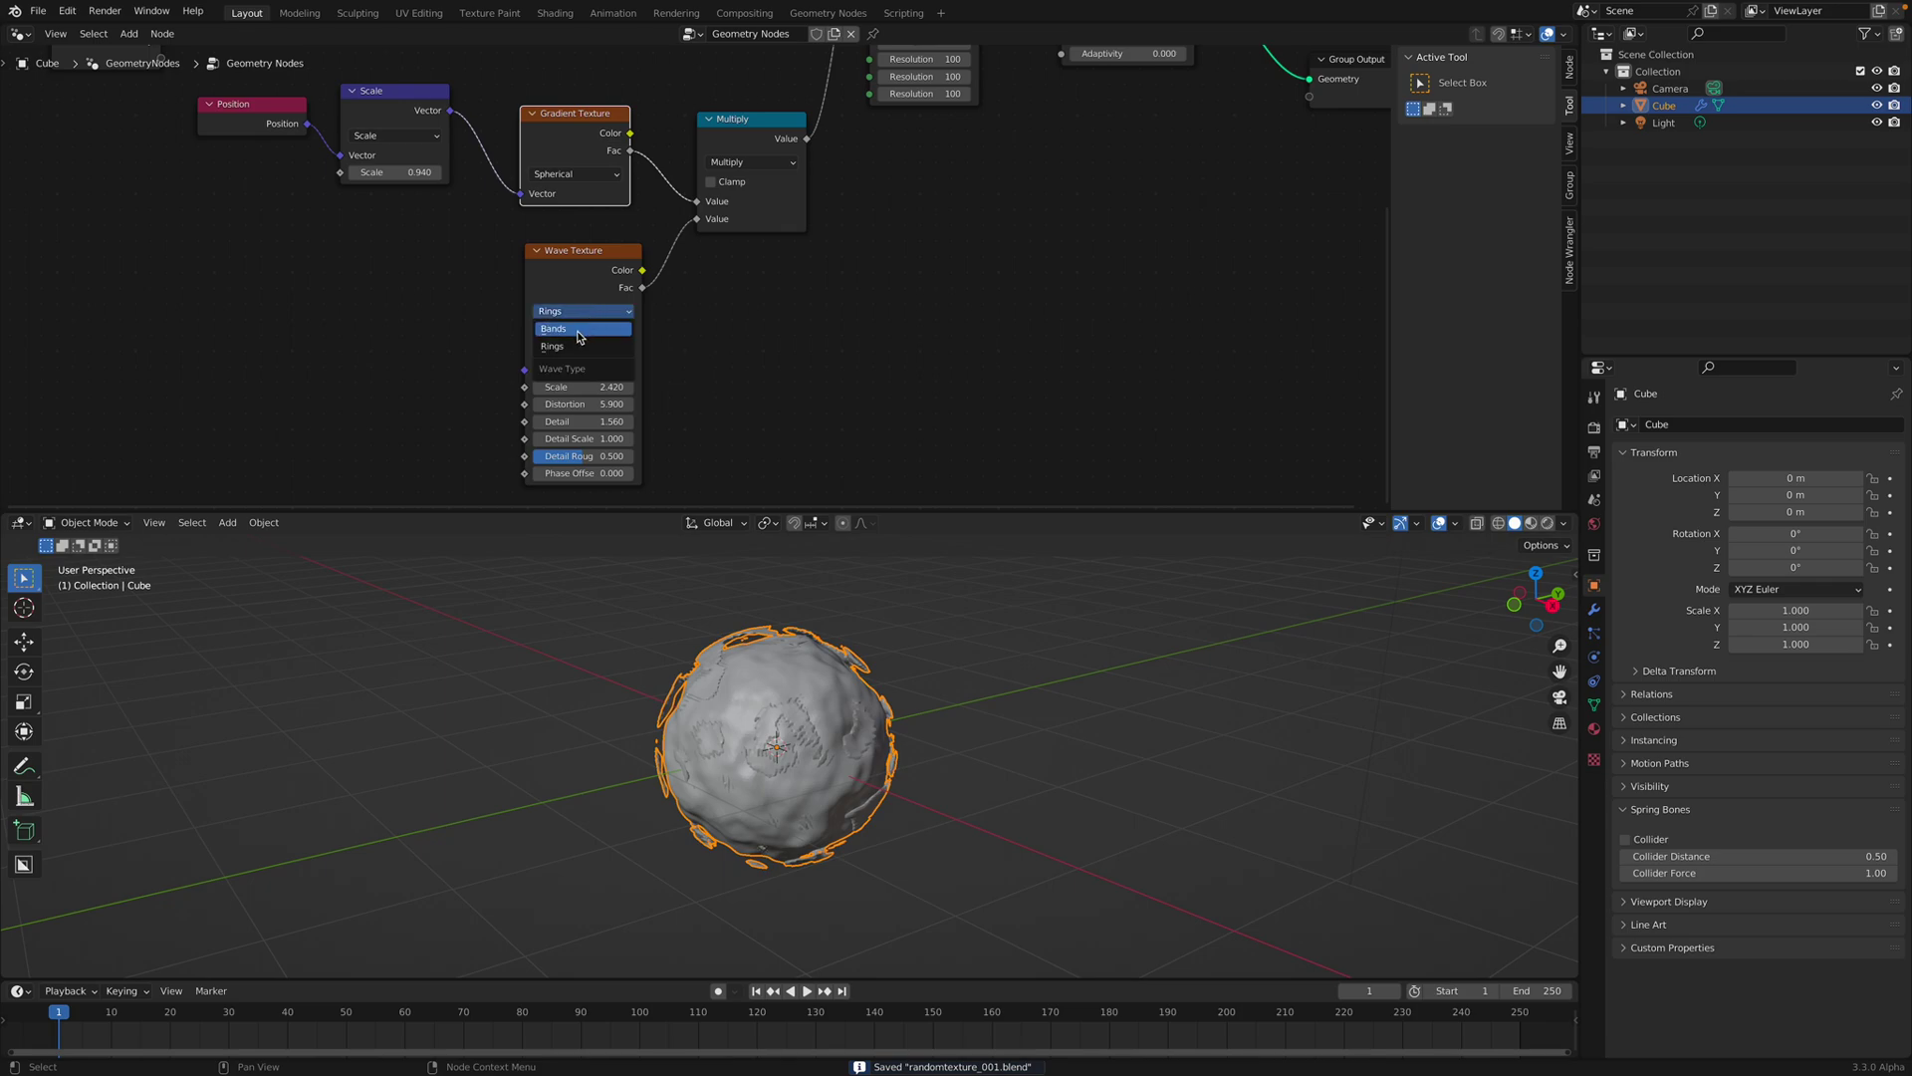
{"action": "left_click", "coordinate": [579, 329]}
{"action": "middle_click_drag", "start_coordinate": [876, 687], "coordinate": [847, 578]}
{"action": "mouse_move", "coordinate": [593, 388]}
{"action": "left_mouse_down", "text": "shift"}
{"action": "mouse_move", "coordinate": [561, 389]}
{"action": "mouse_move", "coordinate": [608, 389]}
{"action": "left_mouse_up", "text": "shift"}
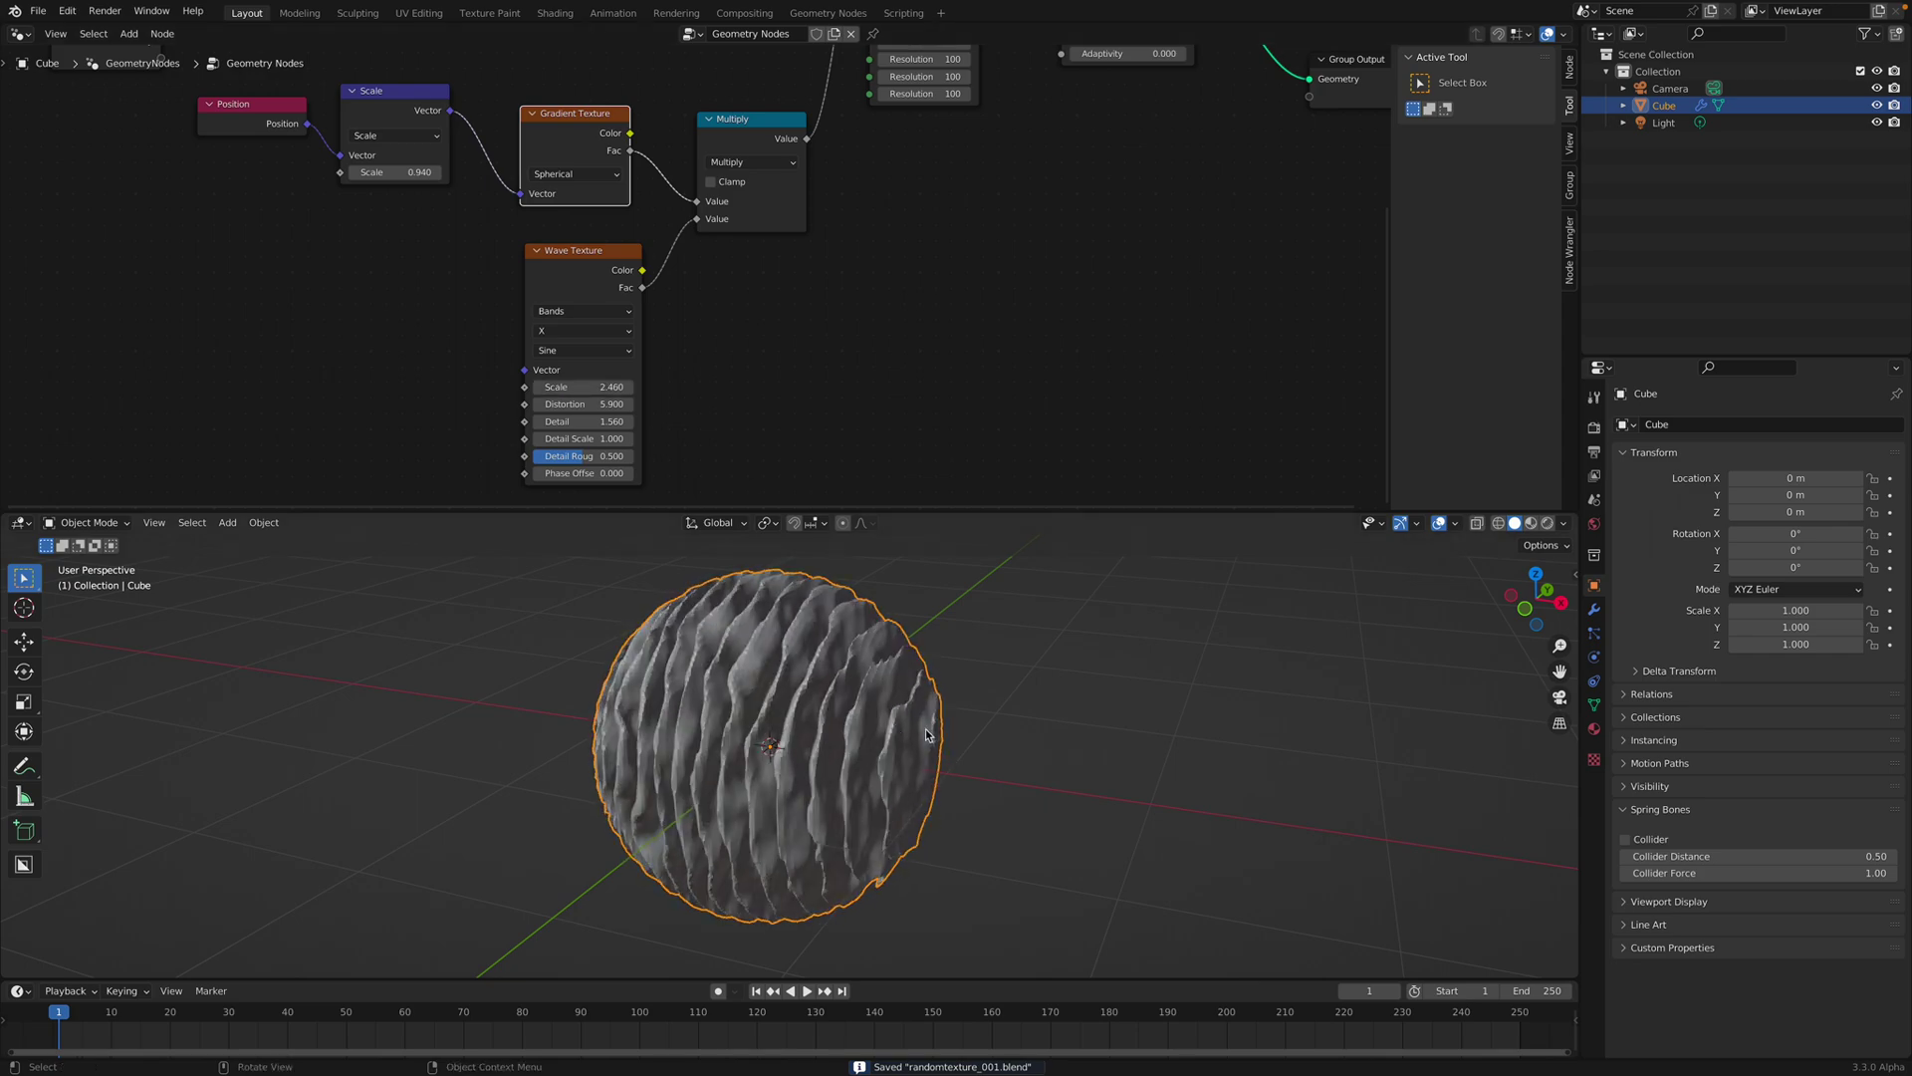
{"action": "middle_click_drag", "start_coordinate": [890, 725], "coordinate": [847, 744]}
Insert a Set Shade Smooth node between Volume to Mesh and Group Output, tidy the Group Output's position, and save the file.
{"action": "middle_click_drag", "start_coordinate": [970, 277], "coordinate": [563, 583]}
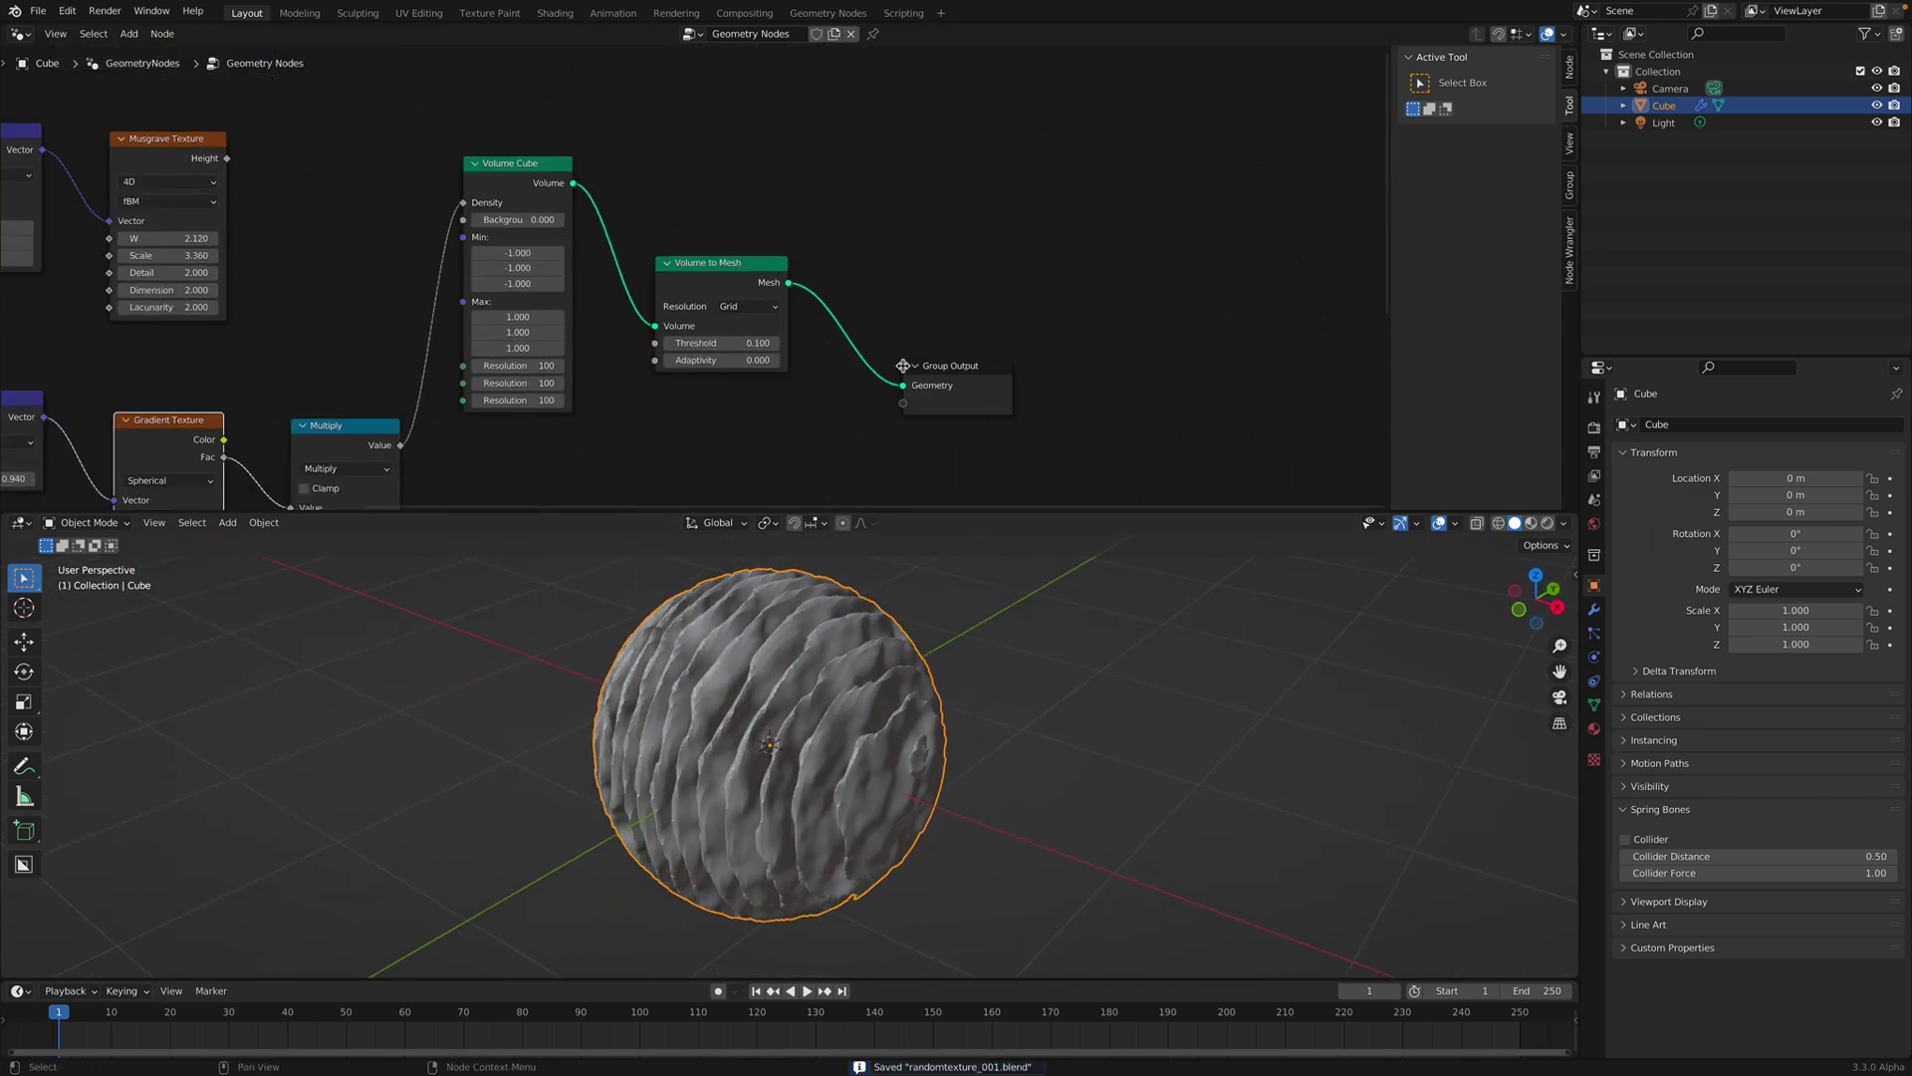
{"action": "left_click_drag", "start_coordinate": [917, 367], "coordinate": [971, 376]}
{"action": "key", "text": "shift+a"}
{"action": "left_click", "coordinate": [871, 310]}
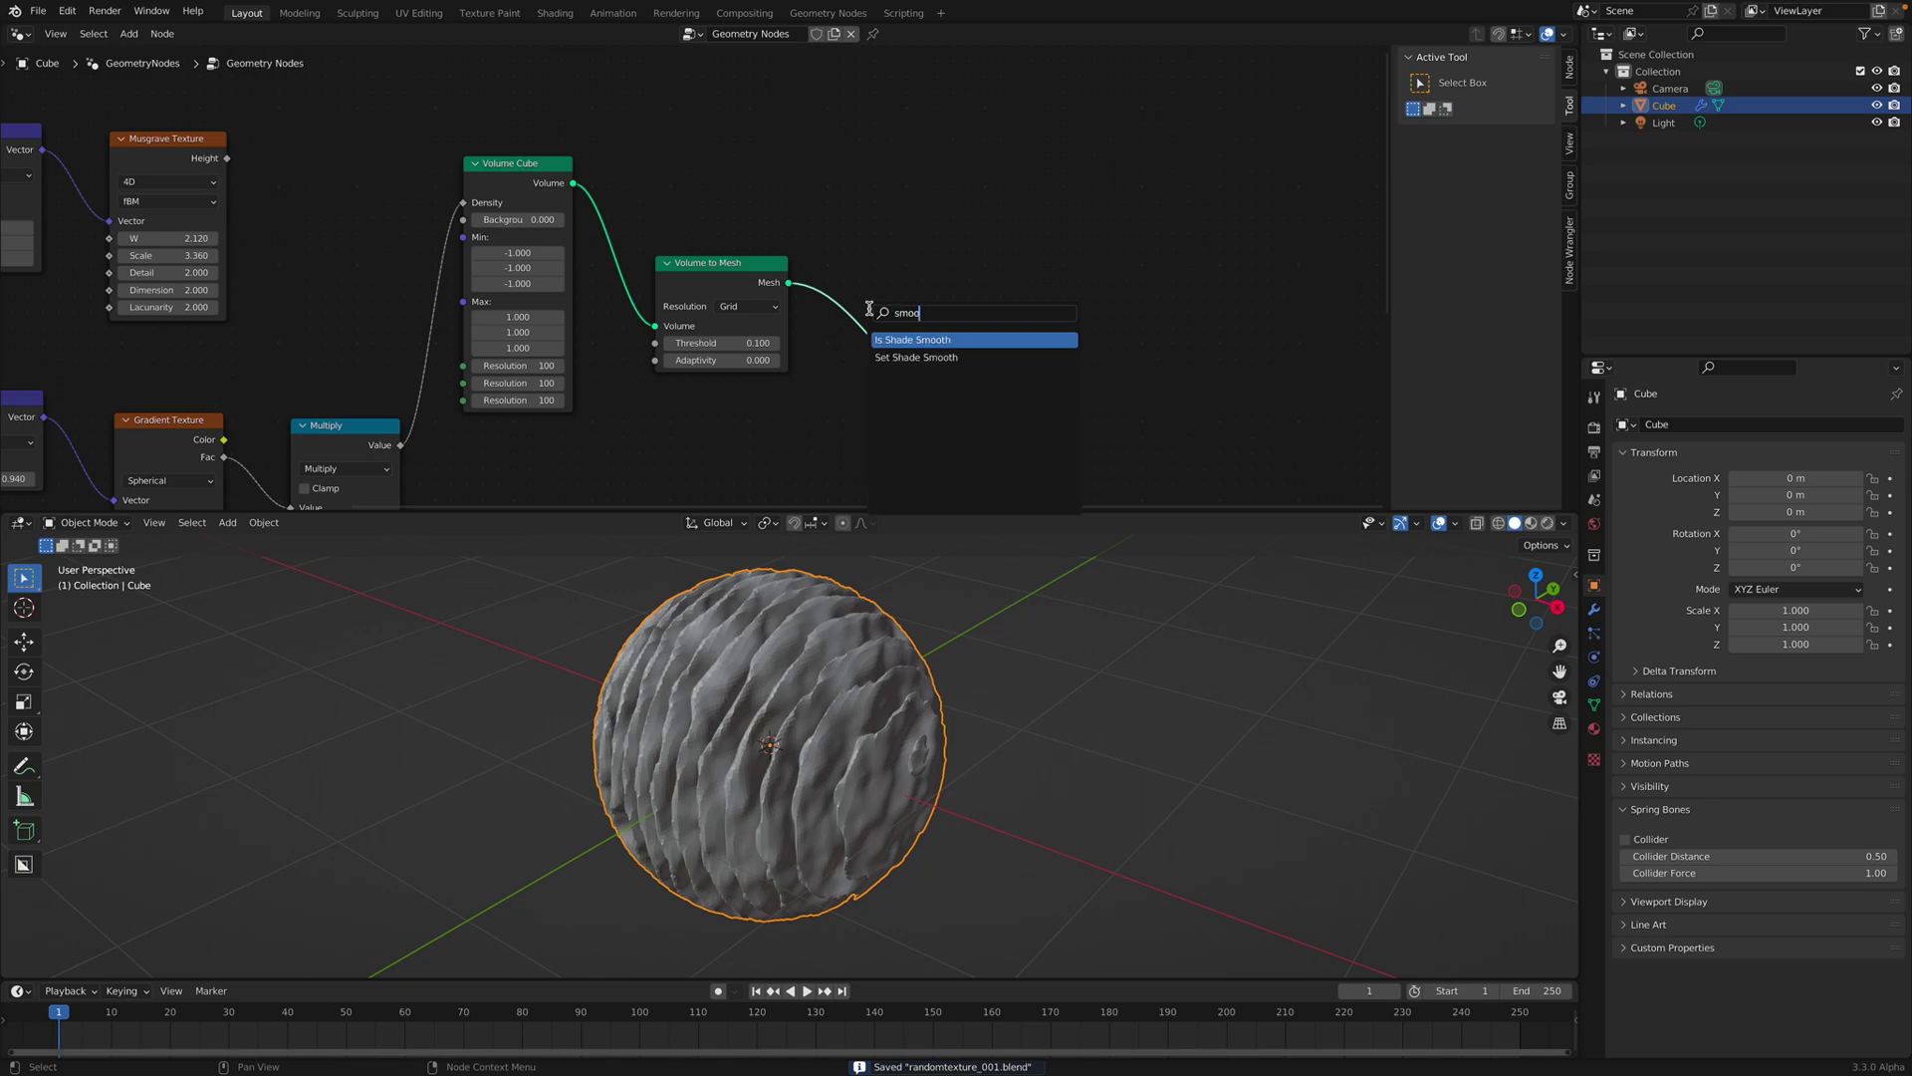
{"action": "type", "text": "smoo"}
{"action": "left_click", "coordinate": [917, 357]}
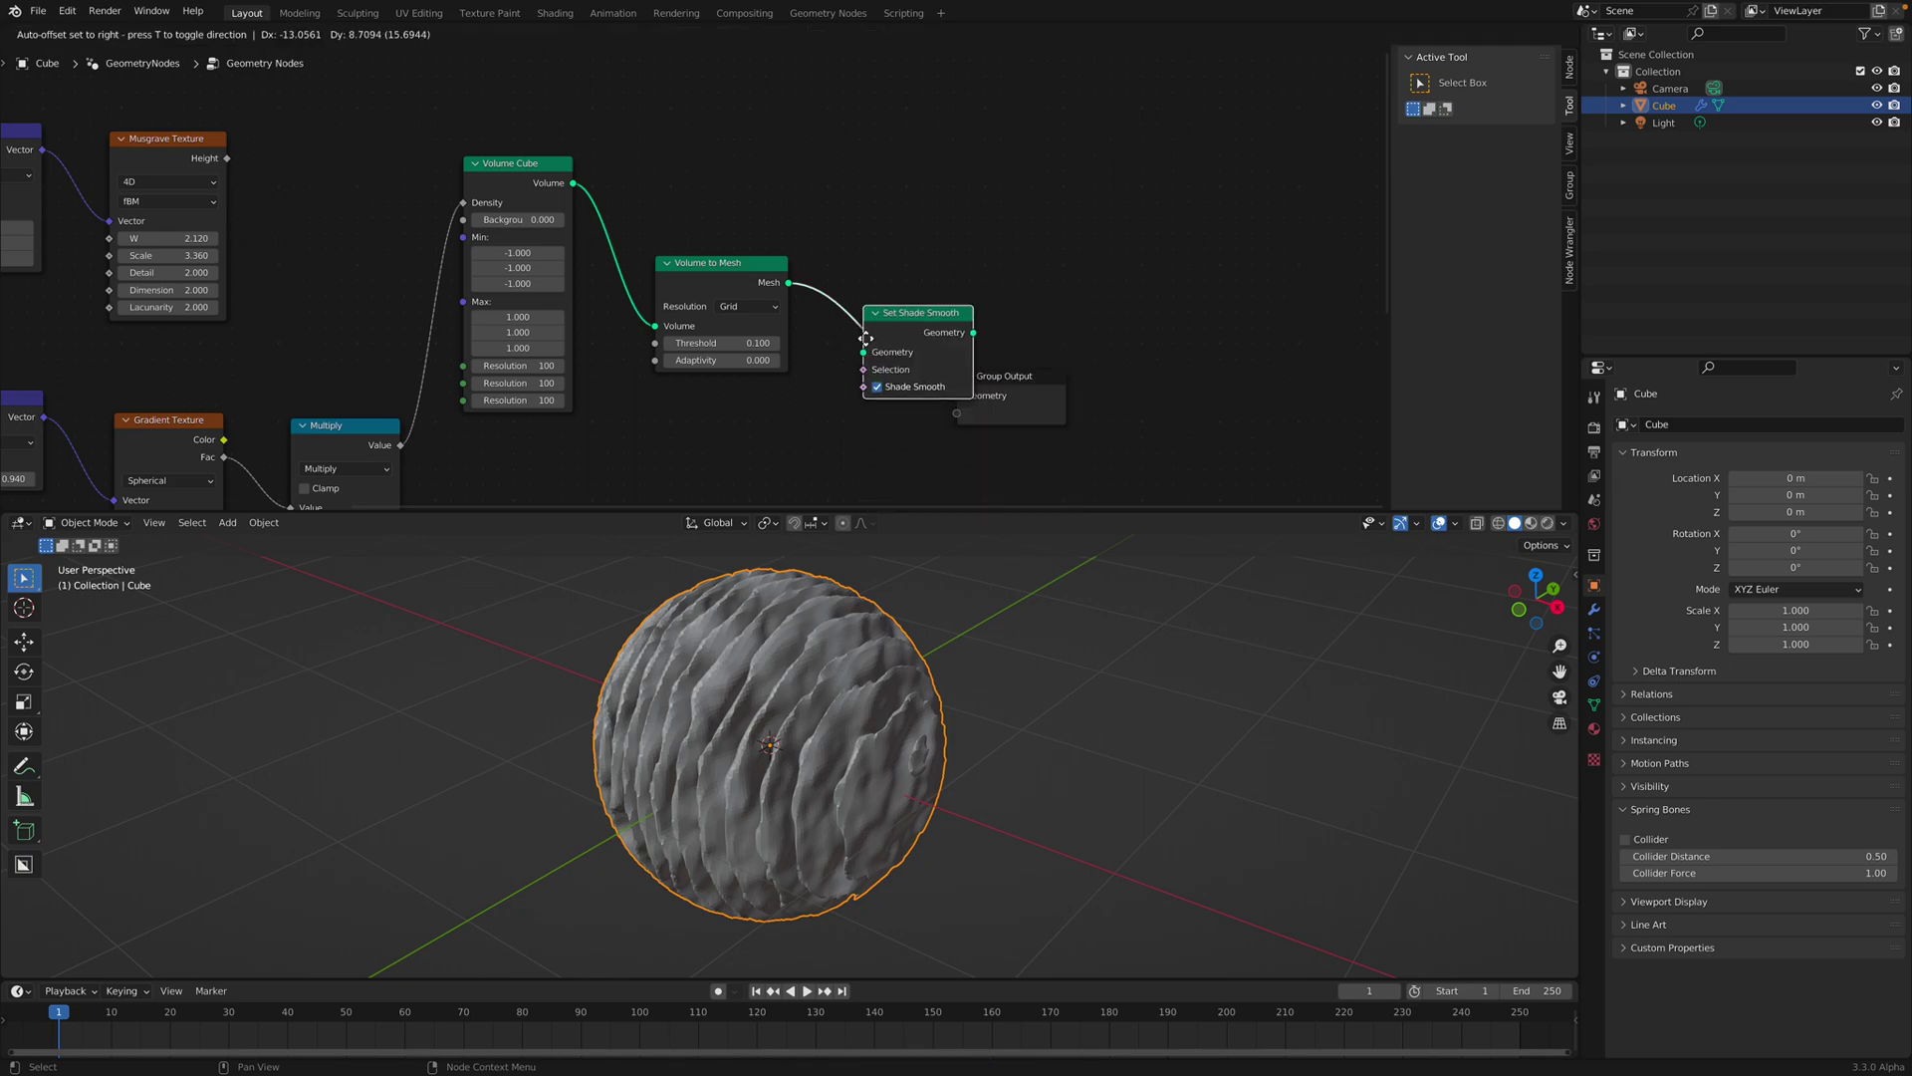
{"action": "left_click", "coordinate": [911, 329]}
{"action": "mouse_move", "coordinate": [931, 669]}
{"action": "middle_mouse_down"}
{"action": "mouse_move", "coordinate": [1093, 703]}
{"action": "mouse_move", "coordinate": [934, 652]}
{"action": "middle_mouse_up"}
{"action": "key", "text": "ctrl+s"}
{"action": "left_click_drag", "start_coordinate": [1077, 383], "coordinate": [1033, 365]}
{"action": "middle_click_drag", "start_coordinate": [877, 670], "coordinate": [951, 667]}
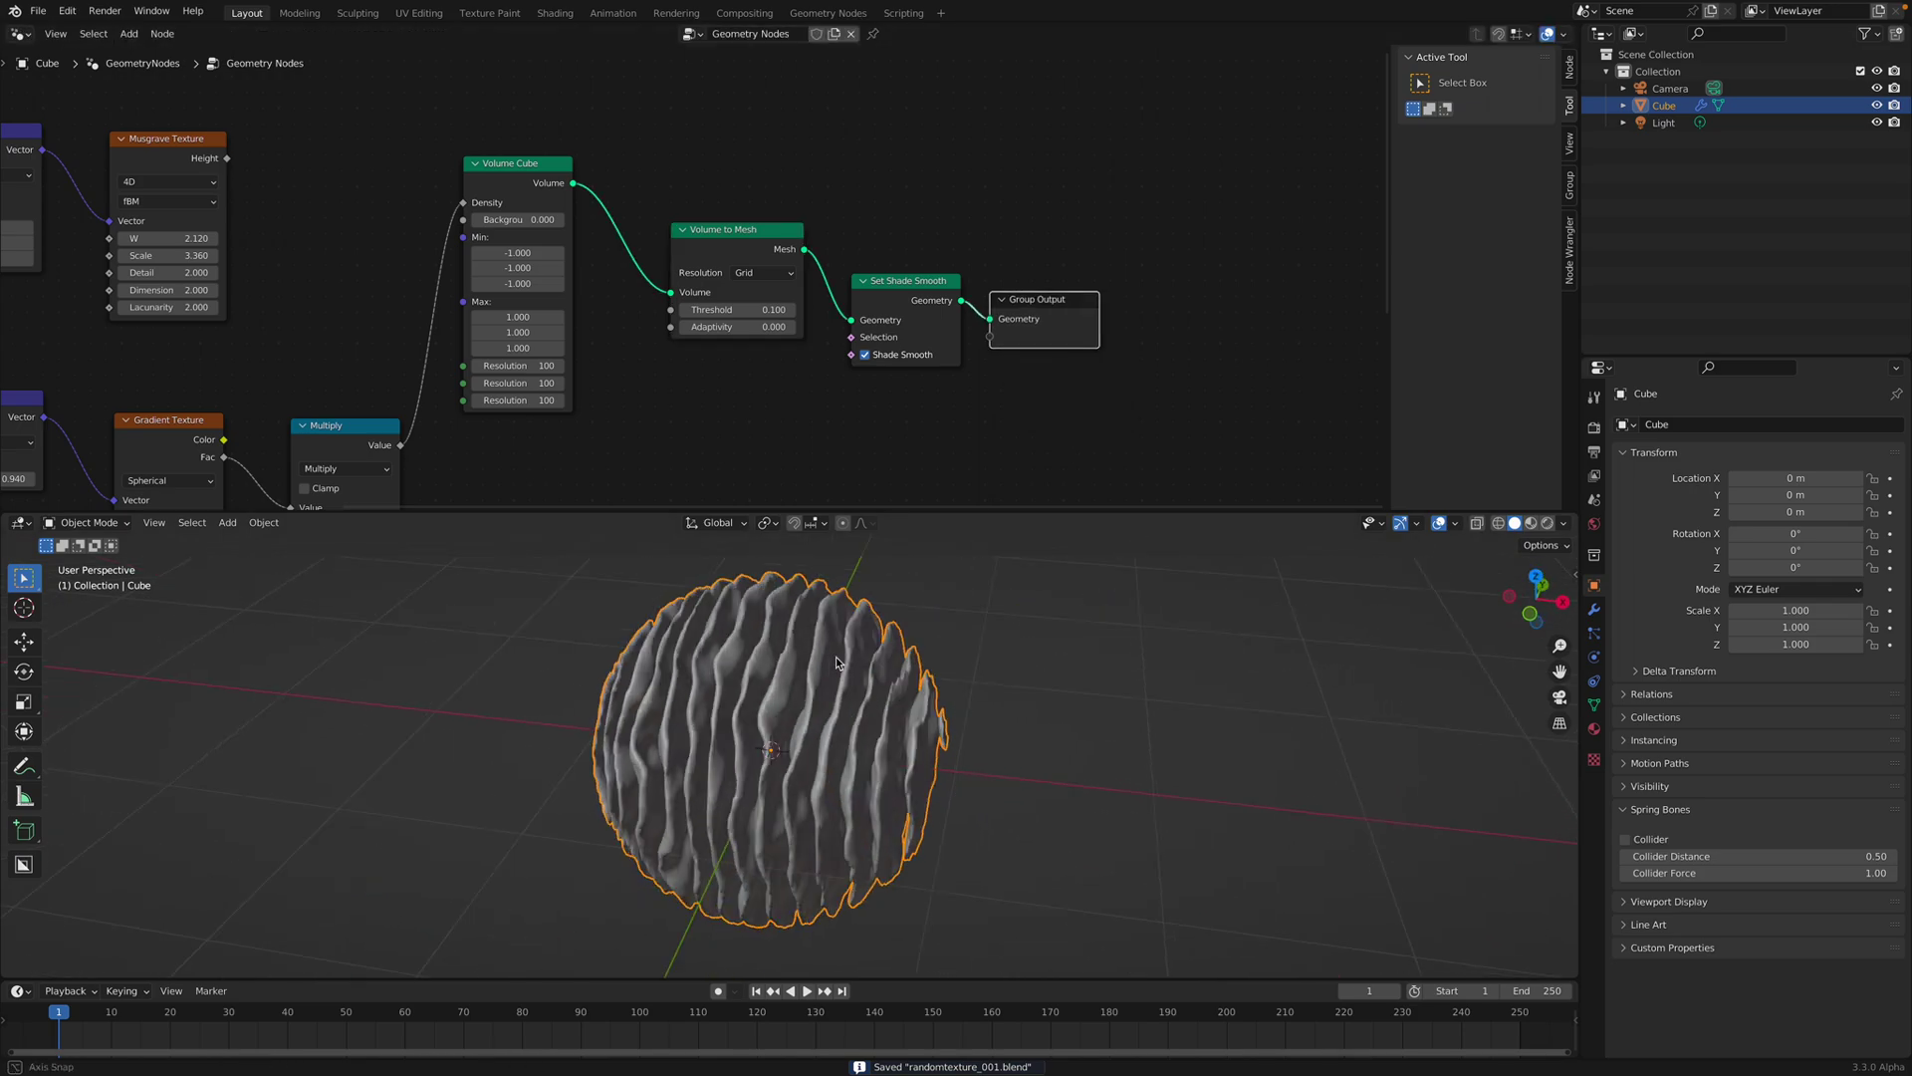
Try the Y direction for the Wave Texture's bands and inspect the sphere.
{"action": "middle_click_drag", "start_coordinate": [739, 468], "coordinate": [883, 358]}
{"action": "scroll", "coordinate": [884, 359], "scroll_direction": "down", "scroll_amount": 2}
{"action": "middle_click_drag", "start_coordinate": [902, 837], "coordinate": [795, 796]}
{"action": "middle_click_drag", "start_coordinate": [705, 392], "coordinate": [872, 361]}
{"action": "scroll", "coordinate": [700, 298], "scroll_direction": "up", "scroll_amount": 2}
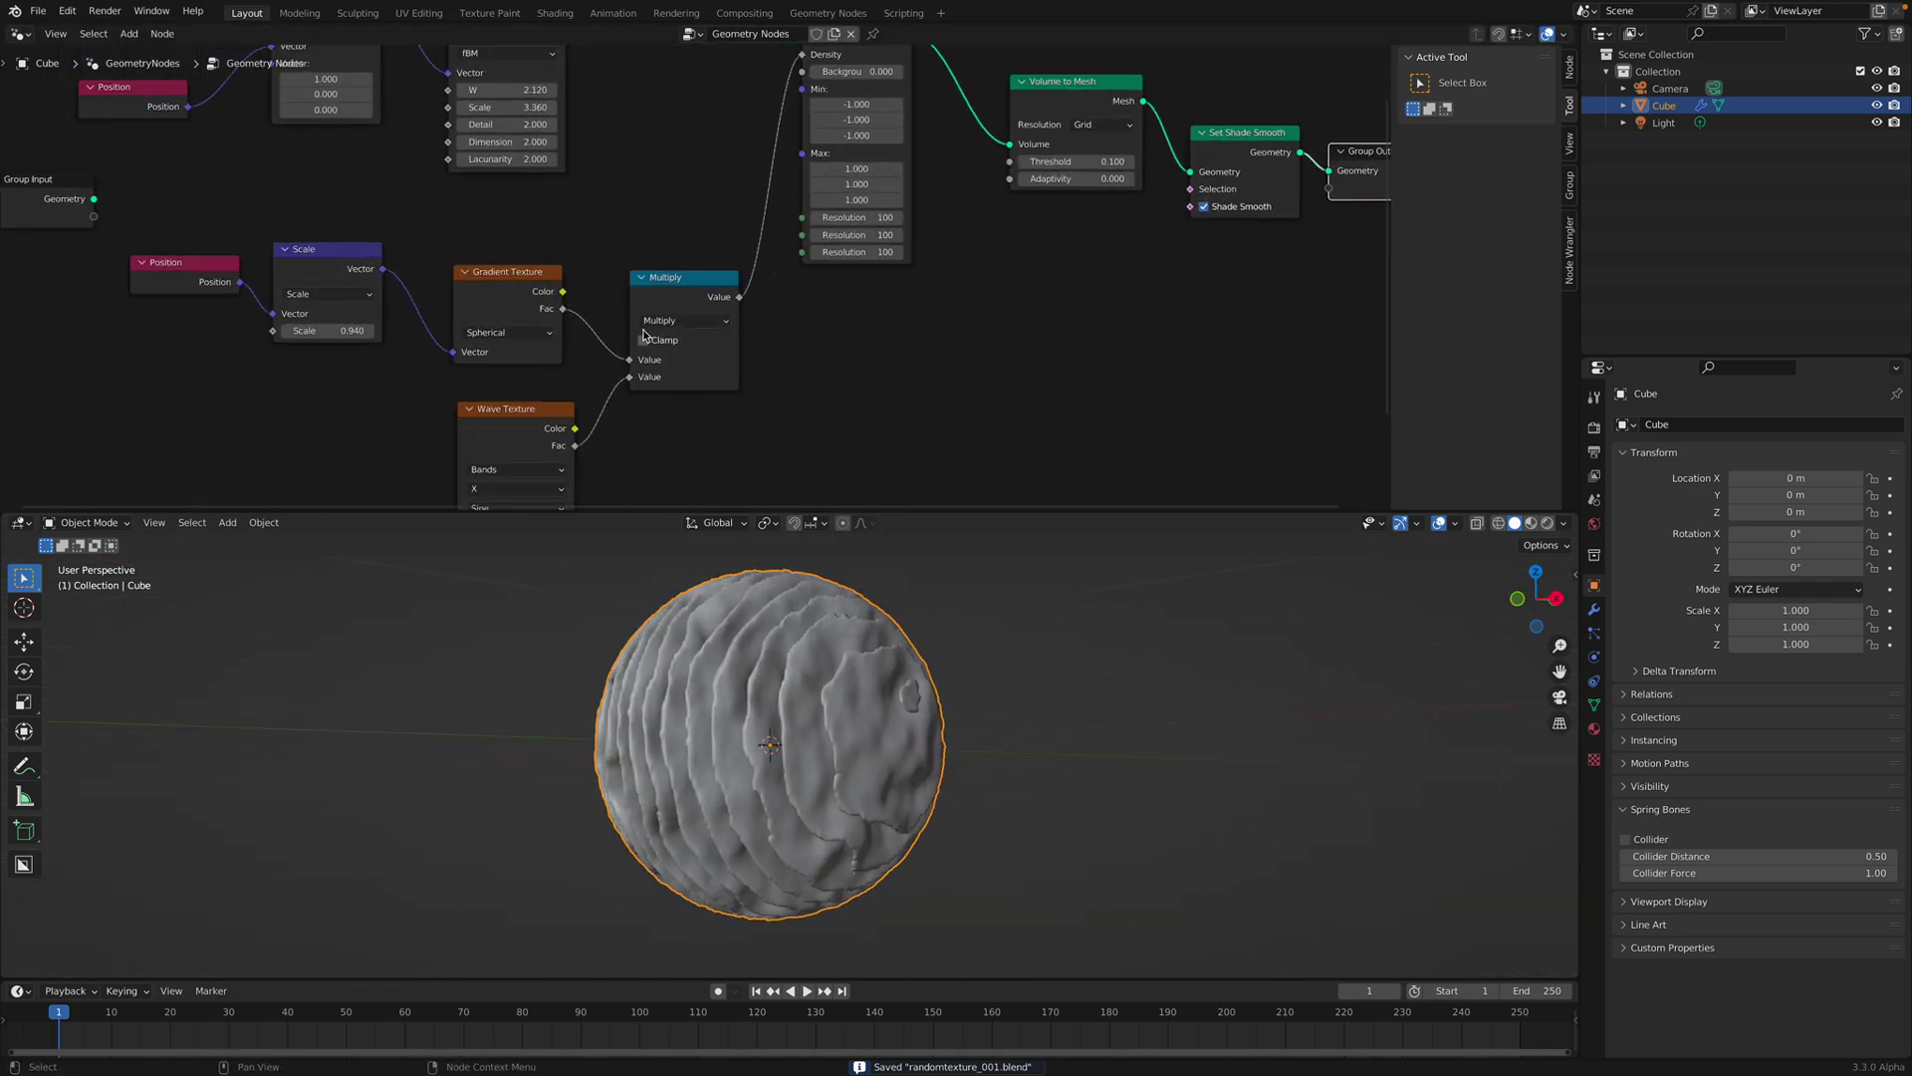
{"action": "middle_click_drag", "start_coordinate": [617, 429], "coordinate": [627, 292]}
{"action": "left_click", "coordinate": [526, 355]}
{"action": "left_click", "coordinate": [534, 391]}
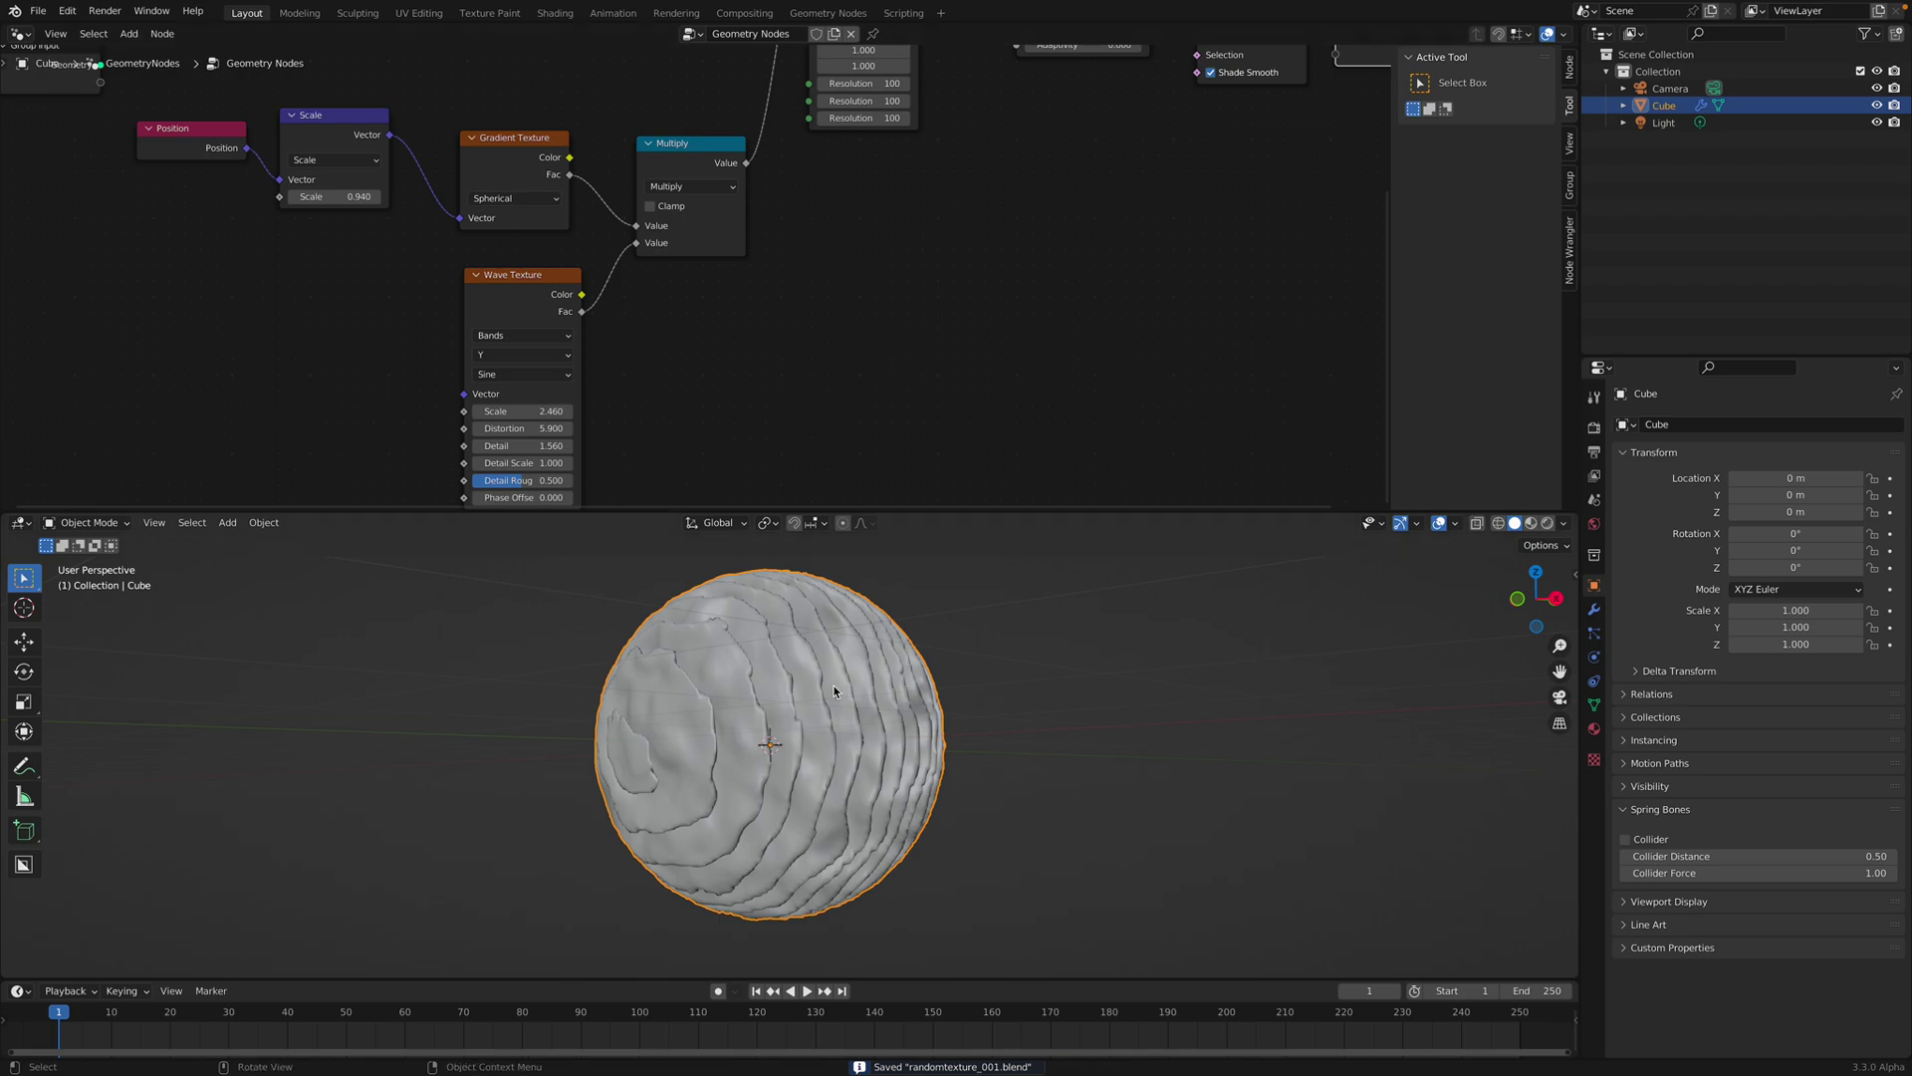
{"action": "middle_click_drag", "start_coordinate": [835, 690], "coordinate": [846, 697]}
Change the Wave Texture's band direction to Z and set its Scale to 3.820.
{"action": "left_click", "coordinate": [525, 356]}
{"action": "left_click", "coordinate": [542, 409]}
{"action": "middle_click_drag", "start_coordinate": [688, 618], "coordinate": [689, 333]}
{"action": "scroll", "coordinate": [677, 339], "scroll_direction": "up", "scroll_amount": 2}
{"action": "mouse_move", "coordinate": [544, 360]}
{"action": "left_mouse_down", "text": "shift"}
{"action": "mouse_move", "coordinate": [618, 359]}
{"action": "mouse_move", "coordinate": [541, 380]}
{"action": "left_mouse_up", "text": "shift"}
Reset the Wave Texture's Distortion to 0 for comparison and raise it to 4.220.
{"action": "left_click", "coordinate": [540, 383]}
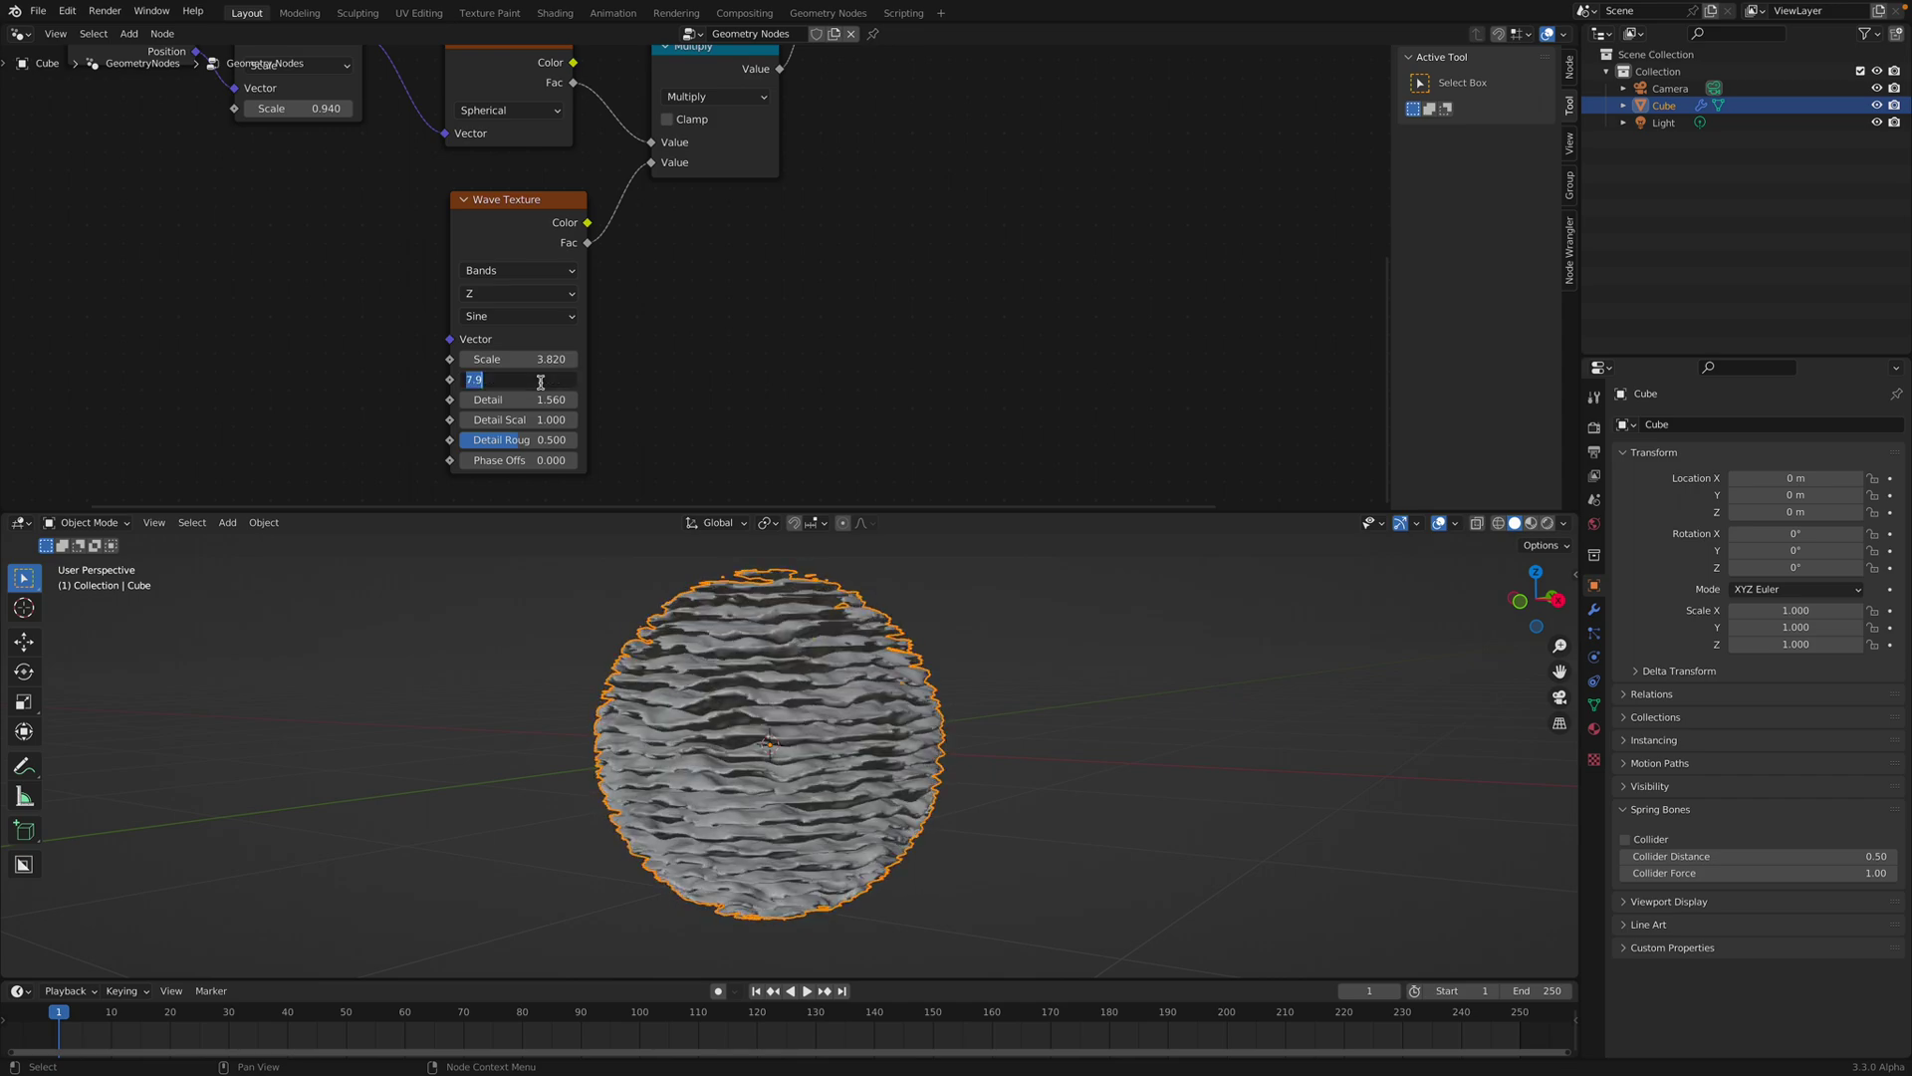
{"action": "type", "text": "0"}
{"action": "key", "text": "Return"}
{"action": "middle_click_drag", "start_coordinate": [666, 642], "coordinate": [669, 662]}
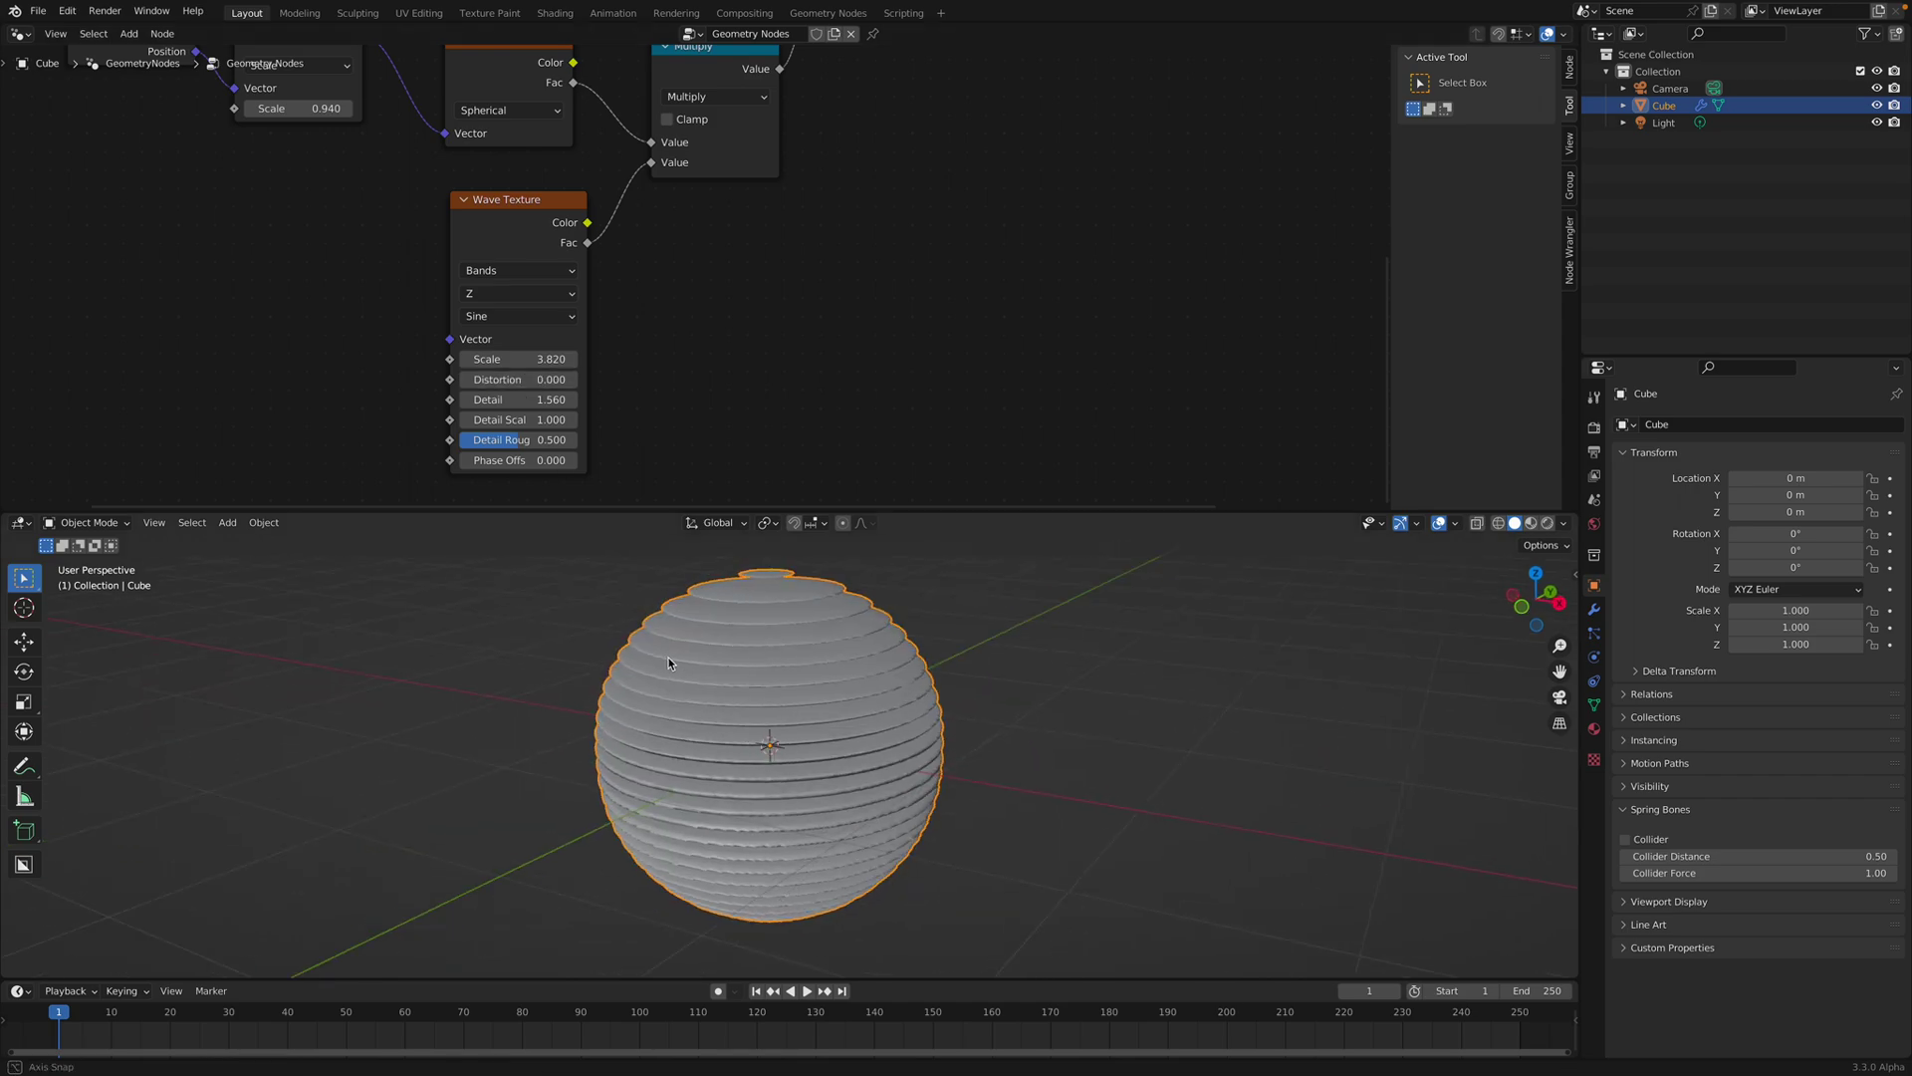
{"action": "left_click_drag", "start_coordinate": [518, 380], "coordinate": [543, 379]}
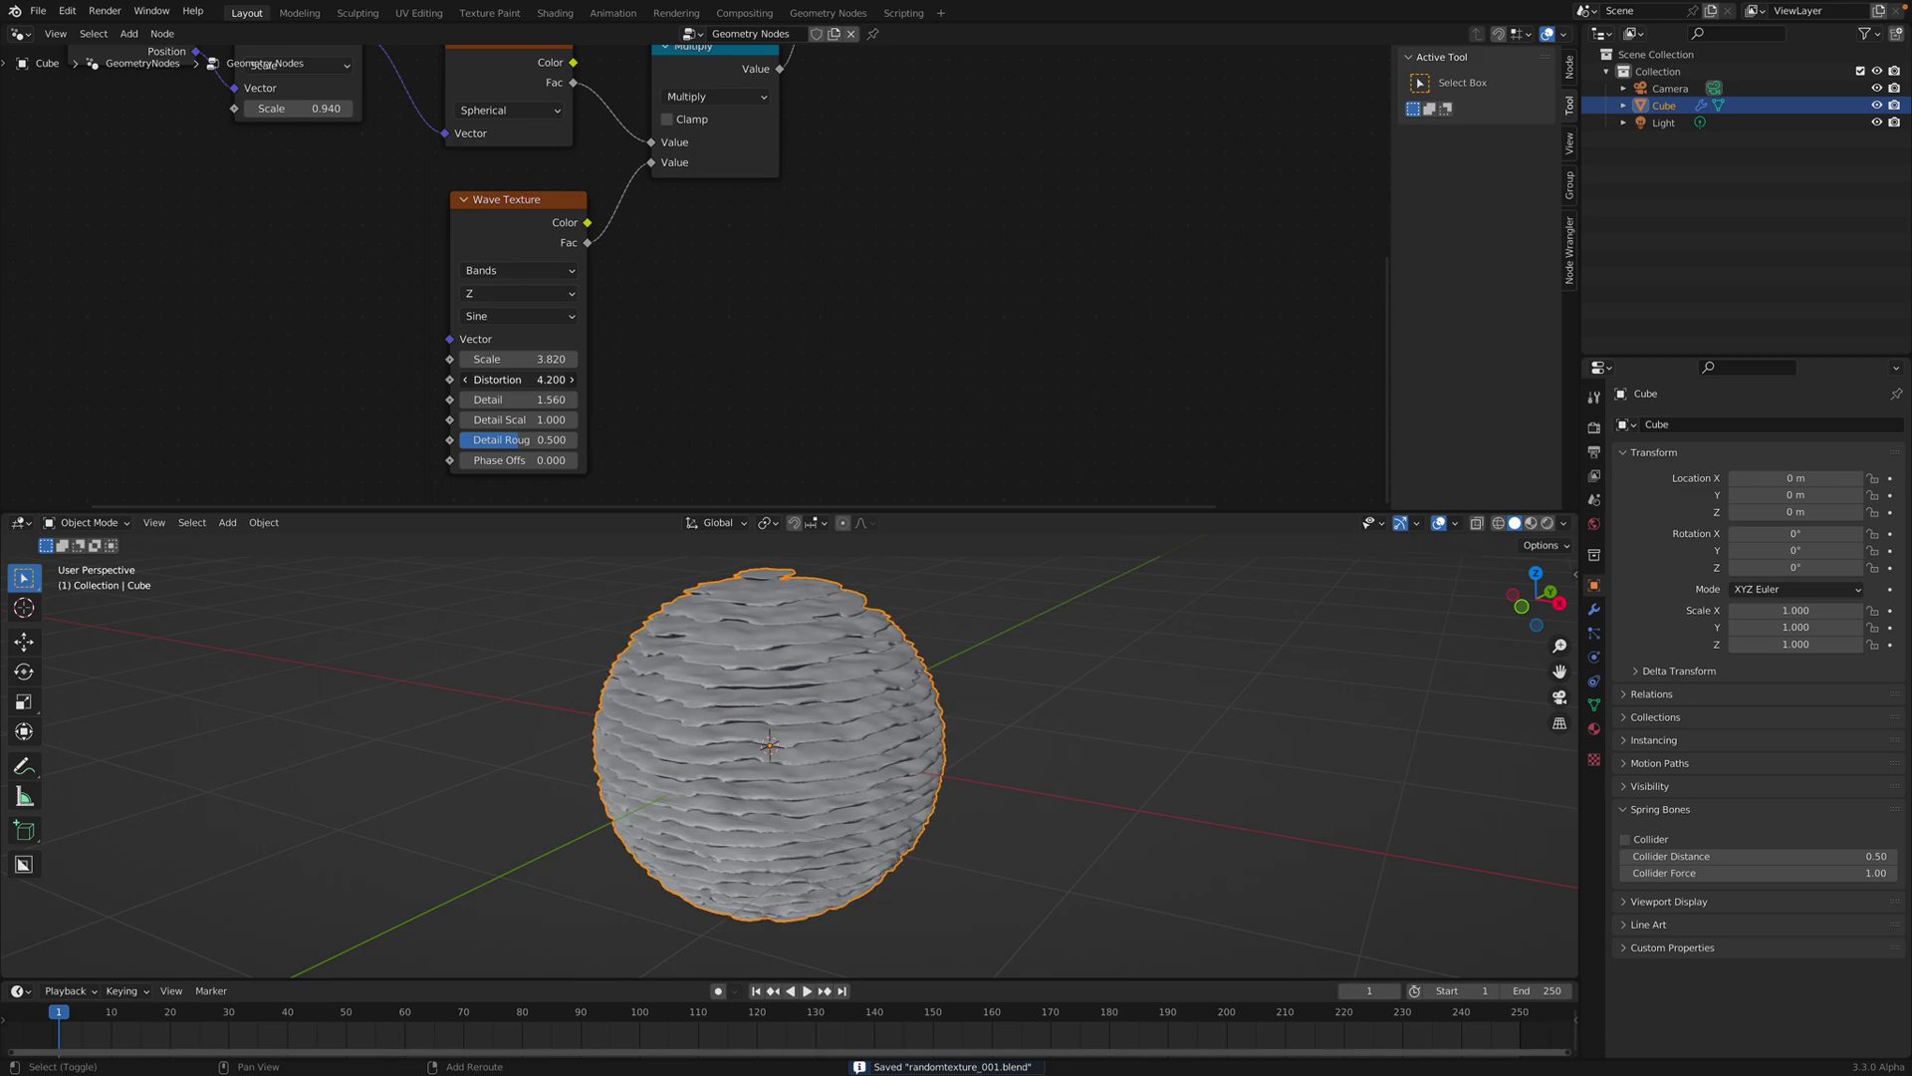
{"action": "mouse_move", "coordinate": [900, 640]}
{"action": "middle_mouse_down"}
{"action": "mouse_move", "coordinate": [920, 713]}
{"action": "mouse_move", "coordinate": [930, 628]}
{"action": "middle_mouse_up"}
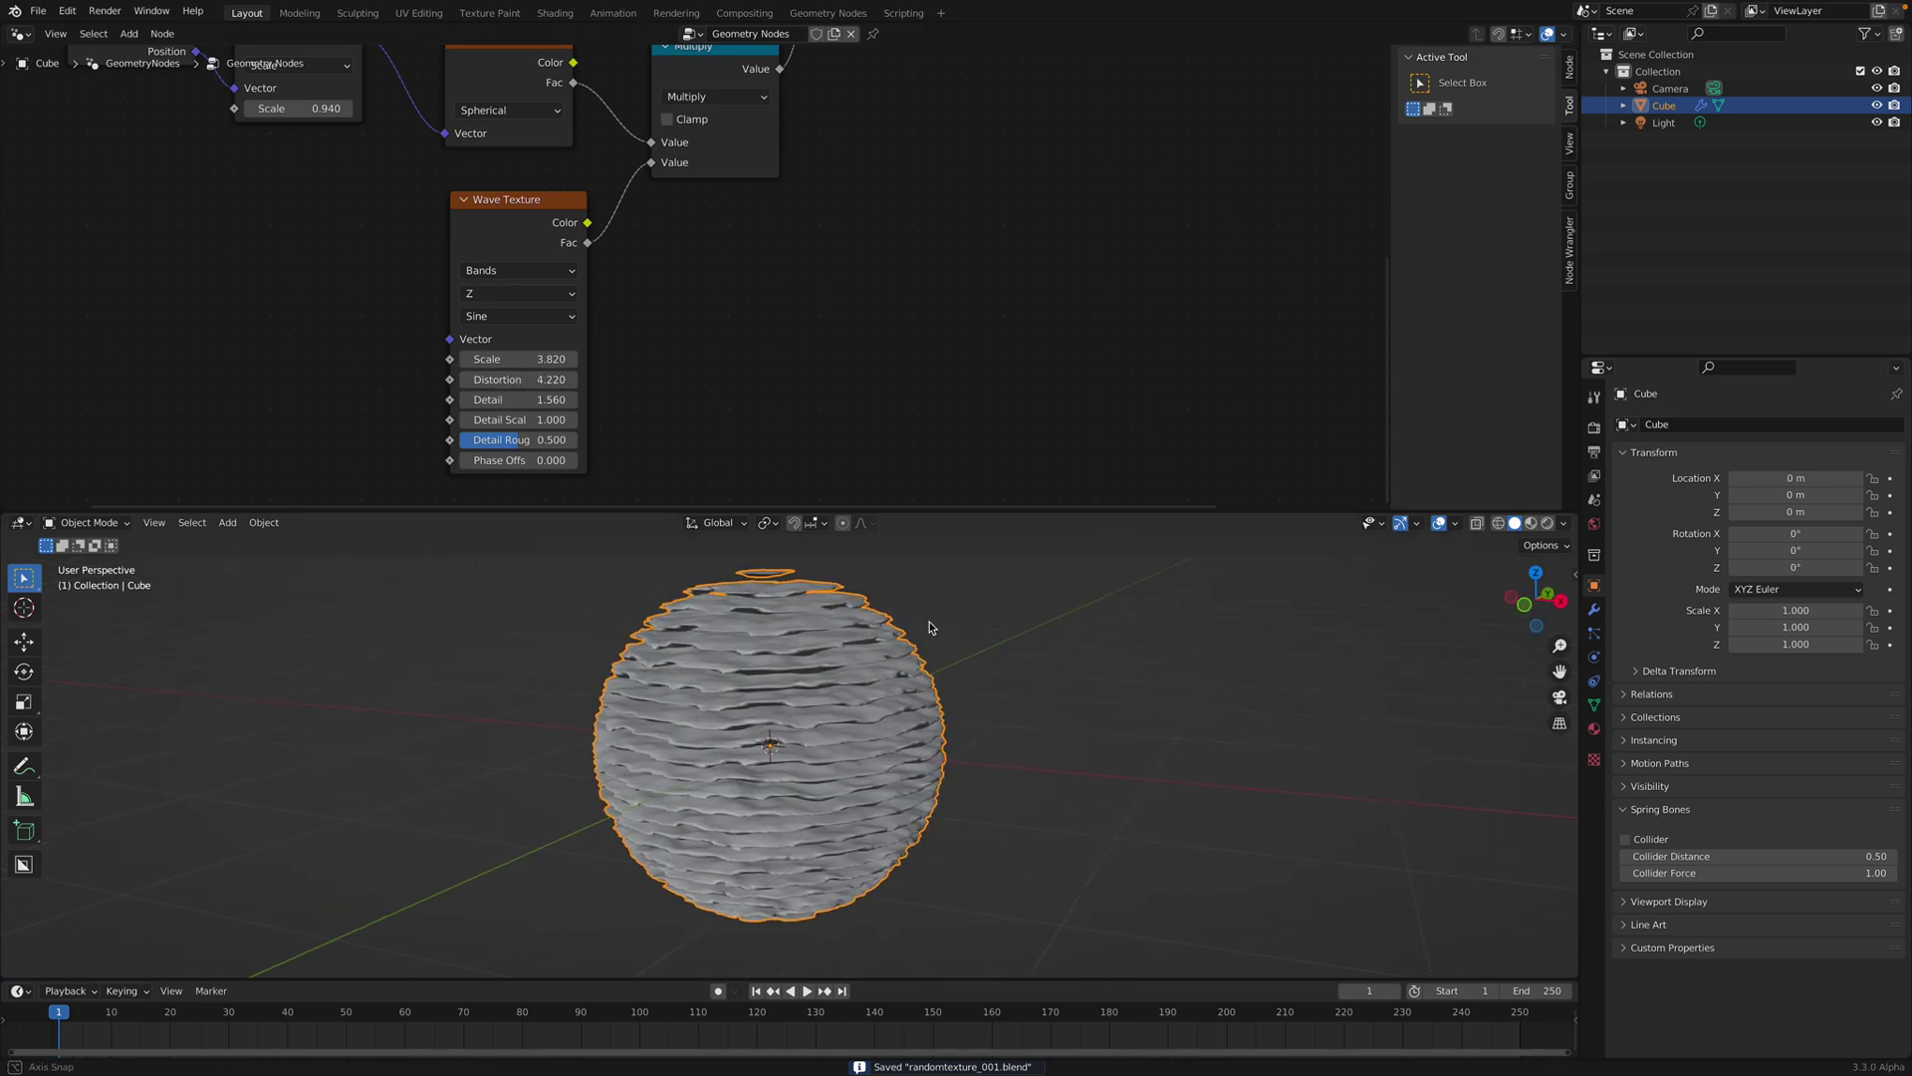
Shift the Volume Cube node slightly closer to the Volume to Mesh node.
{"action": "scroll", "coordinate": [996, 162], "scroll_direction": "down", "scroll_amount": 1}
{"action": "middle_click_drag", "start_coordinate": [996, 162], "coordinate": [807, 321]}
{"action": "scroll", "coordinate": [957, 214], "scroll_direction": "down", "scroll_amount": 1}
{"action": "middle_click_drag", "start_coordinate": [956, 214], "coordinate": [756, 400]}
{"action": "left_click_drag", "start_coordinate": [565, 167], "coordinate": [597, 159]}
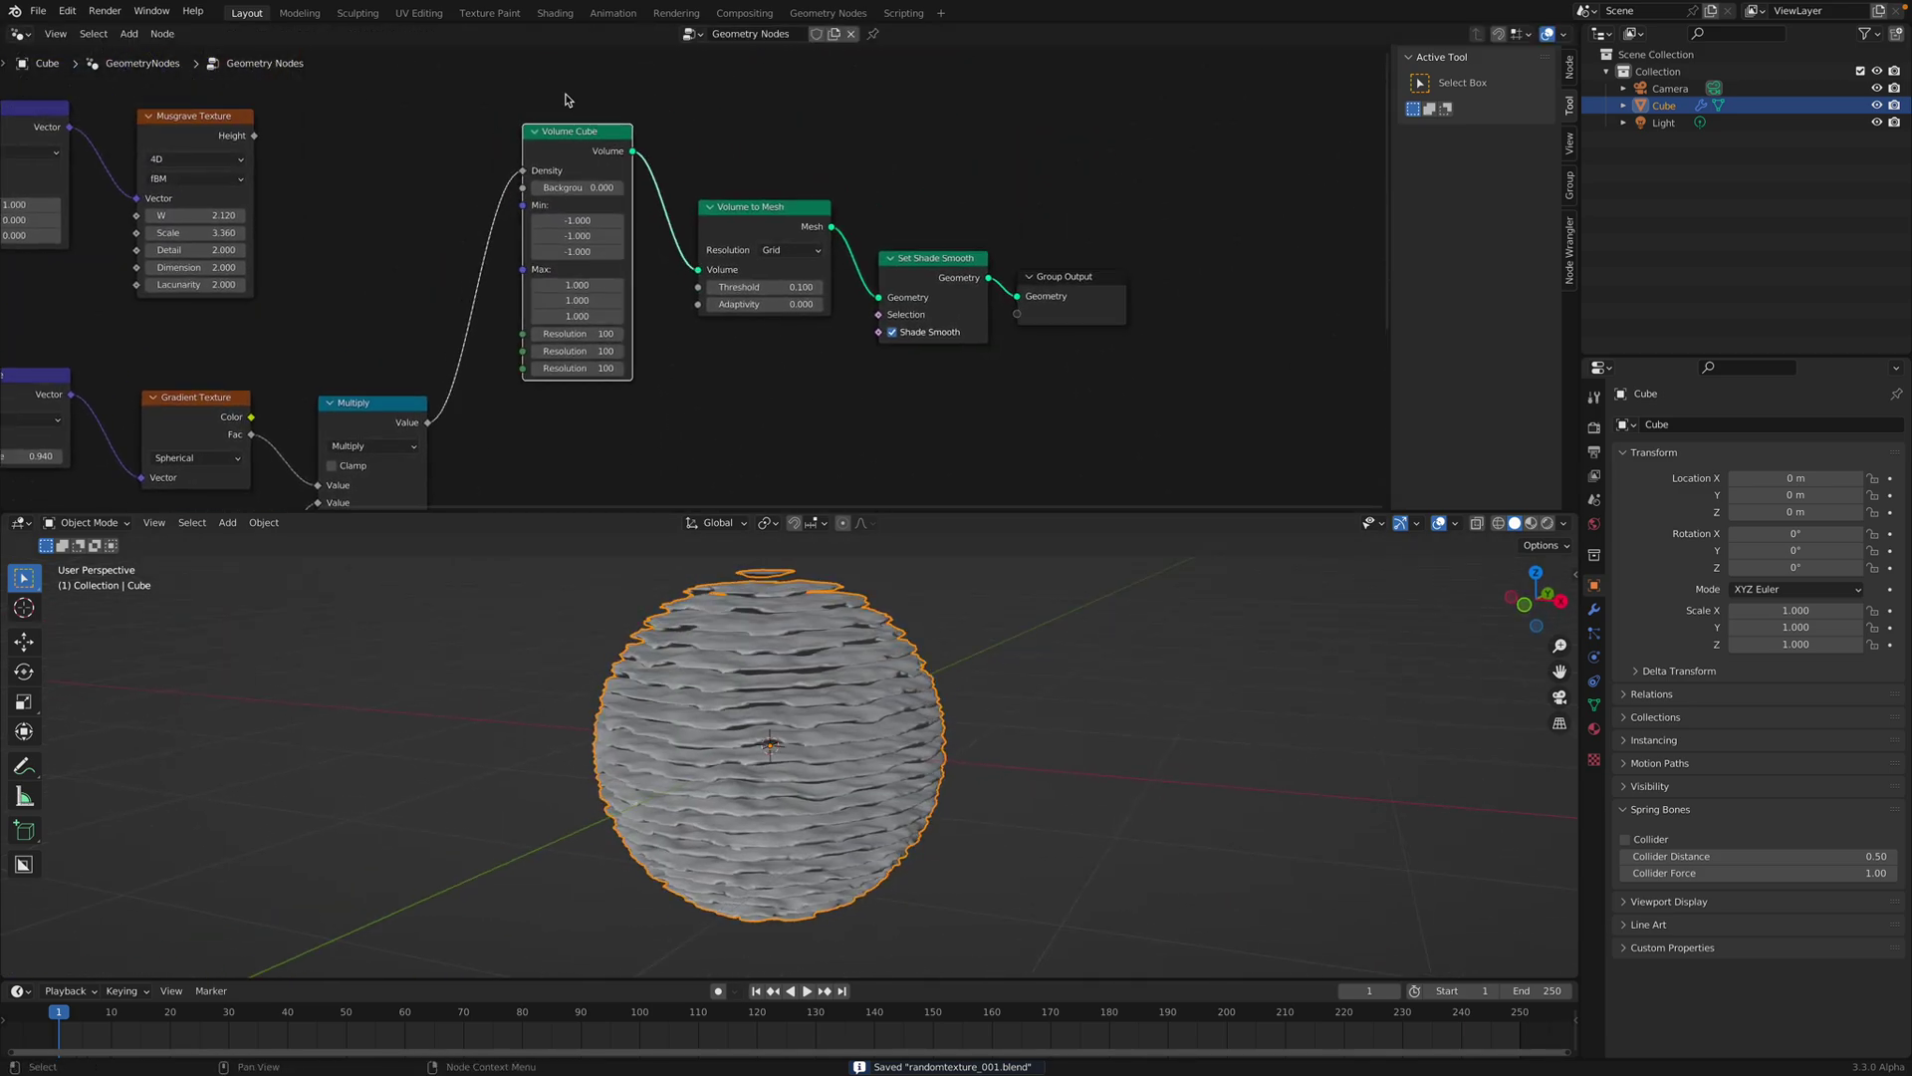
{"action": "scroll", "coordinate": [660, 252], "scroll_direction": "up", "scroll_amount": 1}
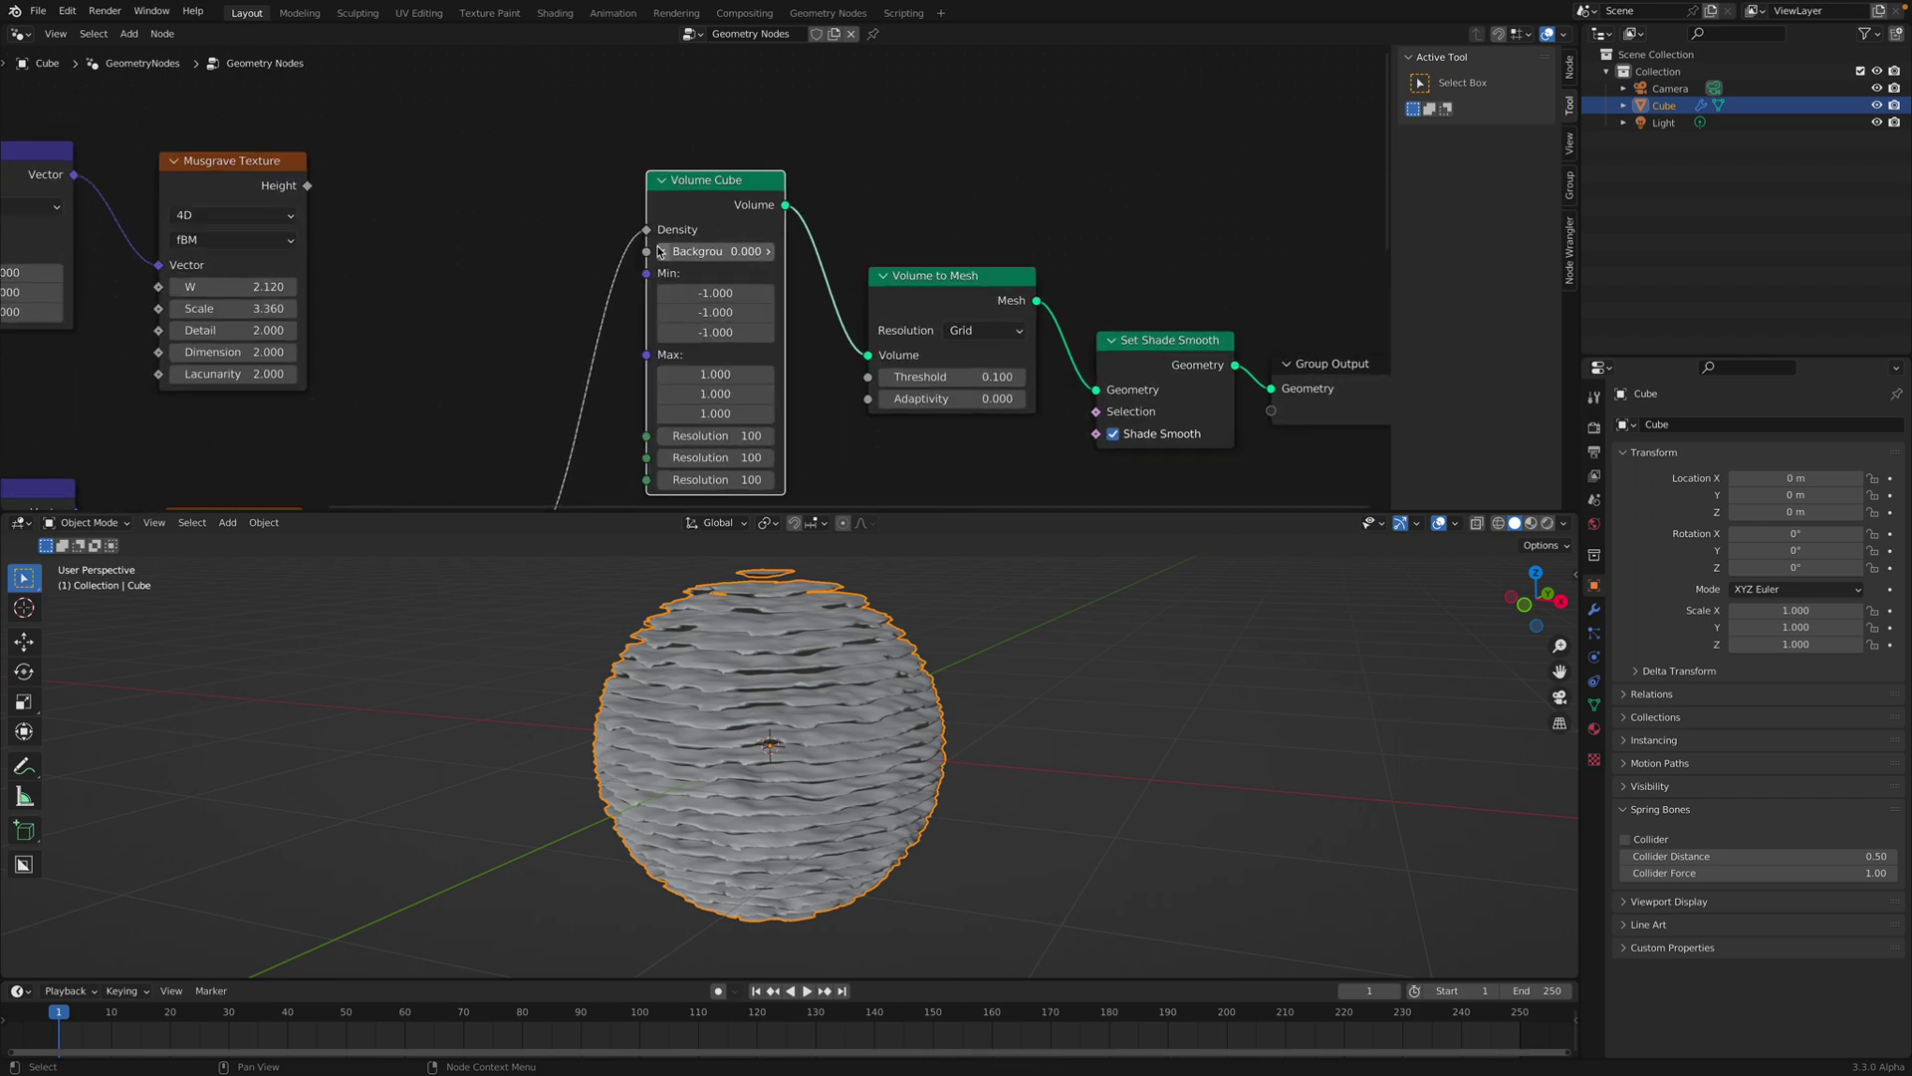
{"action": "middle_click_drag", "start_coordinate": [697, 210], "coordinate": [683, 260]}
{"action": "left_click", "coordinate": [657, 245]}
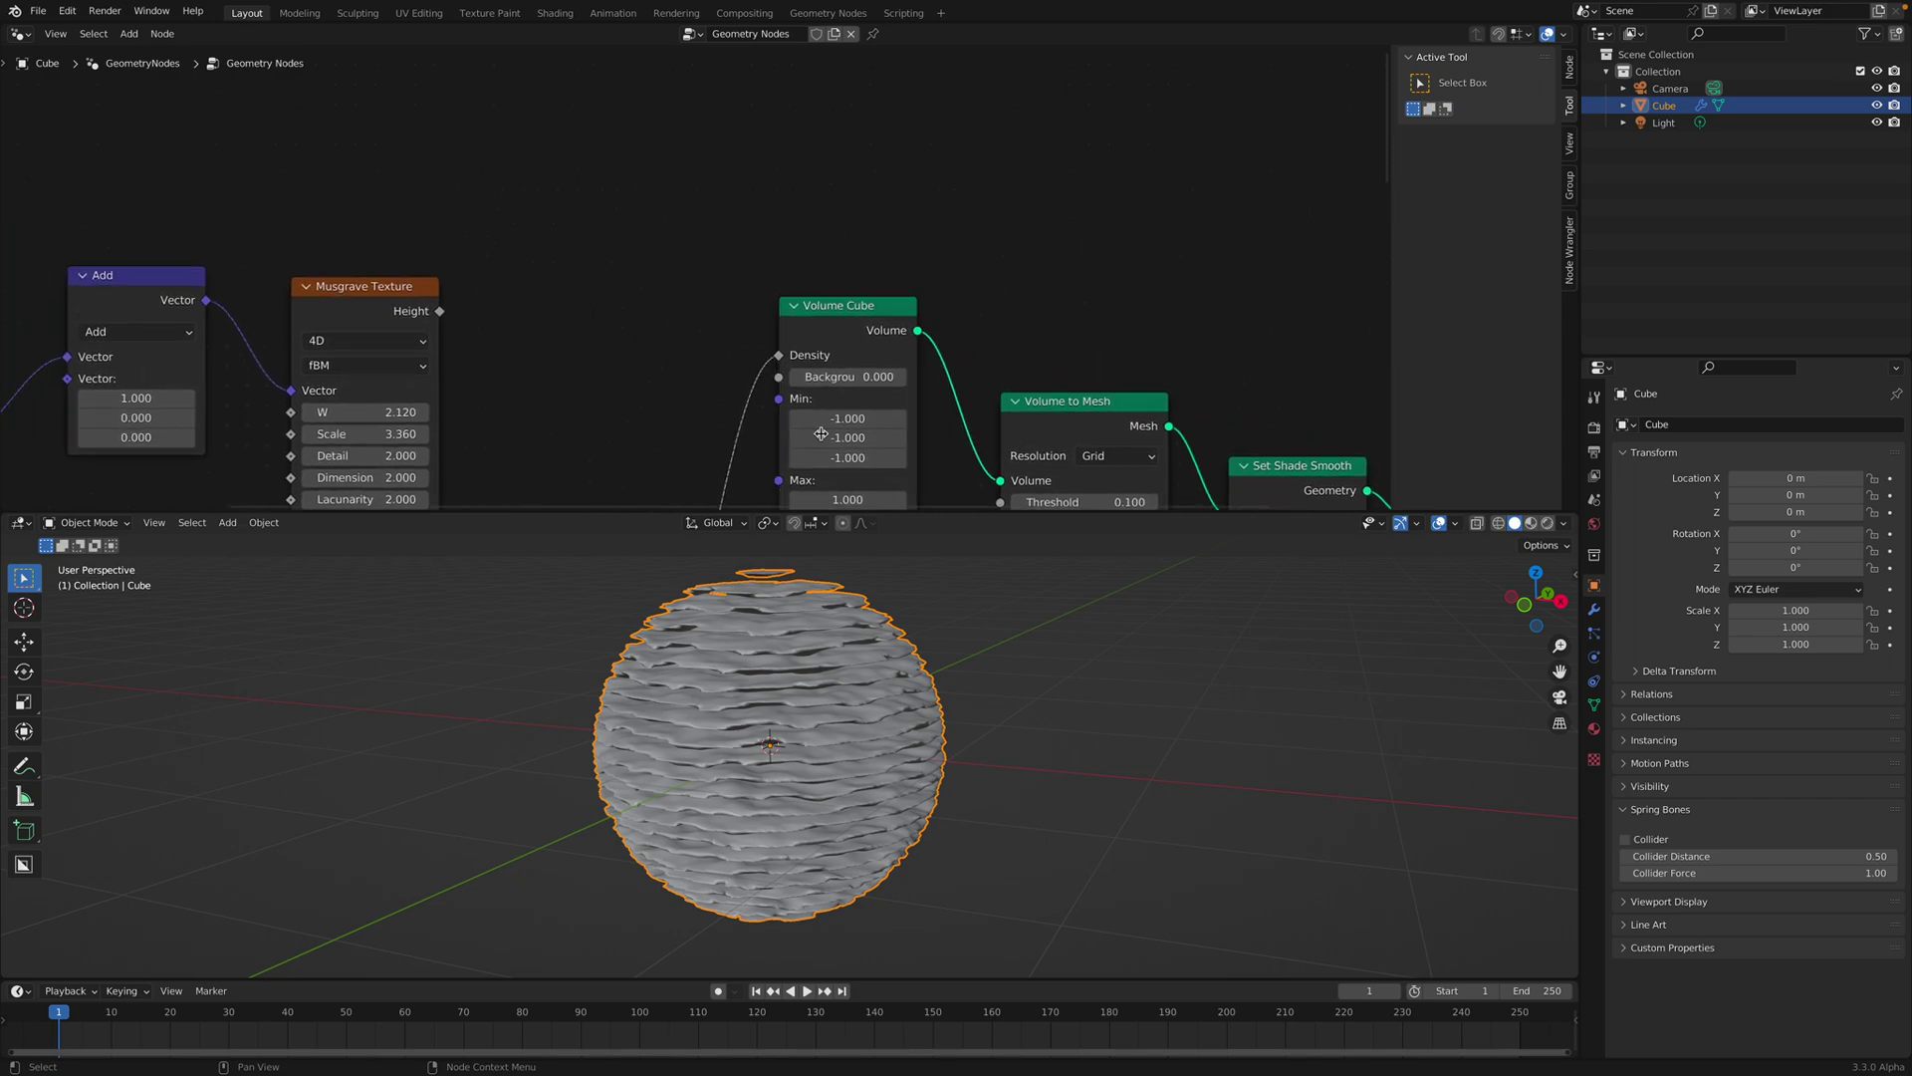
Add a Mesh to Volume node beside the Musgrave Texture, test linking its Density input, and delete the node.
{"action": "scroll", "coordinate": [862, 309], "scroll_direction": "left", "scroll_amount": 3}
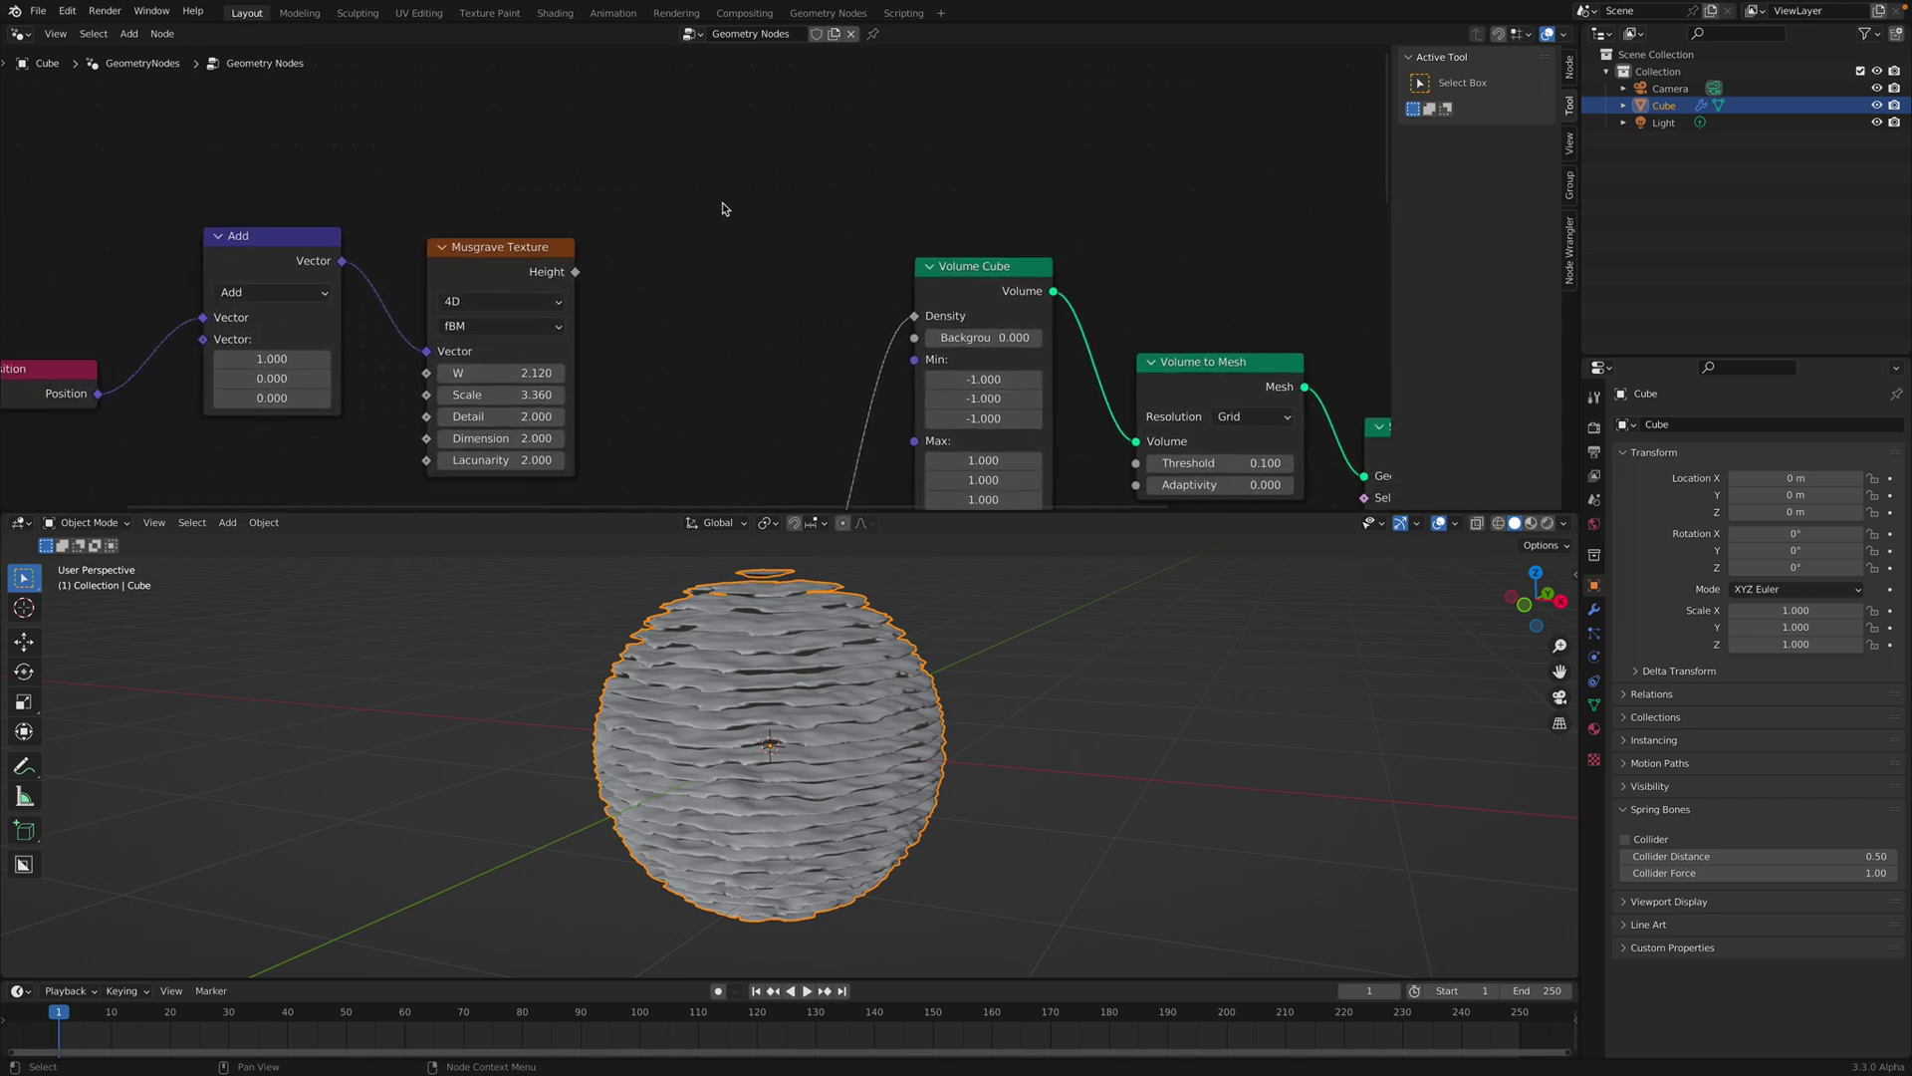
{"action": "key", "text": "shift+a"}
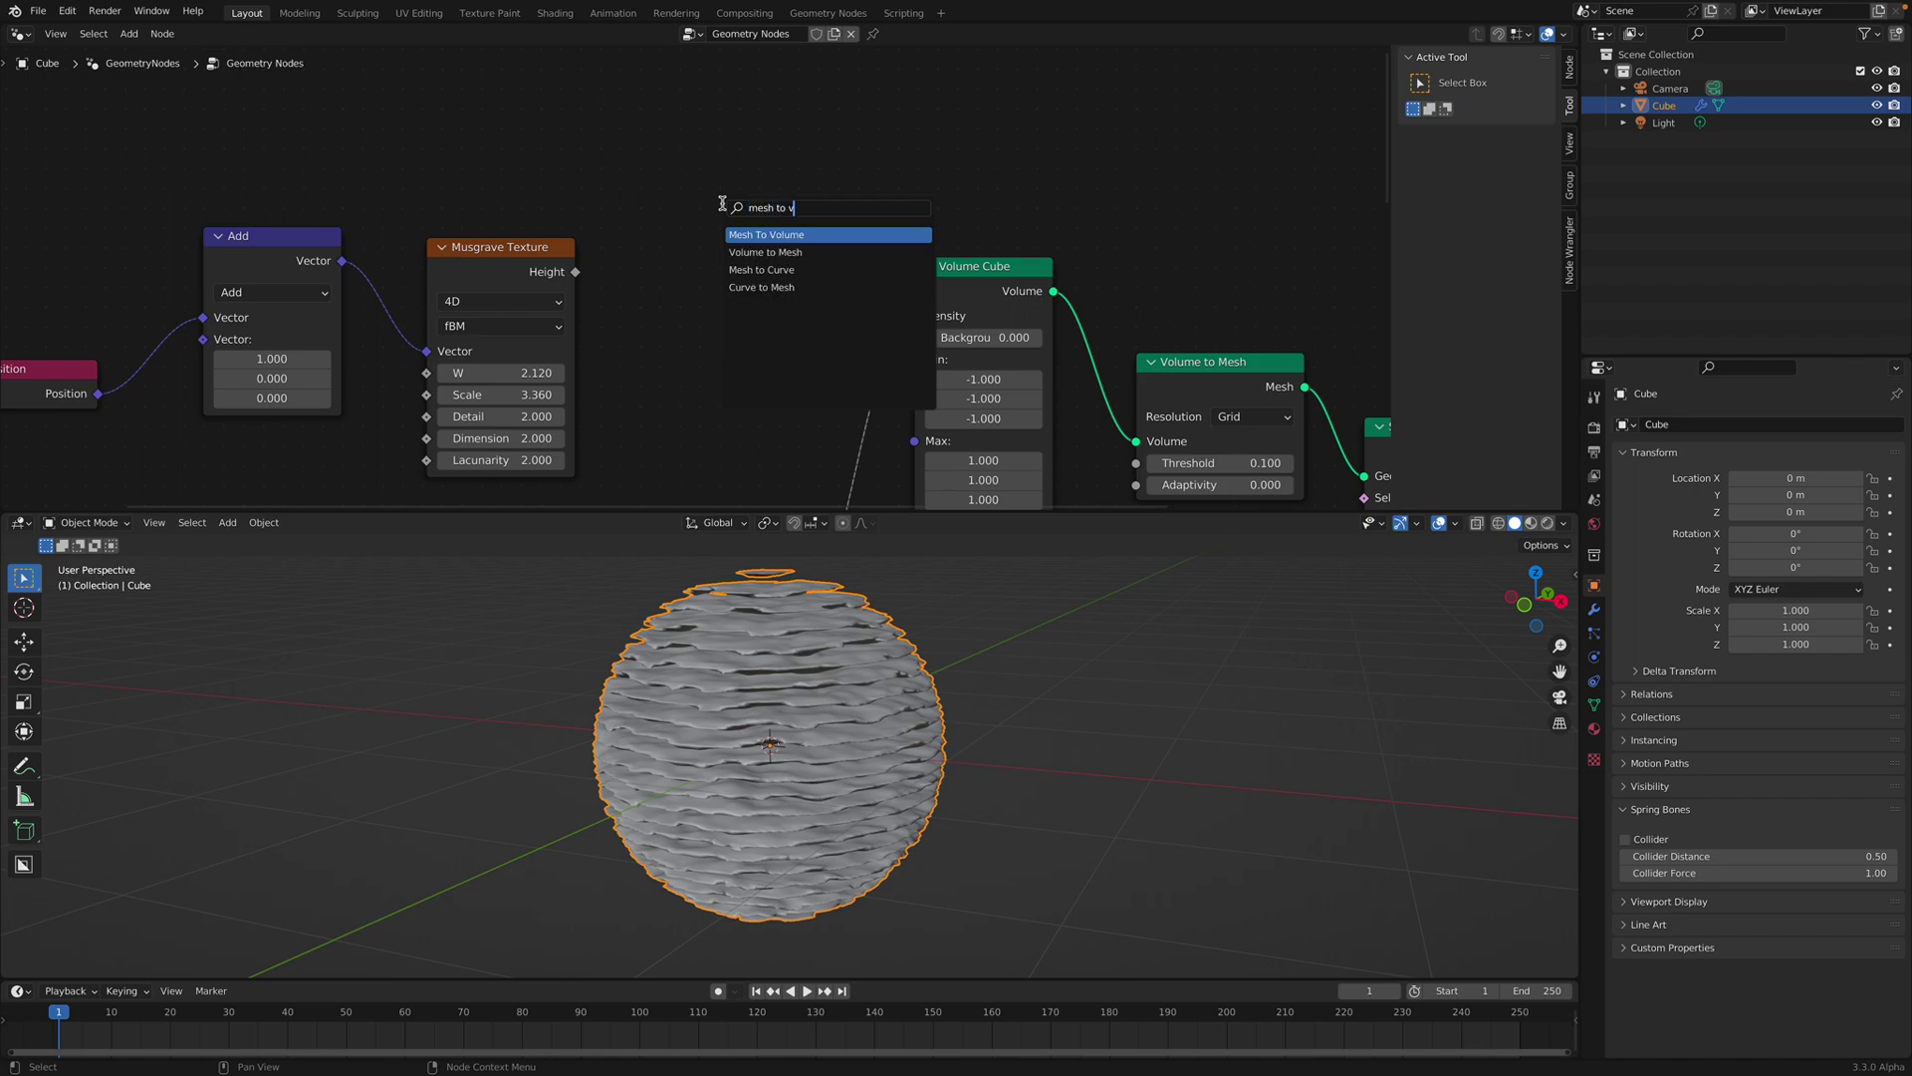
{"action": "type", "text": "mesh to vo"}
{"action": "left_click", "coordinate": [775, 236]}
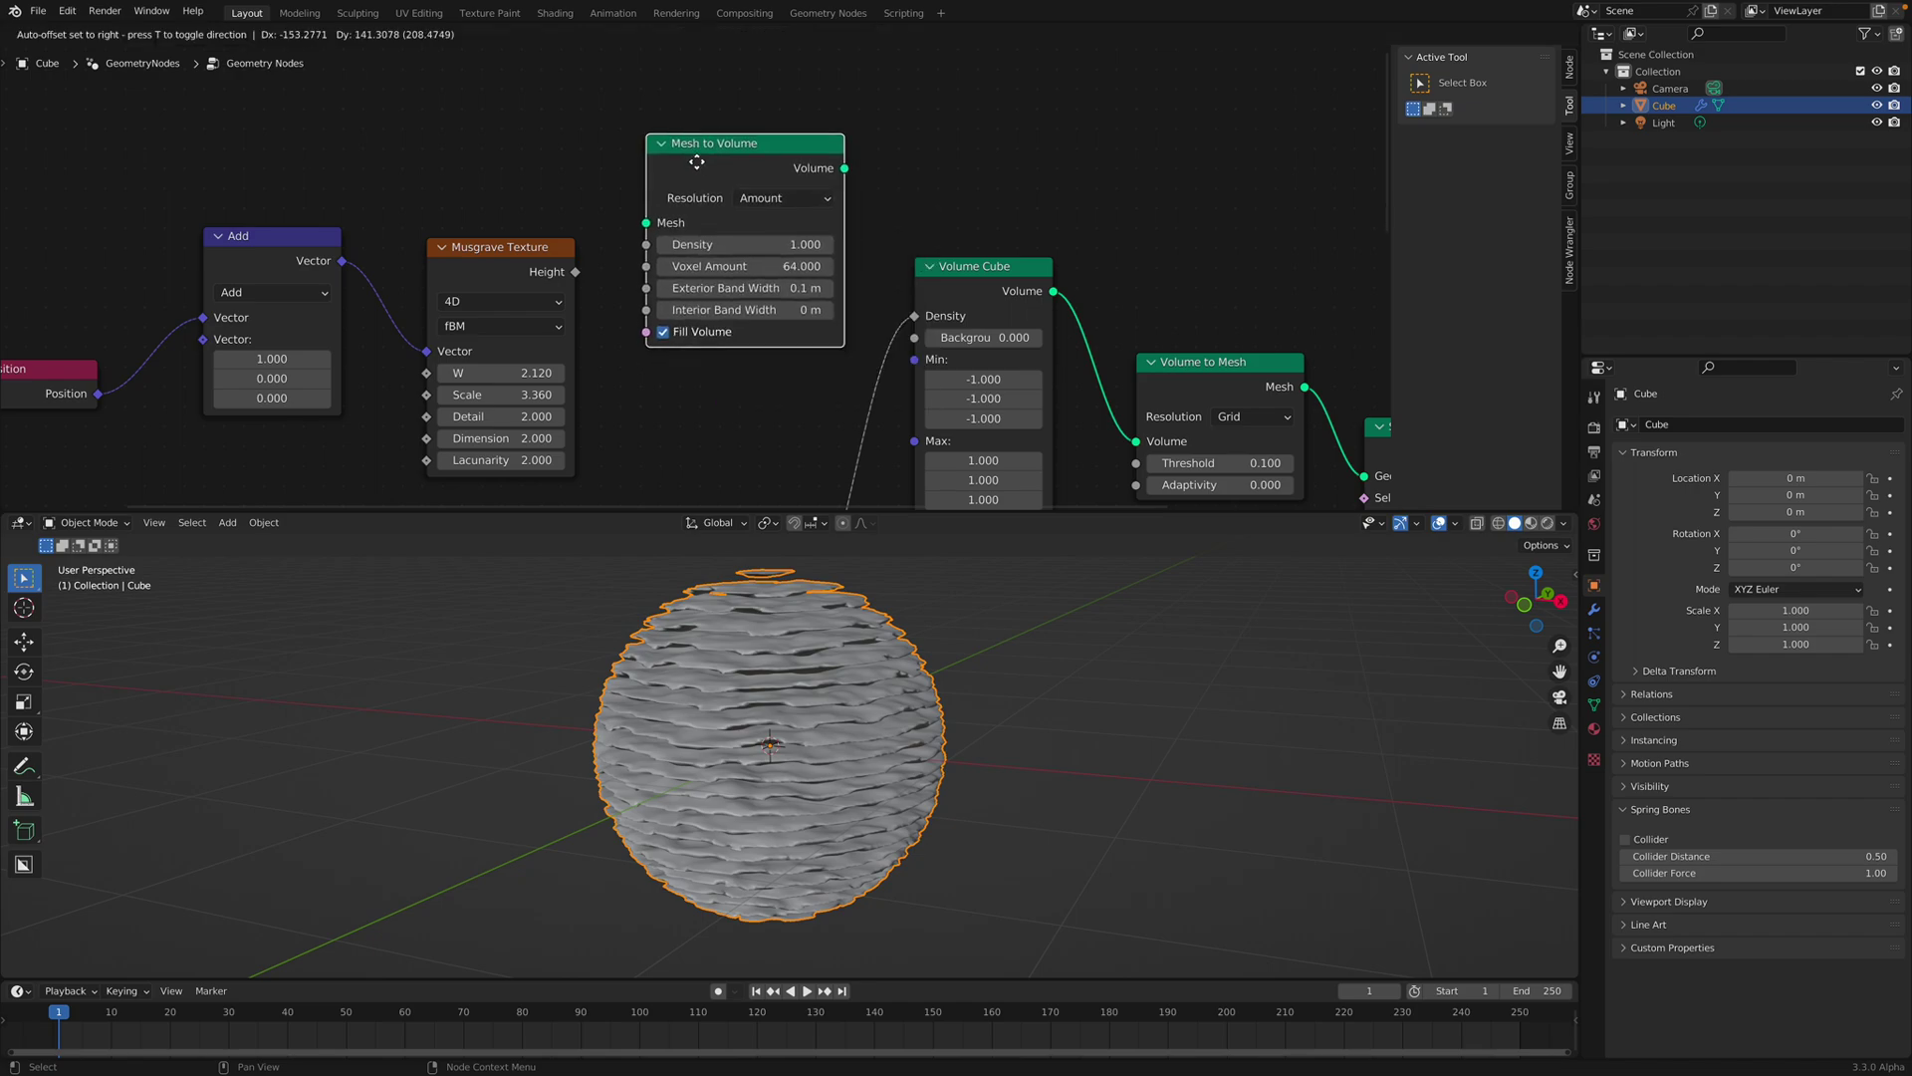
{"action": "left_click", "coordinate": [725, 204]}
{"action": "left_click_drag", "start_coordinate": [781, 132], "coordinate": [773, 125]}
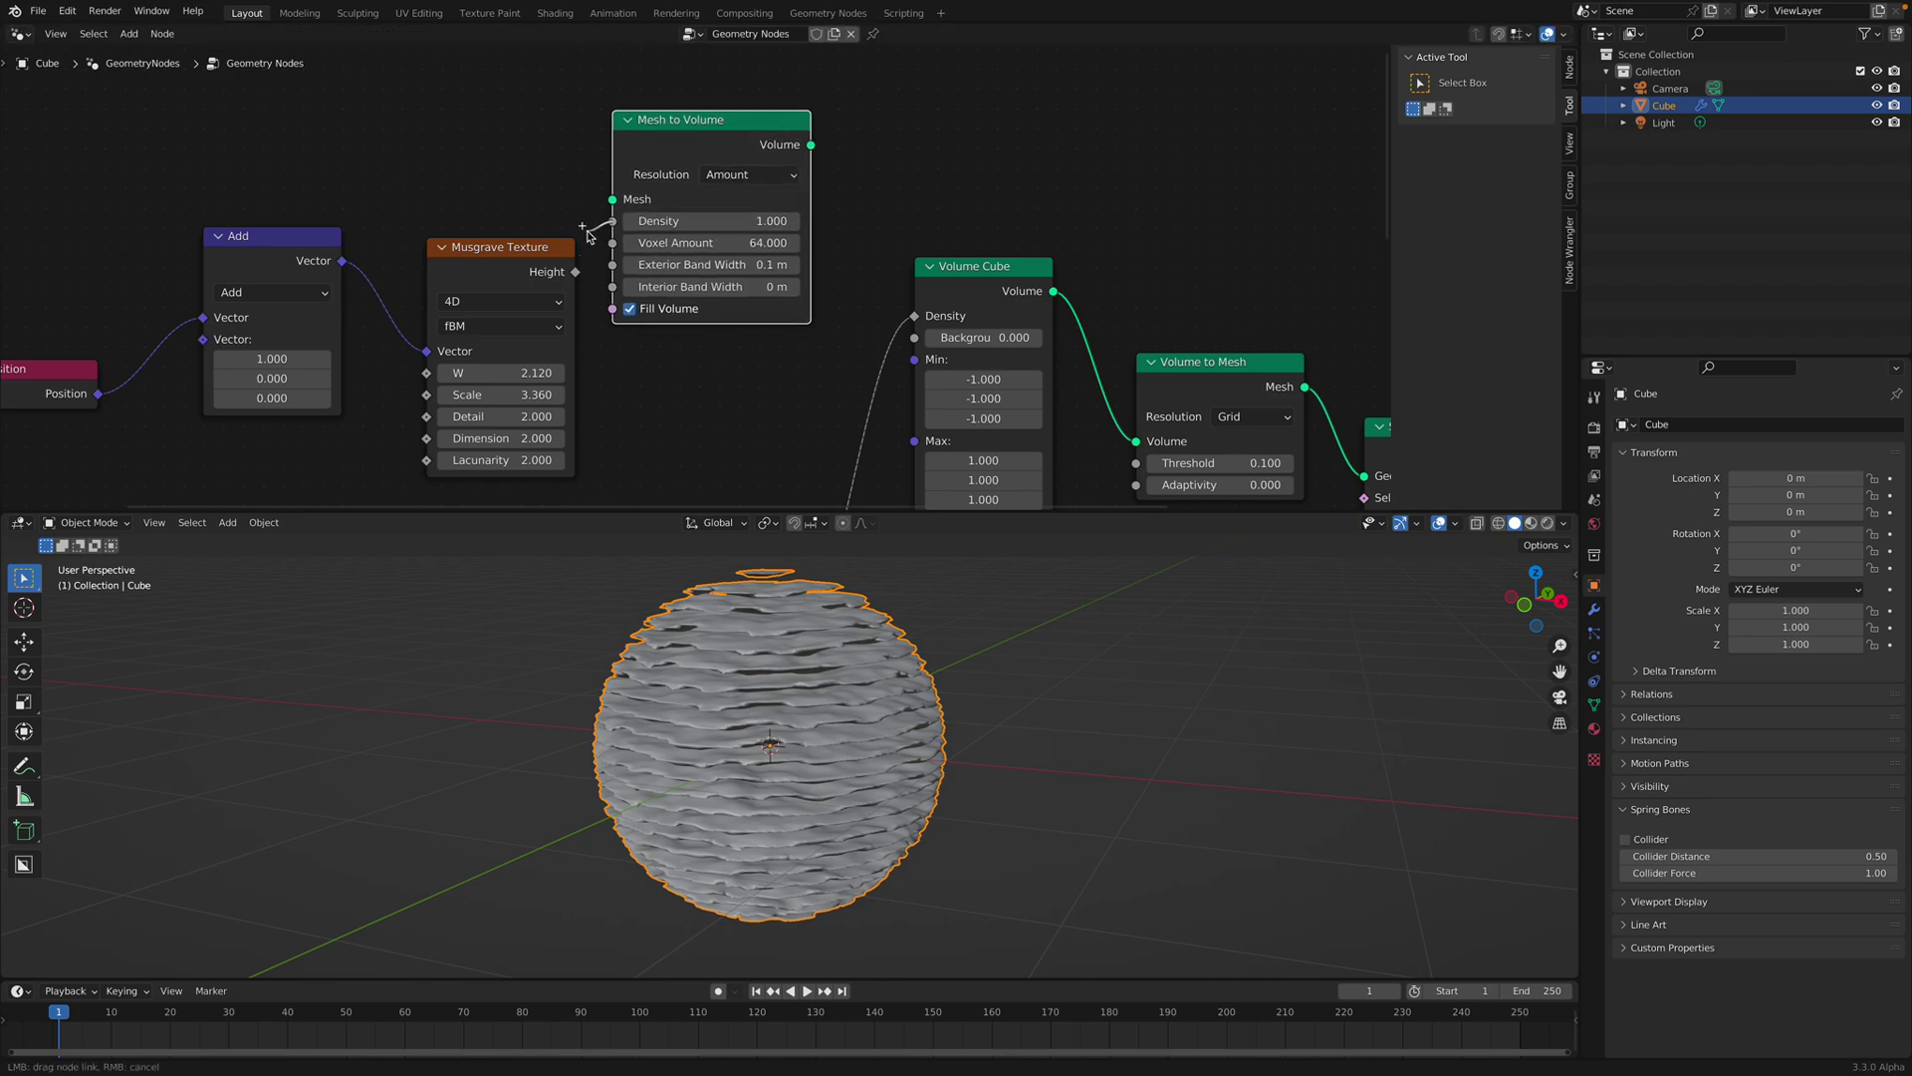
{"action": "left_click_drag", "start_coordinate": [569, 163], "coordinate": [265, 139]}
{"action": "scroll", "coordinate": [705, 147], "scroll_direction": "down", "scroll_amount": 3}
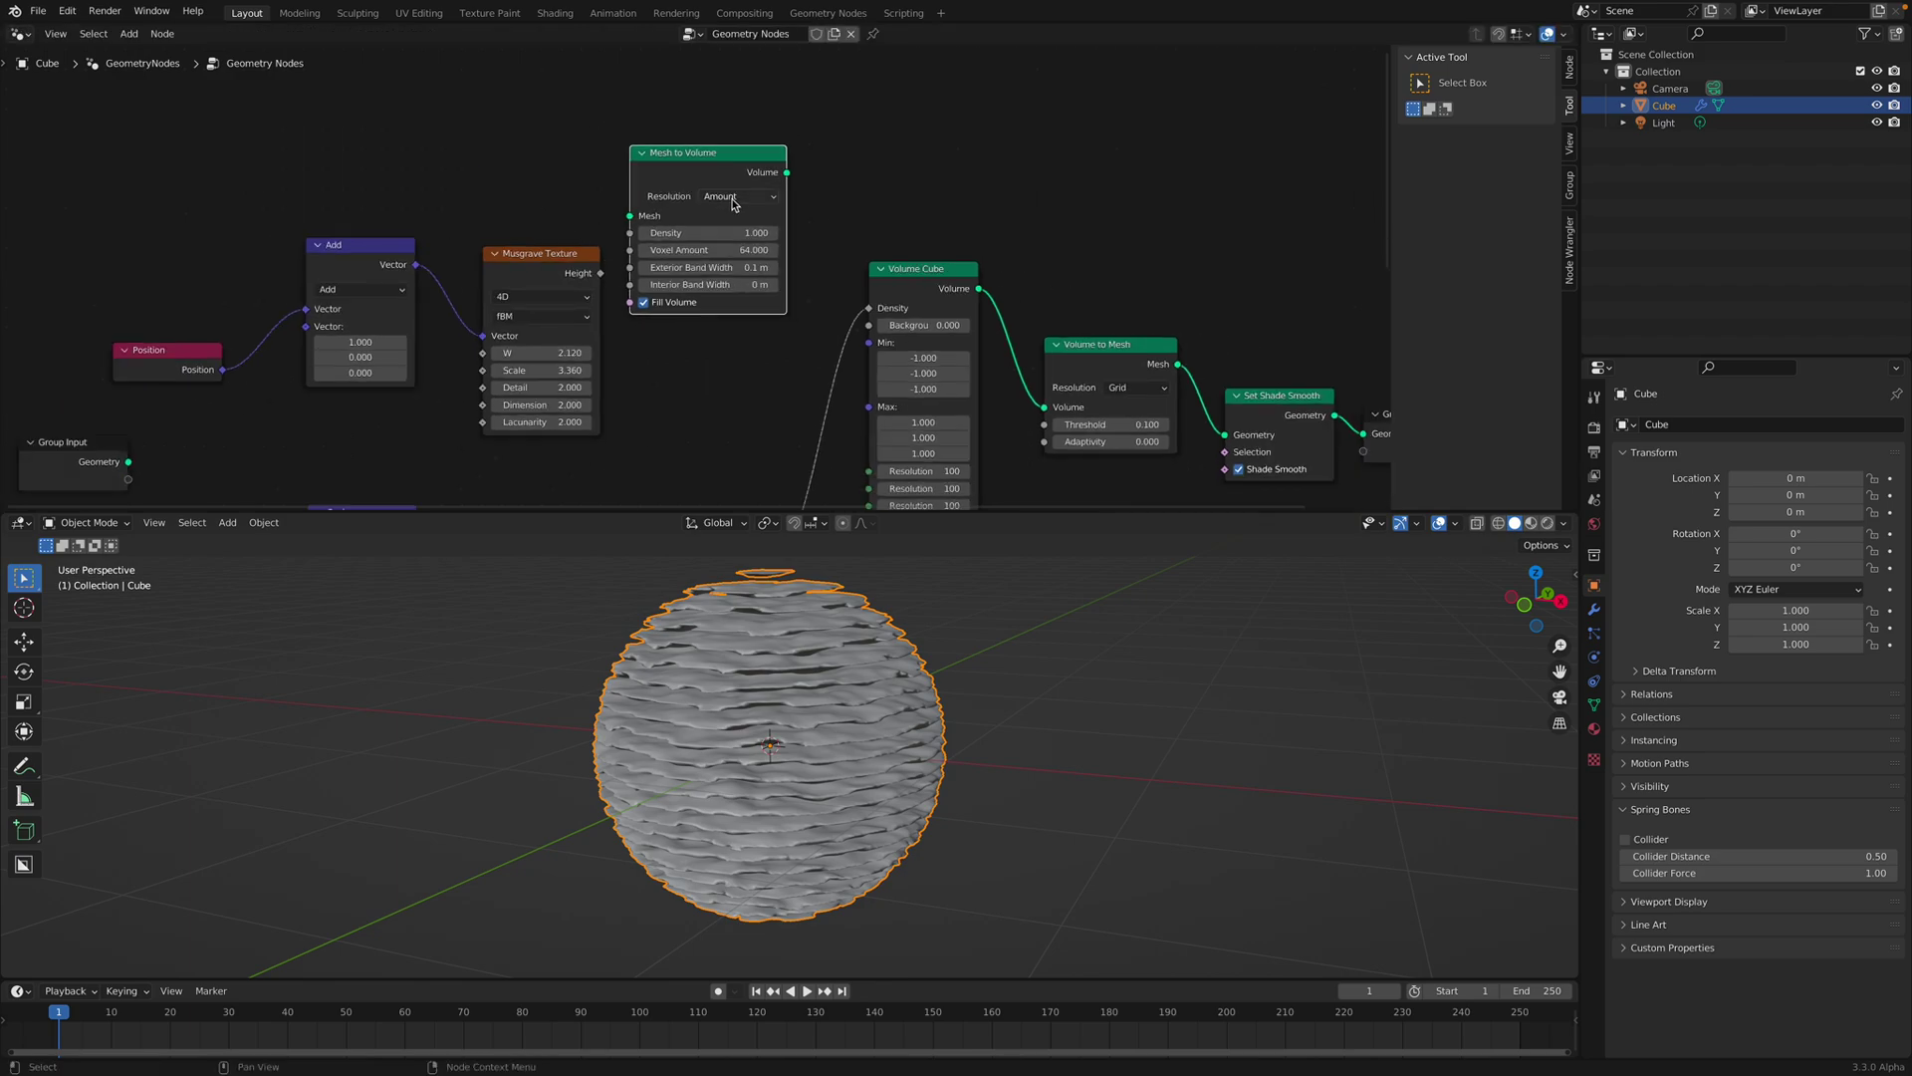
{"action": "middle_click_drag", "start_coordinate": [733, 207], "coordinate": [733, 147]}
{"action": "key", "text": "x"}
Move the Musgrave Texture and Add nodes up, away from the gradient branch, and save the file.
{"action": "left_click_drag", "start_coordinate": [524, 214], "coordinate": [588, 133]}
{"action": "key", "text": "ctrl+s"}
{"action": "left_click_drag", "start_coordinate": [372, 204], "coordinate": [427, 153]}
{"action": "left_click_drag", "start_coordinate": [585, 123], "coordinate": [630, 146]}
{"action": "middle_click_drag", "start_coordinate": [657, 210], "coordinate": [666, 187]}
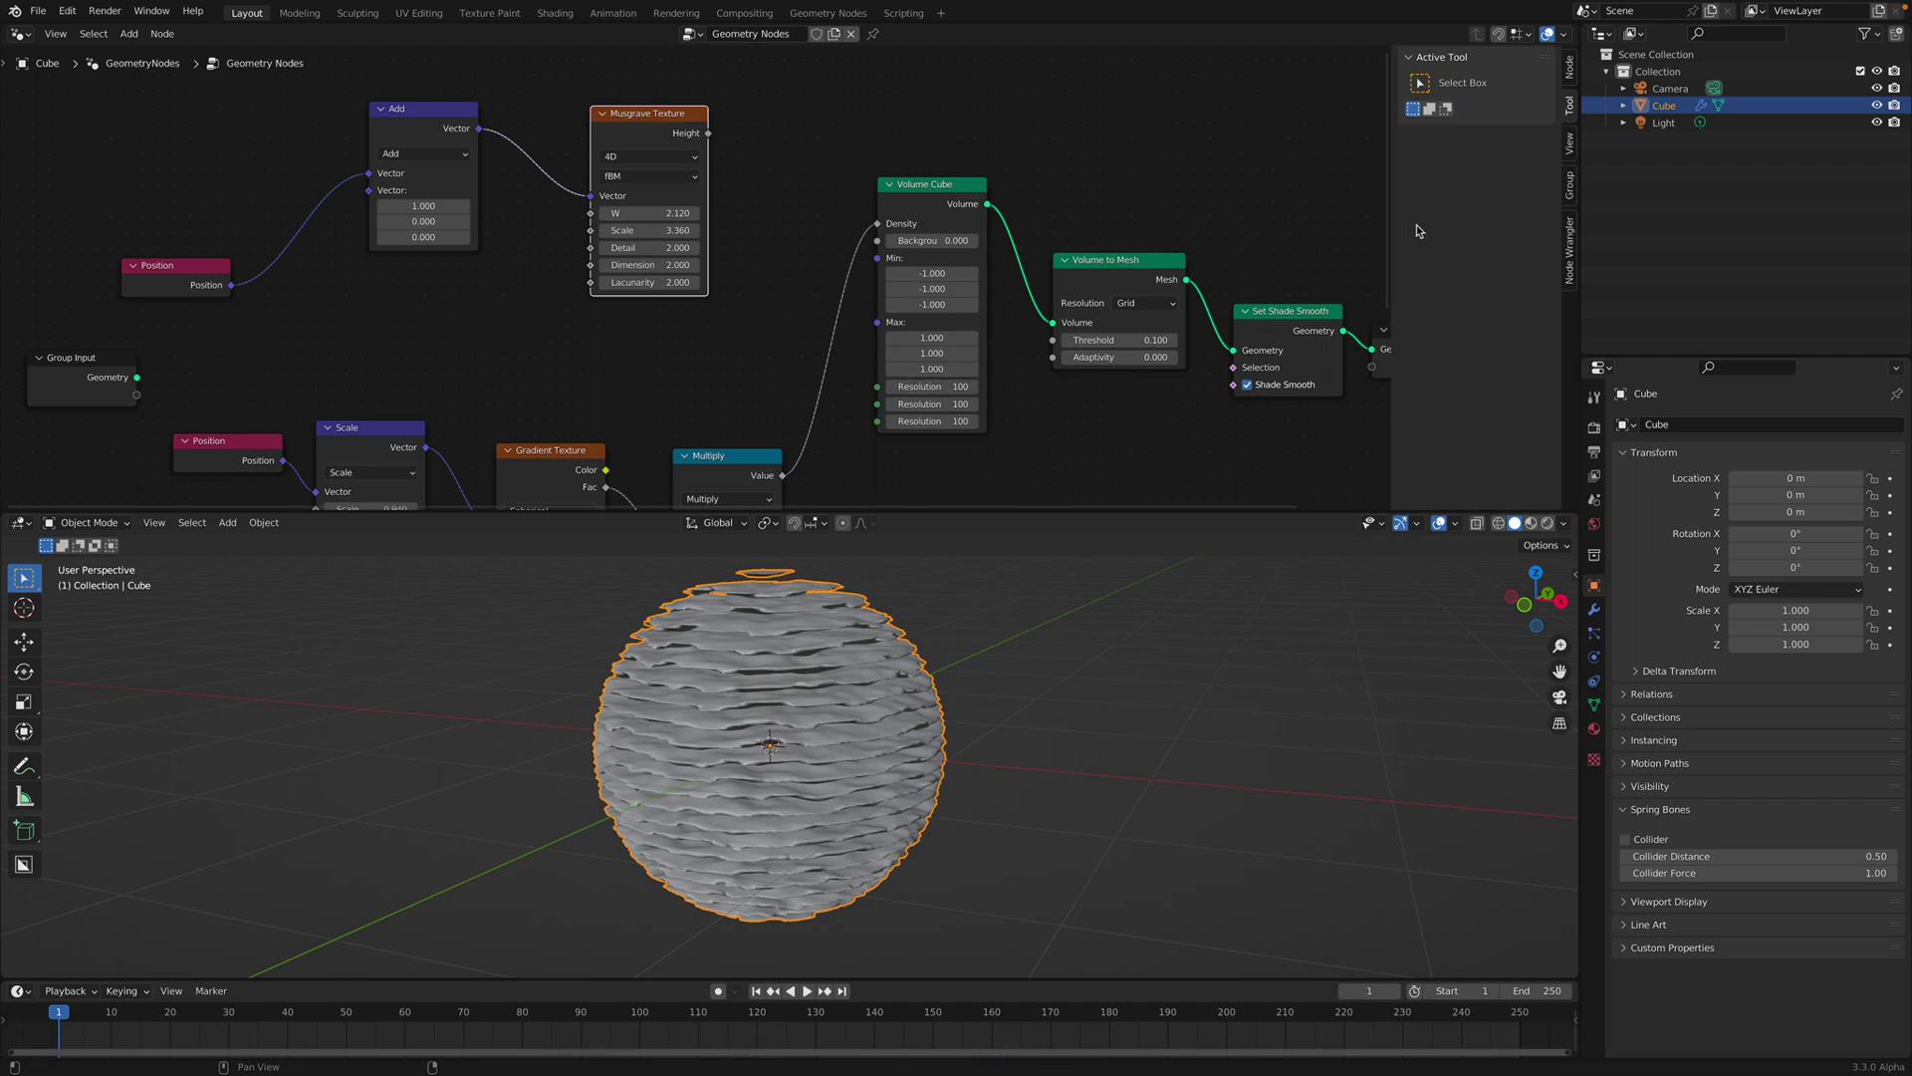
Hide the node editor's sidebar and pull the Musgrave Texture, Add and Position nodes into a tidier group.
{"action": "left_click_drag", "start_coordinate": [1393, 216], "coordinate": [1574, 216]}
{"action": "middle_click_drag", "start_coordinate": [1025, 662], "coordinate": [812, 714]}
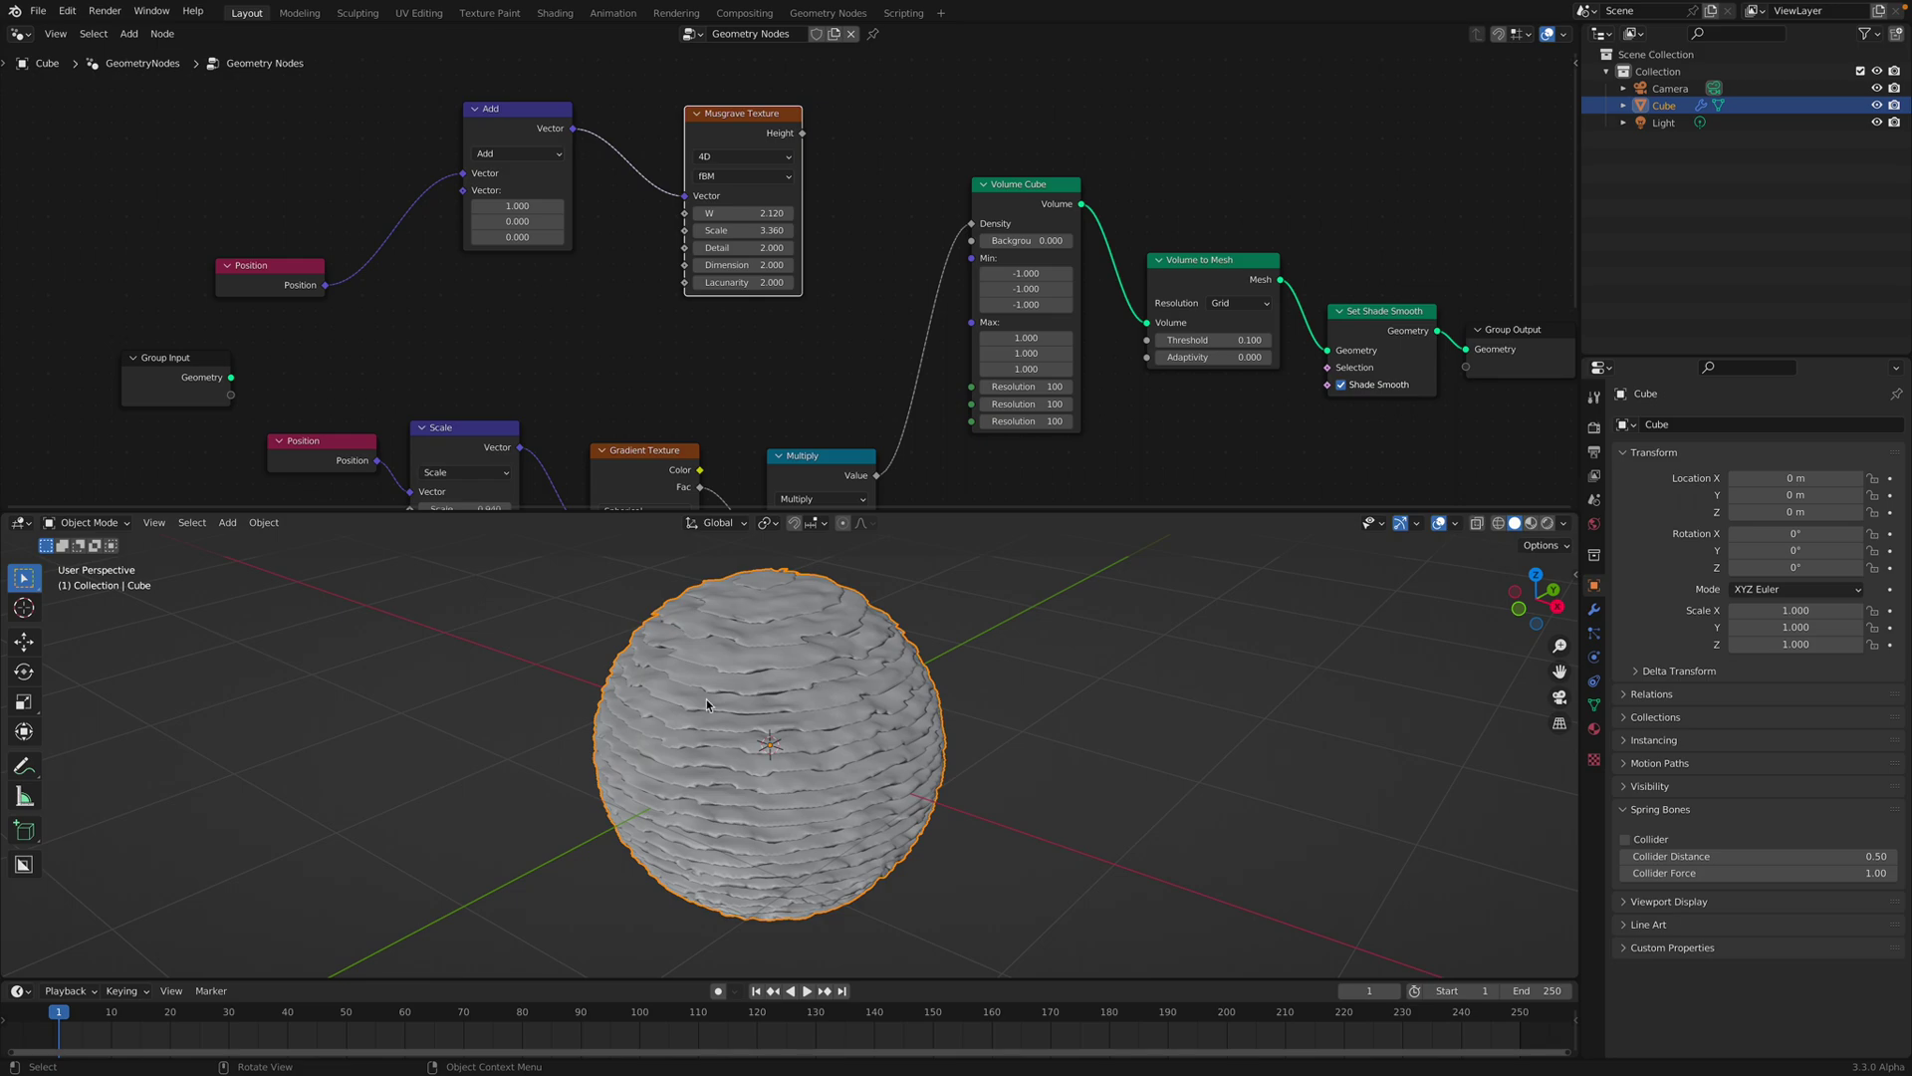
{"action": "left_click_drag", "start_coordinate": [740, 130], "coordinate": [686, 140]}
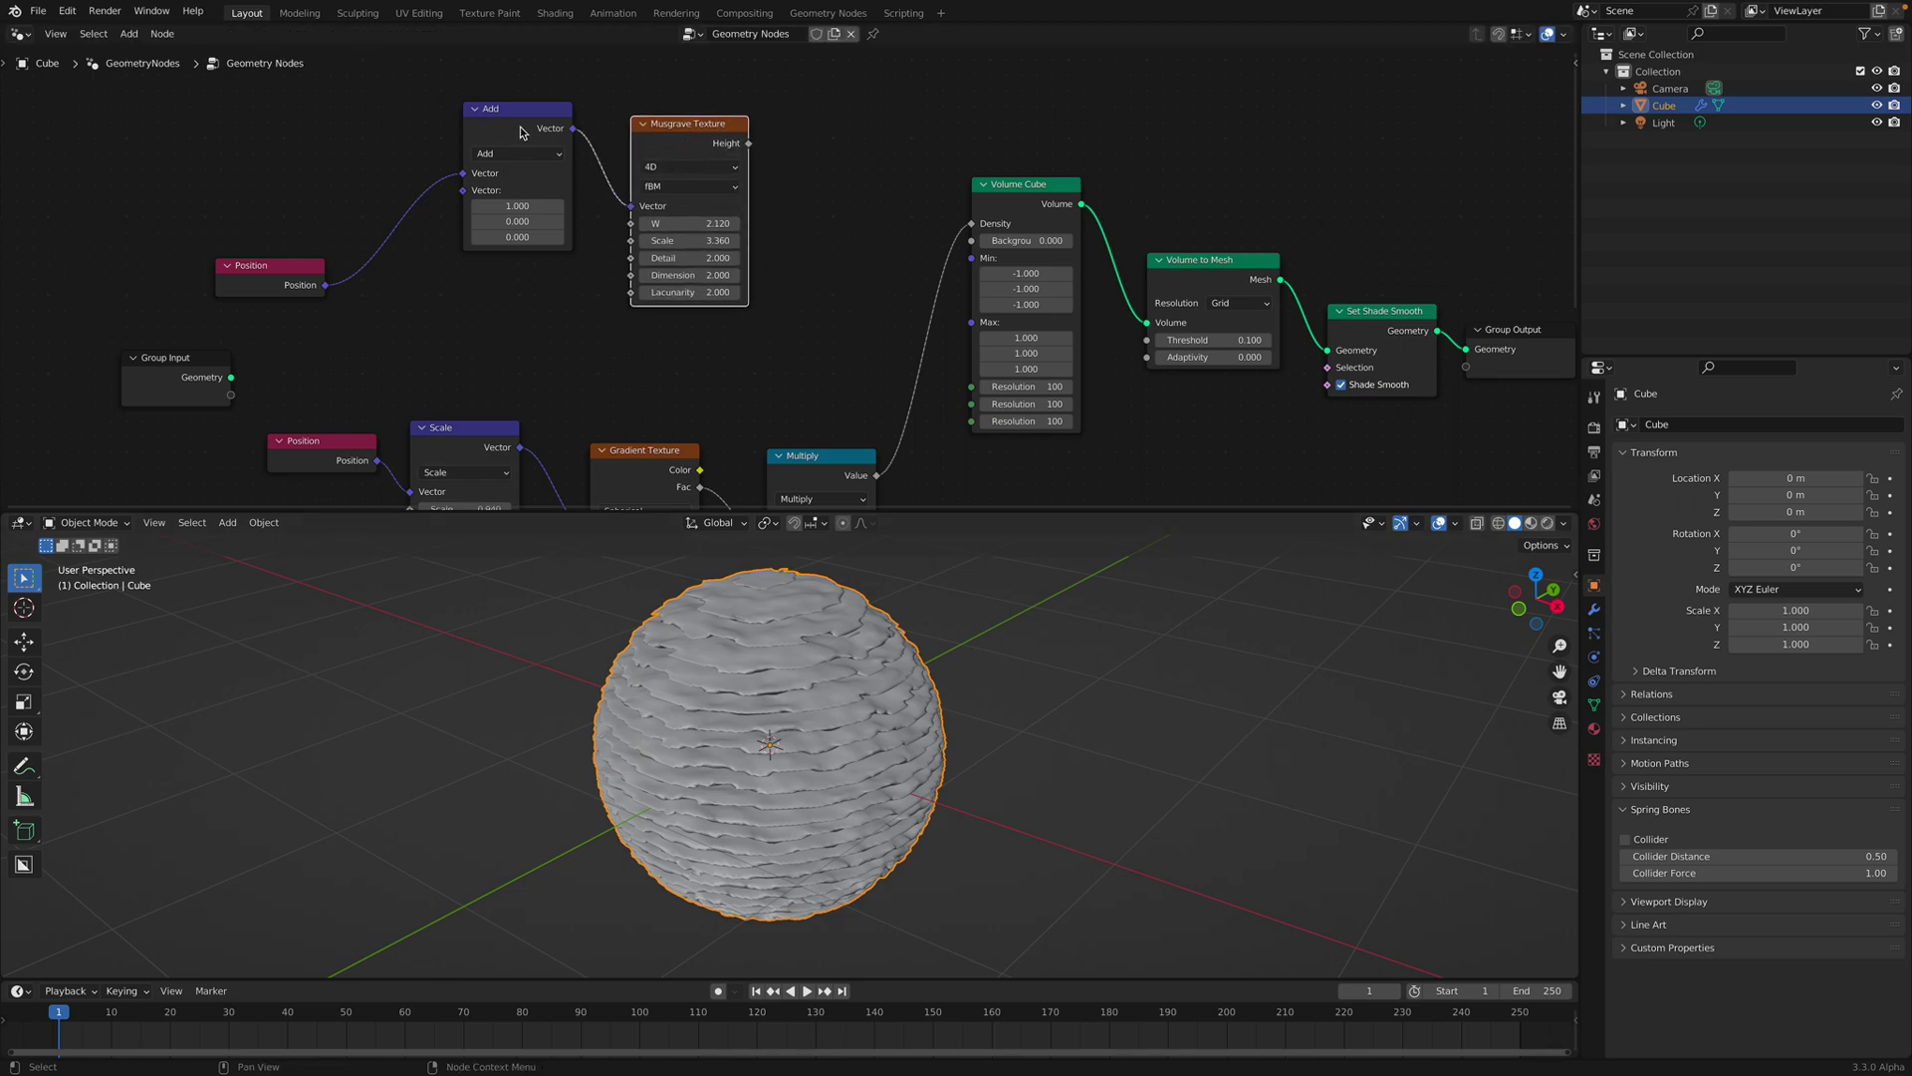
{"action": "left_click_drag", "start_coordinate": [521, 128], "coordinate": [521, 112]}
{"action": "left_click_drag", "start_coordinate": [271, 293], "coordinate": [302, 223]}
Shift the Multiply and Gradient Texture nodes up and space out Volume Cube, Volume to Mesh, Set Shade Smooth and Group Output.
{"action": "middle_click_drag", "start_coordinate": [804, 426], "coordinate": [710, 370]}
{"action": "left_click_drag", "start_coordinate": [725, 398], "coordinate": [704, 362]}
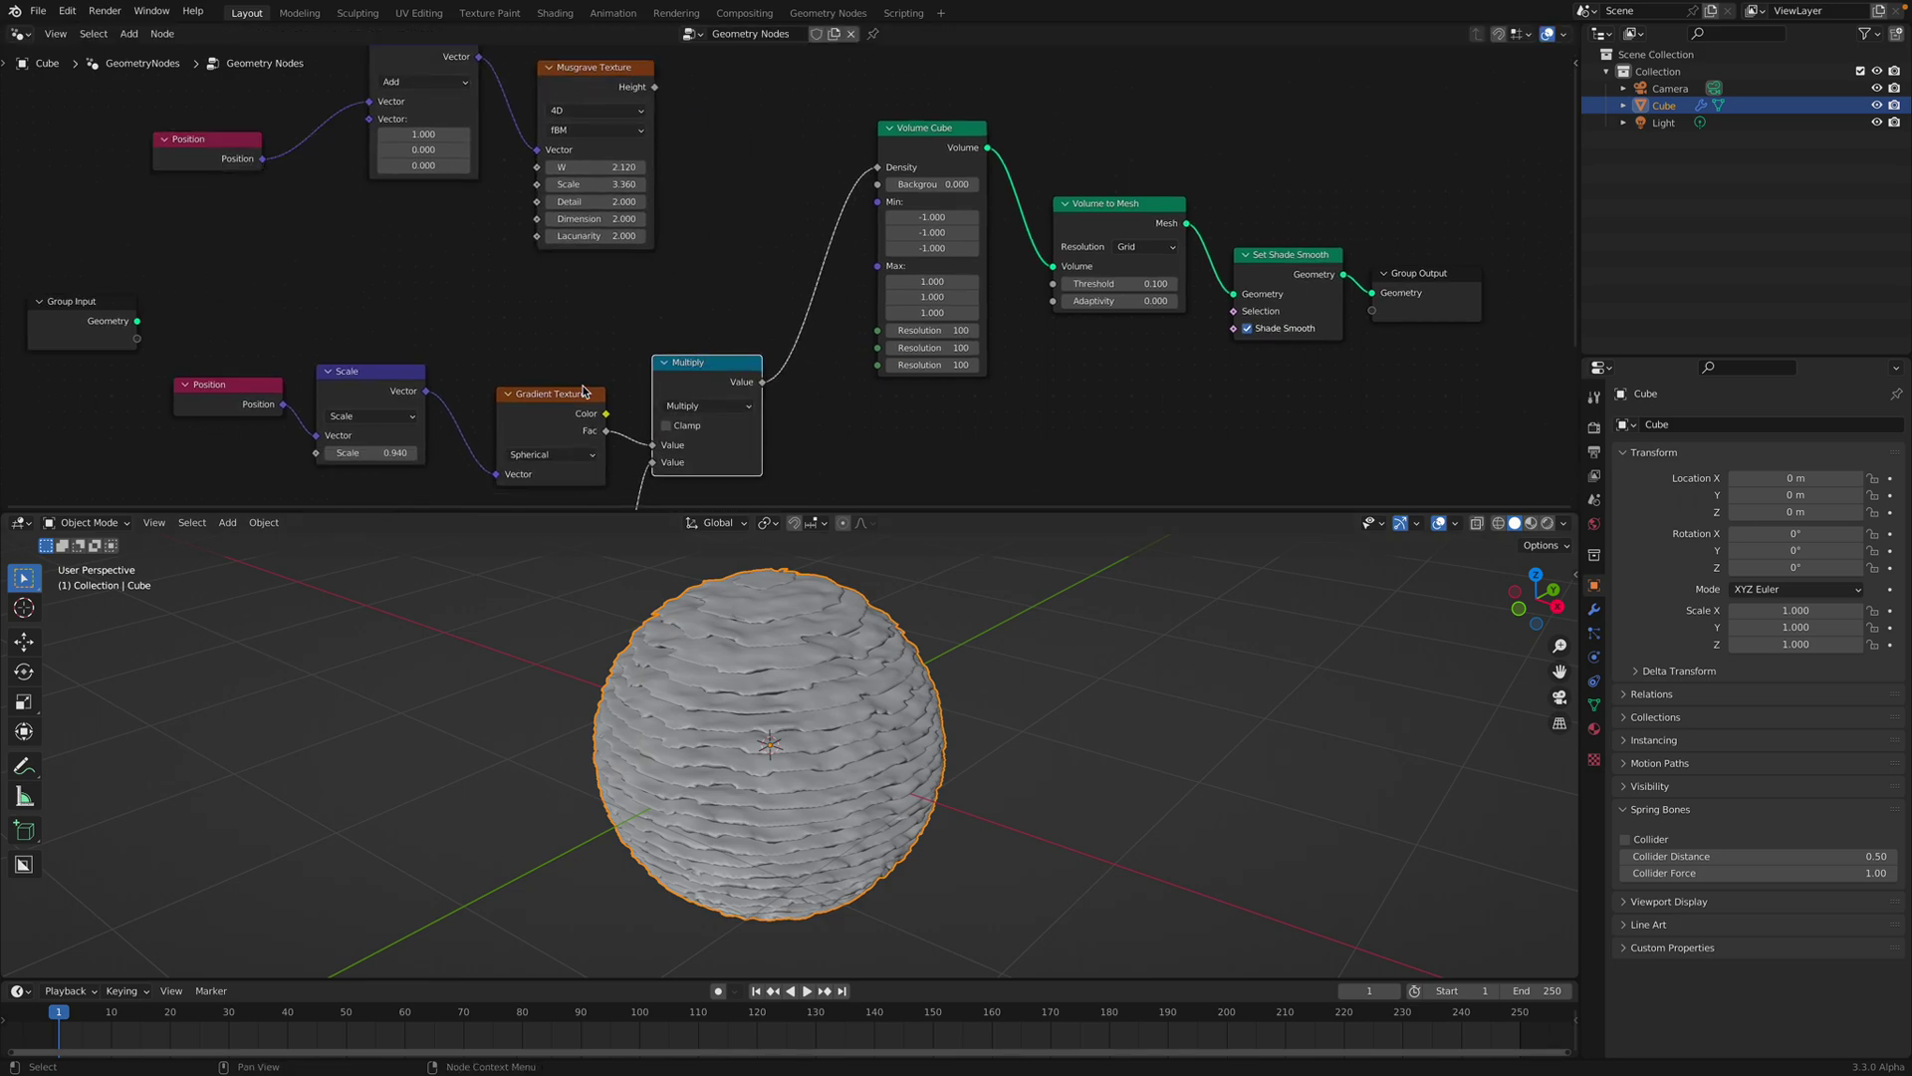
{"action": "left_click_drag", "start_coordinate": [584, 393], "coordinate": [558, 358]}
{"action": "middle_click_drag", "start_coordinate": [900, 274], "coordinate": [780, 283]}
{"action": "left_click_drag", "start_coordinate": [806, 145], "coordinate": [830, 154]}
{"action": "left_click_drag", "start_coordinate": [1008, 212], "coordinate": [1044, 201]}
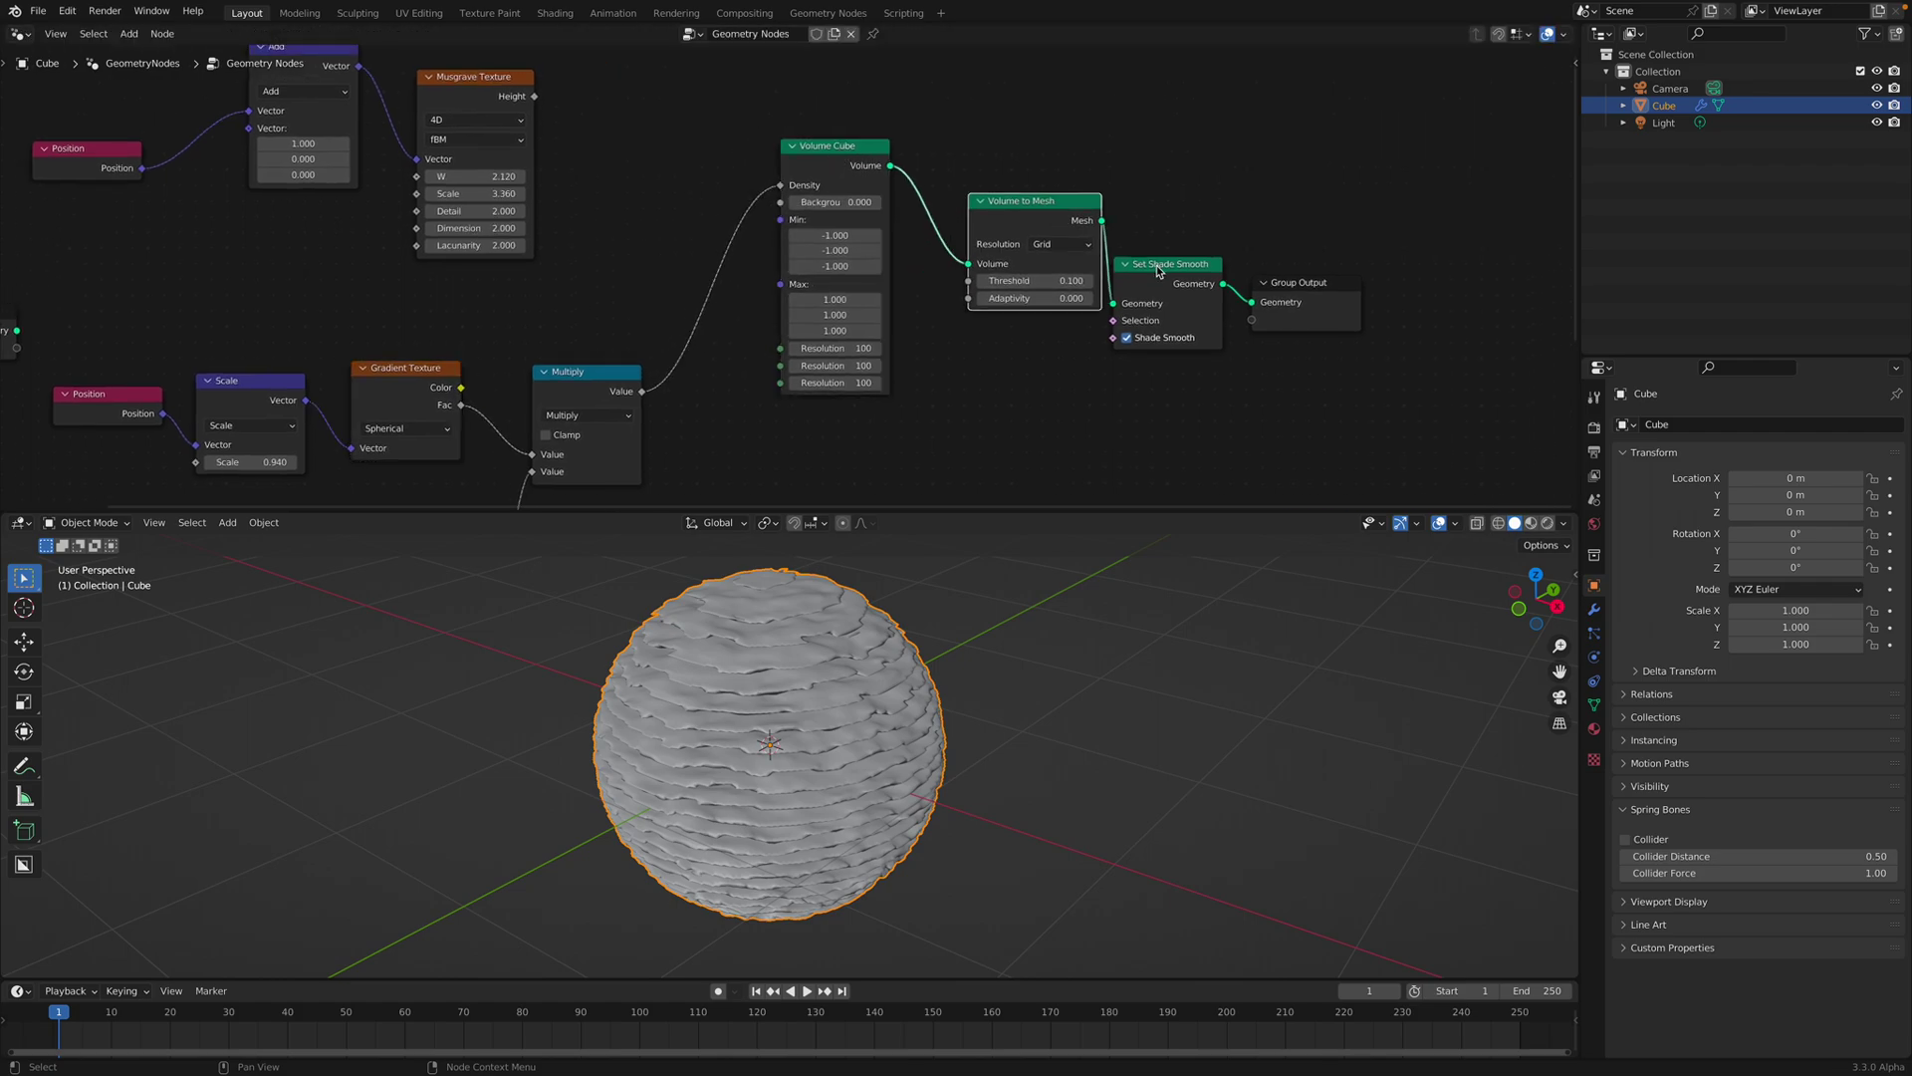
{"action": "left_click_drag", "start_coordinate": [1157, 267], "coordinate": [1172, 265]}
{"action": "left_click_drag", "start_coordinate": [1299, 280], "coordinate": [1341, 287]}
Realign the Multiply and Gradient Texture nodes and bring the Wave Texture up closer beneath the gradient.
{"action": "middle_click_drag", "start_coordinate": [667, 408], "coordinate": [683, 299]}
{"action": "left_click_drag", "start_coordinate": [599, 274], "coordinate": [598, 298]}
{"action": "left_click_drag", "start_coordinate": [422, 333], "coordinate": [437, 315]}
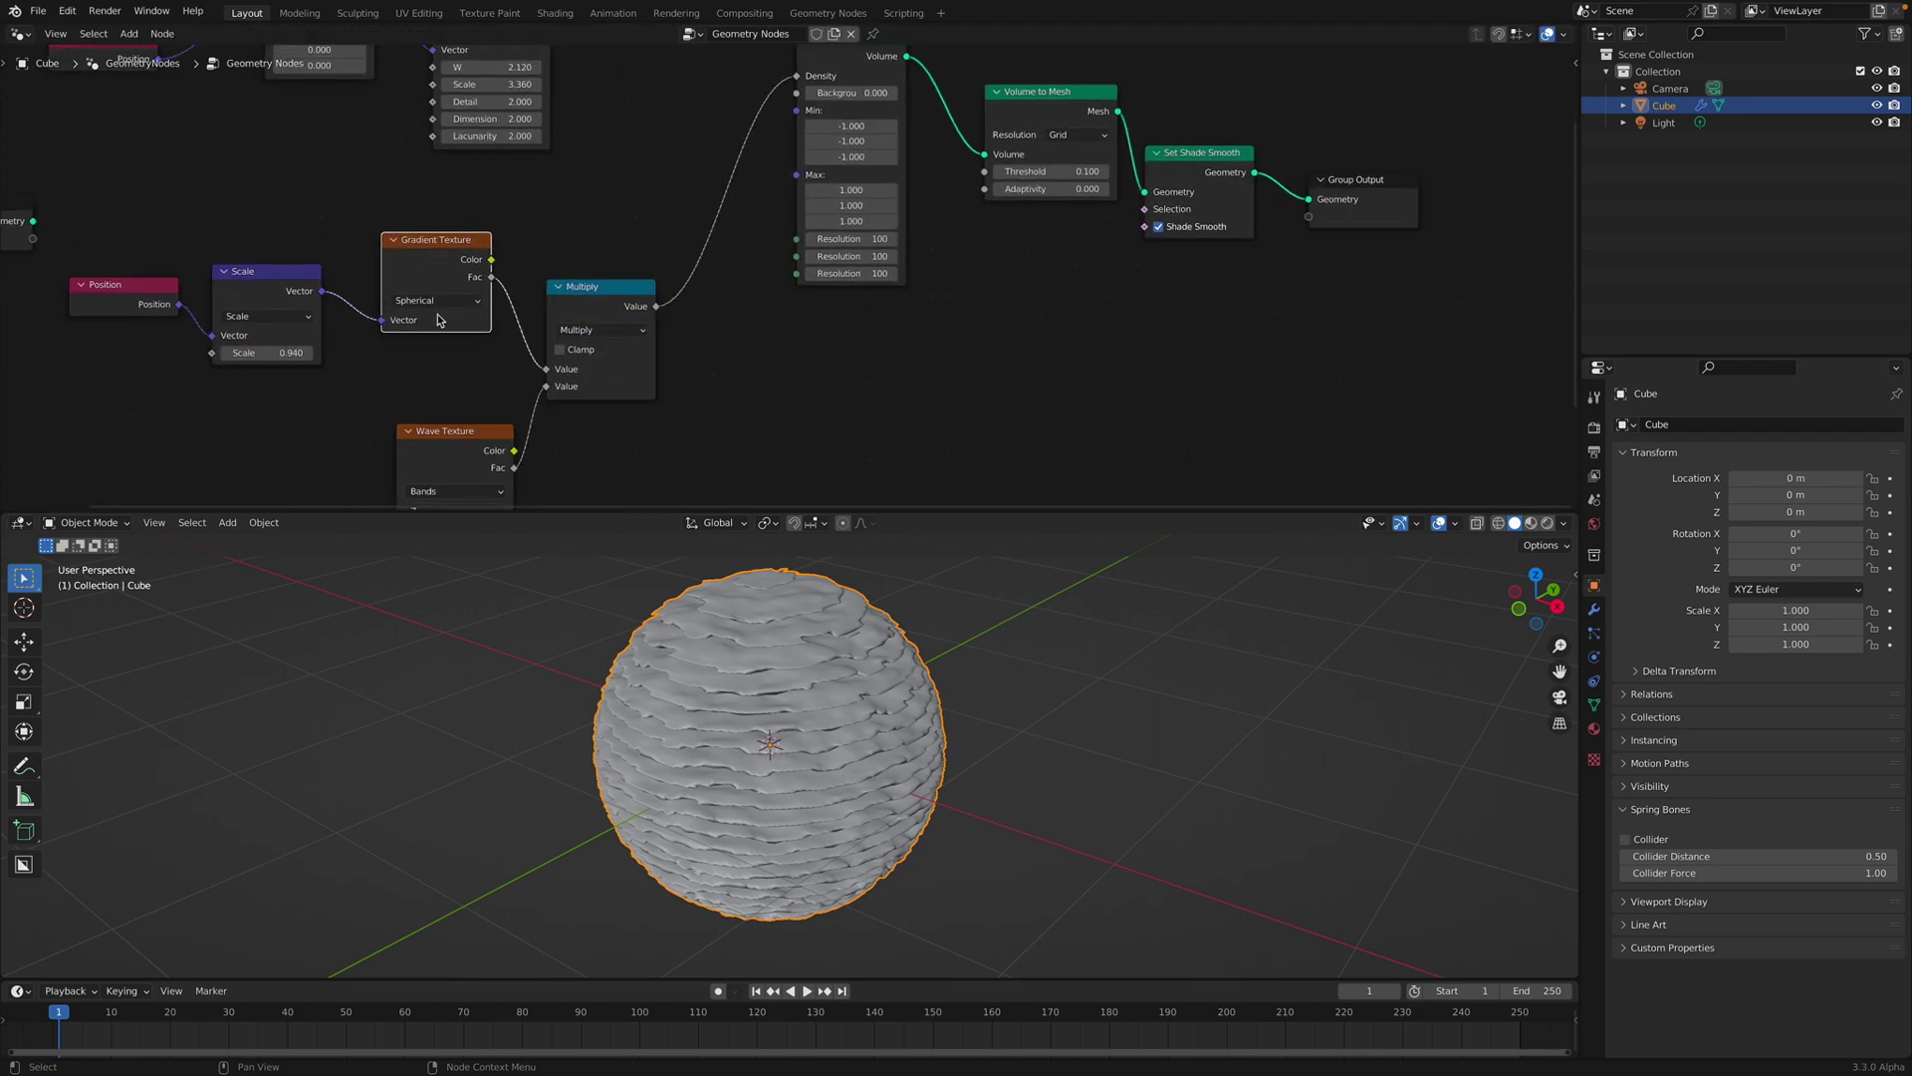
{"action": "left_click_drag", "start_coordinate": [442, 430], "coordinate": [434, 391]}
Insert a second Multiply node before the Volume Cube's Density, connect the Musgrave Texture's Height to its second Value, and save the file.
{"action": "middle_click_drag", "start_coordinate": [665, 132], "coordinate": [629, 263]}
{"action": "key", "text": "shift+a"}
{"action": "left_click", "coordinate": [630, 263]}
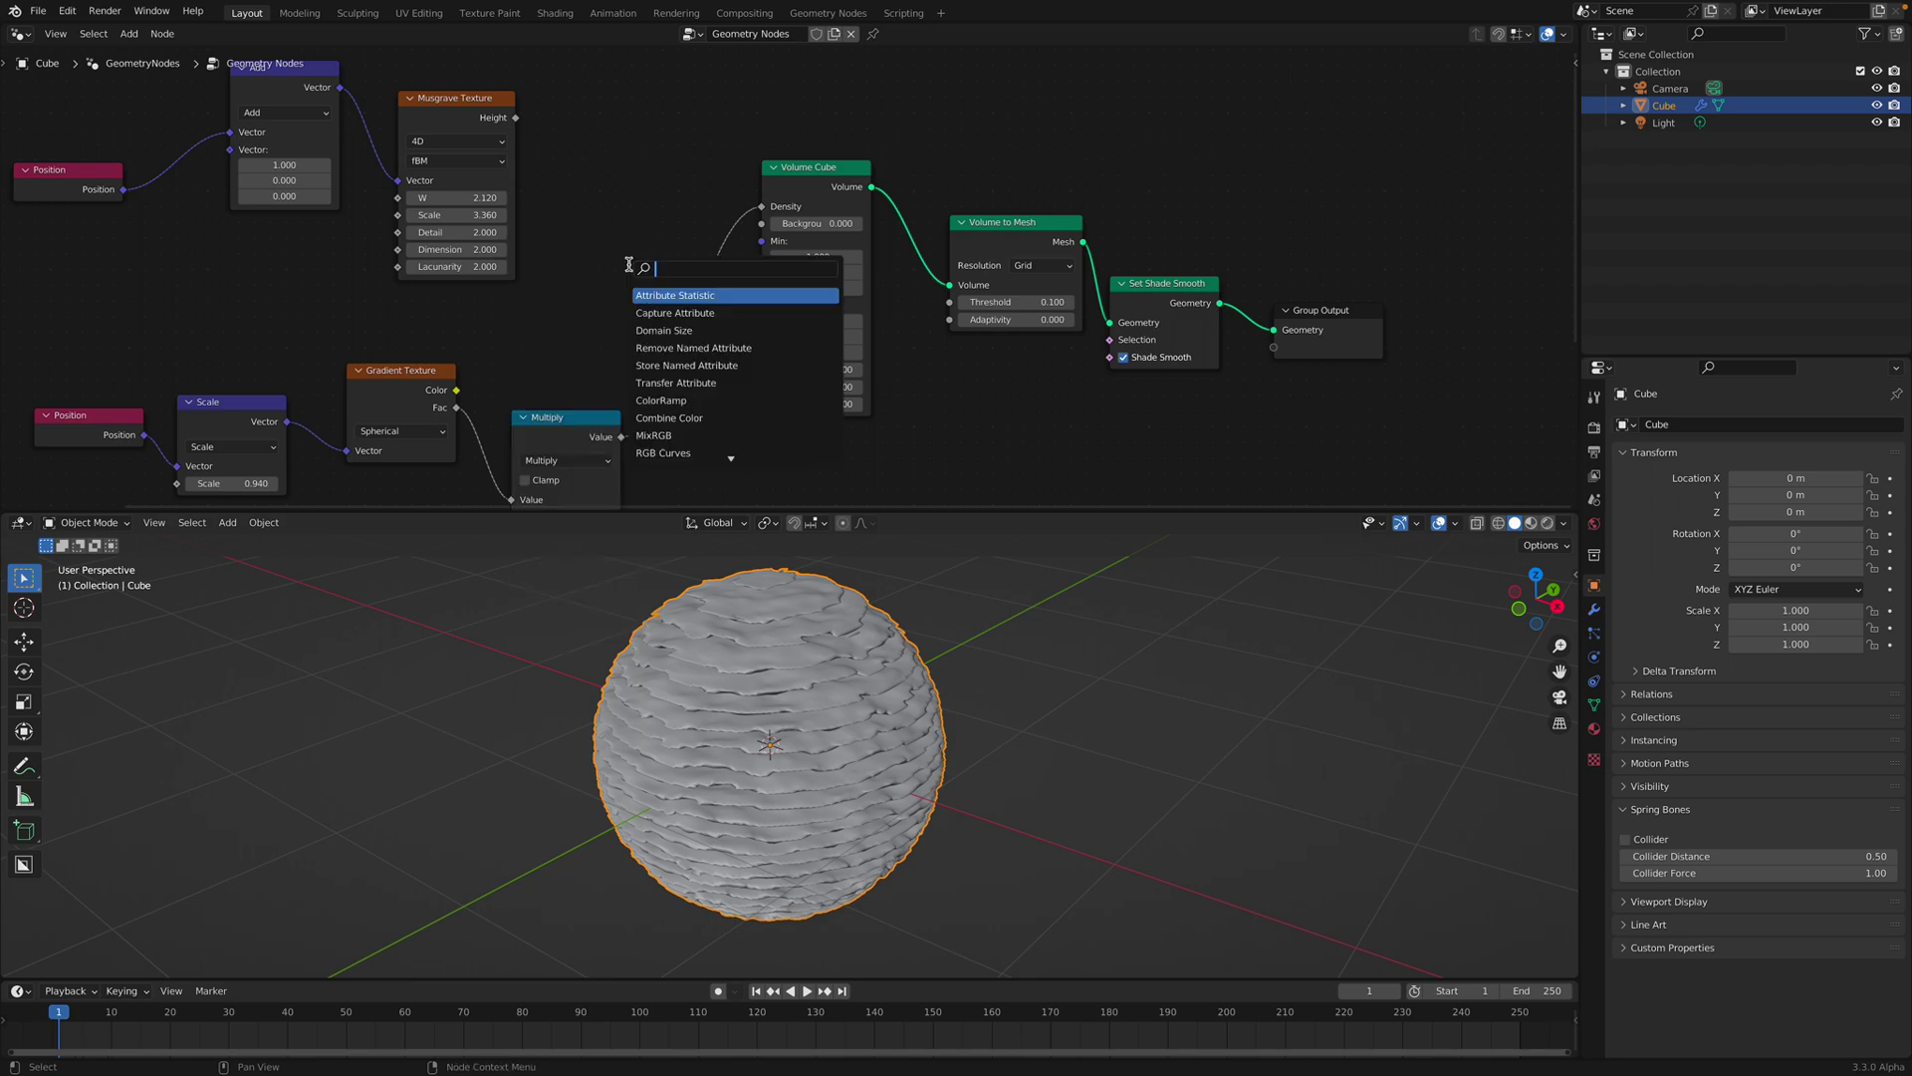
{"action": "key", "text": "Escape"}
{"action": "key", "text": "shift+d"}
{"action": "left_click", "coordinate": [668, 253]}
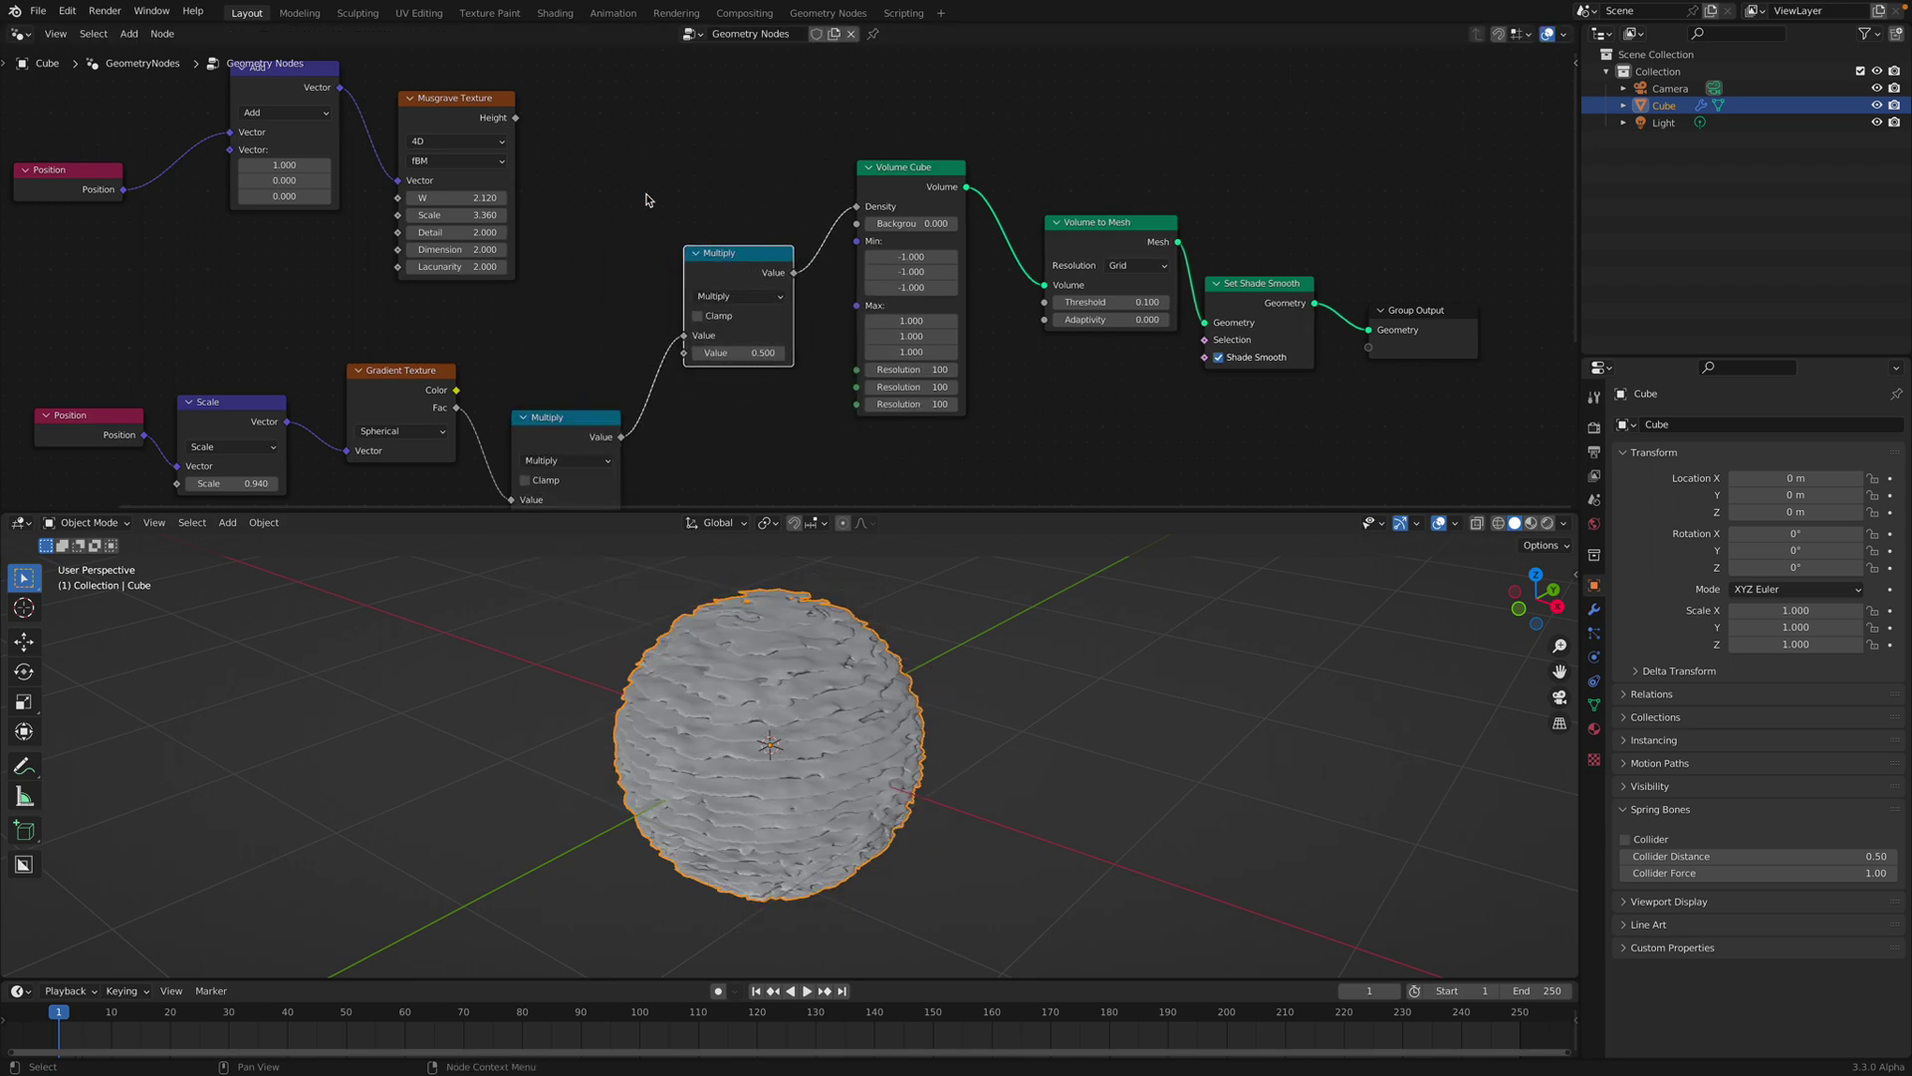
{"action": "left_click_drag", "start_coordinate": [516, 119], "coordinate": [686, 354]}
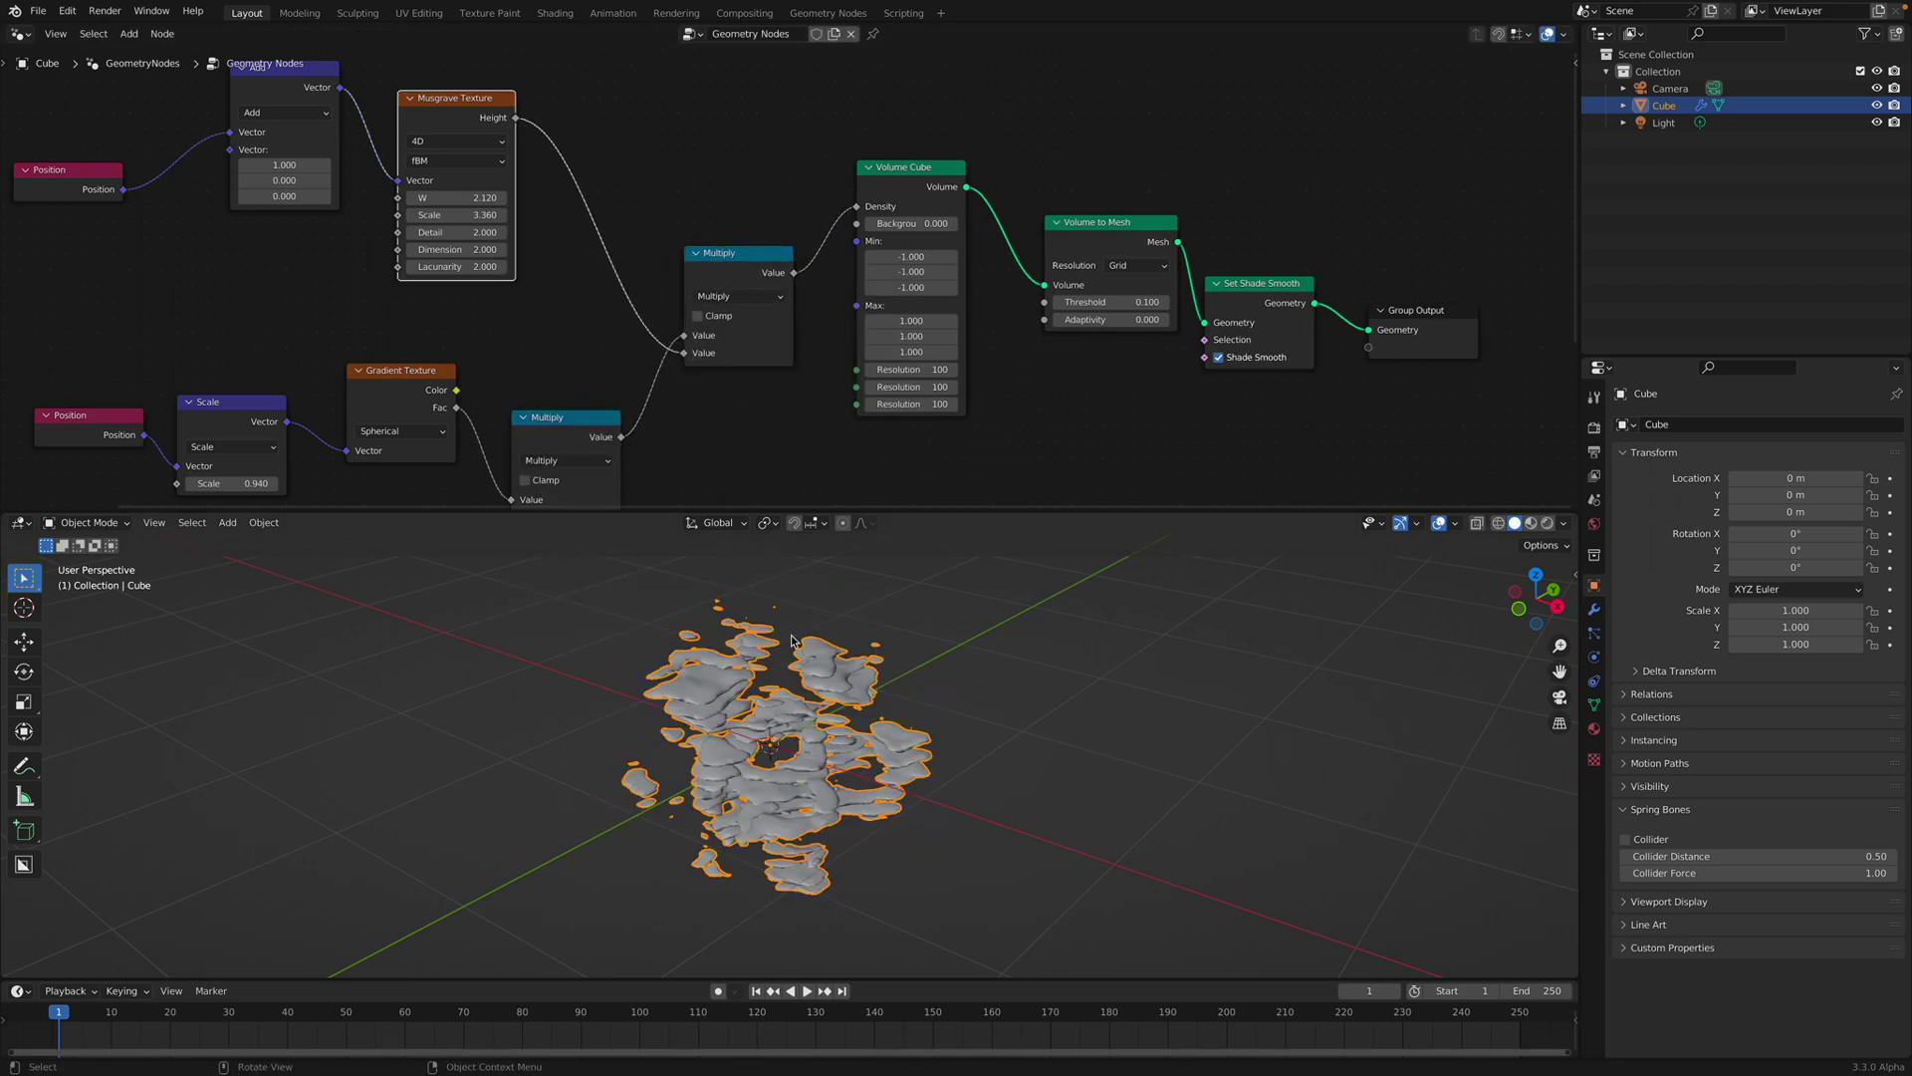
{"action": "key", "text": "ctrl+s"}
Set the Musgrave Texture's W to 0.760 and Scale to 7.860, and save the file.
{"action": "middle_click_drag", "start_coordinate": [461, 213], "coordinate": [541, 223]}
{"action": "left_click_drag", "start_coordinate": [538, 208], "coordinate": [480, 208], "text": "shift"}
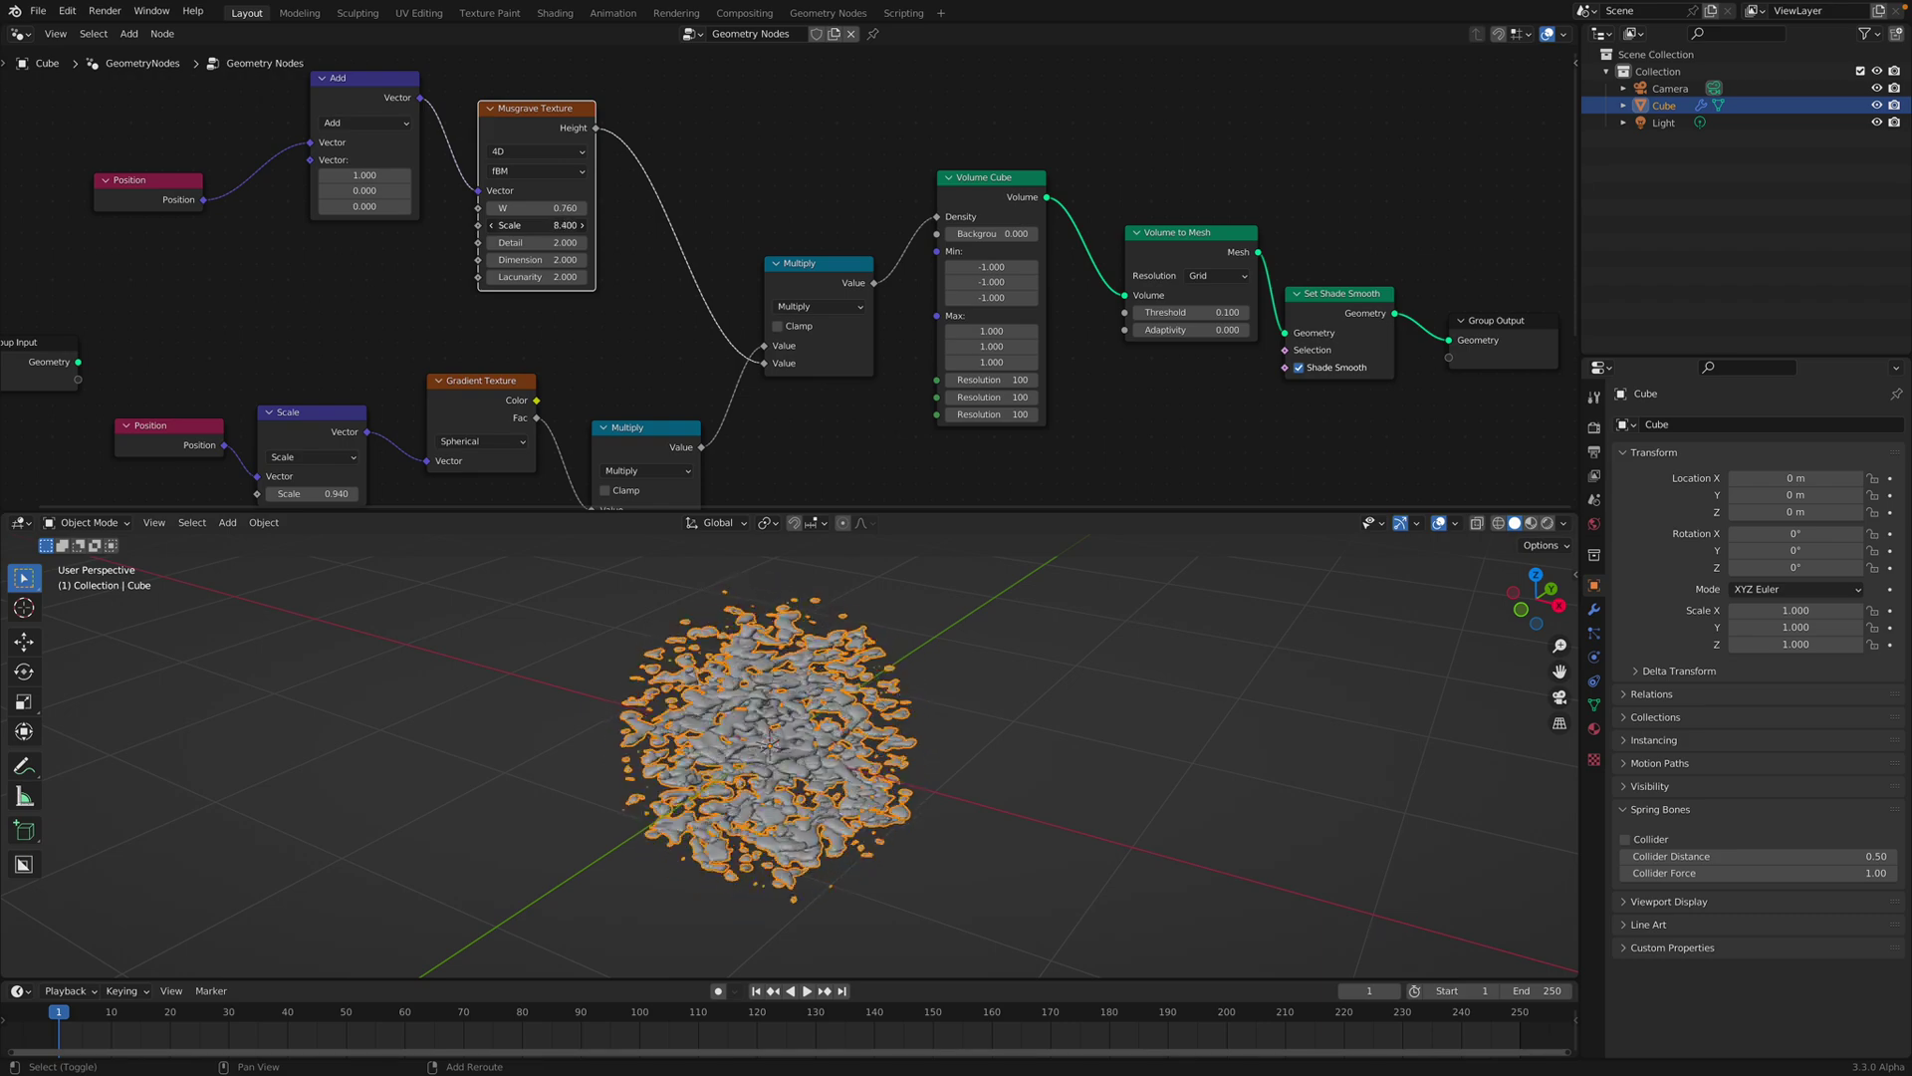
{"action": "key", "text": "ctrl+s"}
Swap the two inputs of the Multiply node feeding the Volume Cube and try the Subtract operation.
{"action": "middle_click_drag", "start_coordinate": [725, 273], "coordinate": [722, 247]}
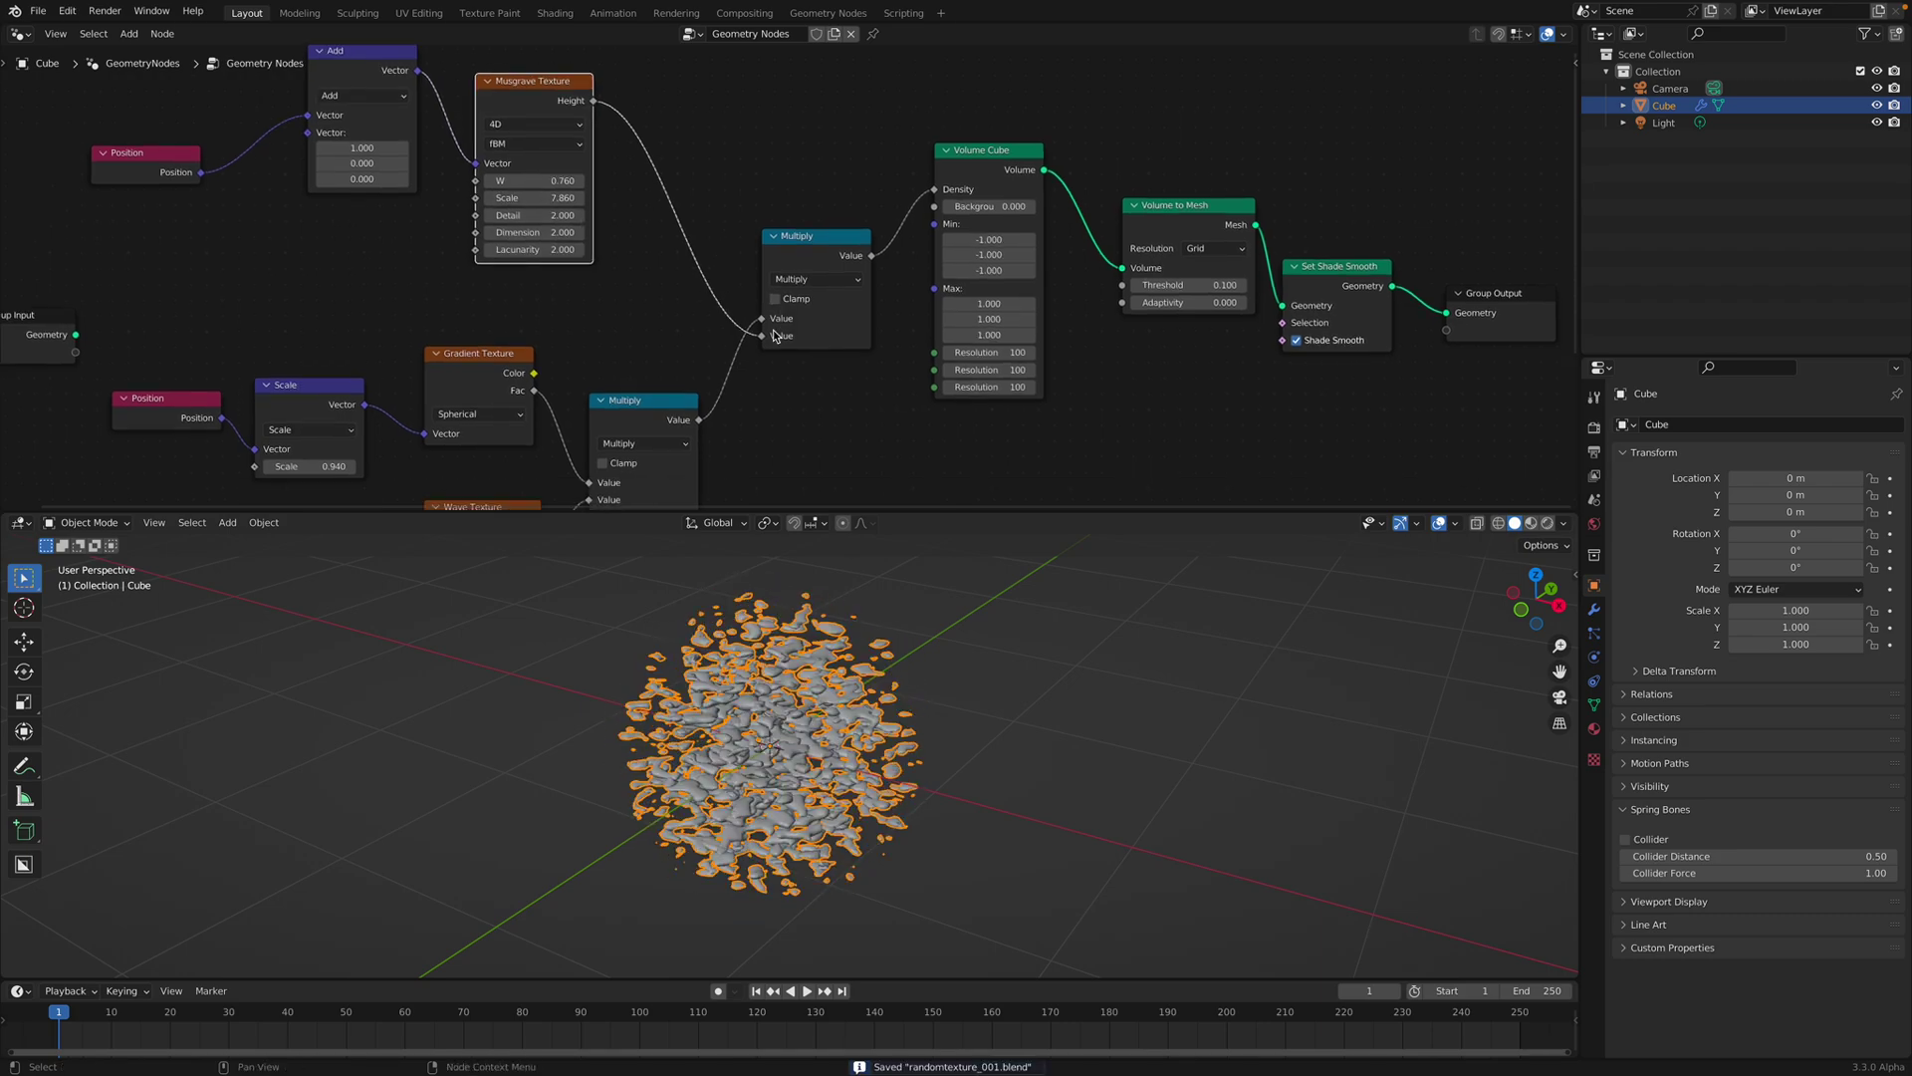
{"action": "left_click_drag", "start_coordinate": [764, 336], "coordinate": [764, 321]}
{"action": "scroll", "coordinate": [765, 322], "scroll_direction": "up", "scroll_amount": 1}
{"action": "left_click", "coordinate": [804, 281]}
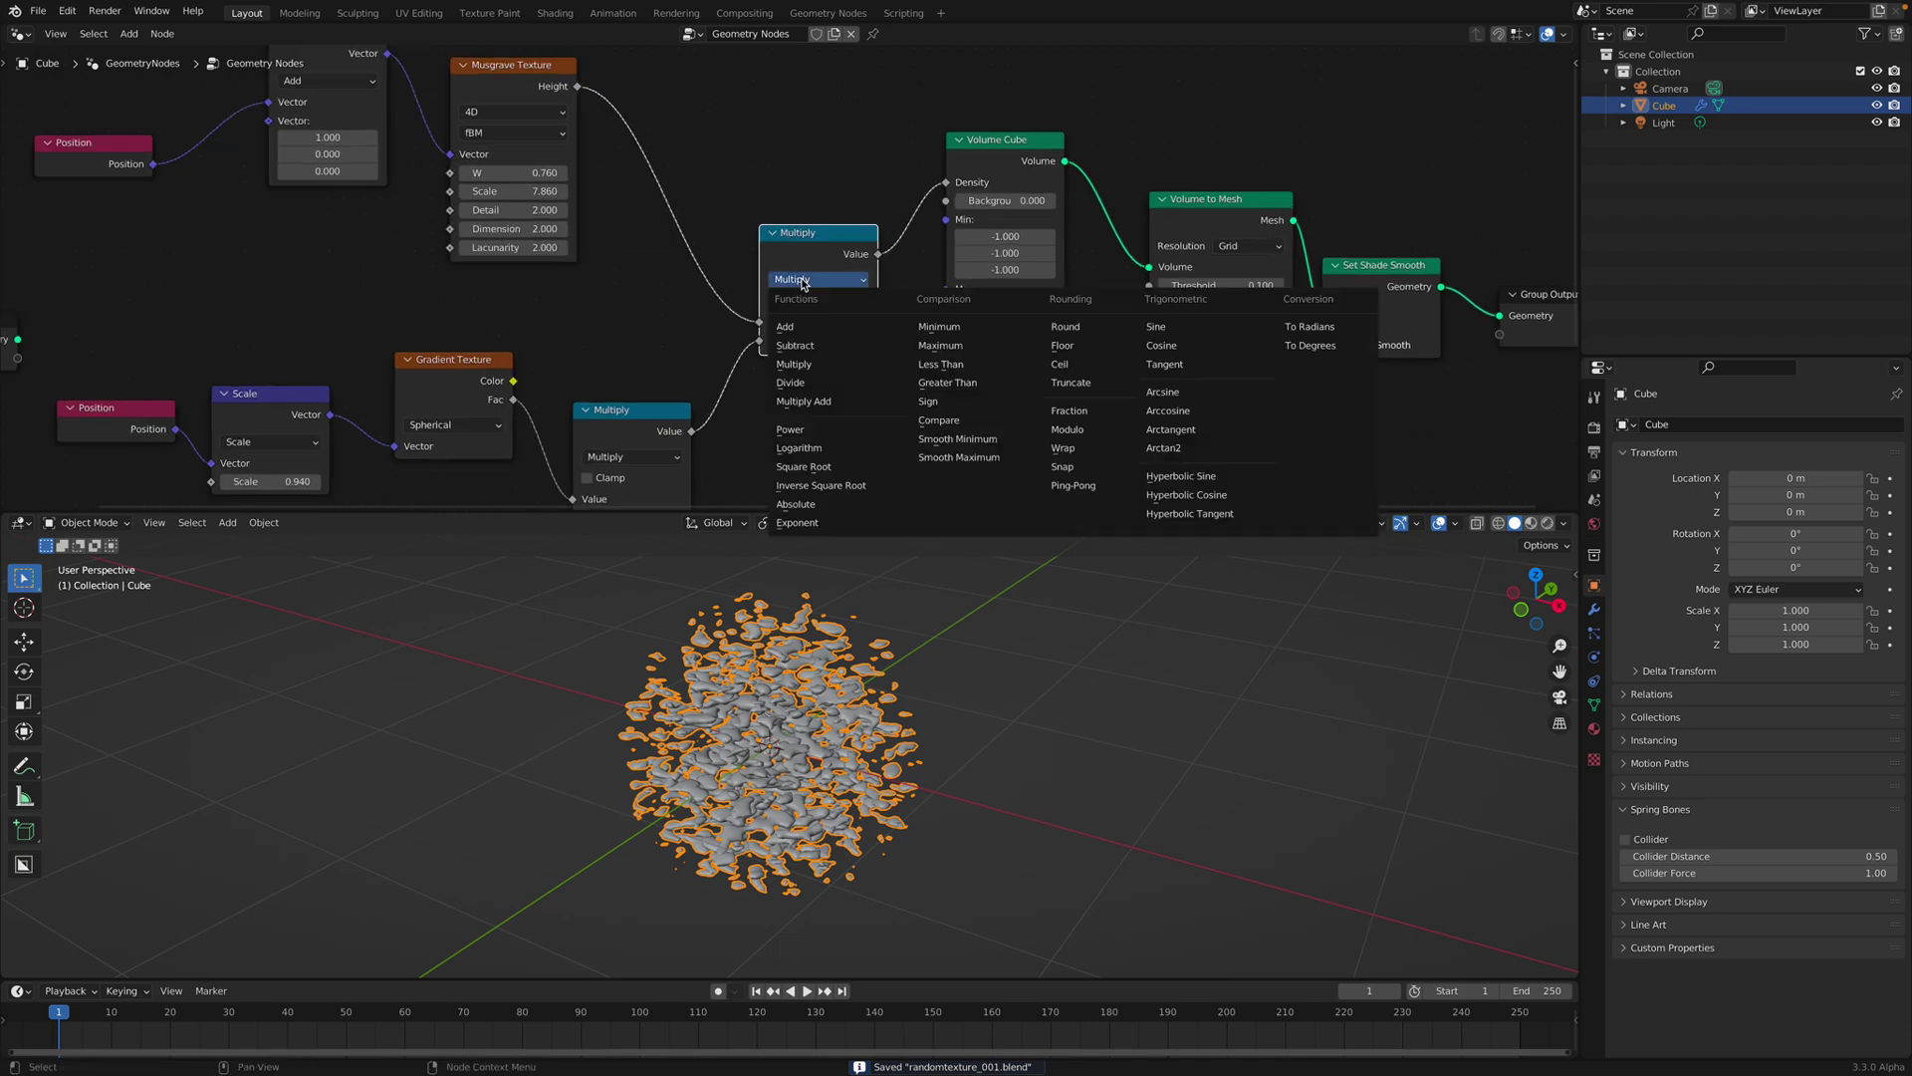
{"action": "left_click", "coordinate": [809, 347]}
{"action": "scroll", "coordinate": [933, 629], "scroll_direction": "down", "scroll_amount": 3}
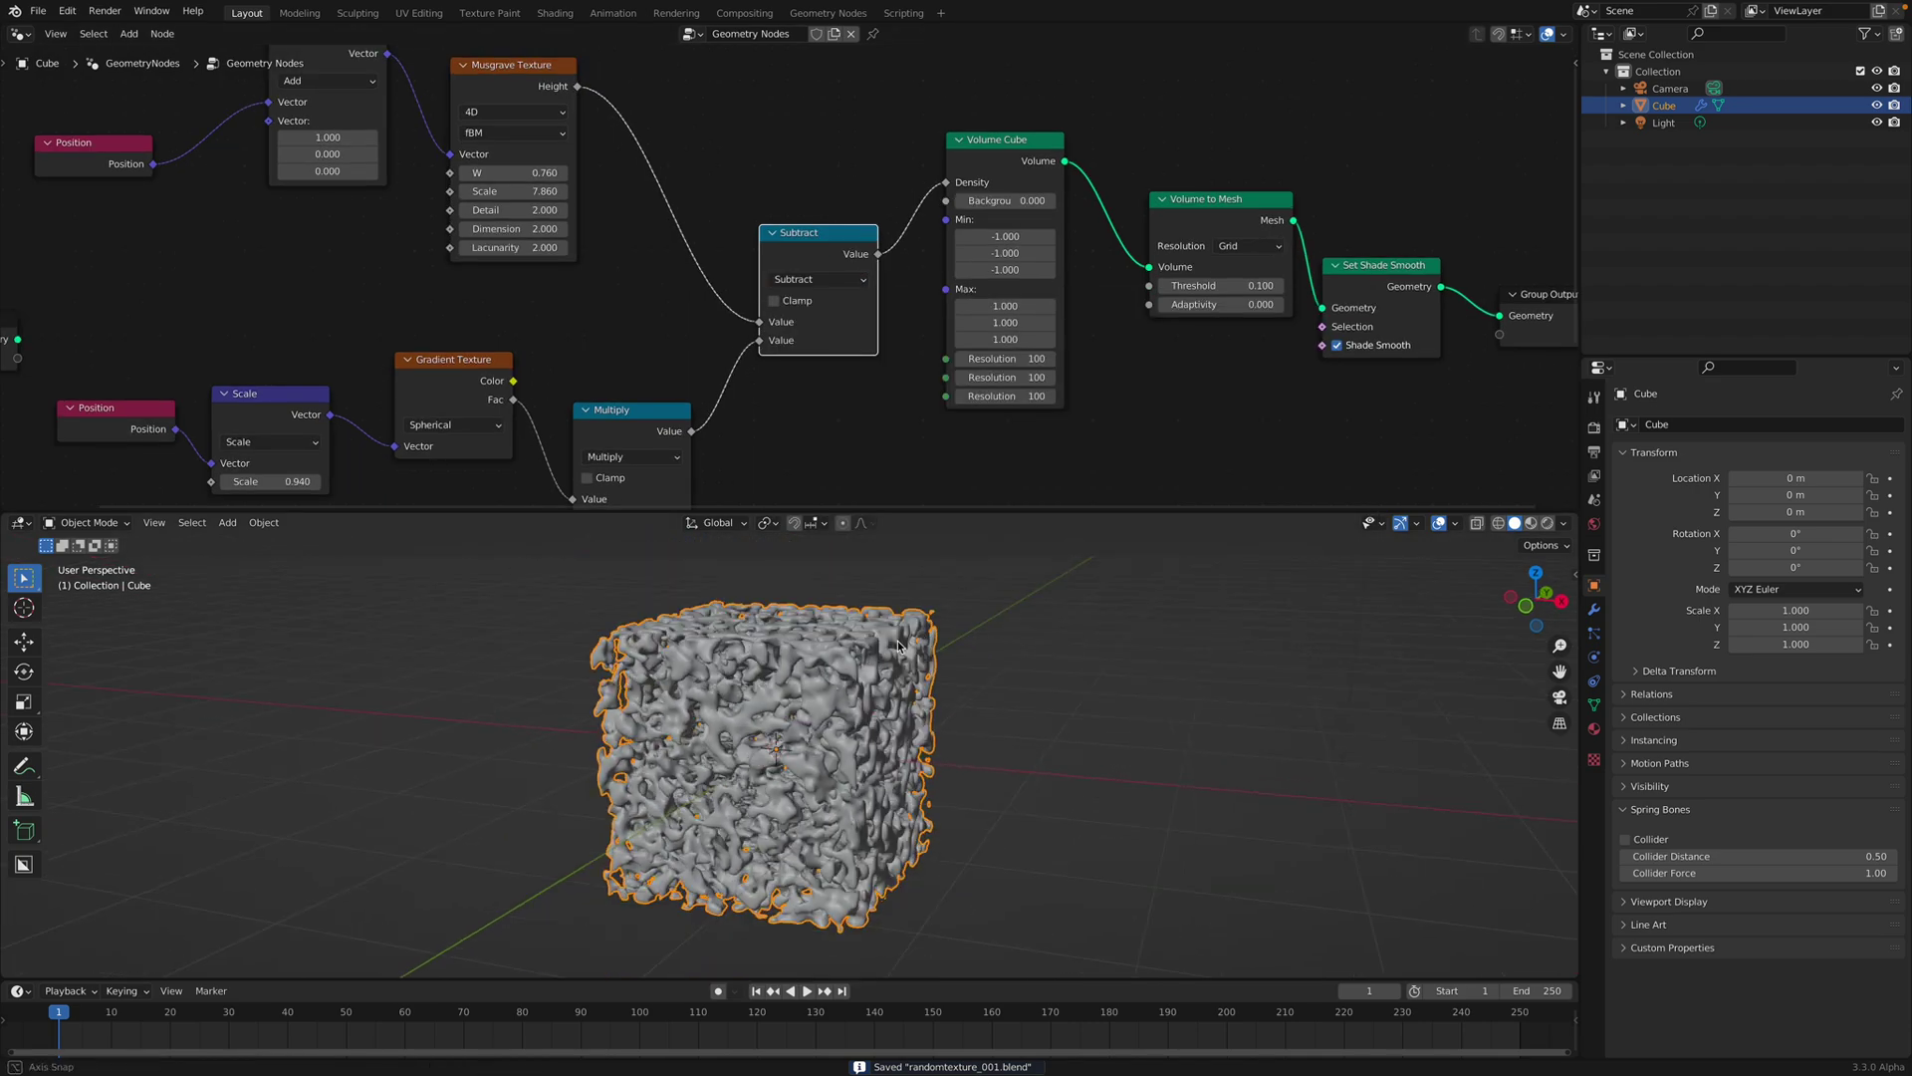
Swap the Math node's inputs back, try the Add operation, and return the node to Multiply.
{"action": "left_click_drag", "start_coordinate": [764, 346], "coordinate": [764, 346]}
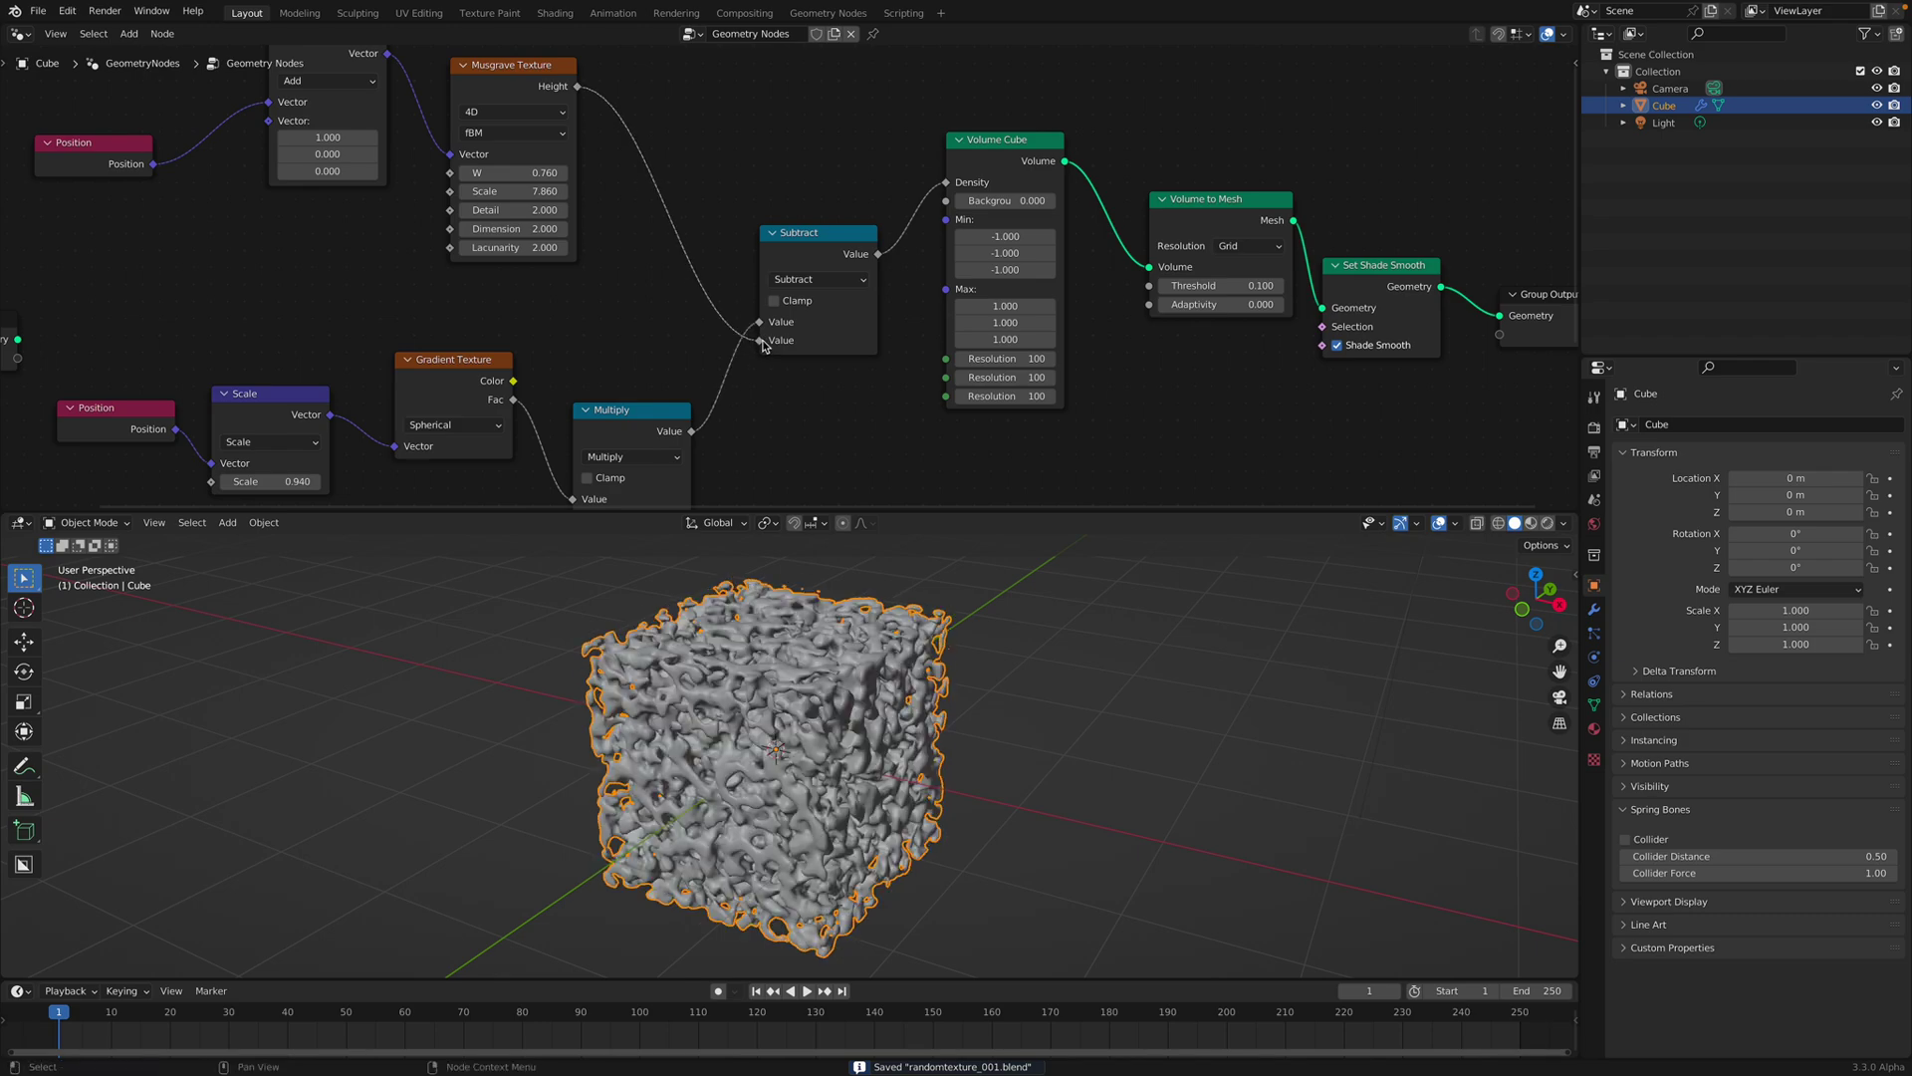
{"action": "left_click", "coordinate": [799, 288]}
{"action": "left_click", "coordinate": [802, 327]}
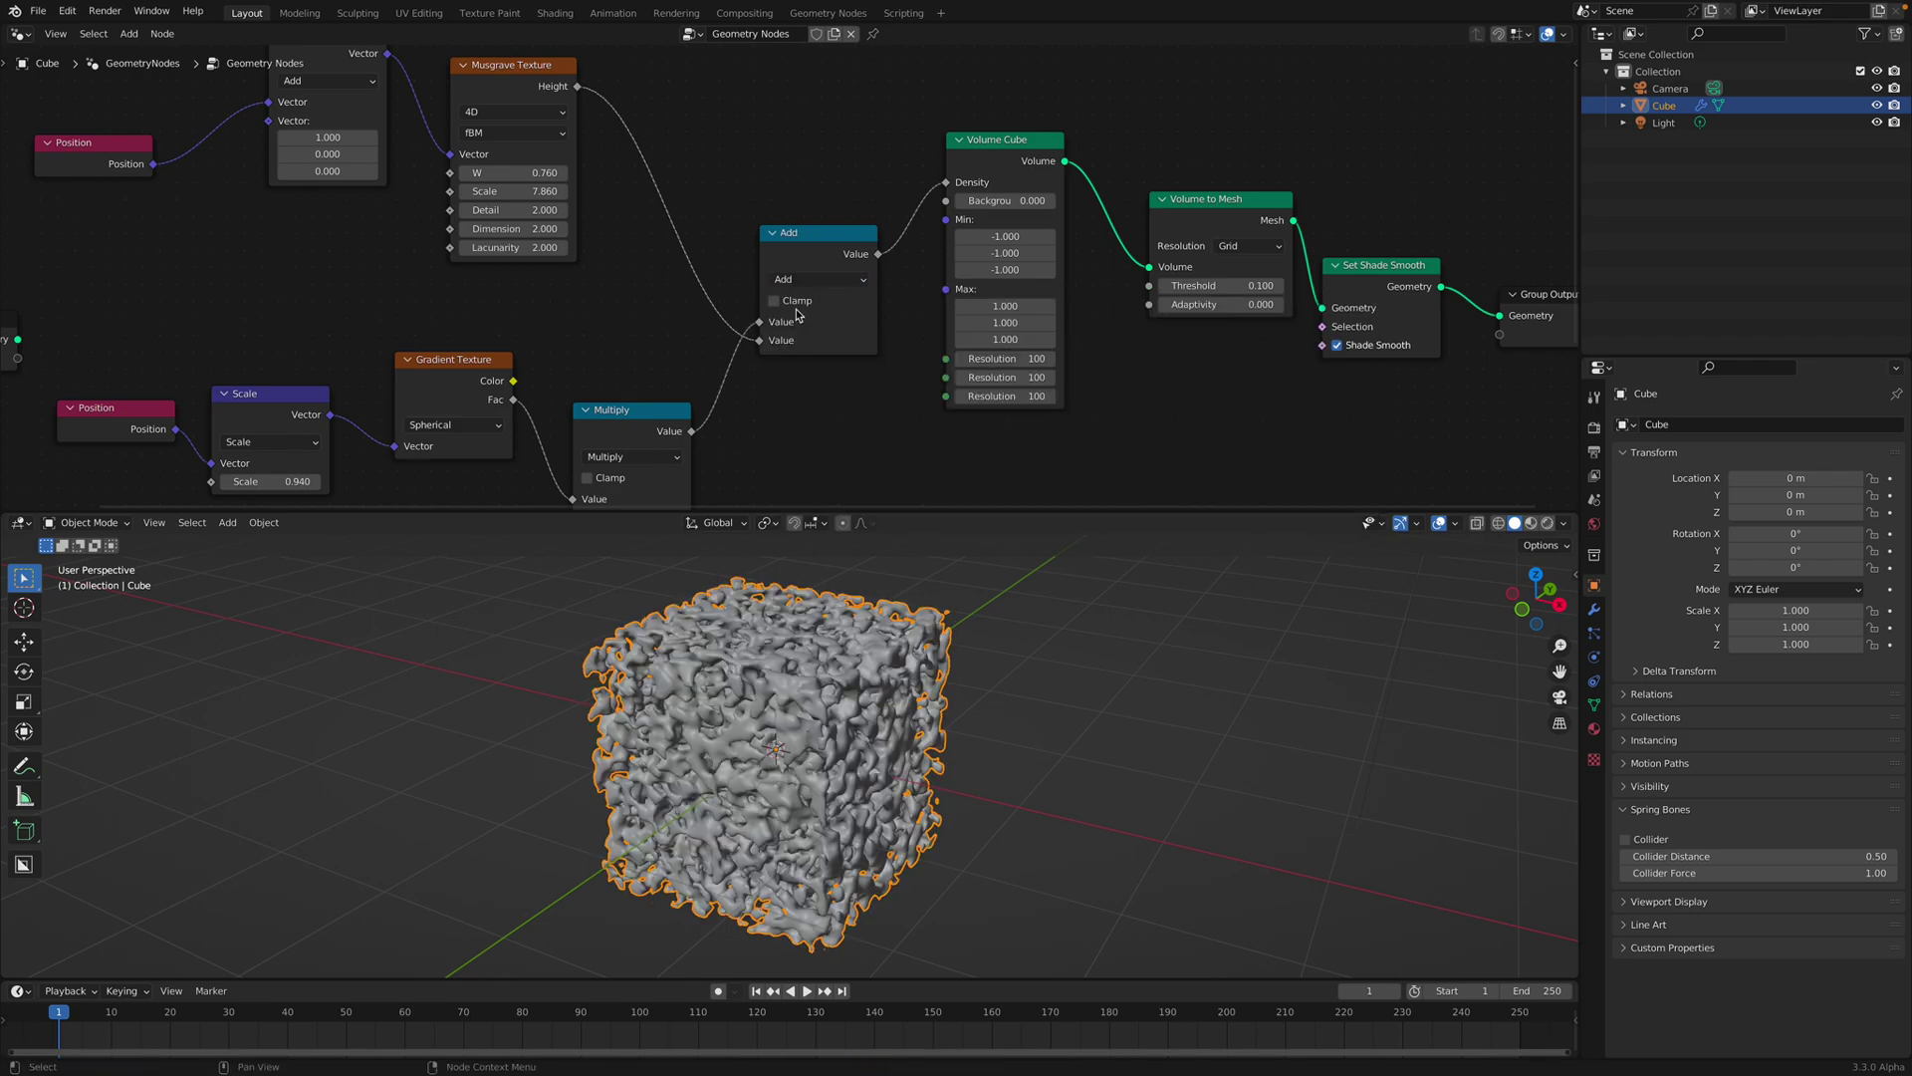
{"action": "left_click", "coordinate": [801, 281]}
{"action": "left_click", "coordinate": [805, 363]}
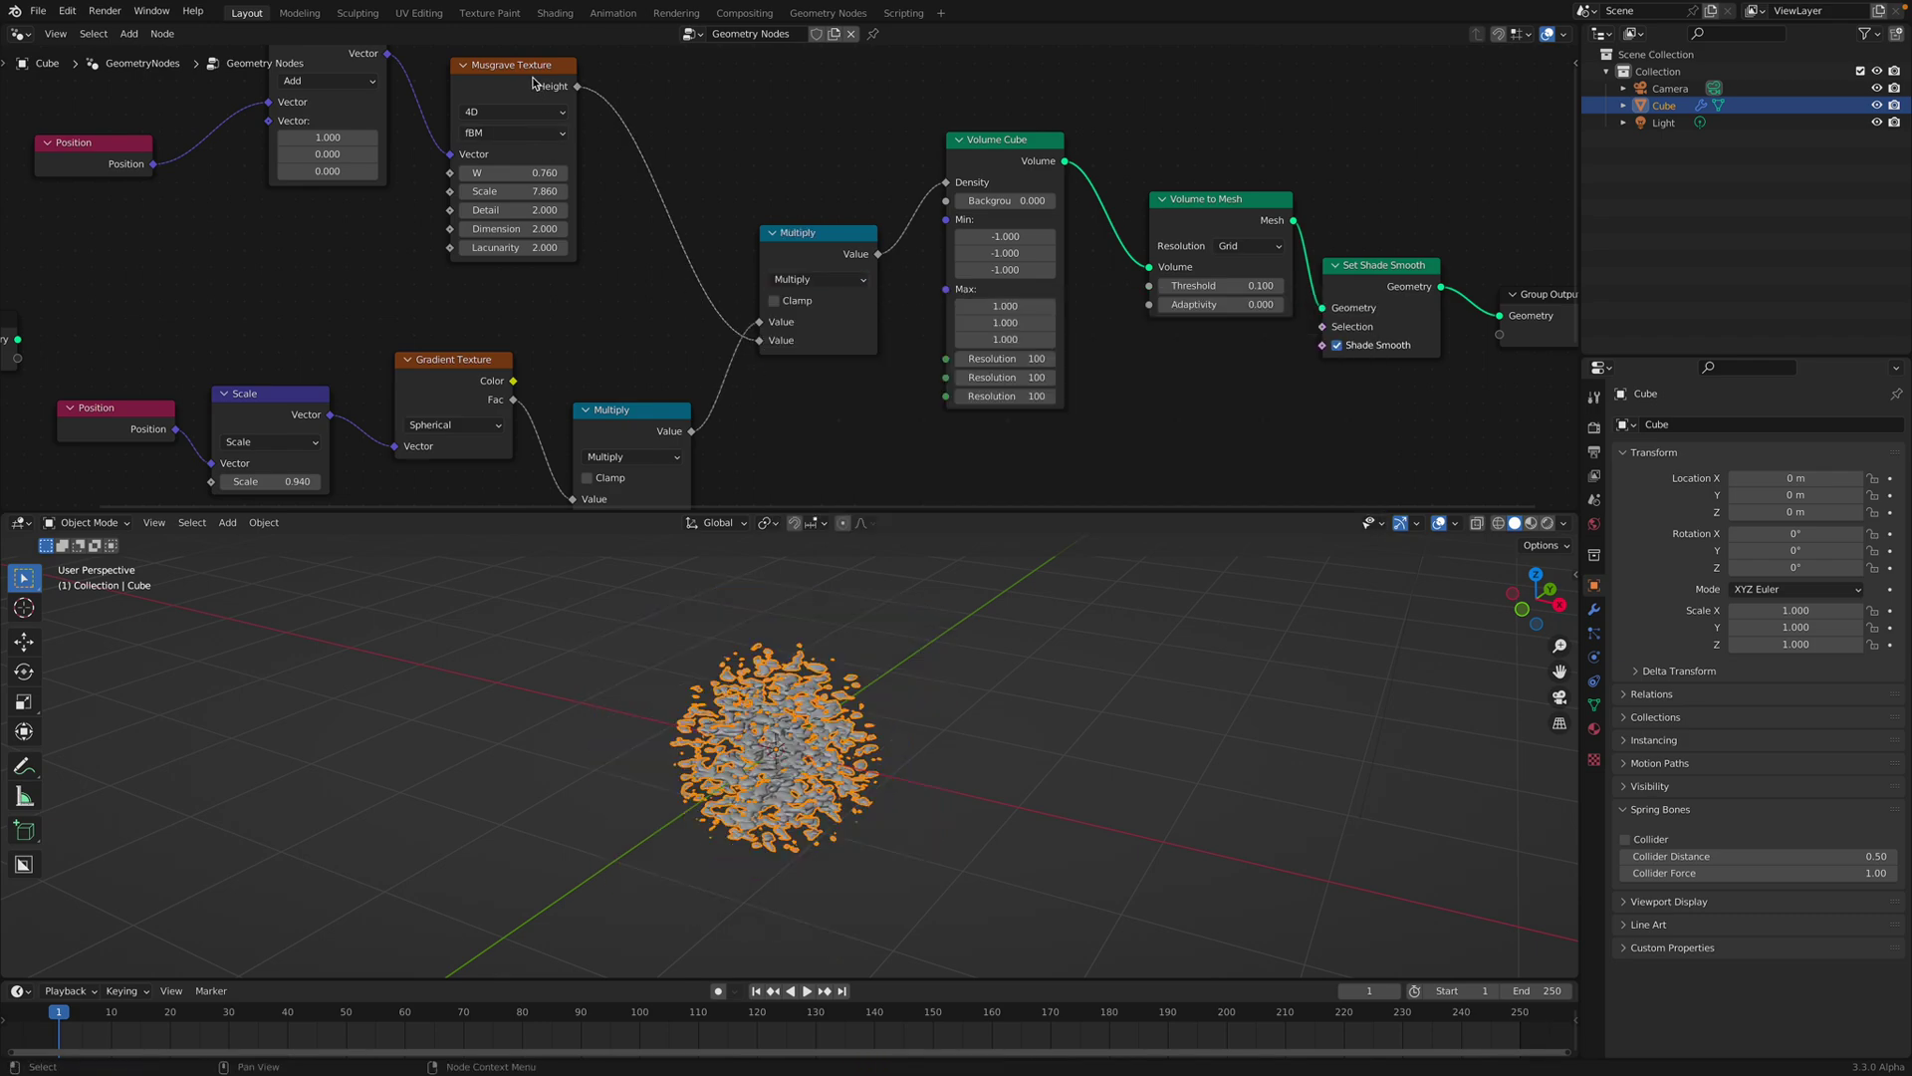
Move the Musgrave Texture slightly down, deselect the Cube in the viewport, and save the file.
{"action": "mouse_move", "coordinate": [532, 78]}
{"action": "left_mouse_down"}
{"action": "mouse_move", "coordinate": [619, 154]}
{"action": "mouse_move", "coordinate": [520, 108]}
{"action": "left_mouse_up"}
{"action": "scroll", "coordinate": [878, 710], "scroll_direction": "up", "scroll_amount": 1}
{"action": "scroll", "coordinate": [880, 768], "scroll_direction": "up", "scroll_amount": 3}
{"action": "mouse_move", "coordinate": [584, 212]}
{"action": "left_mouse_down"}
{"action": "mouse_move", "coordinate": [489, 204]}
{"action": "mouse_move", "coordinate": [613, 219]}
{"action": "left_mouse_up"}
{"action": "middle_click_drag", "start_coordinate": [908, 753], "coordinate": [966, 762]}
{"action": "left_click", "coordinate": [1007, 698]}
{"action": "key", "text": "ctrl+s"}
{"action": "middle_click_drag", "start_coordinate": [621, 363], "coordinate": [664, 190]}
{"action": "middle_click_drag", "start_coordinate": [541, 475], "coordinate": [539, 415]}
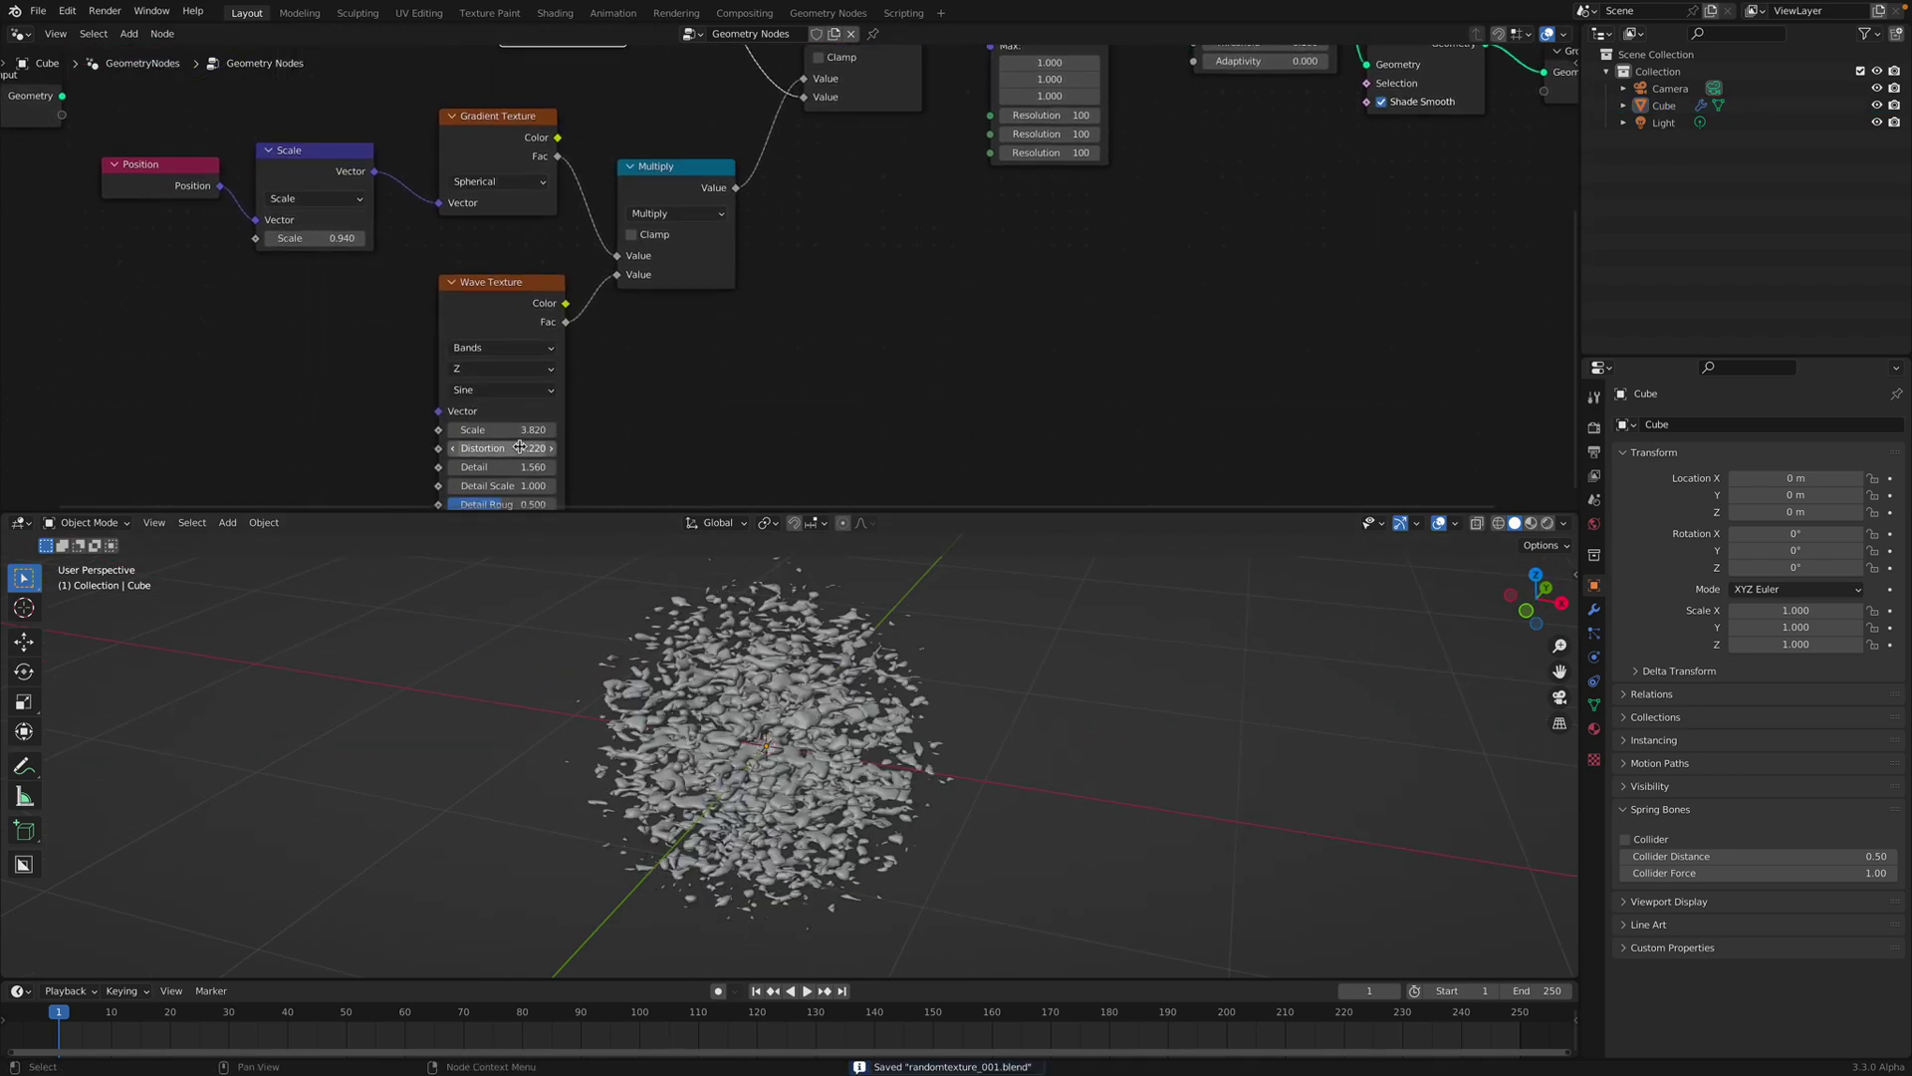
Set the Wave Texture's Distortion to 7.000, detach the Musgrave branch's Multiply node so the gradient-wave Multiply feeds Density, and save the file.
{"action": "left_click_drag", "start_coordinate": [518, 448], "coordinate": [530, 449], "text": "shift"}
{"action": "middle_click_drag", "start_coordinate": [845, 283], "coordinate": [781, 442]}
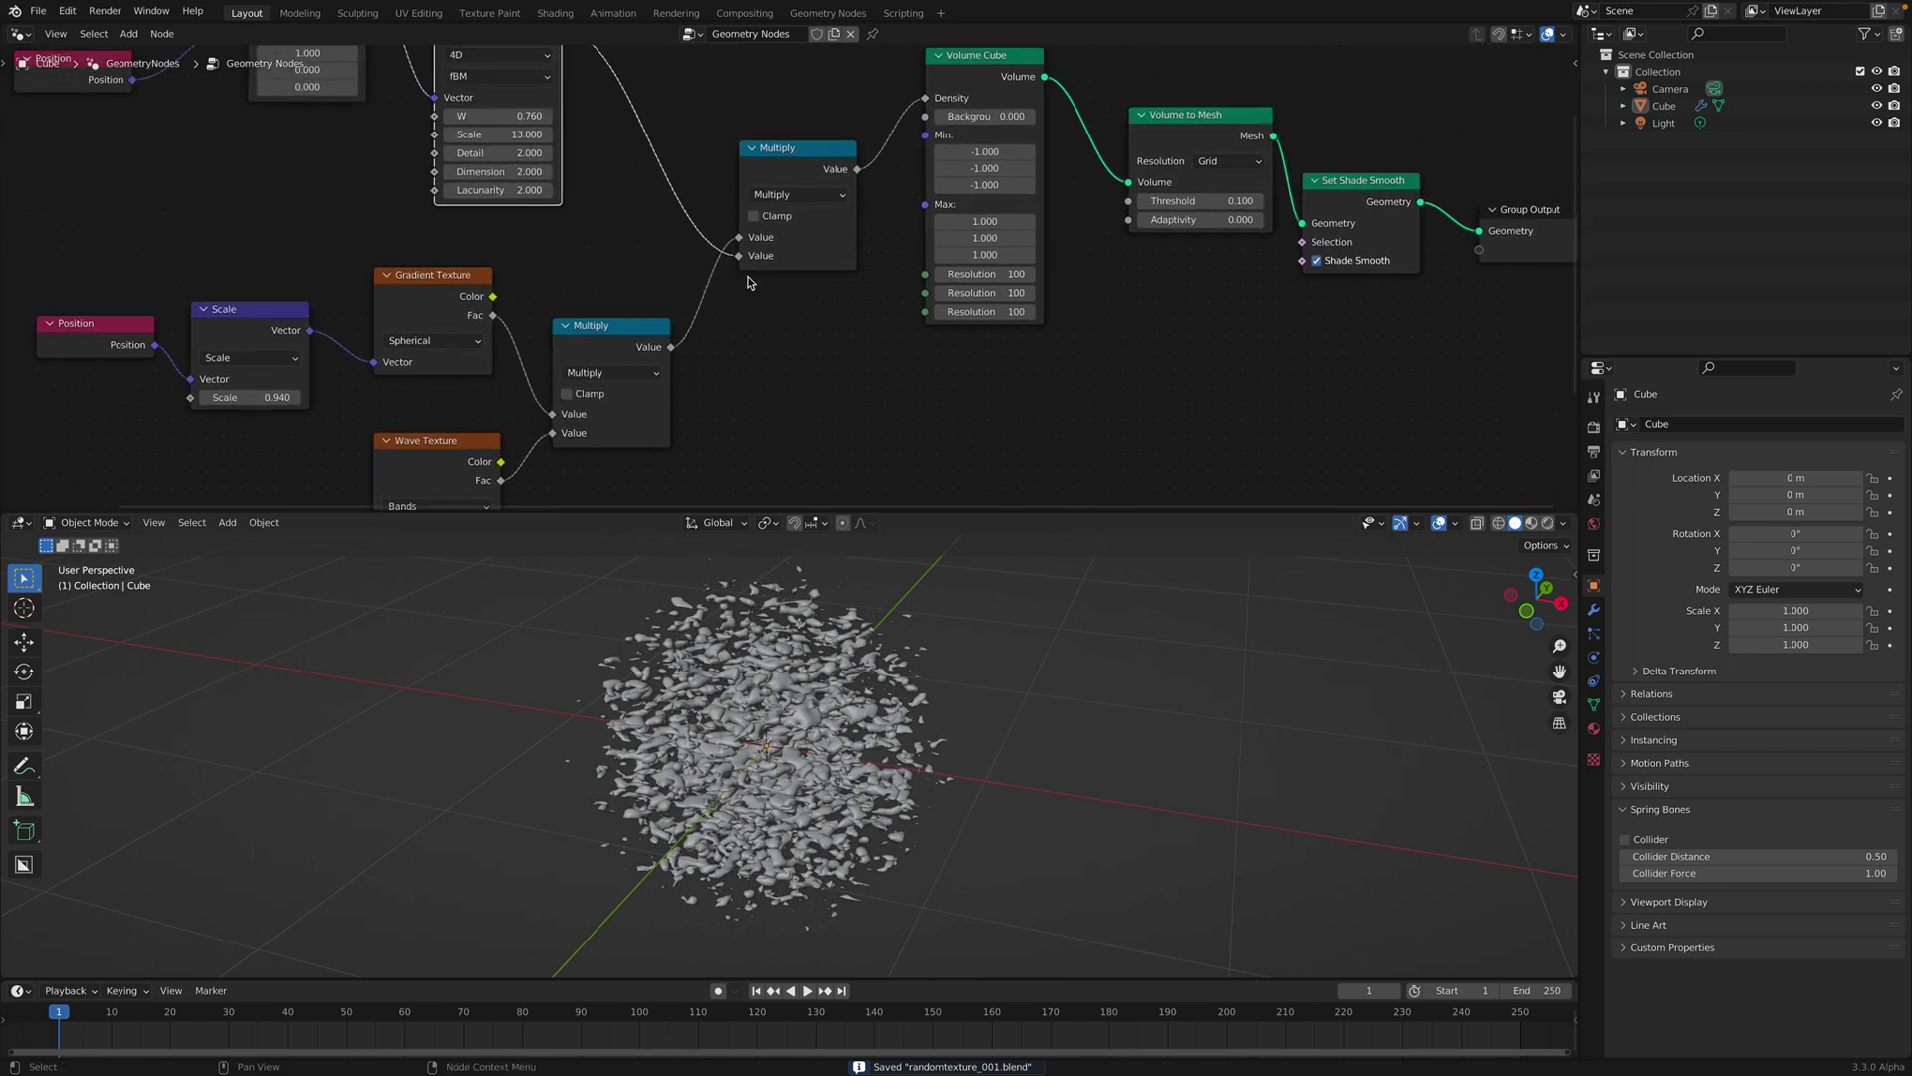
{"action": "left_click_drag", "start_coordinate": [796, 153], "coordinate": [737, 69]}
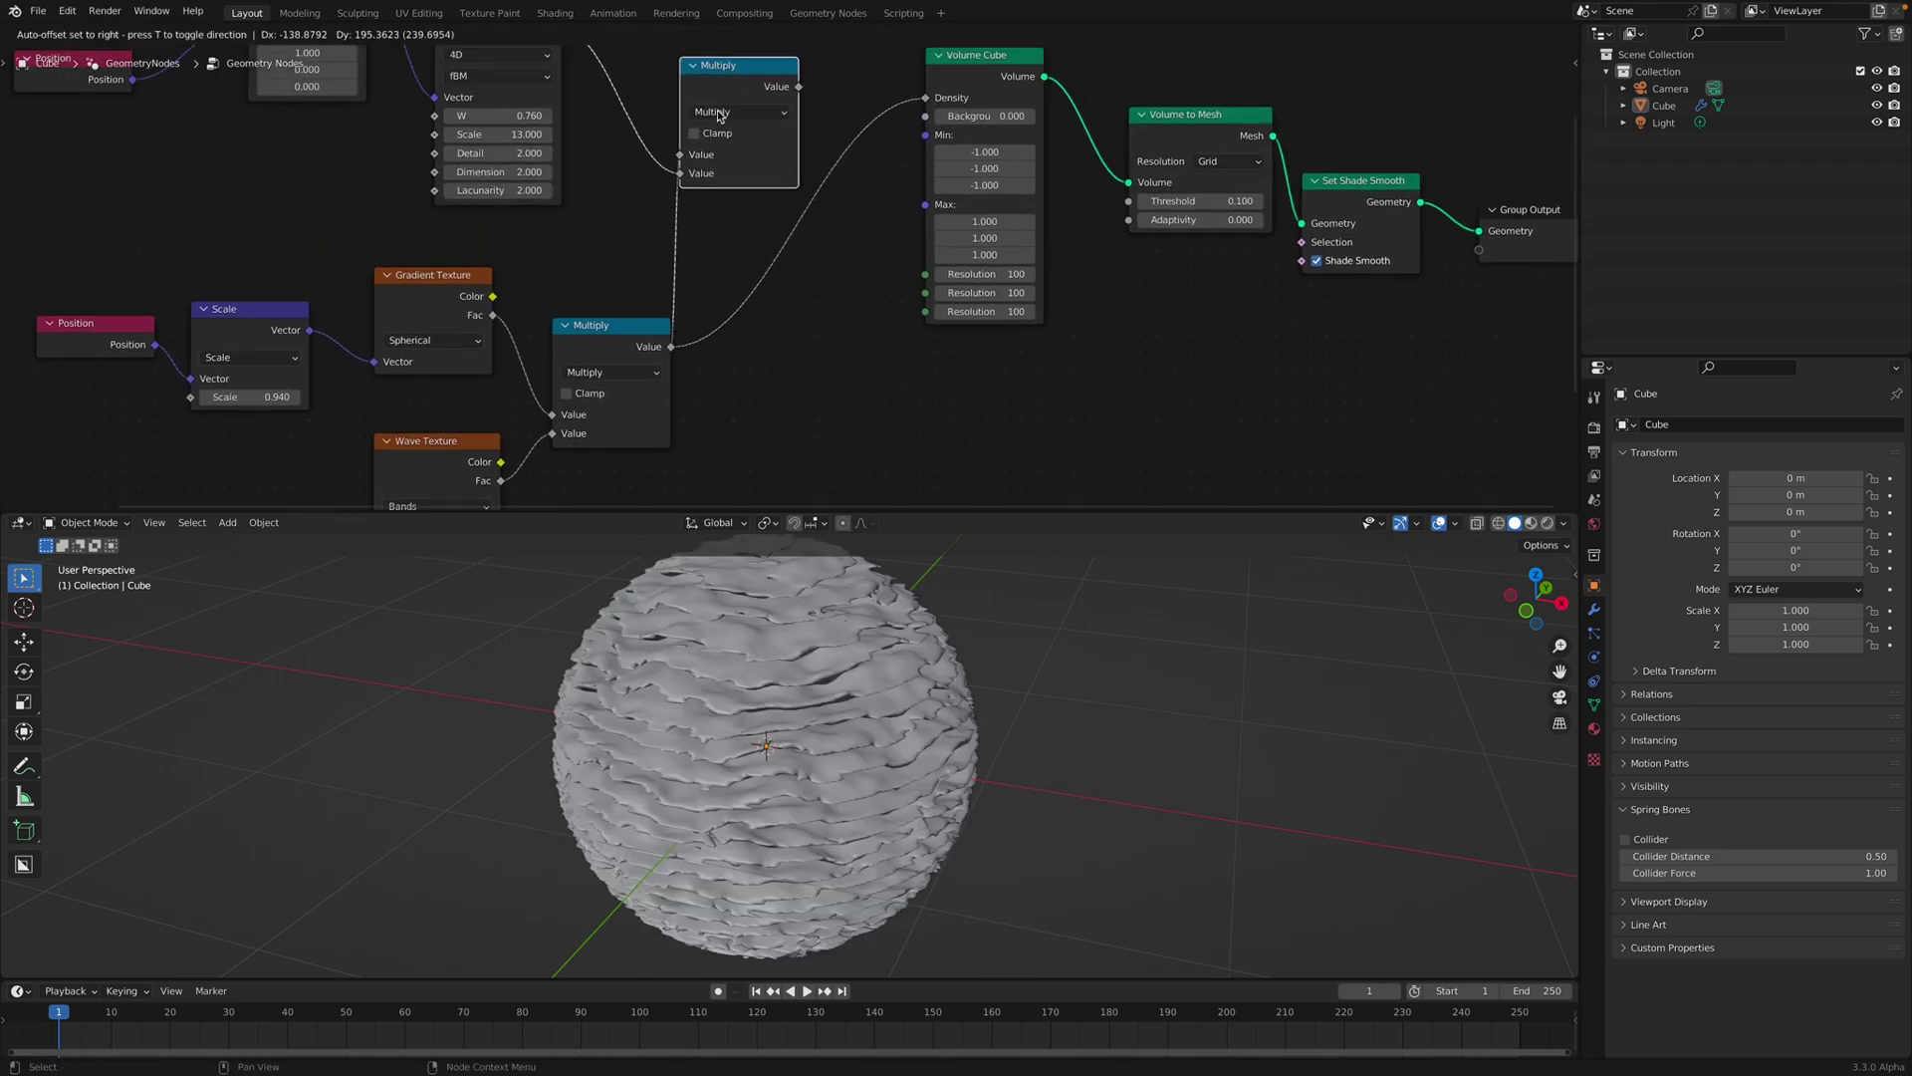
{"action": "mouse_move", "coordinate": [864, 657]}
{"action": "middle_mouse_down"}
{"action": "mouse_move", "coordinate": [854, 688]}
{"action": "mouse_move", "coordinate": [892, 725]}
{"action": "mouse_move", "coordinate": [794, 765]}
{"action": "mouse_move", "coordinate": [966, 619]}
{"action": "mouse_move", "coordinate": [859, 684]}
{"action": "middle_mouse_up"}
{"action": "key", "text": "ctrl+s"}
{"action": "scroll", "coordinate": [859, 684], "scroll_direction": "down", "scroll_amount": 2}
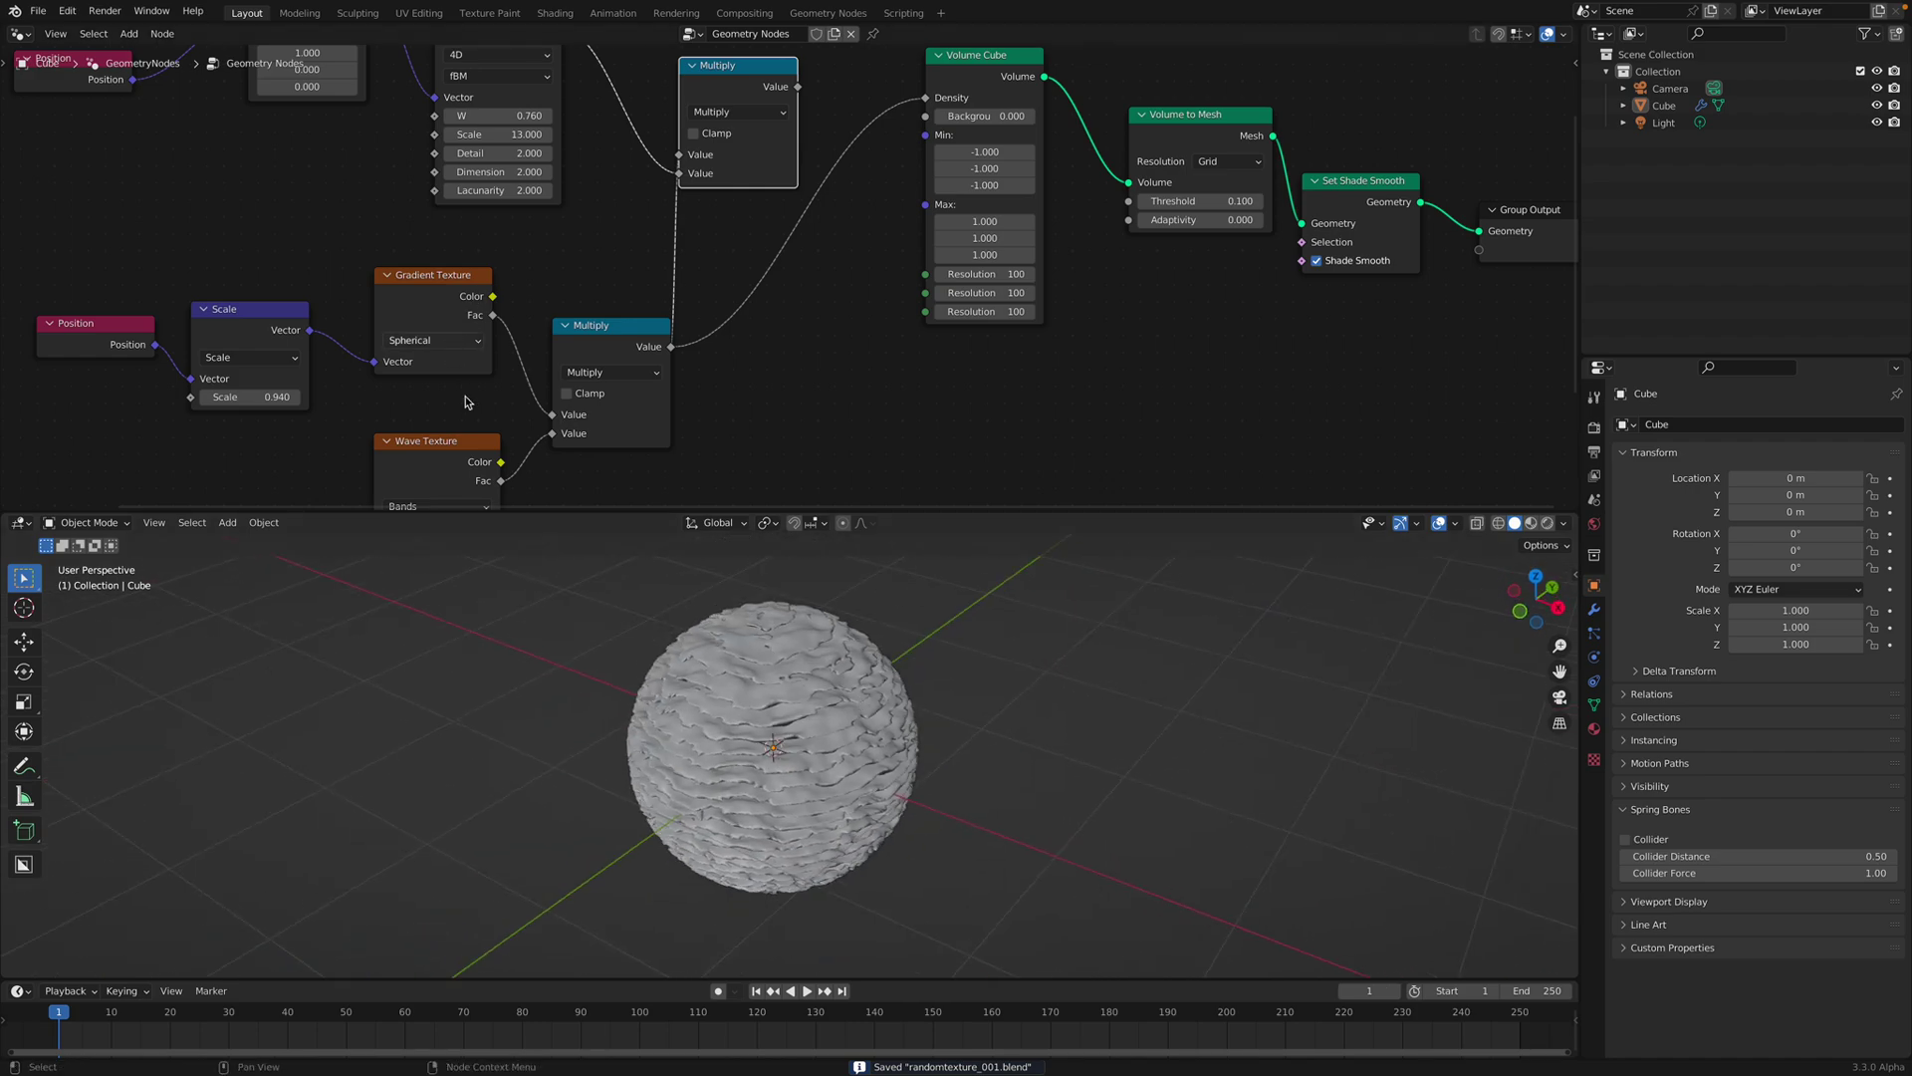
Move the Musgrave branch's Position, Add, Musgrave Texture and Multiply nodes up out of the way and save the file.
{"action": "scroll", "coordinate": [469, 402], "scroll_direction": "down", "scroll_amount": 1}
{"action": "middle_click_drag", "start_coordinate": [469, 403], "coordinate": [610, 351]}
{"action": "middle_click_drag", "start_coordinate": [765, 275], "coordinate": [770, 510]}
{"action": "left_click_drag", "start_coordinate": [612, 227], "coordinate": [627, 139]}
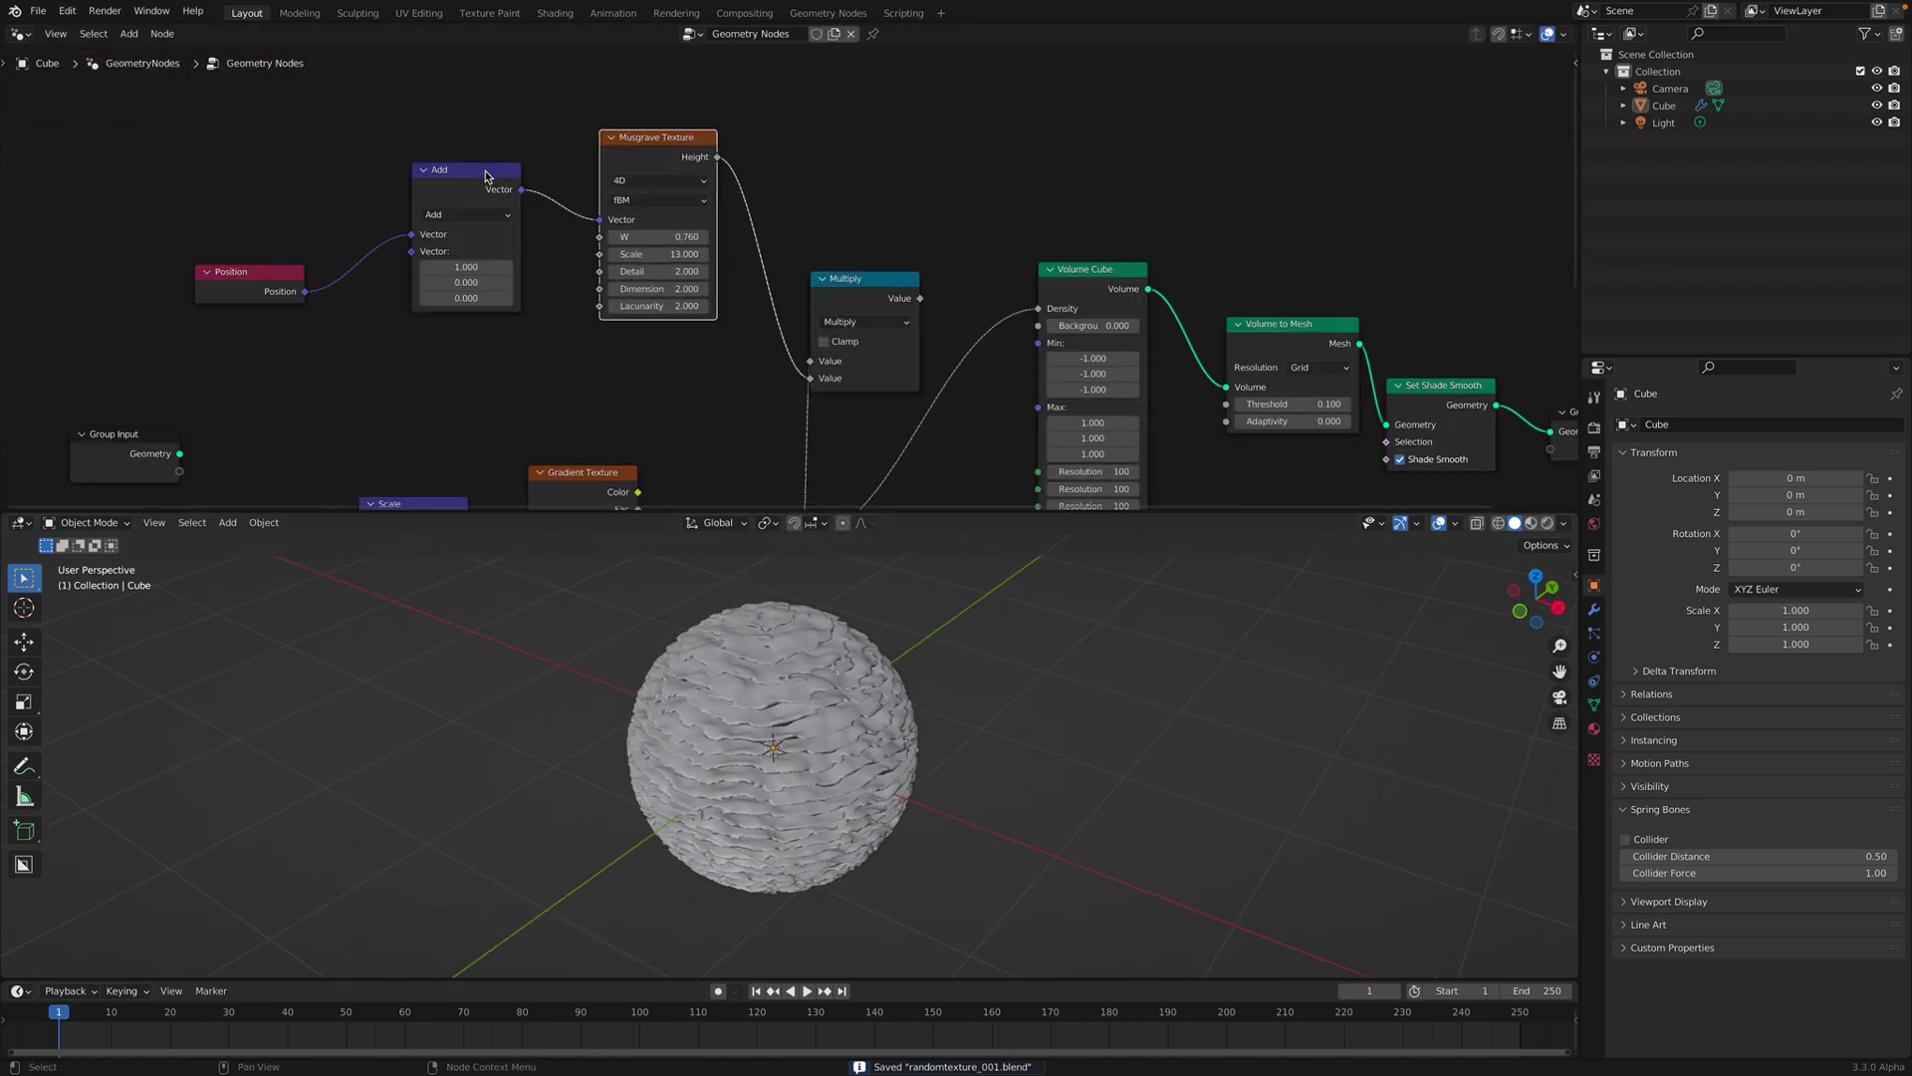
{"action": "left_click_drag", "start_coordinate": [486, 173], "coordinate": [455, 101]}
{"action": "left_click_drag", "start_coordinate": [270, 269], "coordinate": [301, 157]}
{"action": "left_click_drag", "start_coordinate": [463, 101], "coordinate": [479, 90]}
{"action": "left_click_drag", "start_coordinate": [644, 140], "coordinate": [641, 112]}
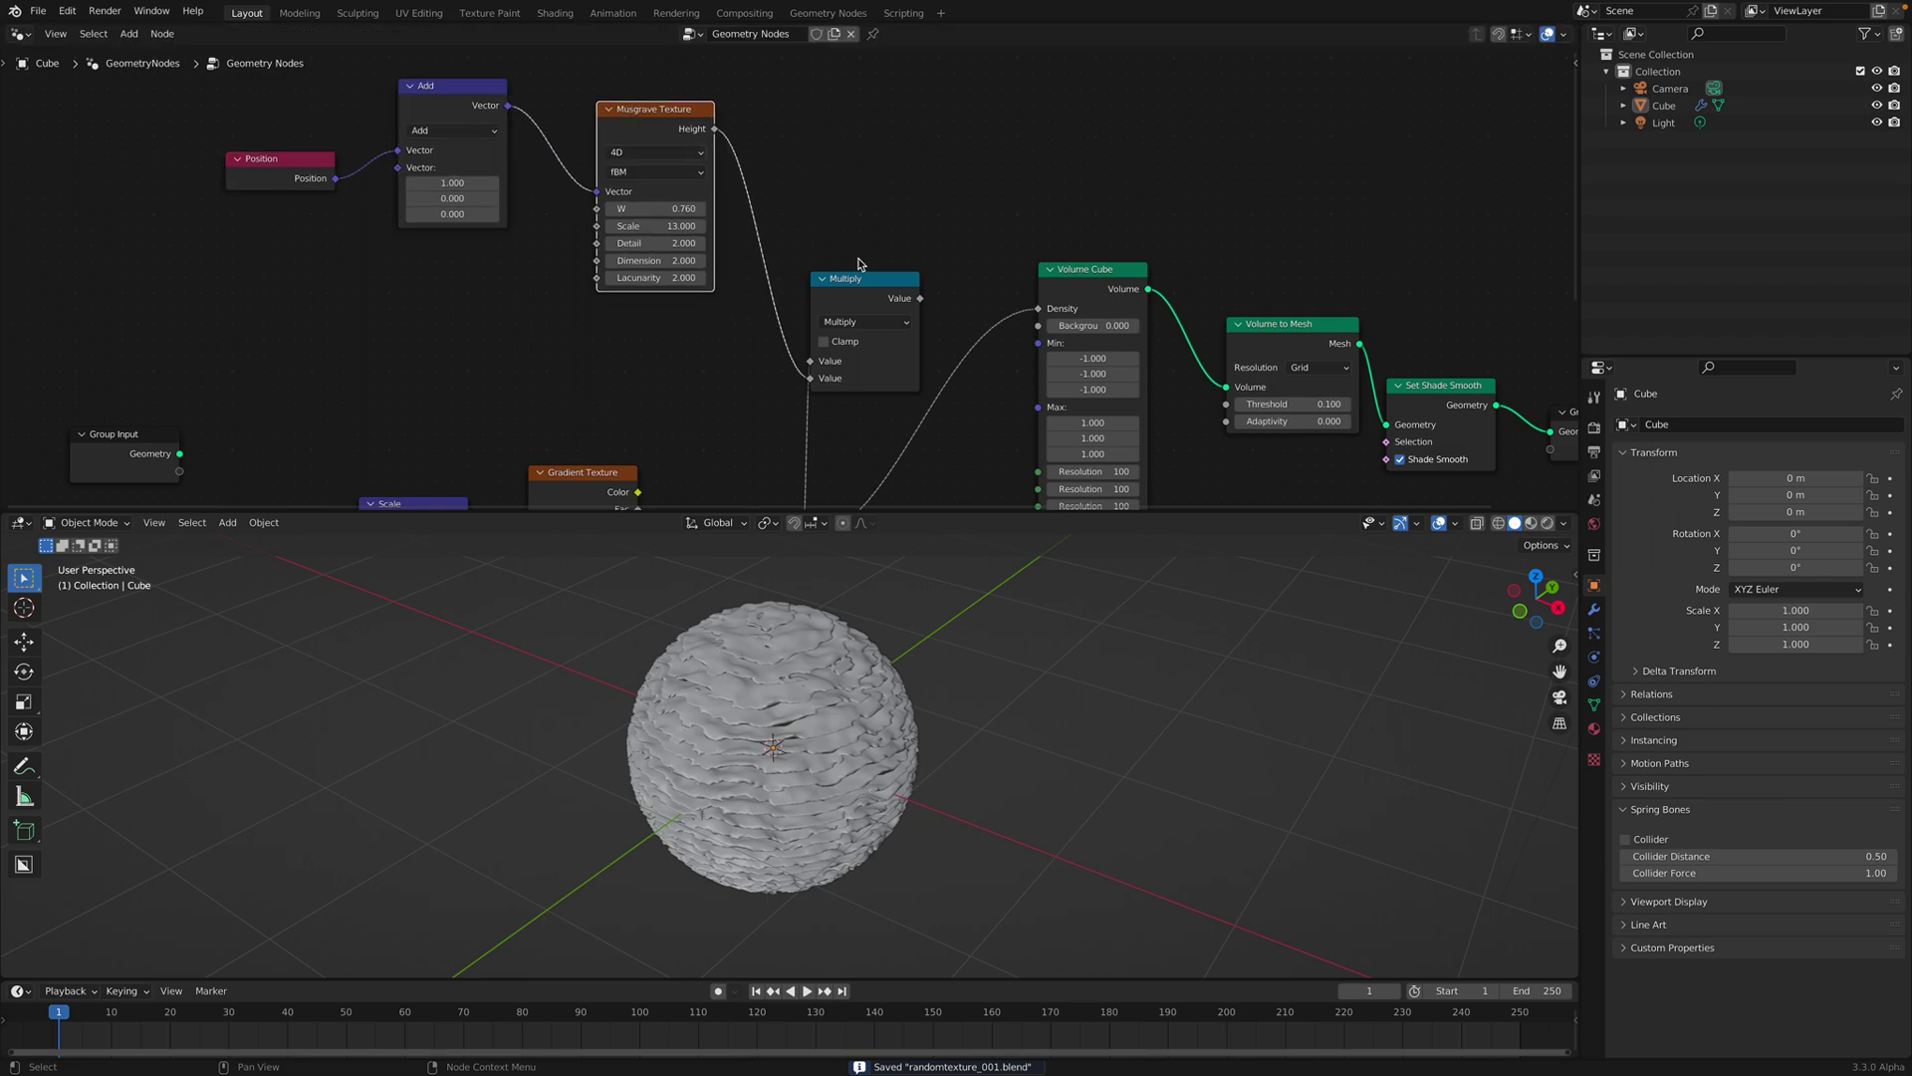
{"action": "left_click_drag", "start_coordinate": [860, 280], "coordinate": [861, 208]}
{"action": "middle_click_drag", "start_coordinate": [860, 447], "coordinate": [817, 230]}
{"action": "key", "text": "ctrl+s"}
{"action": "middle_click_drag", "start_coordinate": [827, 299], "coordinate": [821, 245]}
Add a Checker Texture node below the Volume Cube.
{"action": "left_click", "coordinate": [729, 267]}
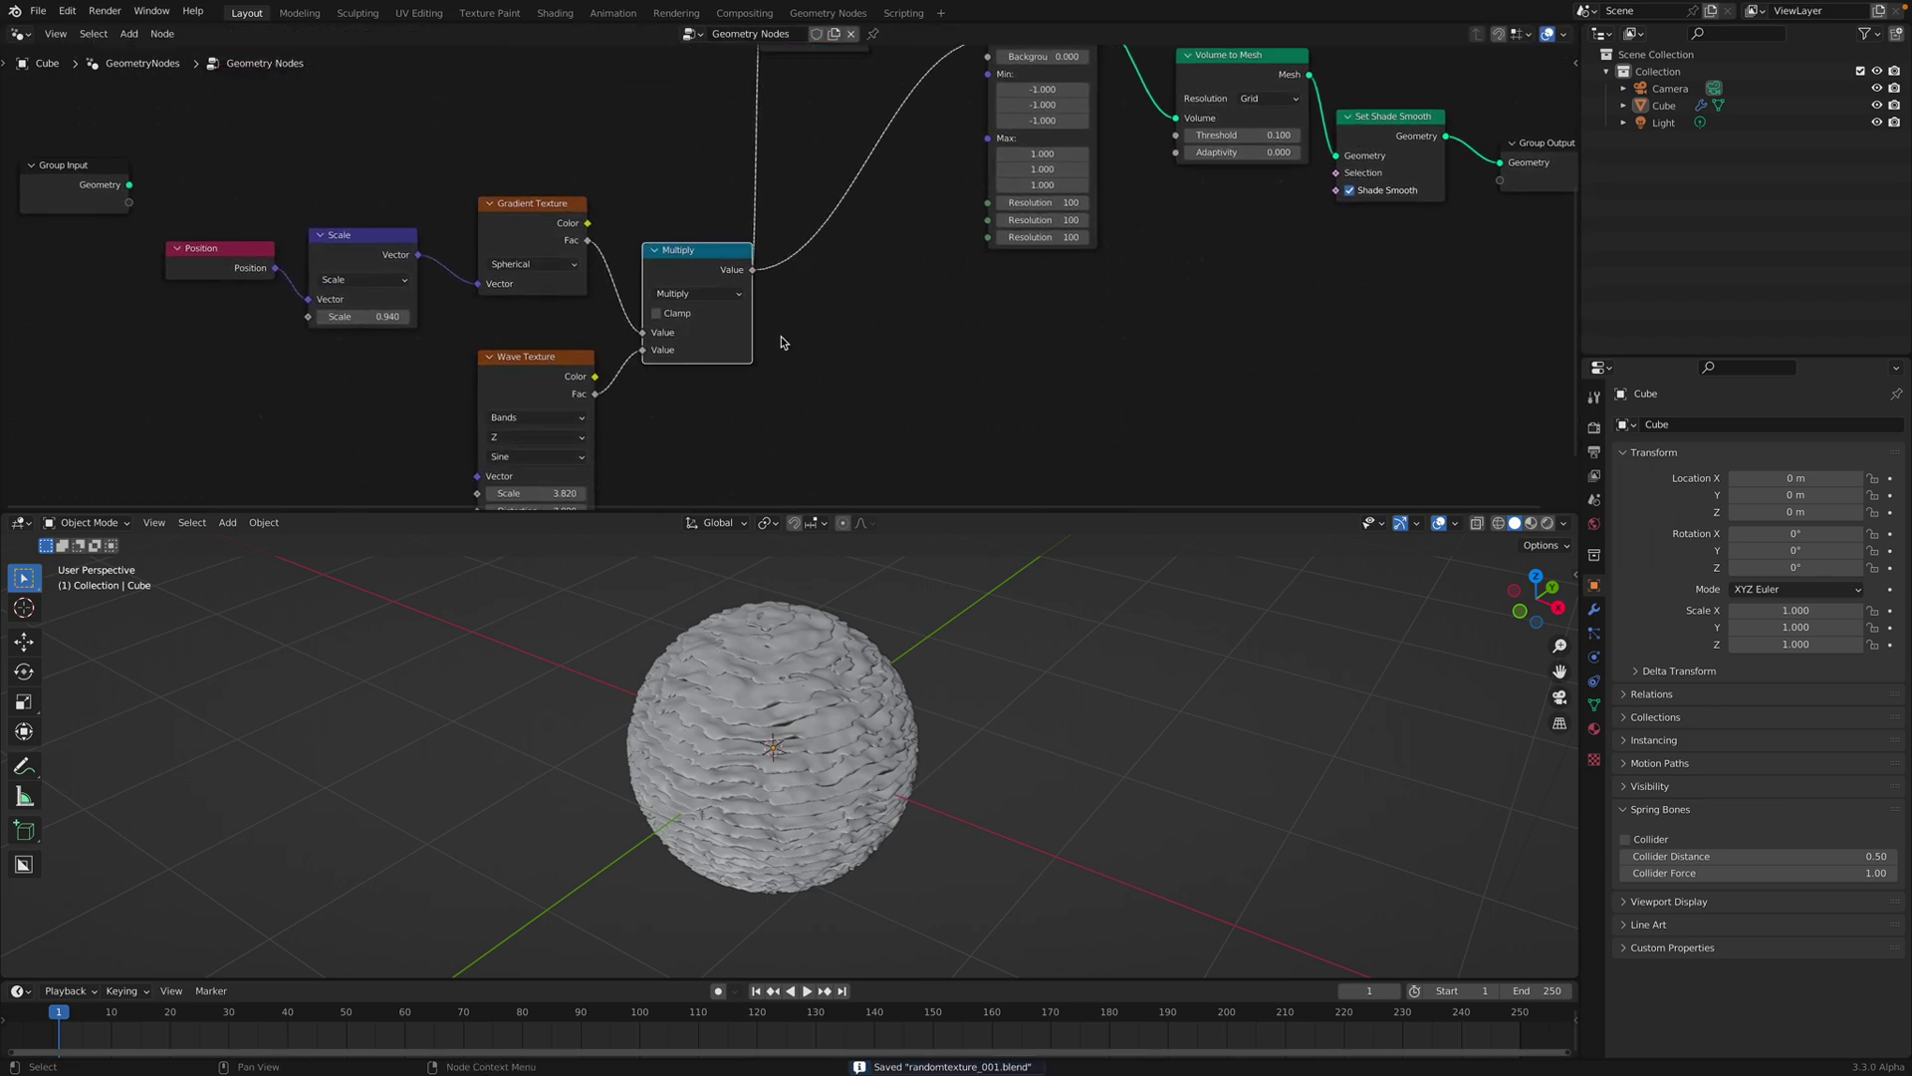
{"action": "middle_click_drag", "start_coordinate": [855, 380], "coordinate": [849, 316]}
{"action": "key", "text": "shift+a"}
{"action": "left_click", "coordinate": [850, 316]}
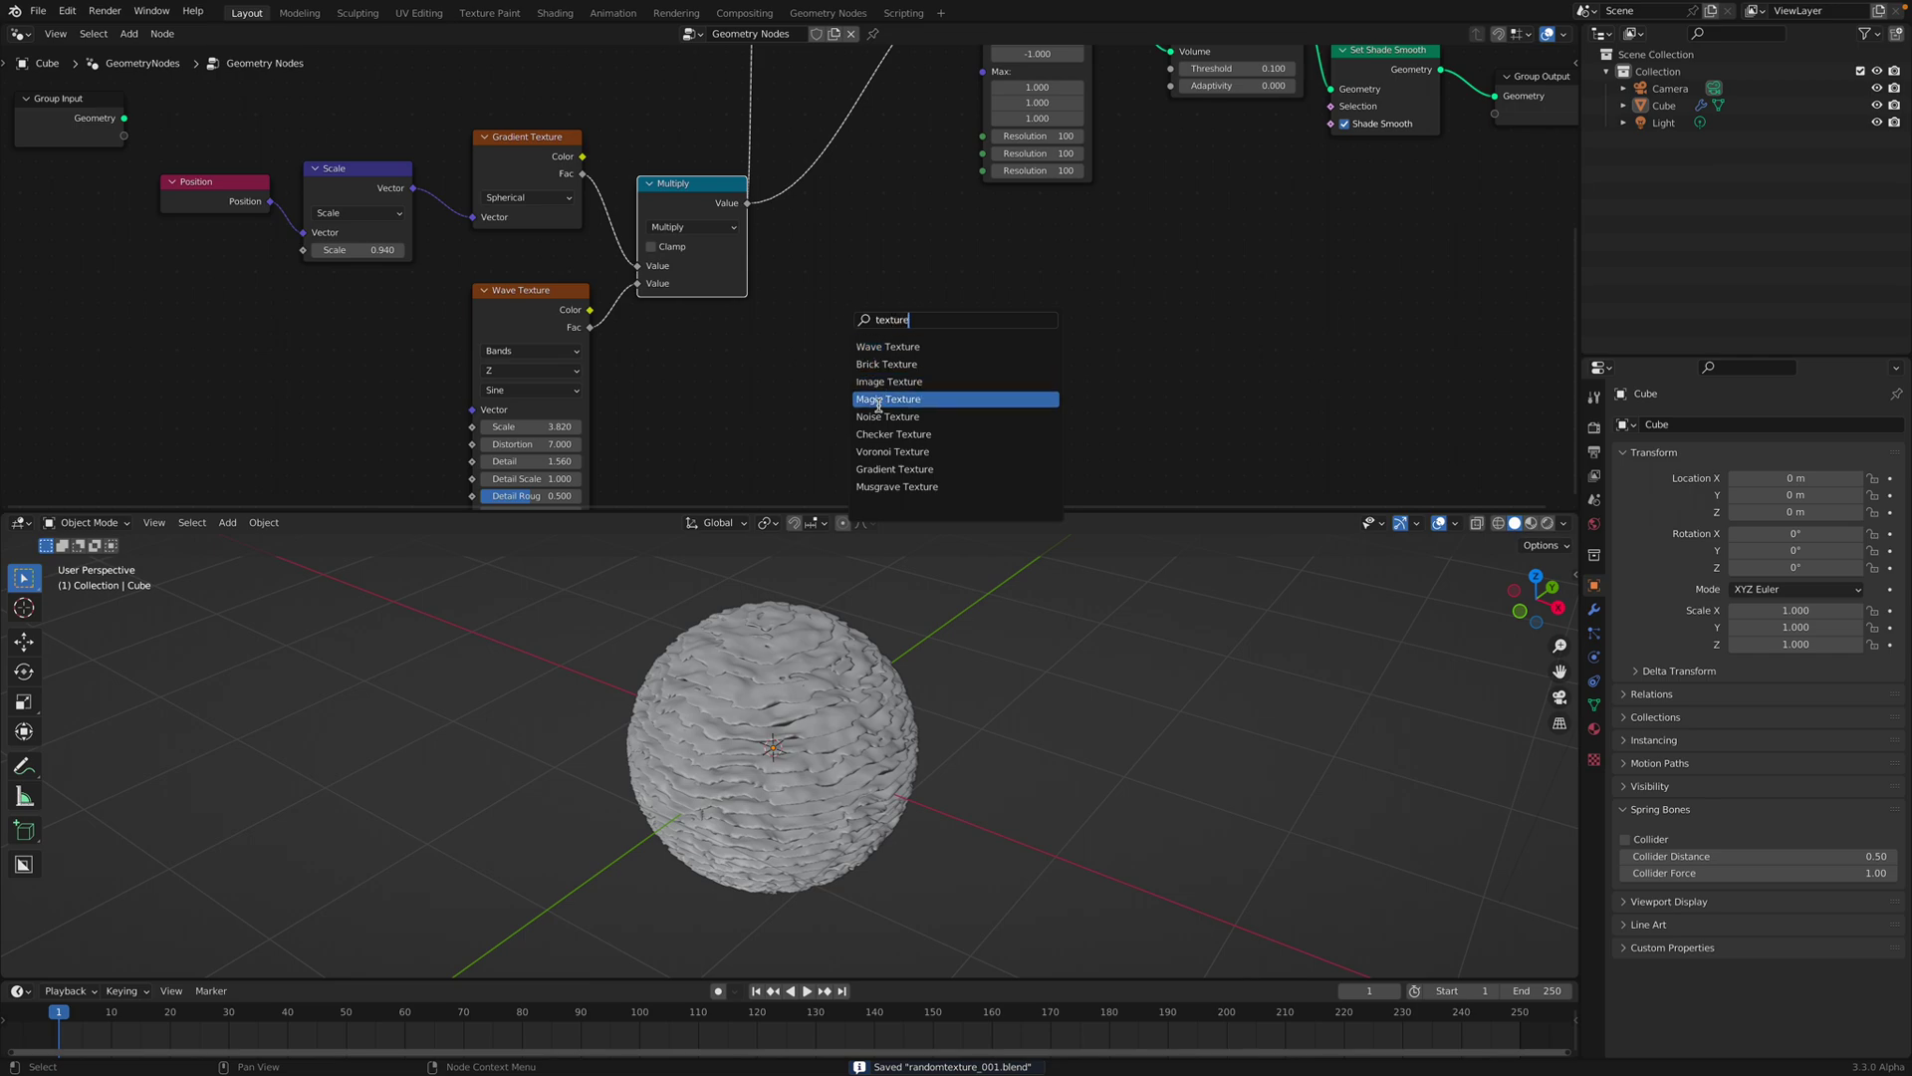
{"action": "left_click", "coordinate": [883, 434]}
{"action": "left_click", "coordinate": [858, 395]}
{"action": "middle_click_drag", "start_coordinate": [936, 333], "coordinate": [846, 440]}
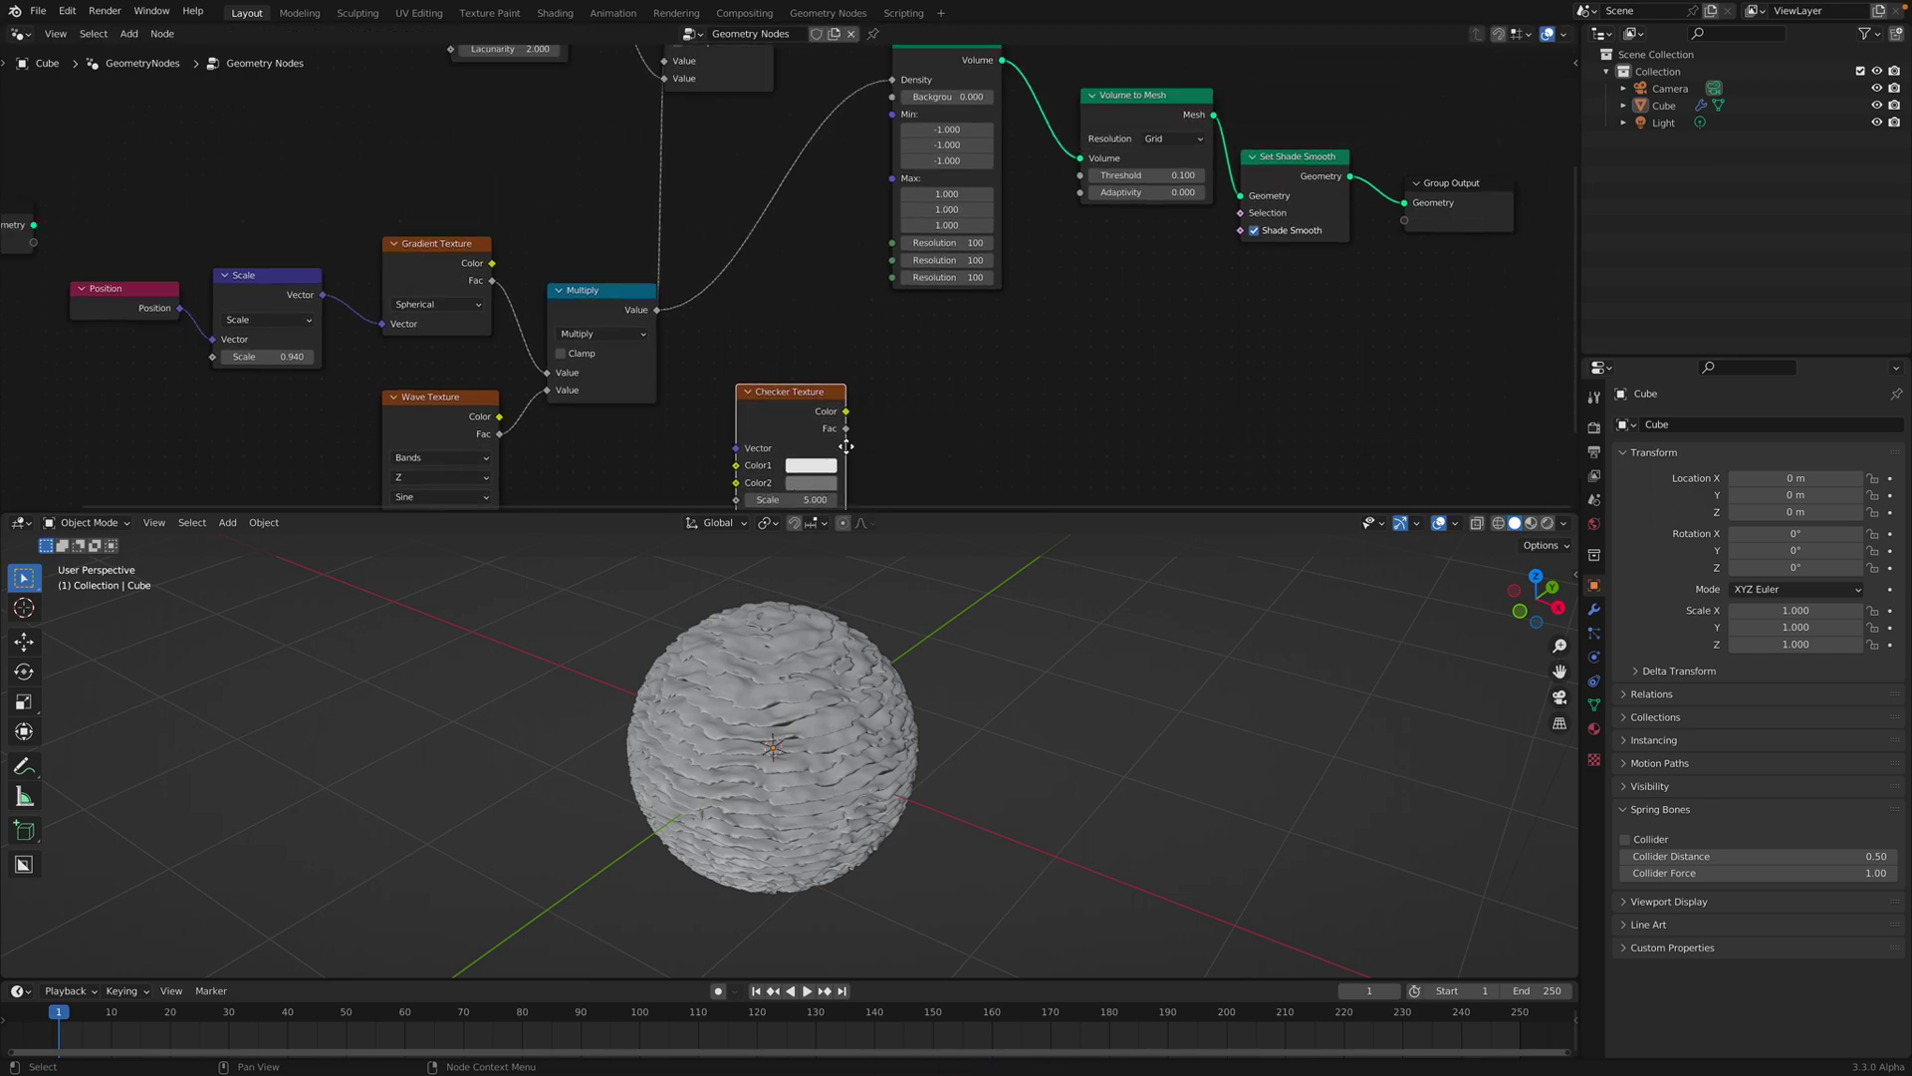
{"action": "scroll", "coordinate": [824, 309], "scroll_direction": "down", "scroll_amount": 2}
Reposition the Volume Cube and Checker Texture nodes and connect the Checker Texture's Fac output to the Volume Cube's Density.
{"action": "left_click_drag", "start_coordinate": [898, 198], "coordinate": [906, 229]}
{"action": "middle_click_drag", "start_coordinate": [840, 391], "coordinate": [838, 353]}
{"action": "scroll", "coordinate": [837, 354], "scroll_direction": "up", "scroll_amount": 2}
{"action": "left_click_drag", "start_coordinate": [840, 356], "coordinate": [831, 300]}
{"action": "middle_click_drag", "start_coordinate": [791, 311], "coordinate": [765, 395]}
{"action": "scroll", "coordinate": [773, 396], "scroll_direction": "up", "scroll_amount": 1}
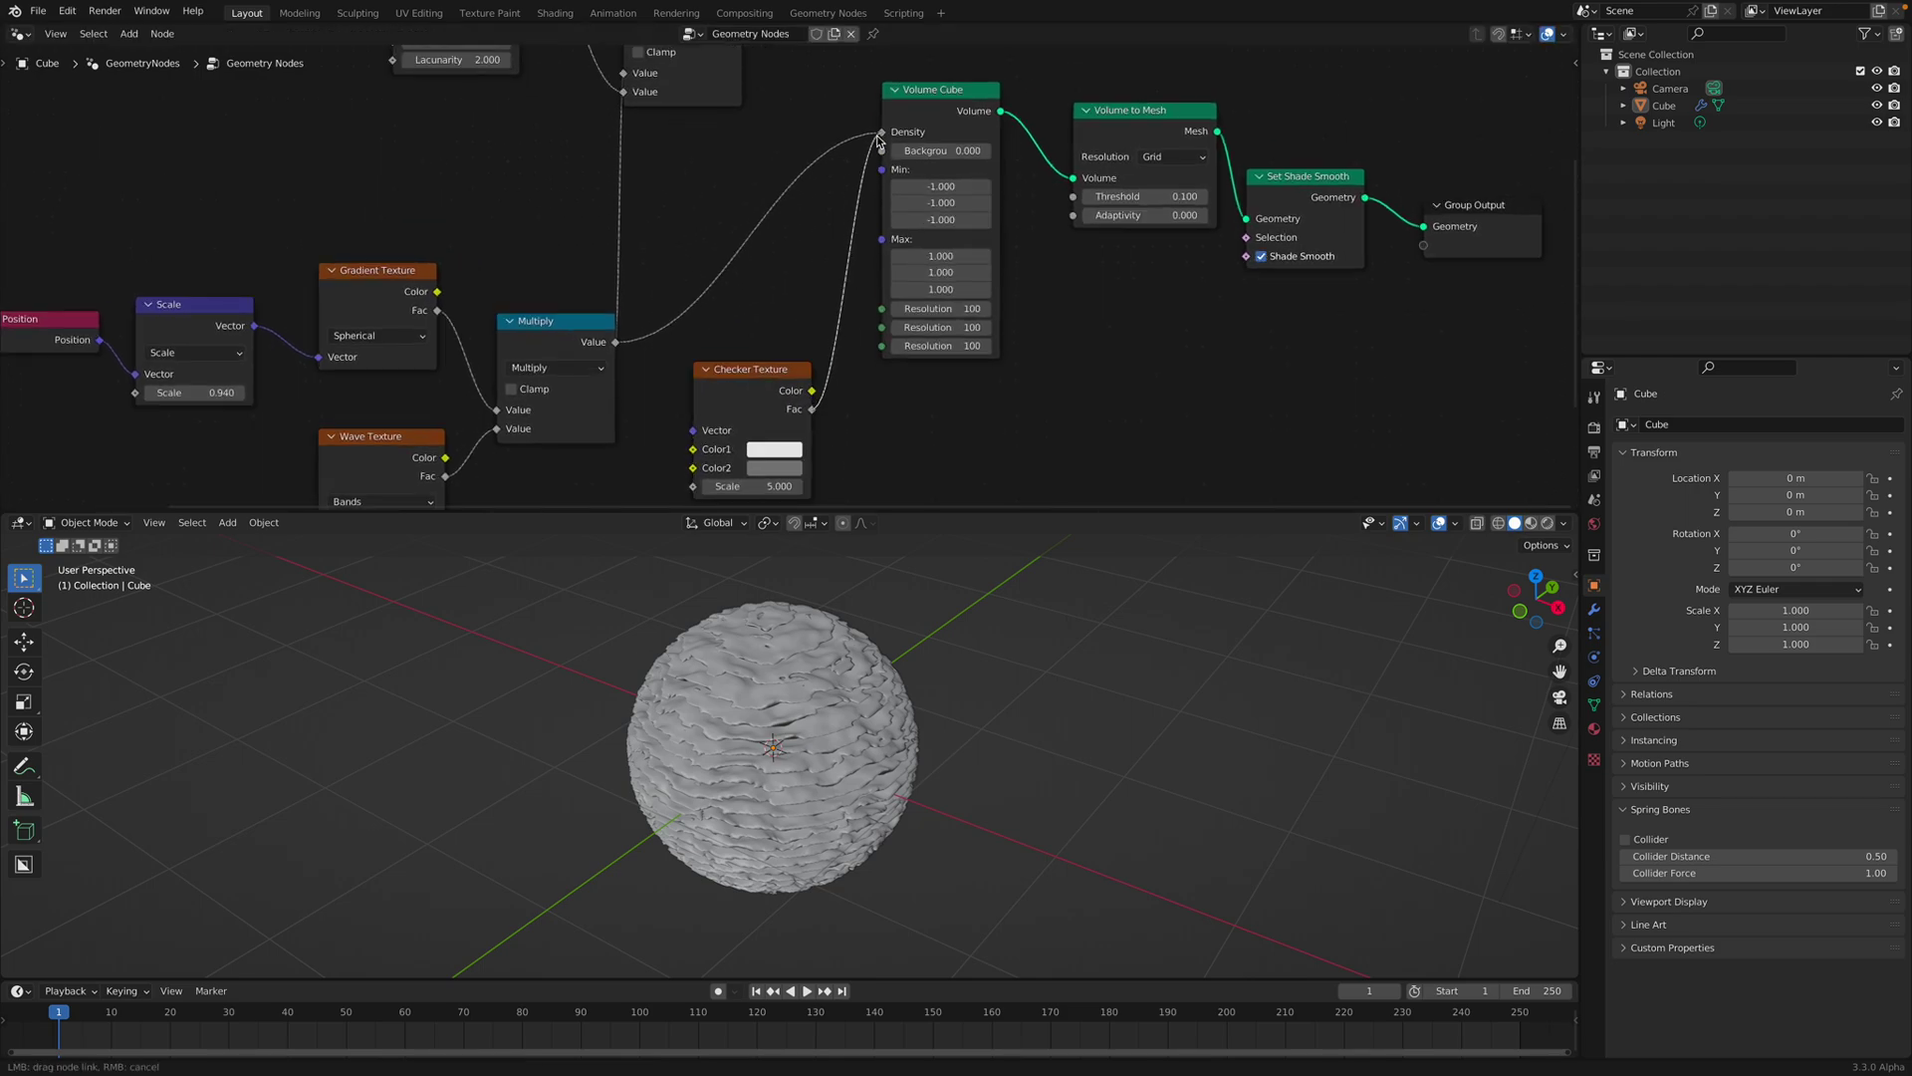
{"action": "left_click_drag", "start_coordinate": [879, 140], "coordinate": [879, 140]}
{"action": "left_click_drag", "start_coordinate": [768, 370], "coordinate": [766, 280]}
{"action": "middle_click_drag", "start_coordinate": [1002, 877], "coordinate": [945, 761]}
Set the Checker Texture's Color2 to black and its Scale to 3.940, and save the file.
{"action": "left_click", "coordinate": [787, 374]}
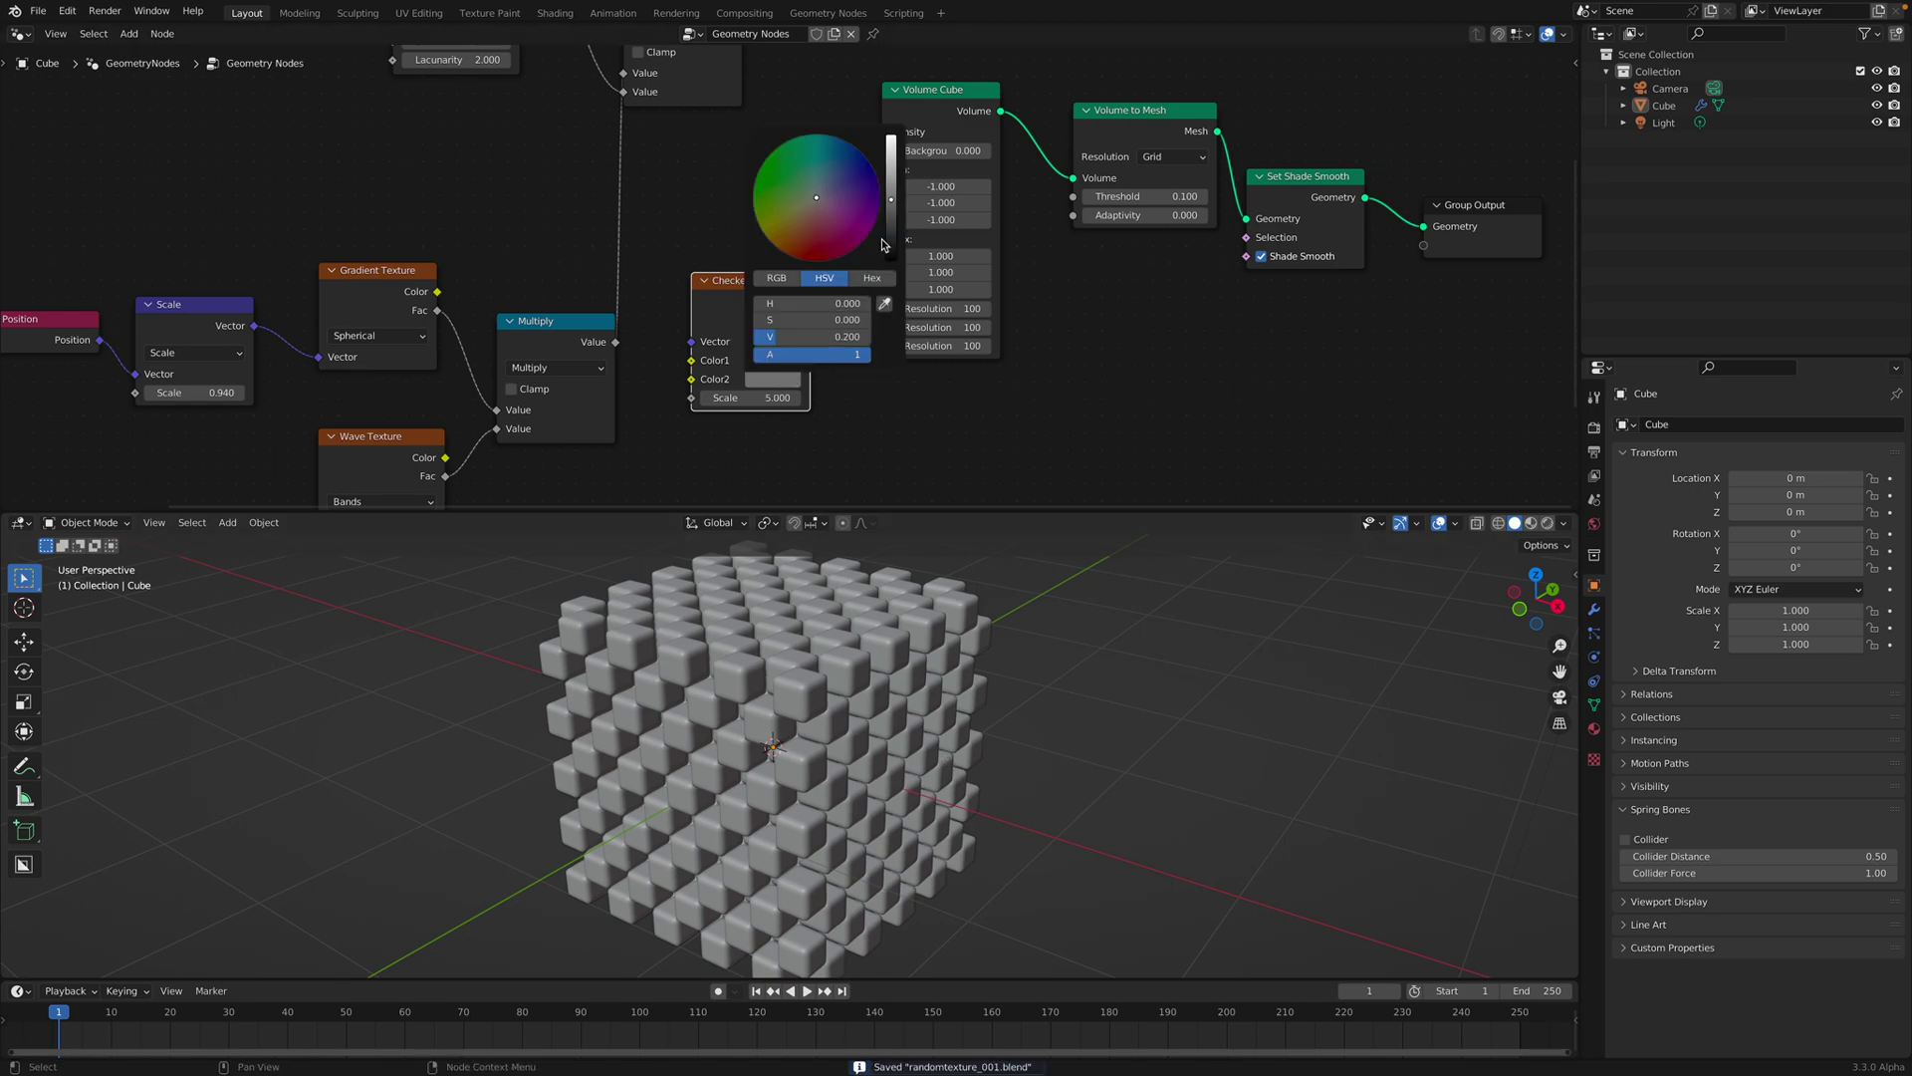
{"action": "mouse_move", "coordinate": [890, 239]}
{"action": "left_mouse_down"}
{"action": "mouse_move", "coordinate": [891, 261]}
{"action": "mouse_move", "coordinate": [892, 160]}
{"action": "mouse_move", "coordinate": [892, 261]}
{"action": "left_mouse_up"}
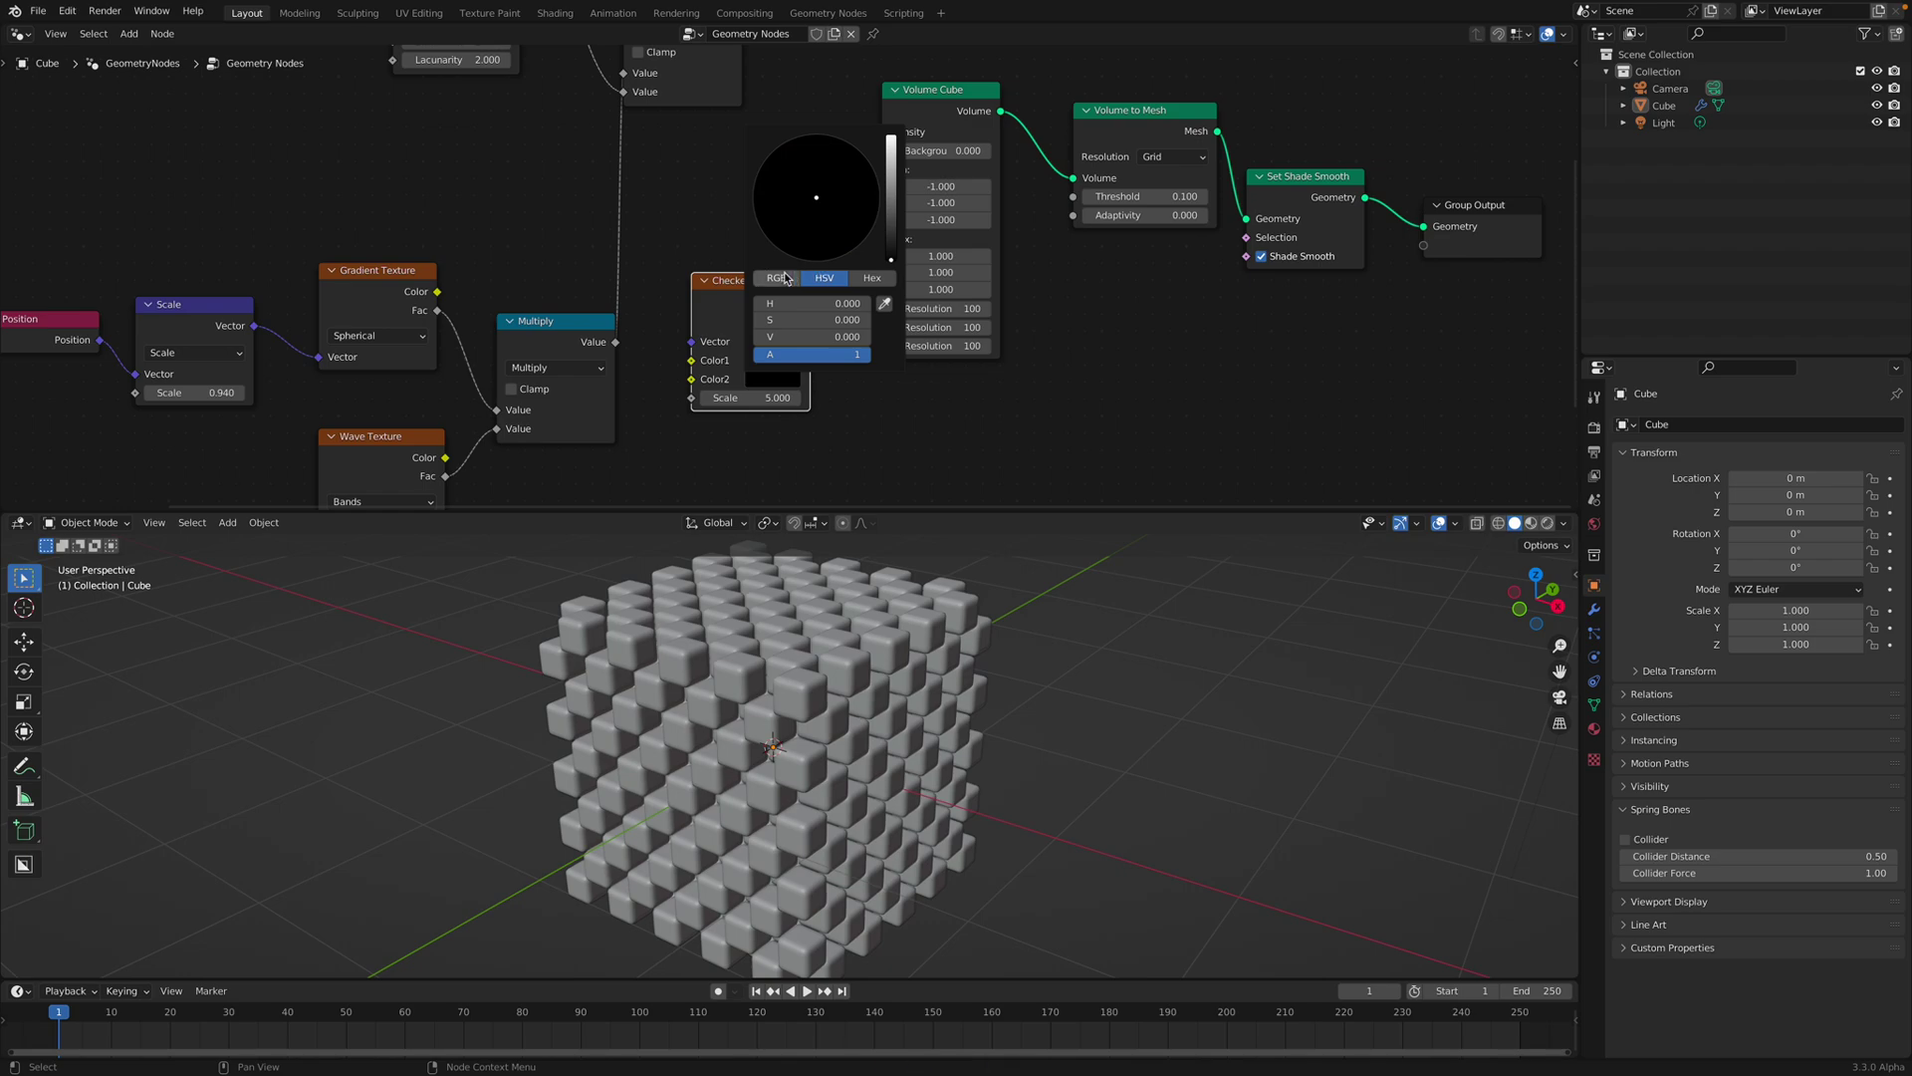
{"action": "scroll", "coordinate": [742, 282], "scroll_direction": "up", "scroll_amount": 1}
{"action": "mouse_move", "coordinate": [752, 357]}
{"action": "left_mouse_down"}
{"action": "mouse_move", "coordinate": [801, 356]}
{"action": "mouse_move", "coordinate": [717, 357]}
{"action": "left_mouse_up"}
{"action": "key", "text": "ctrl+s"}
Spread out the Checker Texture, Volume Cube, Volume to Mesh, Set Shade Smooth and Group Output nodes.
{"action": "scroll", "coordinate": [672, 359], "scroll_direction": "down", "scroll_amount": 1}
{"action": "left_click_drag", "start_coordinate": [753, 245], "coordinate": [731, 343]}
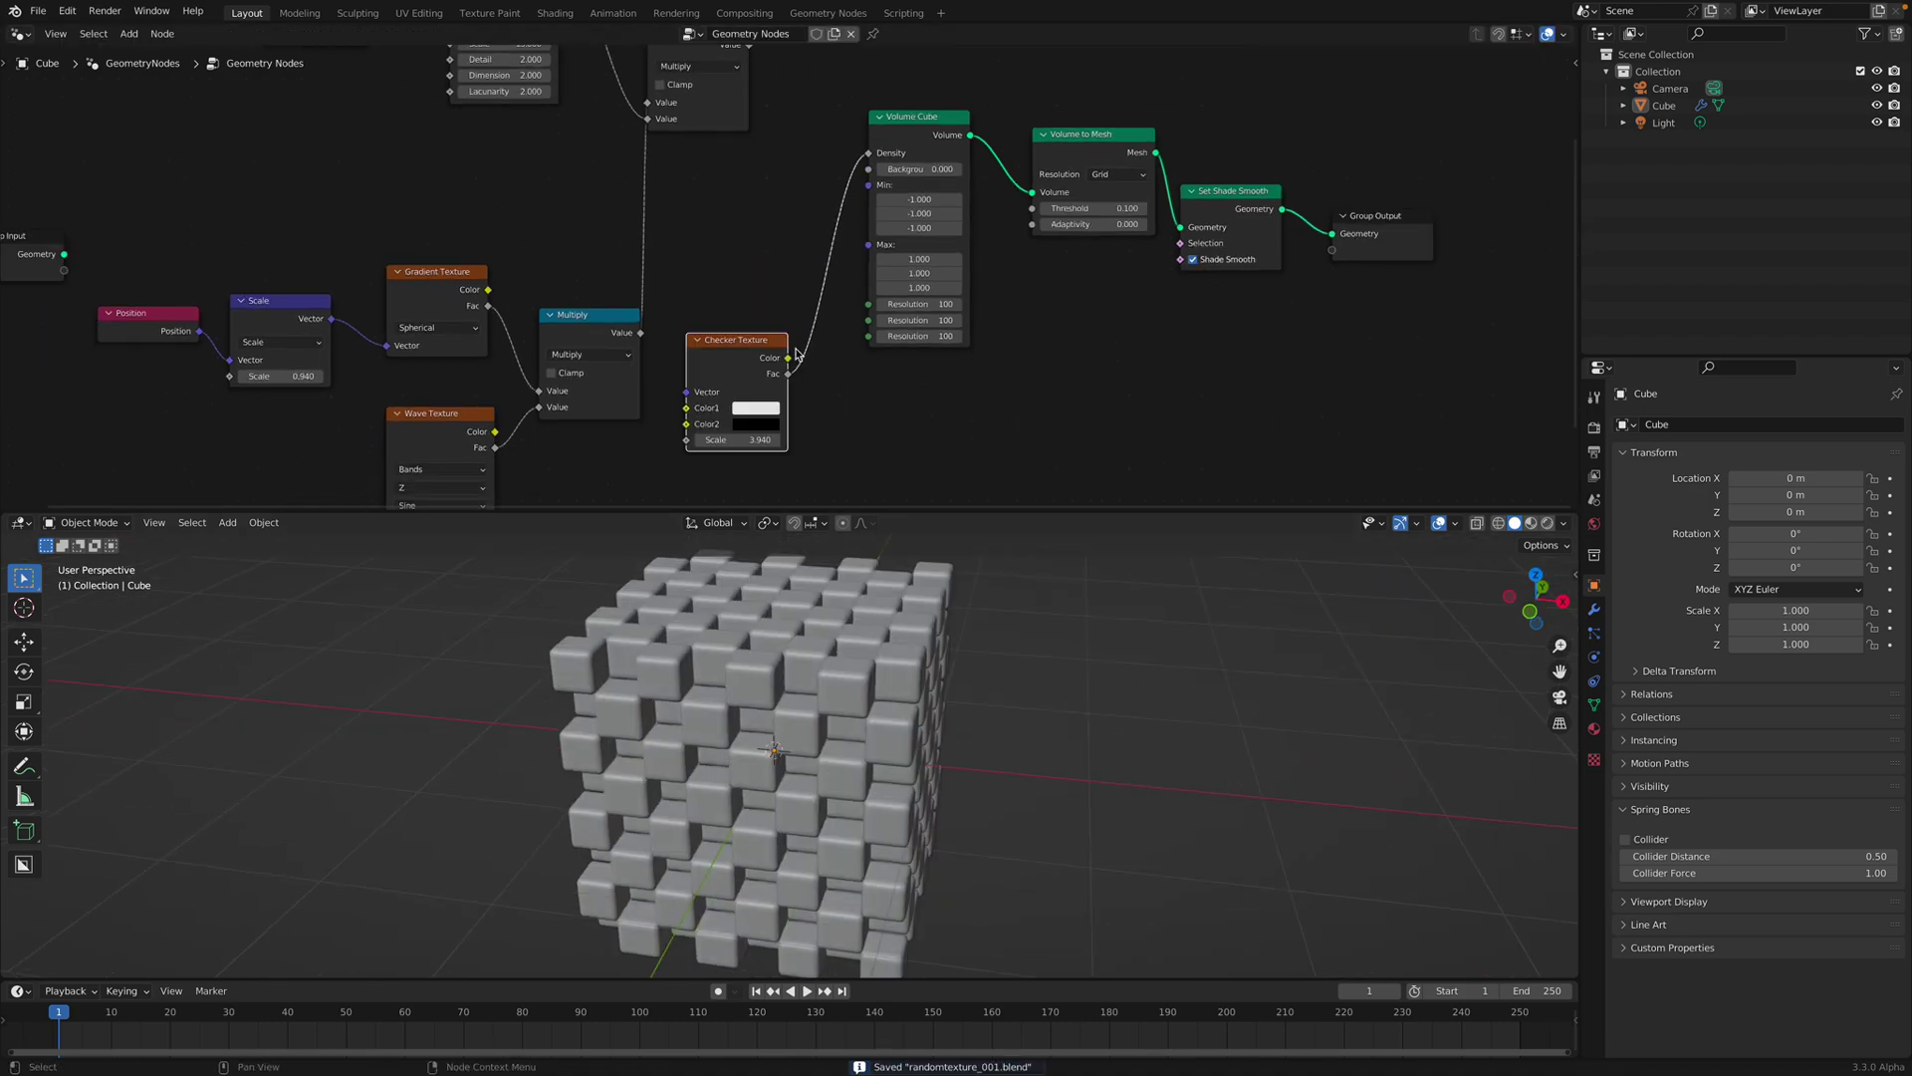
{"action": "scroll", "coordinate": [737, 329], "scroll_direction": "down", "scroll_amount": 3}
{"action": "left_click_drag", "start_coordinate": [866, 136], "coordinate": [896, 152]}
{"action": "left_click_drag", "start_coordinate": [1017, 160], "coordinate": [1067, 158]}
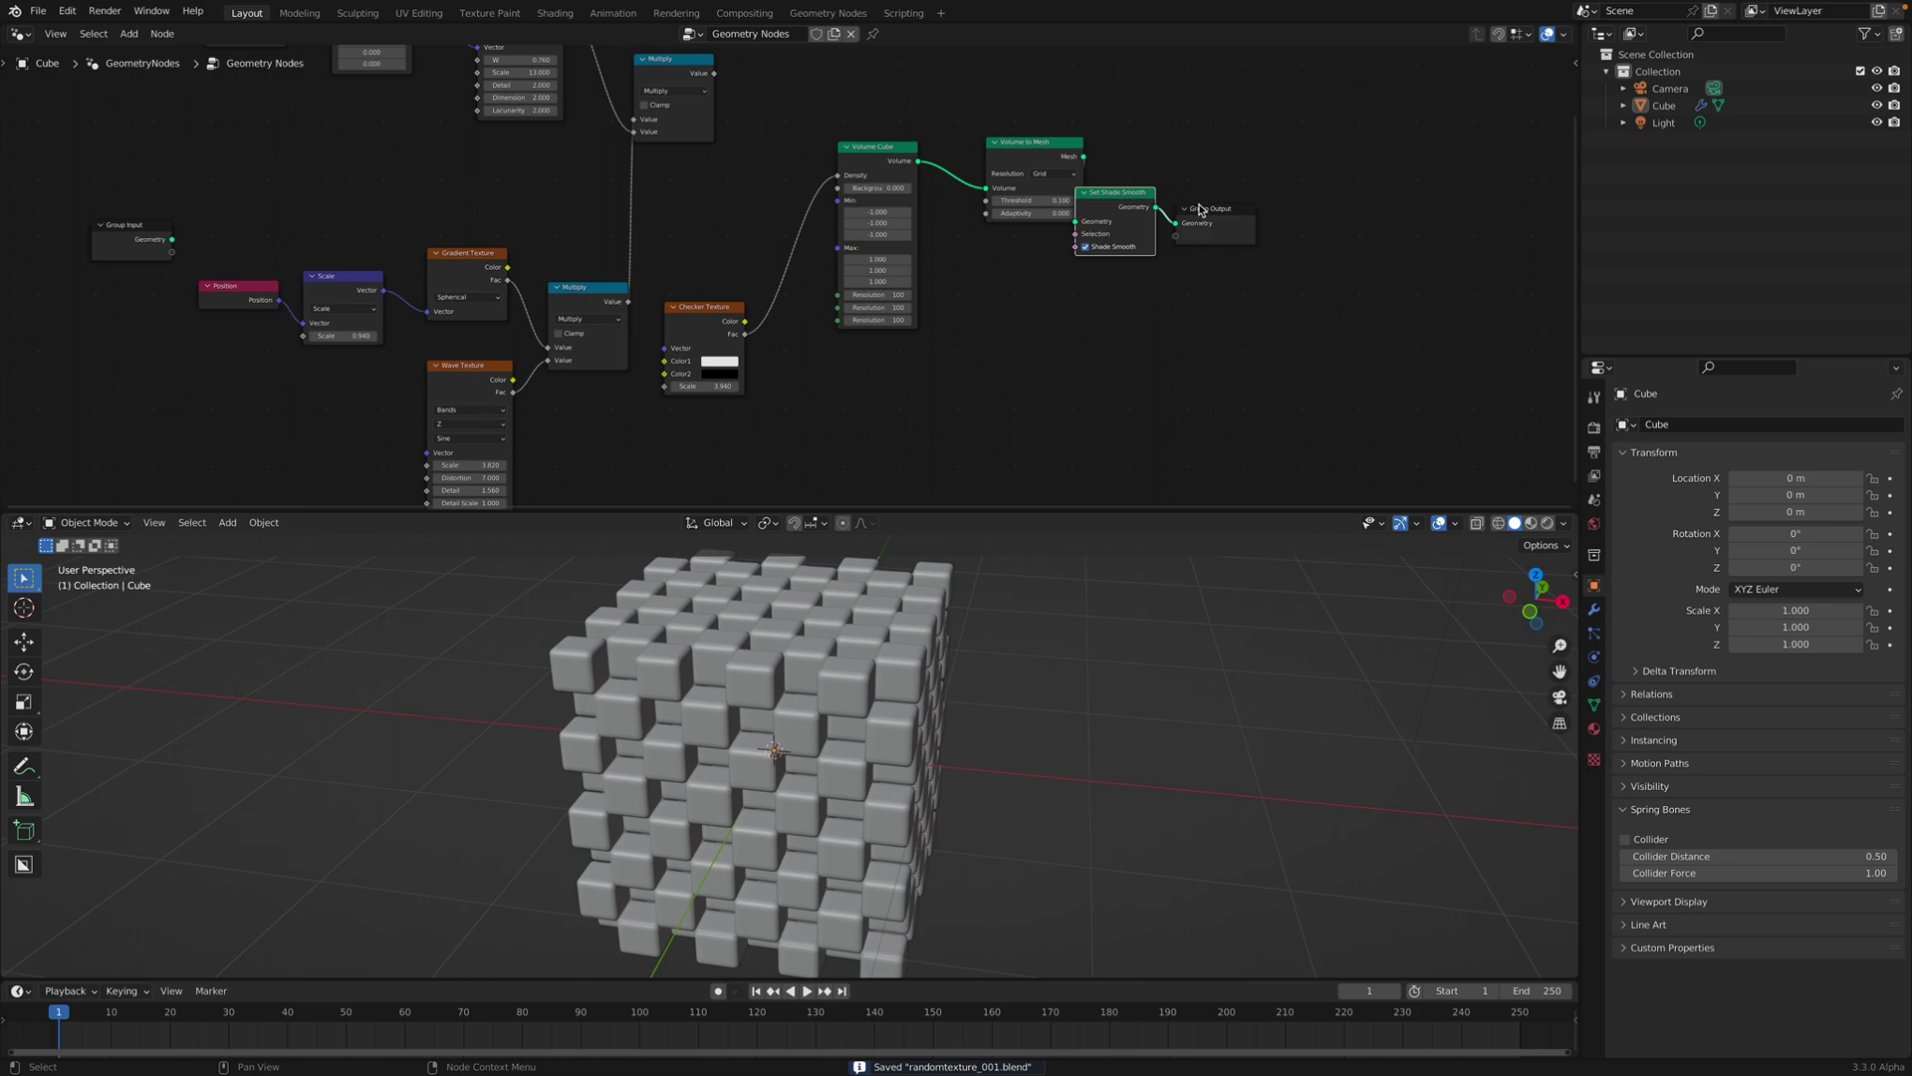
{"action": "left_click_drag", "start_coordinate": [1272, 231], "coordinate": [1374, 266]}
{"action": "left_click_drag", "start_coordinate": [1126, 198], "coordinate": [1175, 204]}
{"action": "left_click_drag", "start_coordinate": [1050, 154], "coordinate": [1070, 173]}
{"action": "left_click_drag", "start_coordinate": [878, 148], "coordinate": [889, 140]}
{"action": "left_click_drag", "start_coordinate": [717, 311], "coordinate": [732, 286]}
Duplicate the Position, Scale and spherical Gradient Texture nodes plus a Multiply node, placing the copies below the Checker Texture.
{"action": "middle_click_drag", "start_coordinate": [723, 319], "coordinate": [778, 228]}
{"action": "scroll", "coordinate": [778, 228], "scroll_direction": "up", "scroll_amount": 1}
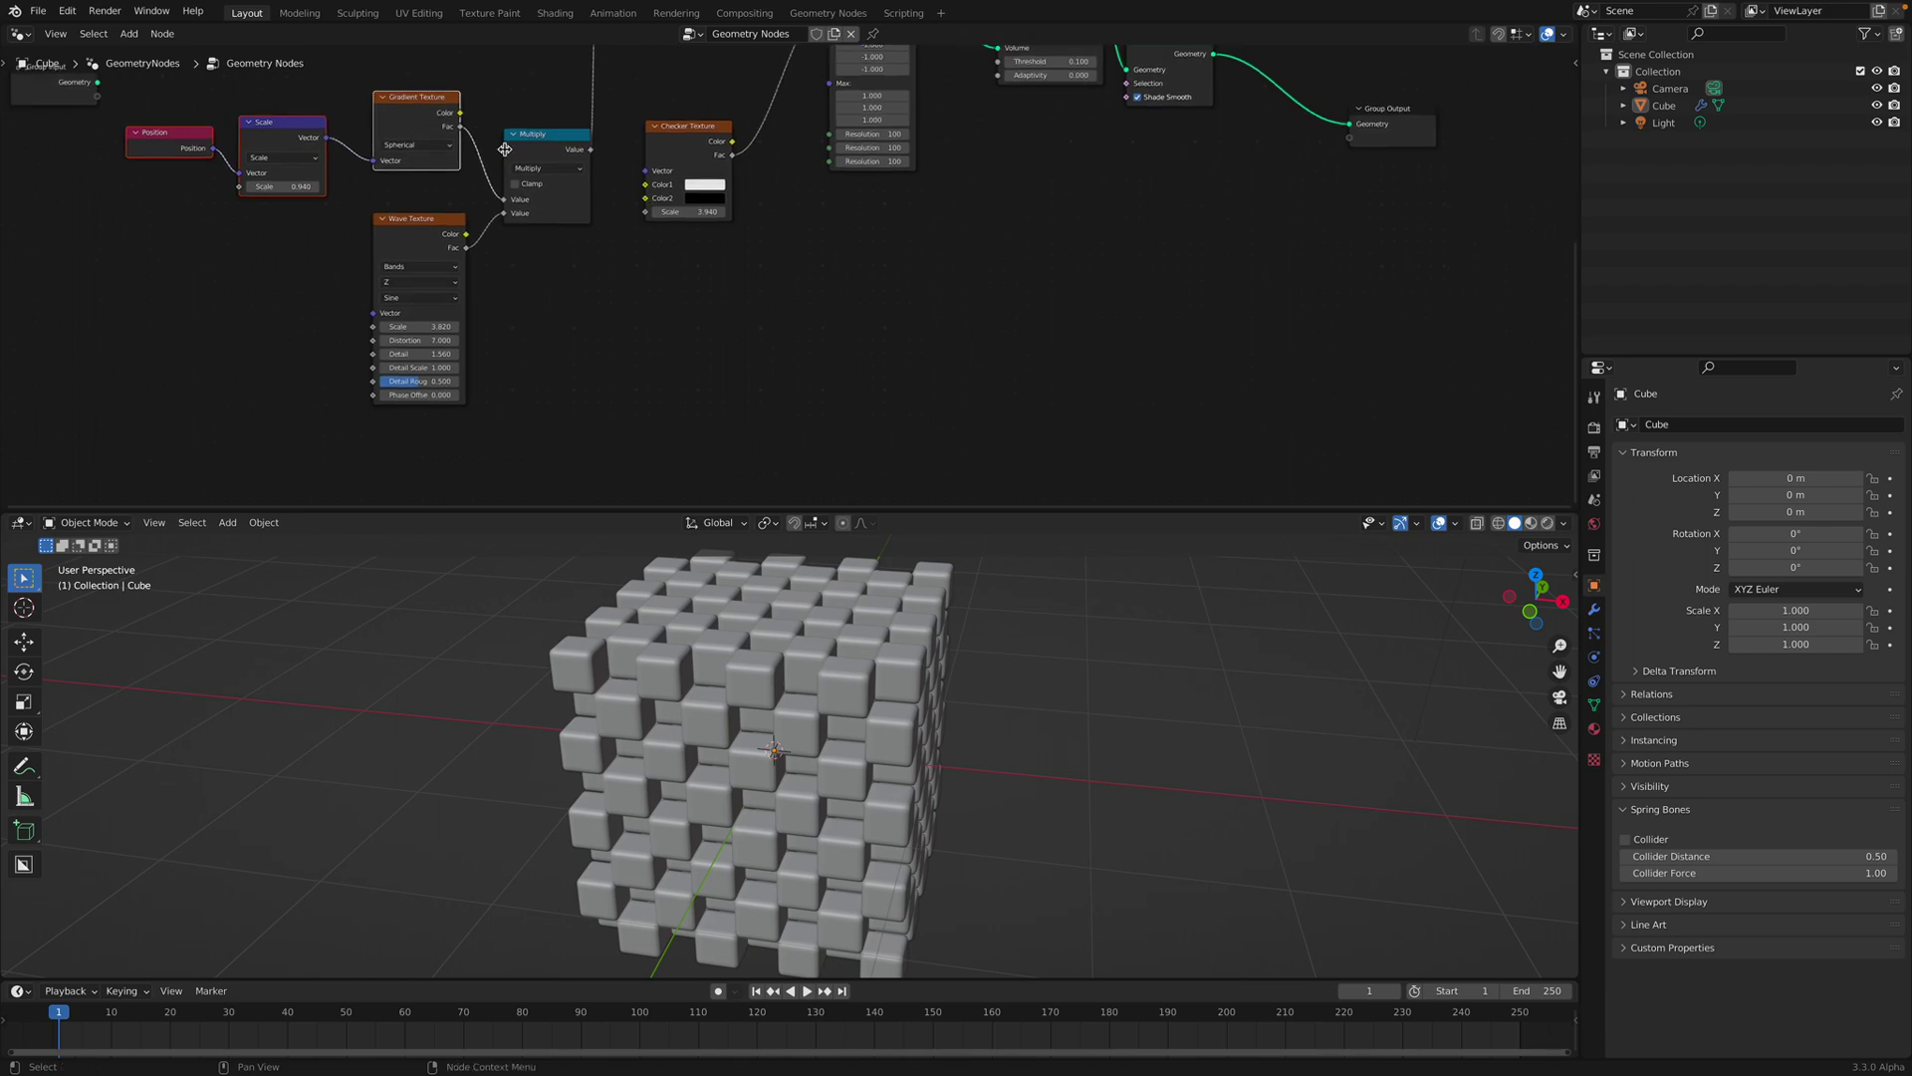
{"action": "middle_click_drag", "start_coordinate": [505, 191], "coordinate": [418, 132]}
{"action": "key", "text": "shift+d"}
{"action": "left_click", "coordinate": [921, 384]}
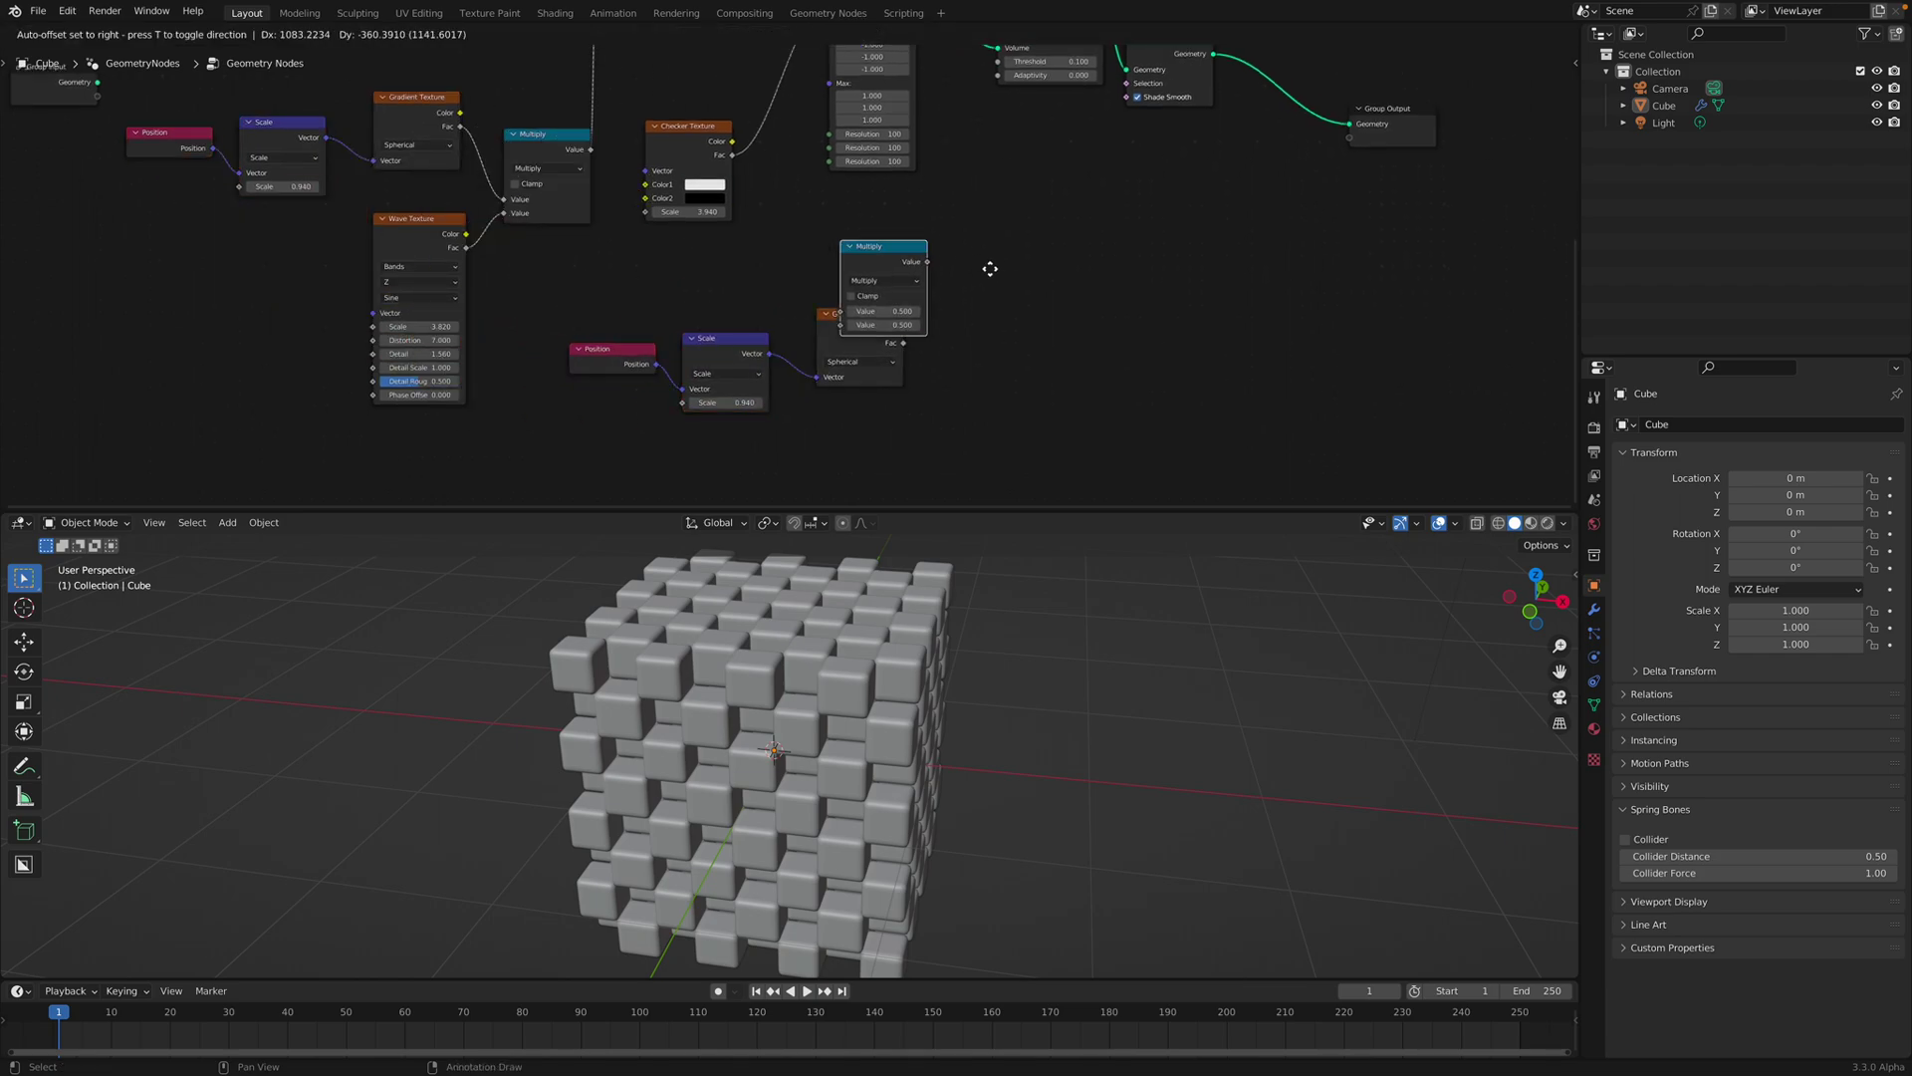
{"action": "left_click", "coordinate": [1134, 300]}
Shift the Group Output, Set Shade Smooth, Volume to Mesh and Volume Cube nodes further right to make room for the copies.
{"action": "middle_click_drag", "start_coordinate": [929, 321], "coordinate": [797, 475]}
{"action": "left_click_drag", "start_coordinate": [1268, 265], "coordinate": [1464, 324]}
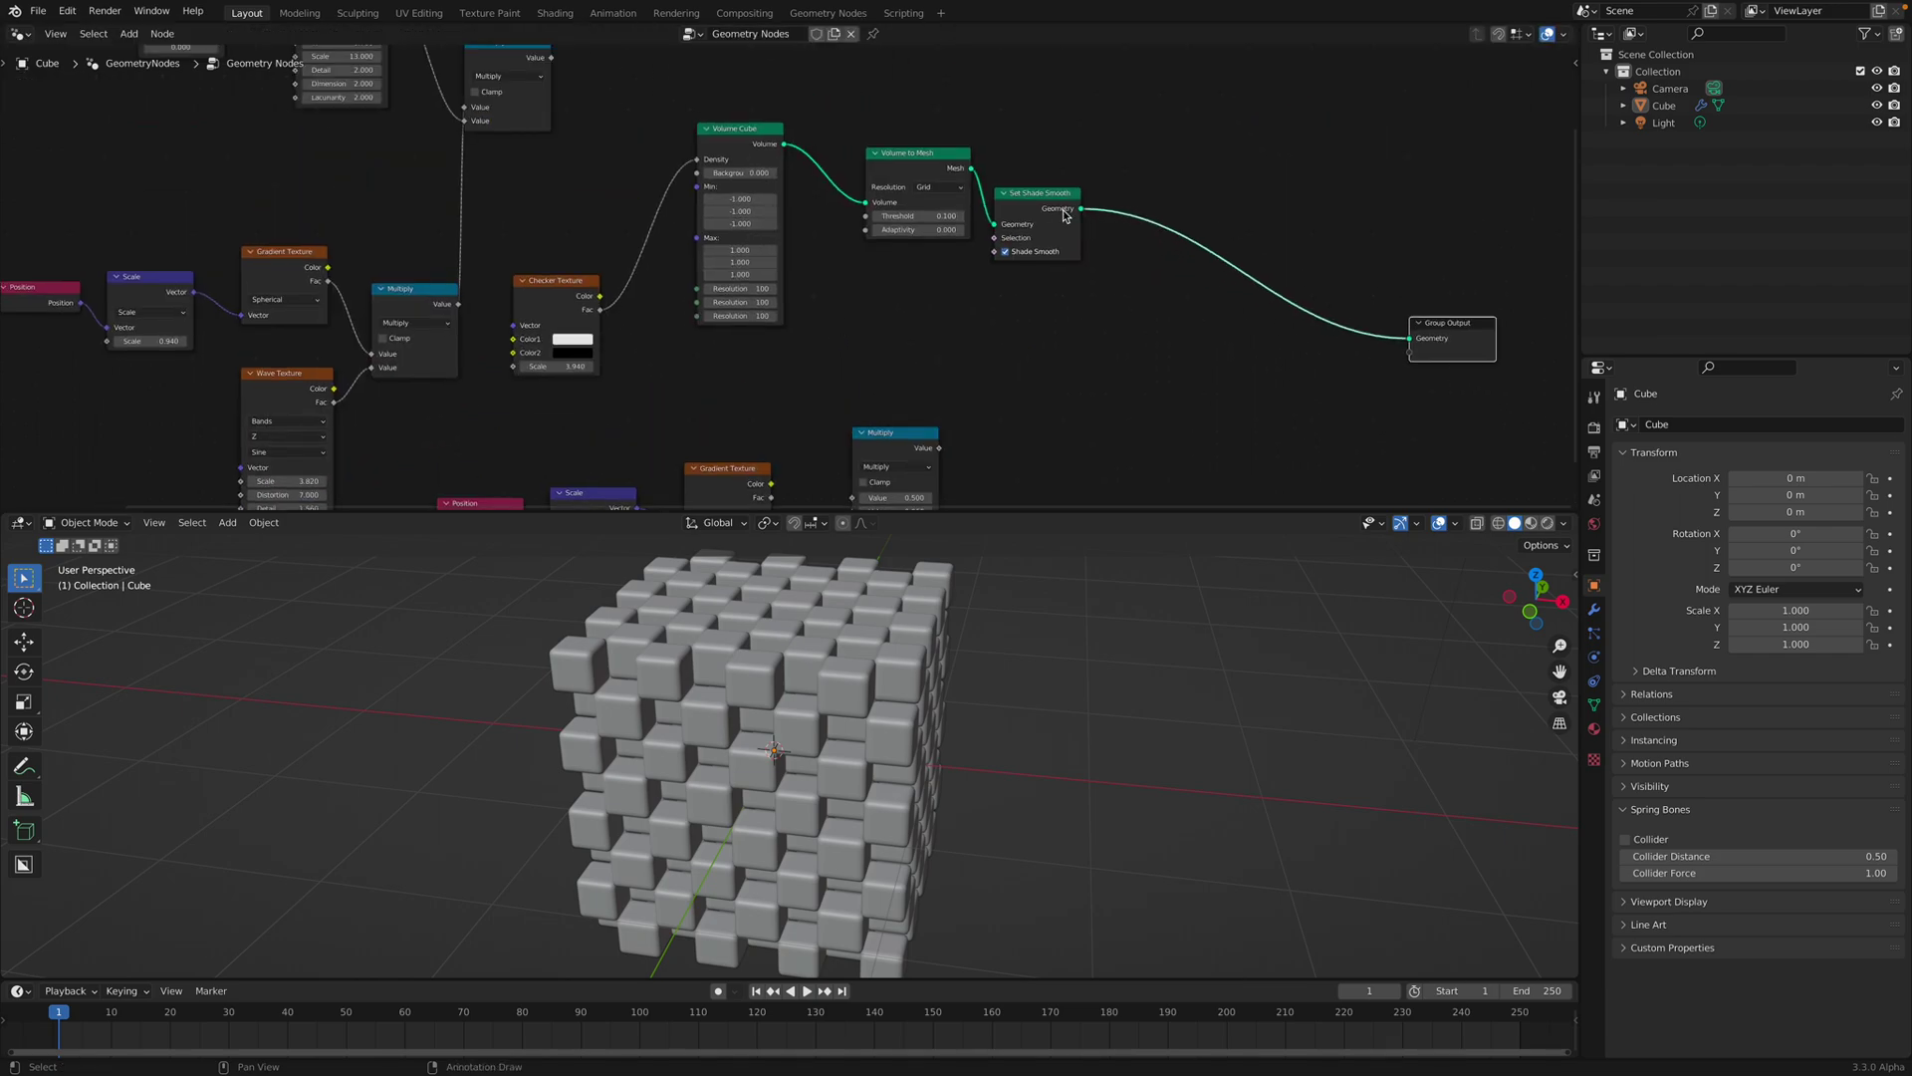
{"action": "left_click_drag", "start_coordinate": [1056, 196], "coordinate": [1226, 265]}
{"action": "left_click_drag", "start_coordinate": [896, 152], "coordinate": [1001, 183]}
{"action": "left_click", "coordinate": [776, 143]}
{"action": "left_click_drag", "start_coordinate": [776, 143], "coordinate": [905, 198]}
{"action": "middle_click_drag", "start_coordinate": [690, 332], "coordinate": [720, 233]}
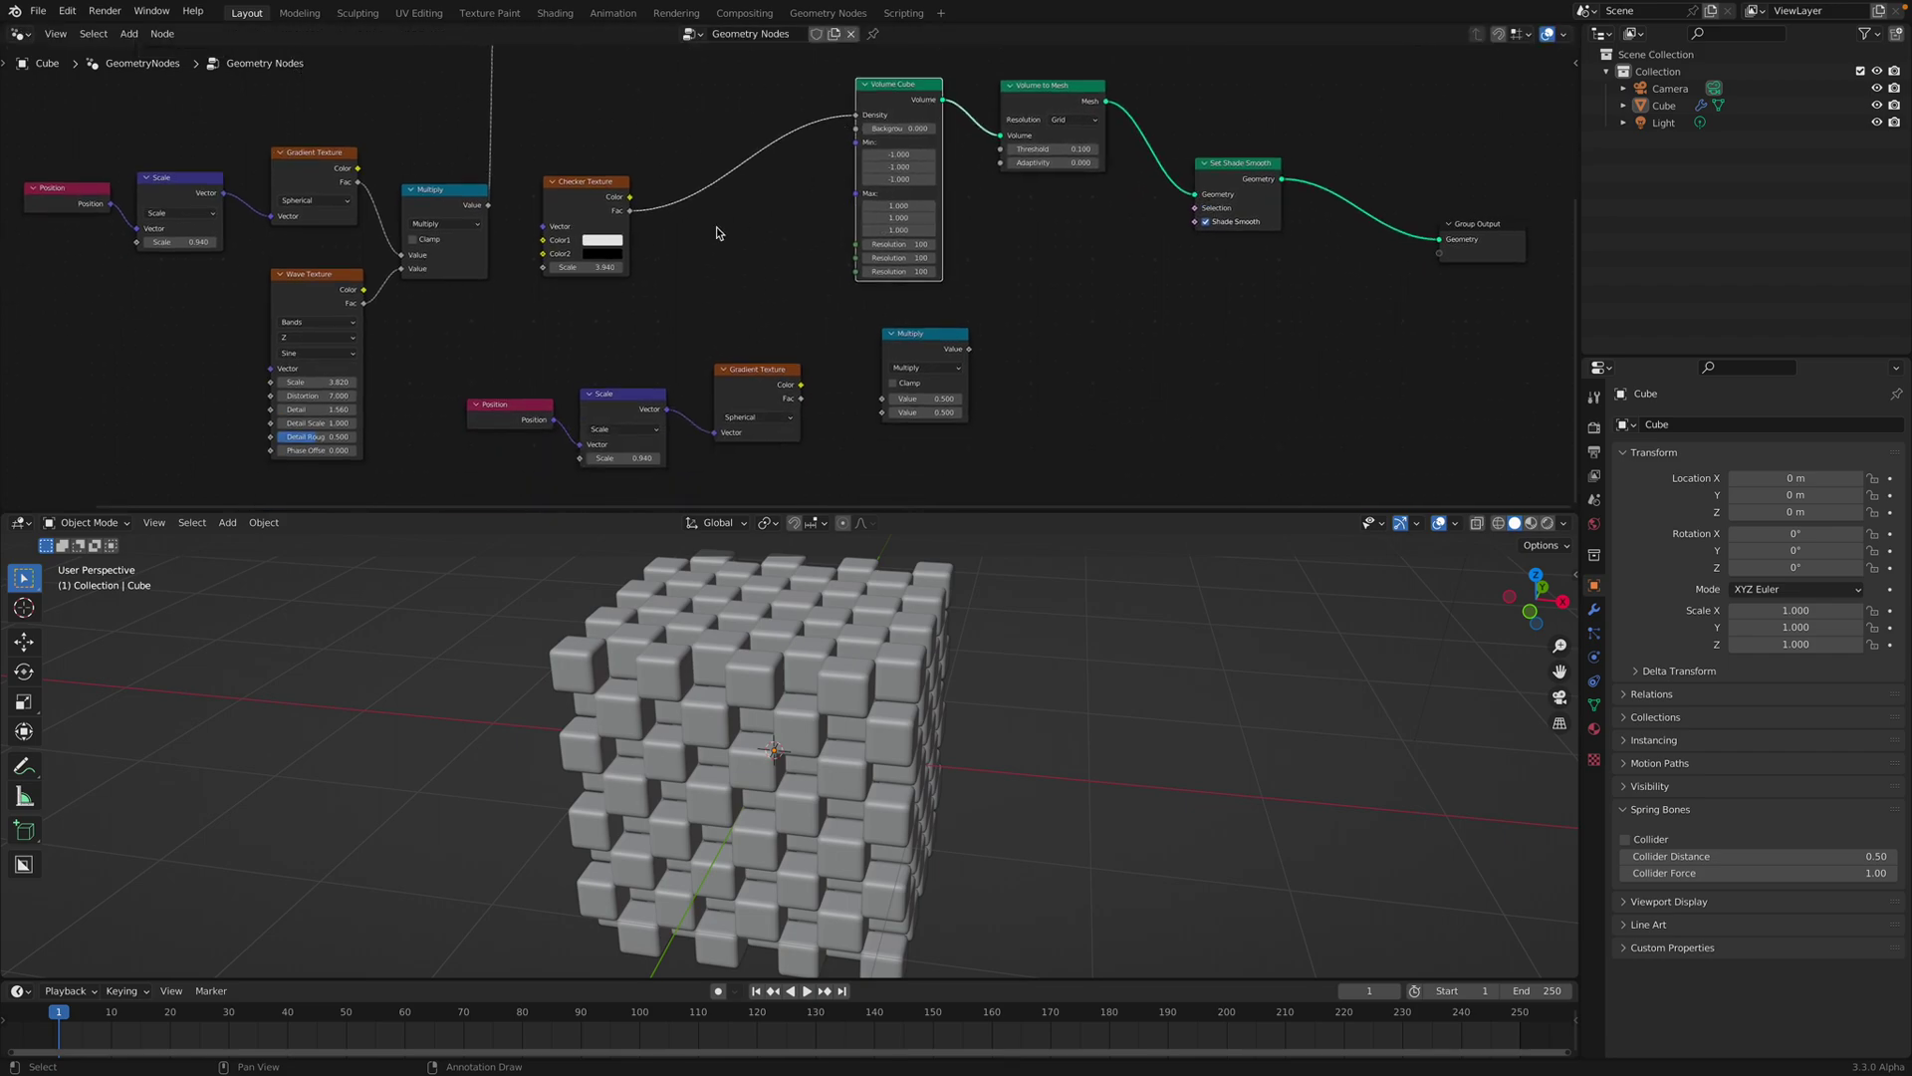
Multiply the Checker Texture's Fac with the duplicated Gradient Texture's Fac, feed the result to Density, and place the Multiply node between them.
{"action": "left_click_drag", "start_coordinate": [757, 379], "coordinate": [883, 412]}
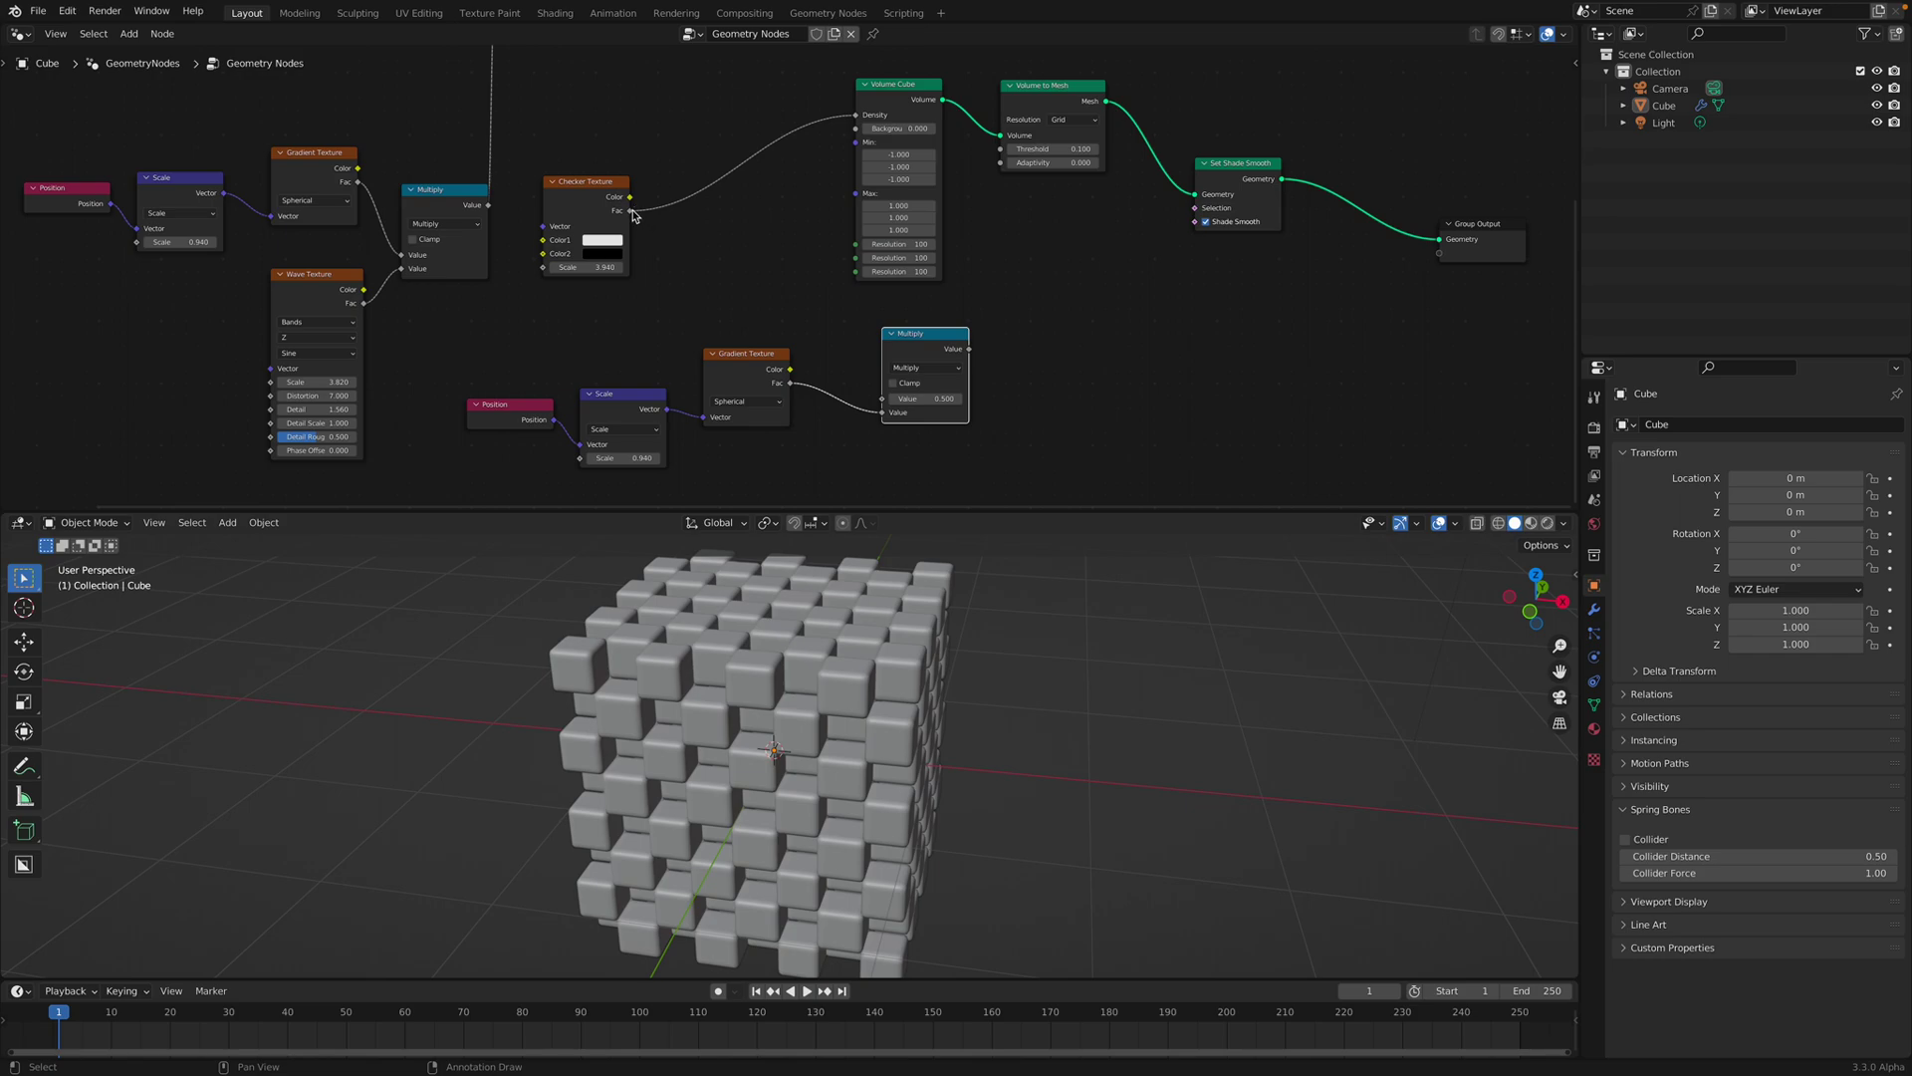
{"action": "left_click_drag", "start_coordinate": [631, 211], "coordinate": [885, 399]}
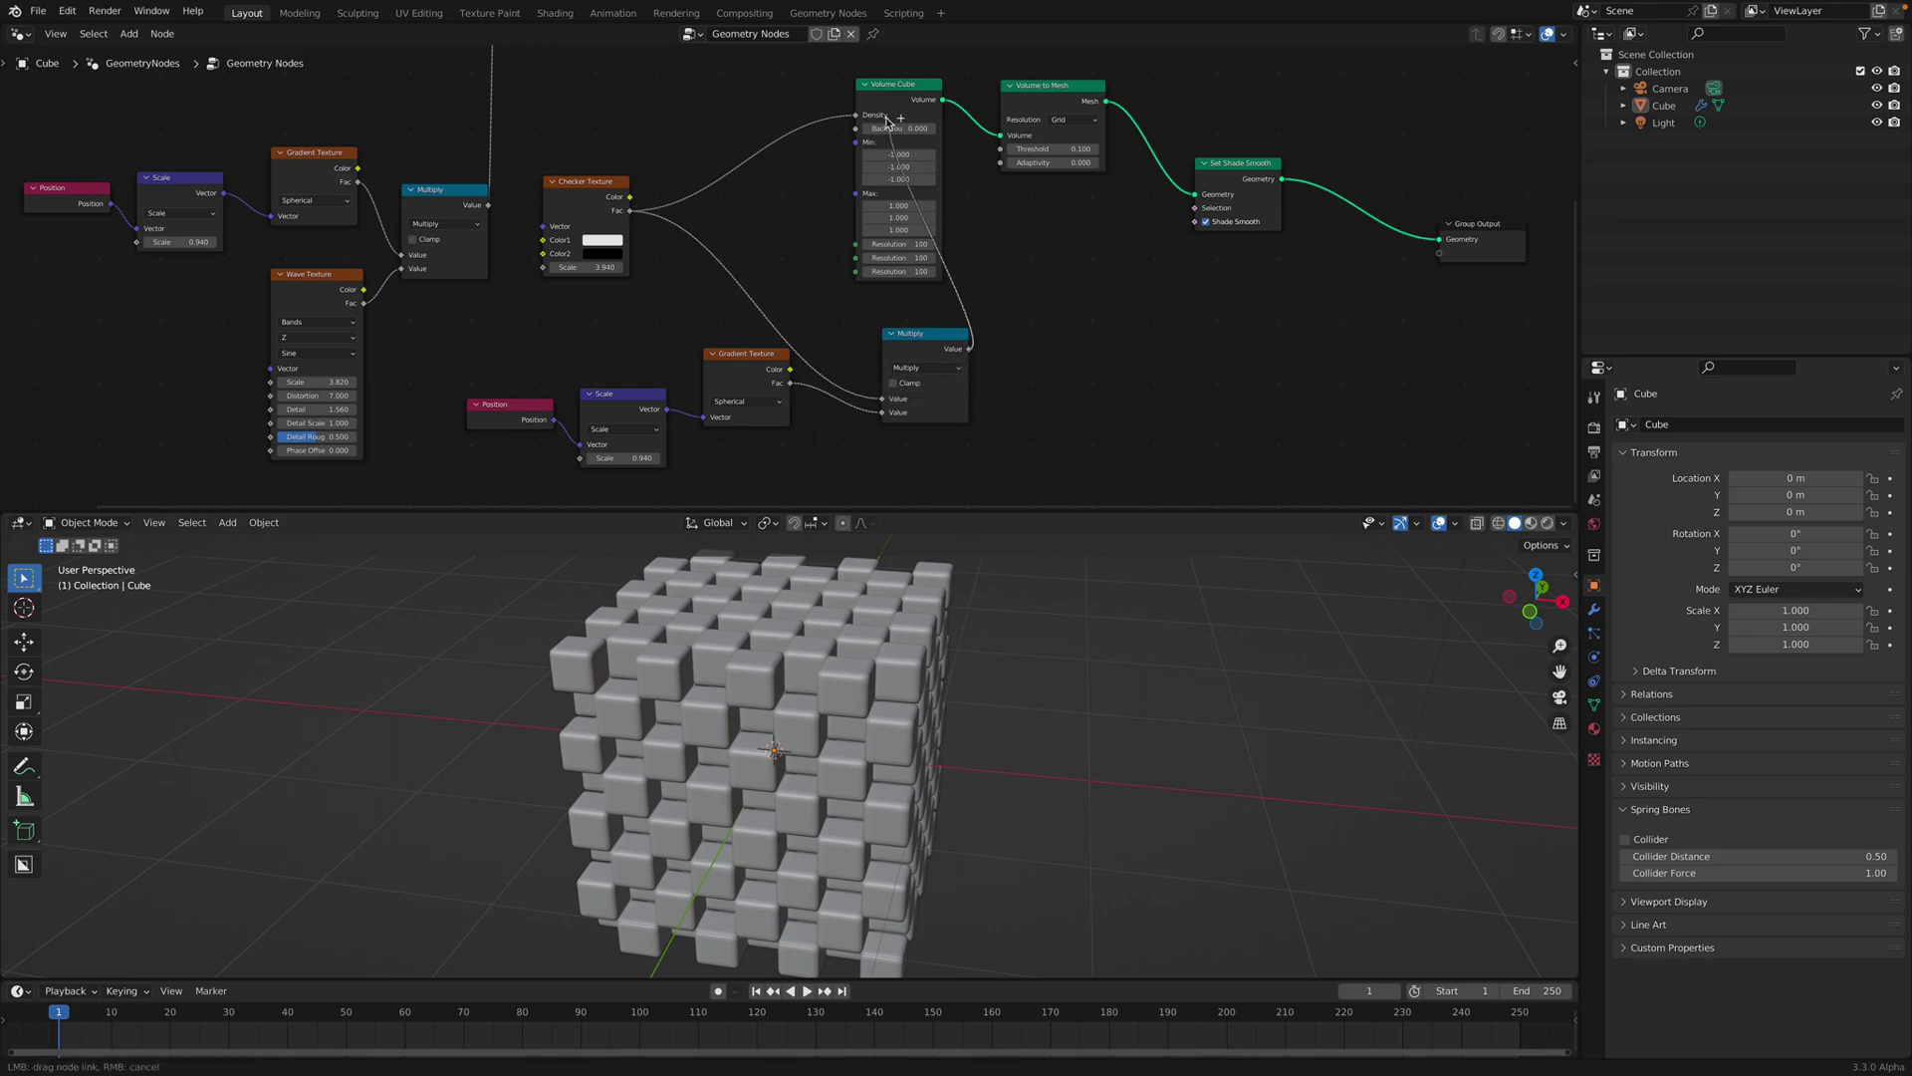
{"action": "left_click_drag", "start_coordinate": [864, 120], "coordinate": [863, 117]}
{"action": "left_click_drag", "start_coordinate": [932, 352], "coordinate": [772, 208]}
{"action": "scroll", "coordinate": [787, 702], "scroll_direction": "up", "scroll_amount": 1}
{"action": "middle_click_drag", "start_coordinate": [777, 712], "coordinate": [767, 642]}
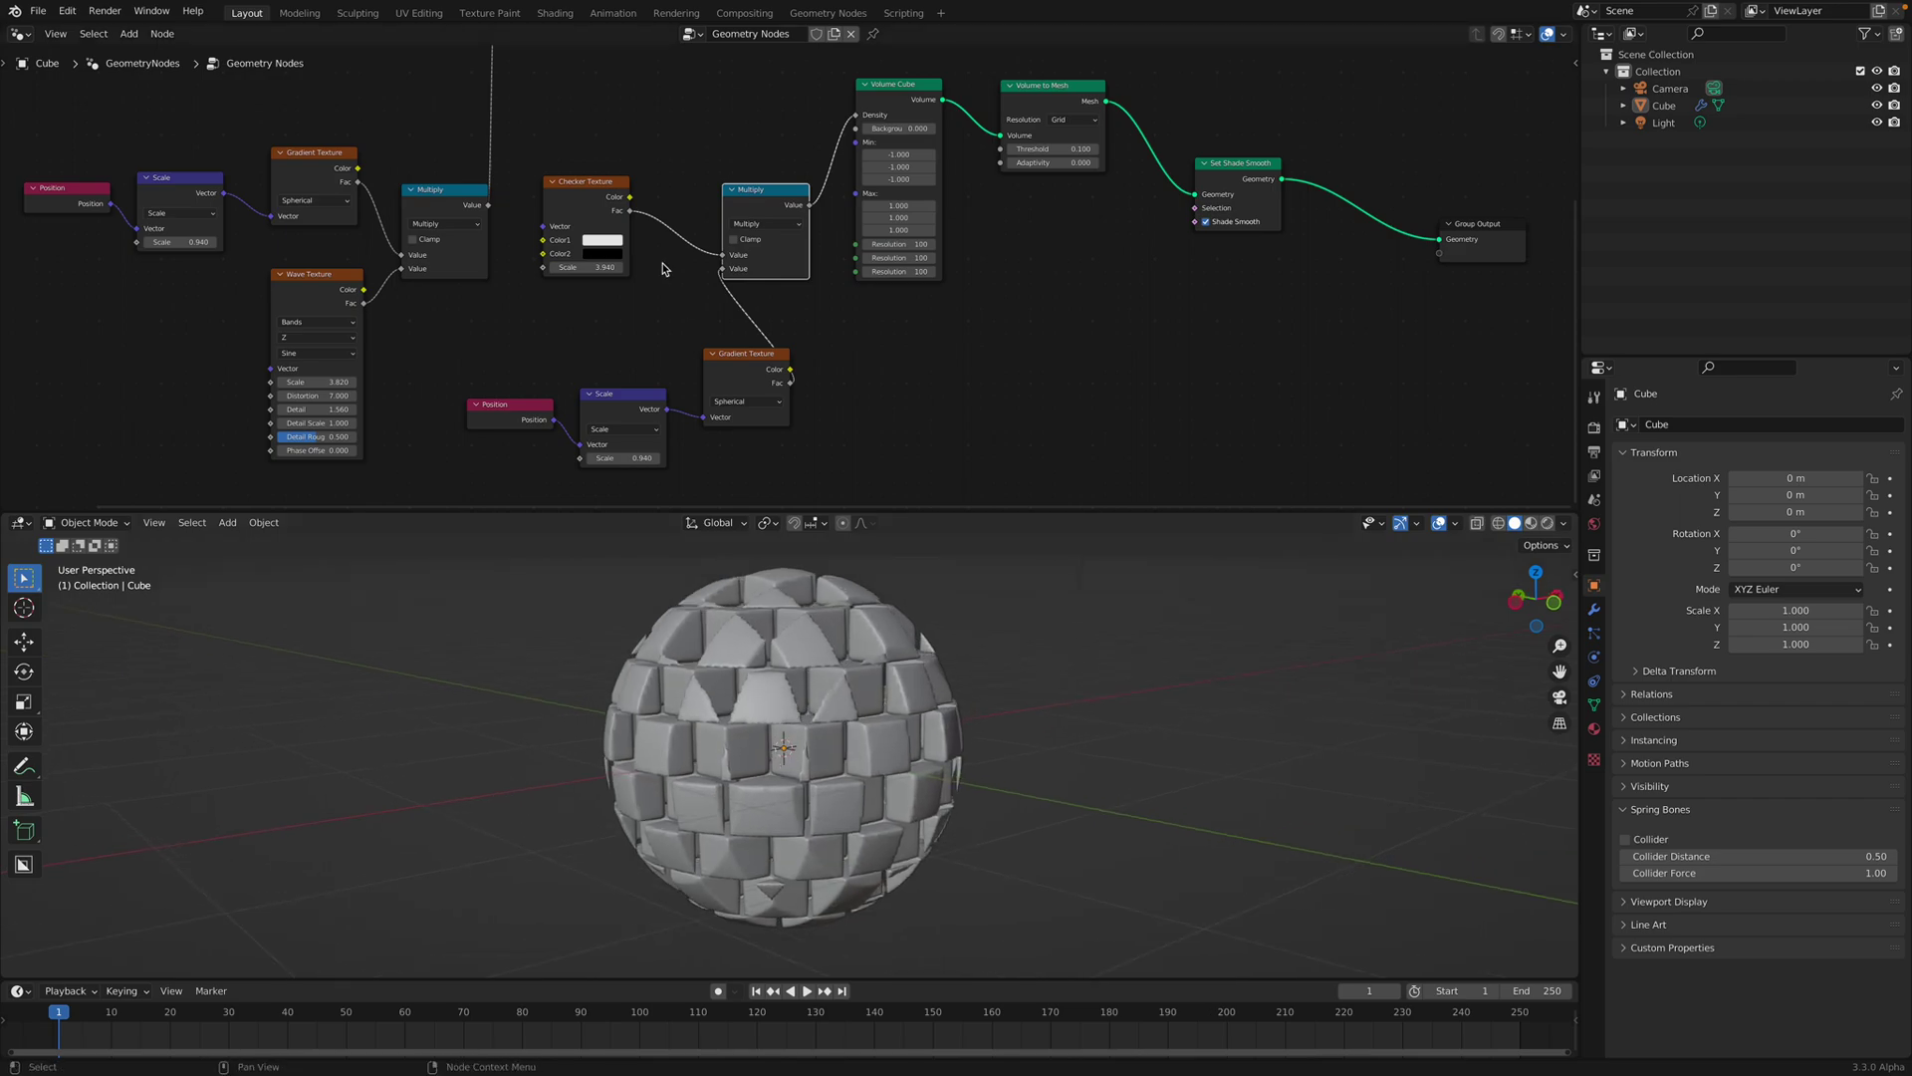
Arrange the Checker Texture, new Multiply, Volume Cube, Volume to Mesh, Set Shade Smooth and Group Output nodes into a compact chain.
{"action": "left_click_drag", "start_coordinate": [588, 197], "coordinate": [647, 232]}
{"action": "scroll", "coordinate": [783, 256], "scroll_direction": "down", "scroll_amount": 1}
{"action": "middle_click_drag", "start_coordinate": [778, 260], "coordinate": [708, 306]}
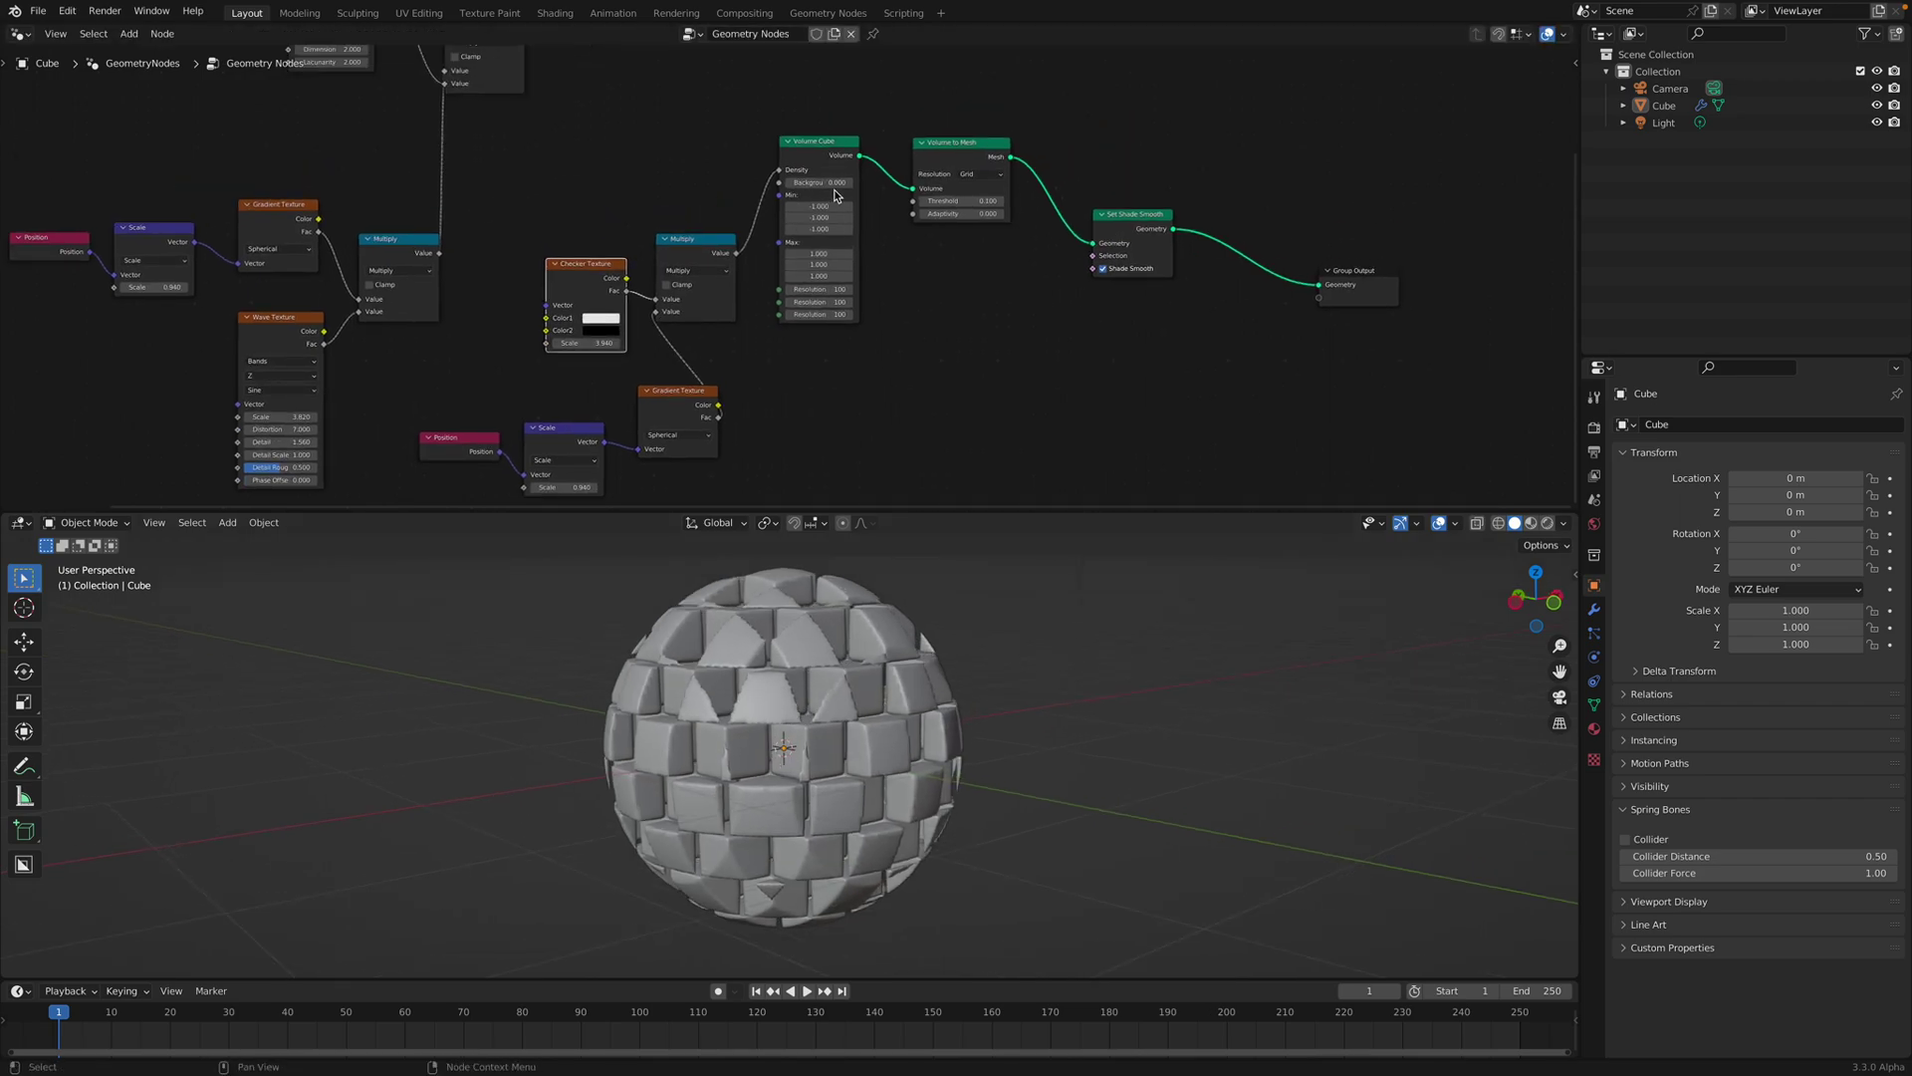
{"action": "left_click_drag", "start_coordinate": [836, 197], "coordinate": [894, 250]}
{"action": "left_click_drag", "start_coordinate": [962, 148], "coordinate": [995, 231]}
{"action": "left_click_drag", "start_coordinate": [698, 245], "coordinate": [755, 275]}
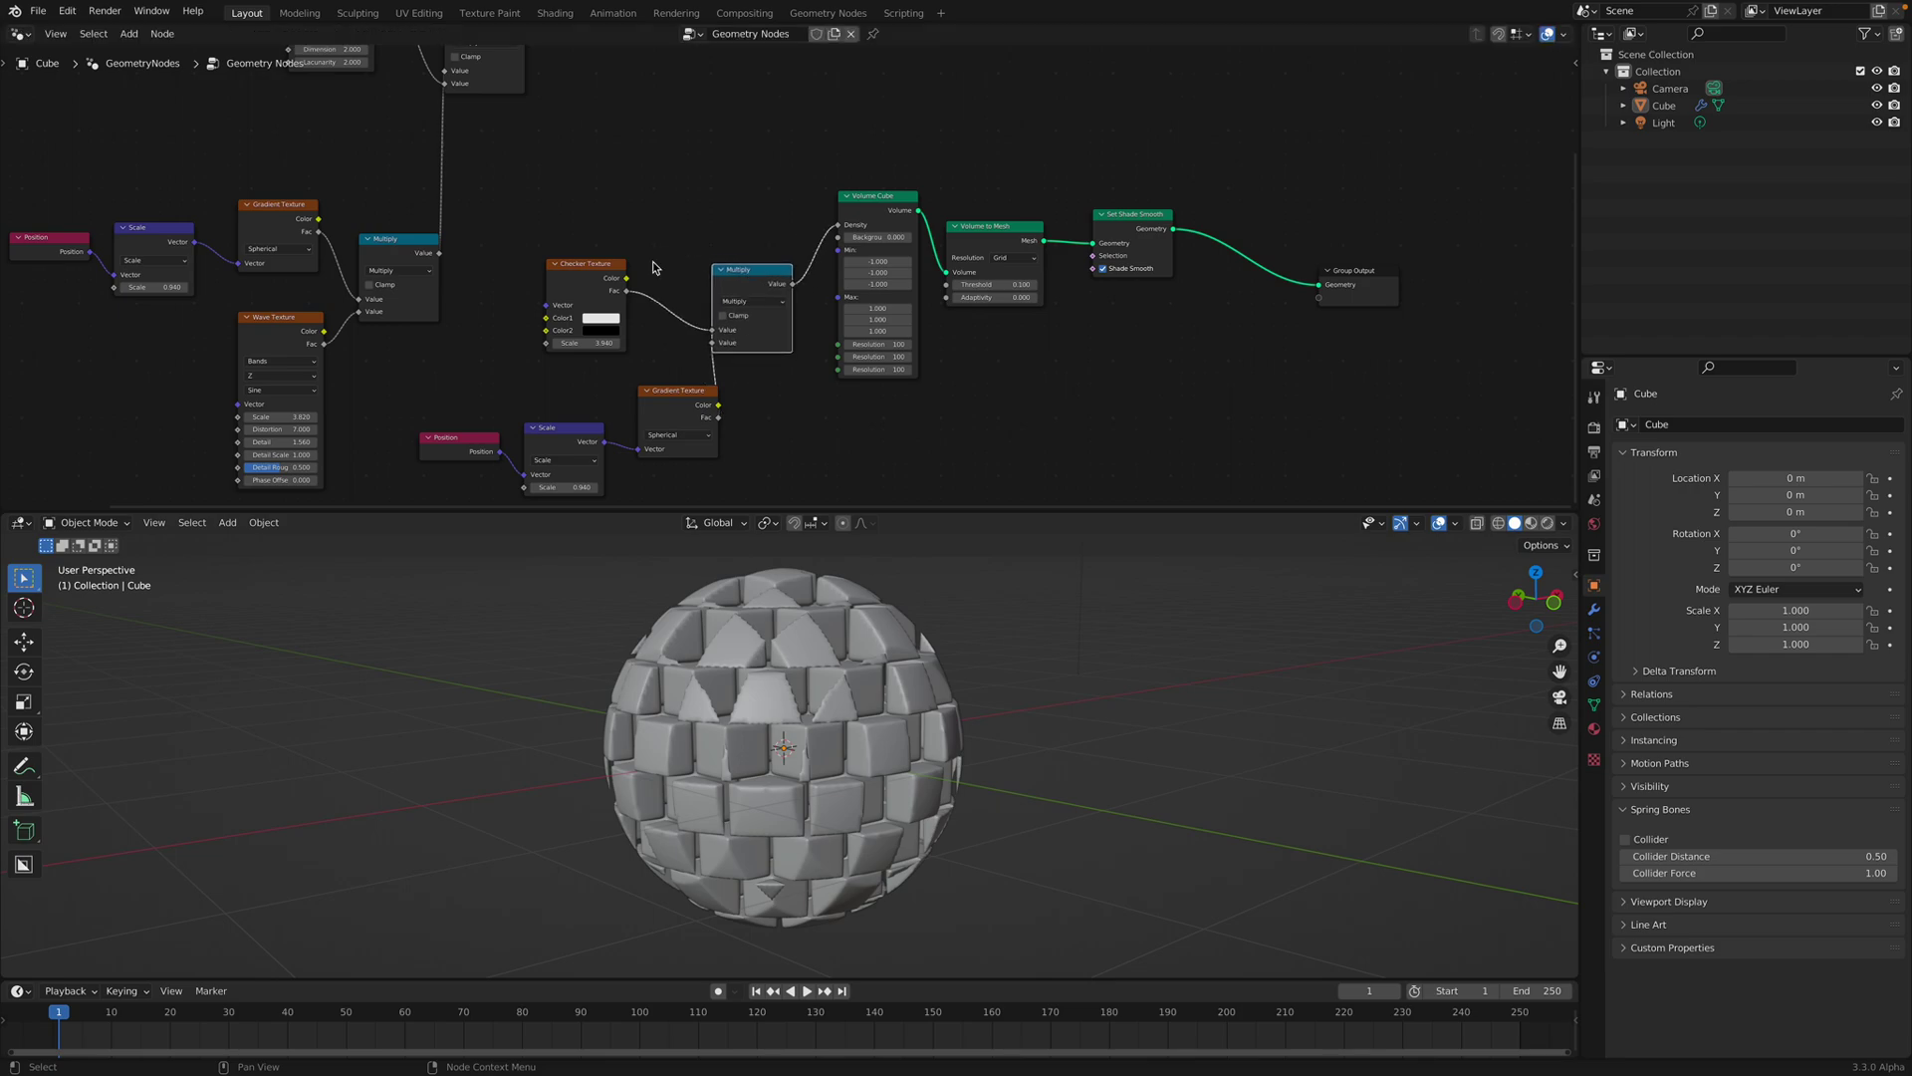
{"action": "left_click_drag", "start_coordinate": [590, 271], "coordinate": [662, 248]}
{"action": "left_click_drag", "start_coordinate": [949, 232], "coordinate": [965, 253]}
{"action": "left_click_drag", "start_coordinate": [755, 285], "coordinate": [788, 292]}
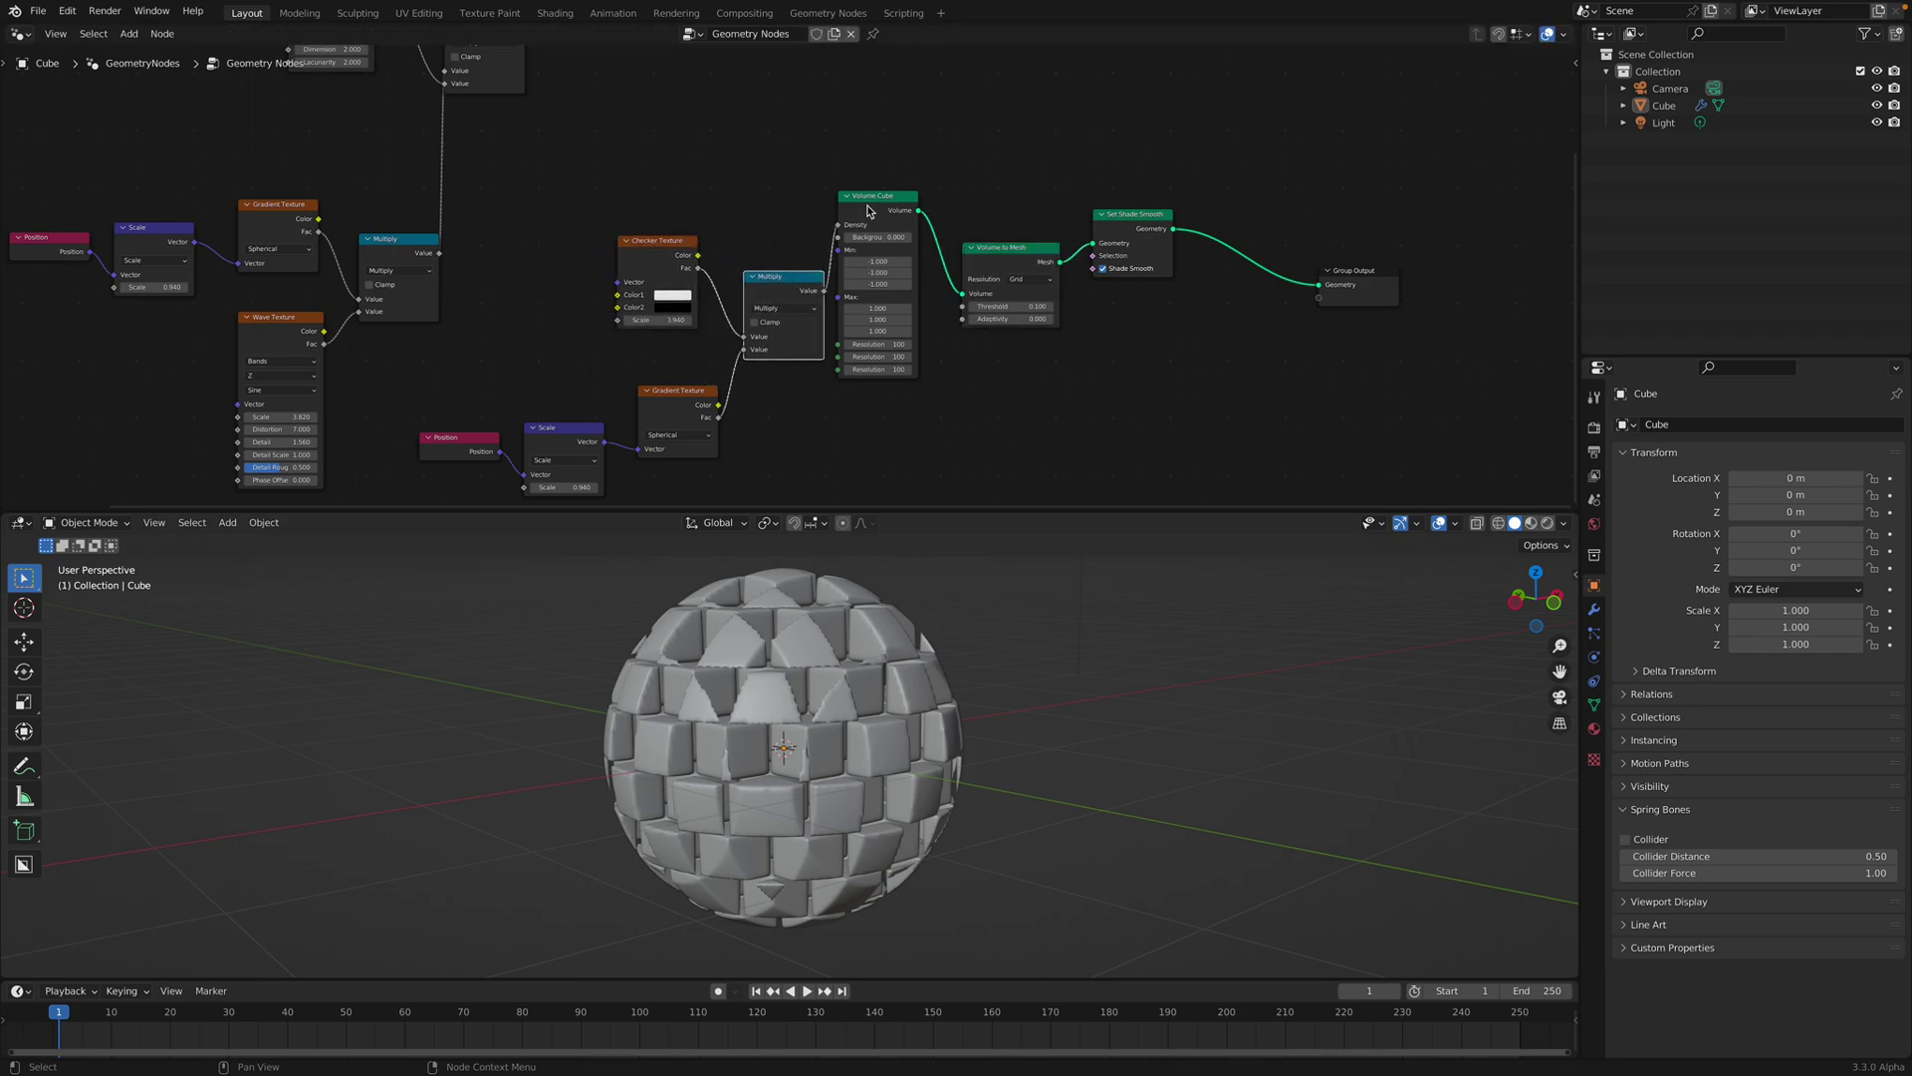
{"action": "left_click_drag", "start_coordinate": [869, 211], "coordinate": [888, 243]}
{"action": "left_click_drag", "start_coordinate": [1006, 249], "coordinate": [1010, 268]}
{"action": "left_click_drag", "start_coordinate": [1118, 227], "coordinate": [1147, 279]}
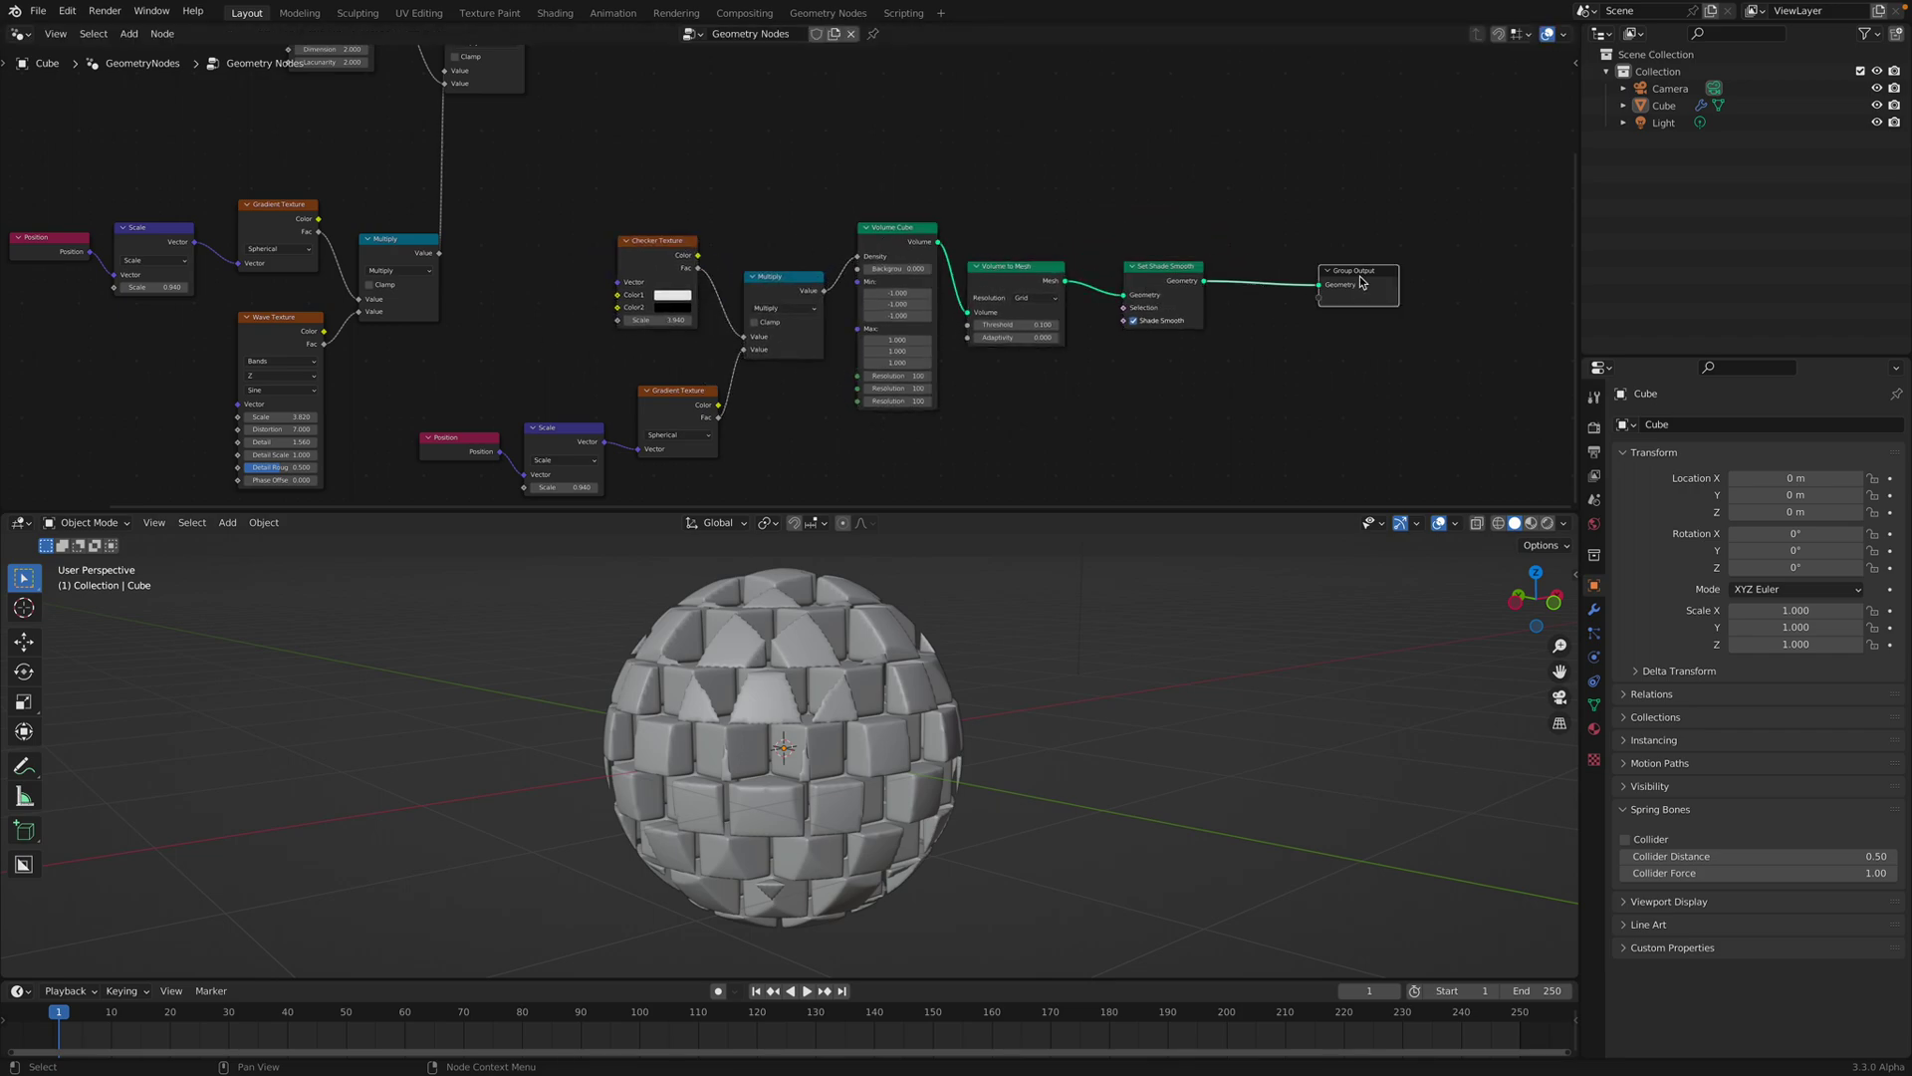
{"action": "left_click_drag", "start_coordinate": [1361, 283], "coordinate": [1276, 295]}
Inspect the checkered sphere from other angles and in another viewport shading mode, return to solid shading, and save the file.
{"action": "middle_click_drag", "start_coordinate": [879, 697], "coordinate": [858, 690]}
{"action": "mouse_move", "coordinate": [765, 735]}
{"action": "middle_mouse_down"}
{"action": "mouse_move", "coordinate": [925, 646]}
{"action": "mouse_move", "coordinate": [871, 690]}
{"action": "mouse_move", "coordinate": [781, 679]}
{"action": "mouse_move", "coordinate": [986, 777]}
{"action": "middle_mouse_up"}
{"action": "scroll", "coordinate": [897, 577], "scroll_direction": "up", "scroll_amount": 1}
{"action": "key", "text": "z"}
{"action": "left_click", "coordinate": [787, 716]}
{"action": "key", "text": "z"}
{"action": "left_click", "coordinate": [963, 745]}
{"action": "scroll", "coordinate": [963, 745], "scroll_direction": "down", "scroll_amount": 3}
{"action": "key", "text": "ctrl+s"}
Move the Volume Cube, Volume to Mesh, Set Shade Smooth and Group Output nodes up above the checker branch.
{"action": "middle_click_drag", "start_coordinate": [745, 270], "coordinate": [749, 341]}
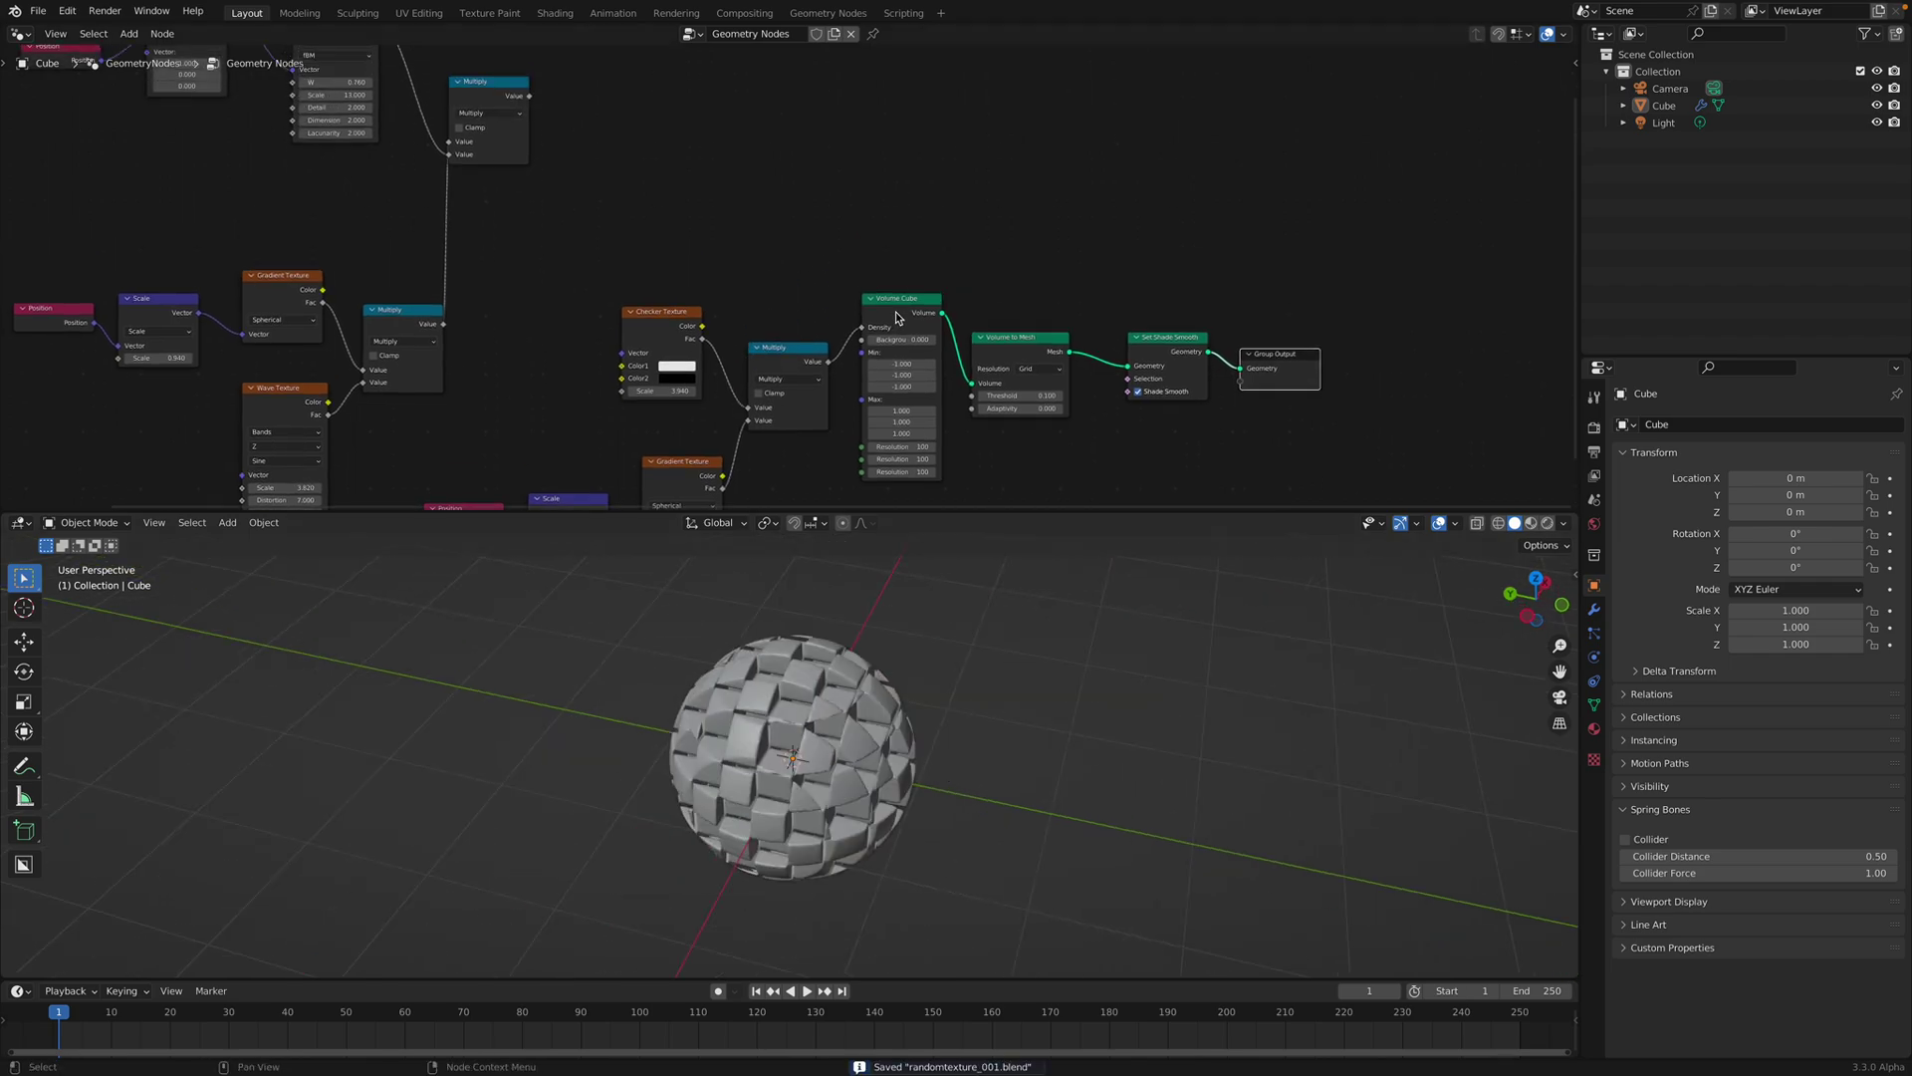
{"action": "left_click_drag", "start_coordinate": [895, 302], "coordinate": [890, 180]}
{"action": "left_click_drag", "start_coordinate": [1014, 342], "coordinate": [1038, 222]}
{"action": "left_click_drag", "start_coordinate": [1156, 338], "coordinate": [1164, 219]}
{"action": "left_click_drag", "start_coordinate": [1271, 352], "coordinate": [1294, 289]}
Connect the Musgrave branch's Multiply to the Volume Cube's Density, and replace that link with the gradient-wave Multiply's output.
{"action": "scroll", "coordinate": [598, 303], "scroll_direction": "up", "scroll_amount": 2}
{"action": "left_click_drag", "start_coordinate": [479, 91], "coordinate": [866, 193]}
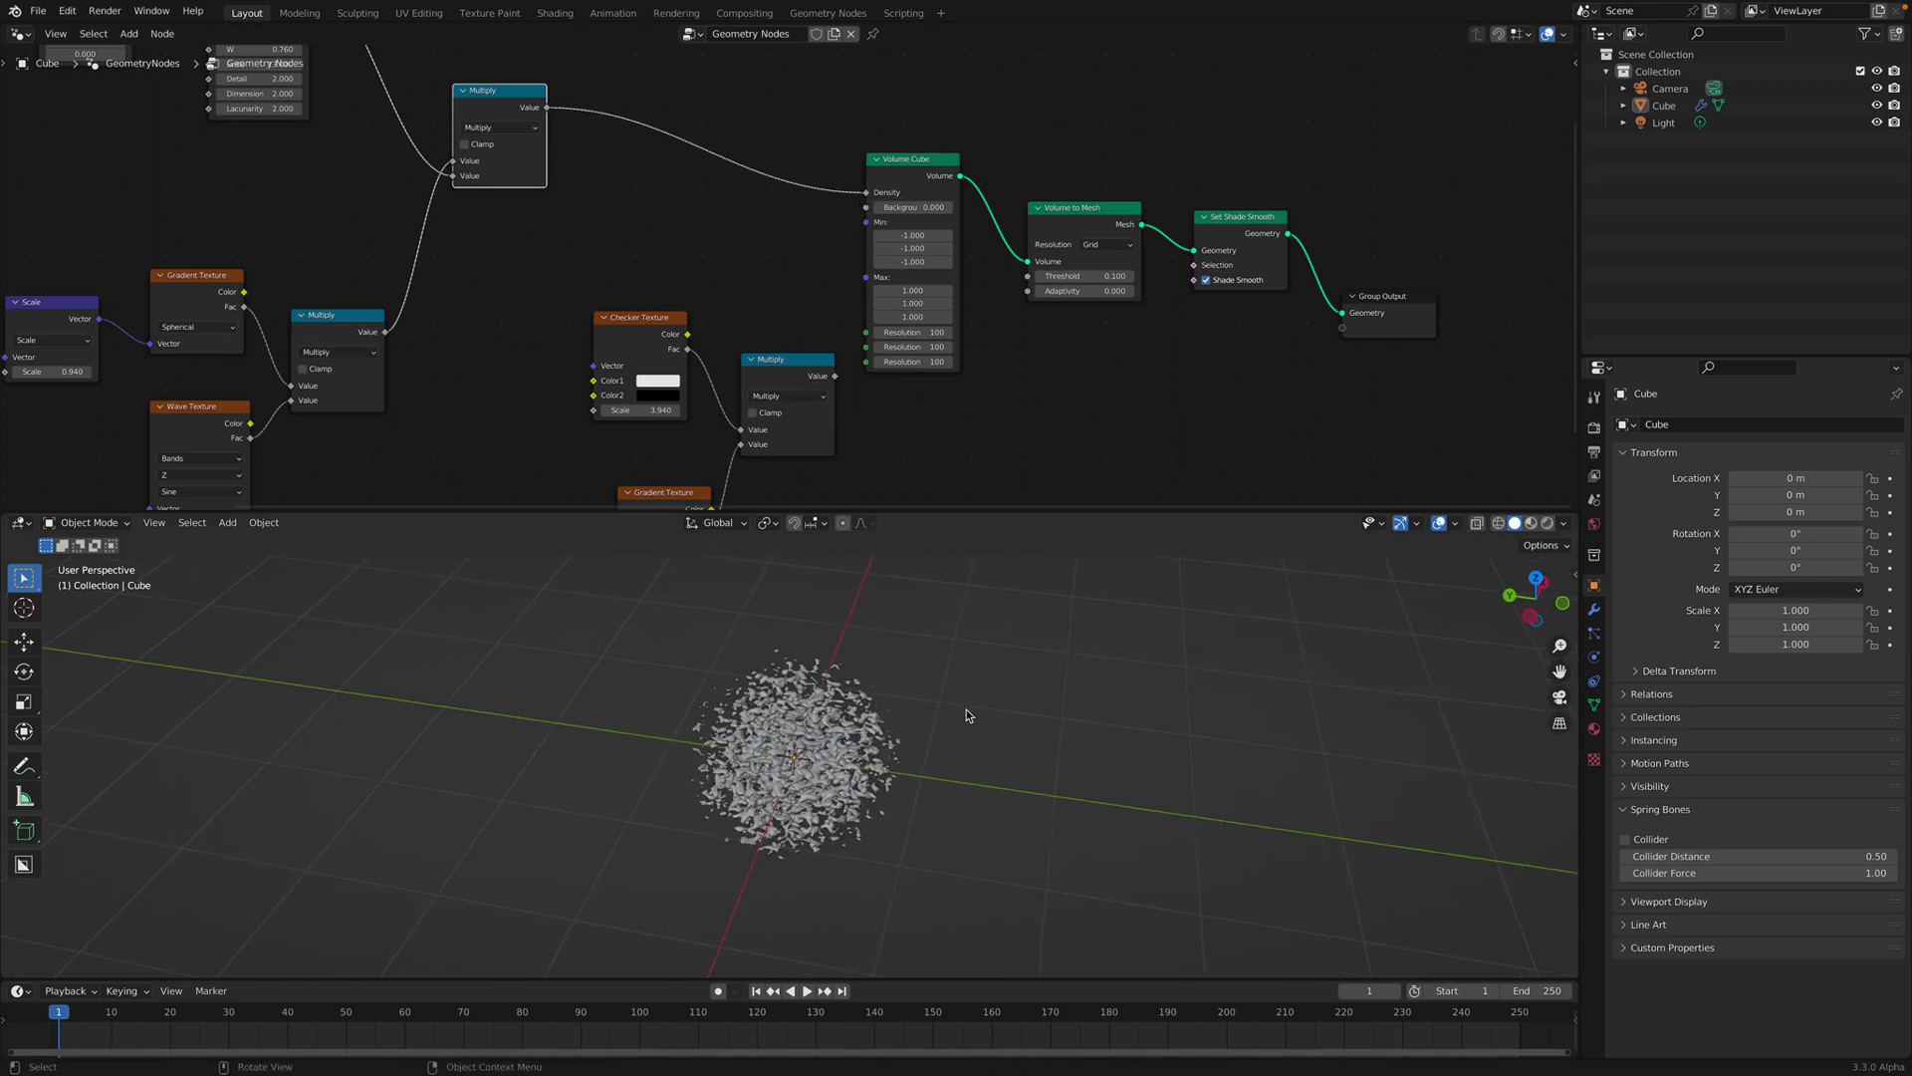
{"action": "left_click_drag", "start_coordinate": [389, 335], "coordinate": [867, 199]}
{"action": "mouse_move", "coordinate": [1029, 688]}
{"action": "middle_mouse_down"}
{"action": "mouse_move", "coordinate": [1062, 614]}
{"action": "mouse_move", "coordinate": [1016, 678]}
{"action": "middle_mouse_up"}
{"action": "middle_click_drag", "start_coordinate": [674, 239], "coordinate": [777, 194]}
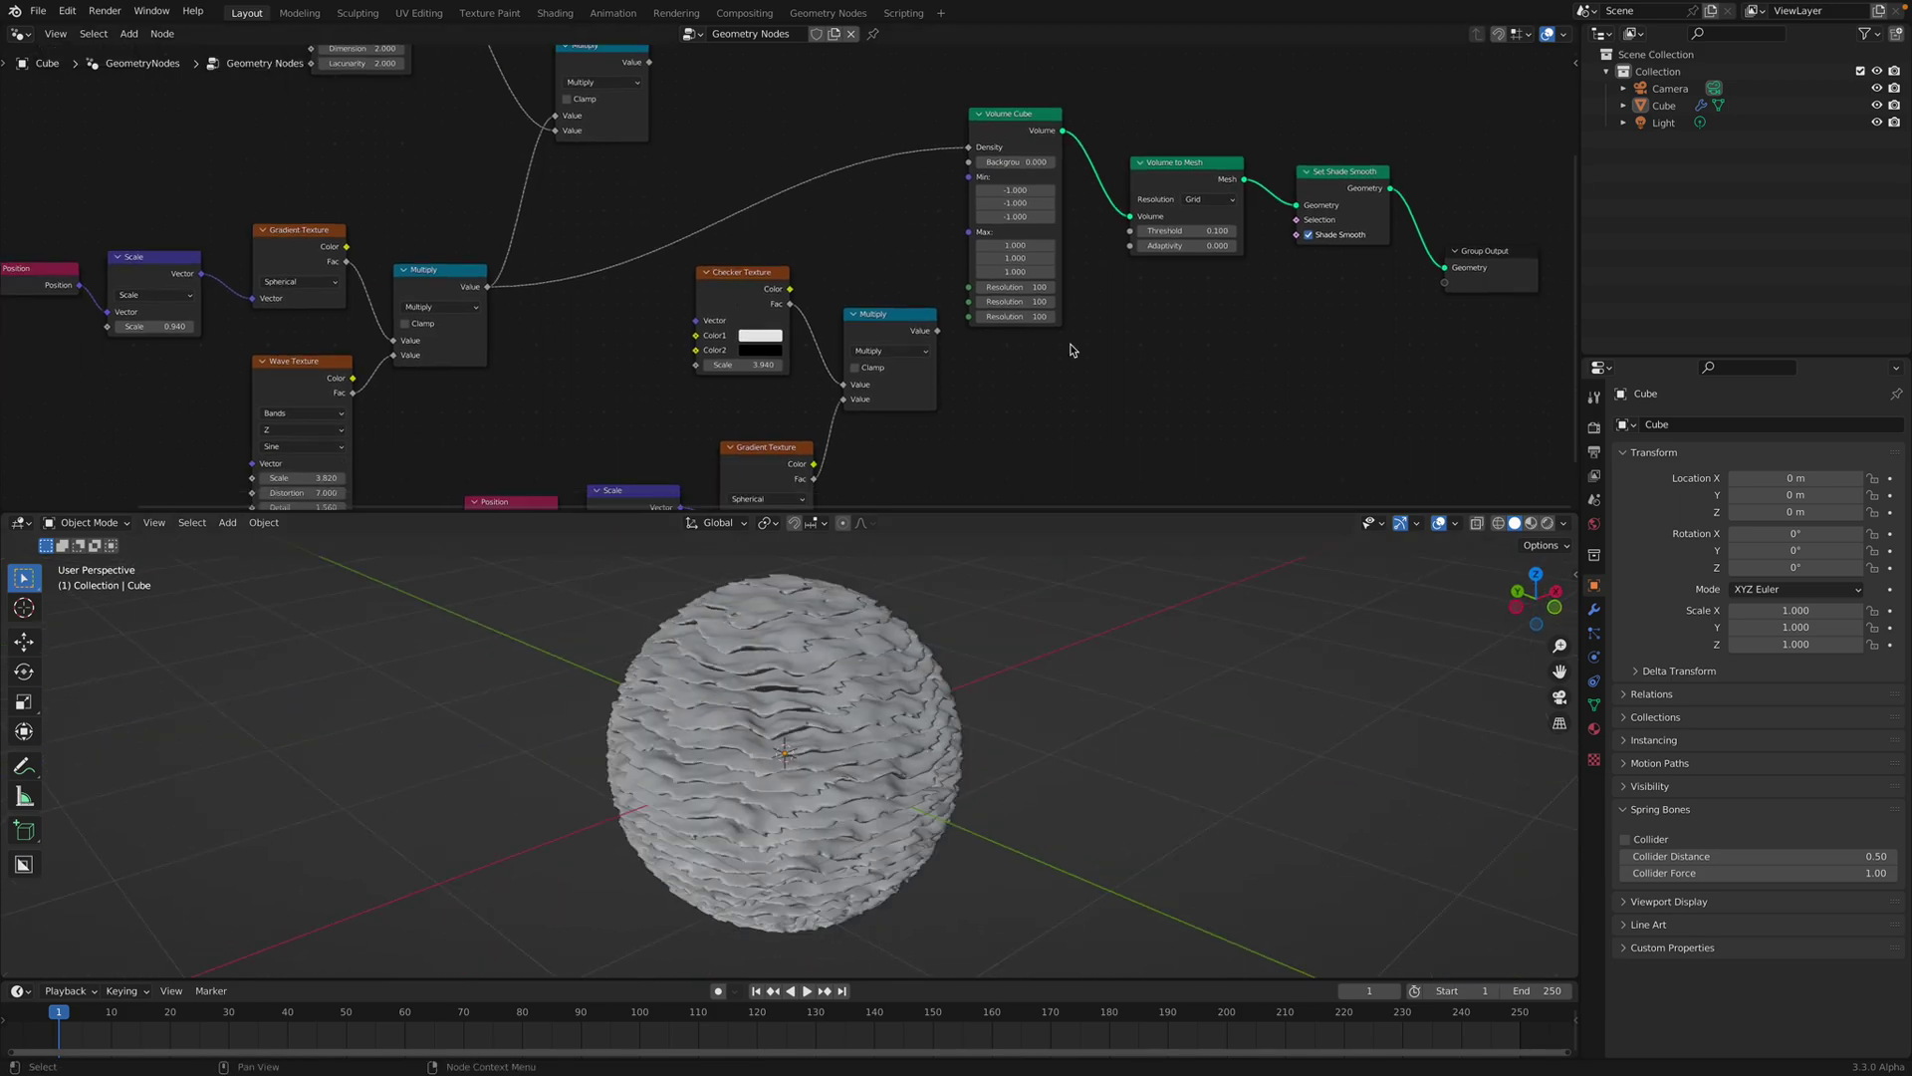
Insert a Magic Texture before the Volume Cube, disconnect its Vector input, and feed its Fac output to Density.
{"action": "middle_click_drag", "start_coordinate": [1073, 350], "coordinate": [987, 344]}
{"action": "key", "text": "shift+a"}
{"action": "mouse_move", "coordinate": [996, 594]}
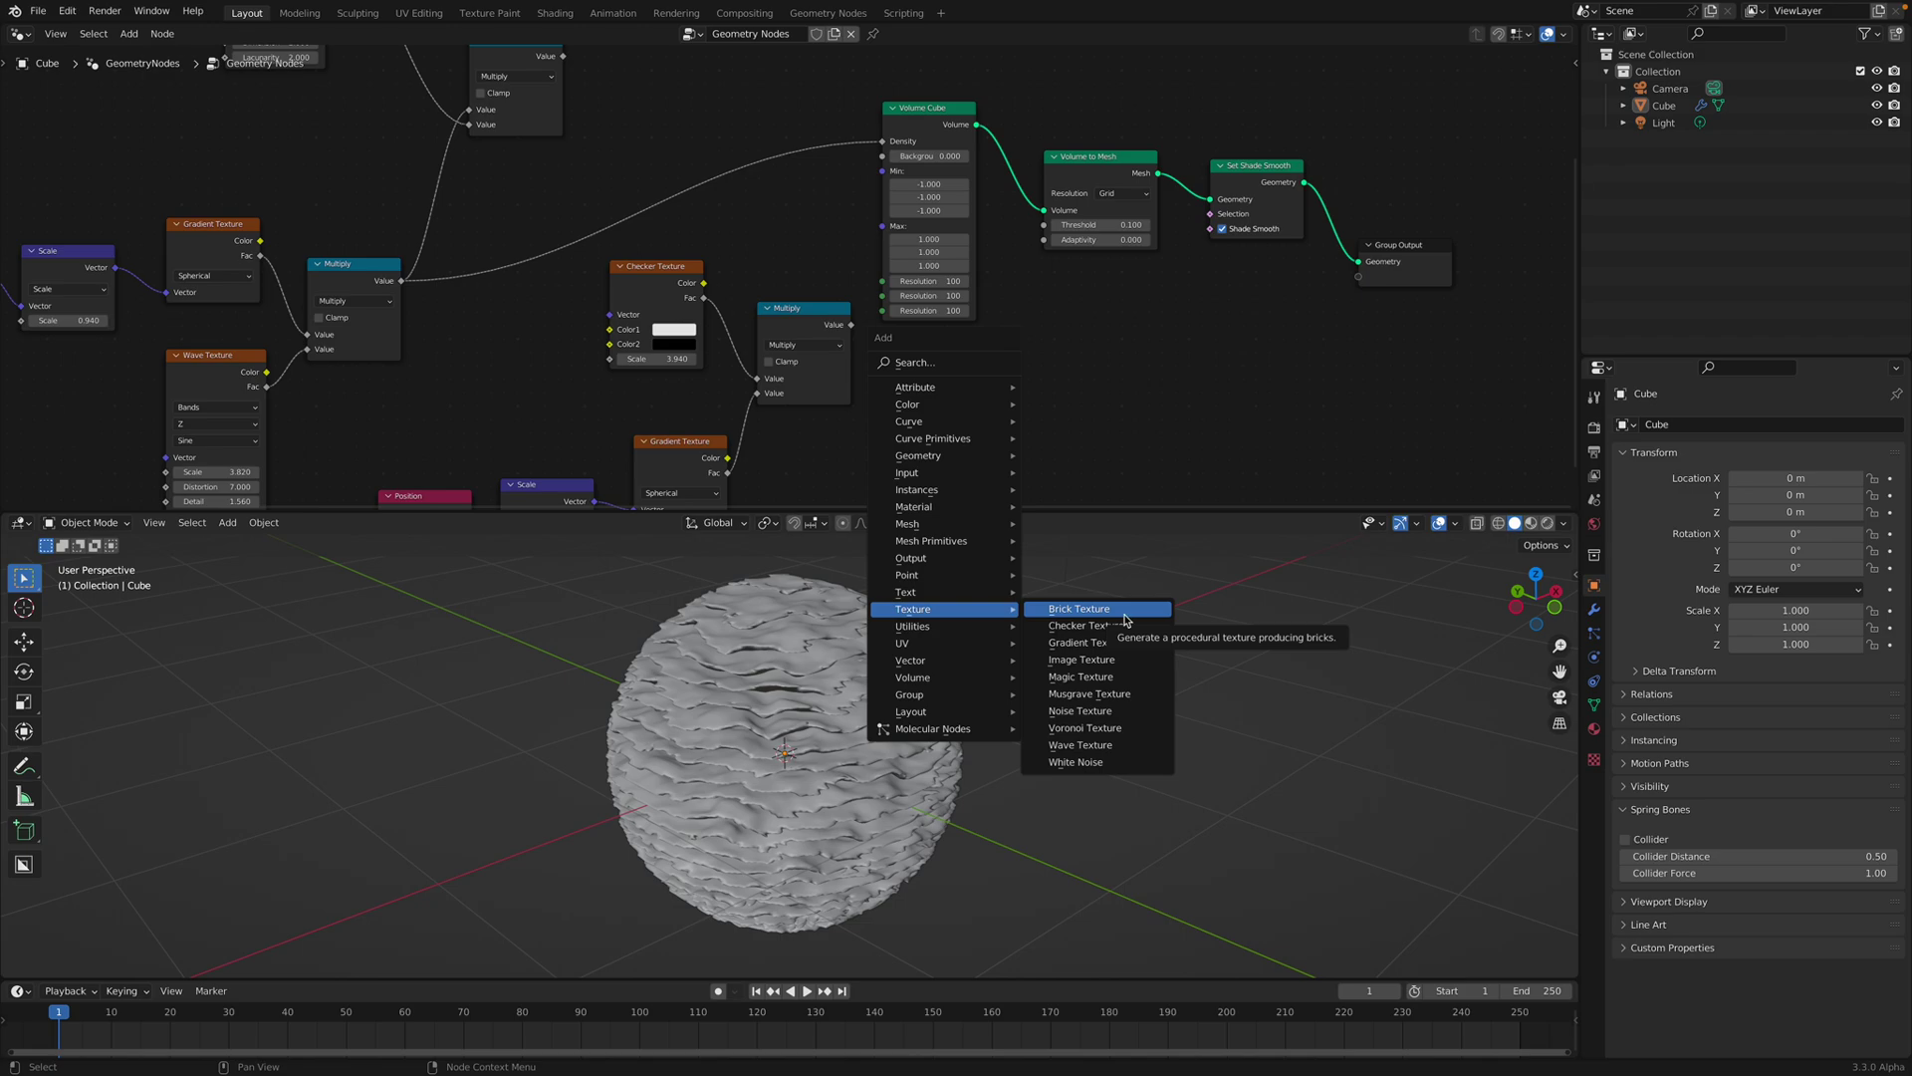
{"action": "left_click", "coordinate": [1136, 677]}
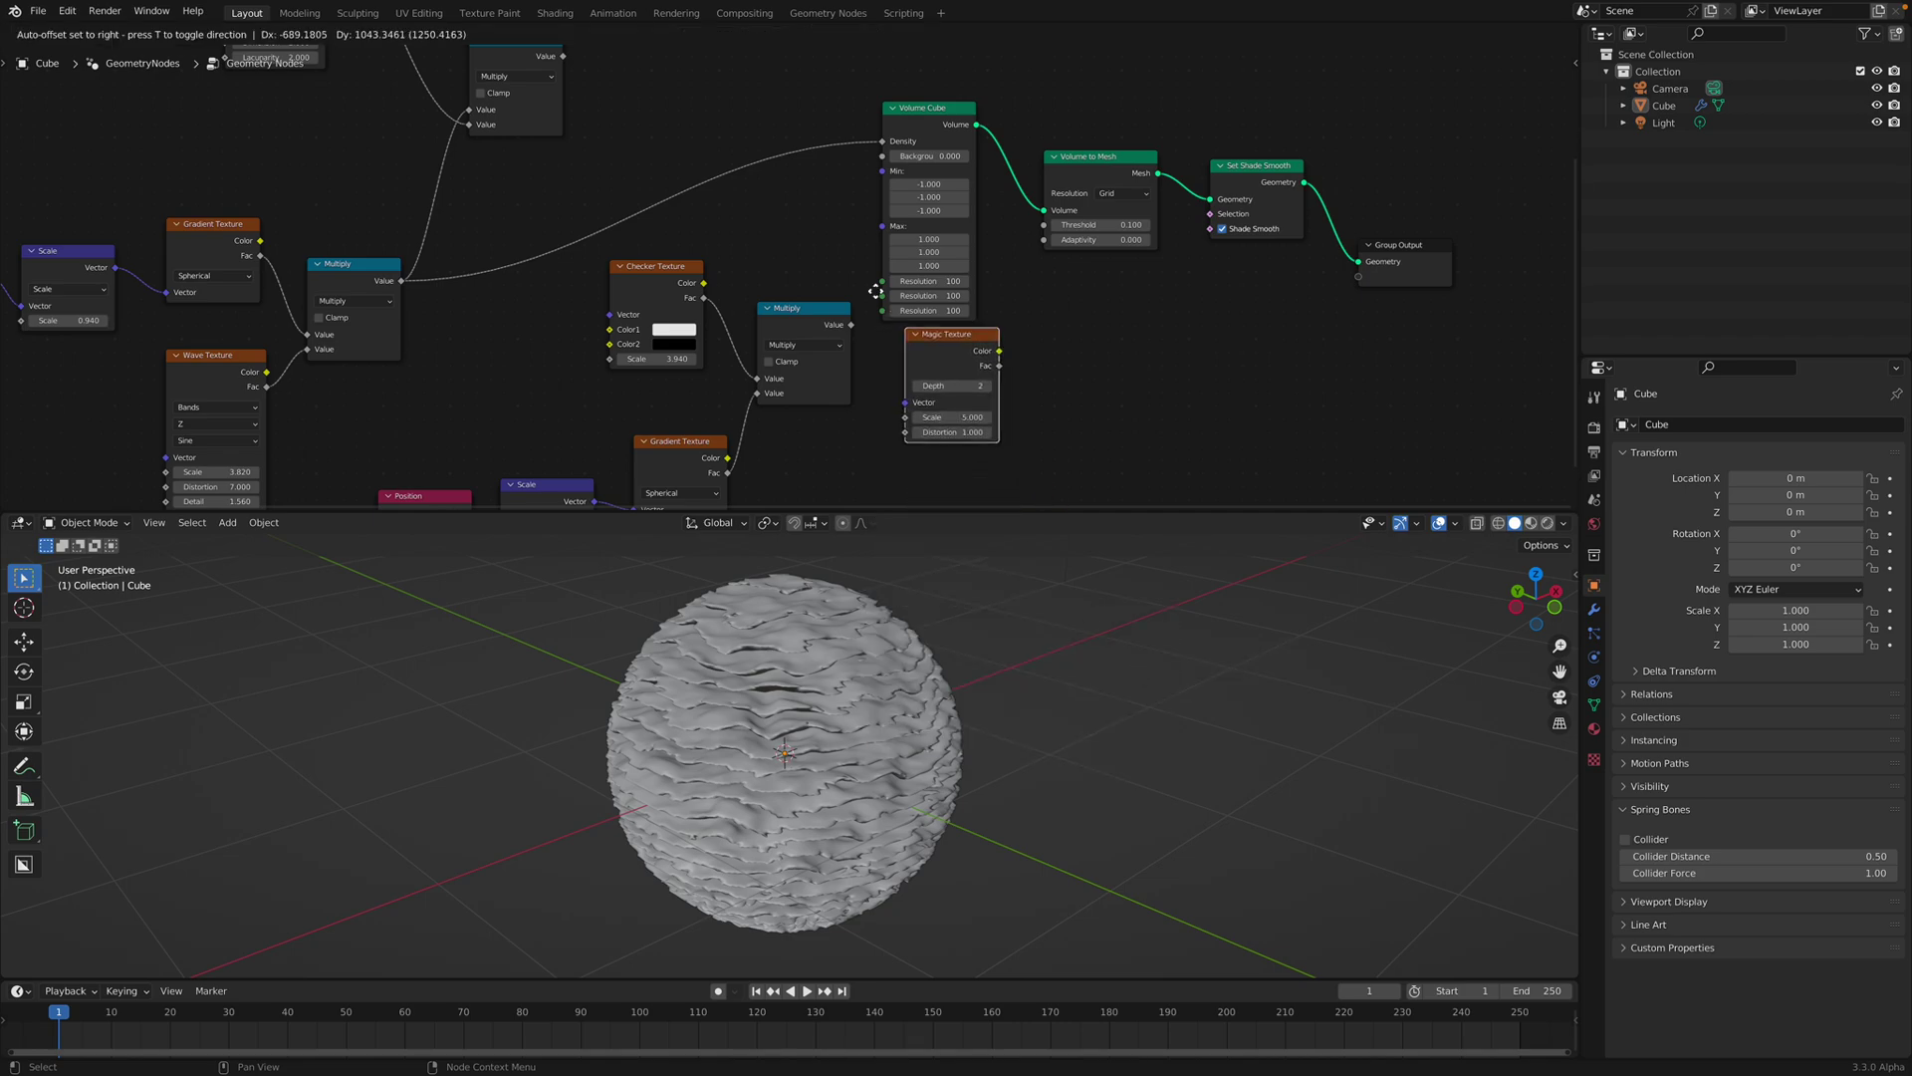
{"action": "left_click", "coordinate": [817, 175]}
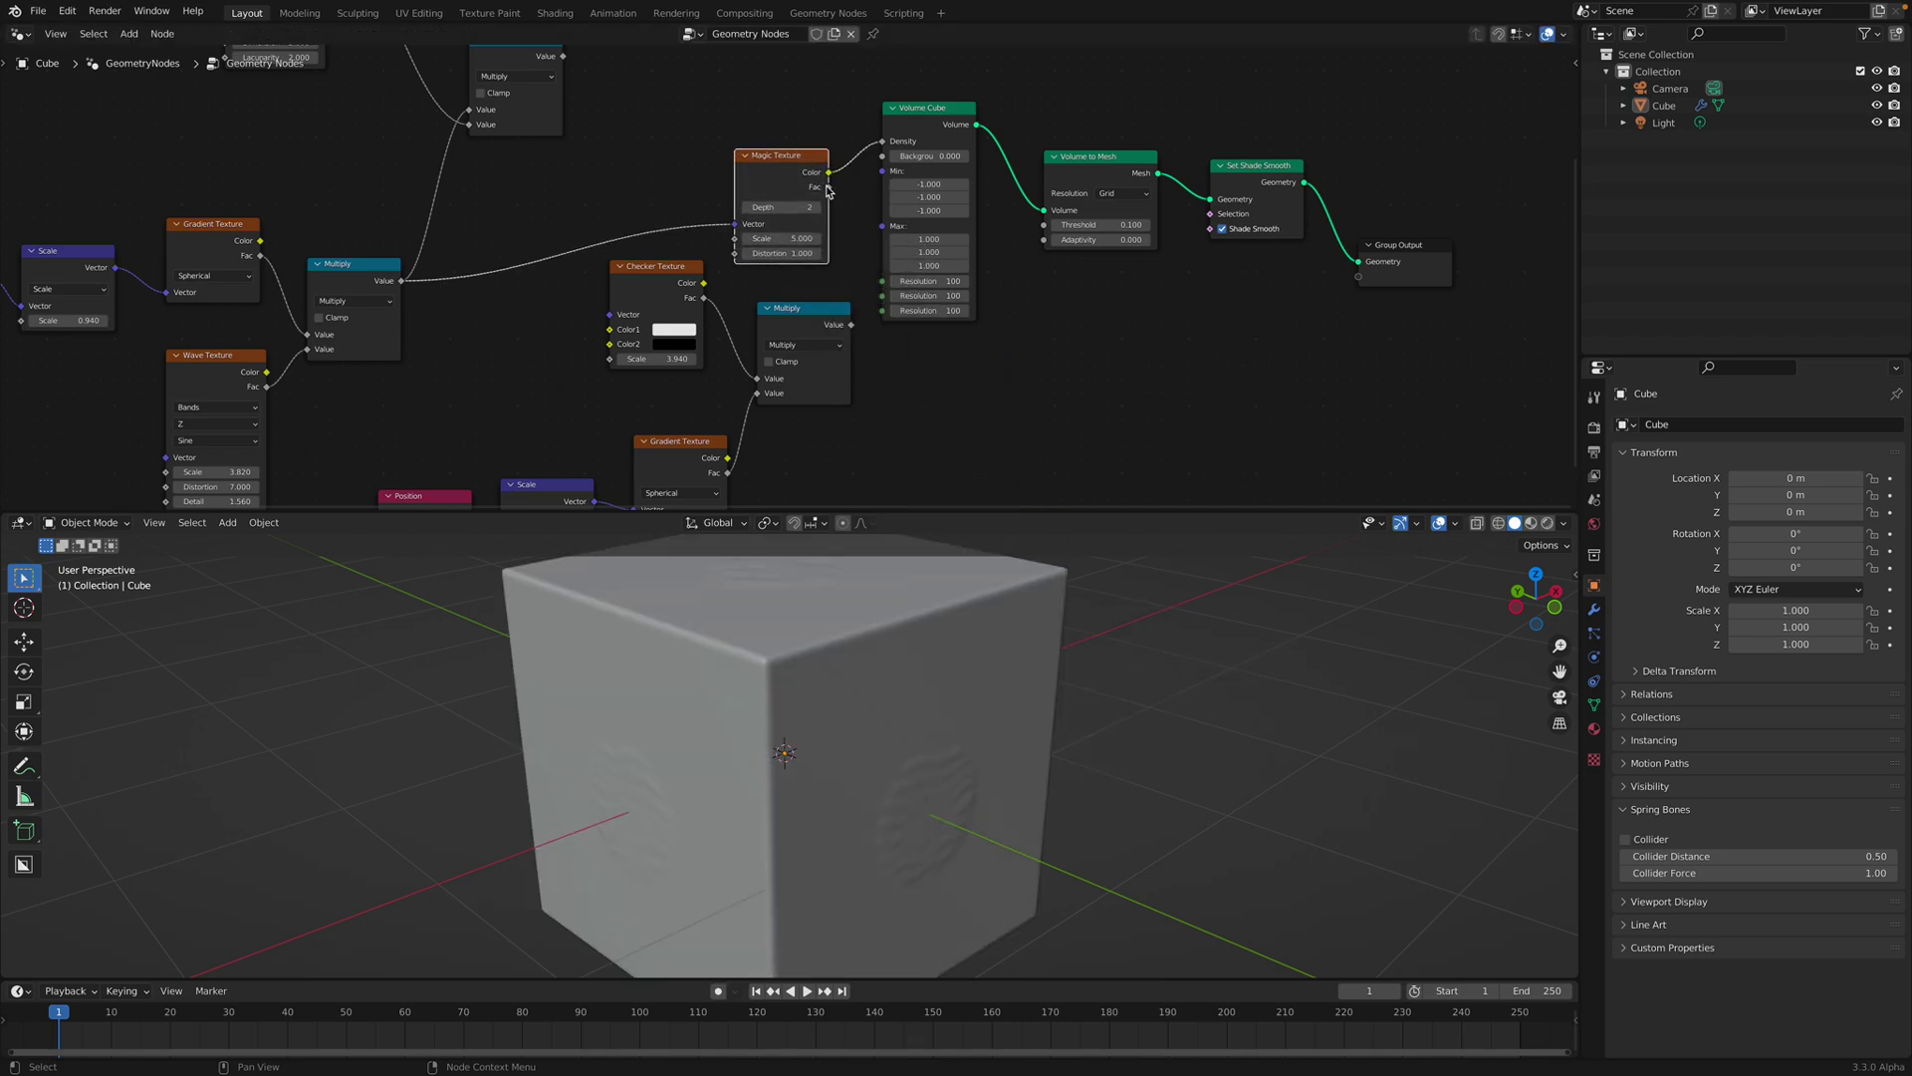
{"action": "left_click_drag", "start_coordinate": [740, 225], "coordinate": [702, 233]}
{"action": "left_click_drag", "start_coordinate": [776, 166], "coordinate": [755, 160]}
Try different settings on the Magic Texture, including a Distortion of 57.400, and delete the node.
{"action": "middle_click_drag", "start_coordinate": [761, 637], "coordinate": [762, 683]}
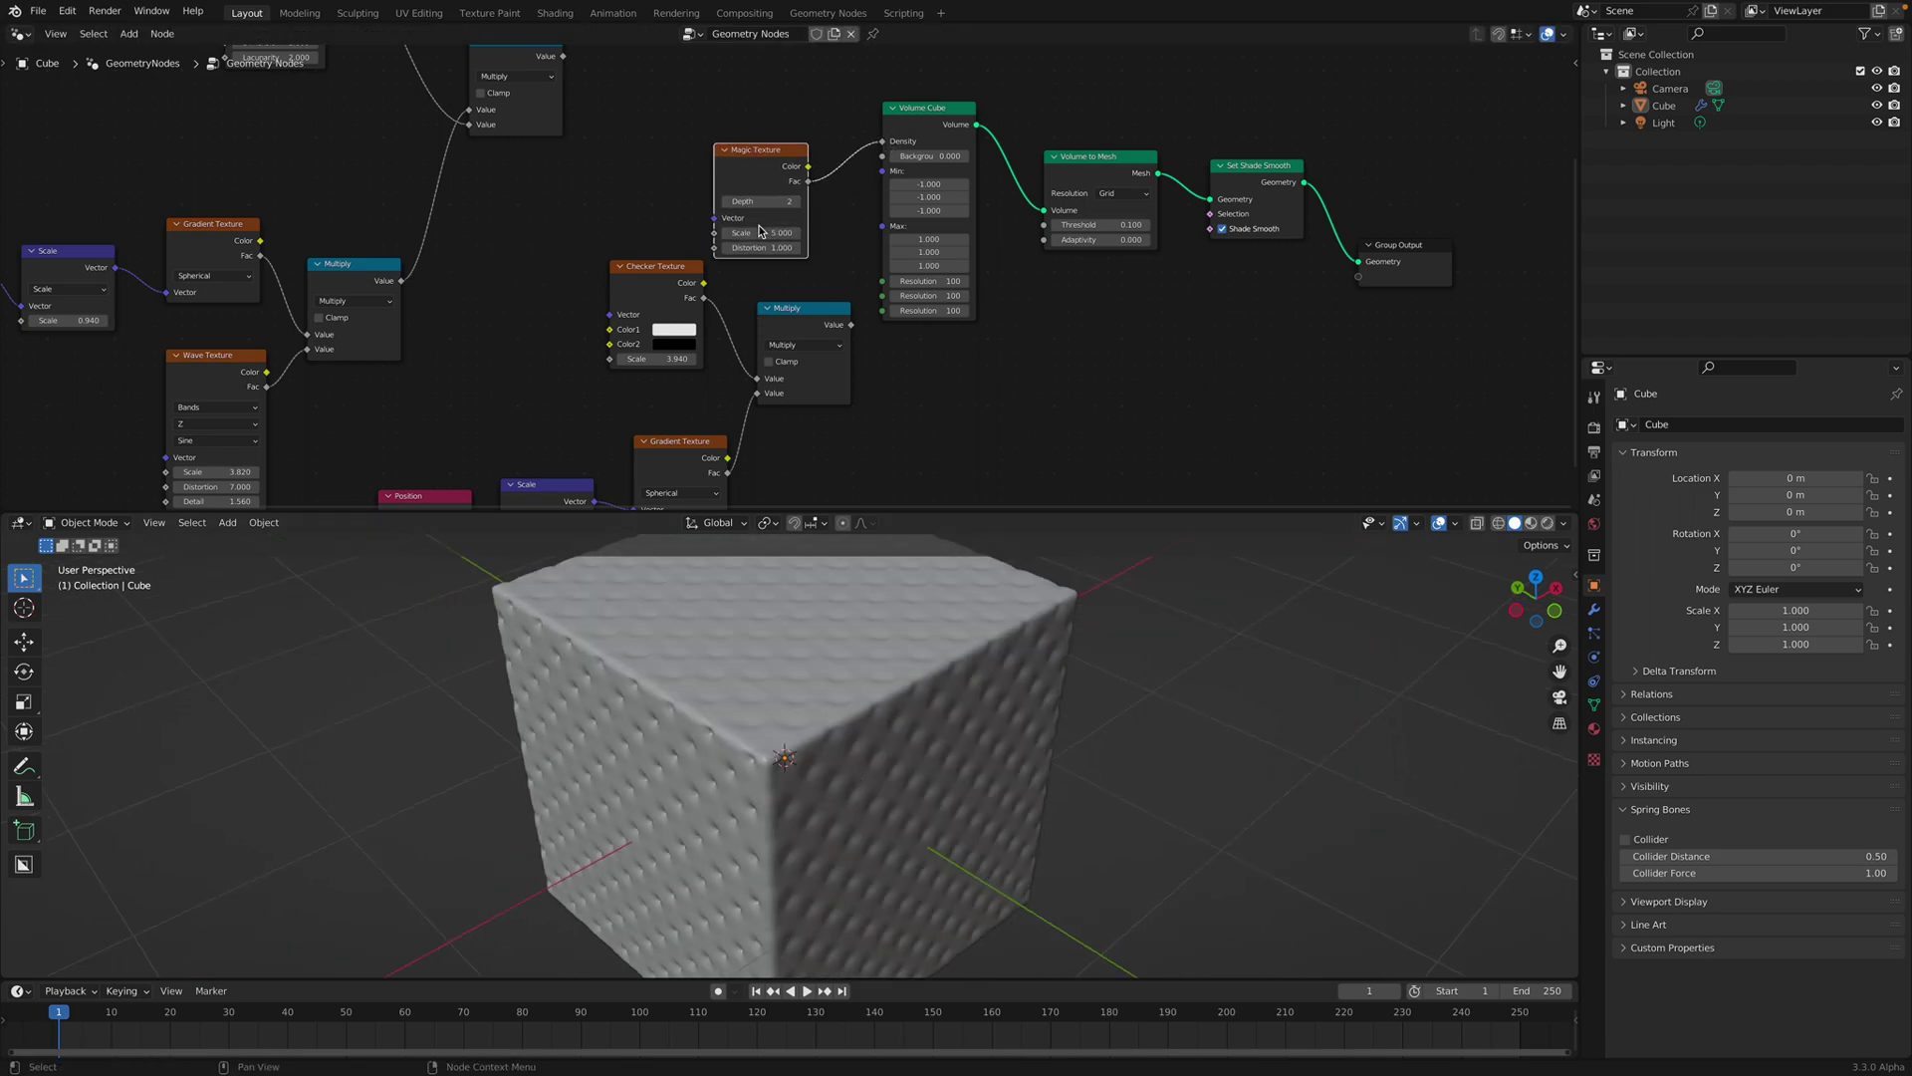
{"action": "left_click_drag", "start_coordinate": [760, 231], "coordinate": [779, 610]}
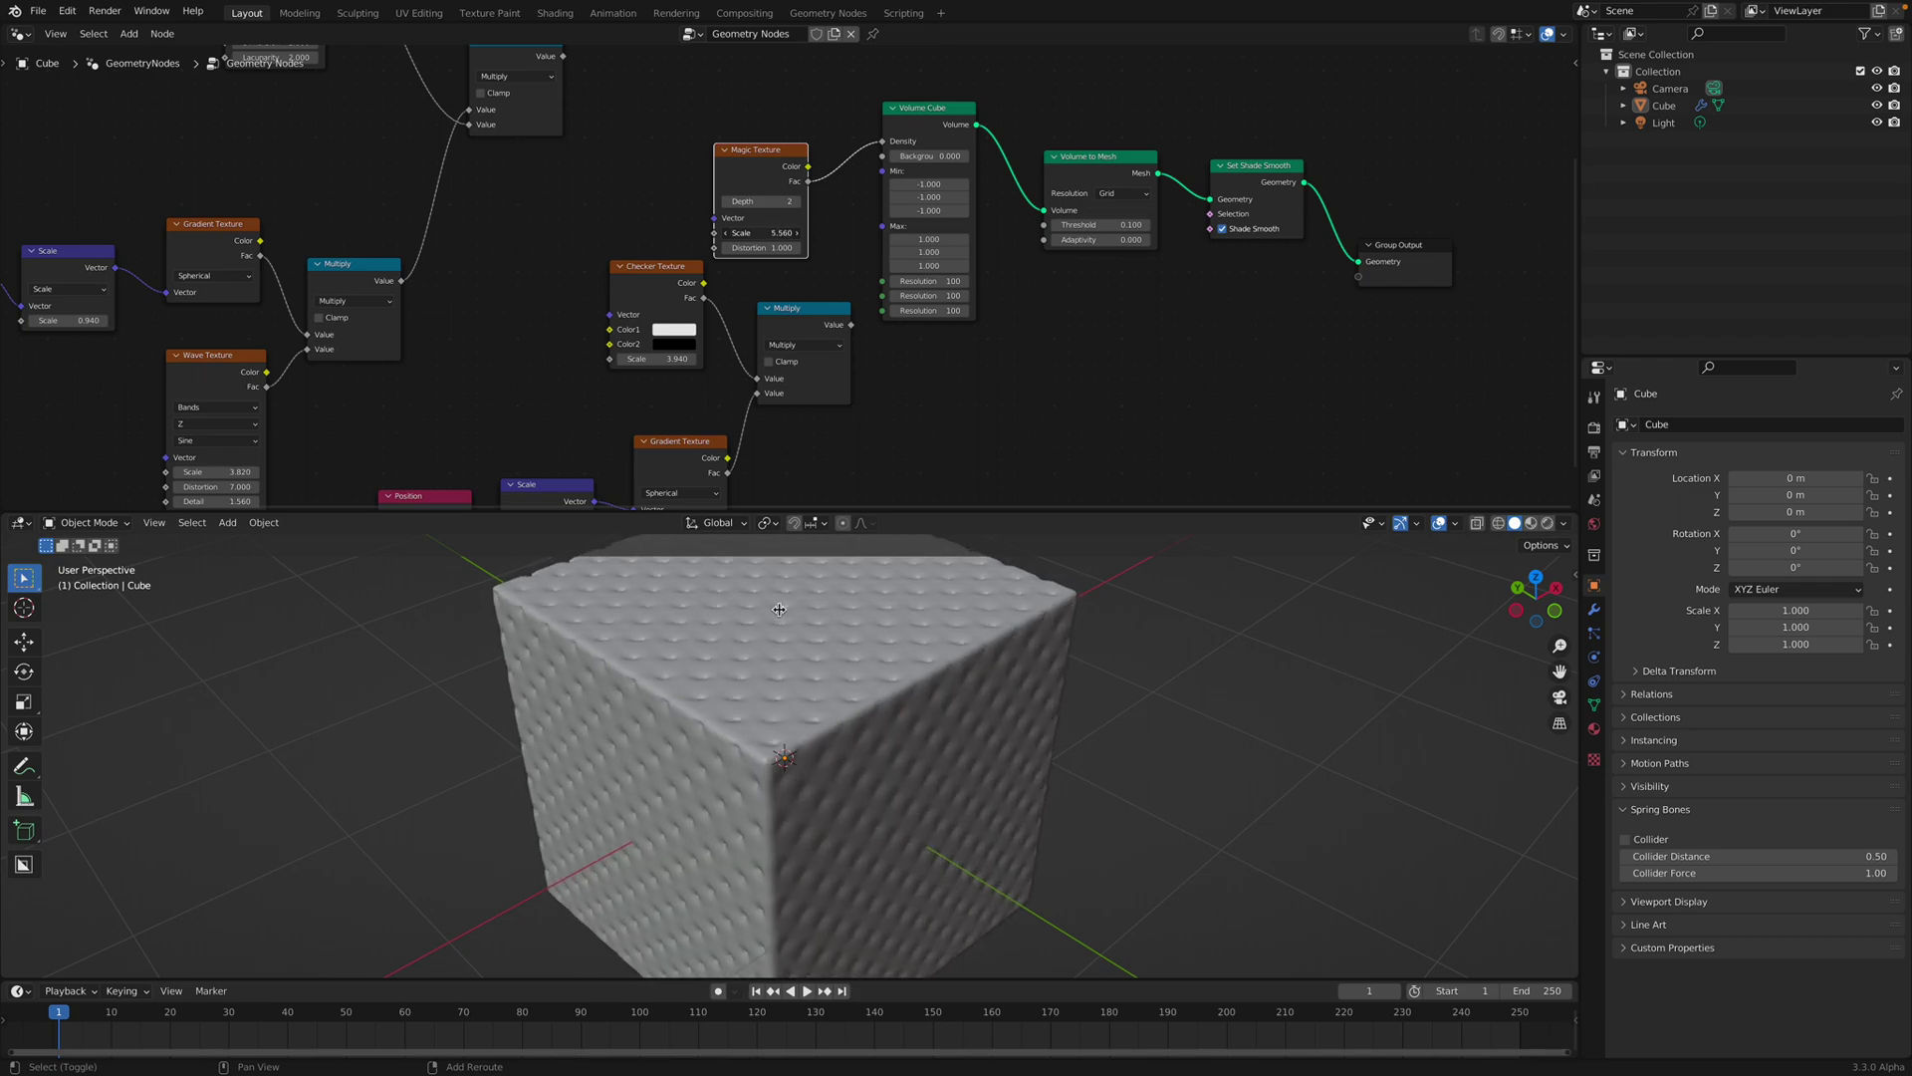
{"action": "middle_click_drag", "start_coordinate": [909, 647], "coordinate": [1066, 647]}
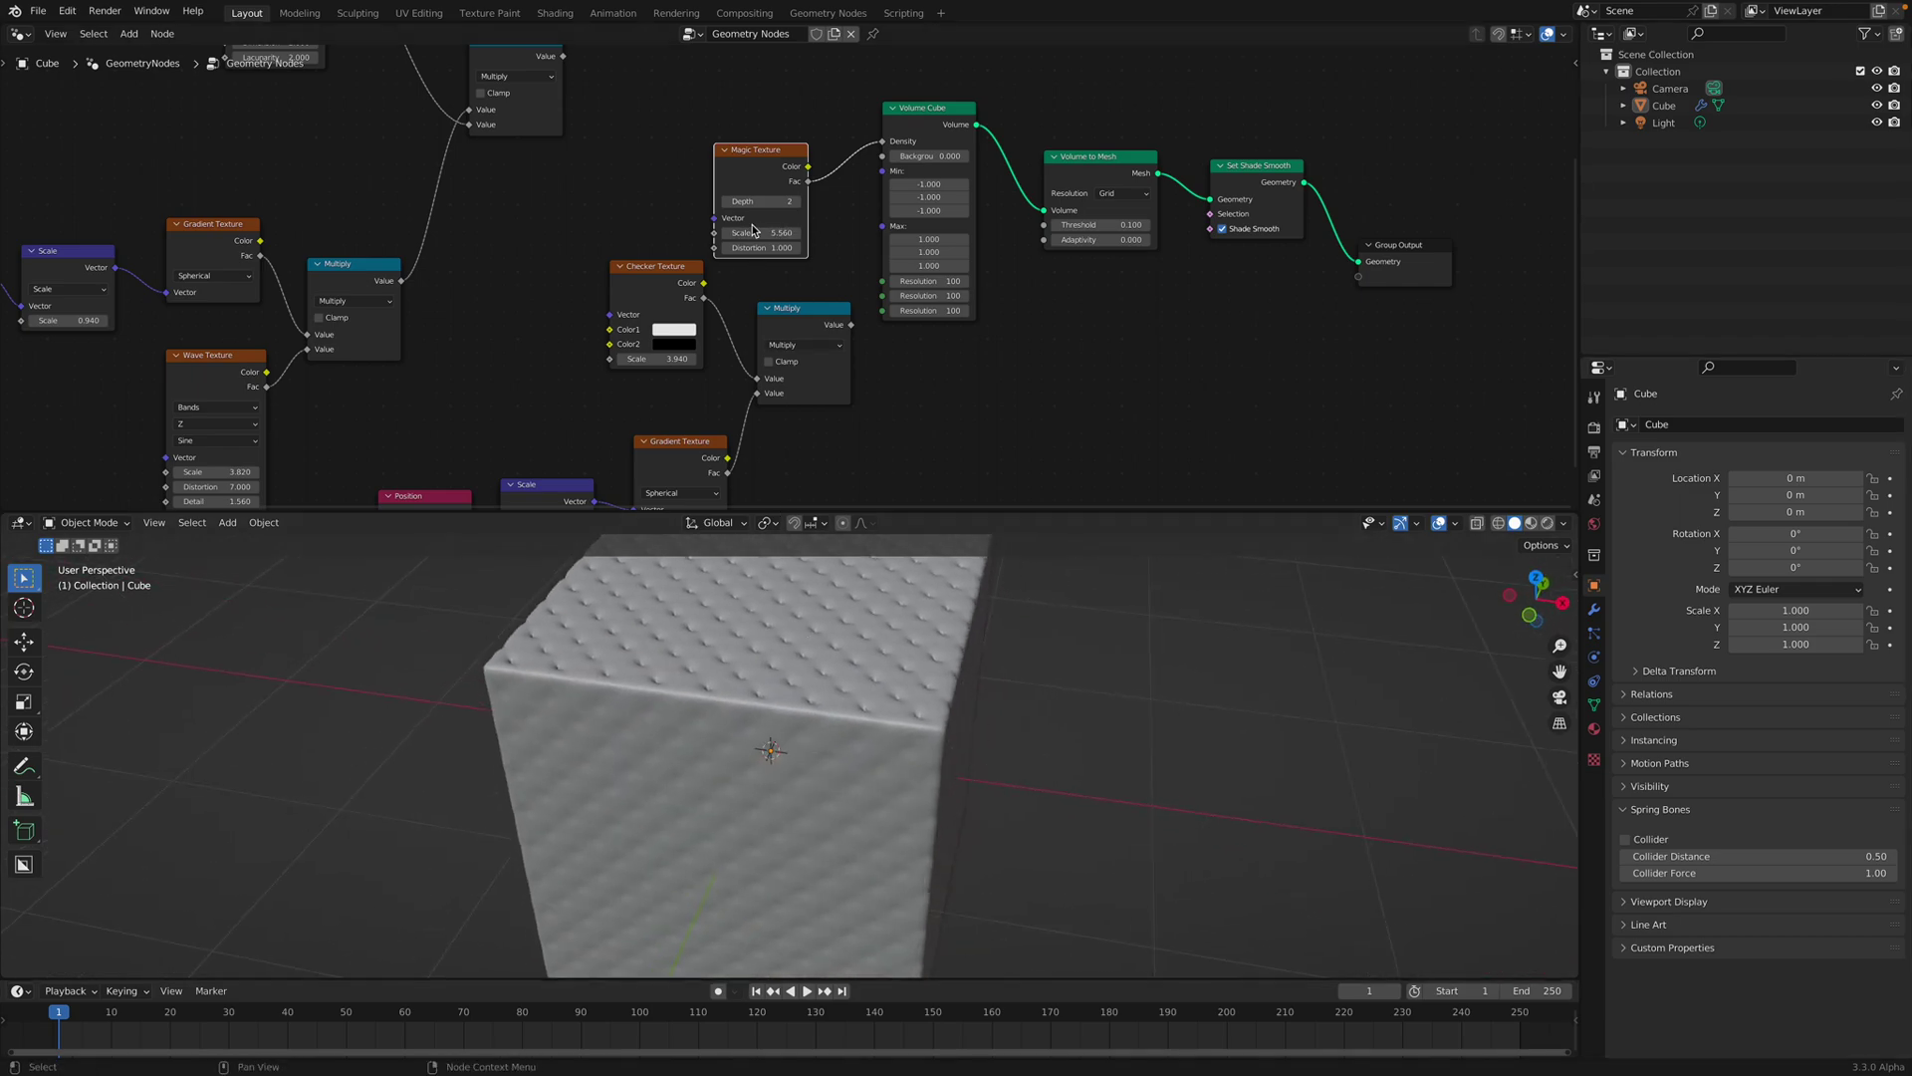
{"action": "mouse_move", "coordinate": [757, 232]}
{"action": "left_mouse_down"}
{"action": "mouse_move", "coordinate": [1006, 248]}
{"action": "mouse_move", "coordinate": [720, 233]}
{"action": "mouse_move", "coordinate": [737, 203]}
{"action": "left_mouse_up"}
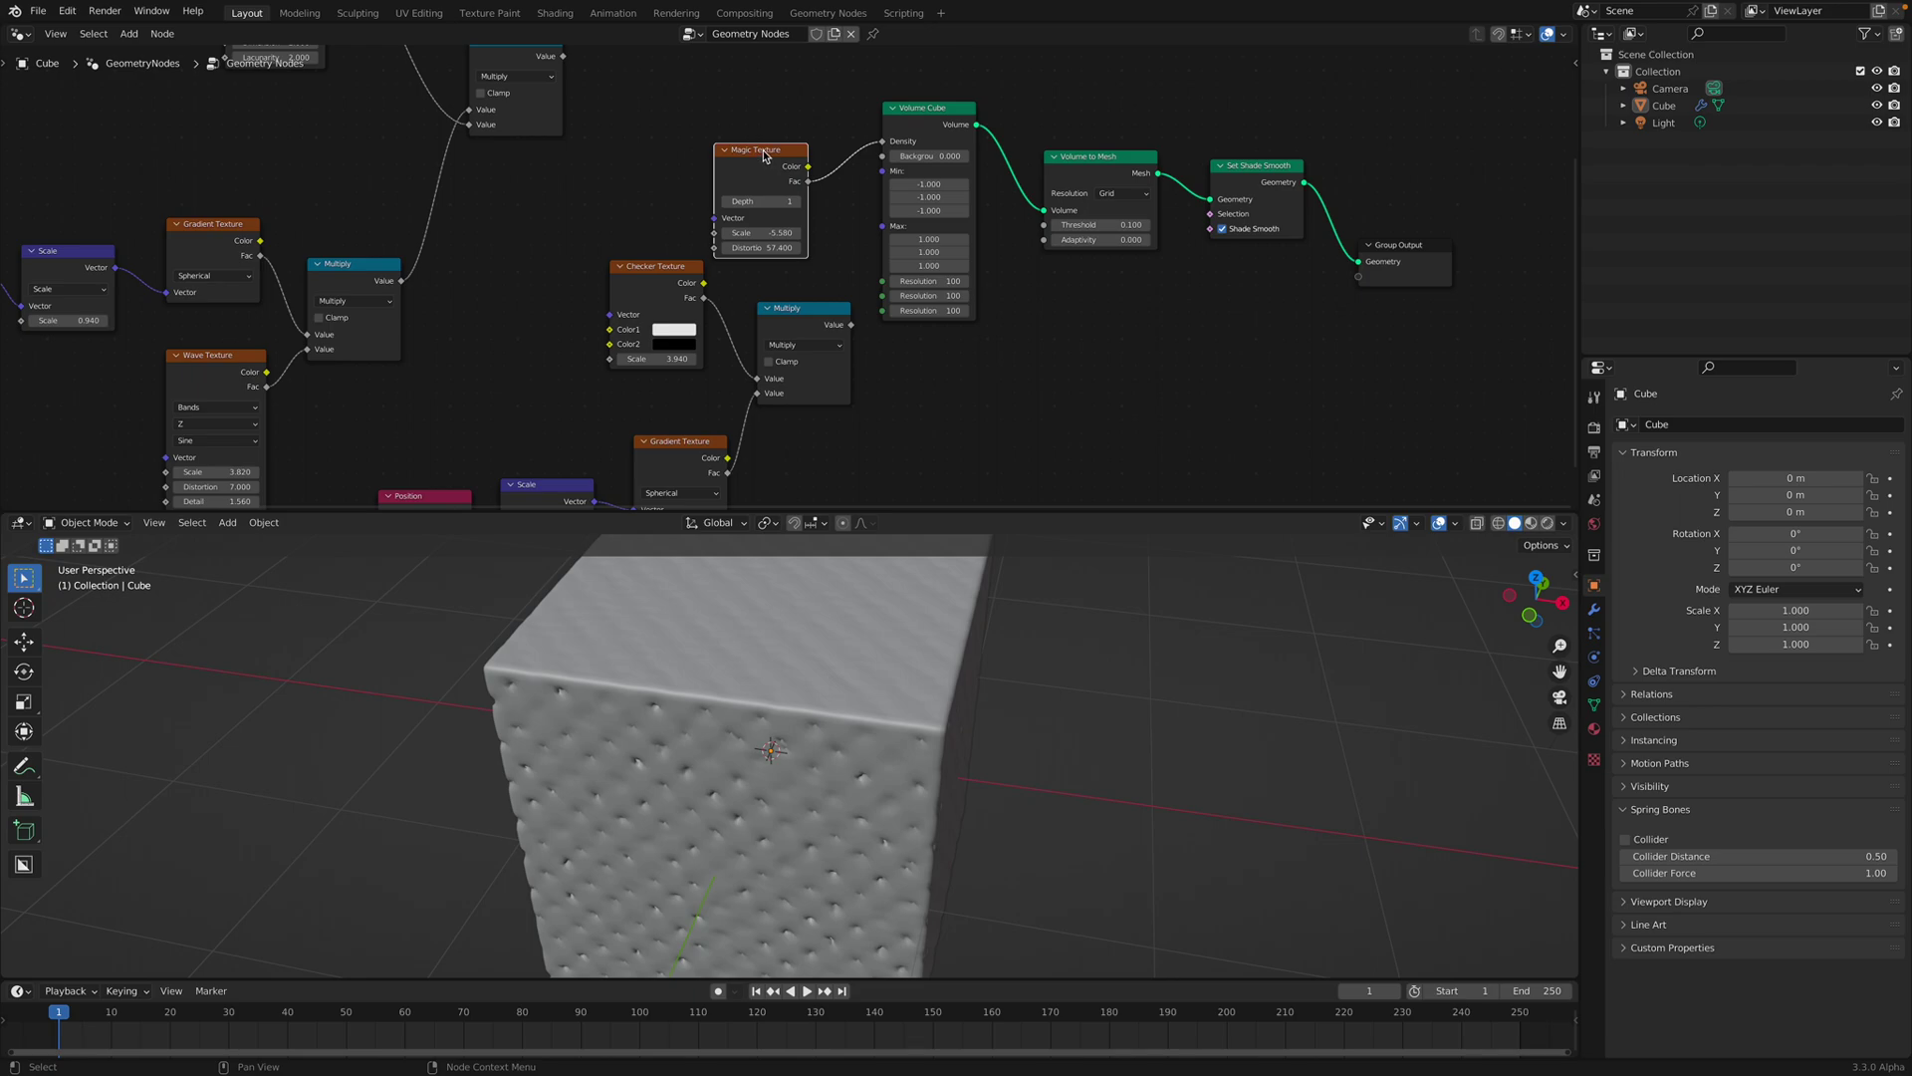
{"action": "key", "text": "x"}
Shift the Volume Cube, Volume to Mesh, Set Shade Smooth and Group Output nodes to make room for textures, and save the file.
{"action": "middle_click_drag", "start_coordinate": [721, 189], "coordinate": [654, 231]}
{"action": "left_click_drag", "start_coordinate": [1024, 203], "coordinate": [1066, 169]}
{"action": "left_click_drag", "start_coordinate": [1181, 211], "coordinate": [1225, 201]}
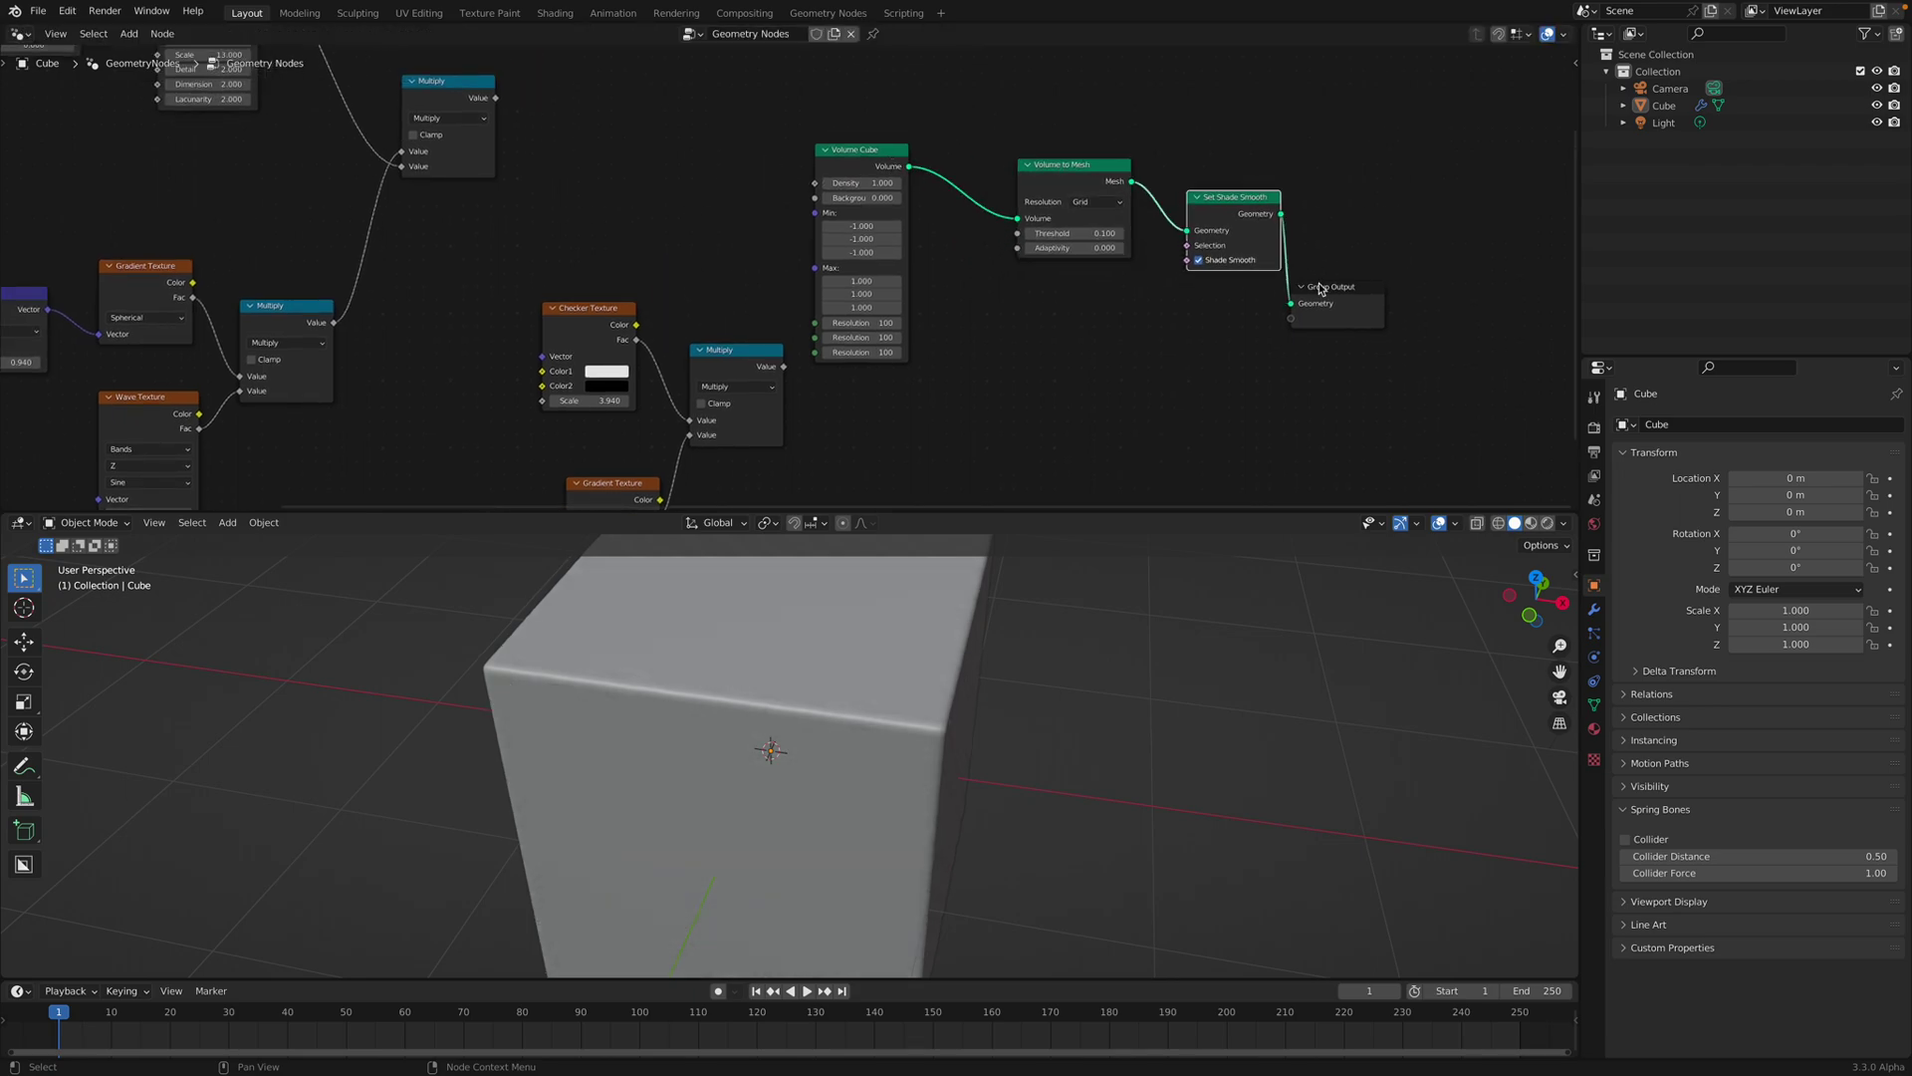
{"action": "left_click_drag", "start_coordinate": [1321, 290], "coordinate": [1390, 301]}
{"action": "left_click_drag", "start_coordinate": [869, 152], "coordinate": [968, 129]}
{"action": "key", "text": "ctrl+s"}
Add a Noise Texture node in the free space above the Checker Texture.
{"action": "middle_click_drag", "start_coordinate": [677, 204], "coordinate": [662, 265]}
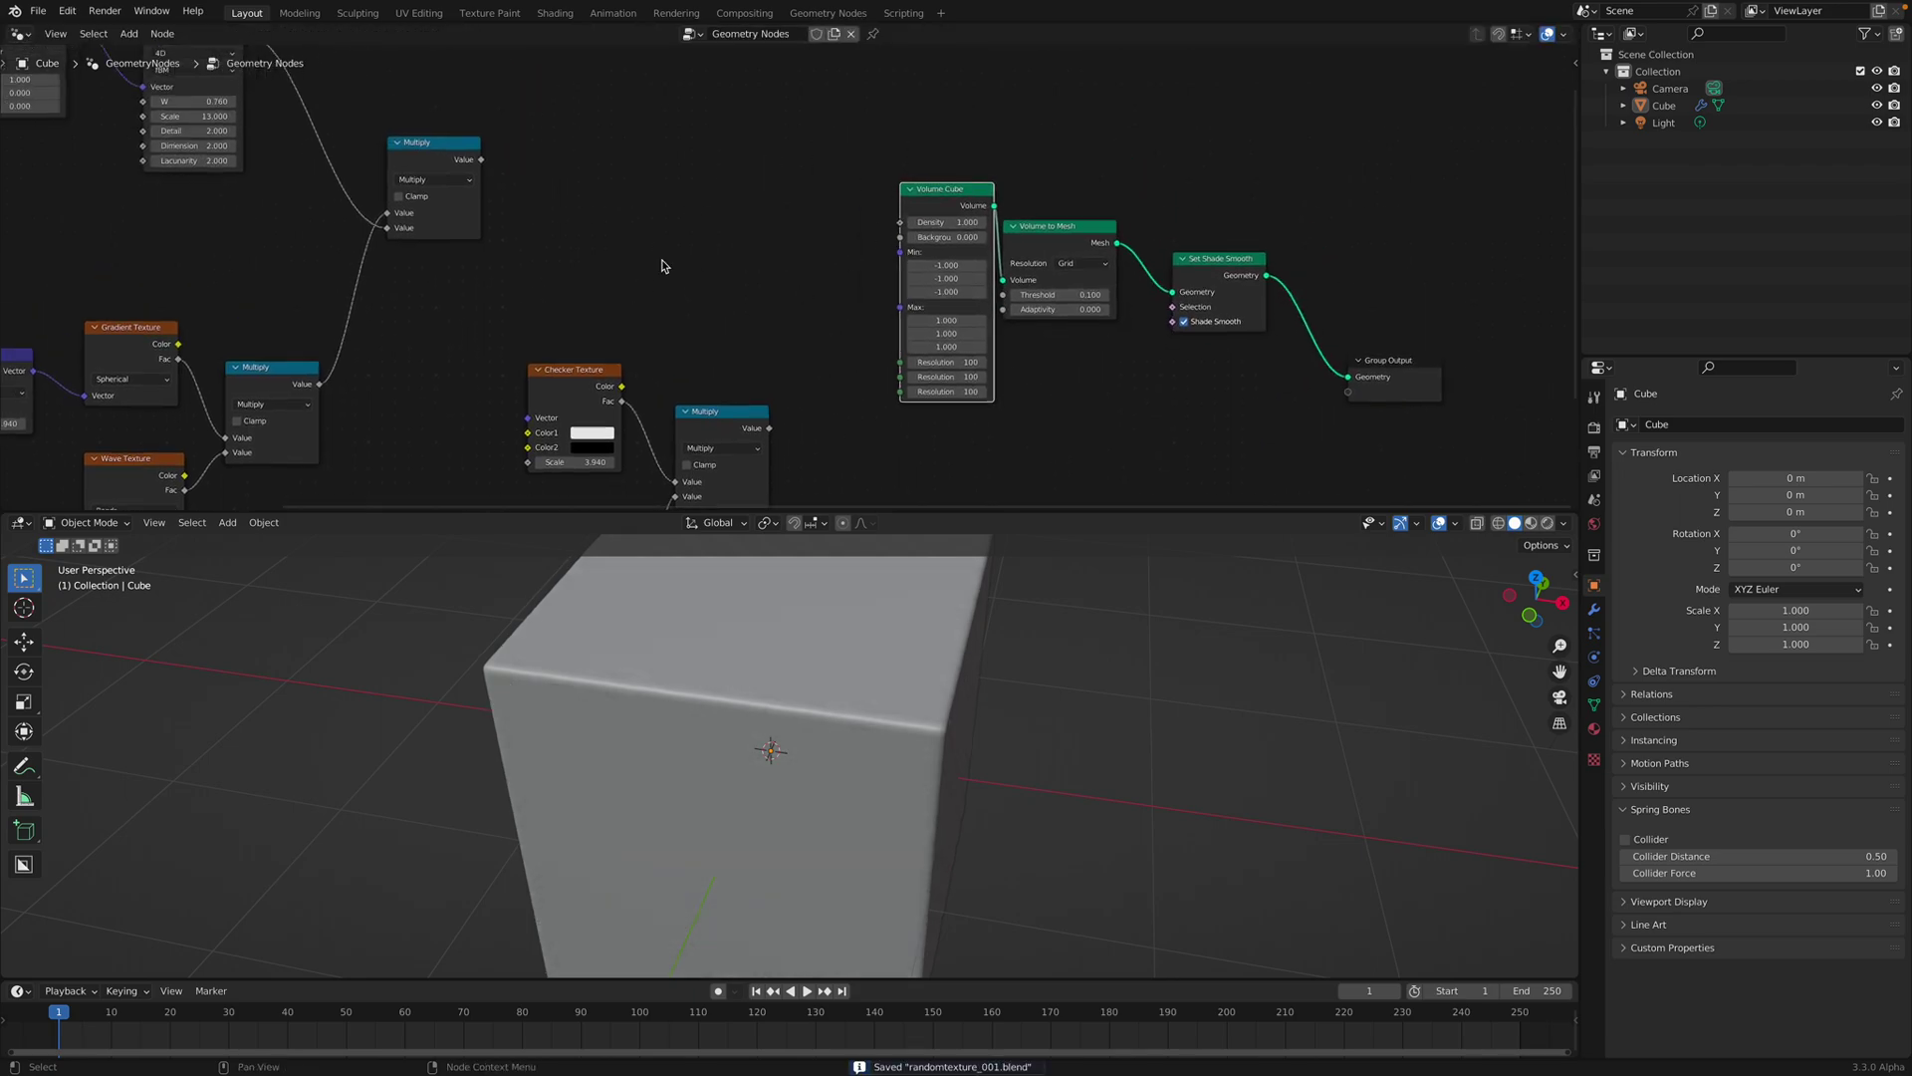
{"action": "key", "text": "shift+a"}
{"action": "left_click", "coordinate": [628, 50]}
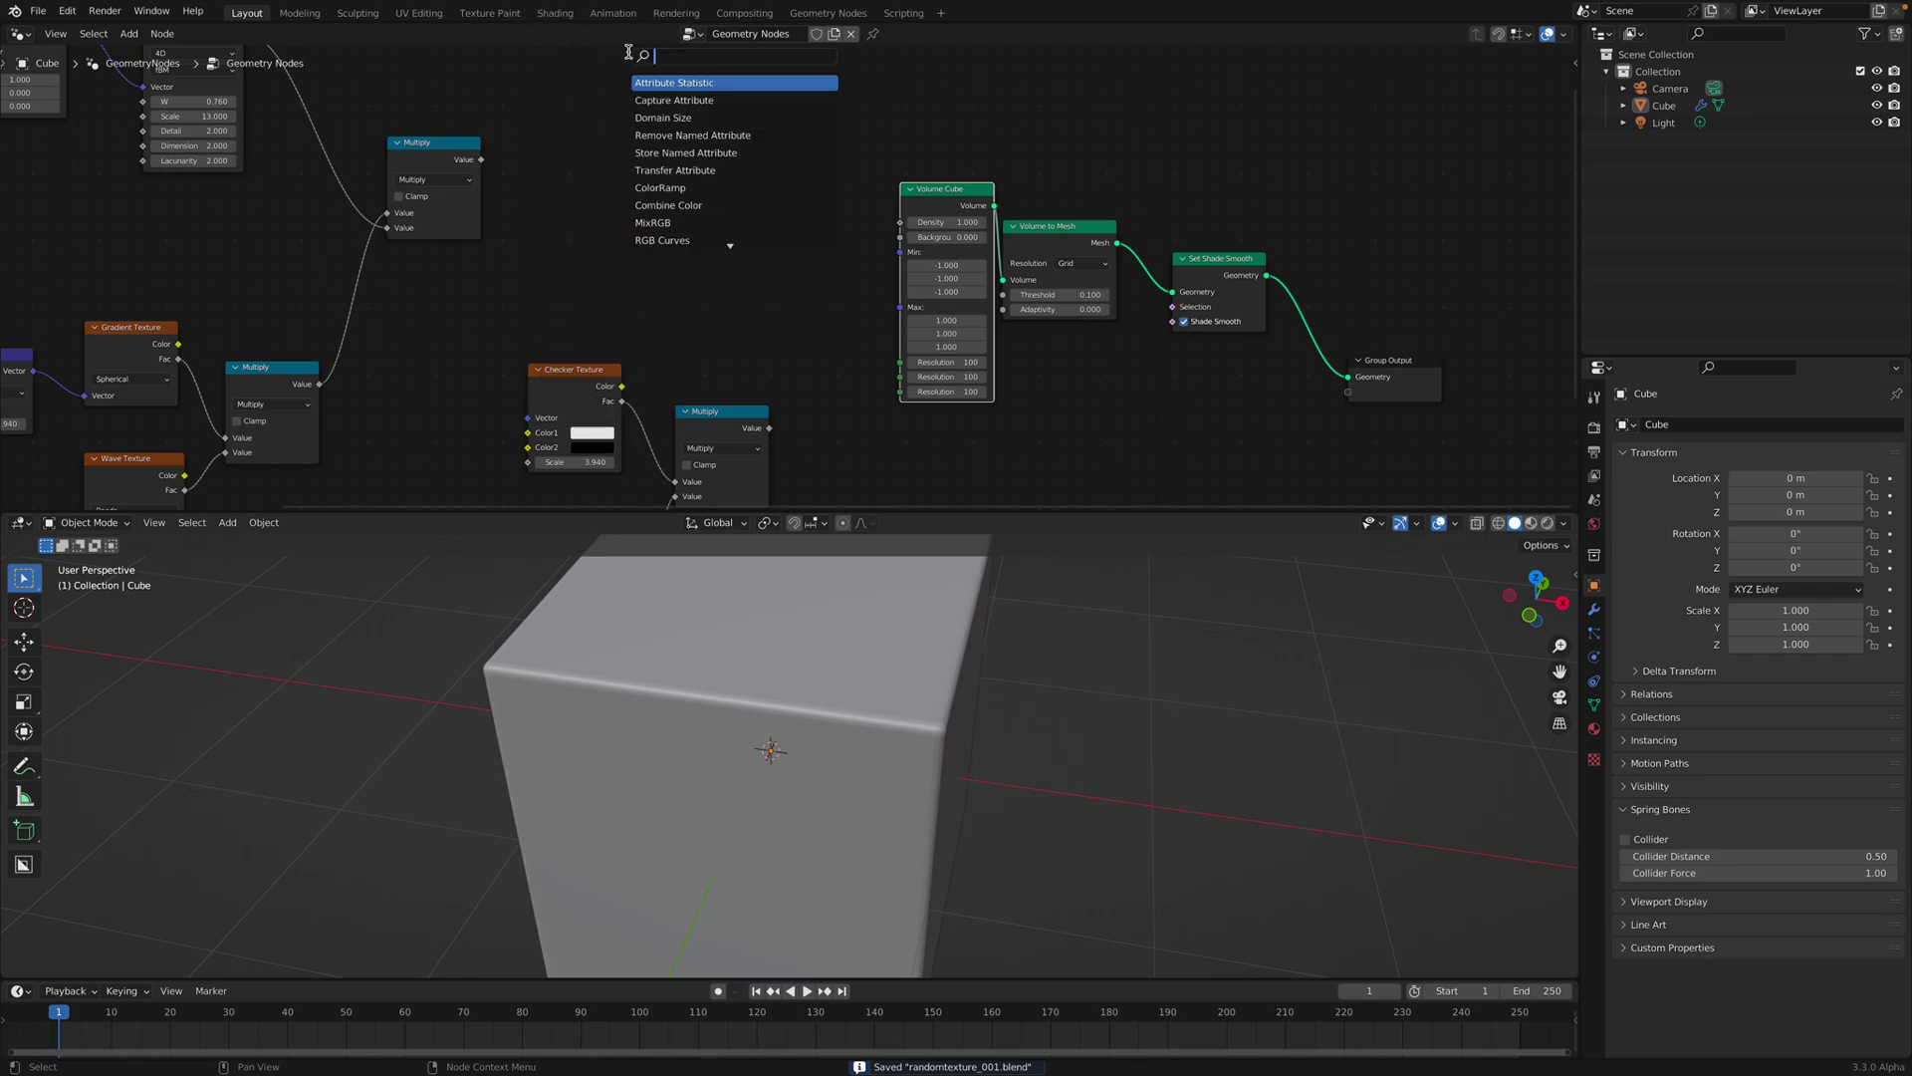
{"action": "type", "text": "noise"}
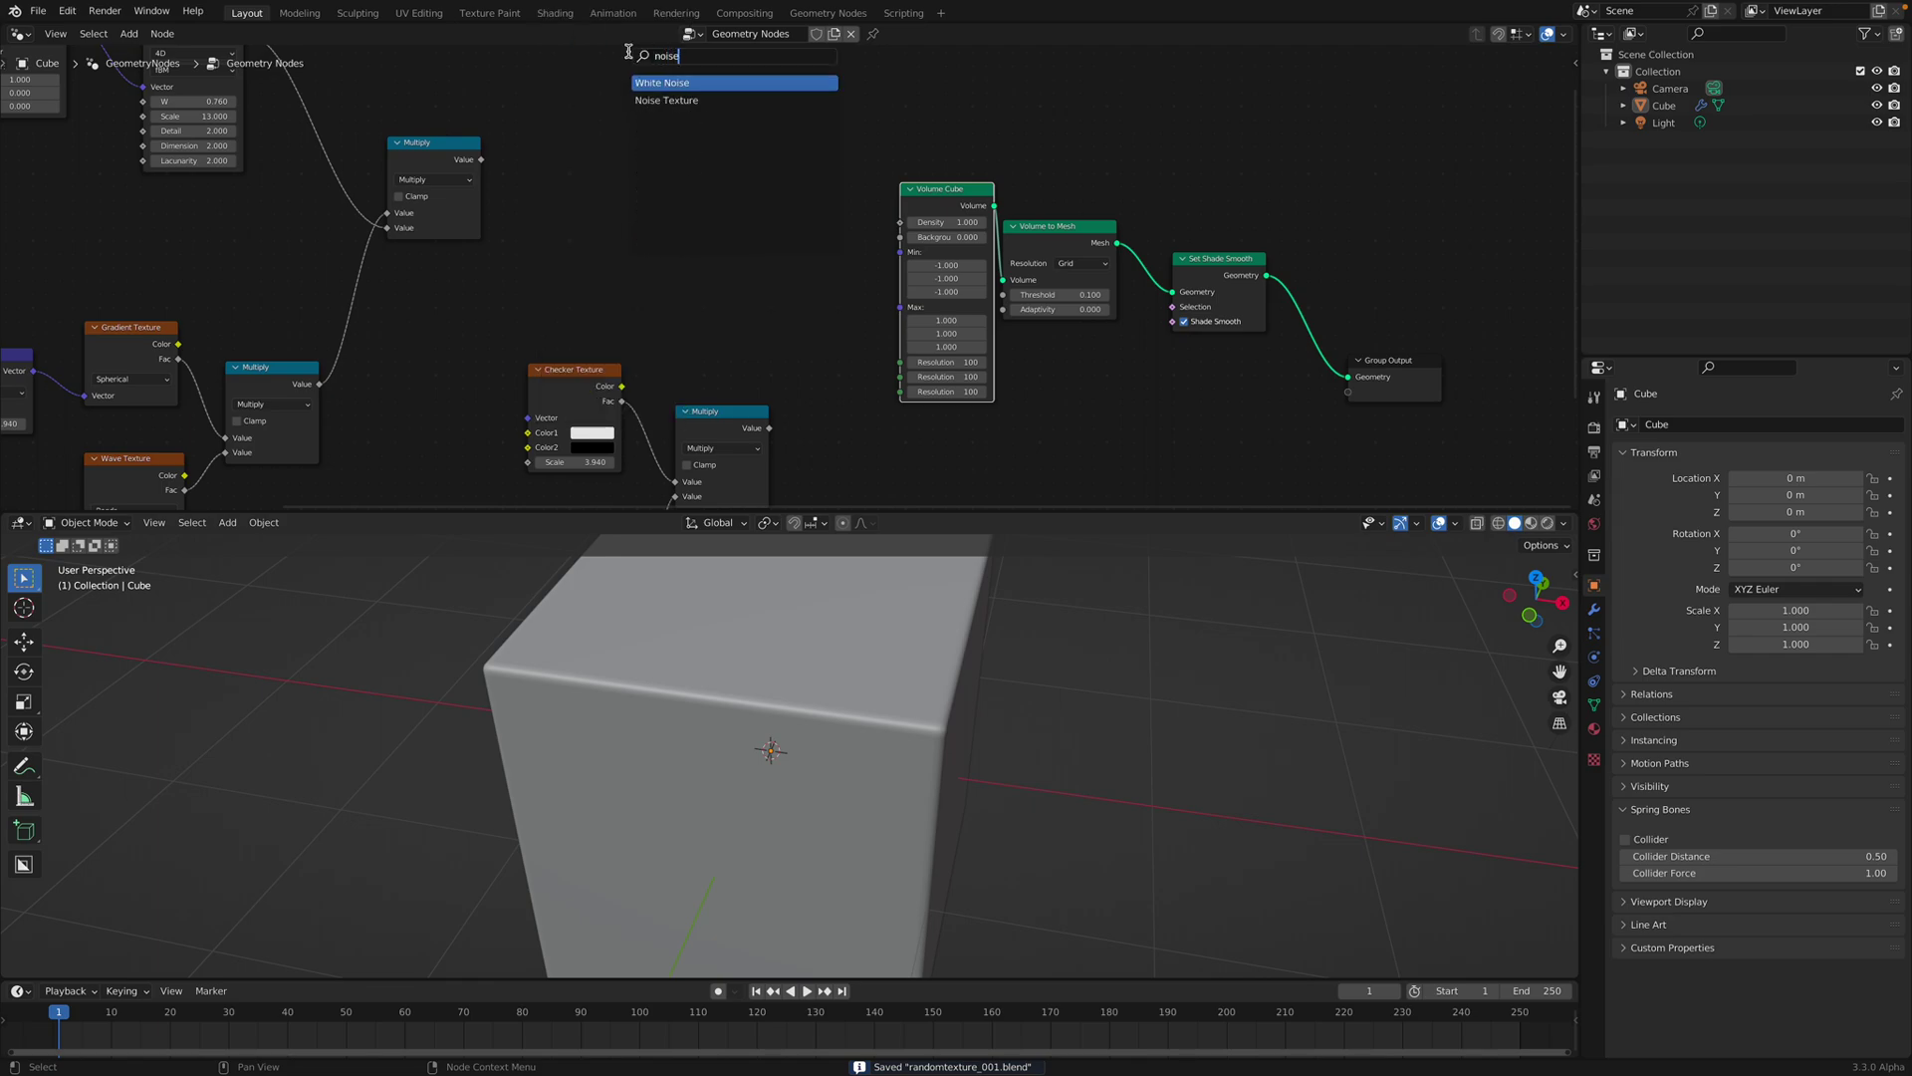
{"action": "left_click", "coordinate": [666, 99]}
{"action": "left_click", "coordinate": [559, 194]}
Add a Voronoi Texture node between the Noise Texture and the Volume Cube.
{"action": "key", "text": "shift+a"}
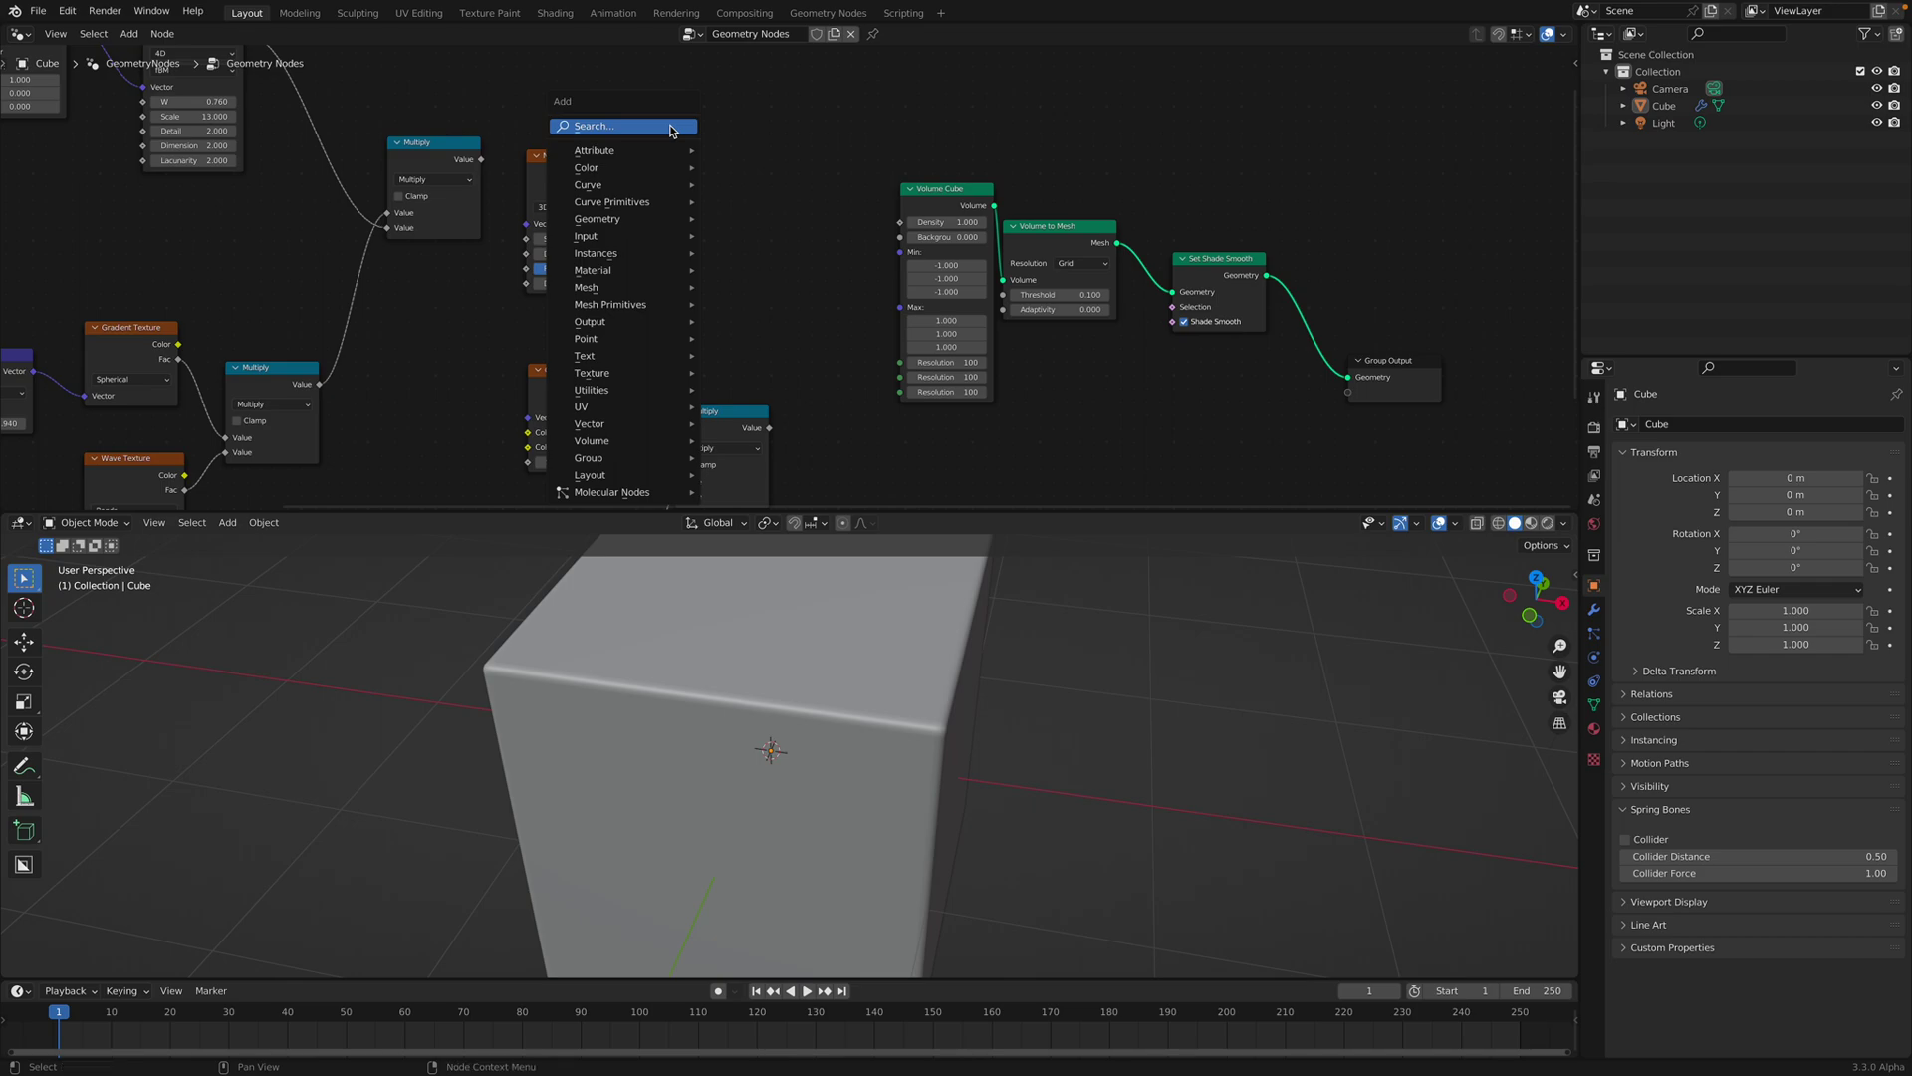
{"action": "left_click", "coordinate": [671, 127]}
{"action": "type", "text": "voronoi"}
{"action": "key", "text": "Return"}
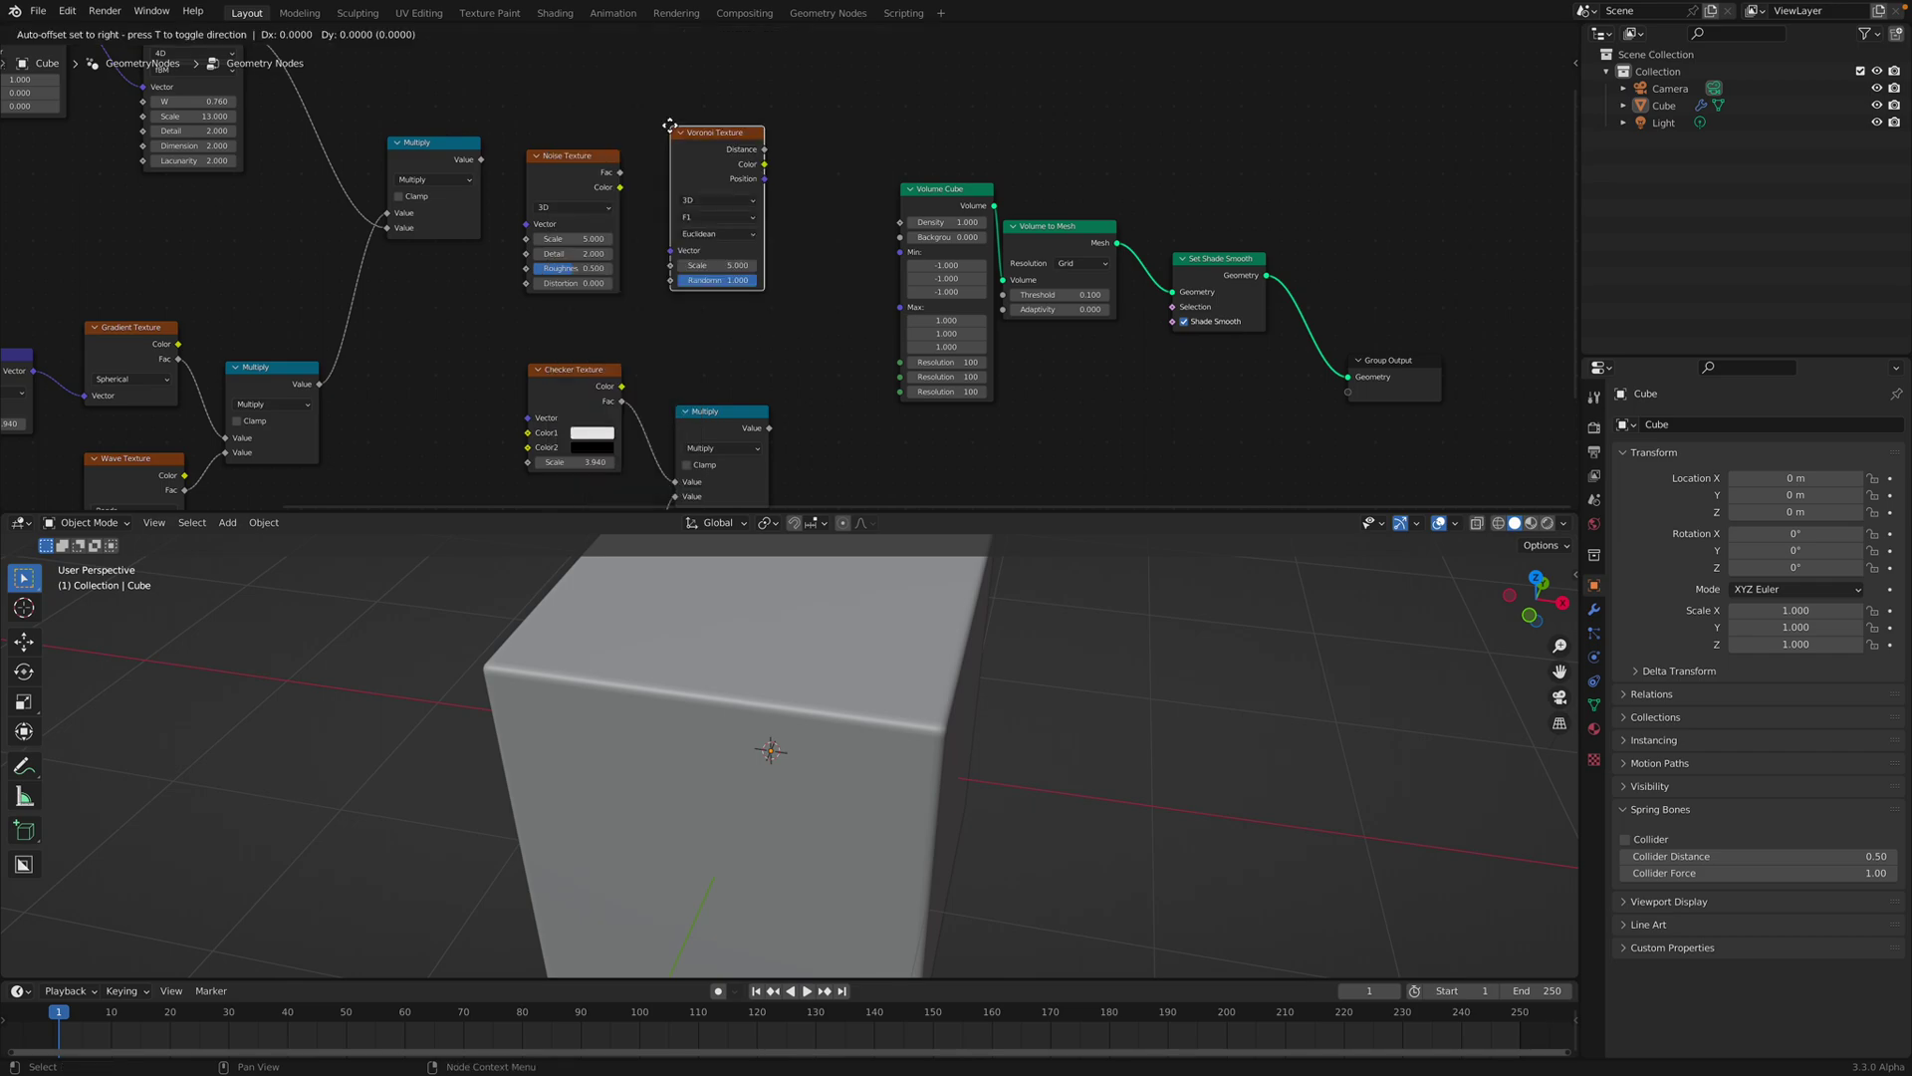
{"action": "left_click", "coordinate": [675, 135]}
Connect the Noise Texture's Color to the Voronoi's Vector and the Voronoi's Distance to the Volume Cube's Density, and save the file.
{"action": "left_click_drag", "start_coordinate": [619, 187], "coordinate": [649, 243]}
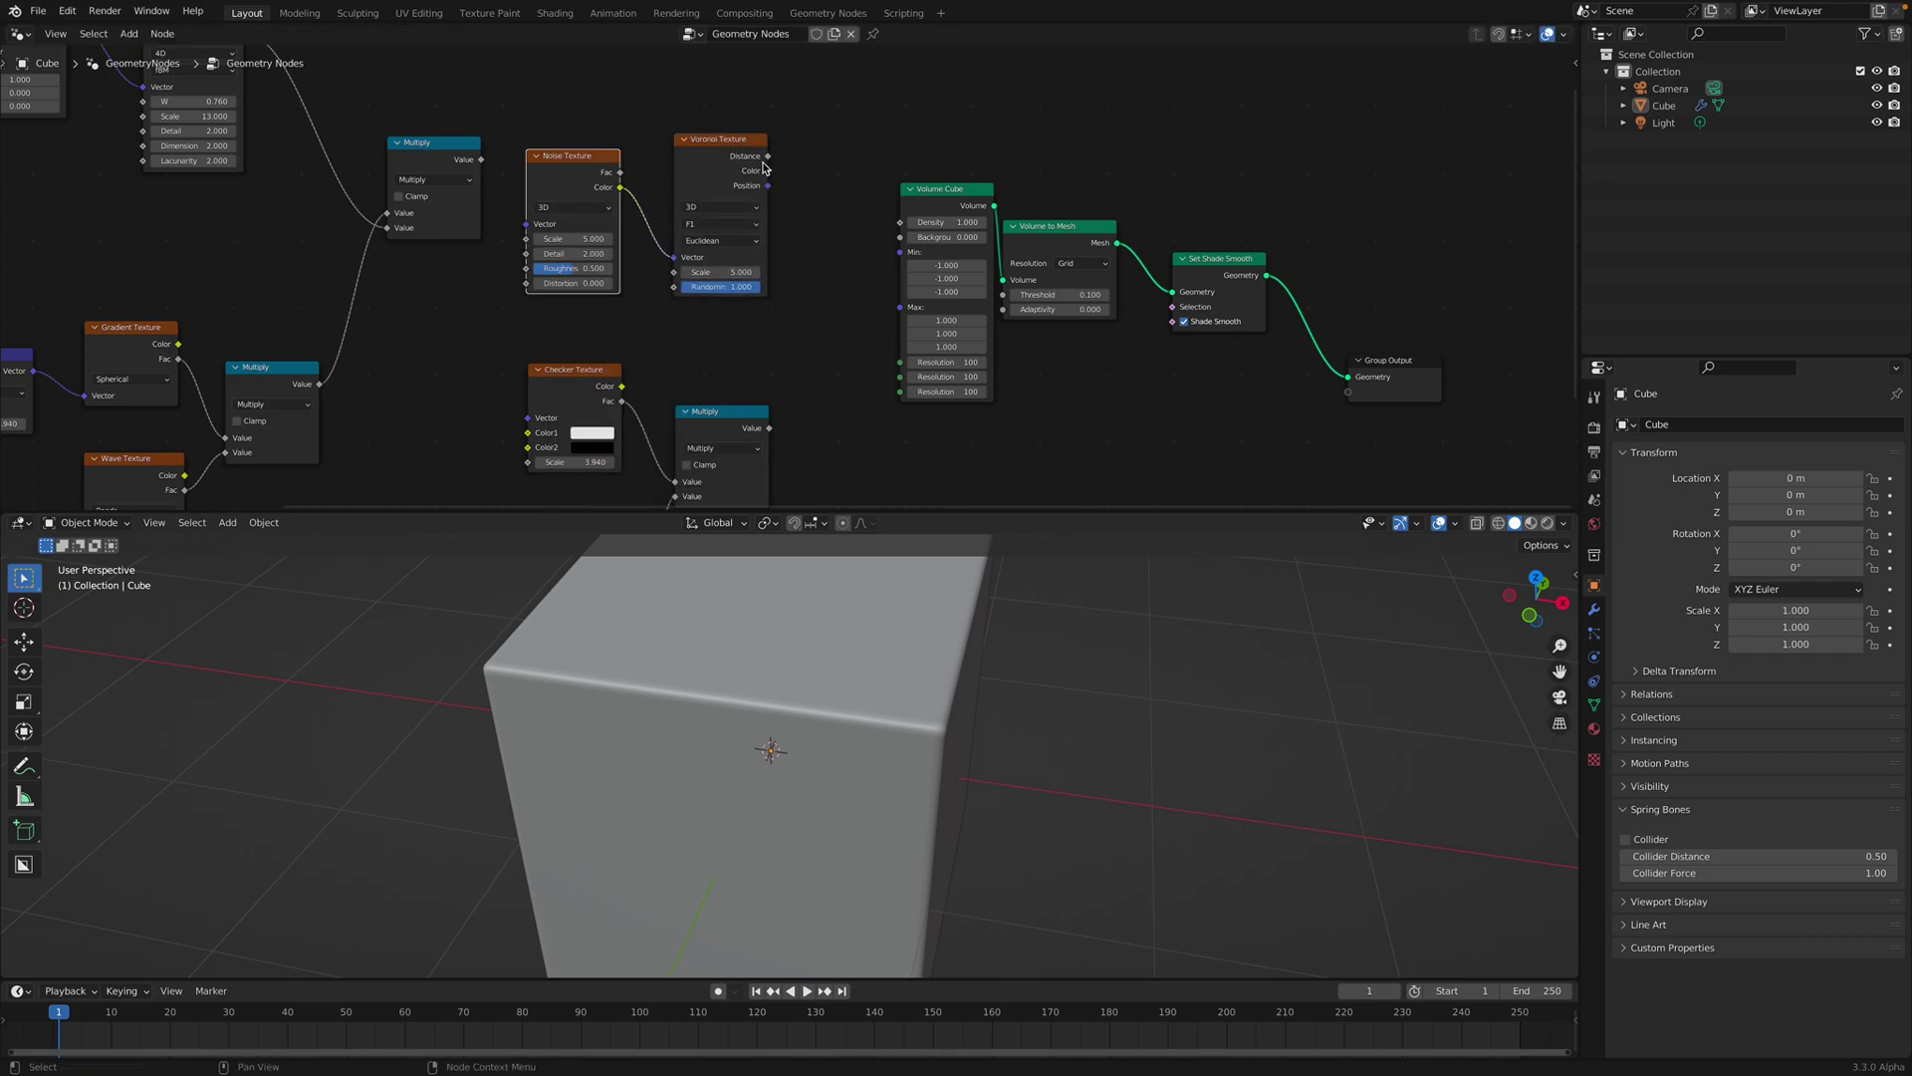
{"action": "left_click_drag", "start_coordinate": [767, 157], "coordinate": [900, 222]}
{"action": "scroll", "coordinate": [942, 701], "scroll_direction": "down", "scroll_amount": 3}
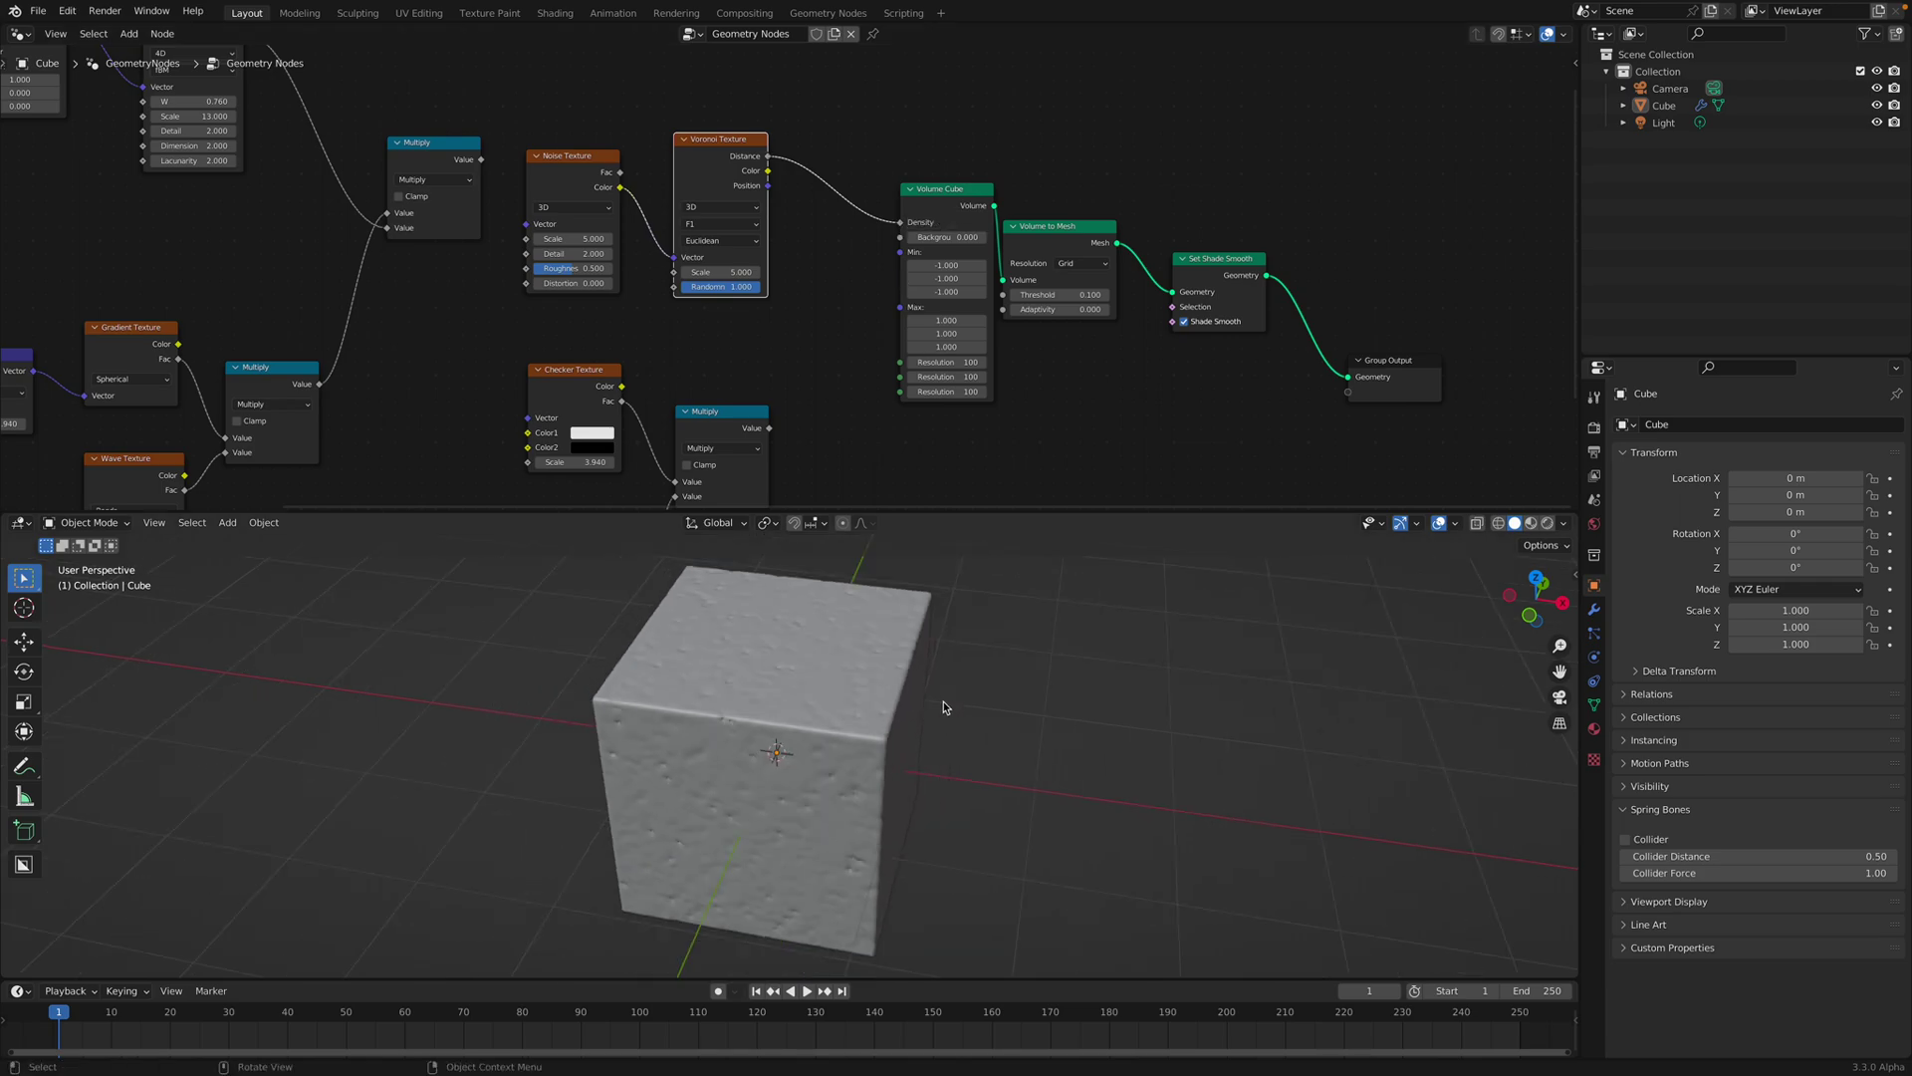
{"action": "key", "text": "ctrl+s"}
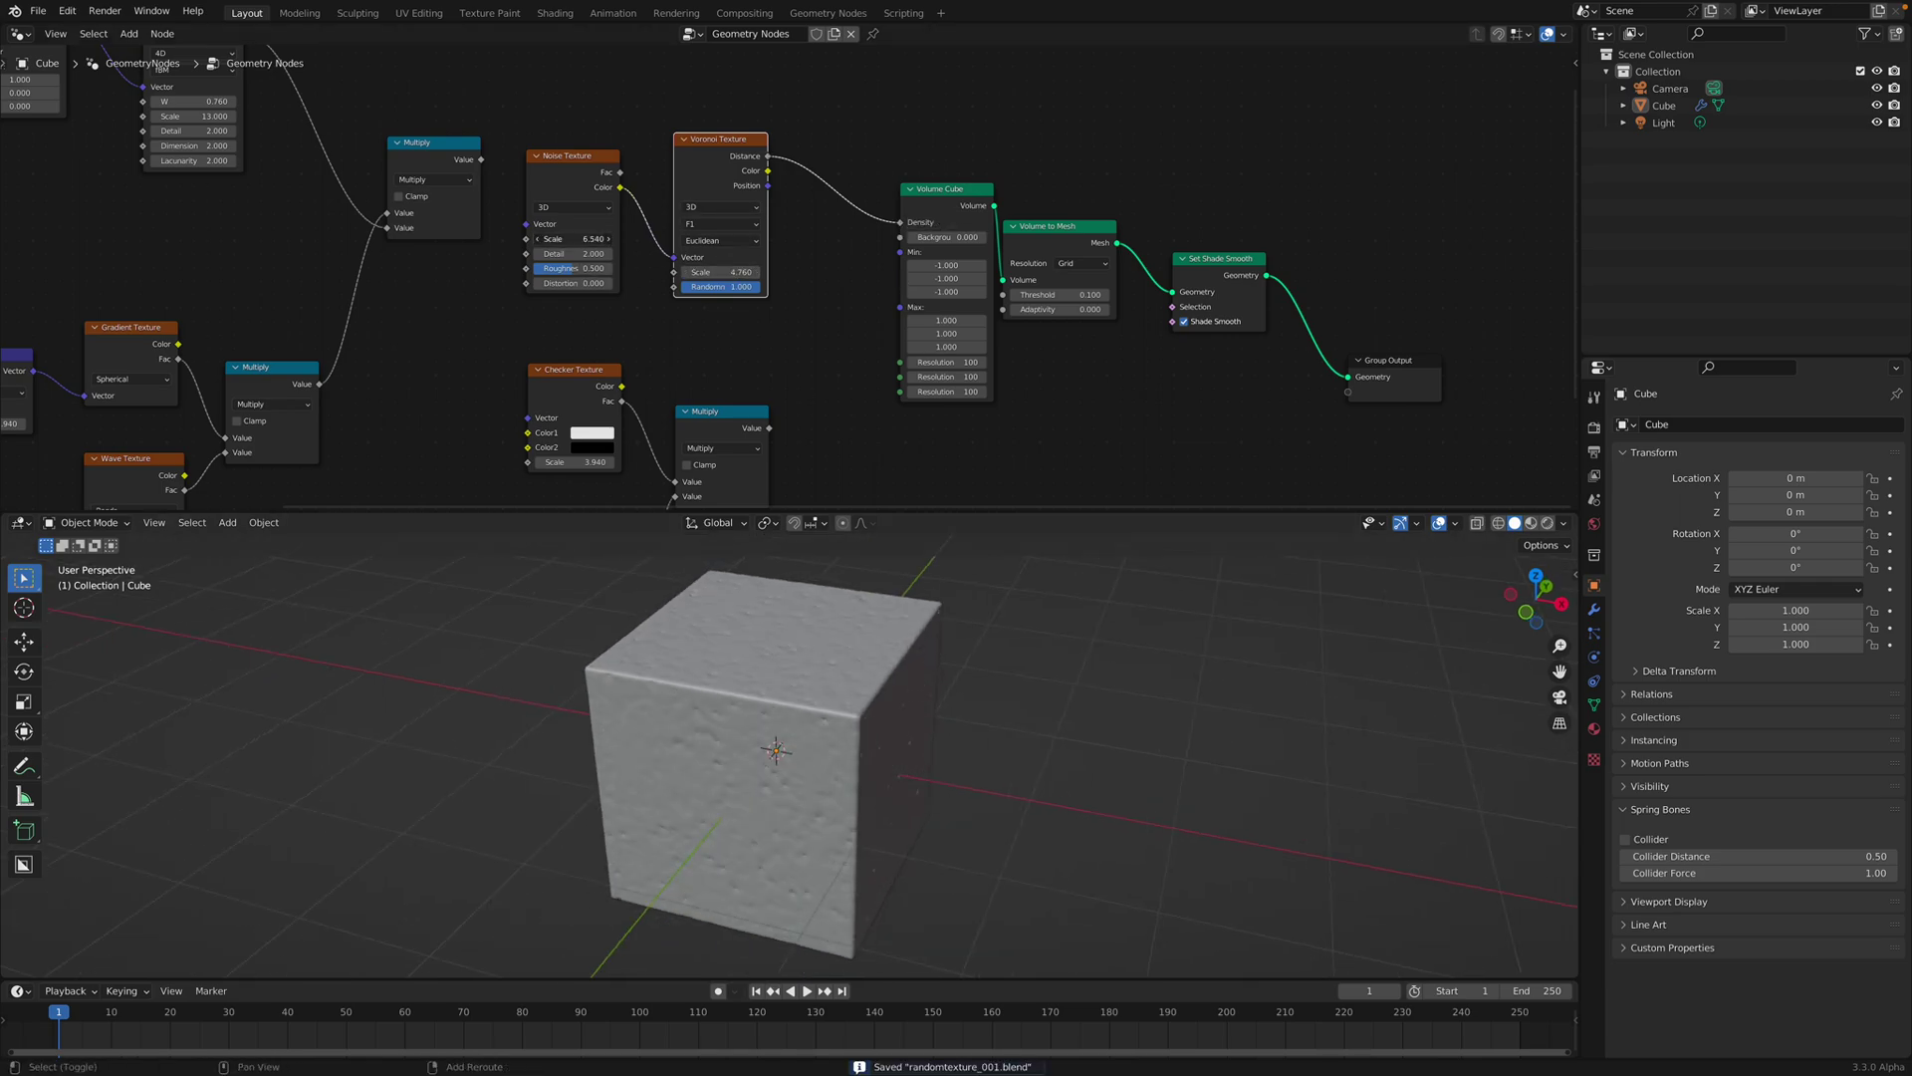
Set the Noise Texture's Scale to 2.000.
{"action": "scroll", "coordinate": [704, 244], "scroll_direction": "up", "scroll_amount": 1}
{"action": "left_click", "coordinate": [537, 232]}
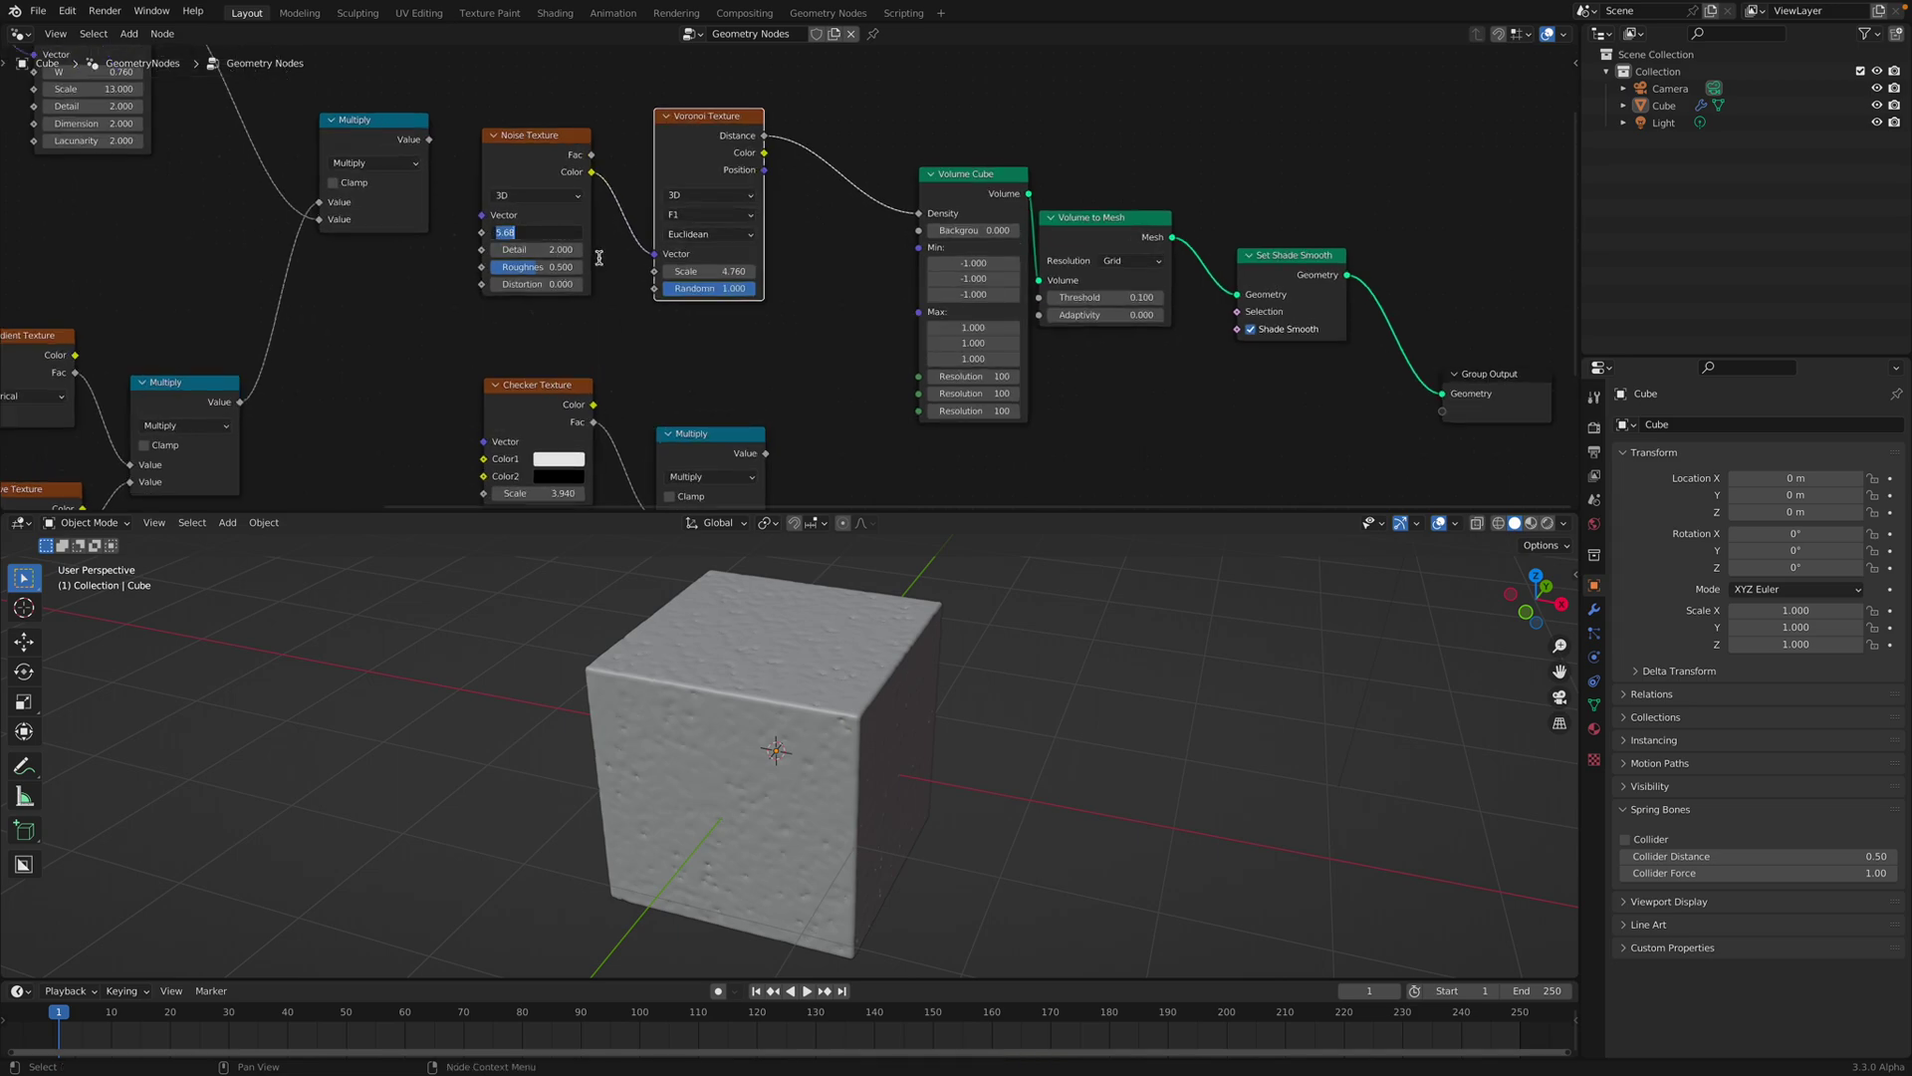
{"action": "middle_click_drag", "start_coordinate": [797, 697], "coordinate": [877, 717]}
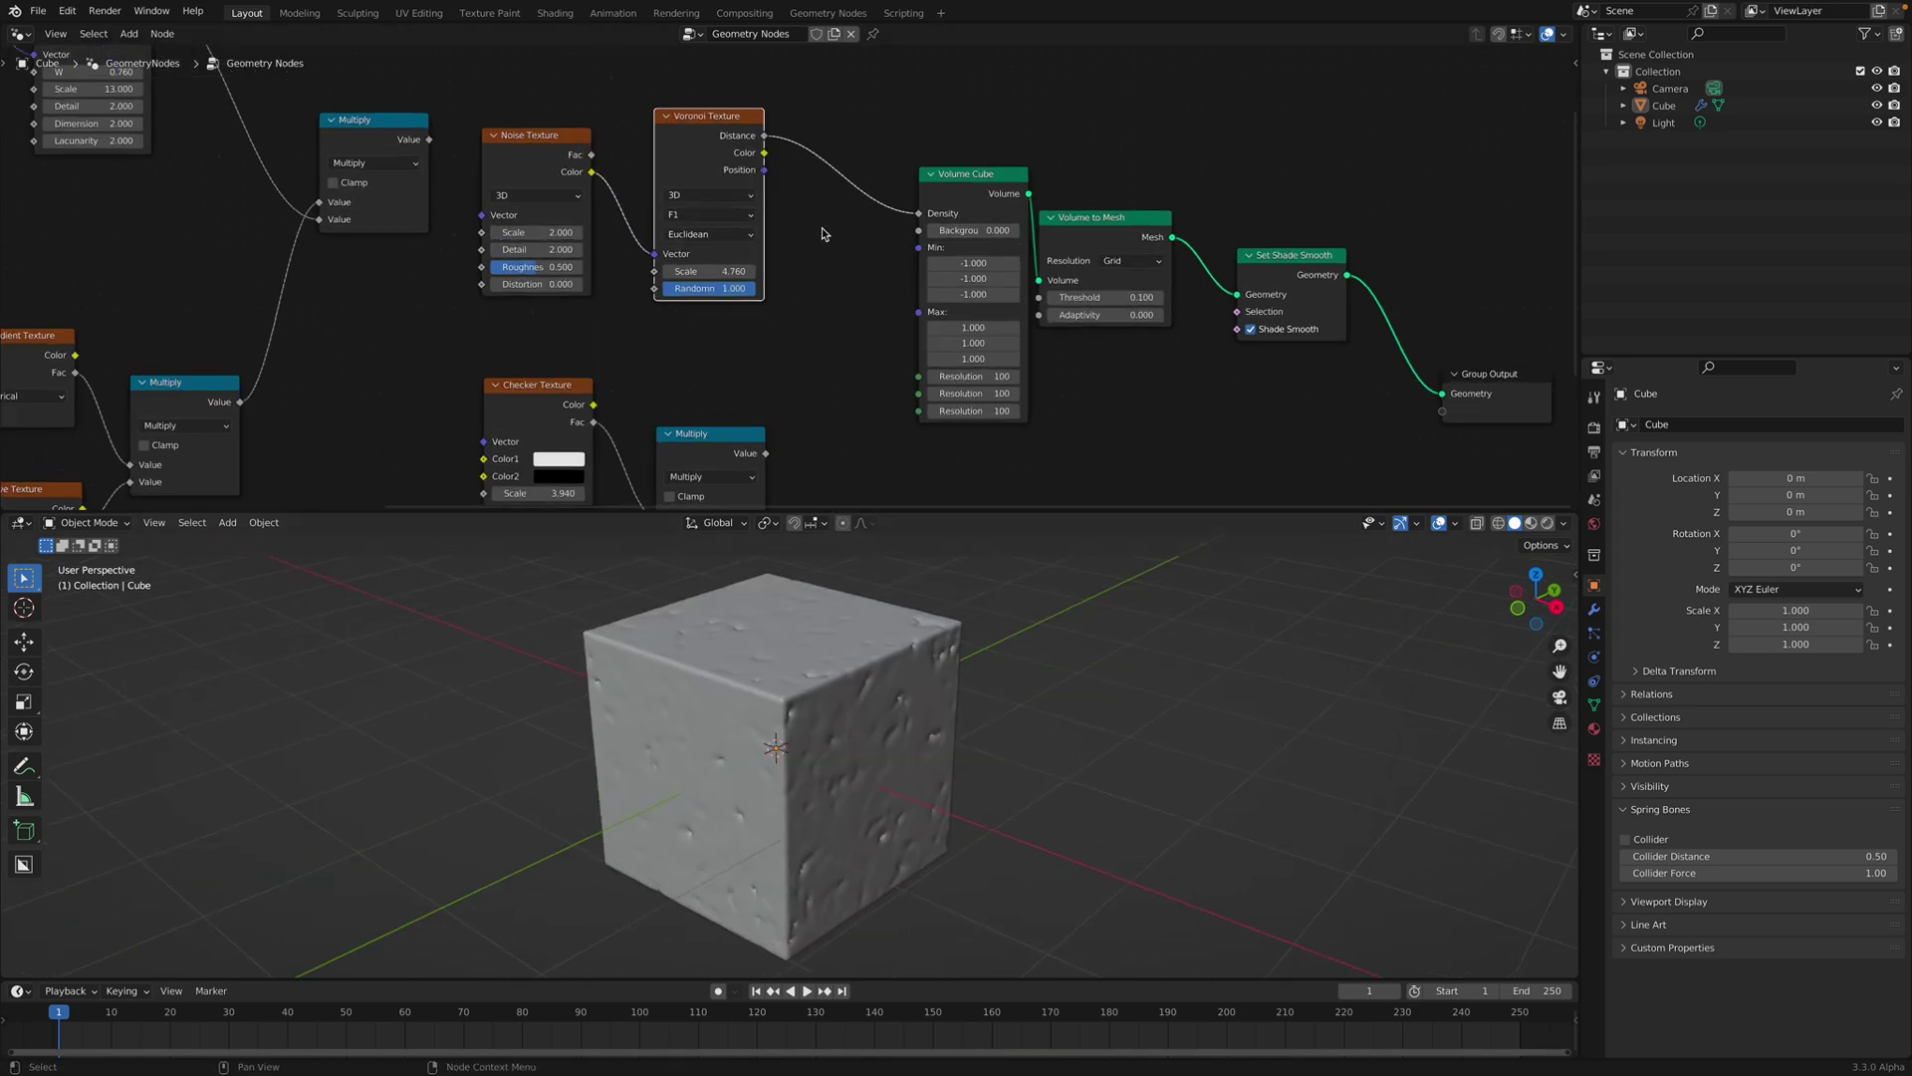
Insert a Map Range node between the Voronoi's Distance and the Volume Cube's Density, and set its From Min to 0.440.
{"action": "middle_click_drag", "start_coordinate": [778, 250], "coordinate": [733, 283]}
{"action": "key", "text": "shift+a"}
{"action": "left_click", "coordinate": [741, 279]}
{"action": "type", "text": "map"}
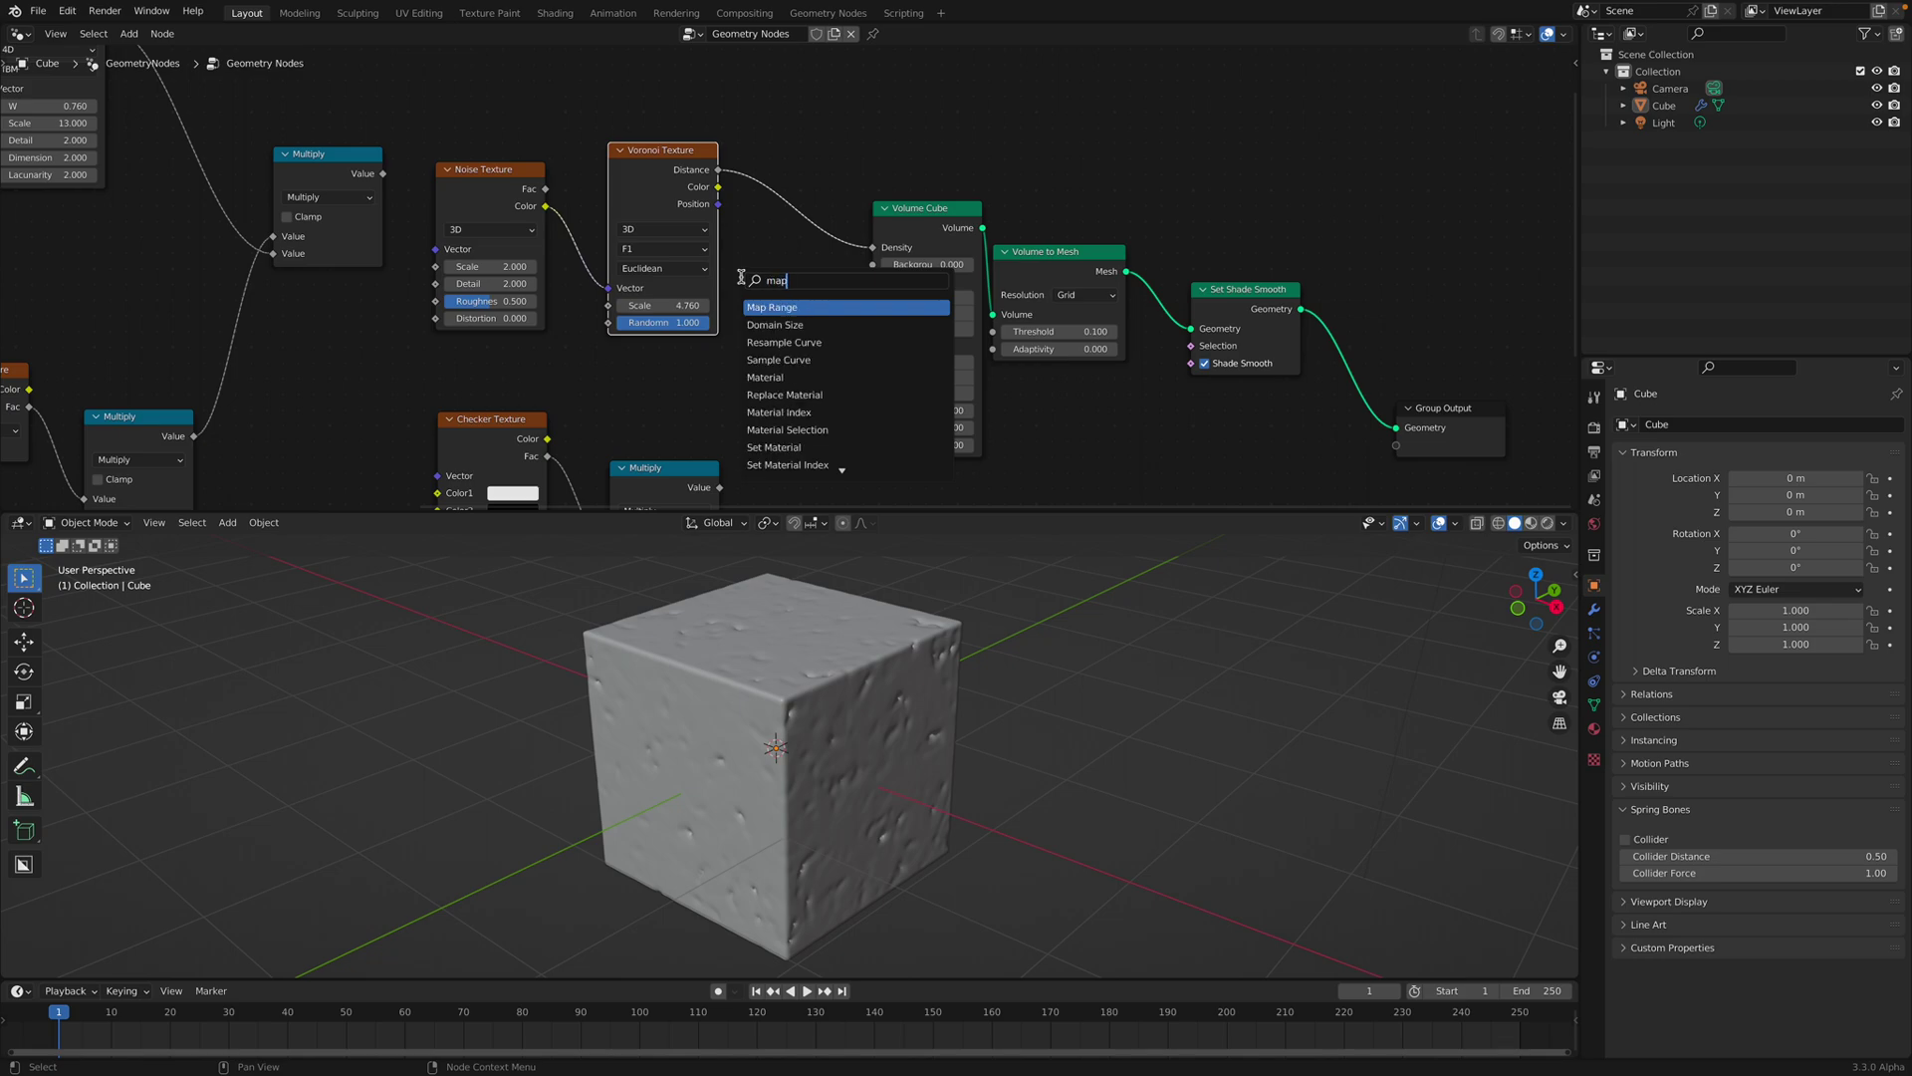
{"action": "key", "text": "Return"}
{"action": "left_click", "coordinate": [817, 339]}
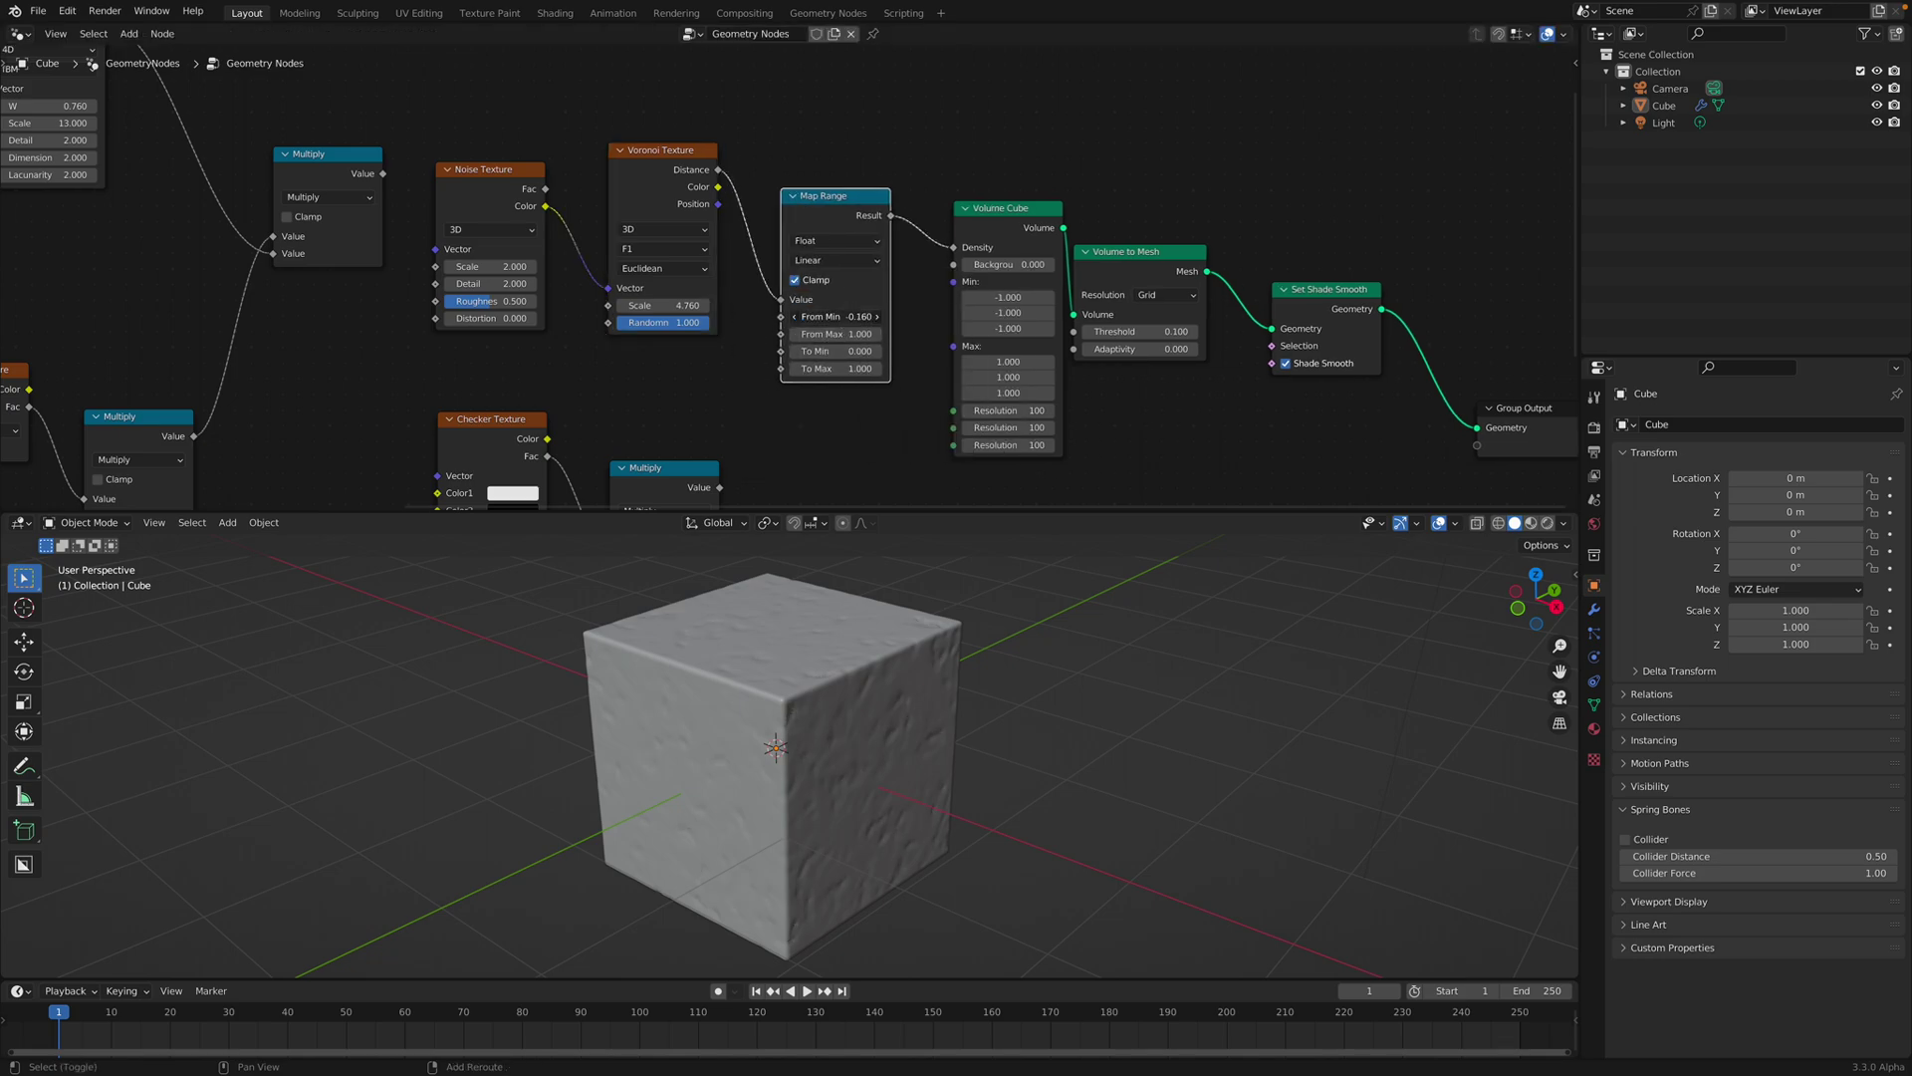
{"action": "left_click_drag", "start_coordinate": [836, 317], "coordinate": [886, 317]}
Disconnect the Noise Texture from the Voronoi's Vector input, and set the Voronoi's Scale to 4.000 and Randomness to 0.000.
{"action": "left_click_drag", "start_coordinate": [609, 289], "coordinate": [590, 309]}
{"action": "middle_click_drag", "start_coordinate": [1056, 637], "coordinate": [850, 679]}
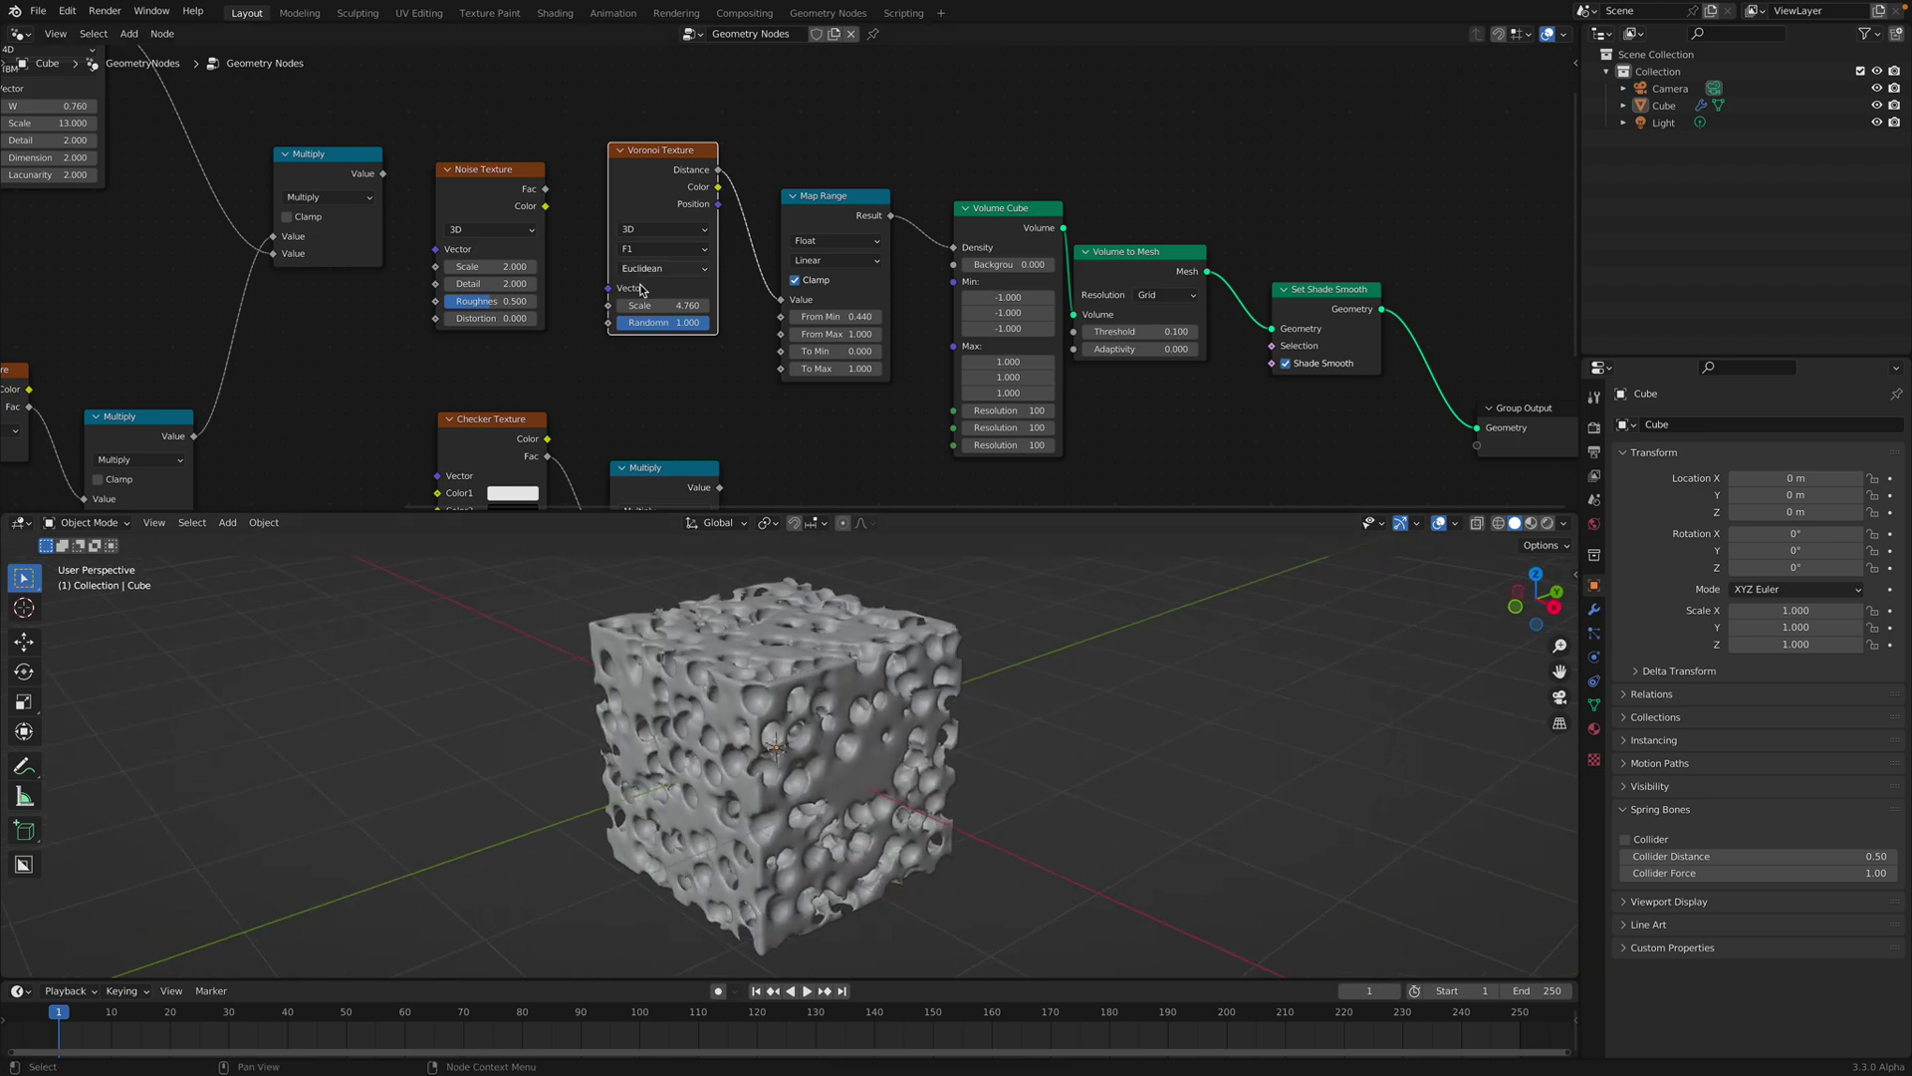
{"action": "mouse_move", "coordinate": [661, 306]}
{"action": "left_mouse_down"}
{"action": "mouse_move", "coordinate": [709, 306]}
{"action": "mouse_move", "coordinate": [560, 324]}
{"action": "mouse_move", "coordinate": [681, 321]}
{"action": "mouse_move", "coordinate": [631, 322]}
{"action": "left_mouse_up"}
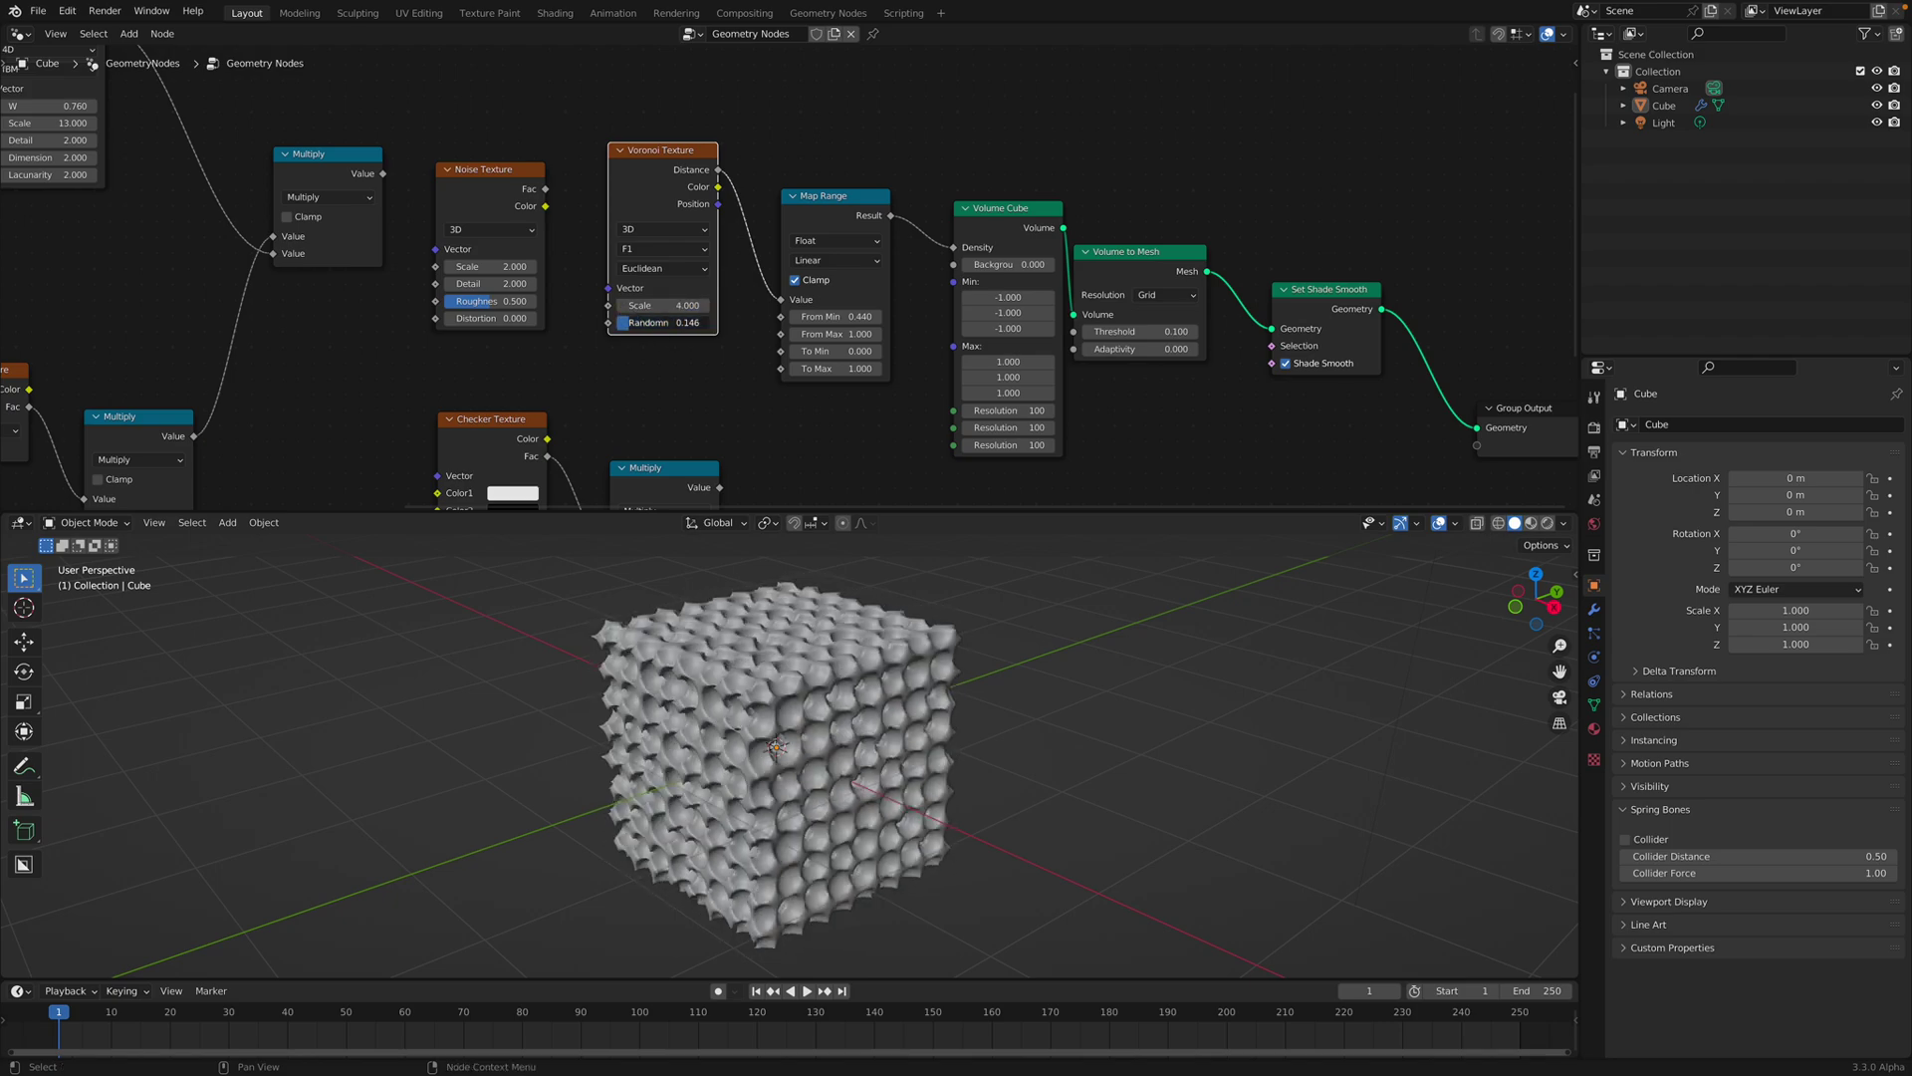
{"action": "middle_click_drag", "start_coordinate": [986, 827], "coordinate": [1048, 802]}
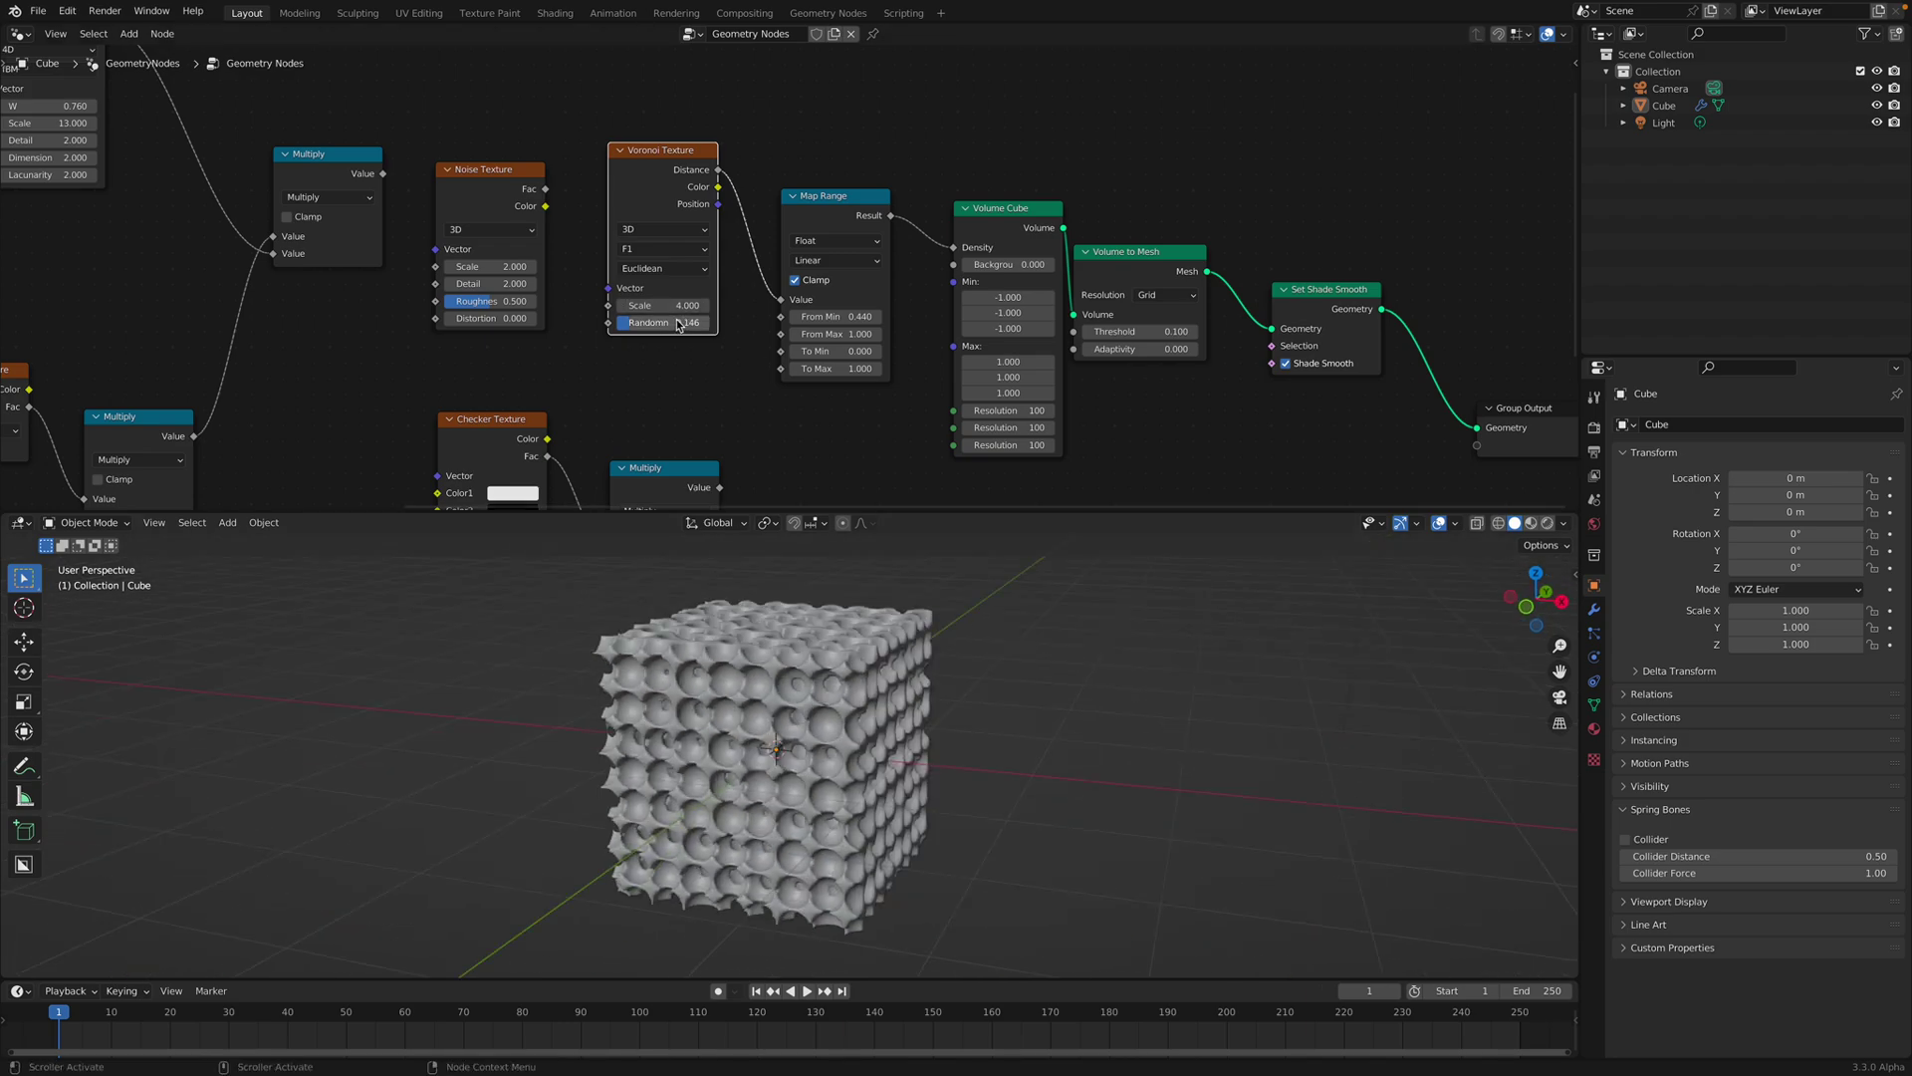
{"action": "left_click_drag", "start_coordinate": [630, 322], "coordinate": [617, 322]}
{"action": "middle_click_drag", "start_coordinate": [772, 613], "coordinate": [786, 670]}
Try a Voronoi Texture Scale of 4.400, and reduce it to 2.740.
{"action": "left_click_drag", "start_coordinate": [659, 307], "coordinate": [697, 308], "text": "shift"}
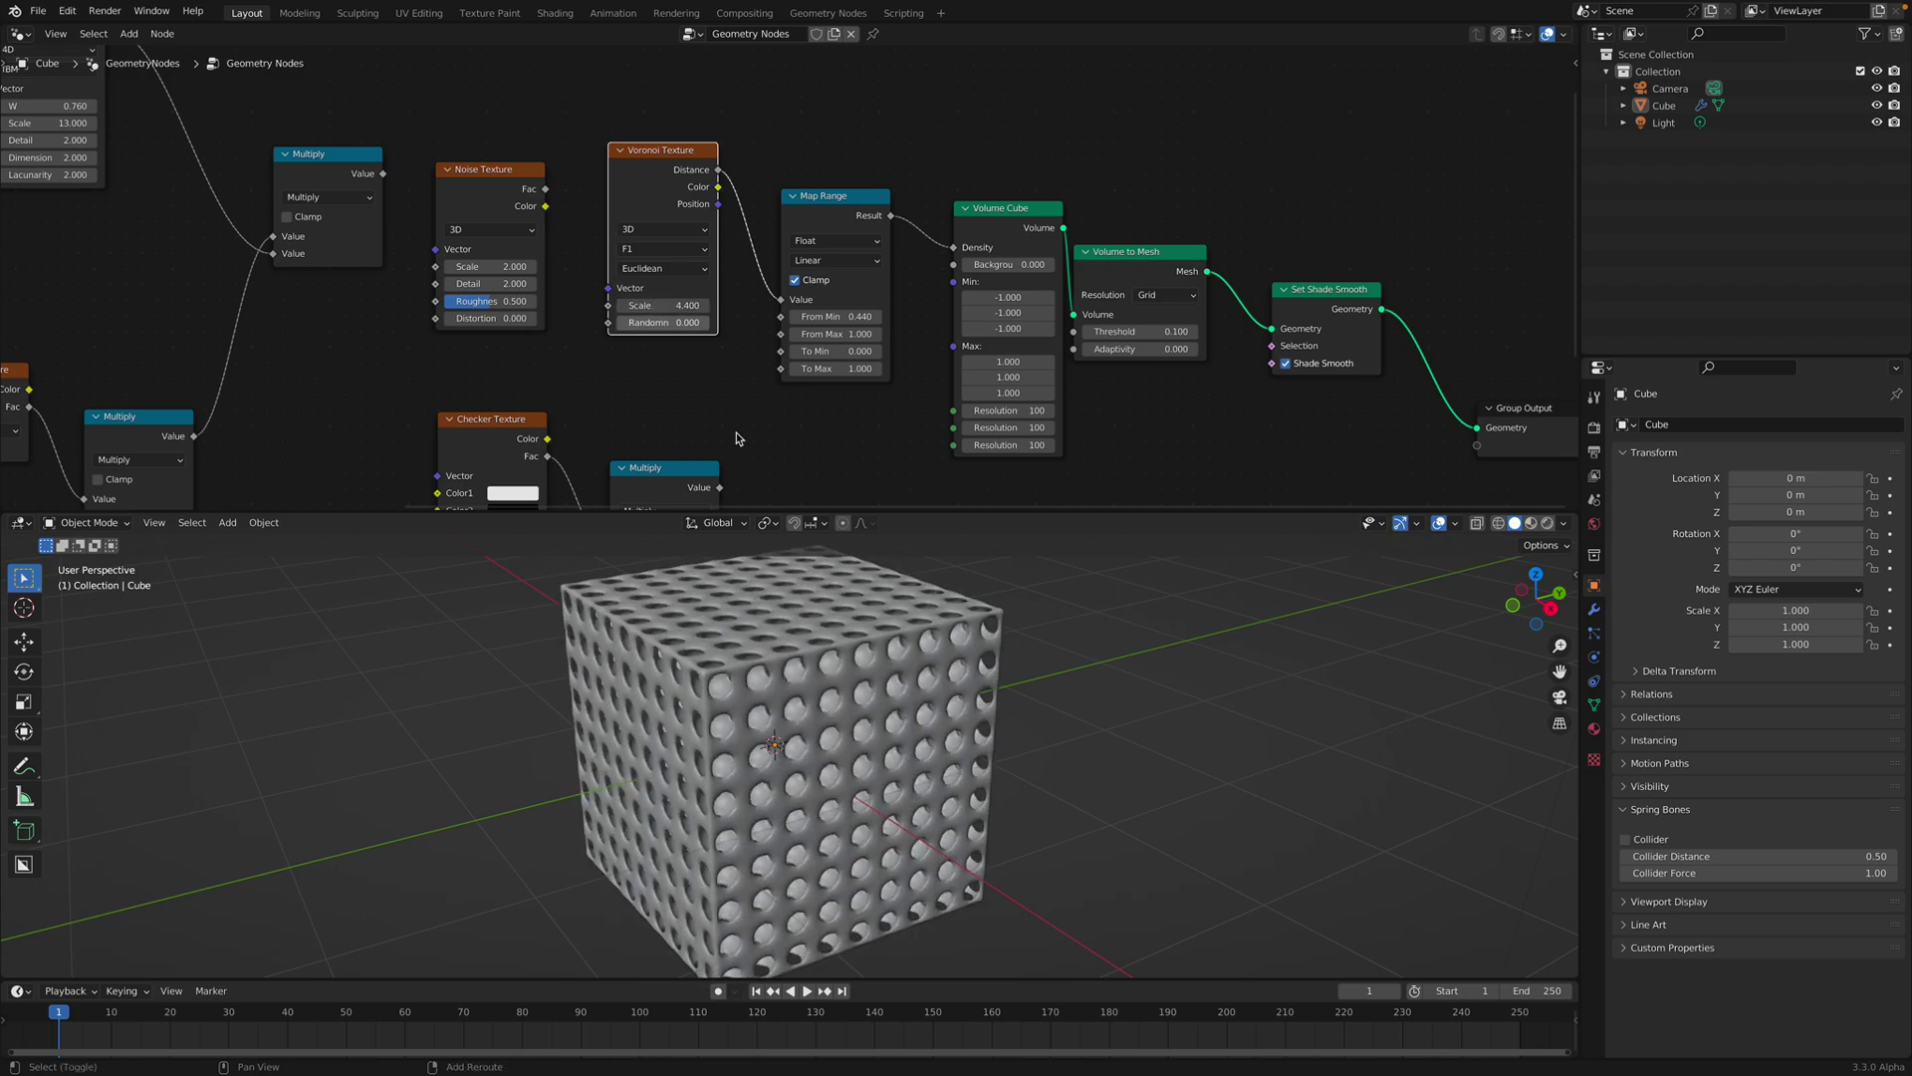
{"action": "mouse_move", "coordinate": [968, 673]}
{"action": "middle_mouse_down"}
{"action": "mouse_move", "coordinate": [980, 664]}
{"action": "mouse_move", "coordinate": [835, 606]}
{"action": "mouse_move", "coordinate": [964, 661]}
{"action": "middle_mouse_up"}
{"action": "left_click_drag", "start_coordinate": [662, 308], "coordinate": [603, 305], "text": "shift"}
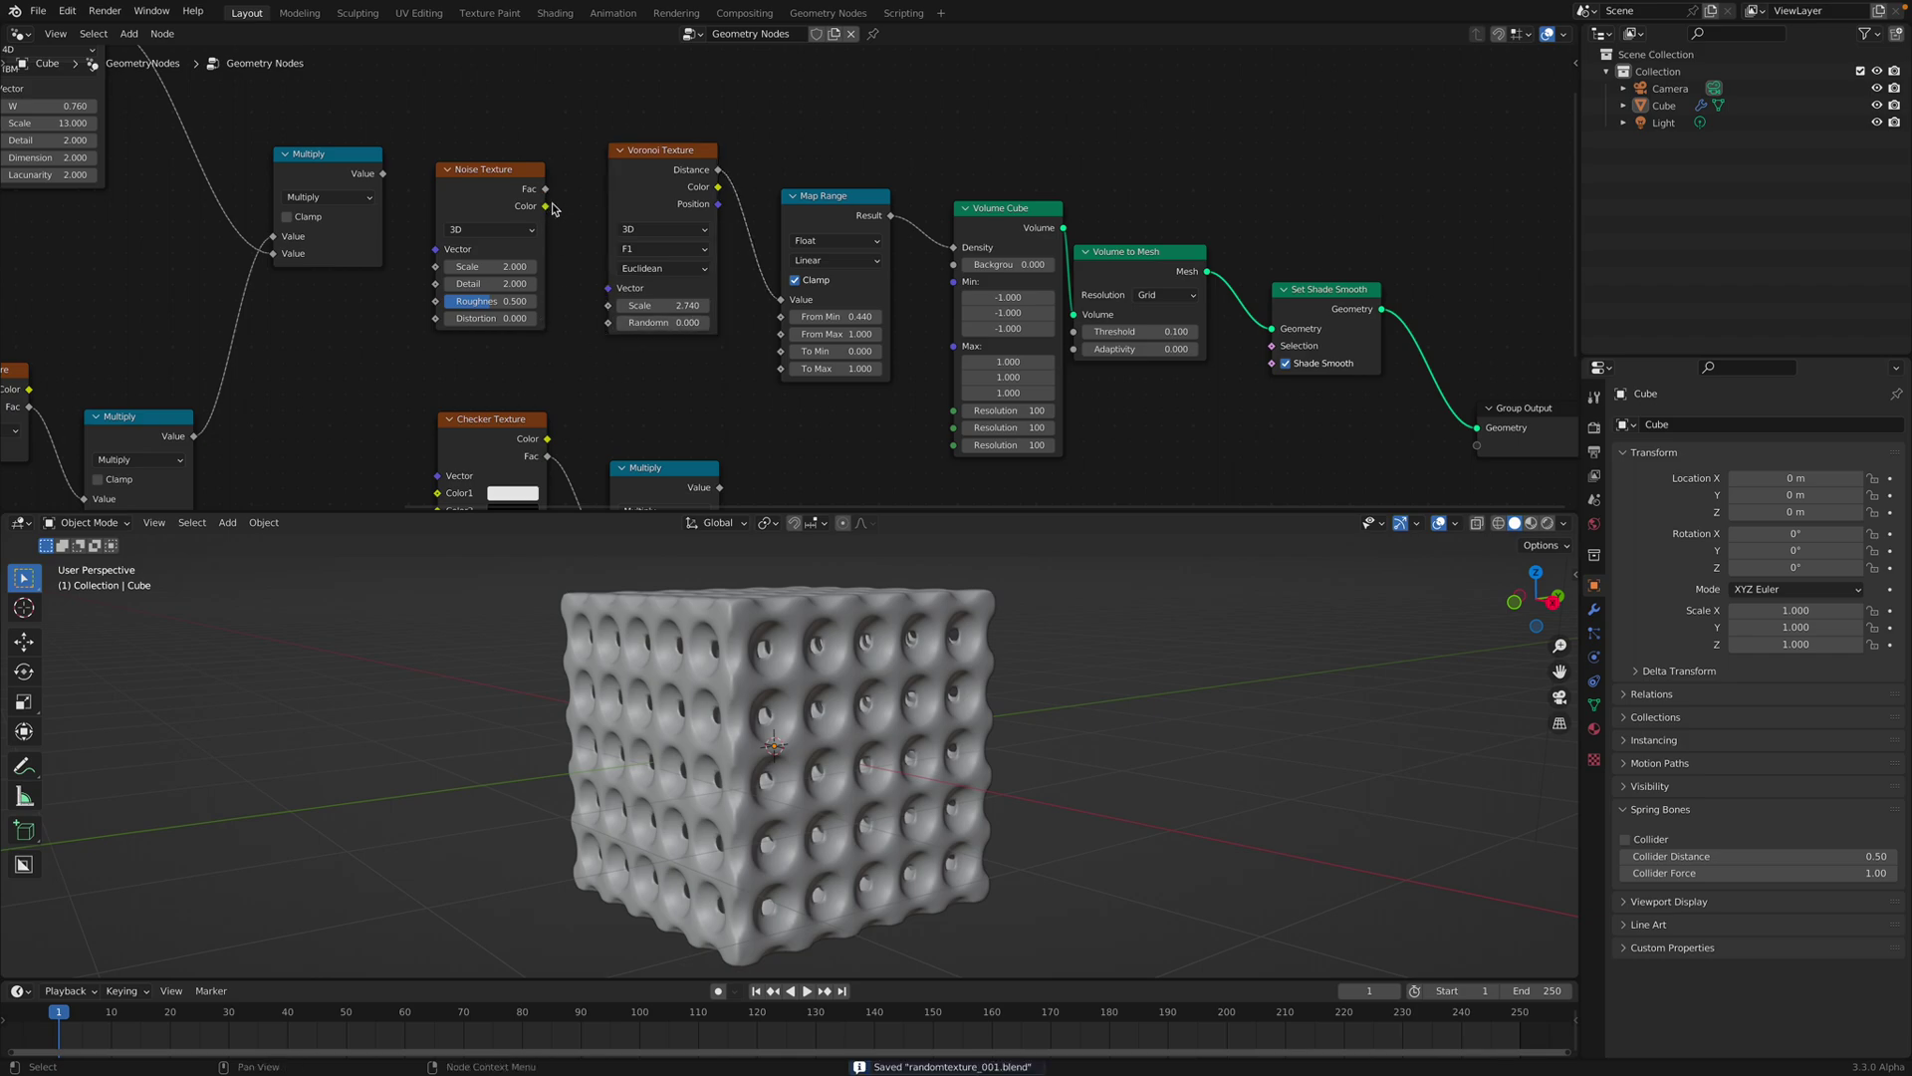
Drive the Voronoi Texture's Scale with the Noise Texture's Fac output, and set the noise Scale to 2.800.
{"action": "left_click_drag", "start_coordinate": [546, 189], "coordinate": [610, 306]}
{"action": "middle_click_drag", "start_coordinate": [932, 756], "coordinate": [992, 761]}
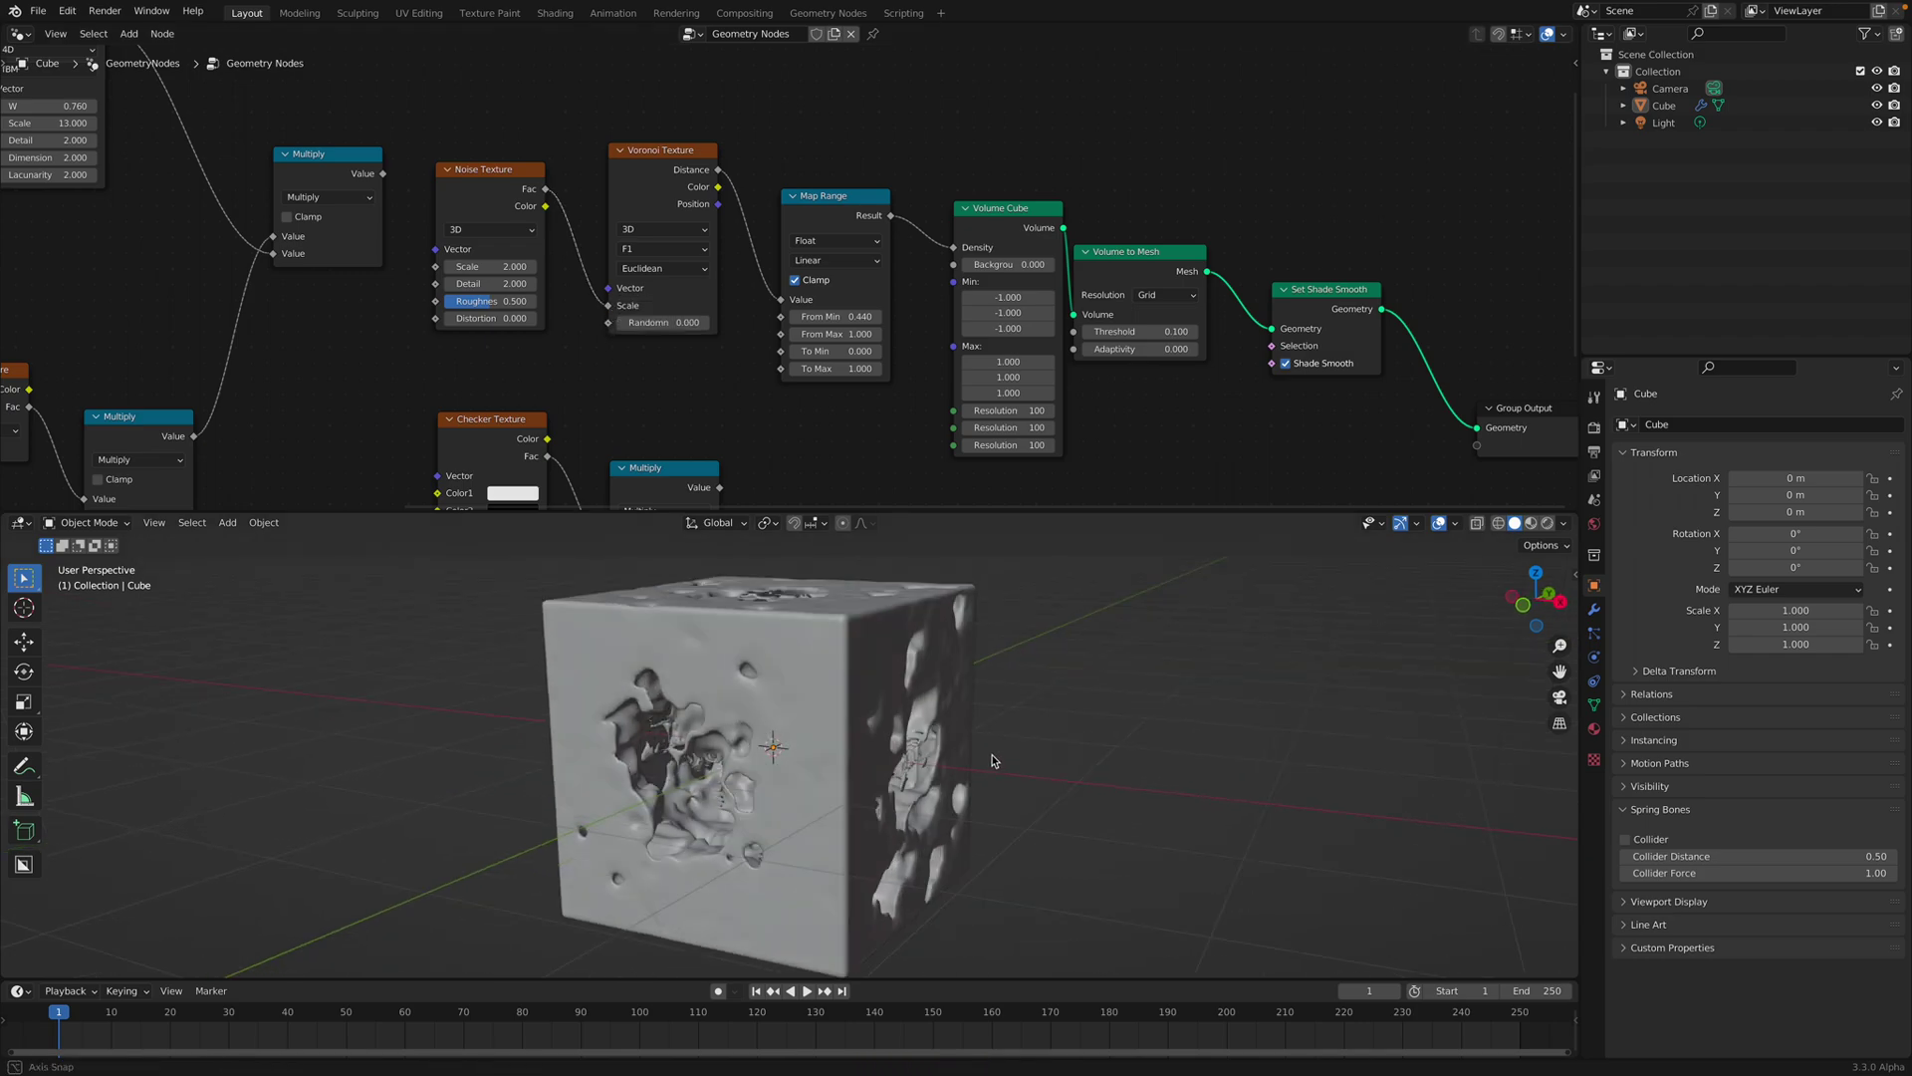
{"action": "left_click_drag", "start_coordinate": [482, 276], "coordinate": [609, 305]}
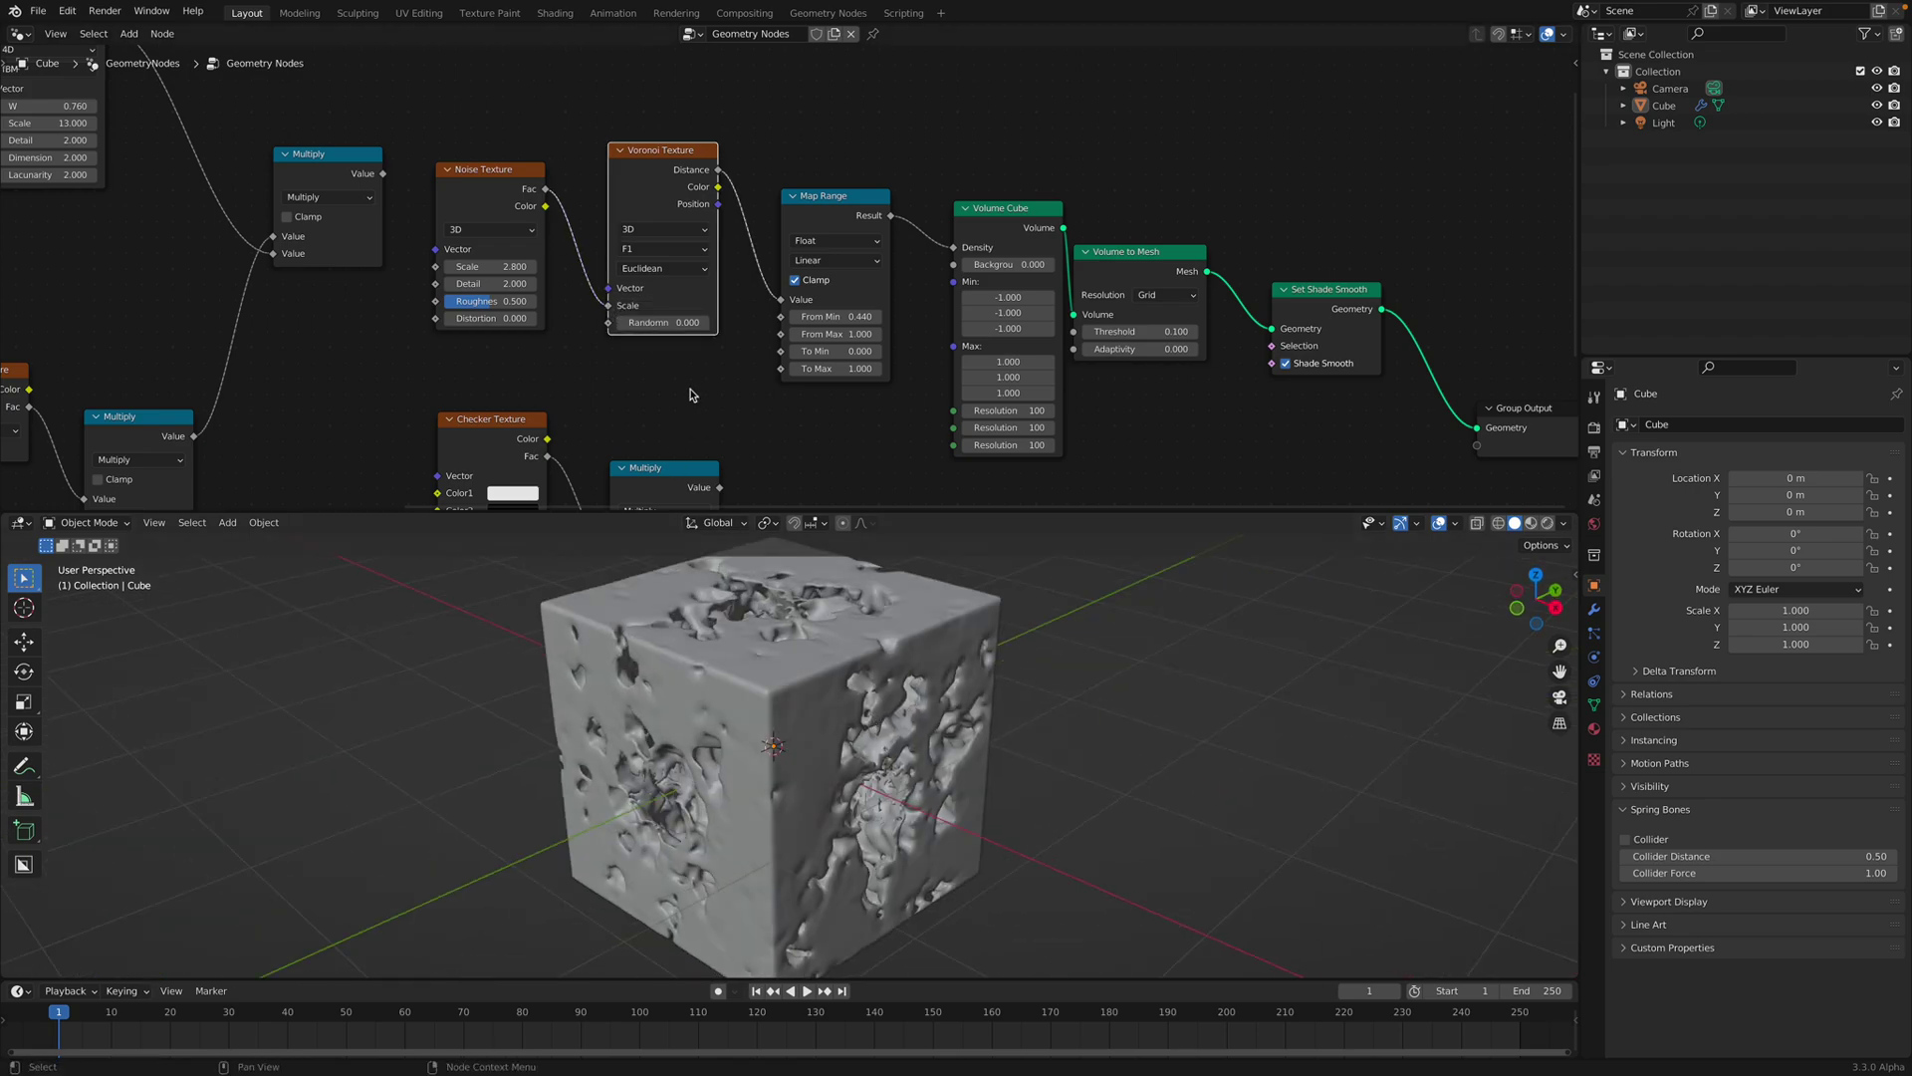
Move the noise link from the Voronoi's Scale to its Vector input, set the Voronoi's Scale to 3.680, and save the file.
{"action": "left_click_drag", "start_coordinate": [607, 313], "coordinate": [740, 305]}
{"action": "middle_click_drag", "start_coordinate": [747, 637], "coordinate": [647, 623]}
{"action": "left_click_drag", "start_coordinate": [662, 304], "coordinate": [678, 305]}
{"action": "key", "text": "ctrl+s"}
{"action": "left_click_drag", "start_coordinate": [671, 203], "coordinate": [680, 176]}
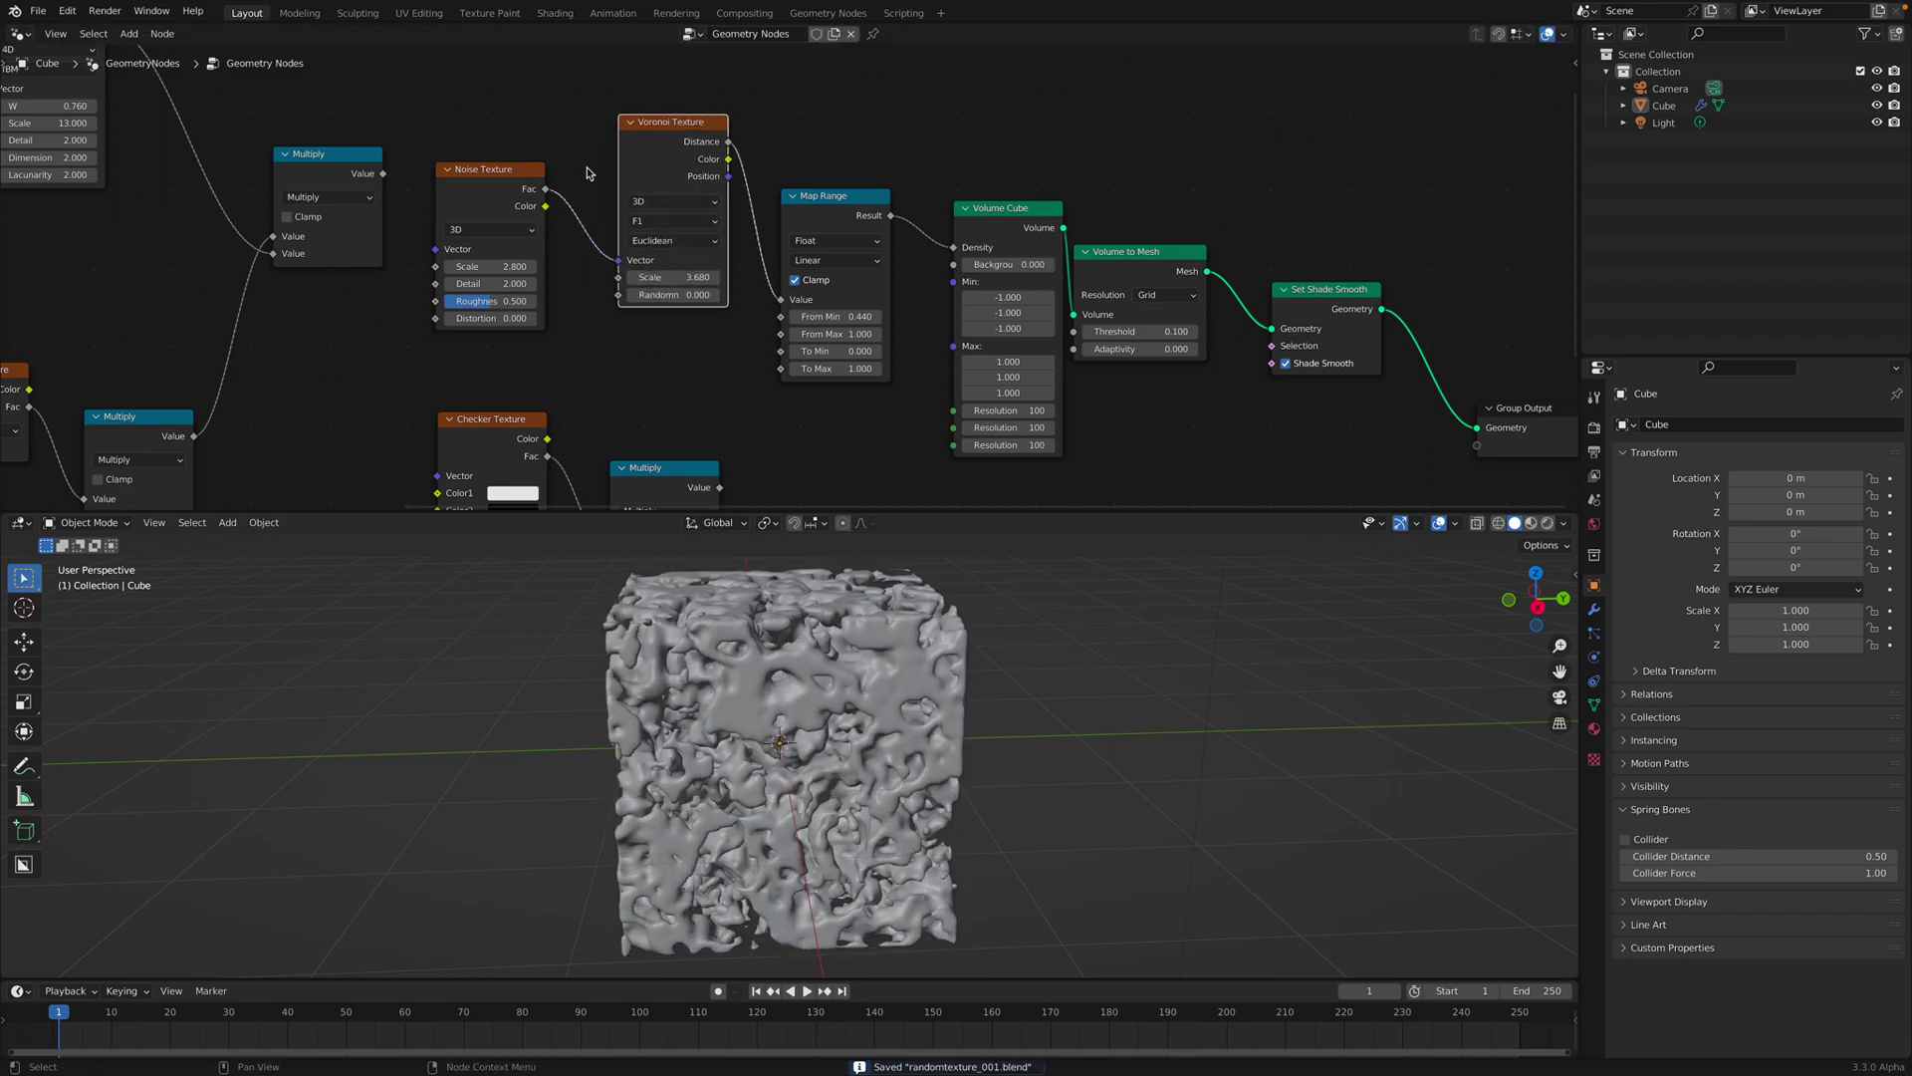
Reposition the Noise Texture and the Musgrave branch's Multiply node in front of the Voronoi Texture.
{"action": "left_click_drag", "start_coordinate": [493, 204], "coordinate": [521, 170]}
{"action": "middle_click_drag", "start_coordinate": [404, 179], "coordinate": [516, 183]}
{"action": "left_click_drag", "start_coordinate": [416, 175], "coordinate": [414, 198]}
{"action": "middle_click_drag", "start_coordinate": [414, 198], "coordinate": [592, 270]}
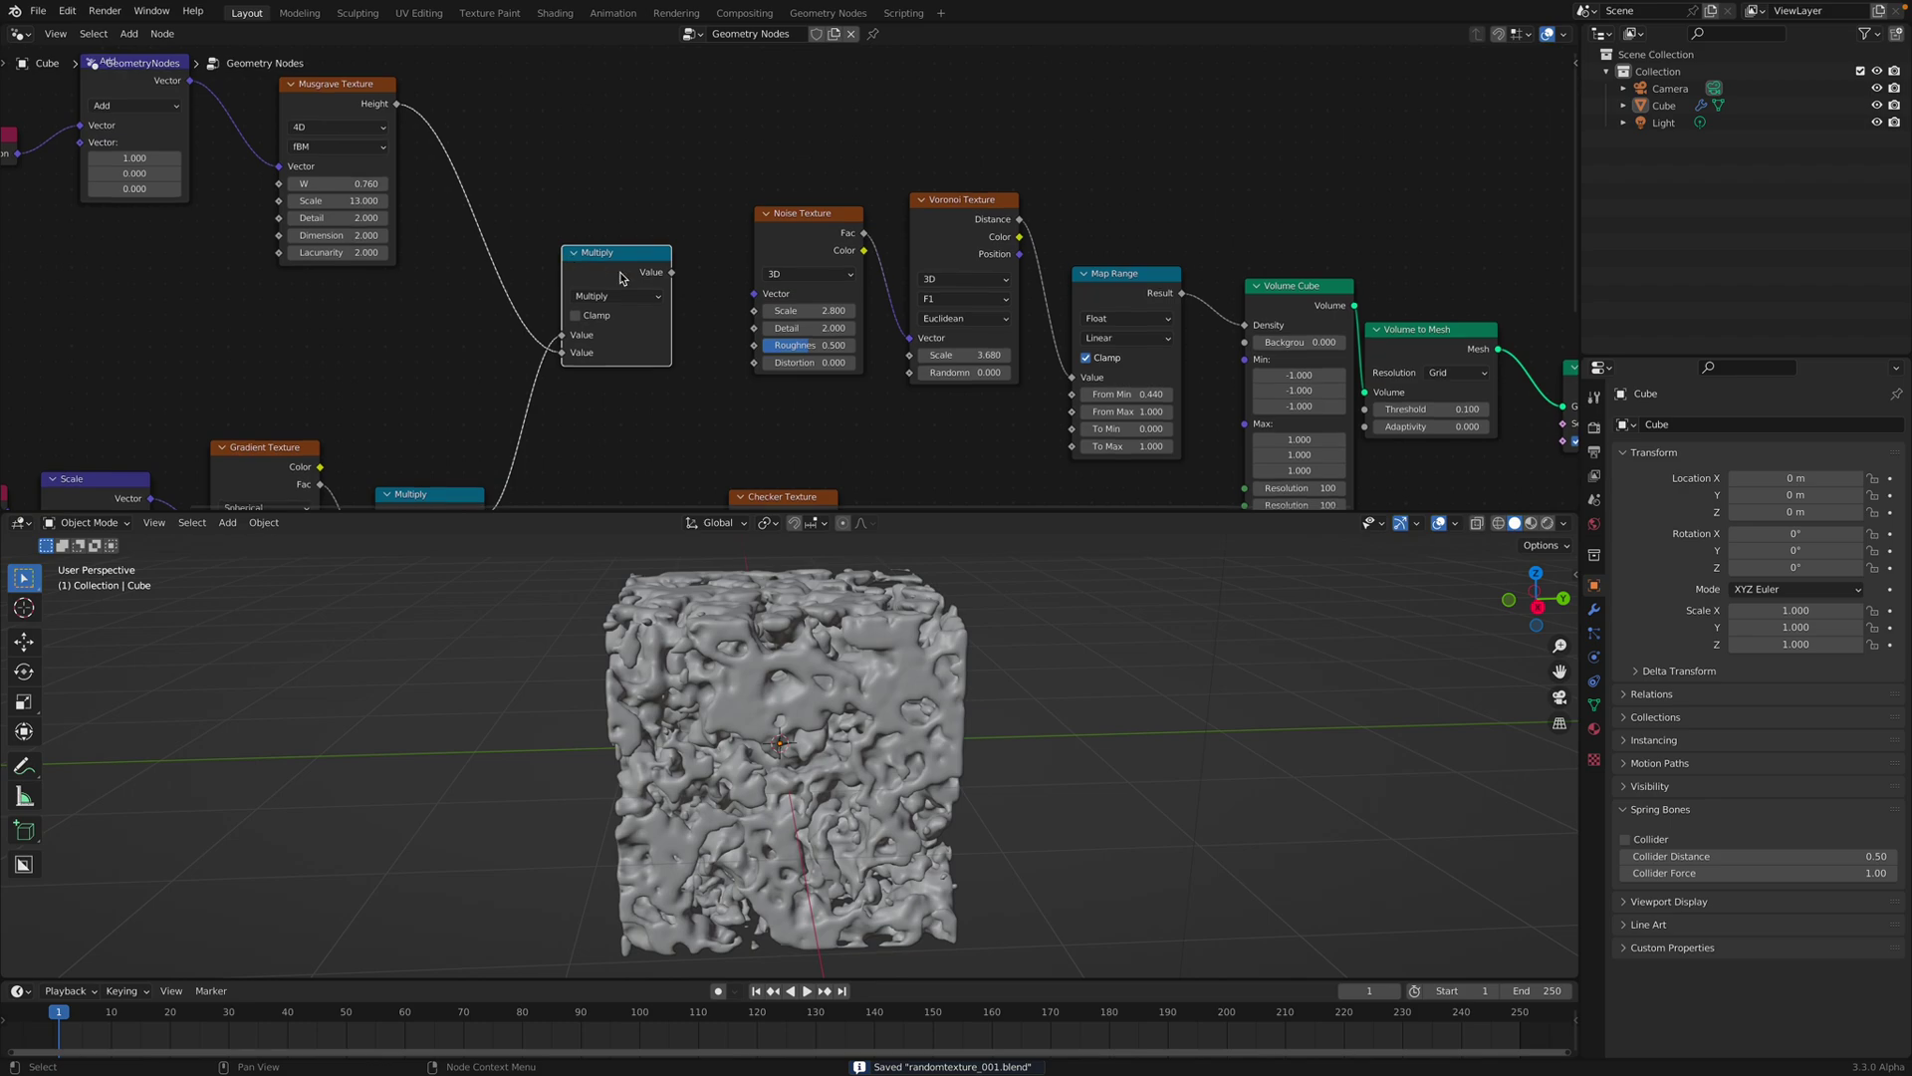
Try driving the Voronoi Texture's Scale and Randomness inputs with the Musgrave branch's Multiply output.
{"action": "left_click_drag", "start_coordinate": [672, 271], "coordinate": [807, 312]}
{"action": "left_click_drag", "start_coordinate": [919, 356], "coordinate": [798, 392]}
{"action": "left_click_drag", "start_coordinate": [910, 372], "coordinate": [671, 274]}
{"action": "left_click_drag", "start_coordinate": [910, 372], "coordinate": [839, 407]}
Set the Voronoi Texture's Scale to 3.800 and the Map Range's From Min to 0.420.
{"action": "middle_click_drag", "start_coordinate": [842, 403], "coordinate": [737, 386]}
{"action": "left_click_drag", "start_coordinate": [855, 337], "coordinate": [876, 337]}
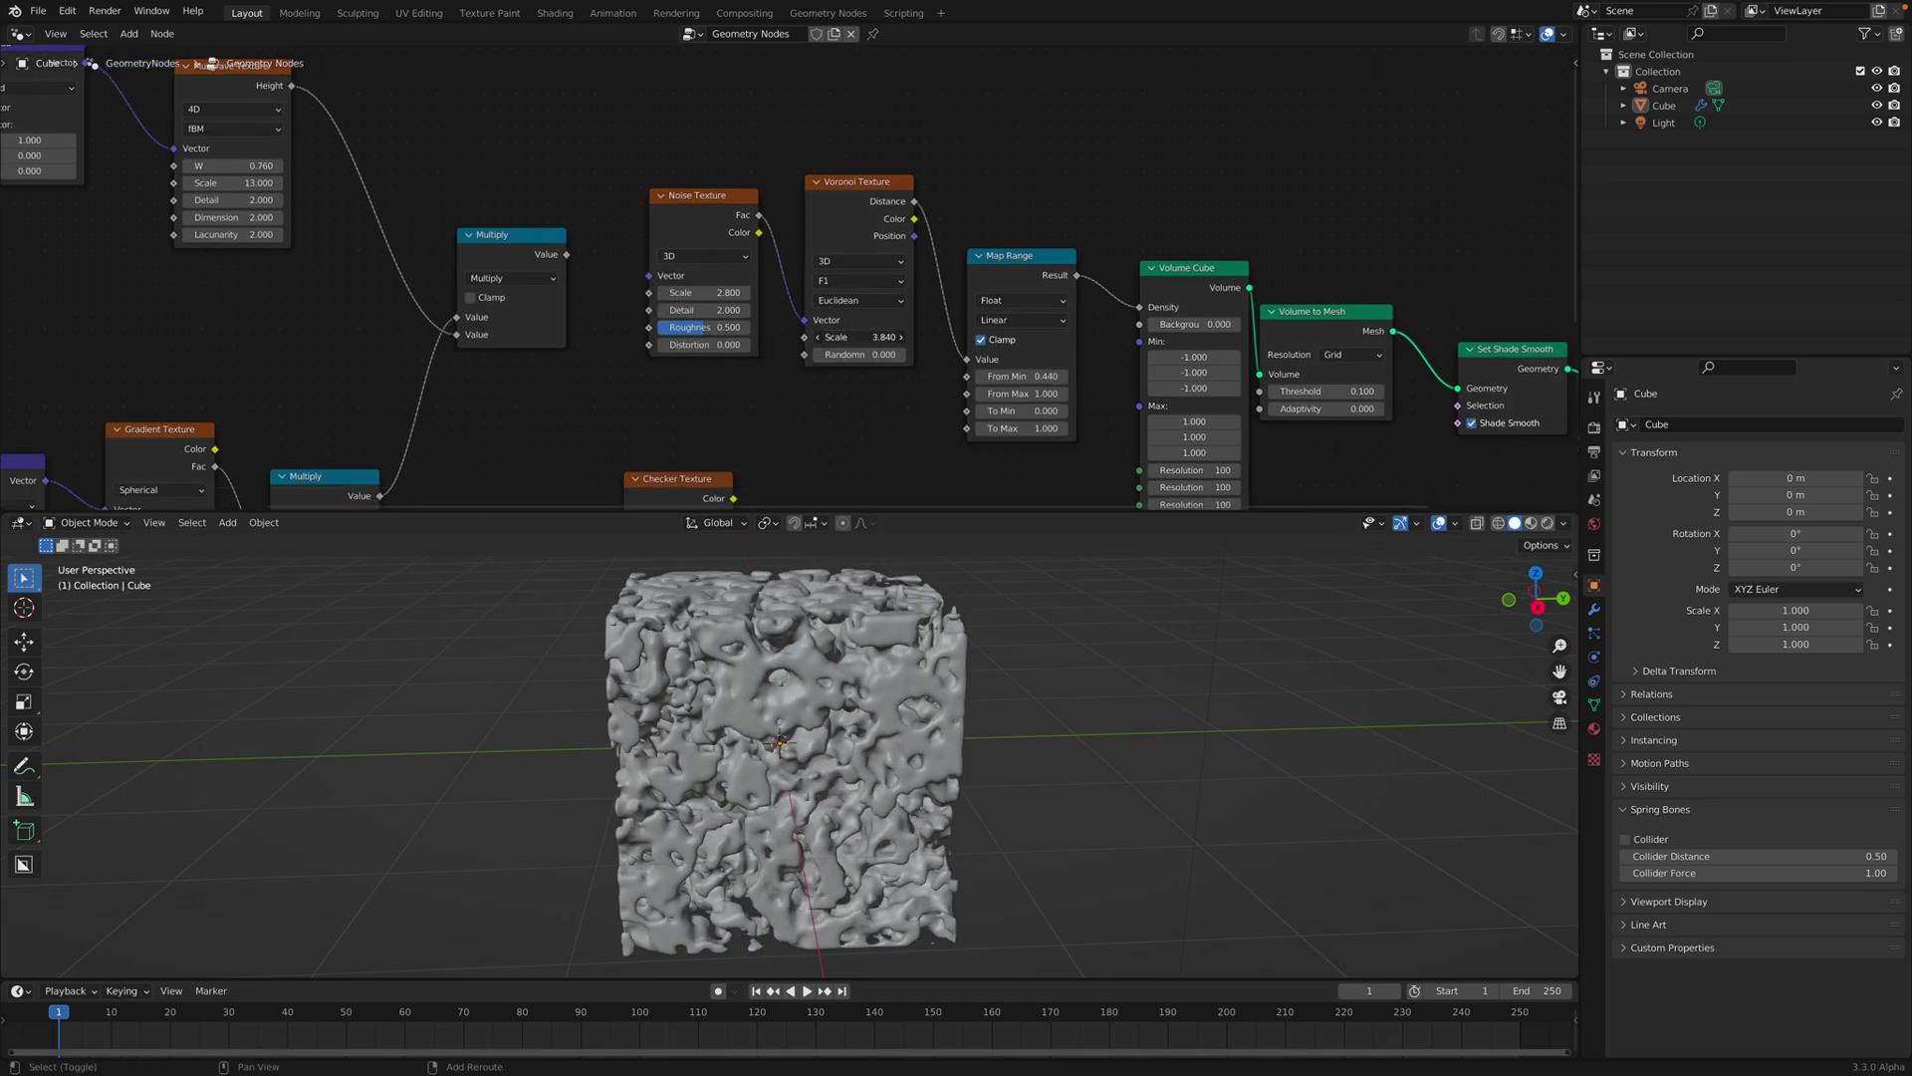
{"action": "left_click_drag", "start_coordinate": [1037, 392], "coordinate": [996, 391]}
{"action": "key", "text": "Return"}
{"action": "middle_click_drag", "start_coordinate": [1036, 383], "coordinate": [896, 315]}
{"action": "scroll", "coordinate": [895, 312], "scroll_direction": "up", "scroll_amount": 2}
{"action": "left_click_drag", "start_coordinate": [890, 308], "coordinate": [944, 307], "text": "shift"}
{"action": "middle_click_drag", "start_coordinate": [898, 676], "coordinate": [993, 684]}
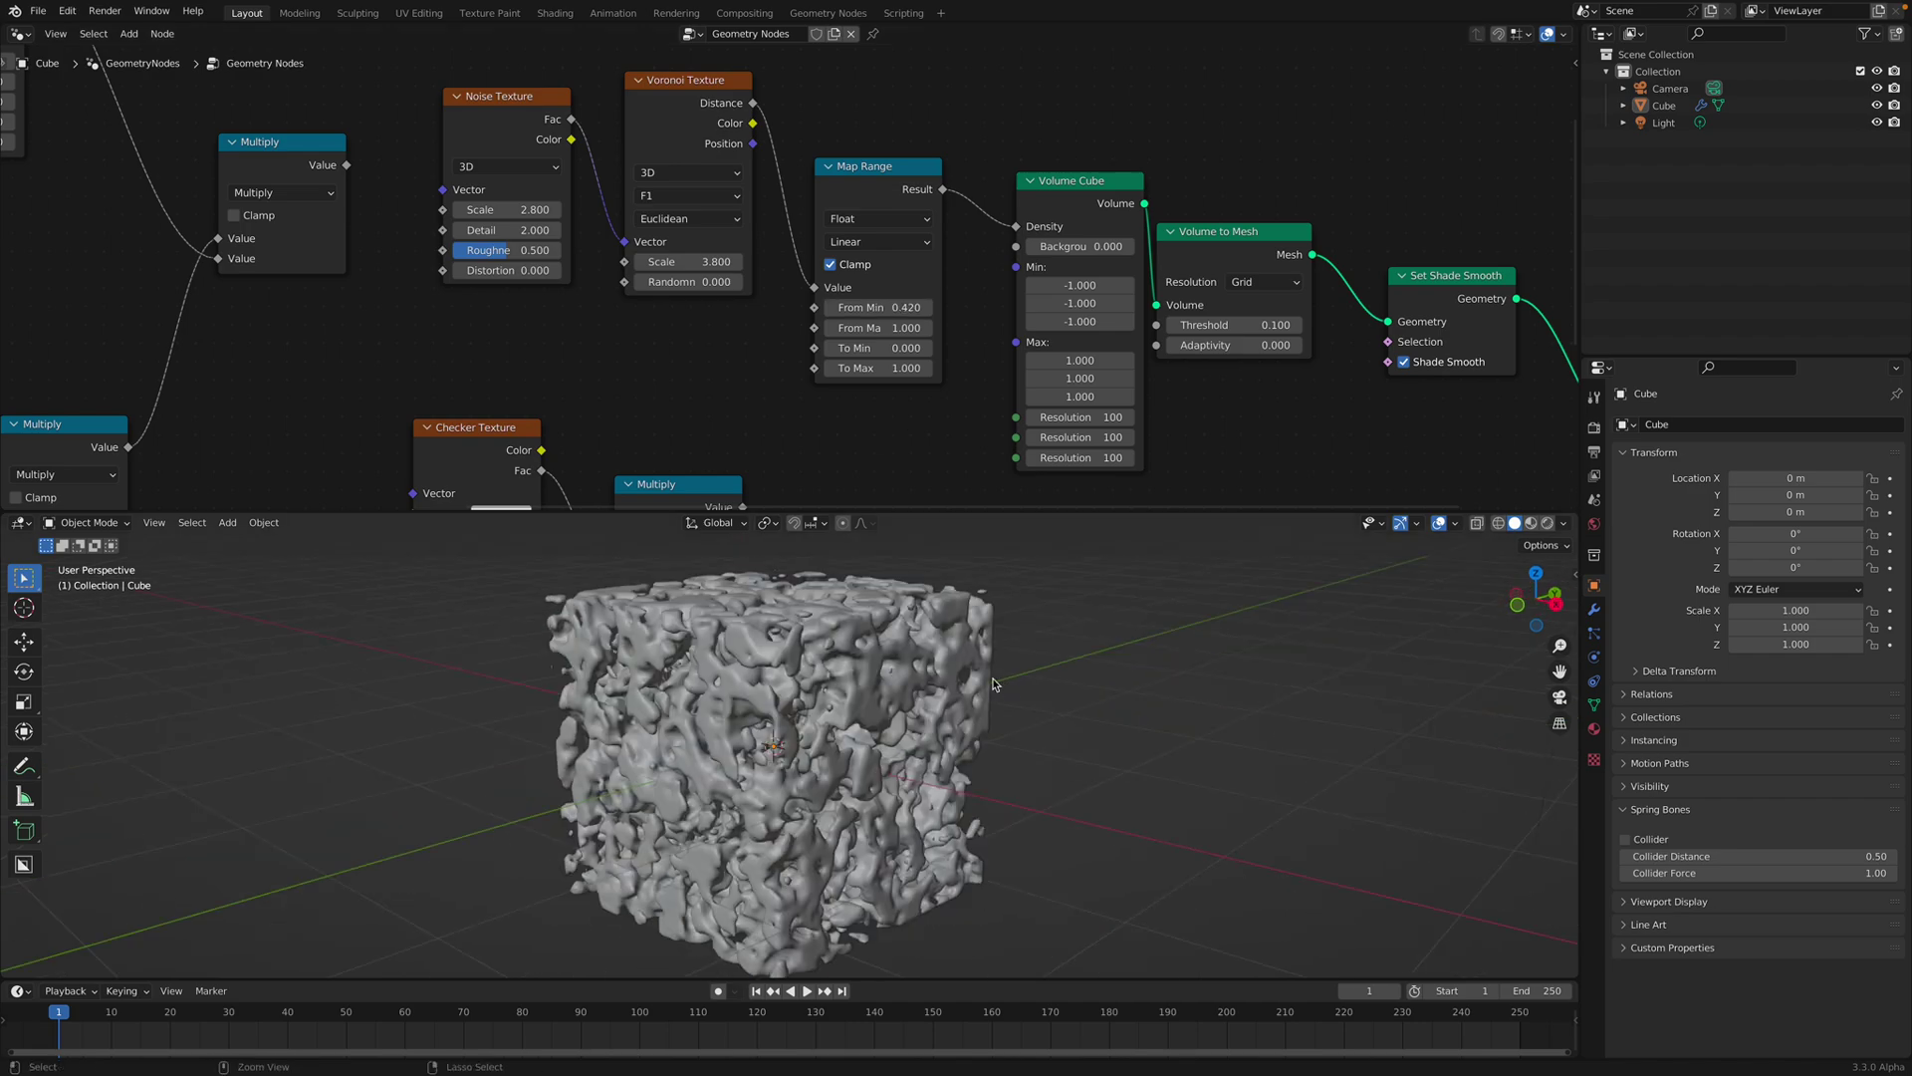
Try a Noise Texture Scale of 1.000, and raise it to 3.120.
{"action": "left_click", "coordinate": [518, 210]}
{"action": "type", "text": "1"}
{"action": "key", "text": "Return"}
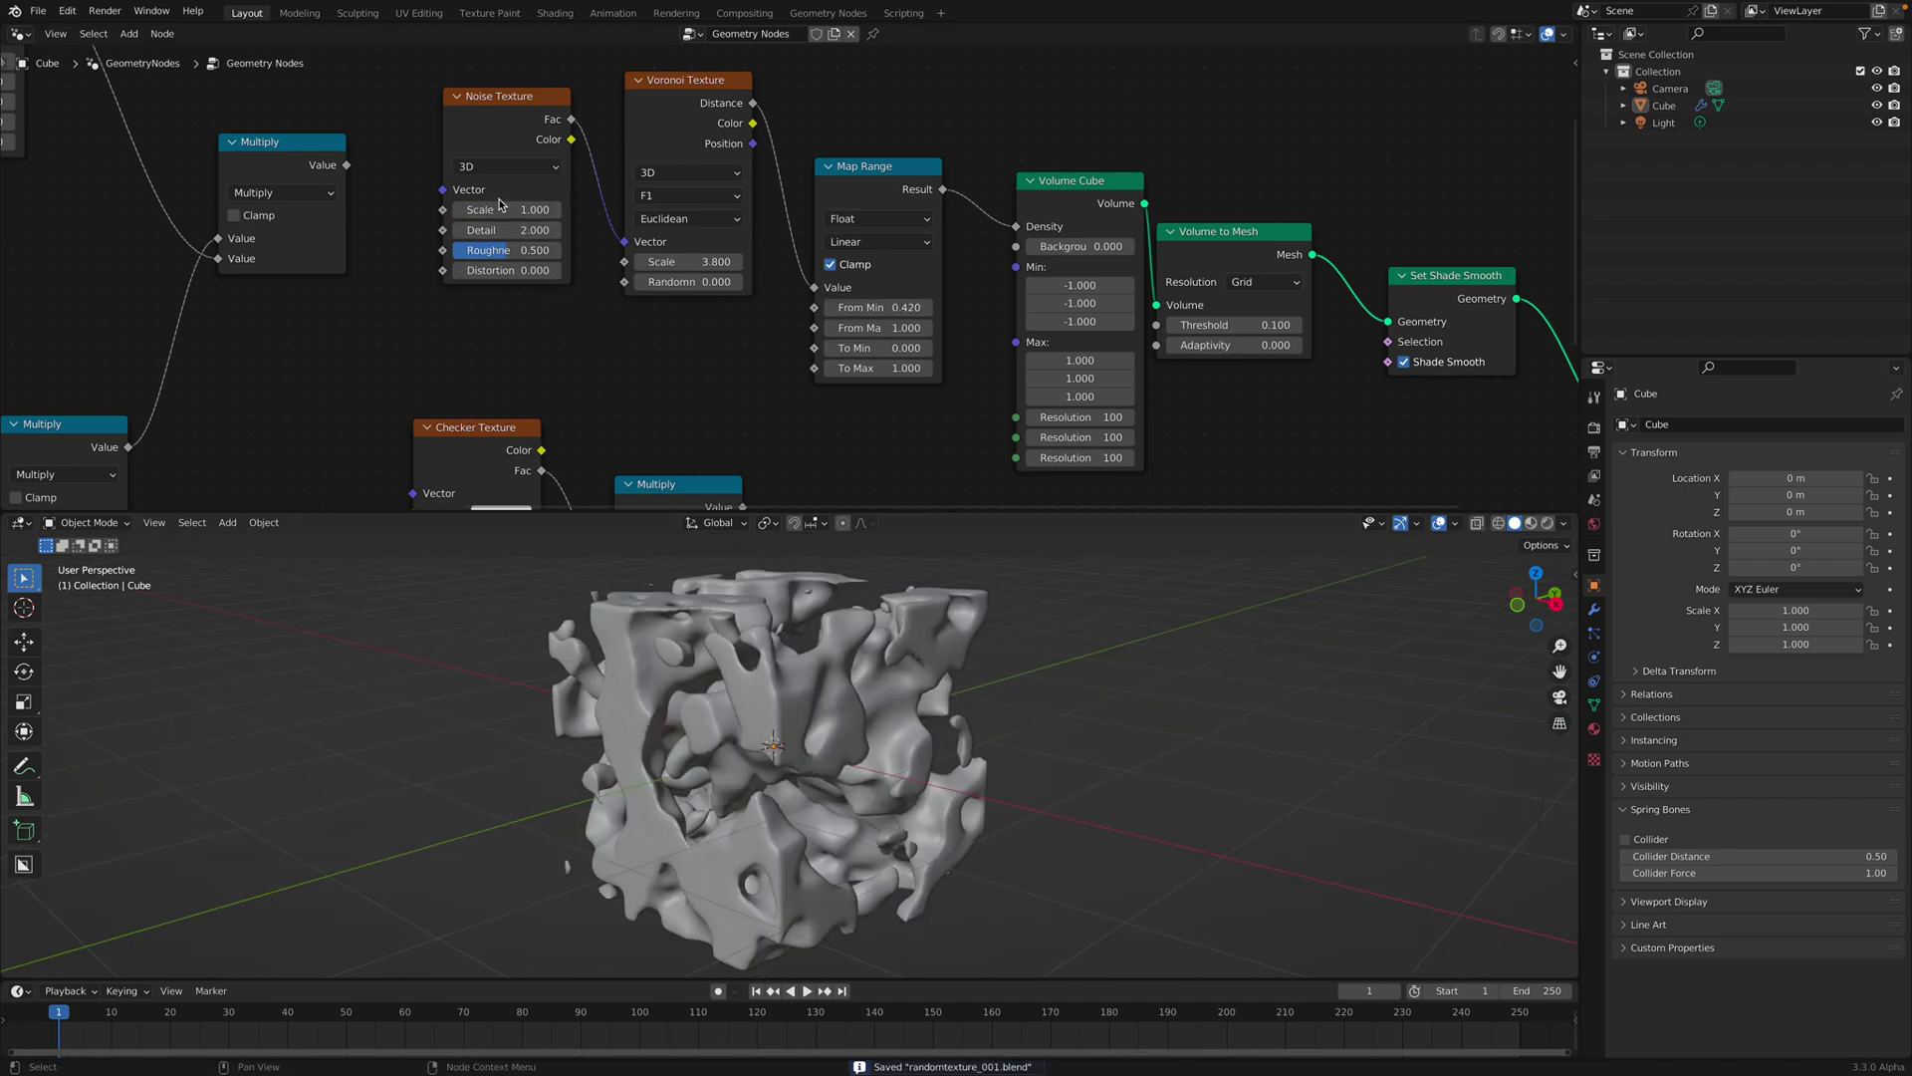
{"action": "left_click_drag", "start_coordinate": [501, 204], "coordinate": [642, 204]}
{"action": "middle_click_drag", "start_coordinate": [836, 638], "coordinate": [713, 638]}
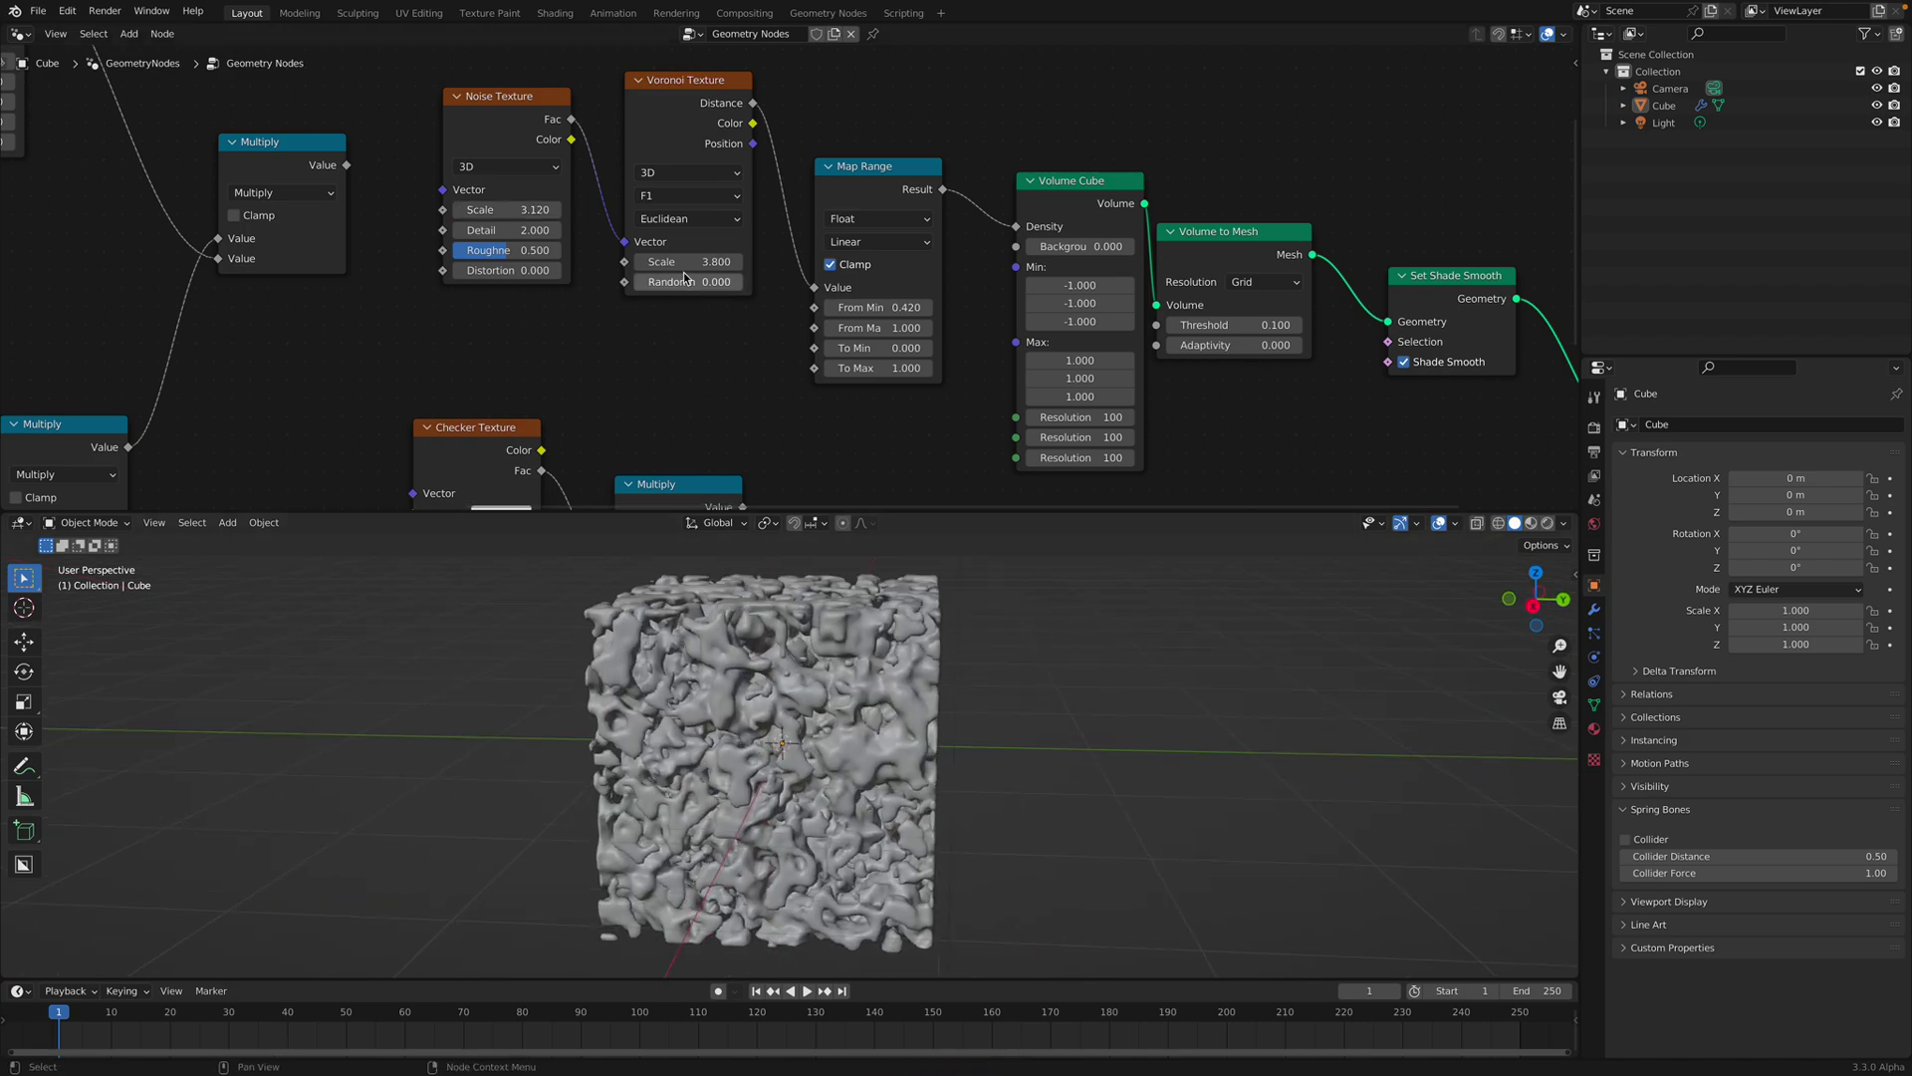
Set the Voronoi Texture's Scale to 5.860 and save the file.
{"action": "left_click_drag", "start_coordinate": [685, 262], "coordinate": [775, 262], "text": "shift"}
{"action": "middle_click_drag", "start_coordinate": [1041, 832], "coordinate": [1125, 826]}
{"action": "key", "text": "ctrl+s"}
{"action": "middle_click_drag", "start_coordinate": [911, 747], "coordinate": [868, 725]}
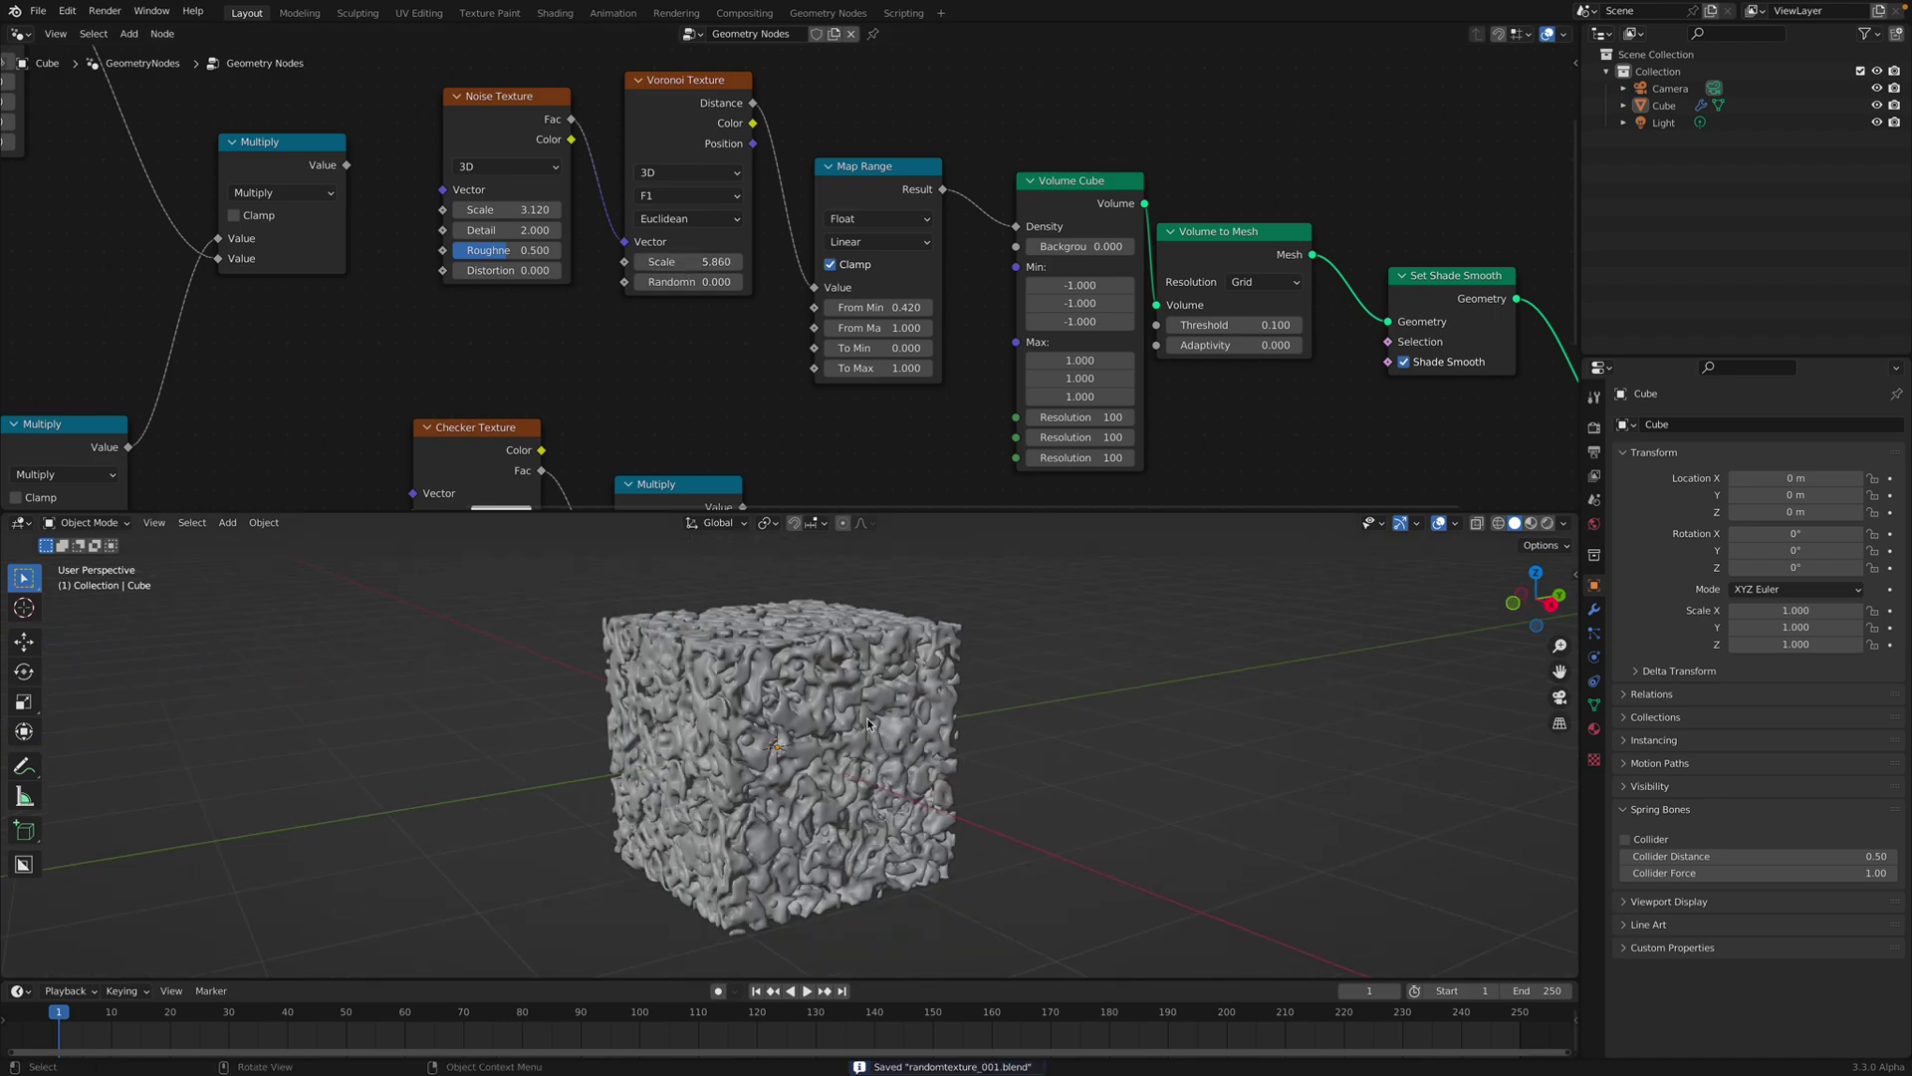
Move the Volume Cube, Volume to Mesh, Set Shade Smooth and Group Output nodes together, well away from the Map Range node.
{"action": "middle_click_drag", "start_coordinate": [1122, 263], "coordinate": [755, 224]}
{"action": "scroll", "coordinate": [753, 224], "scroll_direction": "down", "scroll_amount": 1}
{"action": "left_click_drag", "start_coordinate": [718, 162], "coordinate": [684, 144]}
{"action": "scroll", "coordinate": [782, 189], "scroll_direction": "down", "scroll_amount": 3}
{"action": "middle_click_drag", "start_coordinate": [918, 232], "coordinate": [852, 234]}
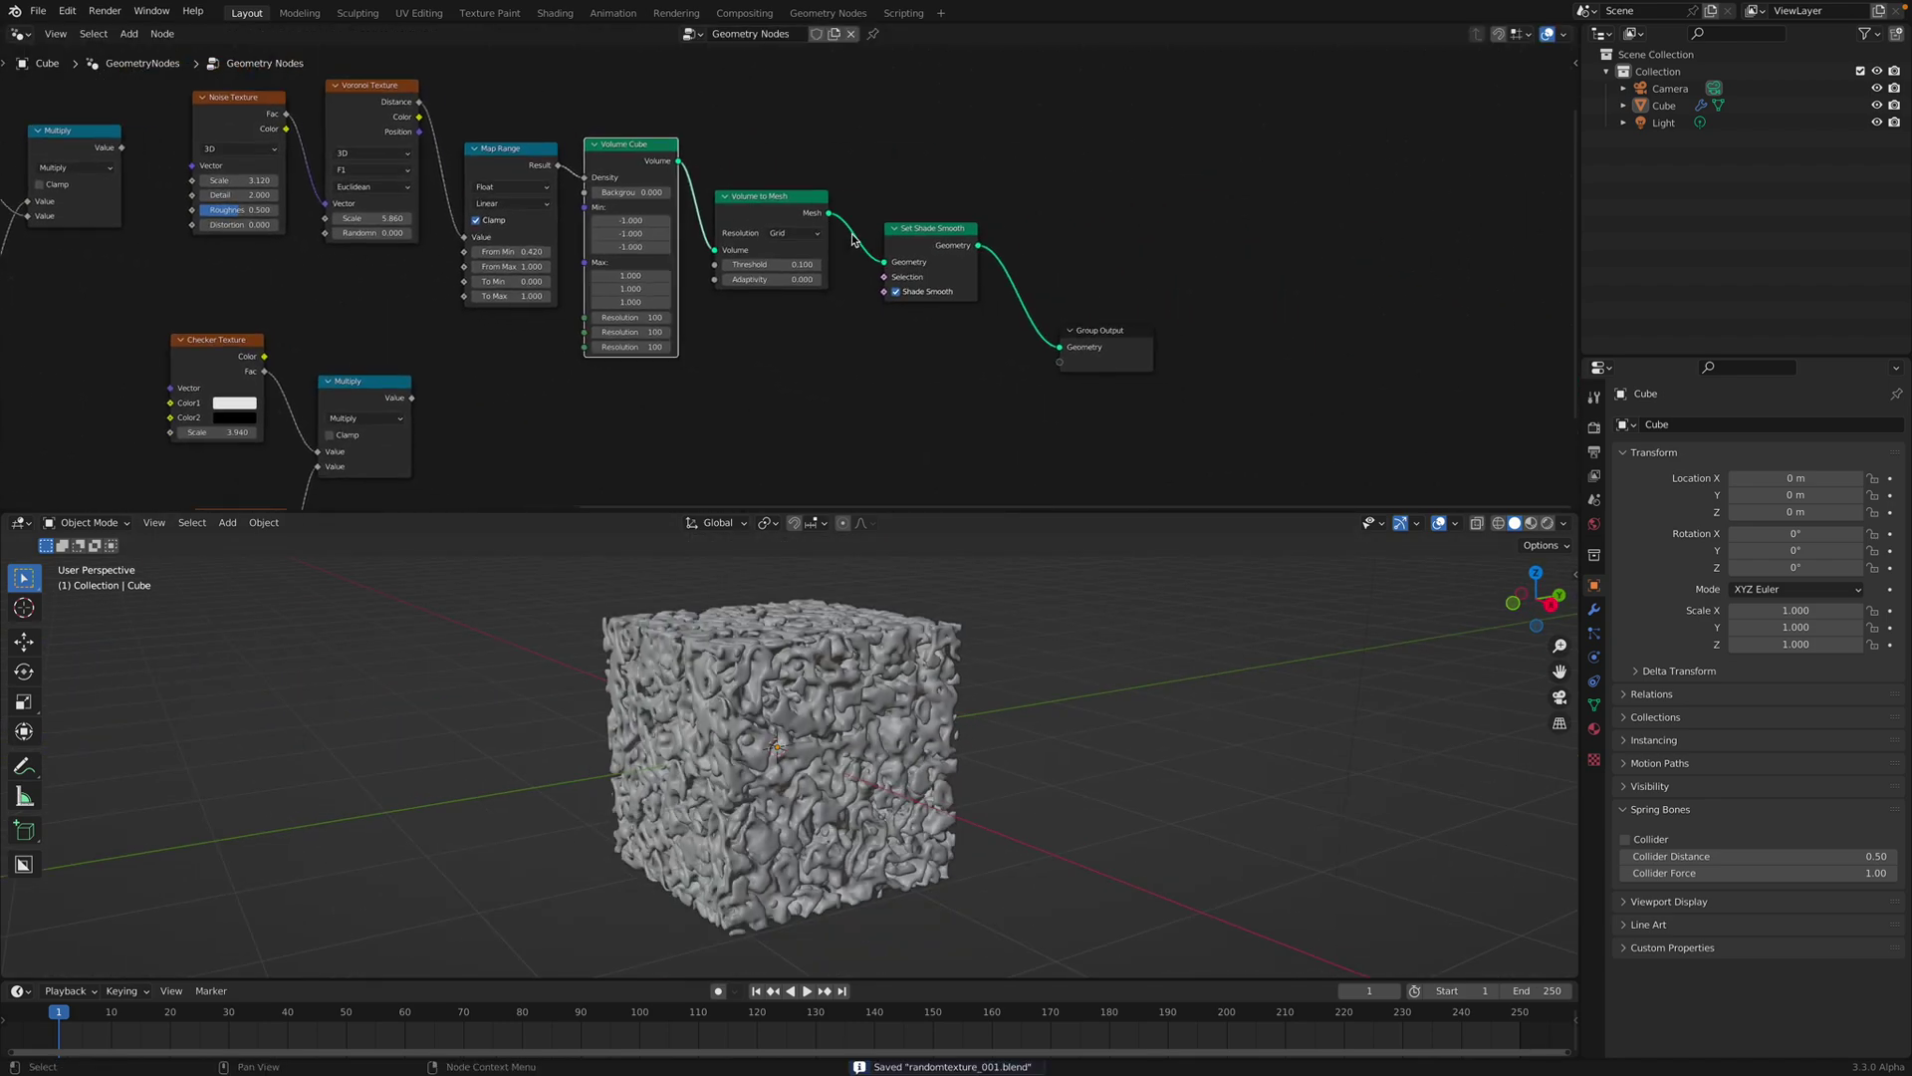
{"action": "left_click_drag", "start_coordinate": [636, 115], "coordinate": [1122, 368]}
{"action": "key", "text": "g"}
{"action": "left_click", "coordinate": [1329, 424]}
Move the checker branch's Multiply node further away from the Checker and Gradient Texture nodes.
{"action": "middle_click_drag", "start_coordinate": [938, 224], "coordinate": [1000, 157]}
{"action": "left_click_drag", "start_coordinate": [480, 301], "coordinate": [367, 434]}
{"action": "middle_click_drag", "start_coordinate": [337, 408], "coordinate": [447, 315]}
{"action": "scroll", "coordinate": [447, 315], "scroll_direction": "down", "scroll_amount": 1}
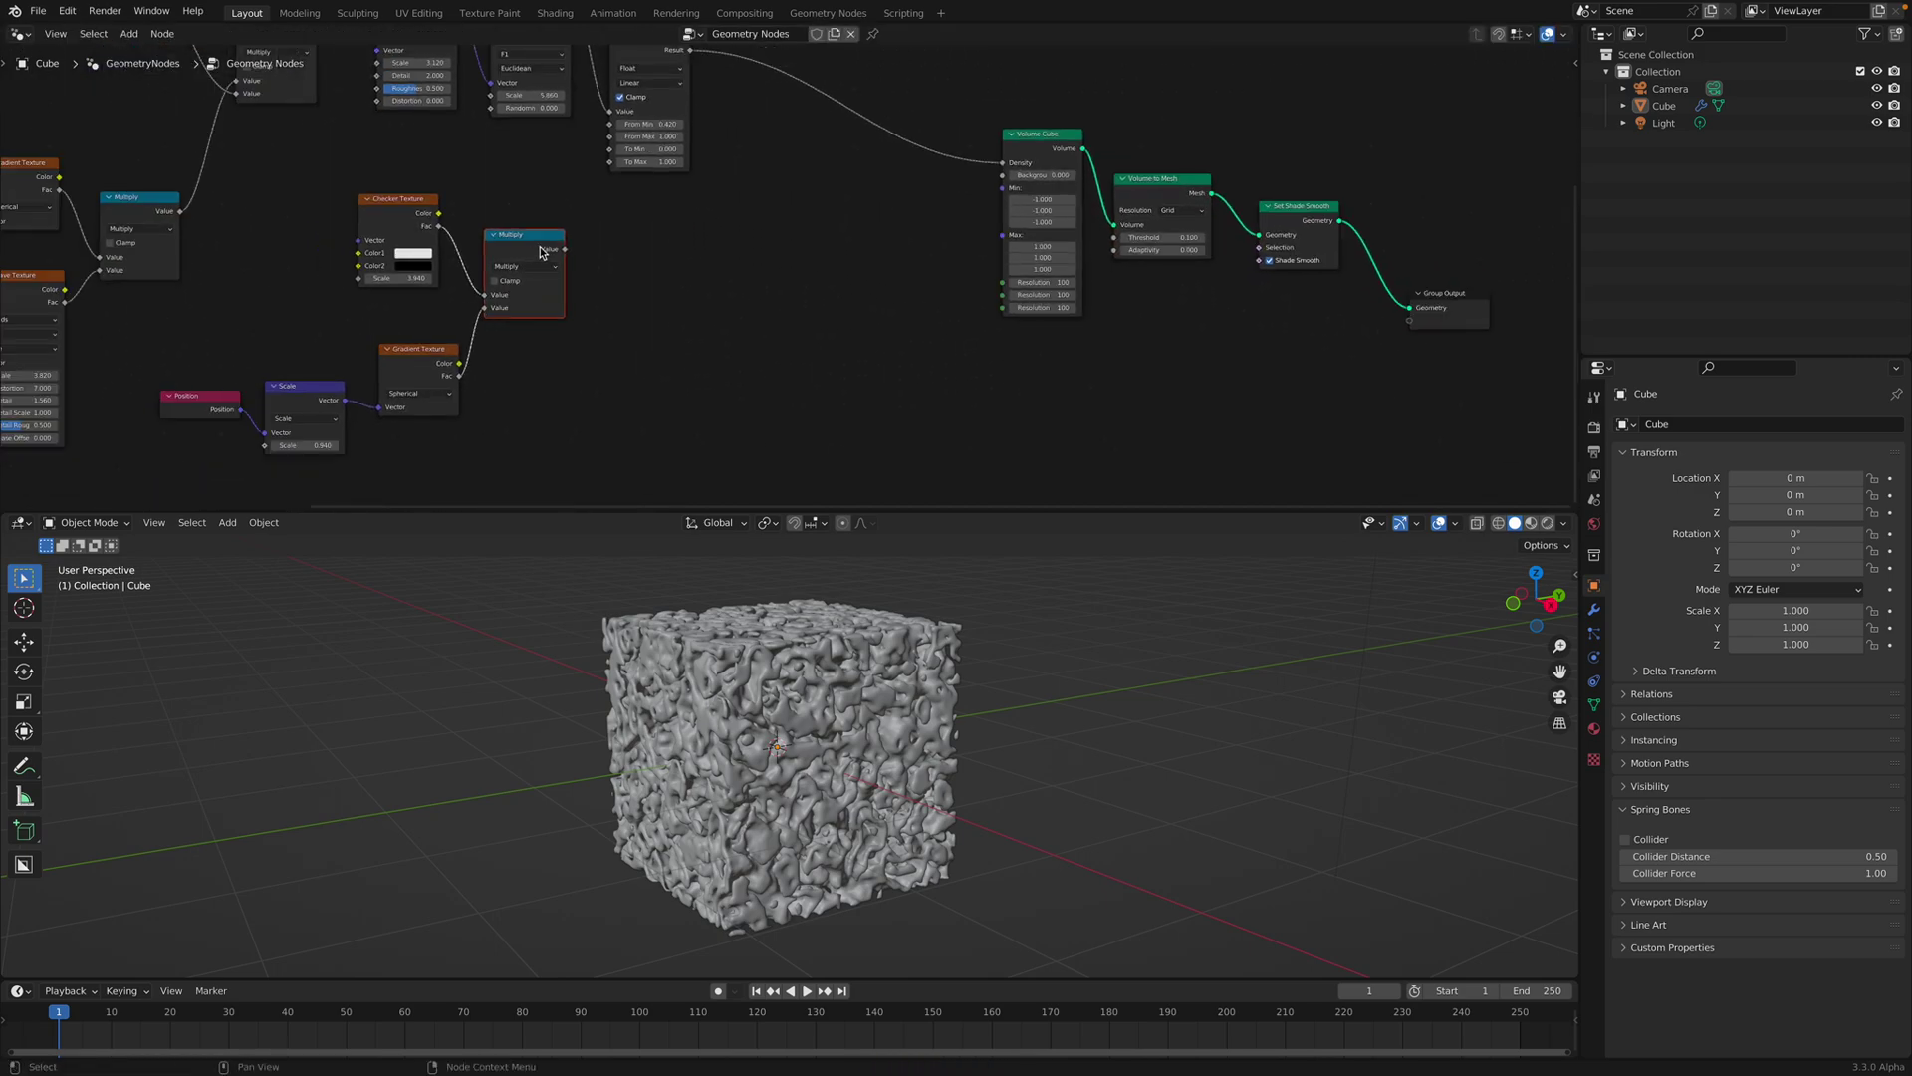
{"action": "left_click_drag", "start_coordinate": [543, 252], "coordinate": [587, 280]}
Insert an Add math node between the Map Range and Volume Cube, and connect the checker branch's Multiply to its second Value.
{"action": "middle_click_drag", "start_coordinate": [434, 225], "coordinate": [506, 223]}
{"action": "middle_click_drag", "start_coordinate": [841, 267], "coordinate": [832, 290]}
{"action": "key", "text": "shift+a"}
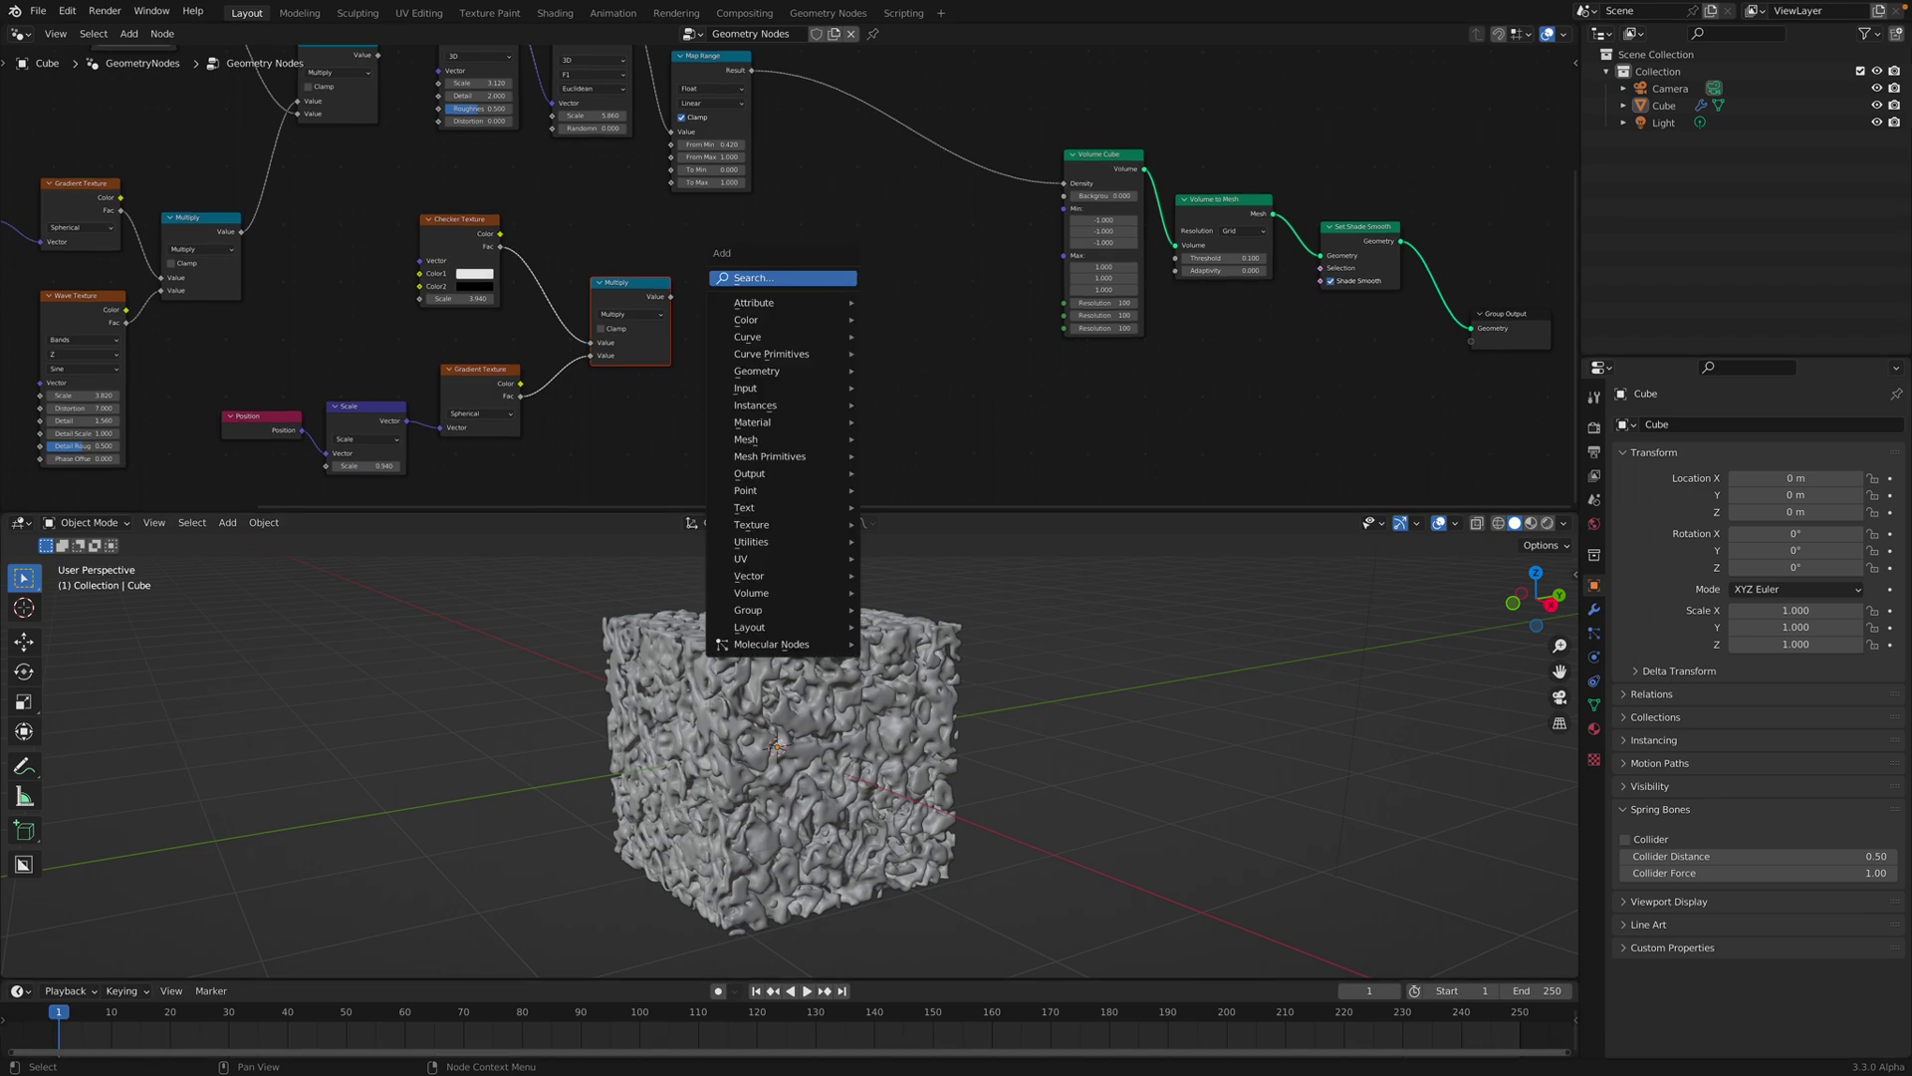
{"action": "type", "text": "add"}
{"action": "key", "text": "Return"}
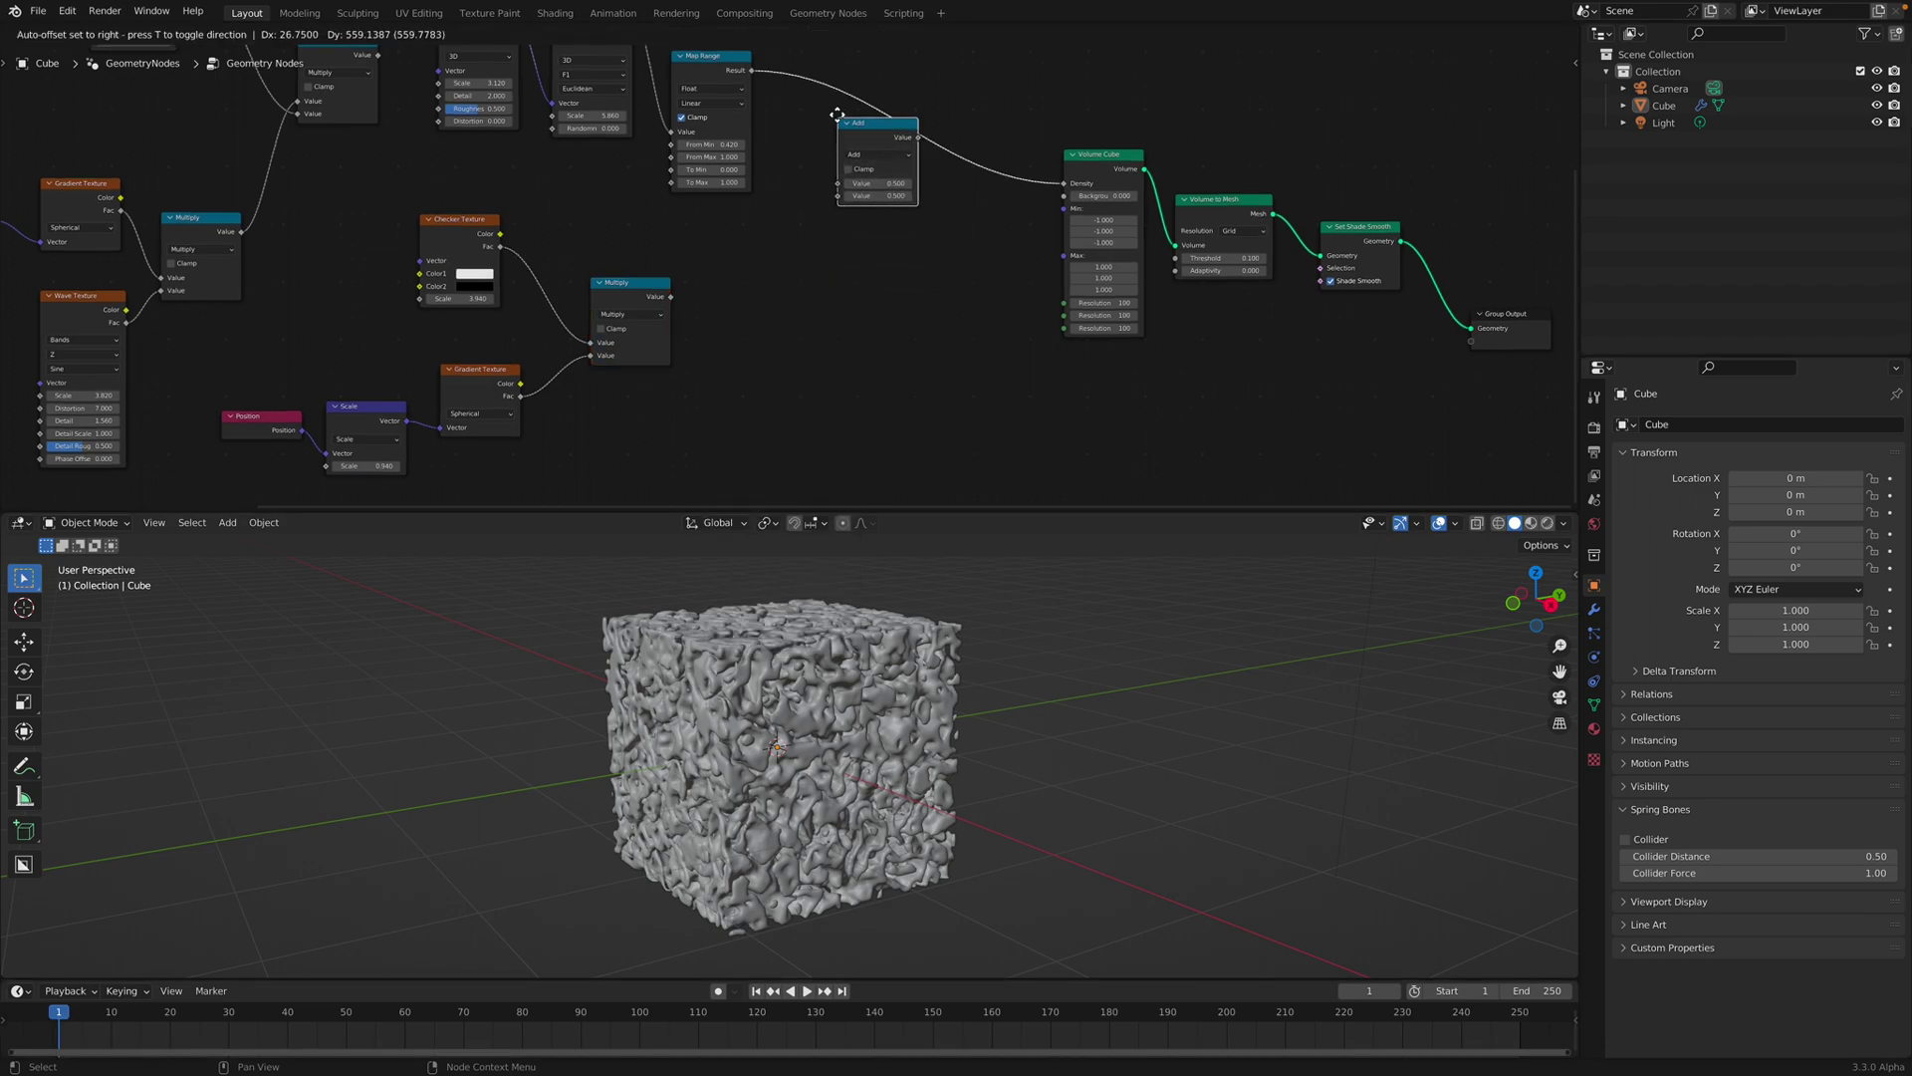
{"action": "left_click", "coordinate": [834, 156]}
{"action": "scroll", "coordinate": [791, 279], "scroll_direction": "up", "scroll_amount": 1}
{"action": "left_click_drag", "start_coordinate": [652, 302], "coordinate": [843, 227]}
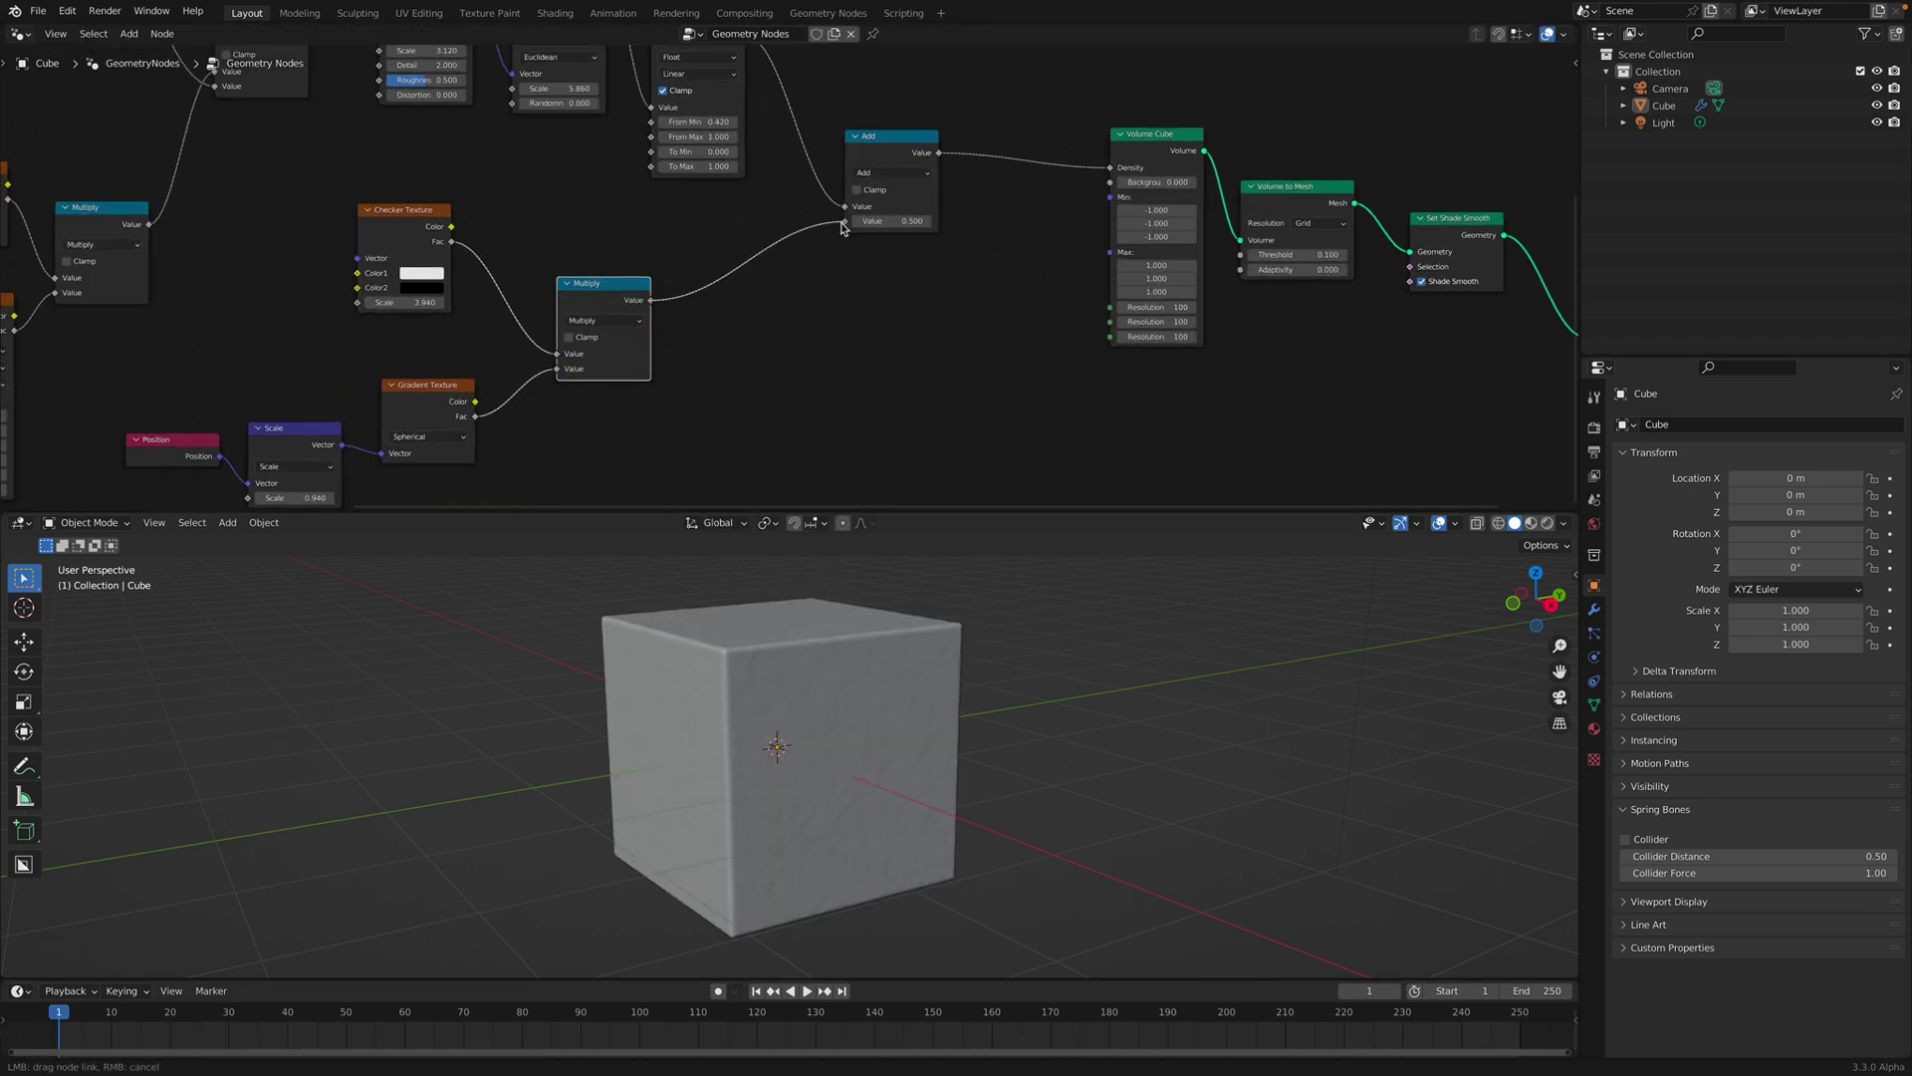
Move the checker branch's Multiply and Checker Texture nodes closer to the Add node.
{"action": "left_click_drag", "start_coordinate": [622, 285], "coordinate": [719, 261]}
{"action": "left_click_drag", "start_coordinate": [422, 224], "coordinate": [538, 223]}
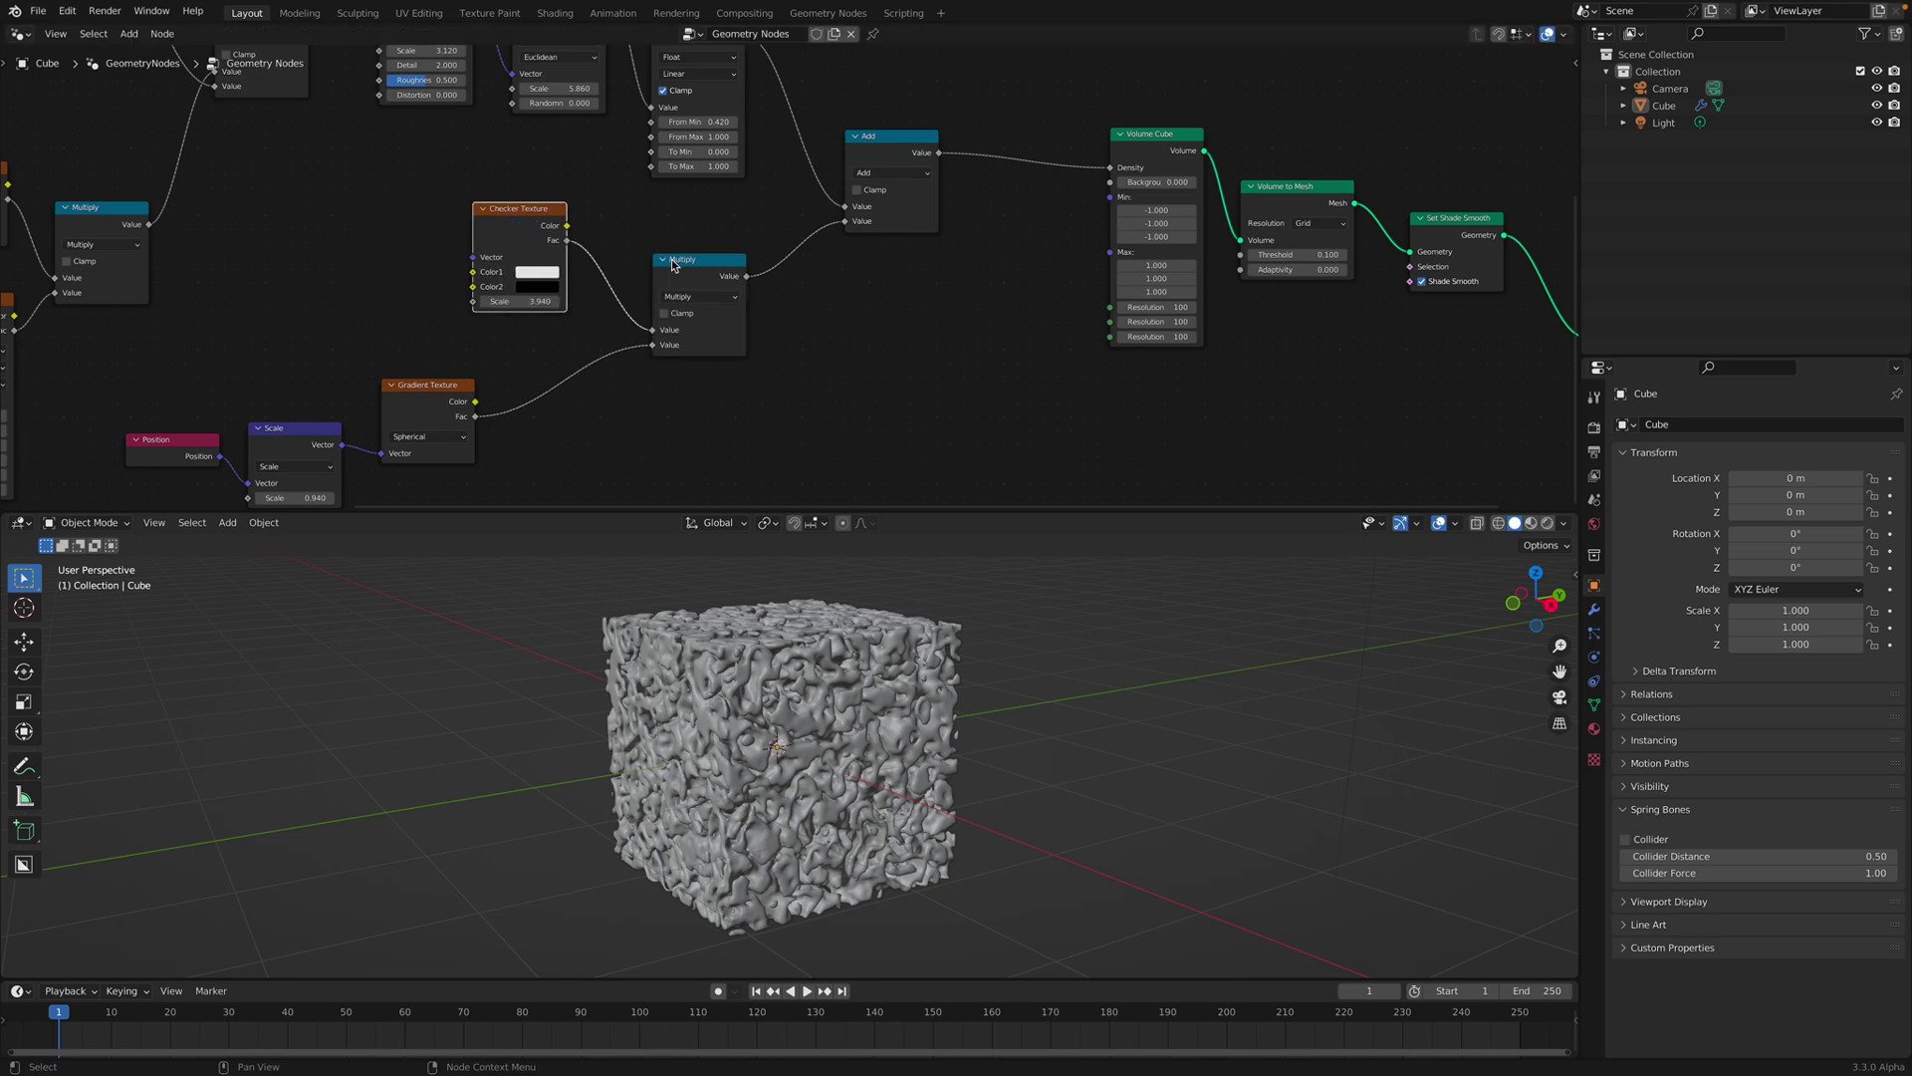
{"action": "left_click", "coordinate": [667, 260]}
{"action": "key", "text": "h"}
Change the Add node's operation to Multiply.
{"action": "left_click", "coordinate": [884, 178]}
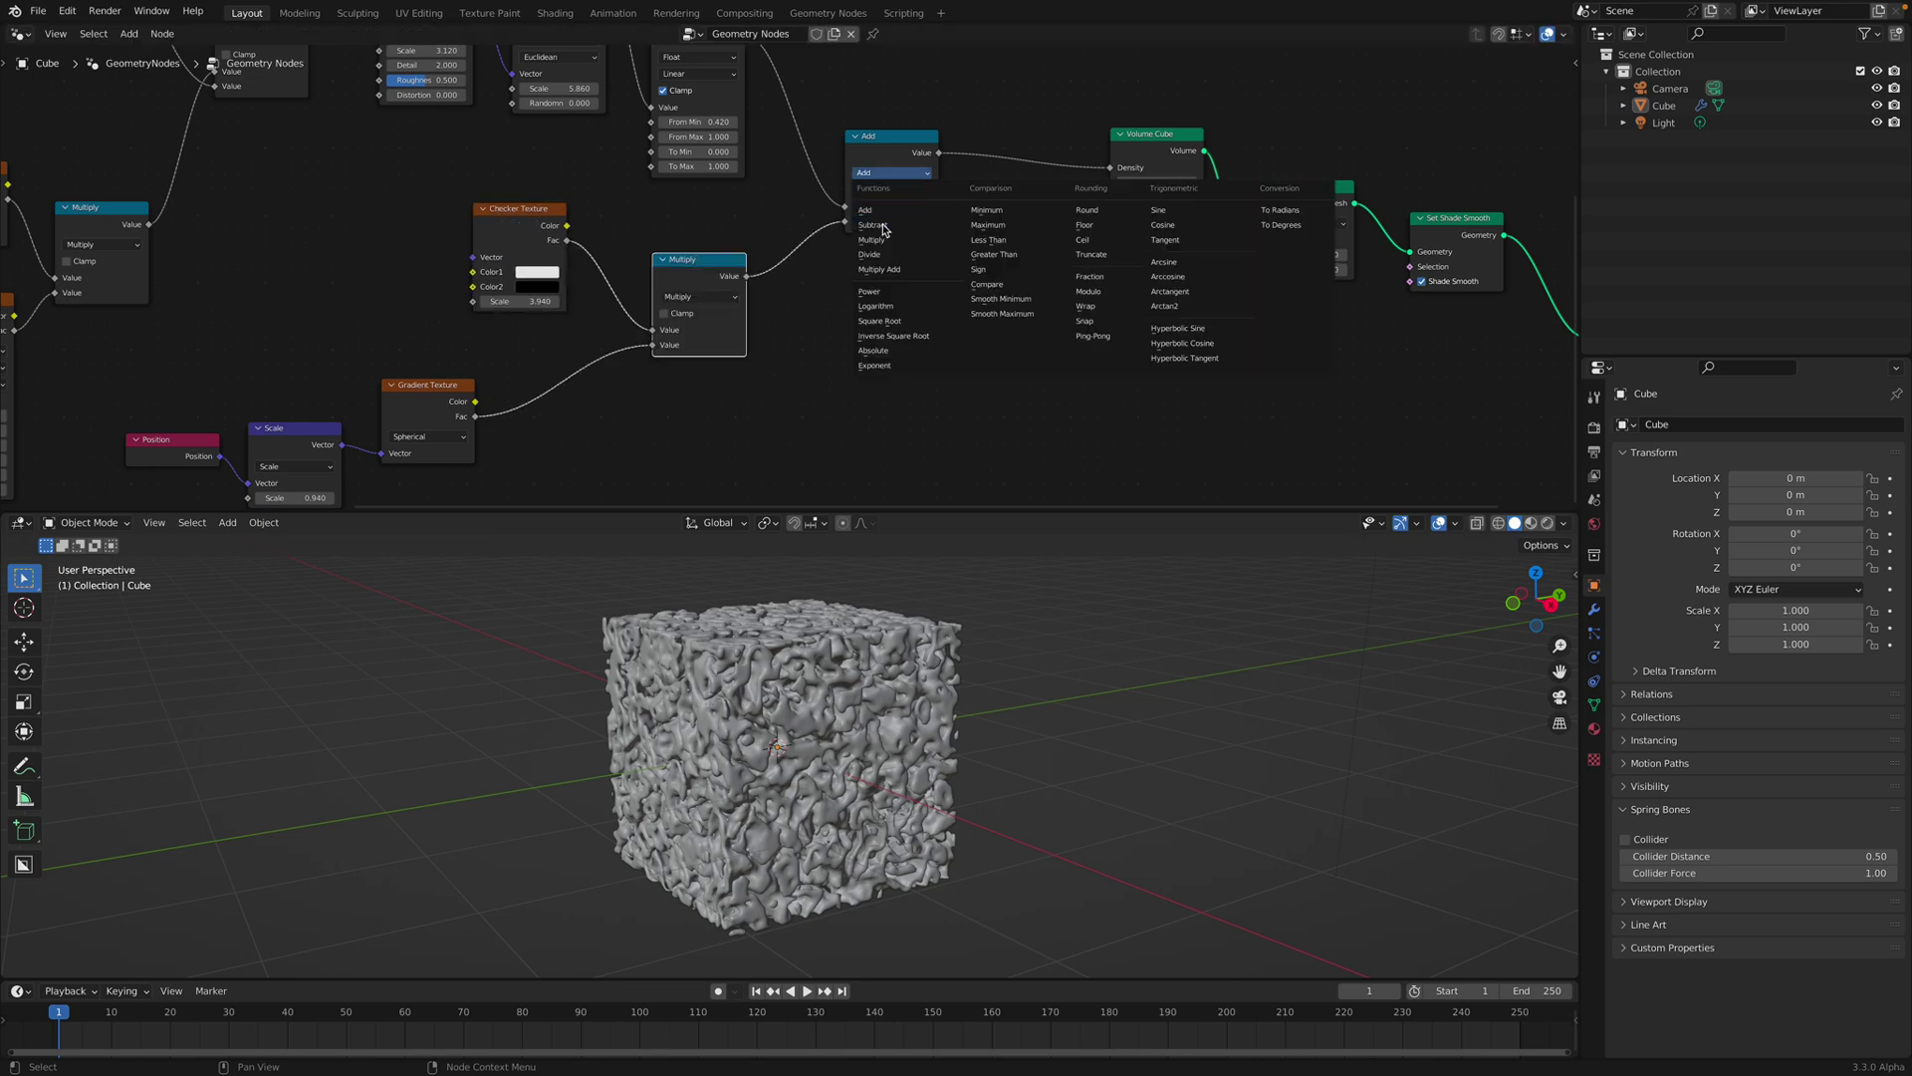
{"action": "left_click", "coordinate": [887, 224]}
{"action": "scroll", "coordinate": [982, 677], "scroll_direction": "up", "scroll_amount": 5}
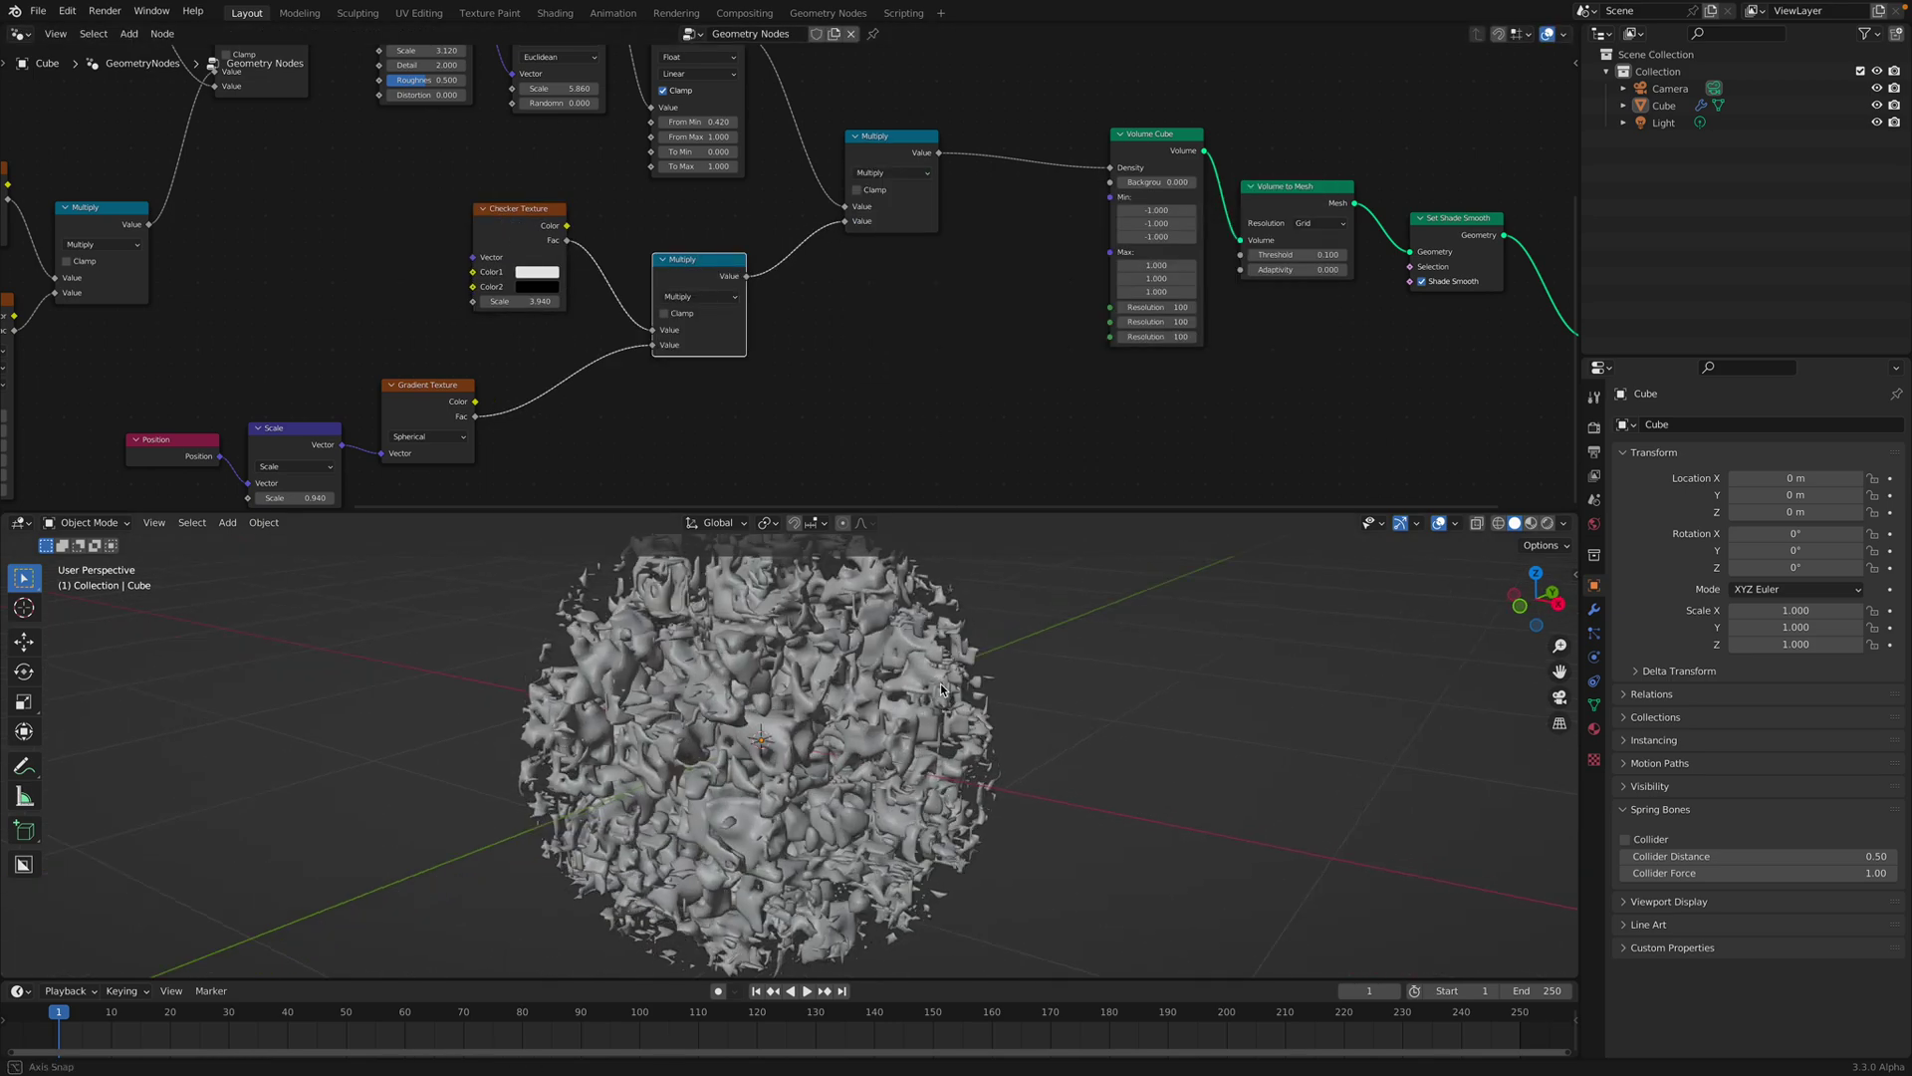
Save the file and try a higher scale factor on the checker branch's Scale node.
{"action": "key", "text": "ctrl+s"}
{"action": "middle_click_drag", "start_coordinate": [419, 456], "coordinate": [580, 397]}
{"action": "left_click_drag", "start_coordinate": [473, 438], "coordinate": [638, 438], "text": "shift"}
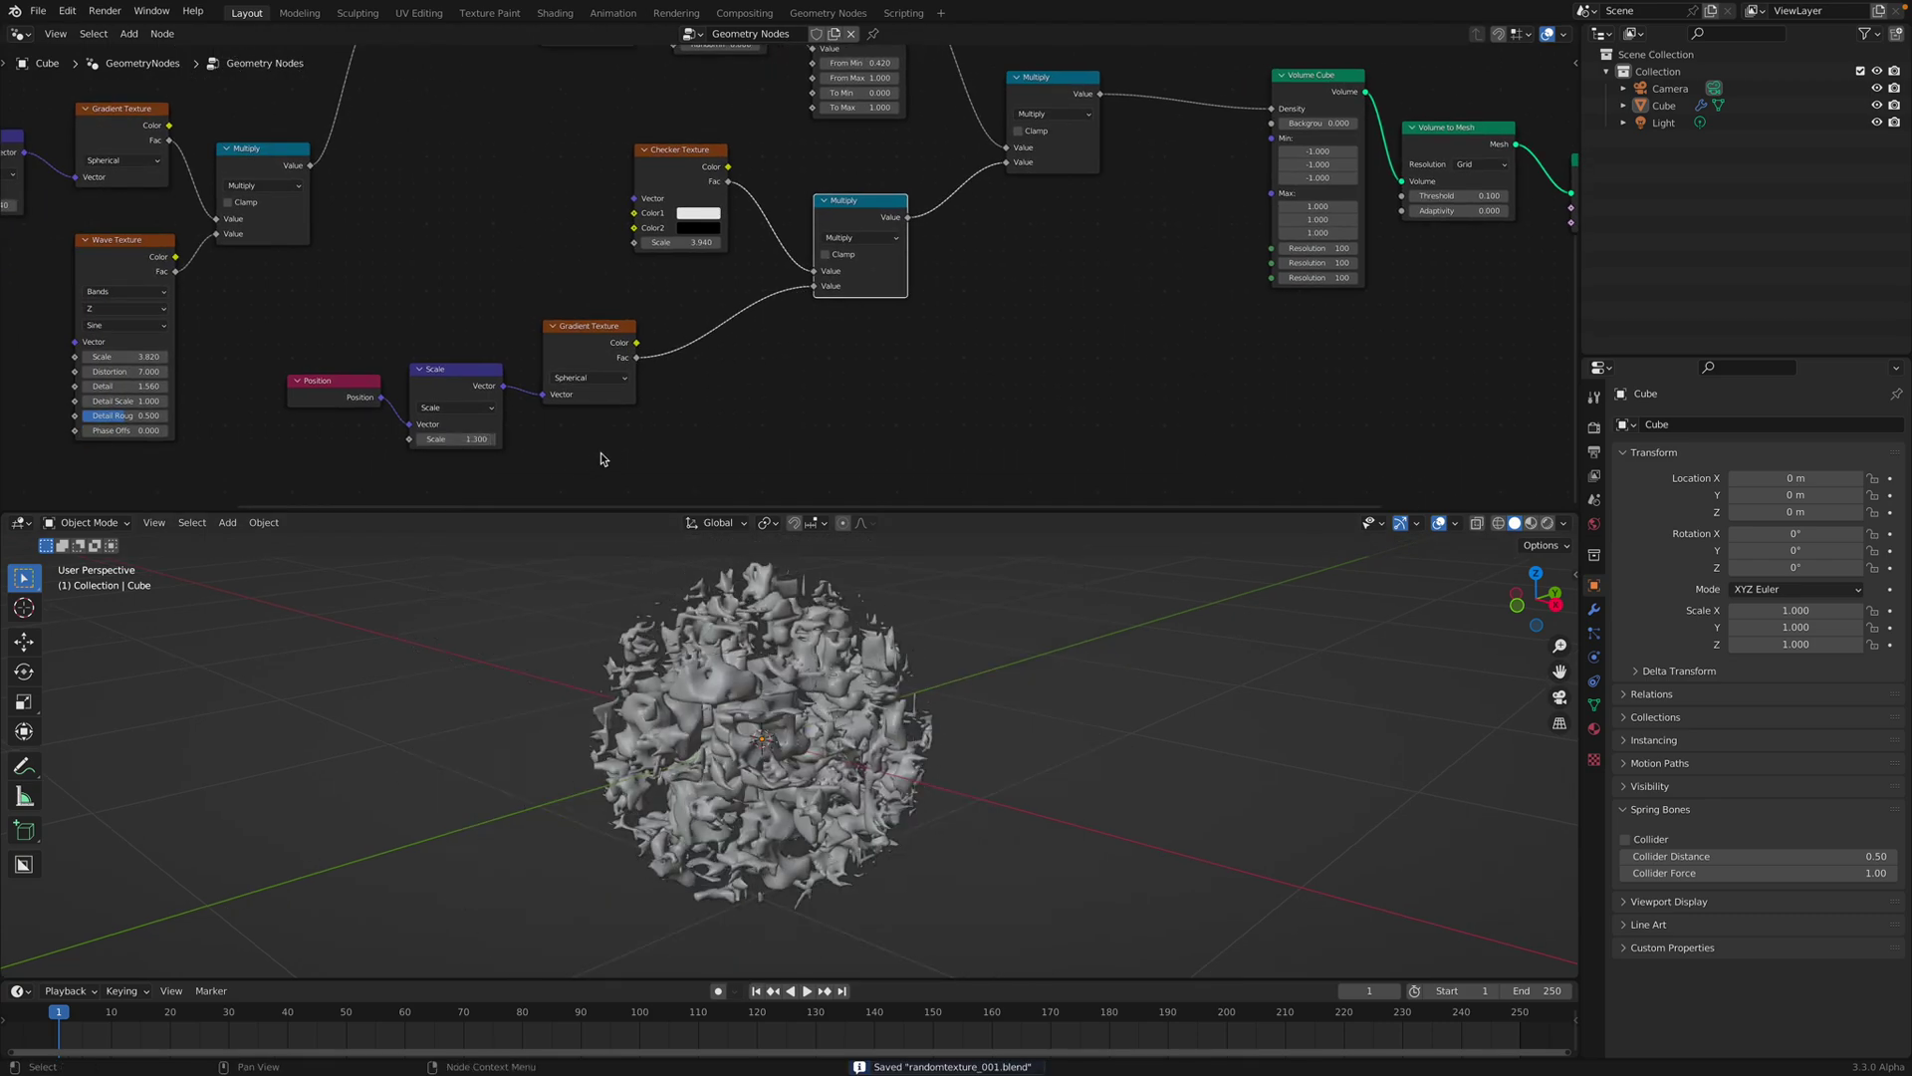
{"action": "key", "text": "ctrl+z"}
Move the checker branch's Gradient Texture and Scale nodes closer to its Multiply node.
{"action": "middle_click_drag", "start_coordinate": [651, 317], "coordinate": [659, 346]}
{"action": "left_click_drag", "start_coordinate": [611, 361], "coordinate": [697, 341]}
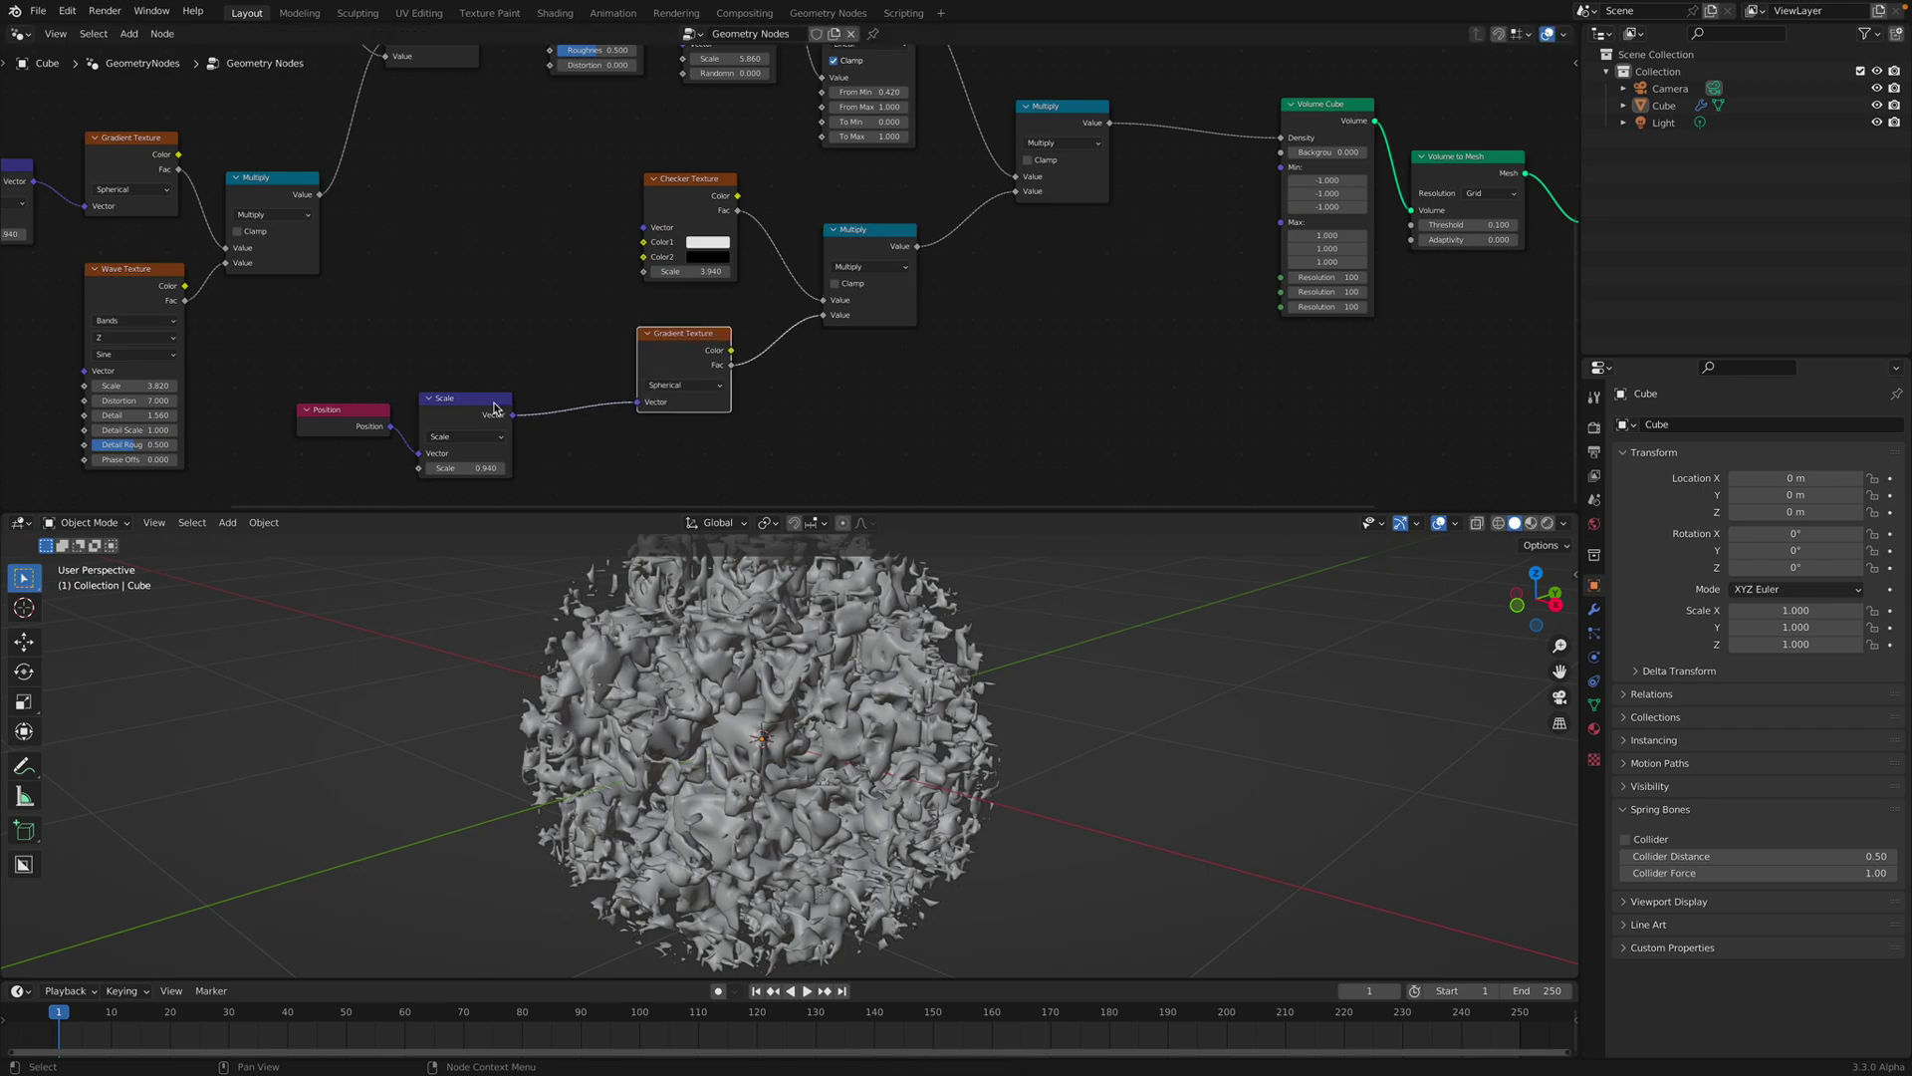
{"action": "left_click_drag", "start_coordinate": [498, 410], "coordinate": [573, 397]}
Replace the Checker Texture with a duplicate of the Wave Texture, connecting its Fac to the Multiply node's first Value.
{"action": "left_click_drag", "start_coordinate": [681, 199], "coordinate": [682, 204]}
{"action": "scroll", "coordinate": [681, 203], "scroll_direction": "down", "scroll_amount": 1}
{"action": "middle_click_drag", "start_coordinate": [681, 203], "coordinate": [801, 232]}
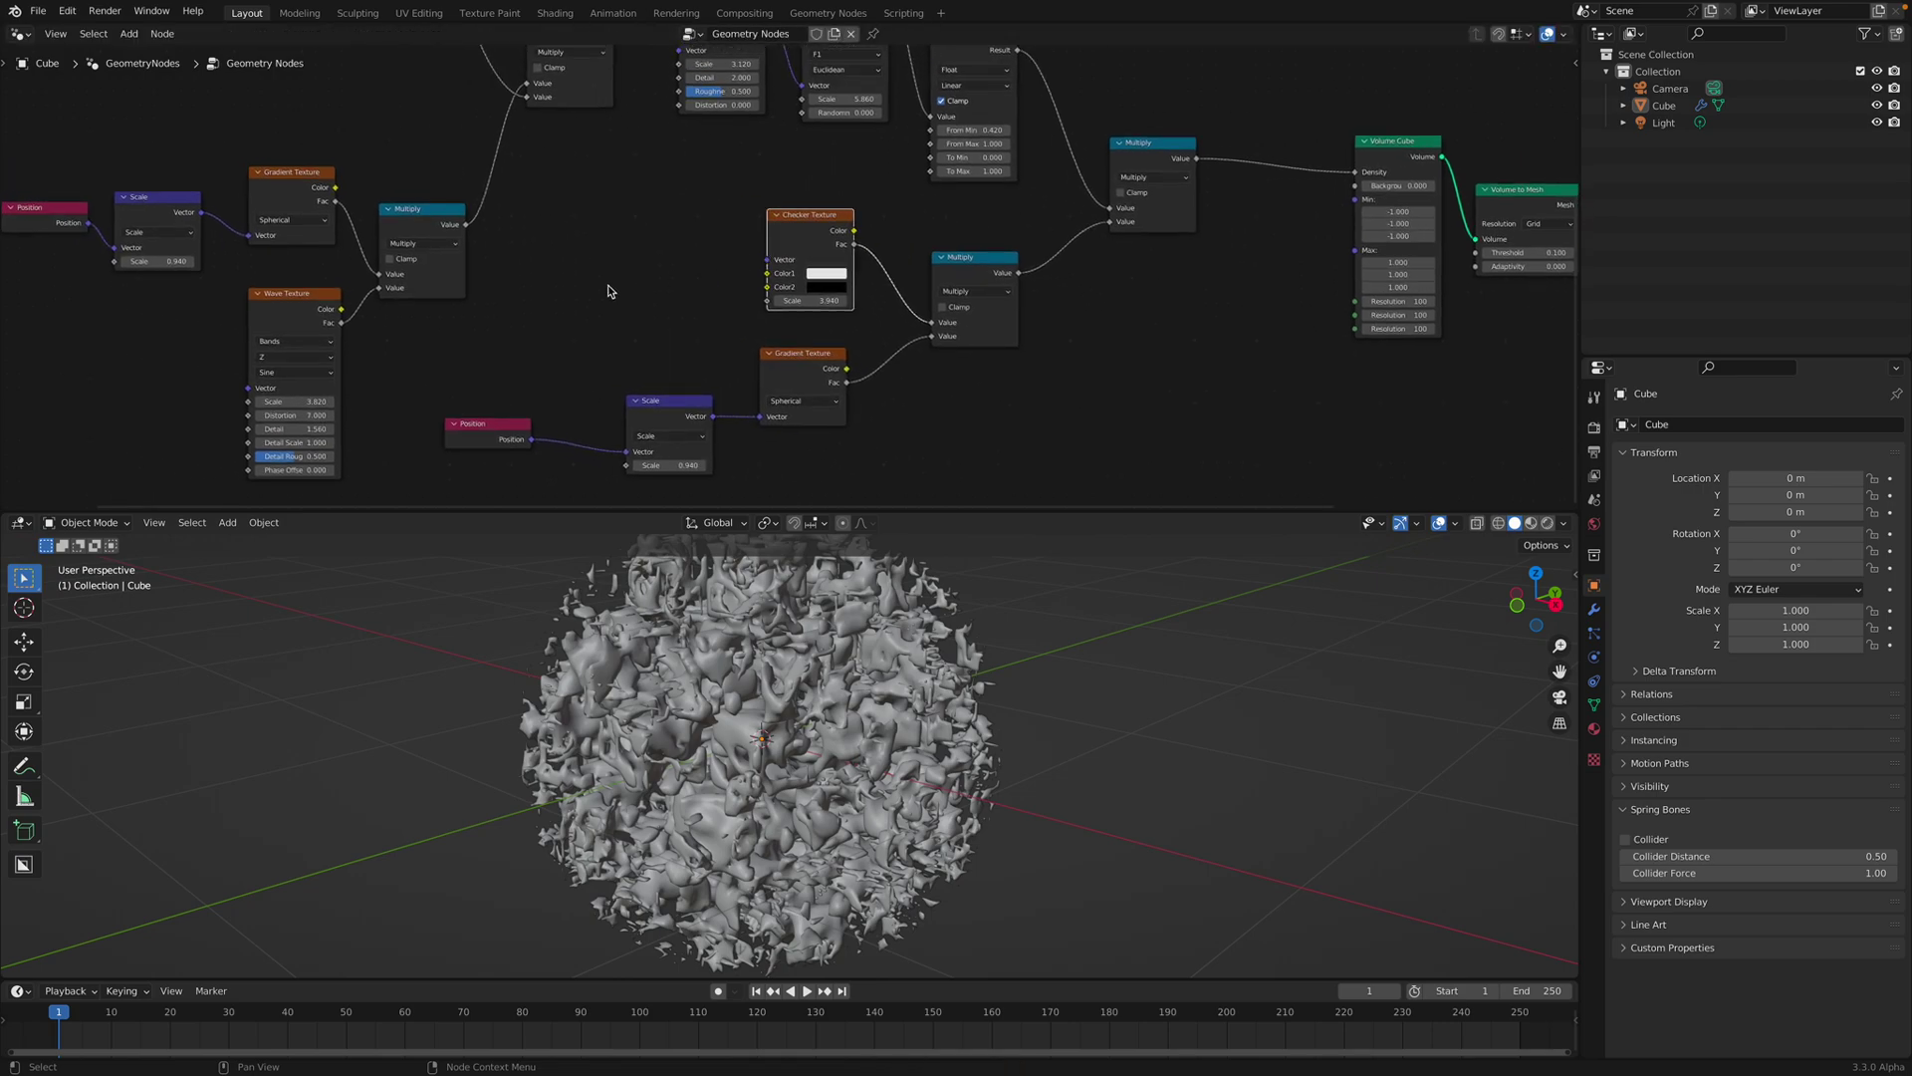
{"action": "key", "text": "x"}
{"action": "left_click", "coordinate": [317, 307]}
{"action": "key", "text": "shift+d"}
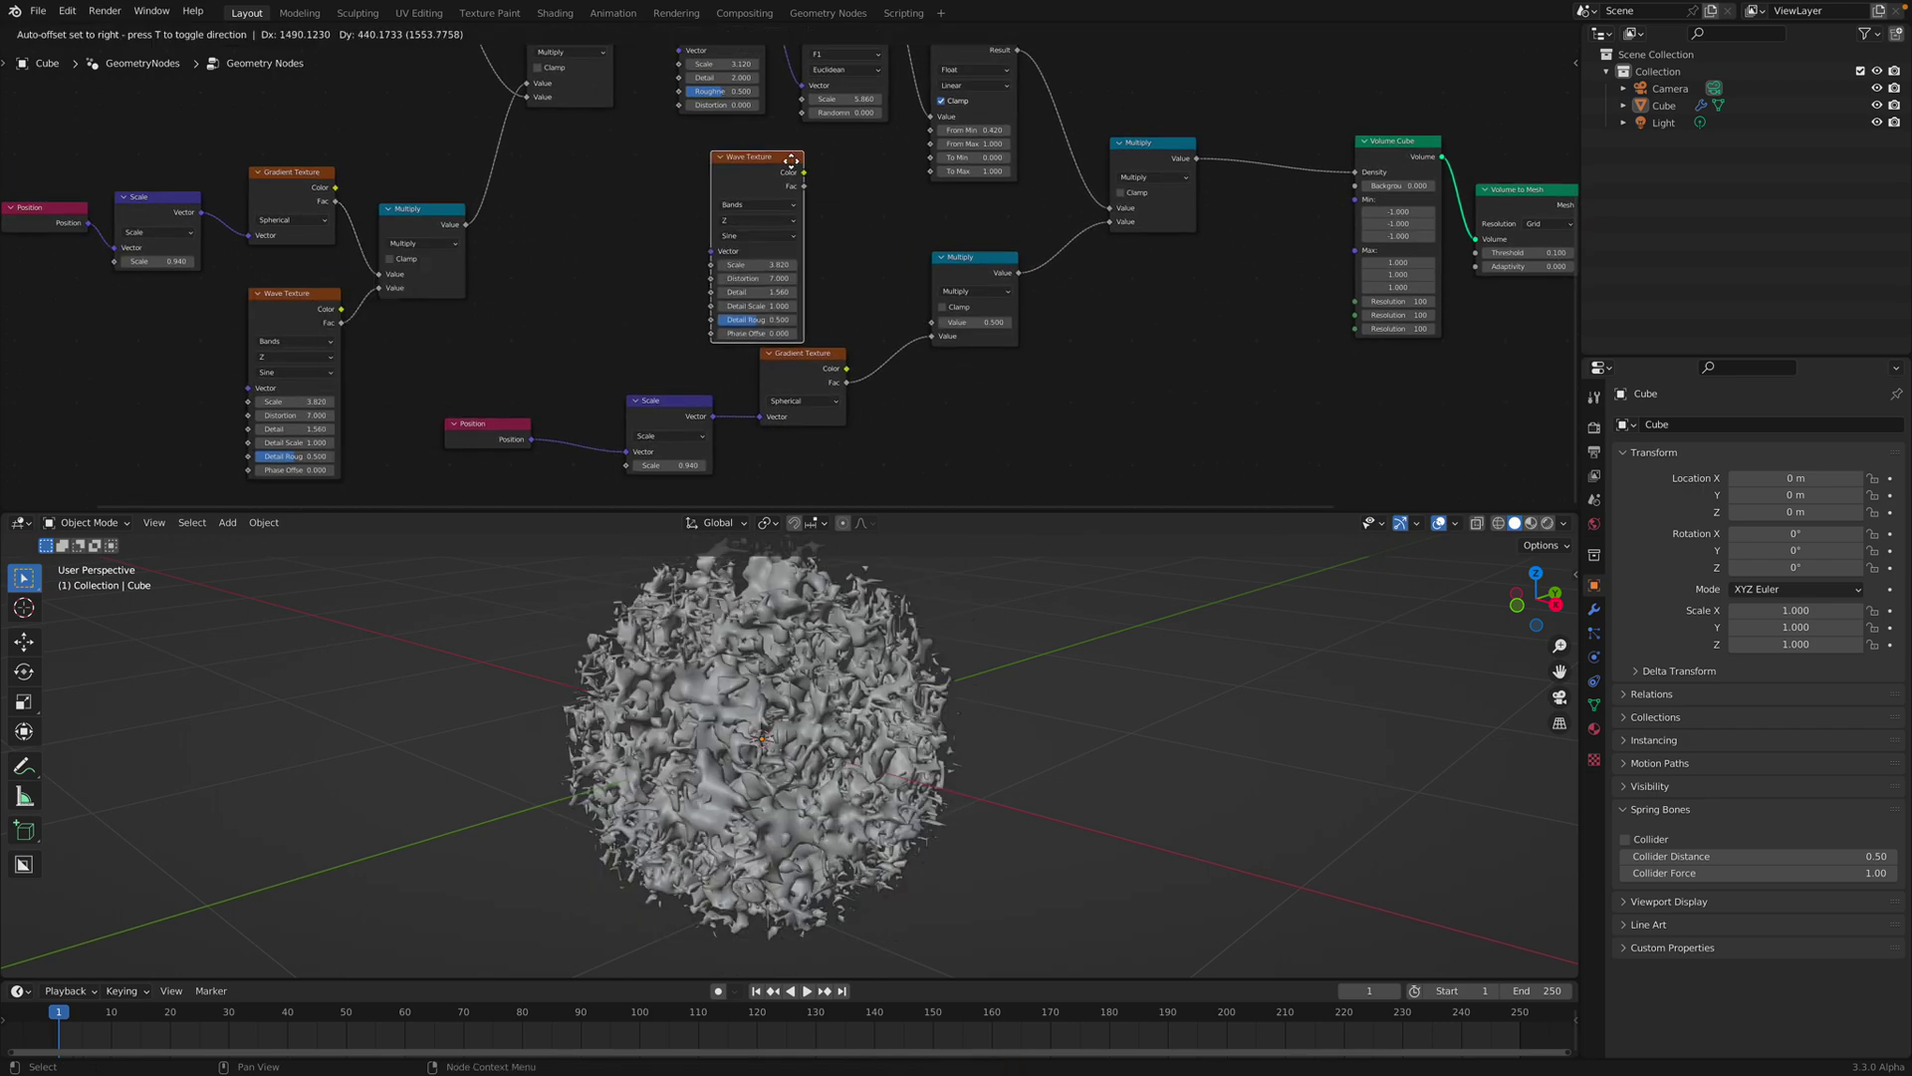
{"action": "left_click", "coordinate": [782, 172]}
{"action": "left_click_drag", "start_coordinate": [806, 186], "coordinate": [931, 322]}
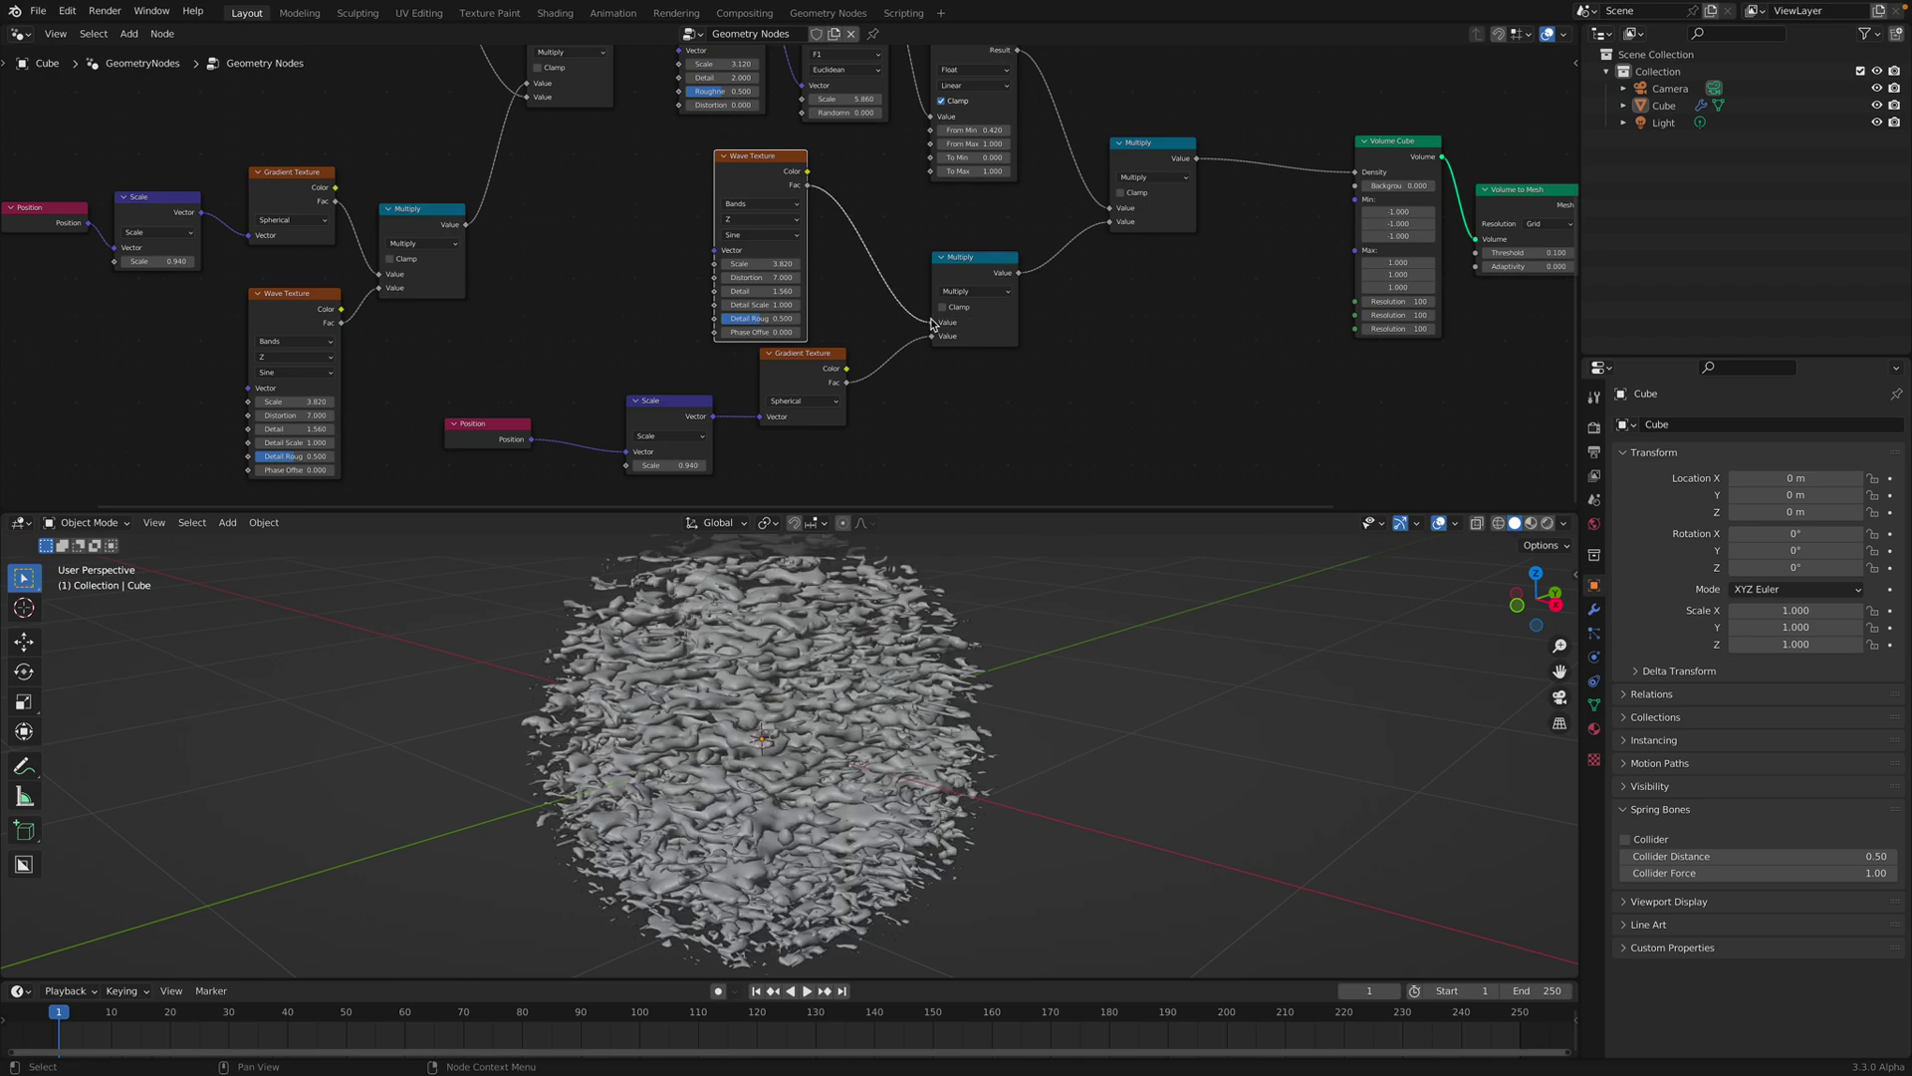
Lower the Scale of the duplicated Wave Texture and save the file.
{"action": "middle_click_drag", "start_coordinate": [876, 697], "coordinate": [971, 715]}
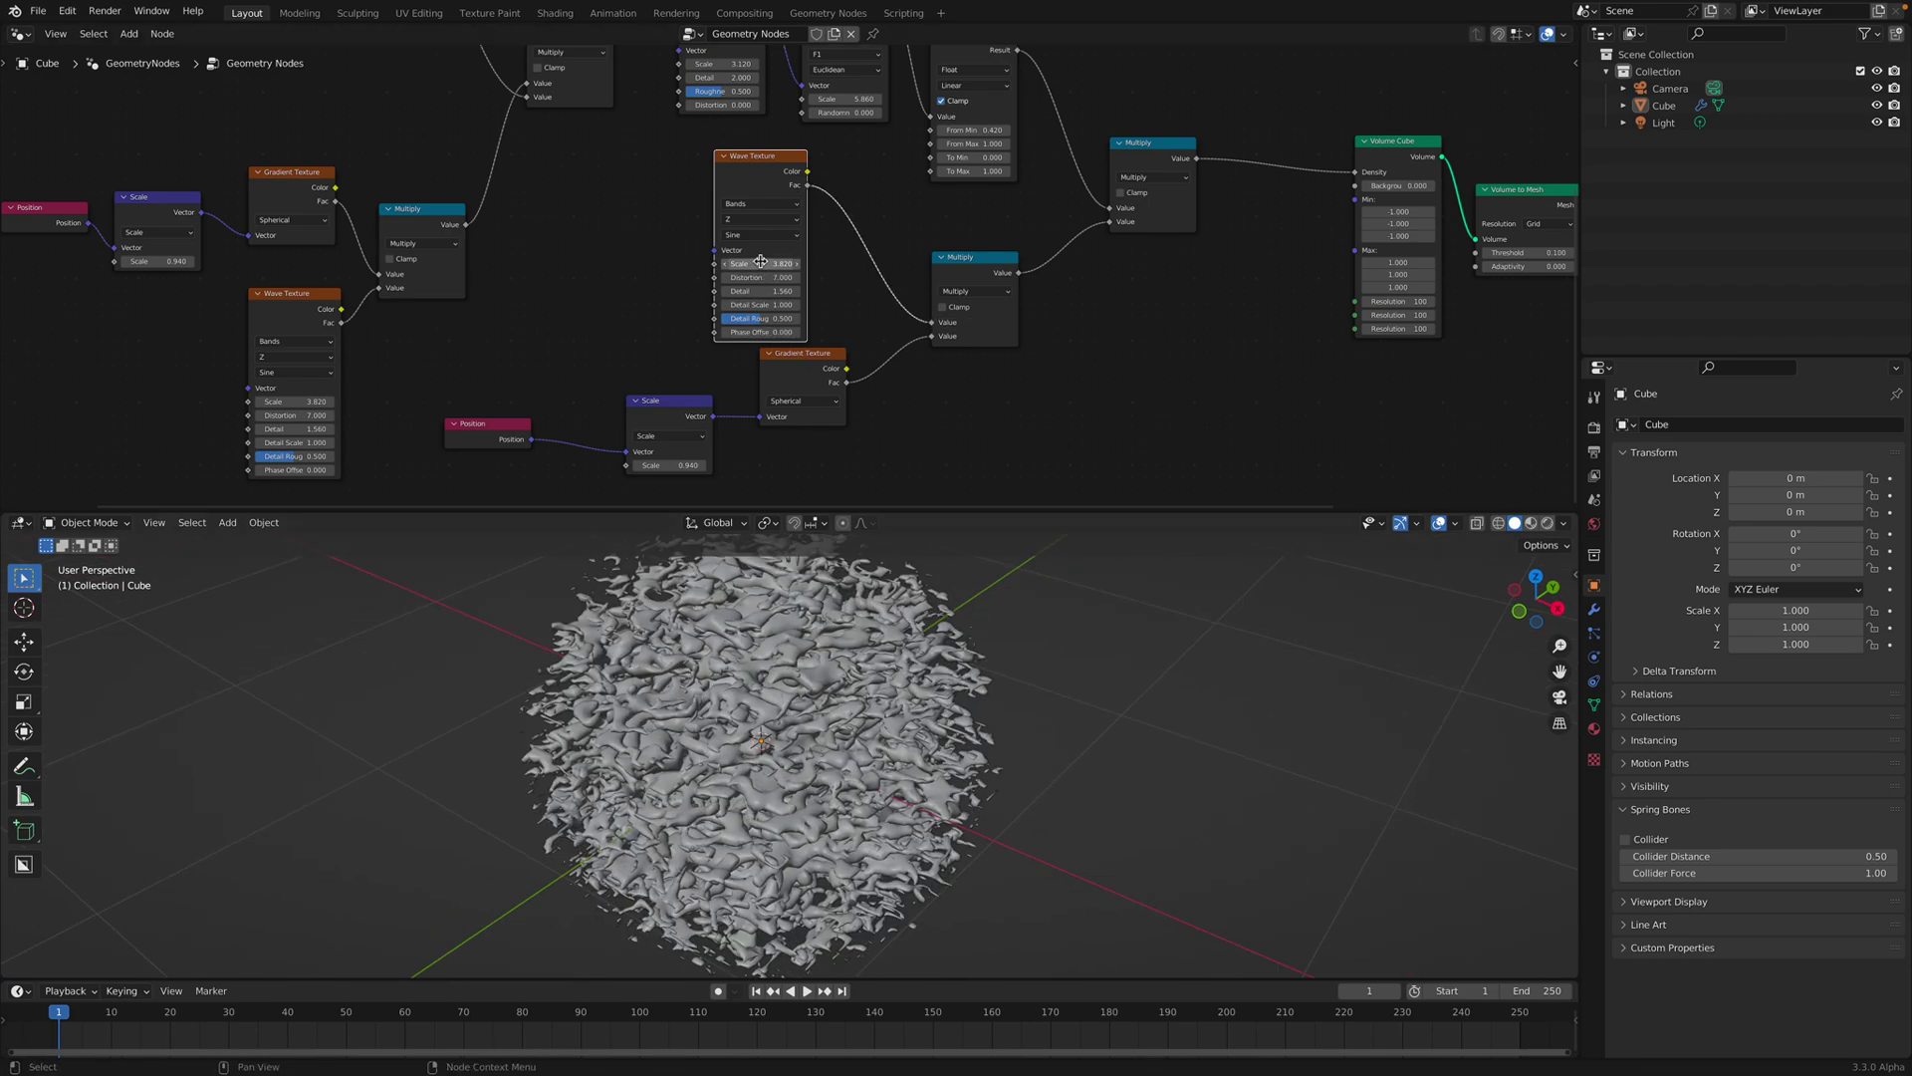
{"action": "left_click_drag", "start_coordinate": [761, 261], "coordinate": [766, 264]}
{"action": "mouse_move", "coordinate": [861, 659]}
{"action": "middle_mouse_down"}
{"action": "mouse_move", "coordinate": [946, 635]}
{"action": "mouse_move", "coordinate": [858, 658]}
{"action": "middle_mouse_up"}
{"action": "key", "text": "ctrl+s"}
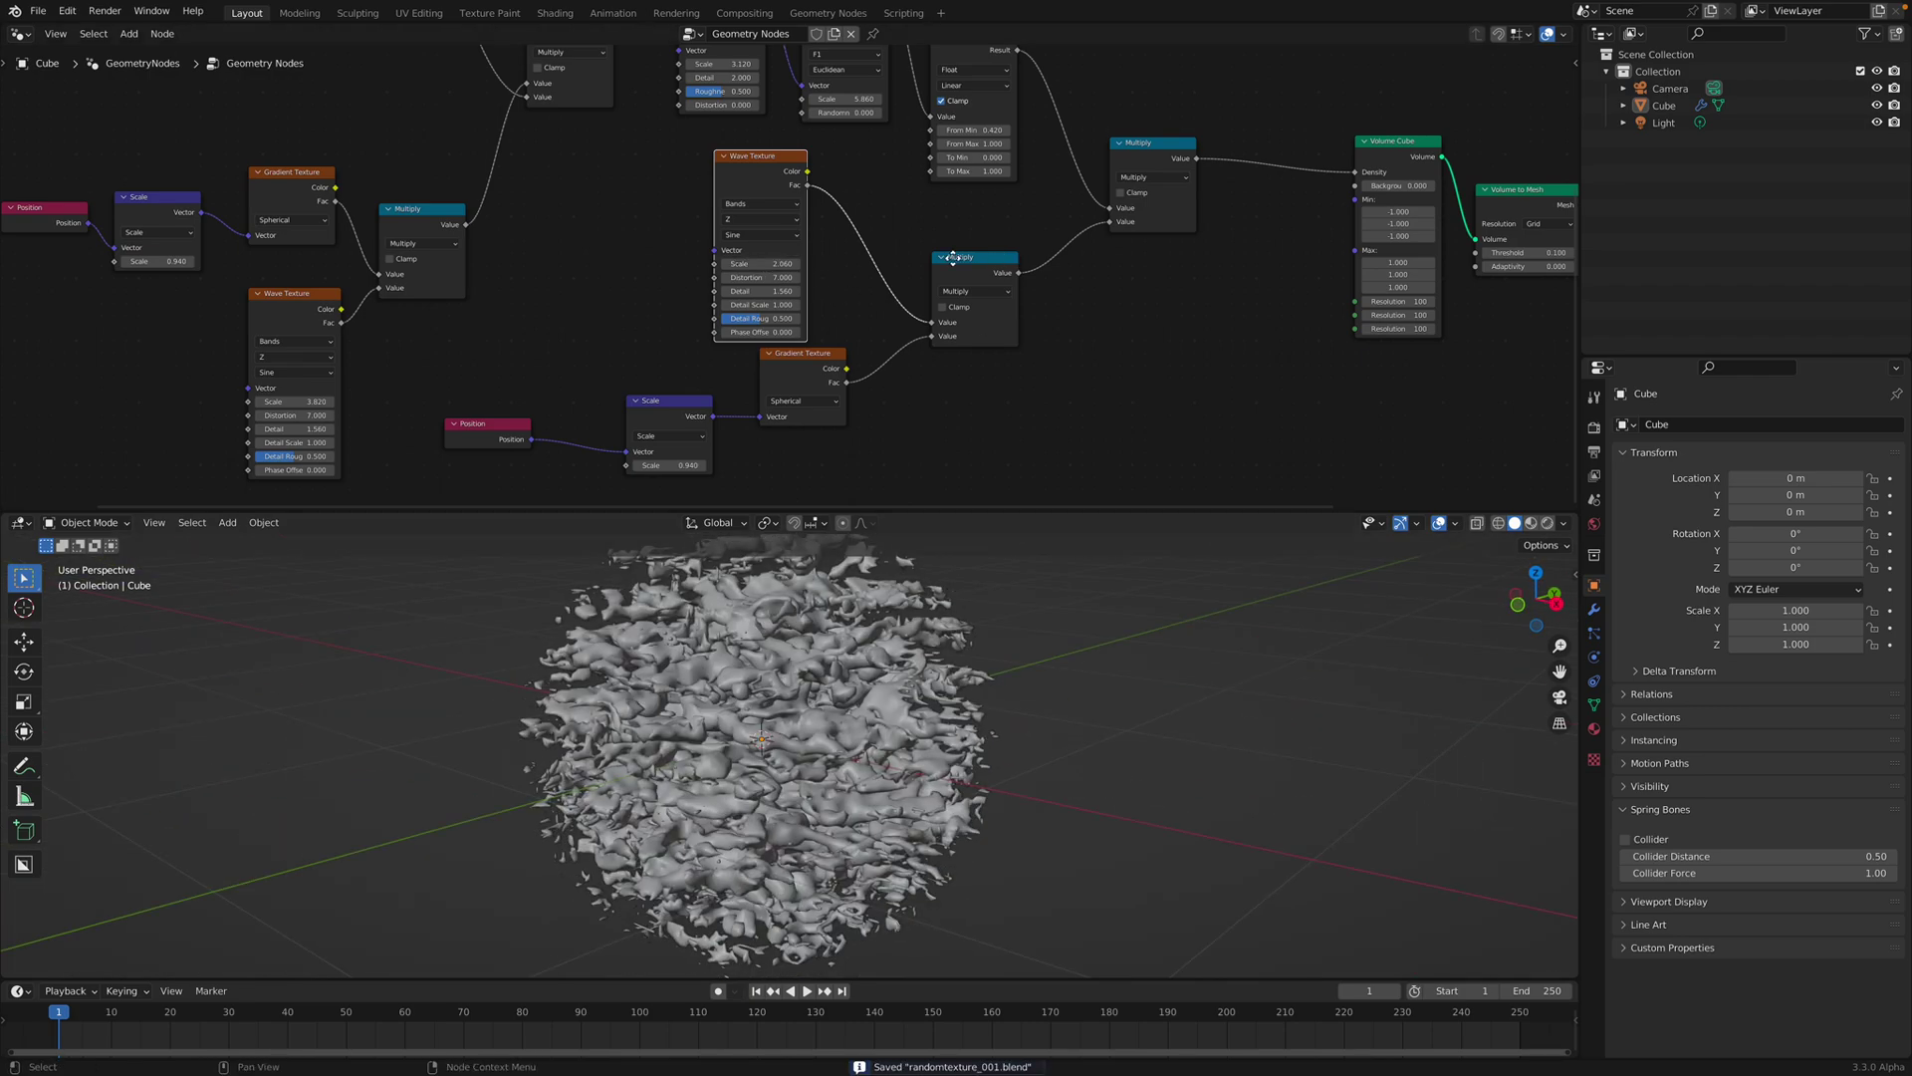
Move the Group Output node up level with the Set Shade Smooth node.
{"action": "middle_click_drag", "start_coordinate": [1488, 301], "coordinate": [637, 333]}
{"action": "scroll", "coordinate": [663, 239], "scroll_direction": "up", "scroll_amount": 1}
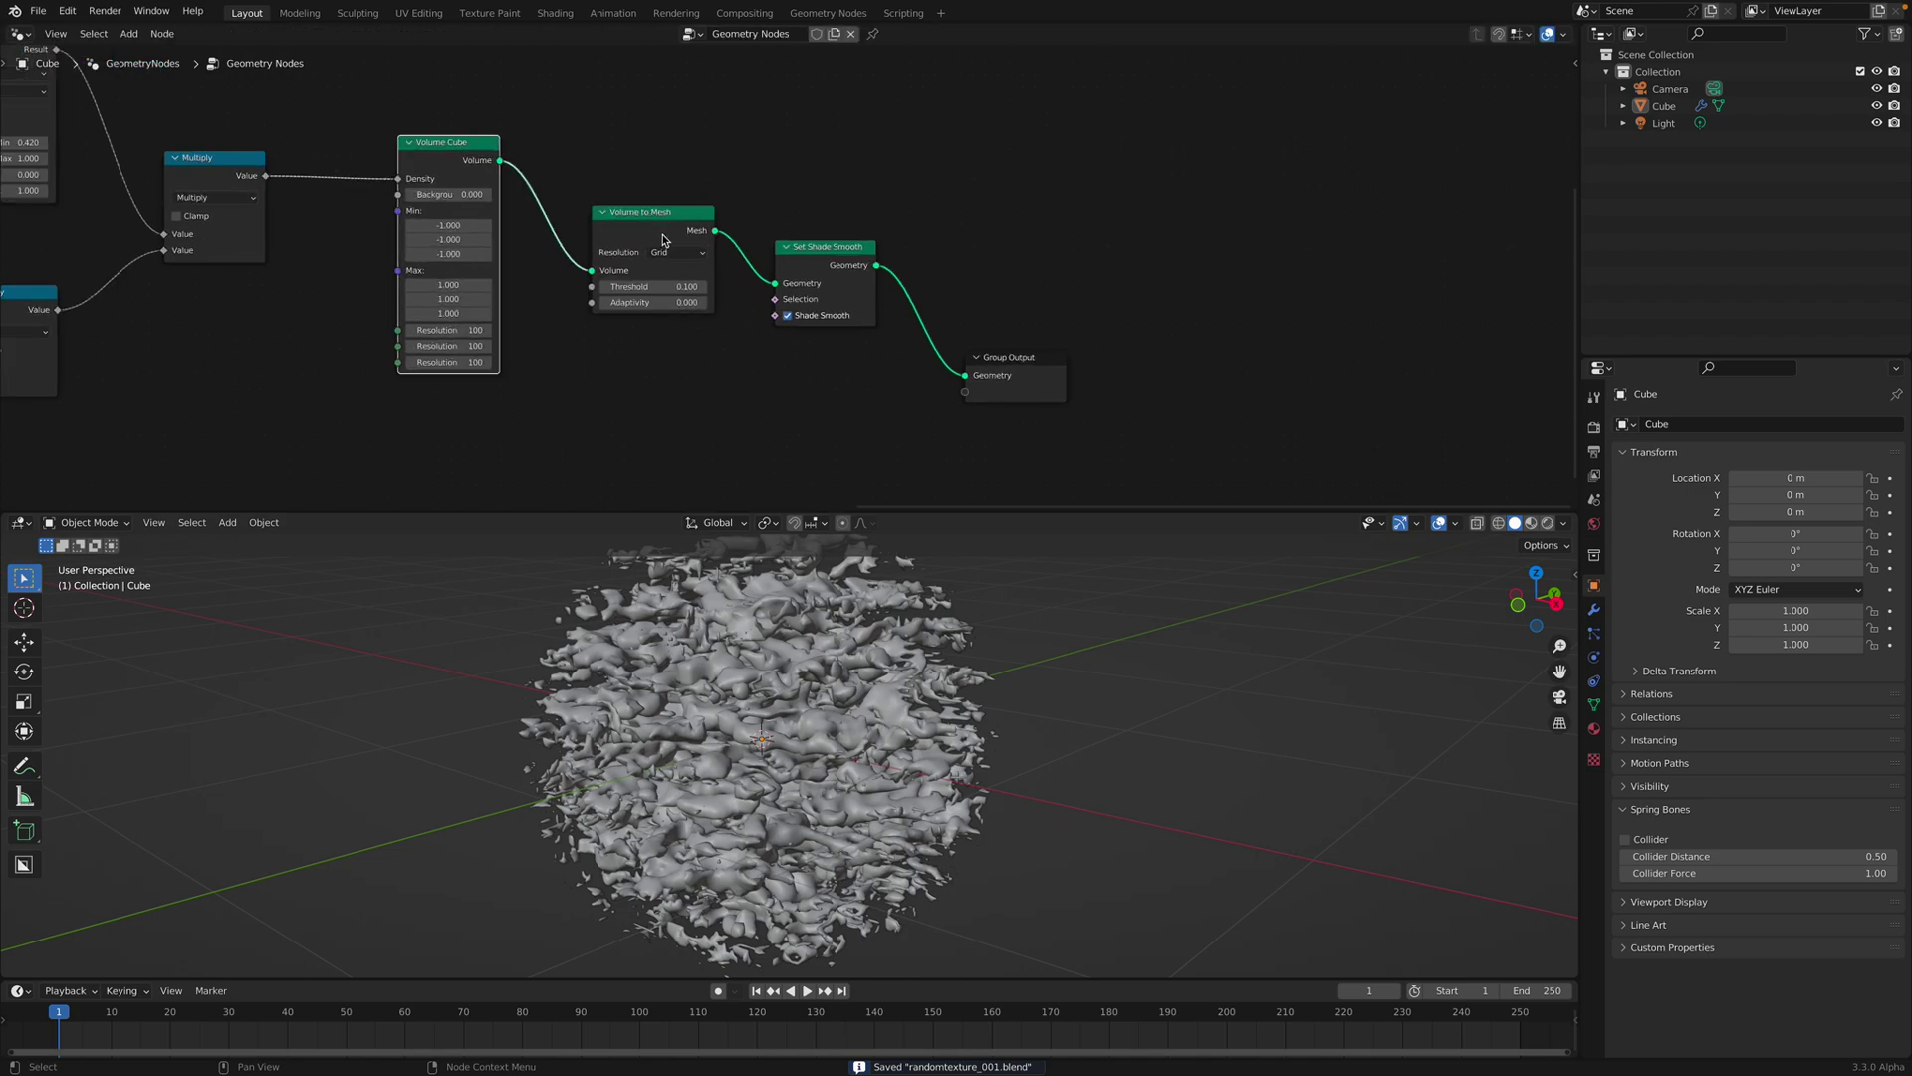
{"action": "left_click_drag", "start_coordinate": [981, 365], "coordinate": [957, 234]}
{"action": "scroll", "coordinate": [732, 275], "scroll_direction": "up", "scroll_amount": 1}
{"action": "middle_click_drag", "start_coordinate": [749, 610], "coordinate": [781, 623]}
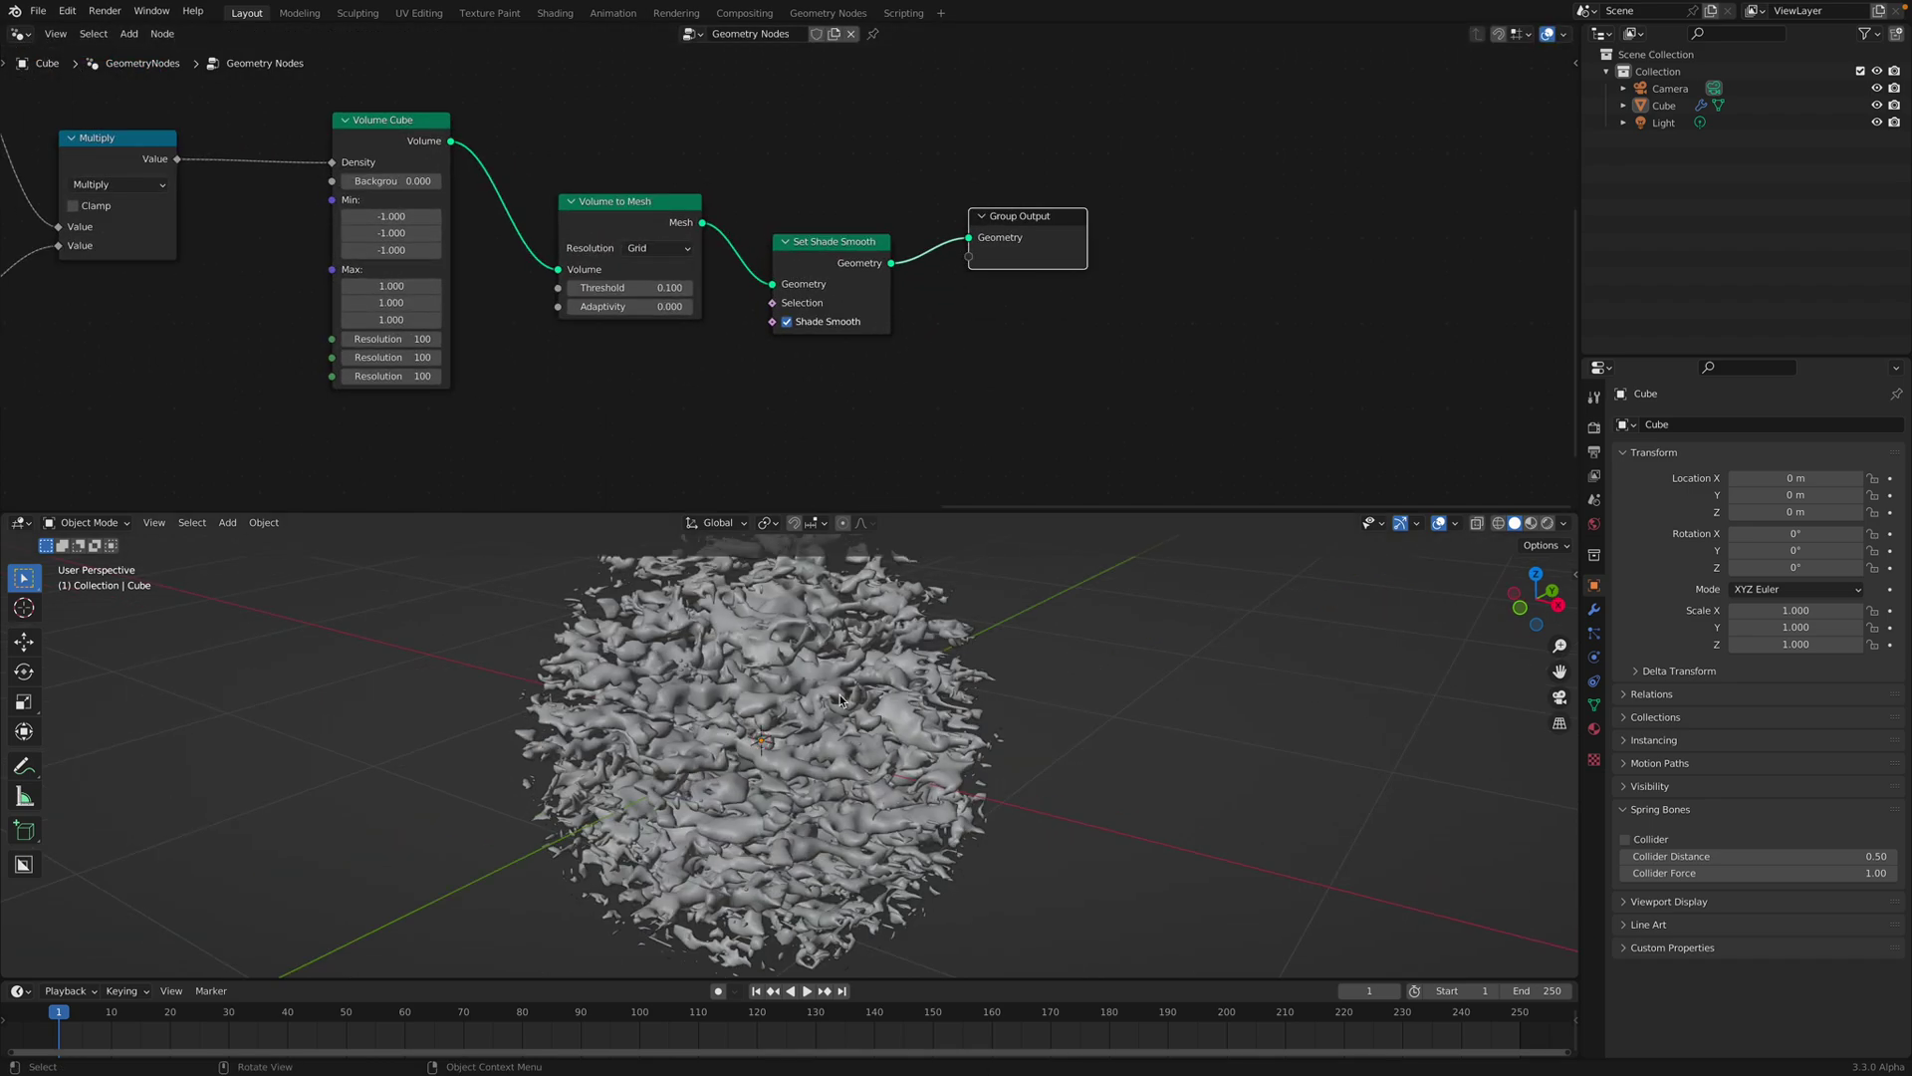
{"action": "scroll", "coordinate": [781, 624], "scroll_direction": "down", "scroll_amount": 1}
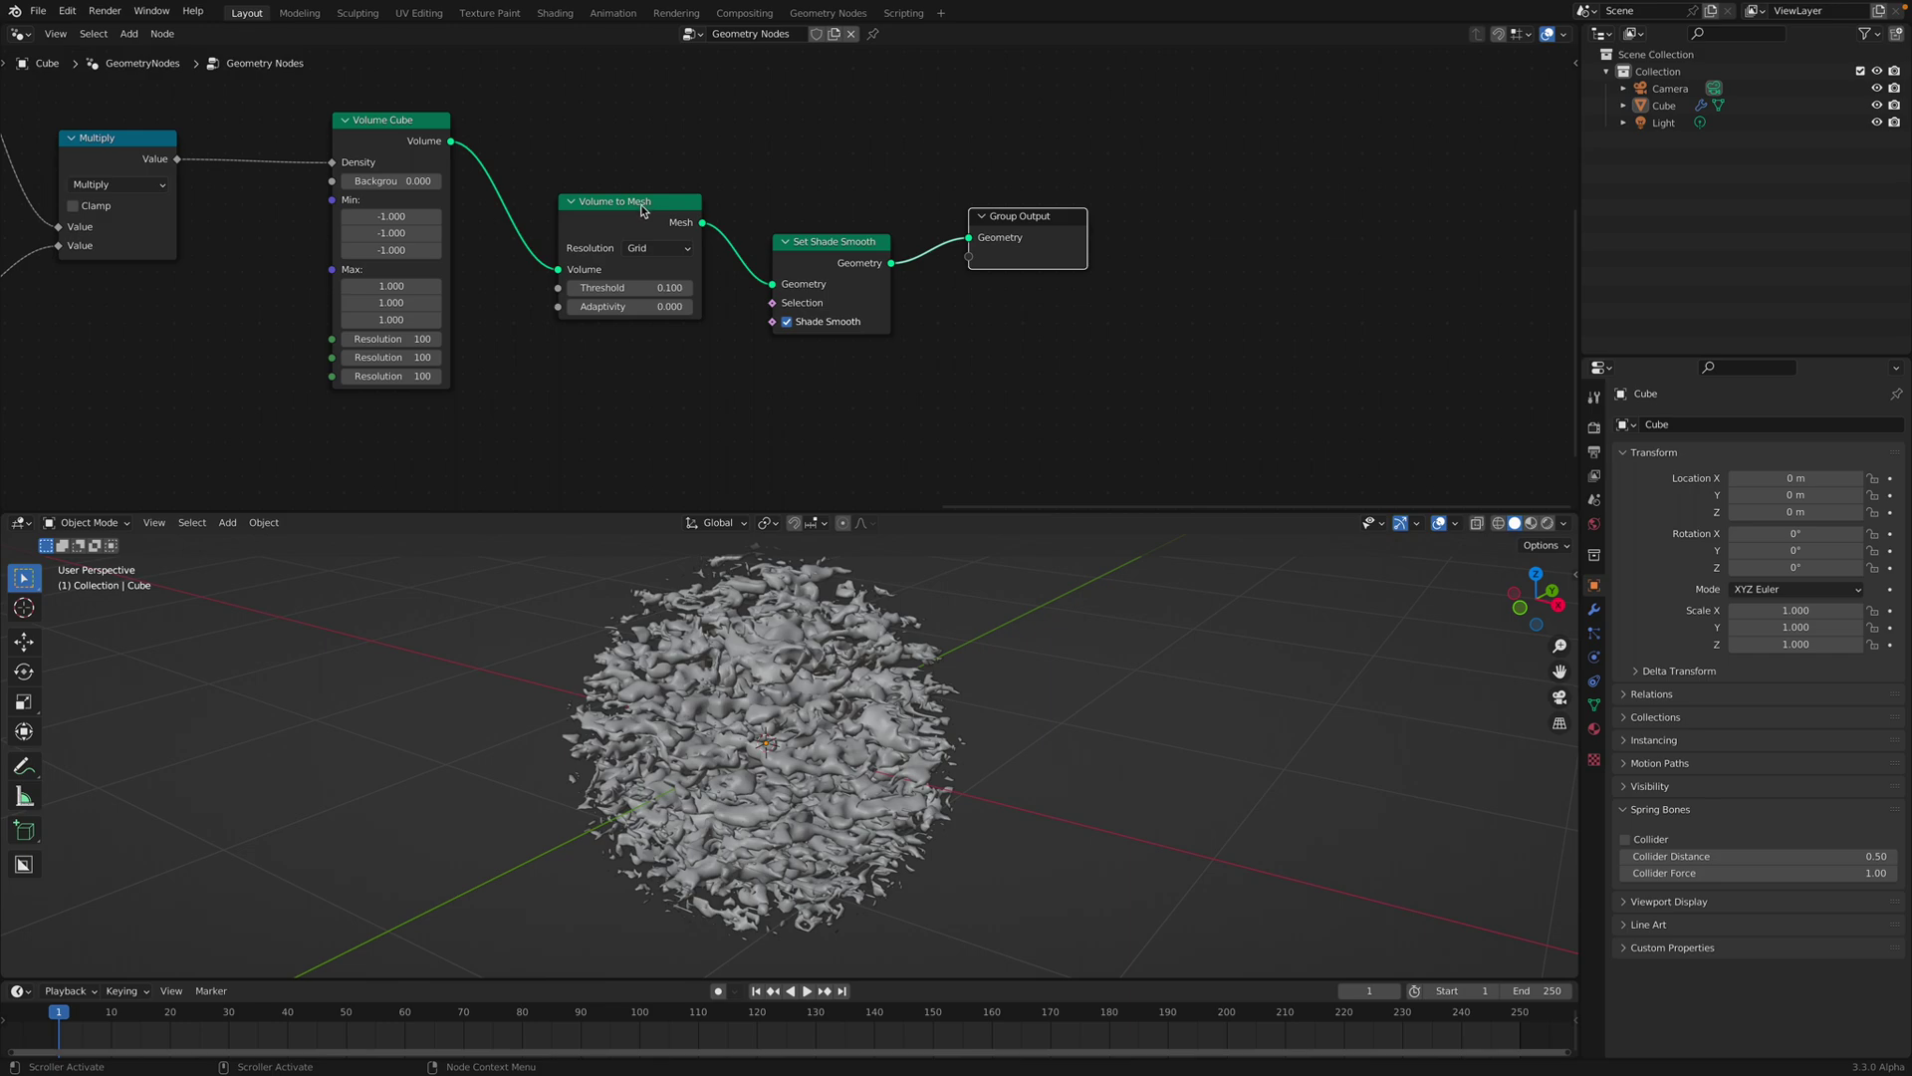
Bypass Volume to Mesh by connecting Volume Cube's Volume directly to Set Shade Smooth's Geometry, and spread the two bypass nodes apart.
{"action": "left_click_drag", "start_coordinate": [776, 238], "coordinate": [767, 237]}
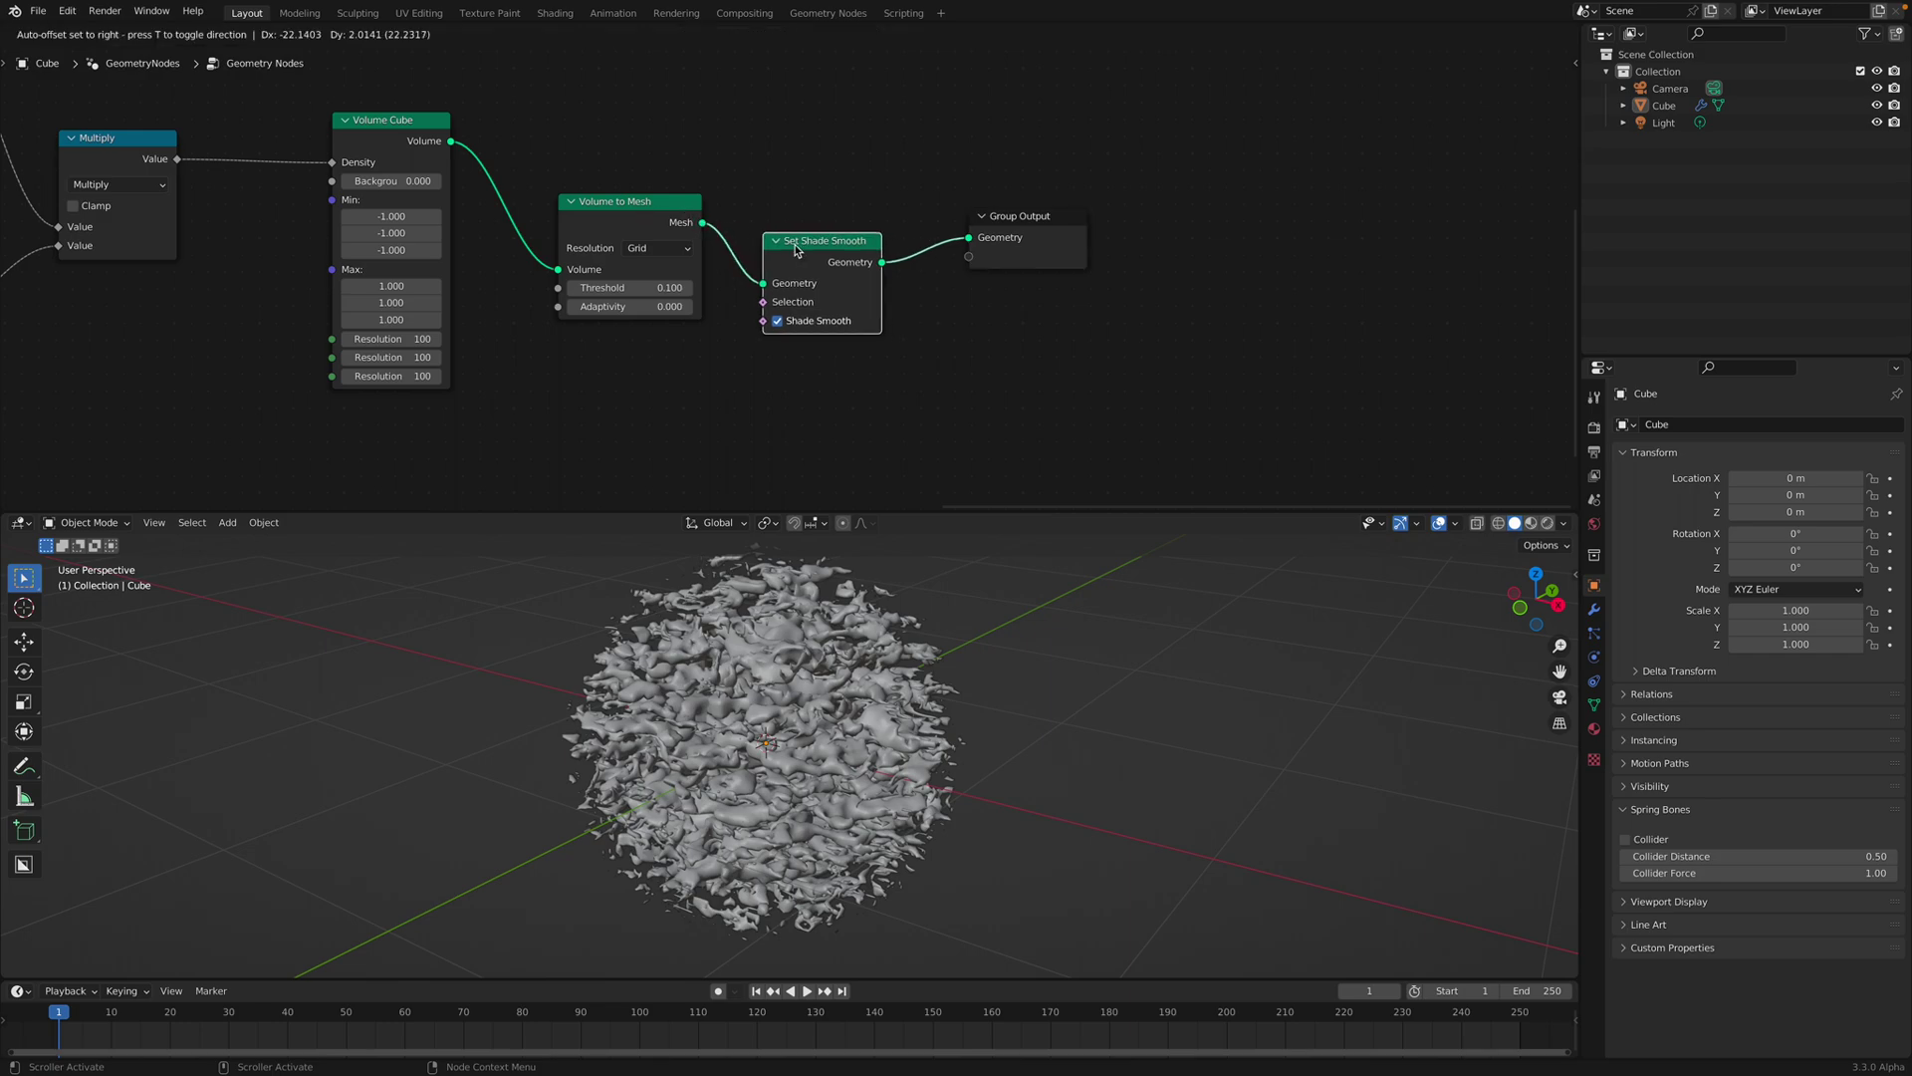
{"action": "left_click_drag", "start_coordinate": [619, 221], "coordinate": [608, 233]}
{"action": "left_click_drag", "start_coordinate": [454, 143], "coordinate": [763, 283]}
{"action": "left_click_drag", "start_coordinate": [629, 254], "coordinate": [625, 323]}
{"action": "left_click_drag", "start_coordinate": [846, 251], "coordinate": [834, 181]}
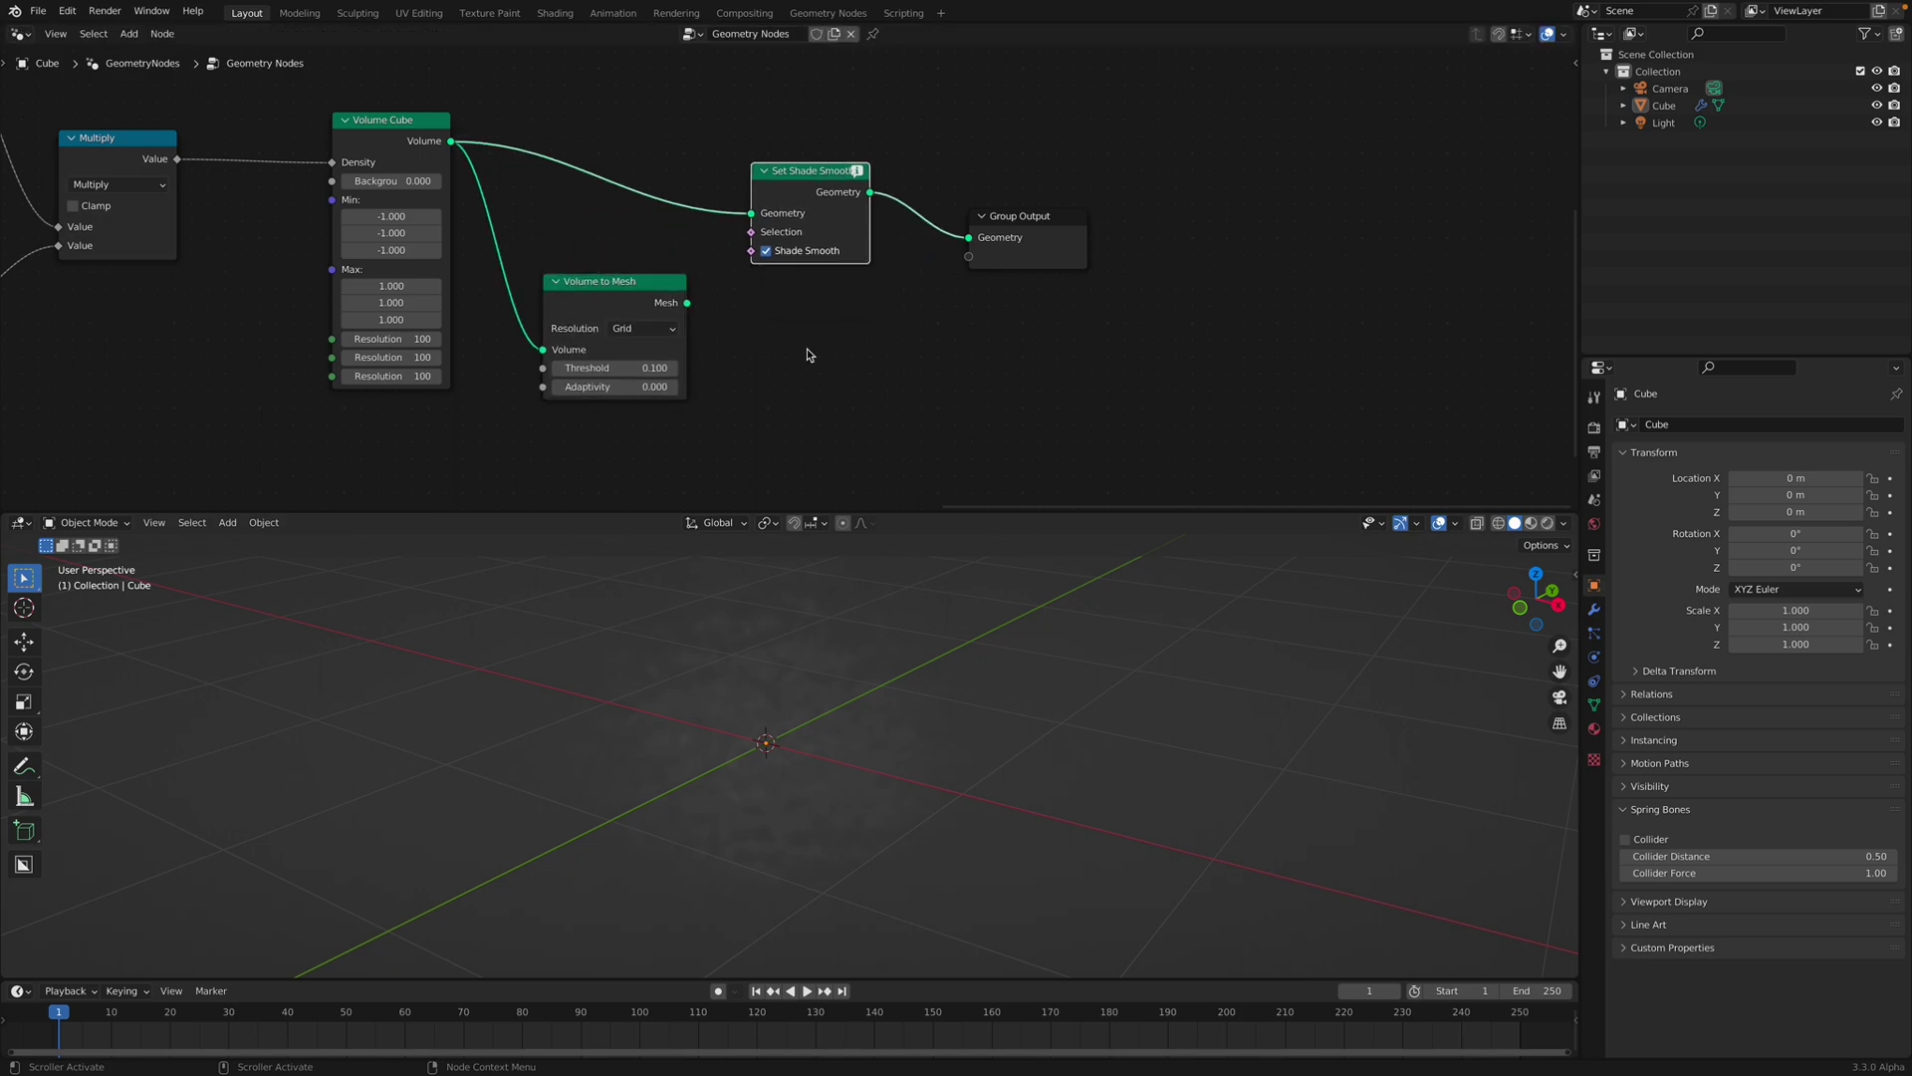
{"action": "middle_click_drag", "start_coordinate": [787, 687], "coordinate": [757, 665]}
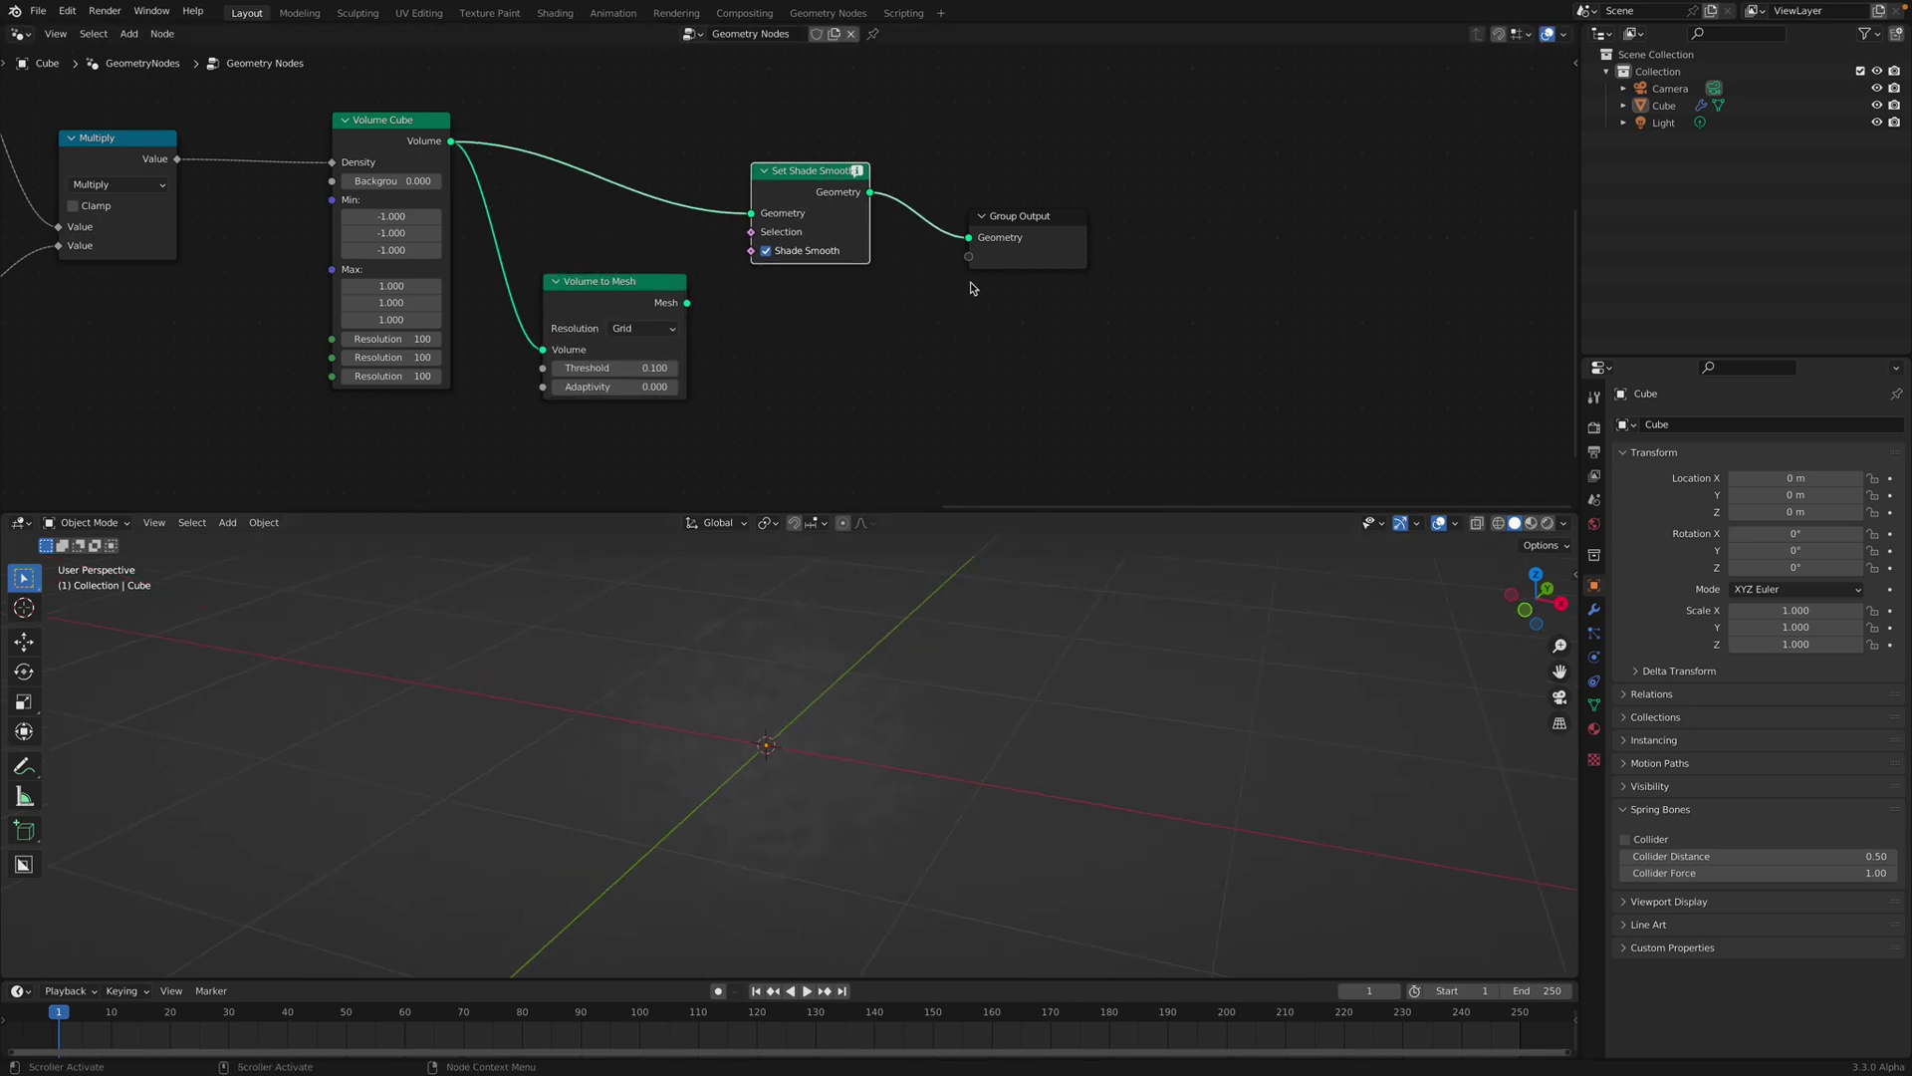
Make room before Group Output and insert a Set Material node with the material Material after Set Shade Smooth.
{"action": "left_click_drag", "start_coordinate": [1018, 219], "coordinate": [1094, 244]}
{"action": "key", "text": "shift+a"}
{"action": "left_click", "coordinate": [1008, 217]}
{"action": "type", "text": "set"}
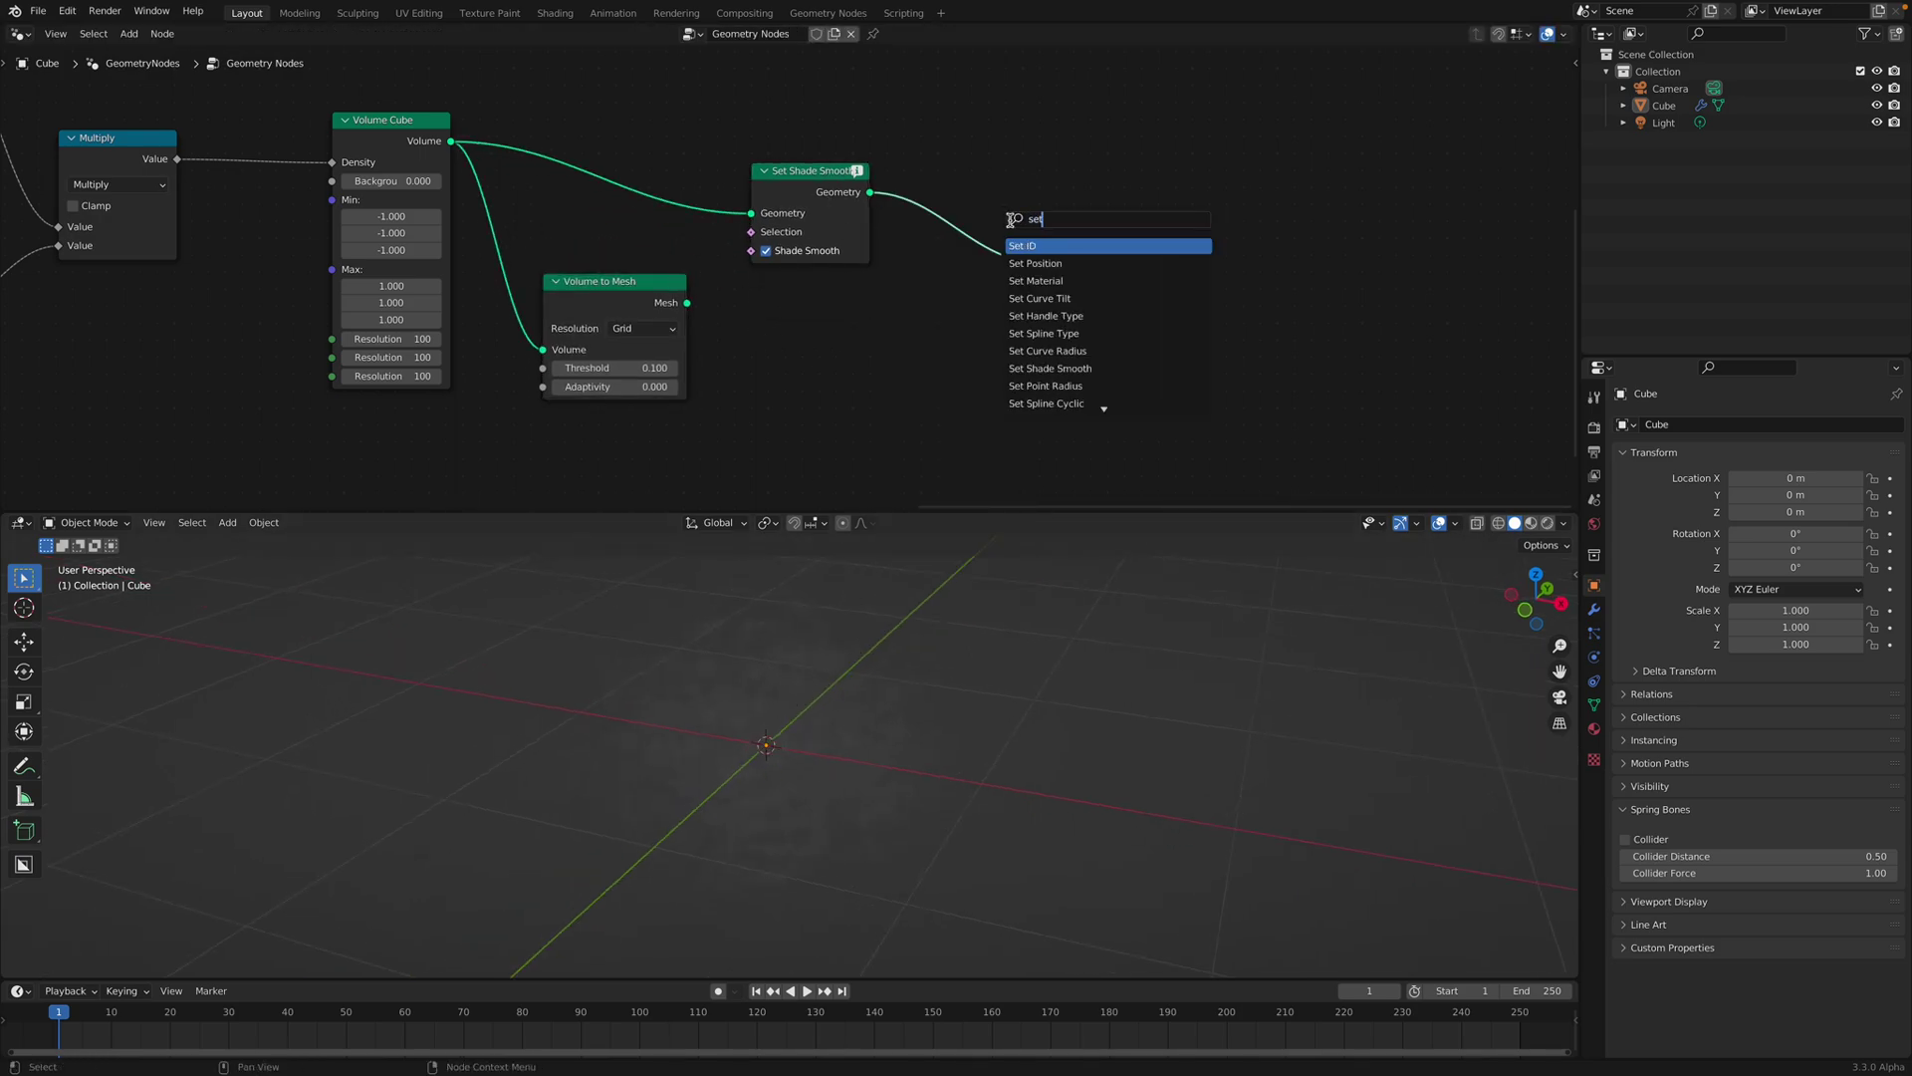
{"action": "left_click", "coordinate": [1030, 280]}
{"action": "left_click", "coordinate": [996, 239]}
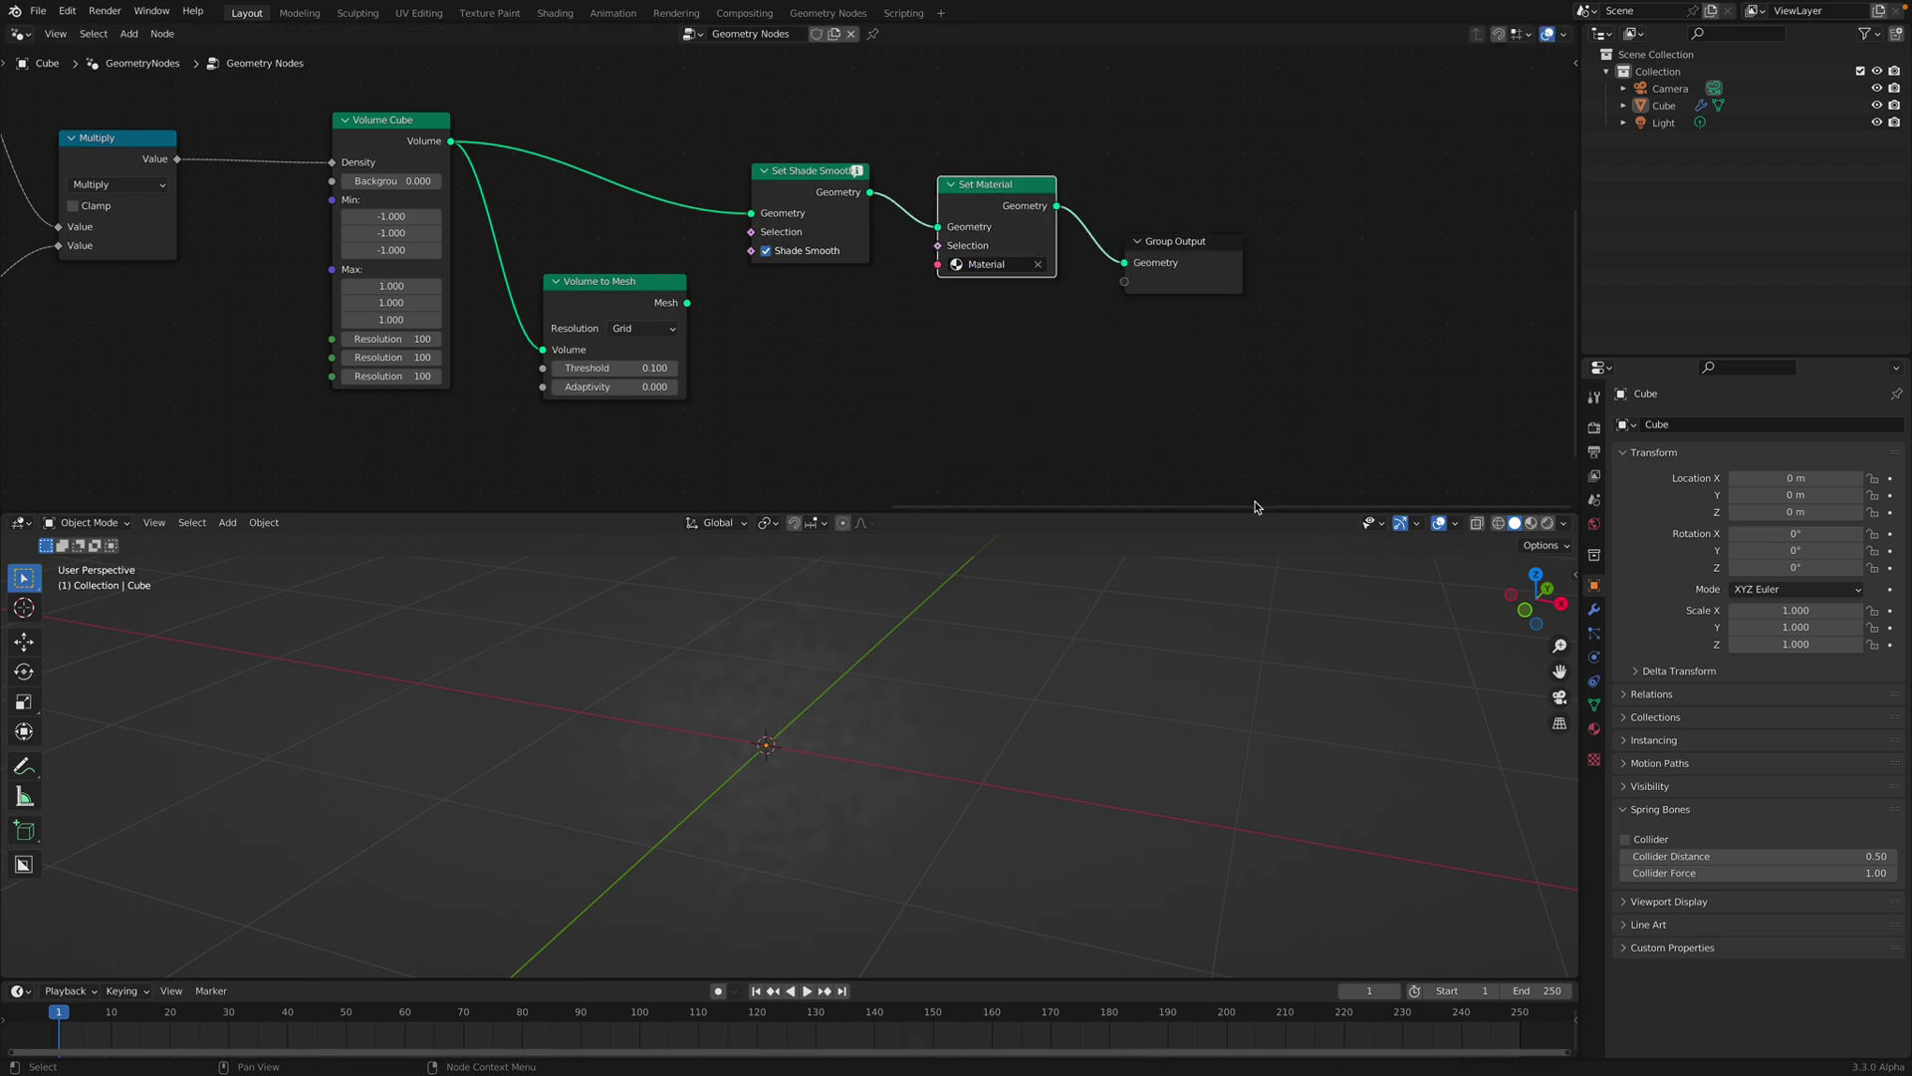
Save the file and switch the node editor to the Shader Editor, showing all of the cube's material nodes.
{"action": "left_click", "coordinate": [1594, 727]}
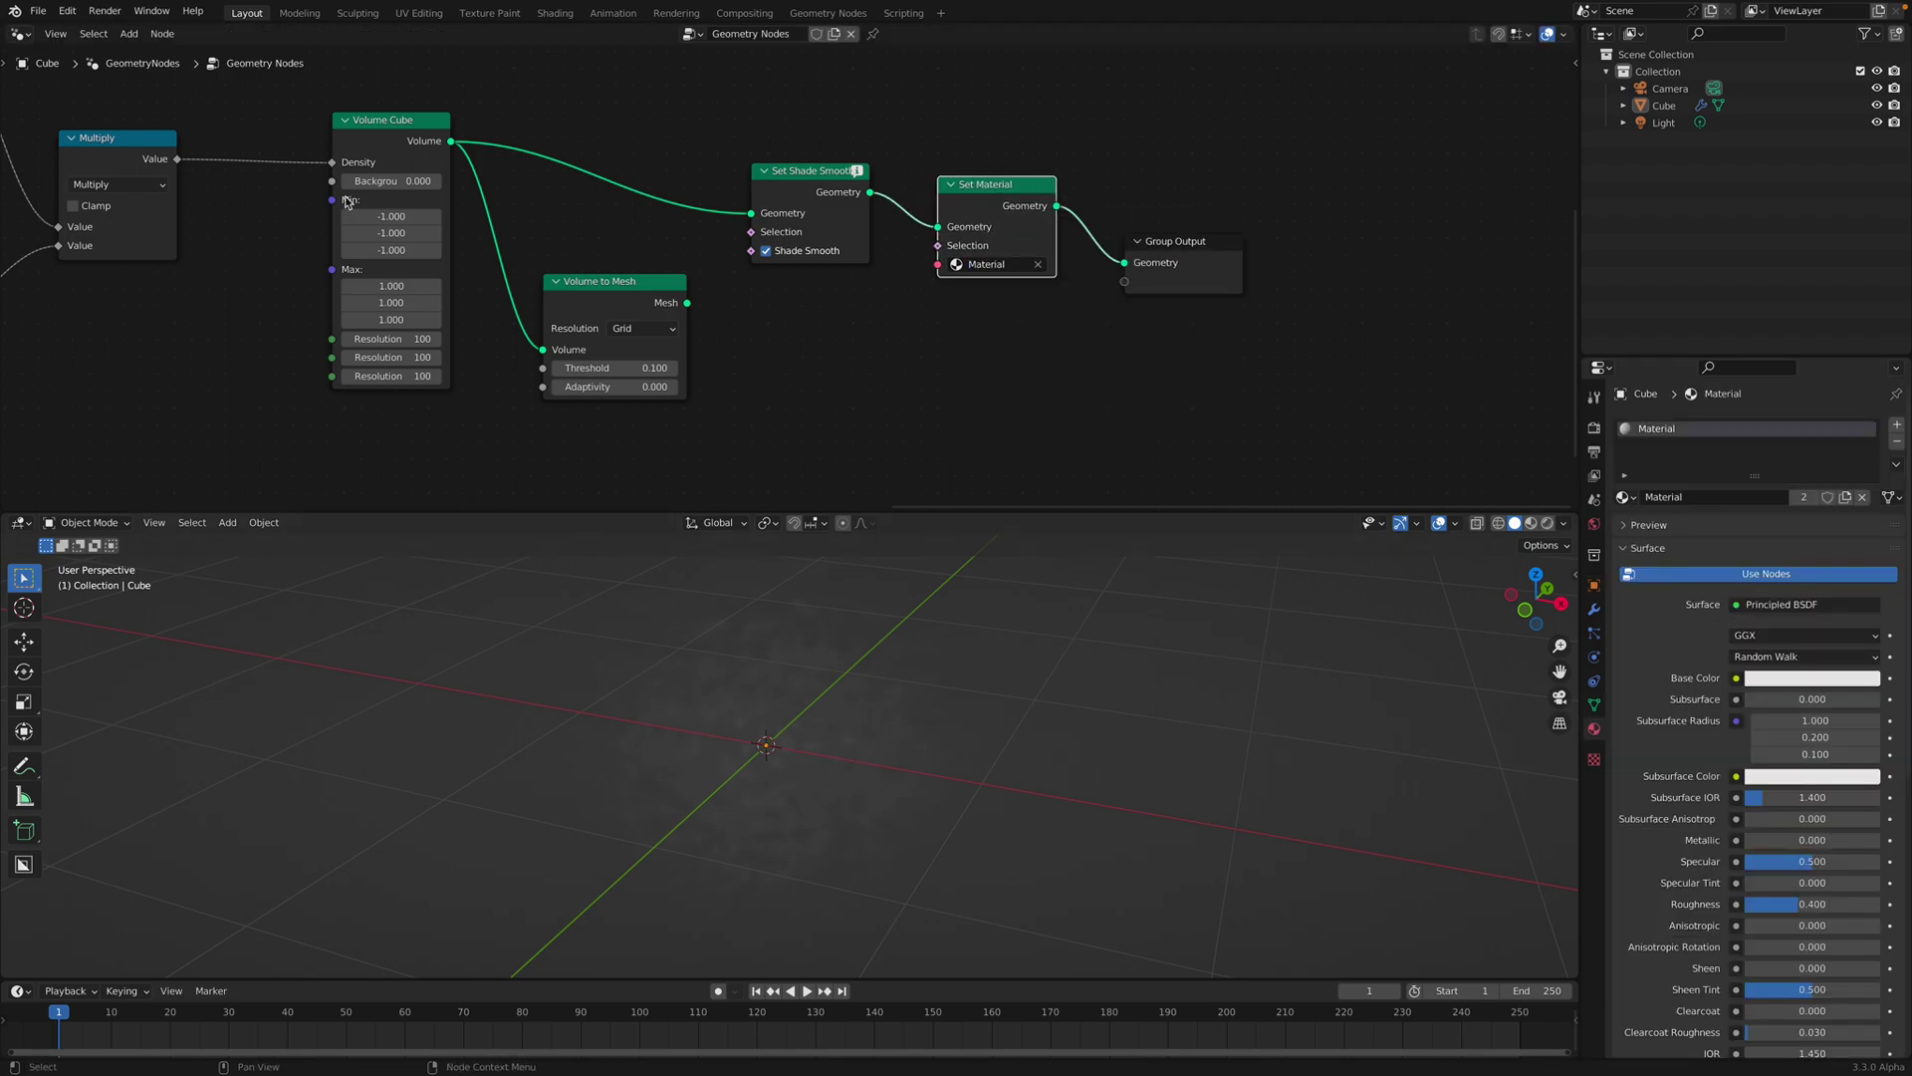
{"action": "key", "text": "Home"}
{"action": "key", "text": "ctrl+s"}
{"action": "left_click", "coordinate": [20, 33]}
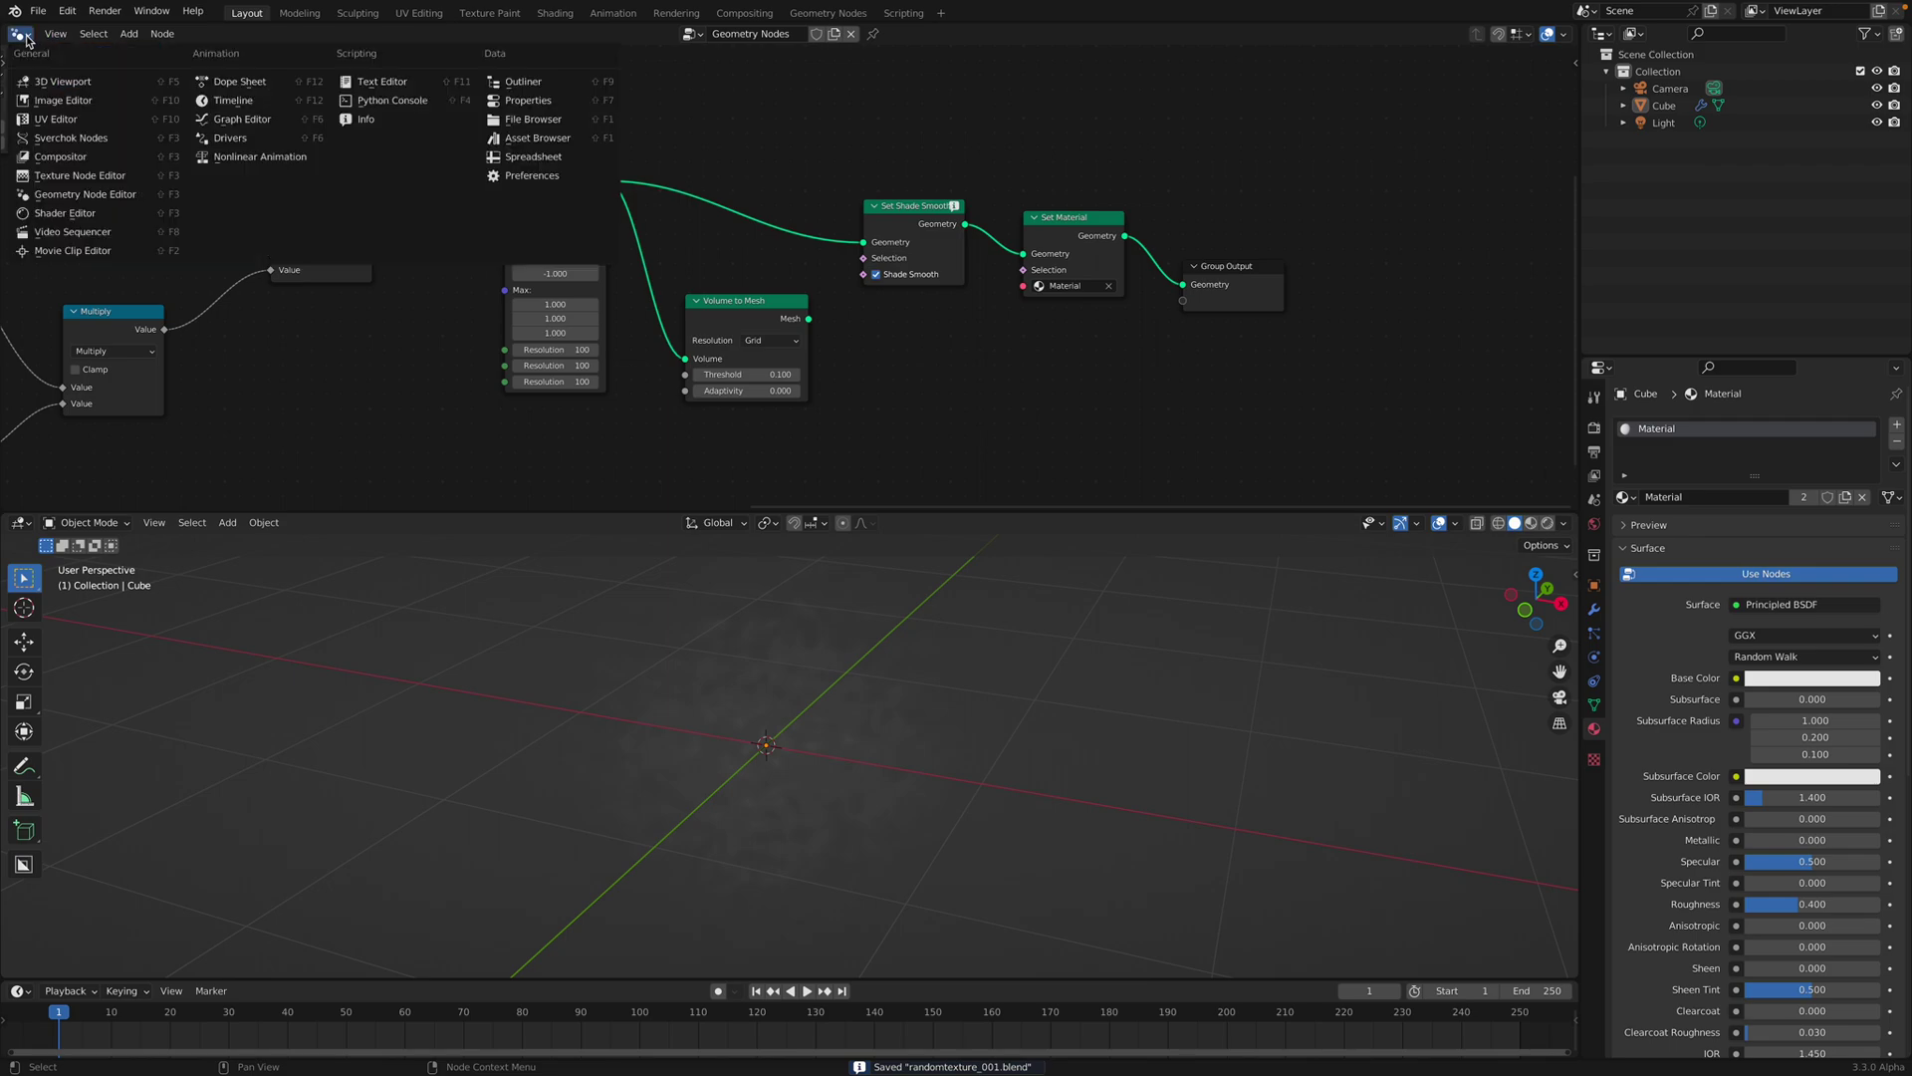
{"action": "left_click", "coordinate": [72, 213]}
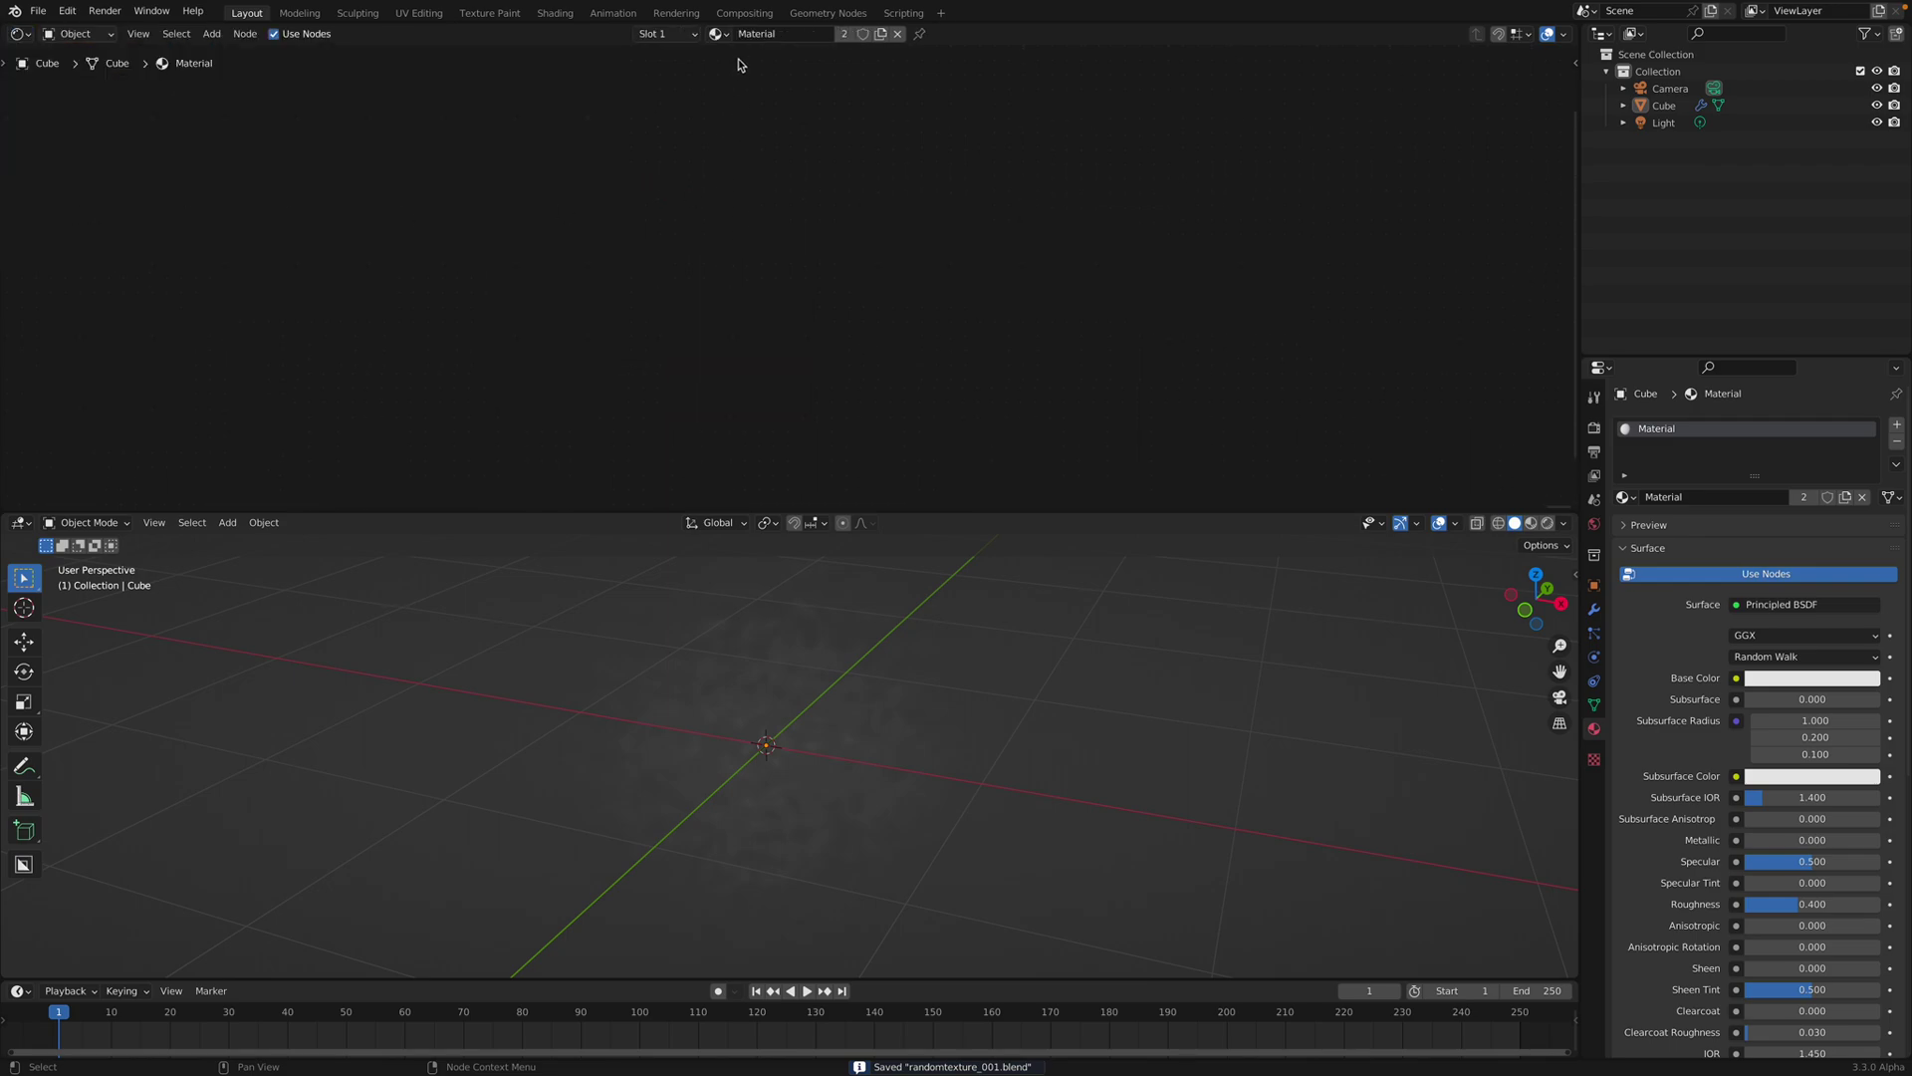
{"action": "key", "text": "Home"}
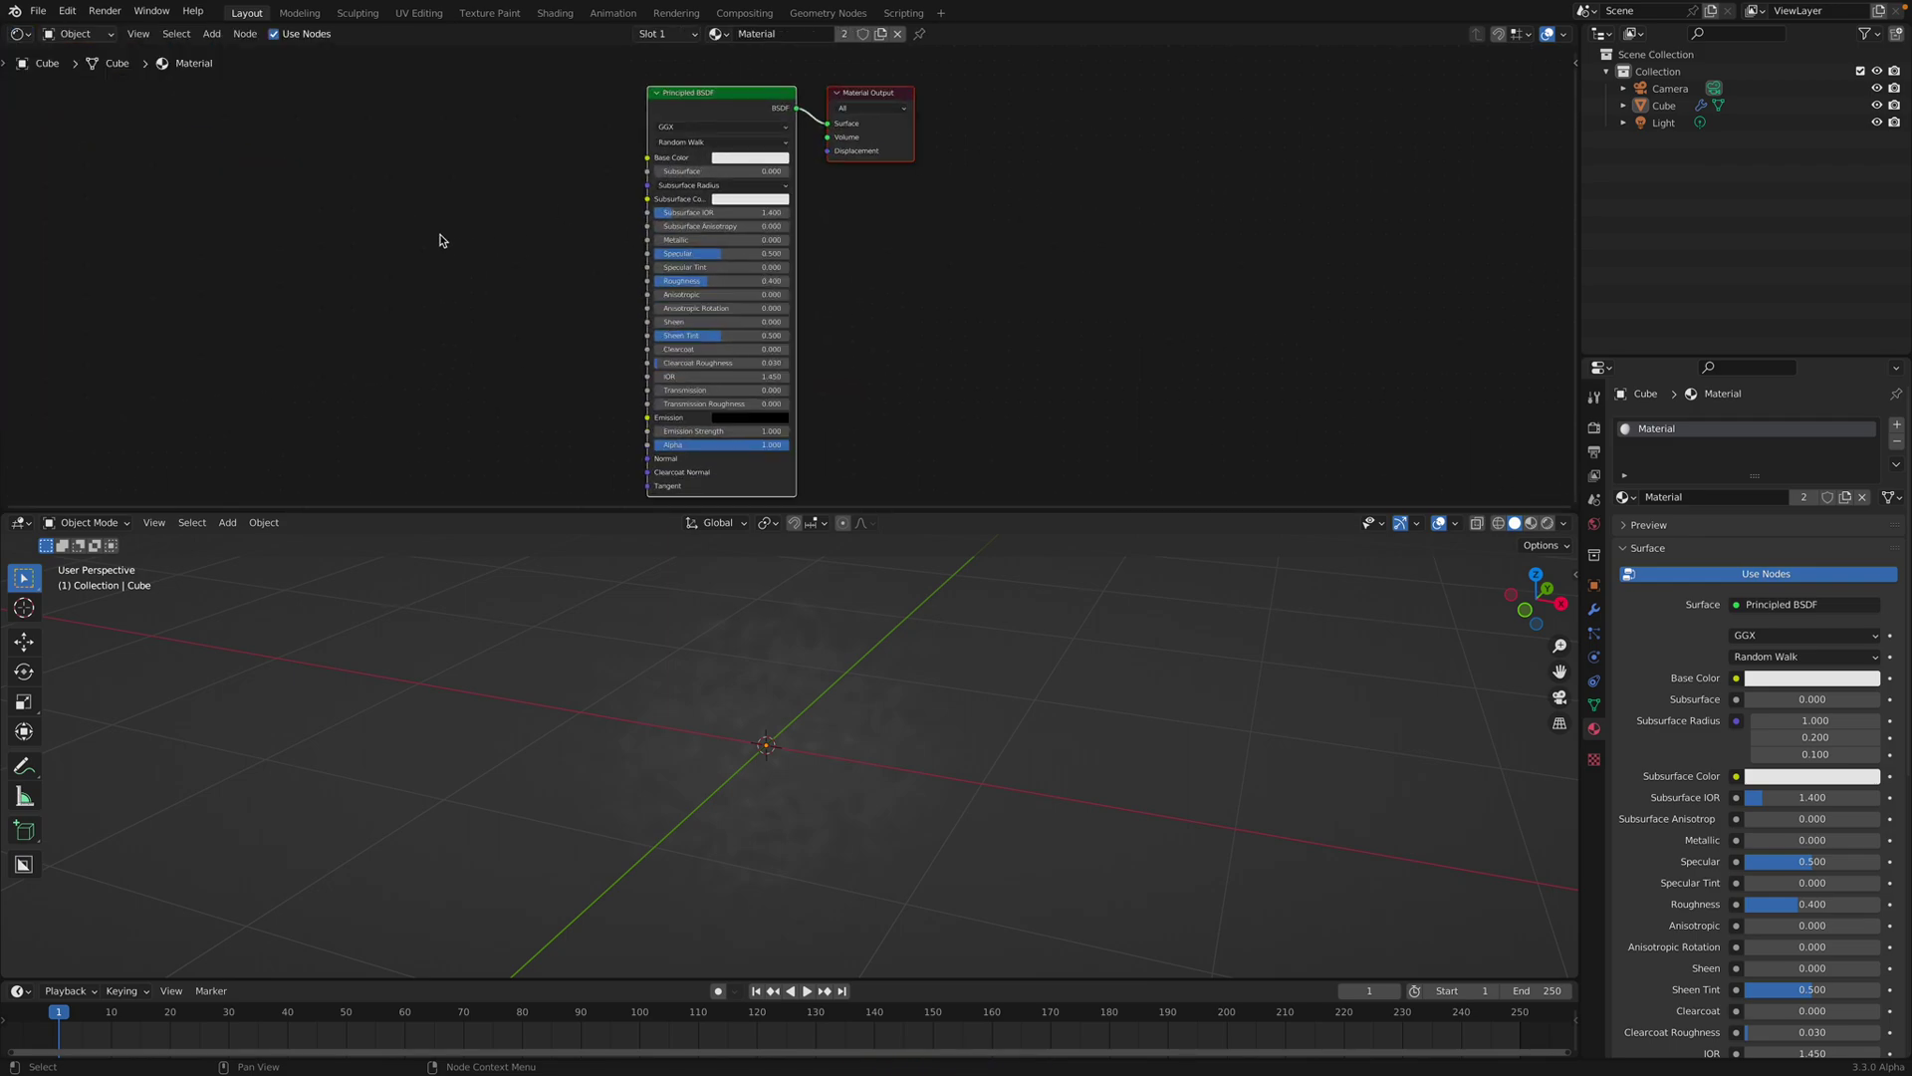
Add a Principled Volume node and connect it to the Material Output's Volume, removing the Principled BSDF's Surface connection.
{"action": "key", "text": "shift+a"}
{"action": "left_click", "coordinate": [474, 244]}
{"action": "type", "text": "prin"}
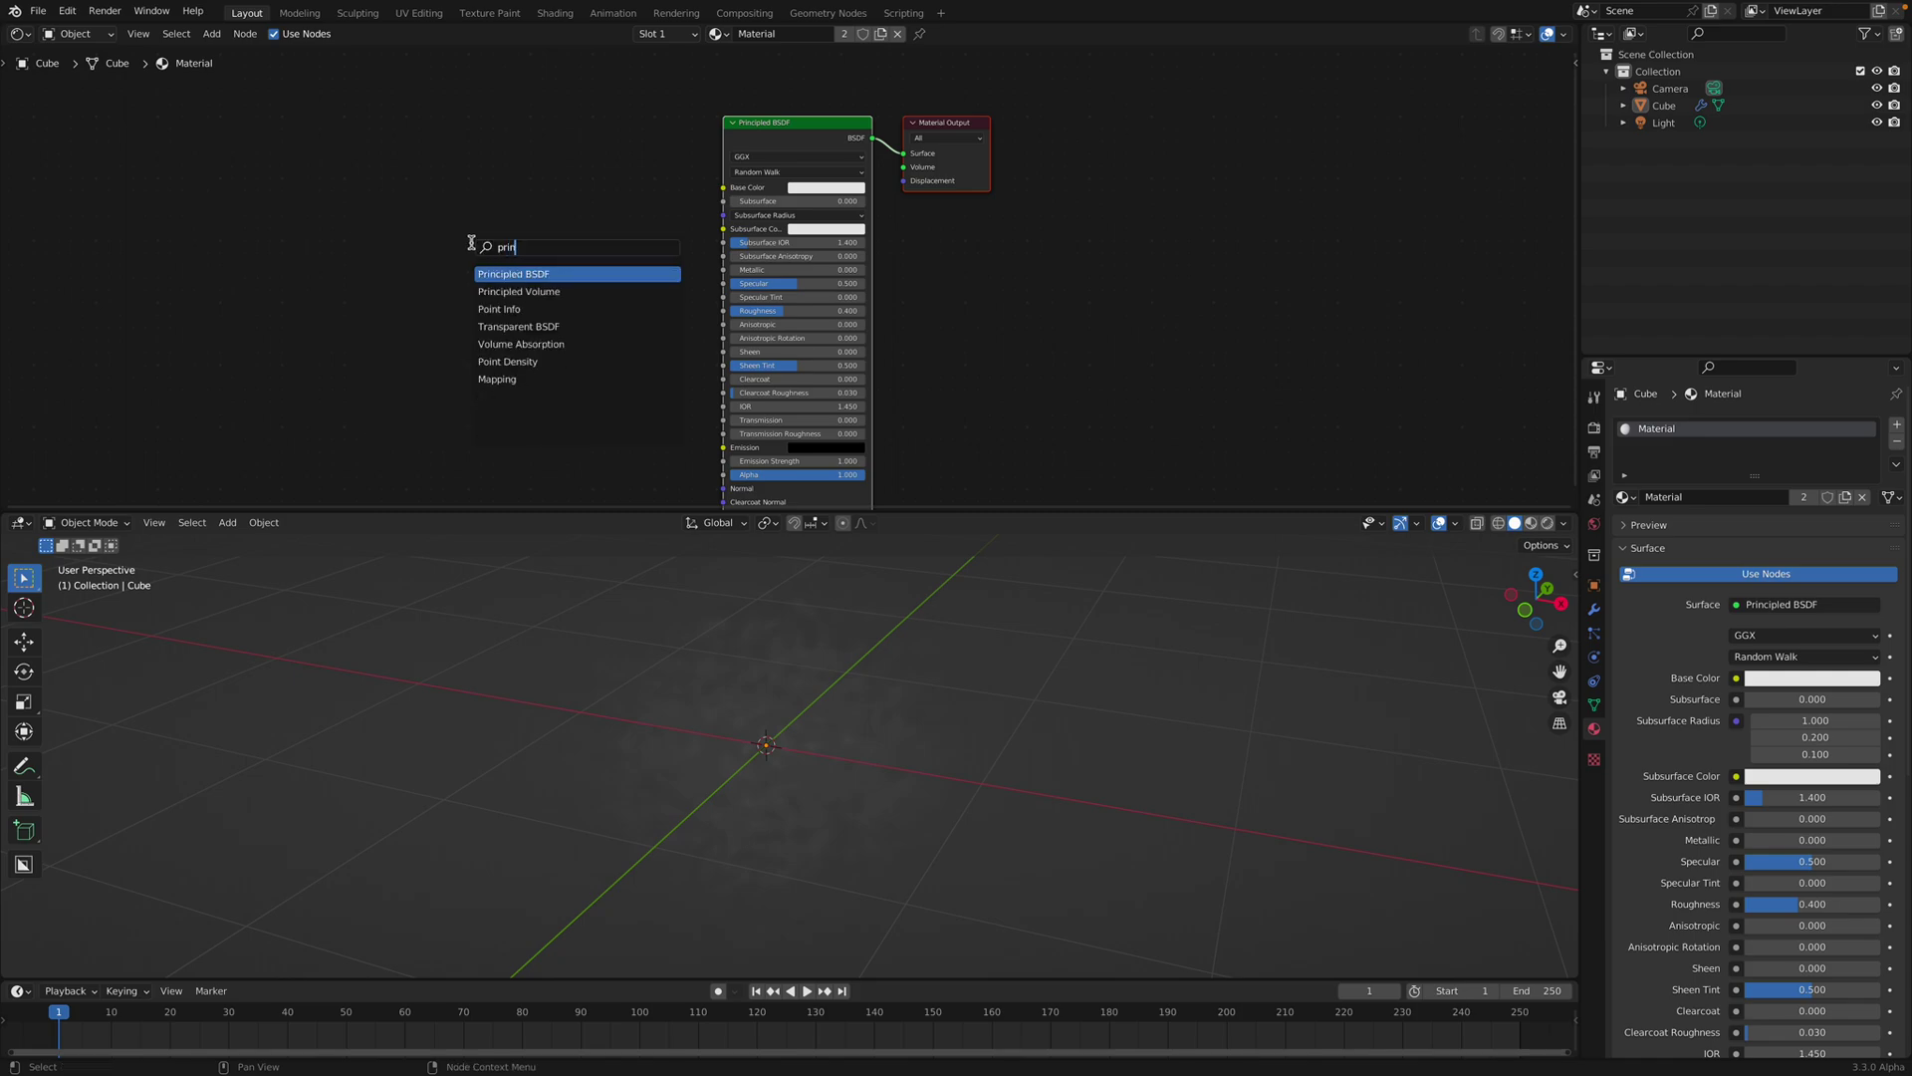
{"action": "left_click", "coordinate": [519, 290]}
{"action": "left_click", "coordinate": [597, 261]}
{"action": "scroll", "coordinate": [653, 234], "scroll_direction": "up", "scroll_amount": 1}
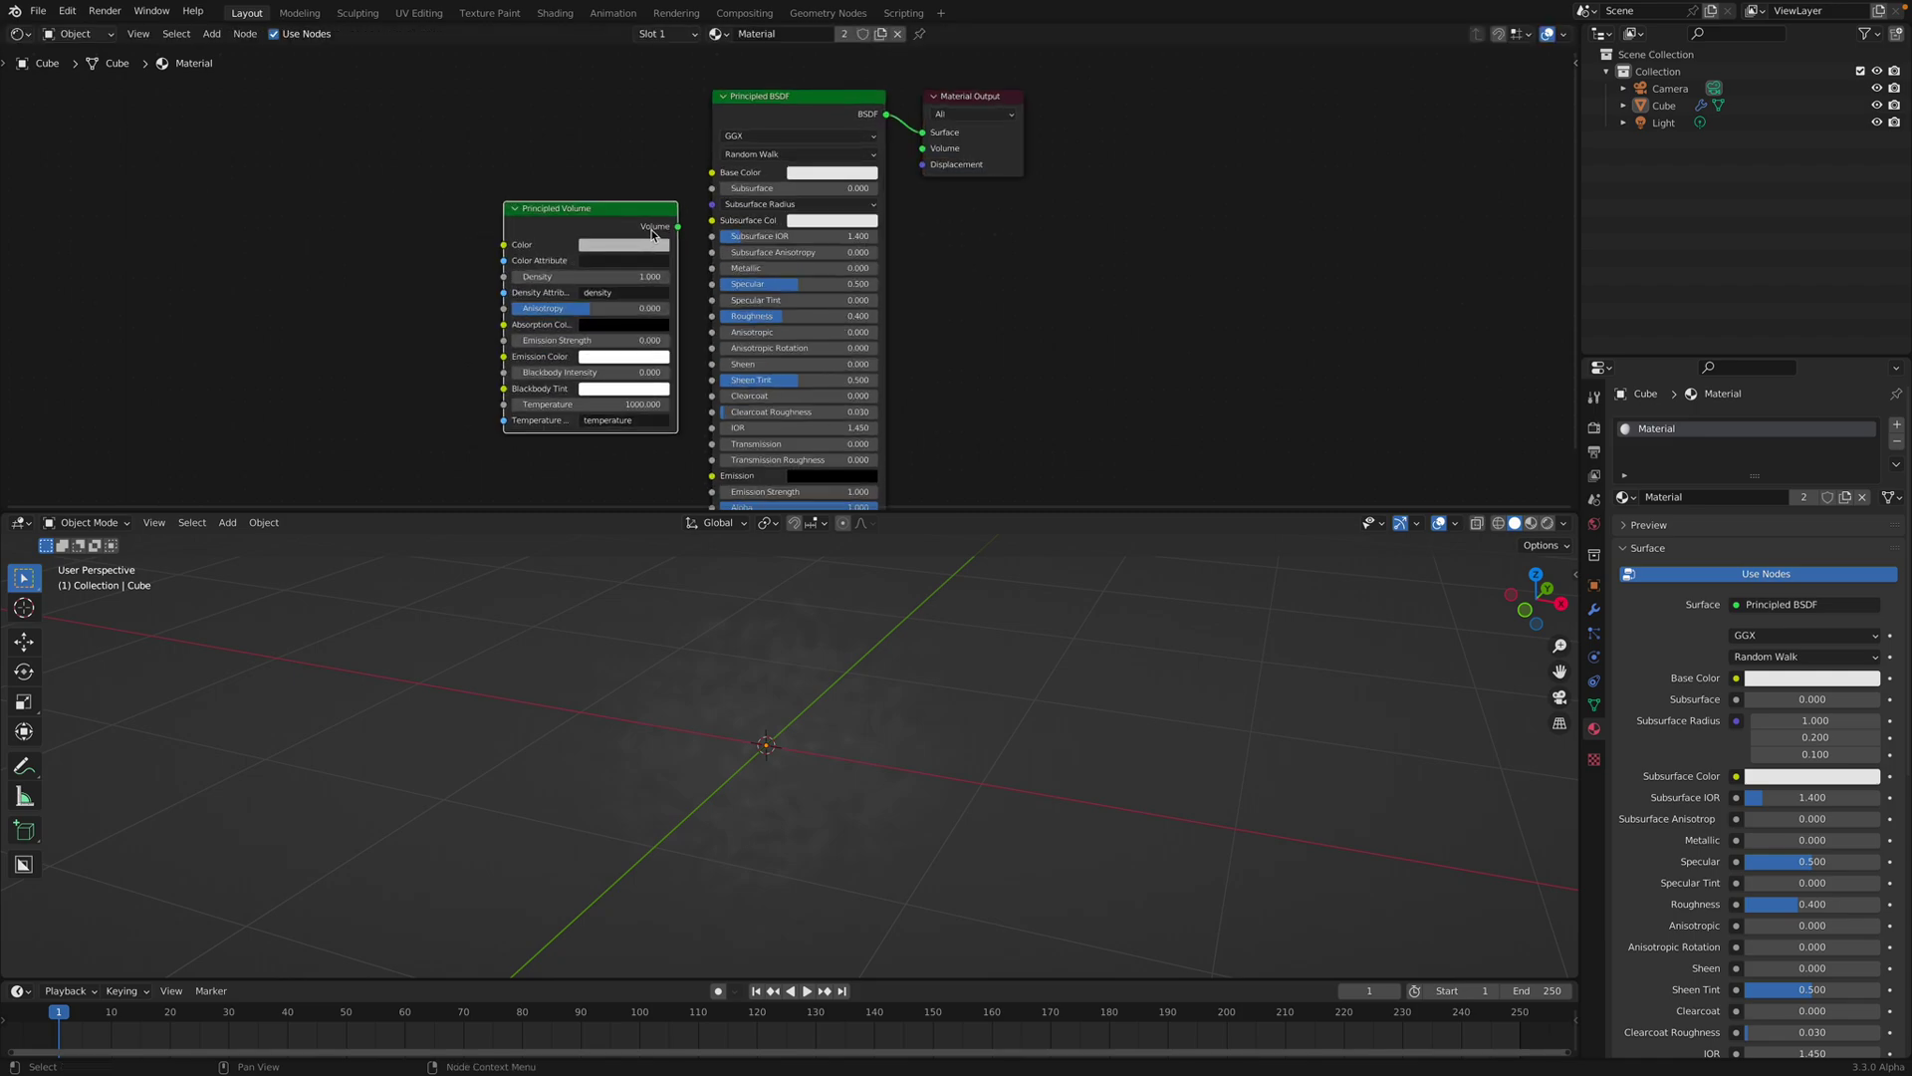
{"action": "left_click_drag", "start_coordinate": [680, 228], "coordinate": [909, 146]}
Set the render engine to Cycles and display an enlarged 3D viewport in Rendered shading.
{"action": "left_click", "coordinate": [1593, 426]}
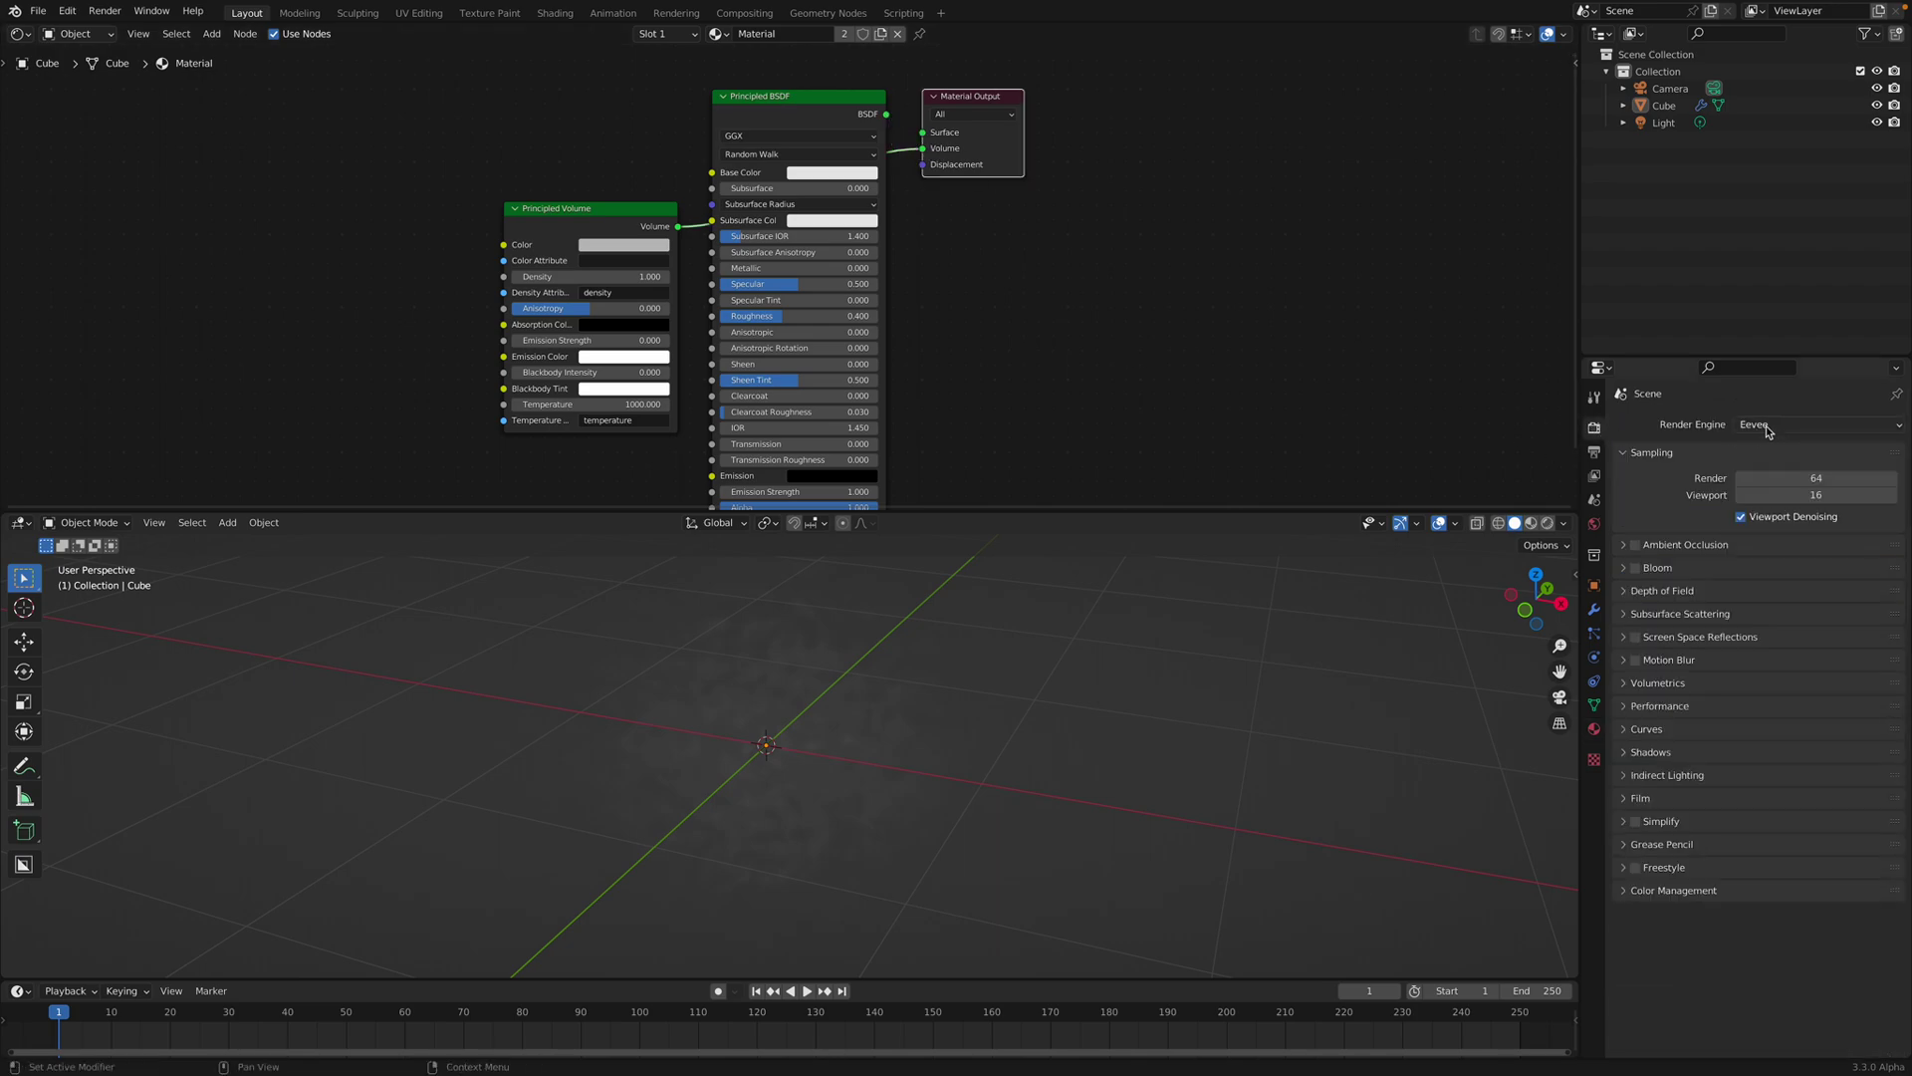
{"action": "left_click", "coordinate": [1767, 424]}
{"action": "left_click", "coordinate": [1758, 482]}
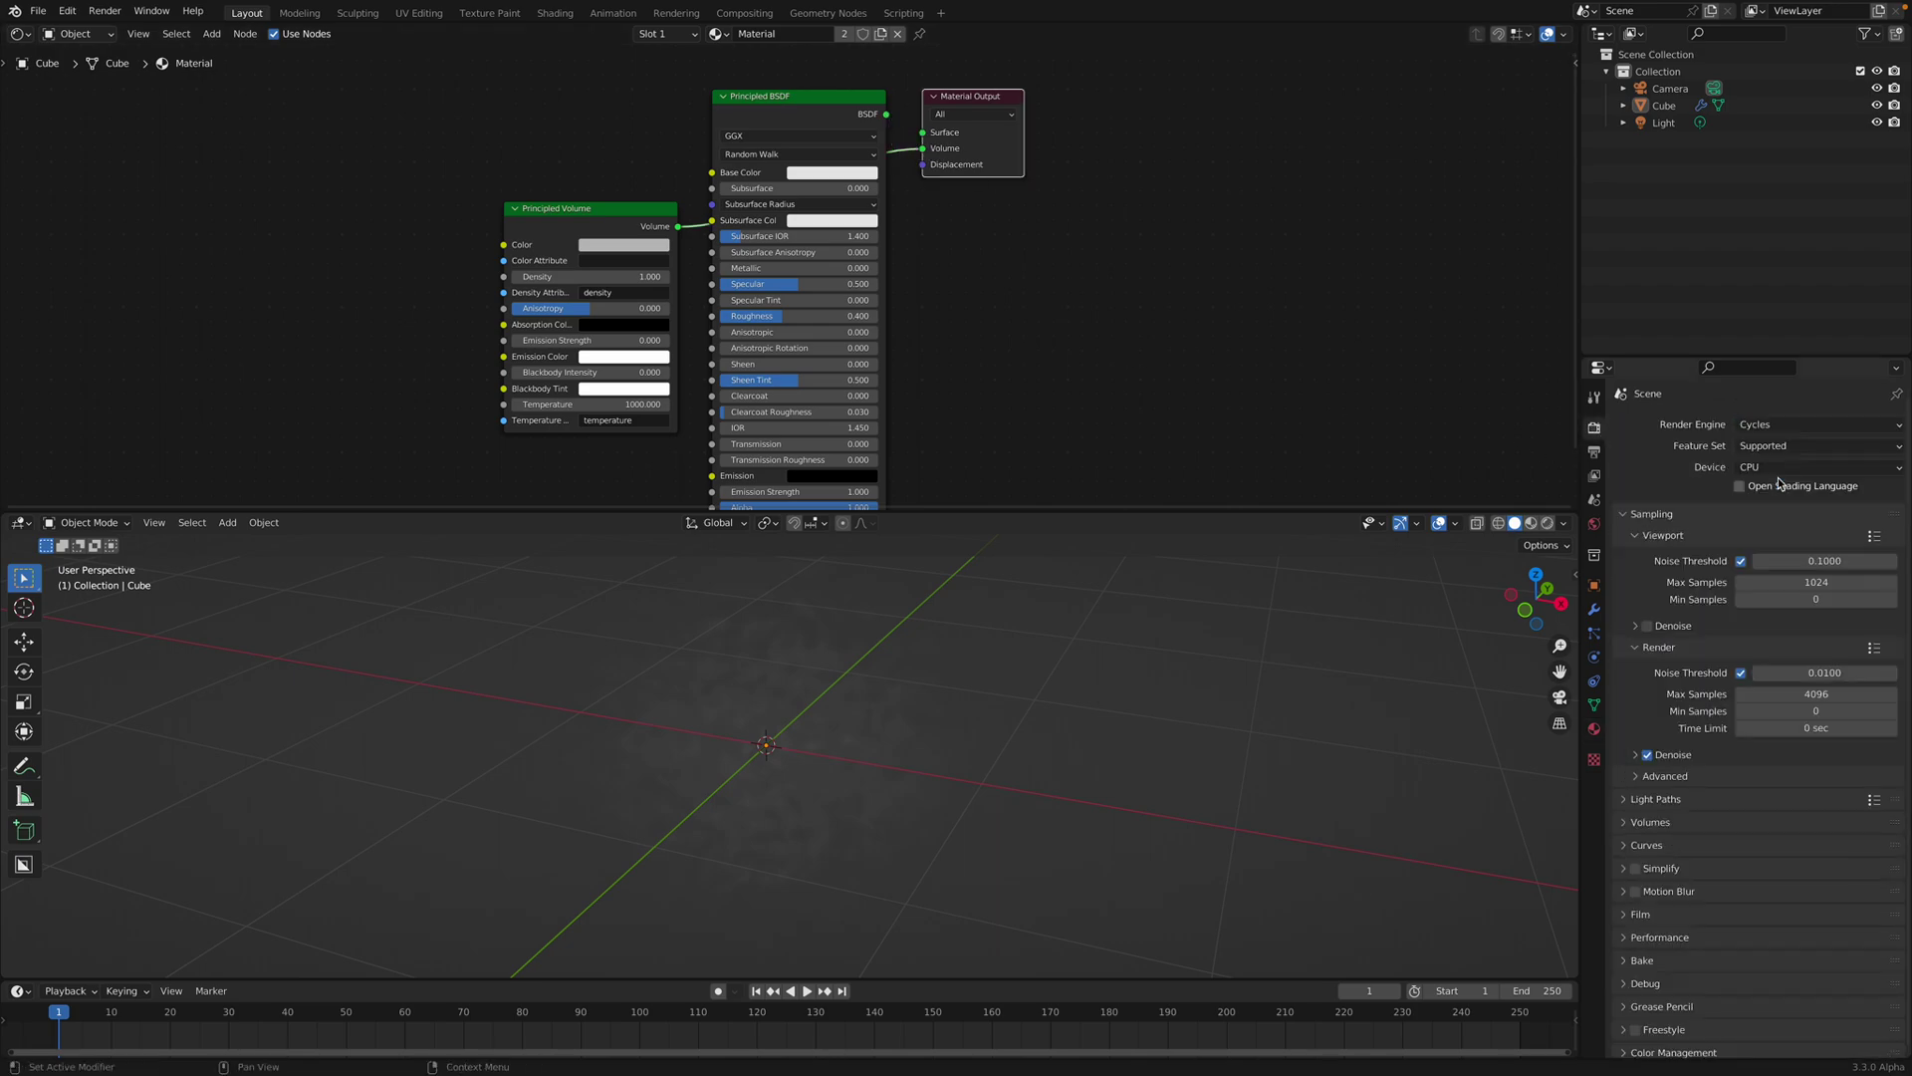
{"action": "middle_click_drag", "start_coordinate": [1205, 668], "coordinate": [1116, 683]}
{"action": "key", "text": "ctrl+s"}
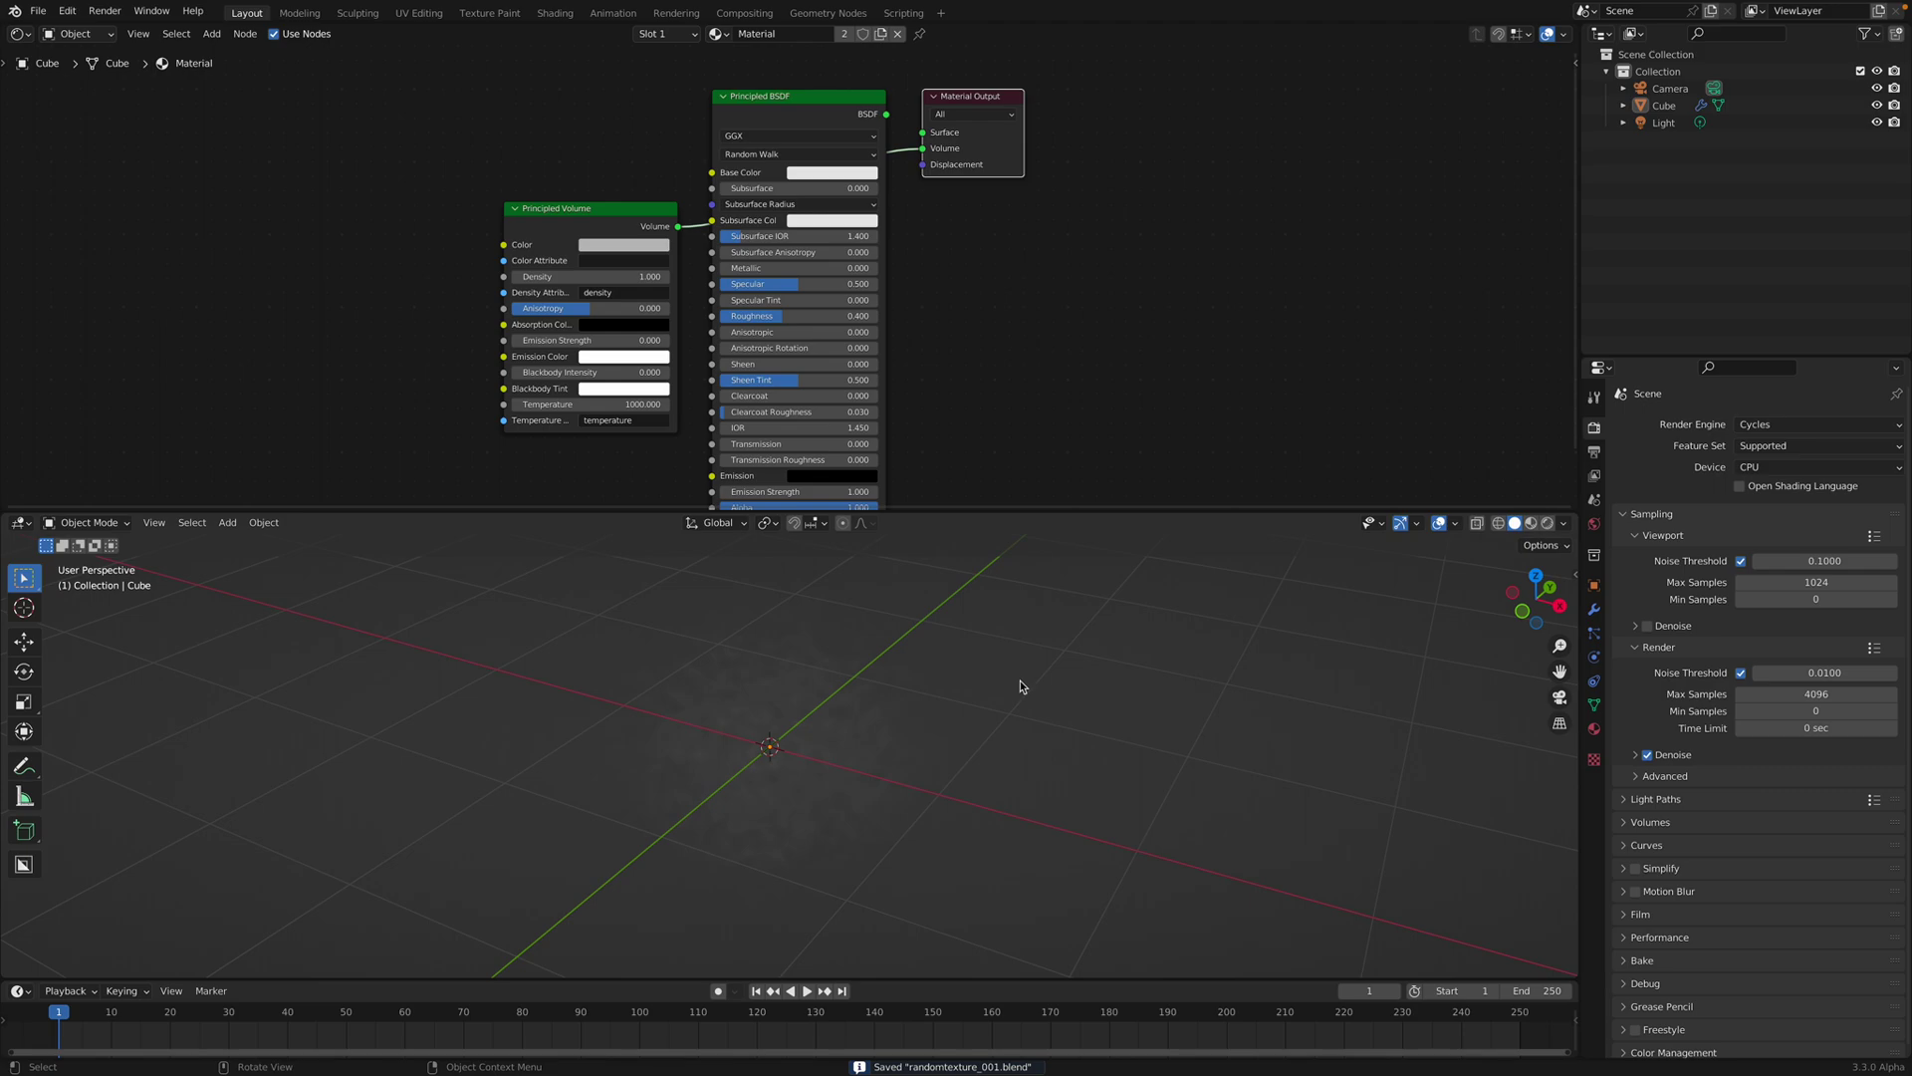
{"action": "left_click", "coordinate": [1549, 524]}
{"action": "left_click_drag", "start_coordinate": [797, 510], "coordinate": [796, 381]}
Add a Sun light, place it above and beside the volume, and rotate it freely to shine across the volume.
{"action": "key", "text": "shift+a"}
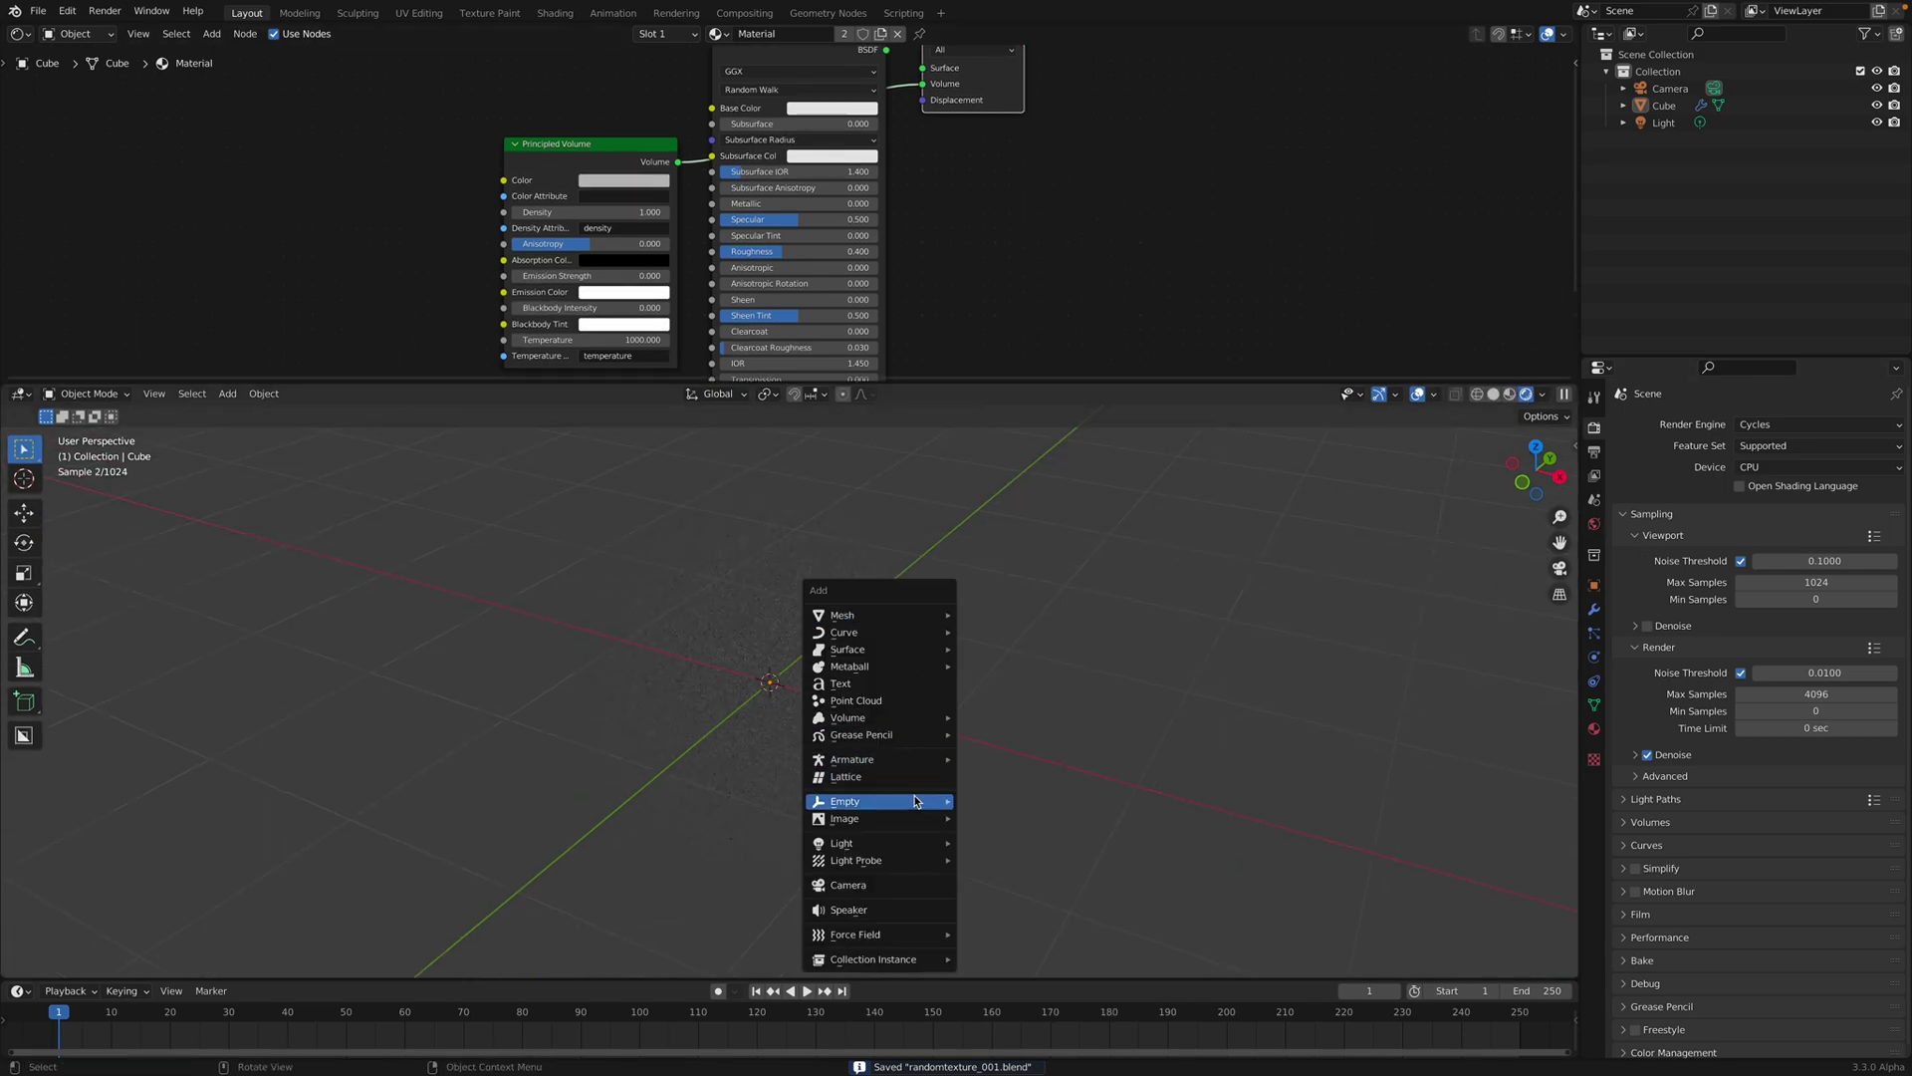
{"action": "mouse_move", "coordinate": [921, 844]}
{"action": "left_click", "coordinate": [981, 859]}
{"action": "key", "text": "r"}
{"action": "key", "text": "r"}
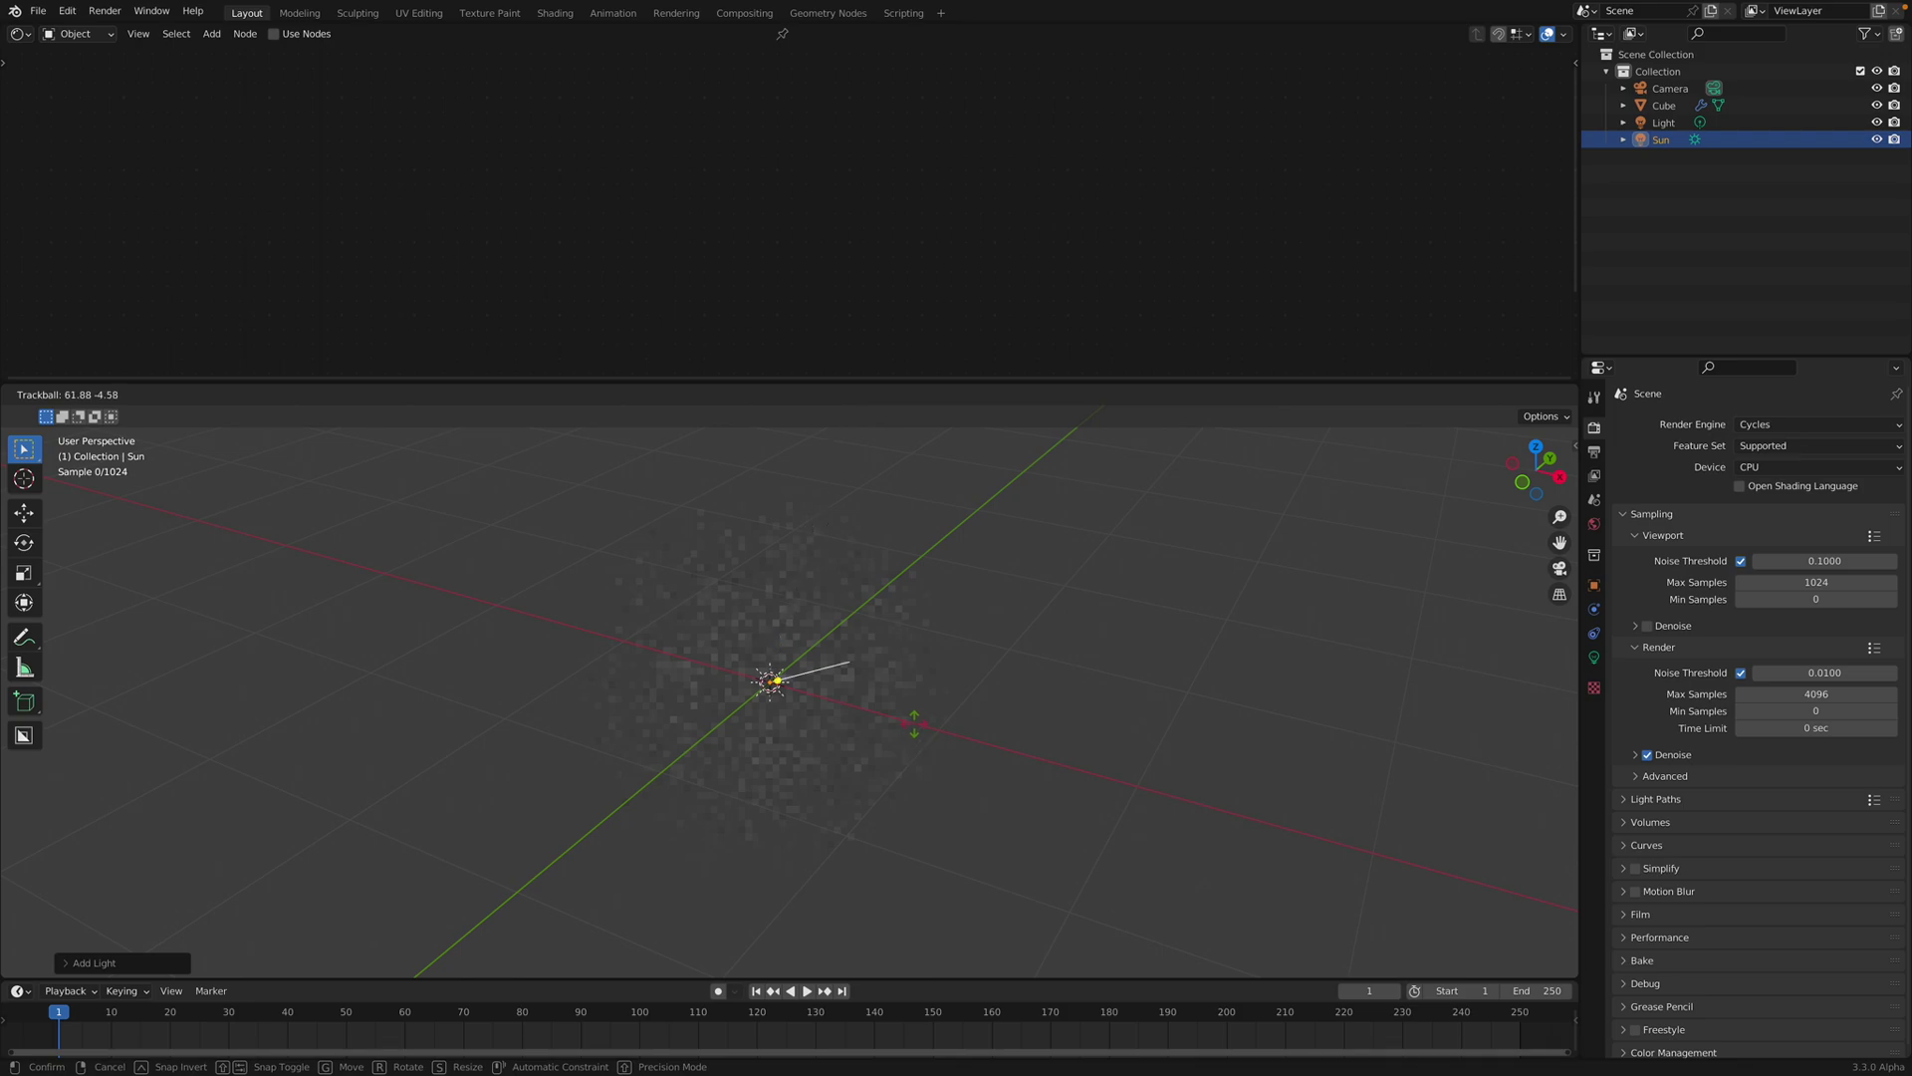
{"action": "left_click", "coordinate": [909, 705]}
{"action": "key", "text": "g"}
{"action": "left_click", "coordinate": [845, 628]}
{"action": "key", "text": "r"}
{"action": "key", "text": "r"}
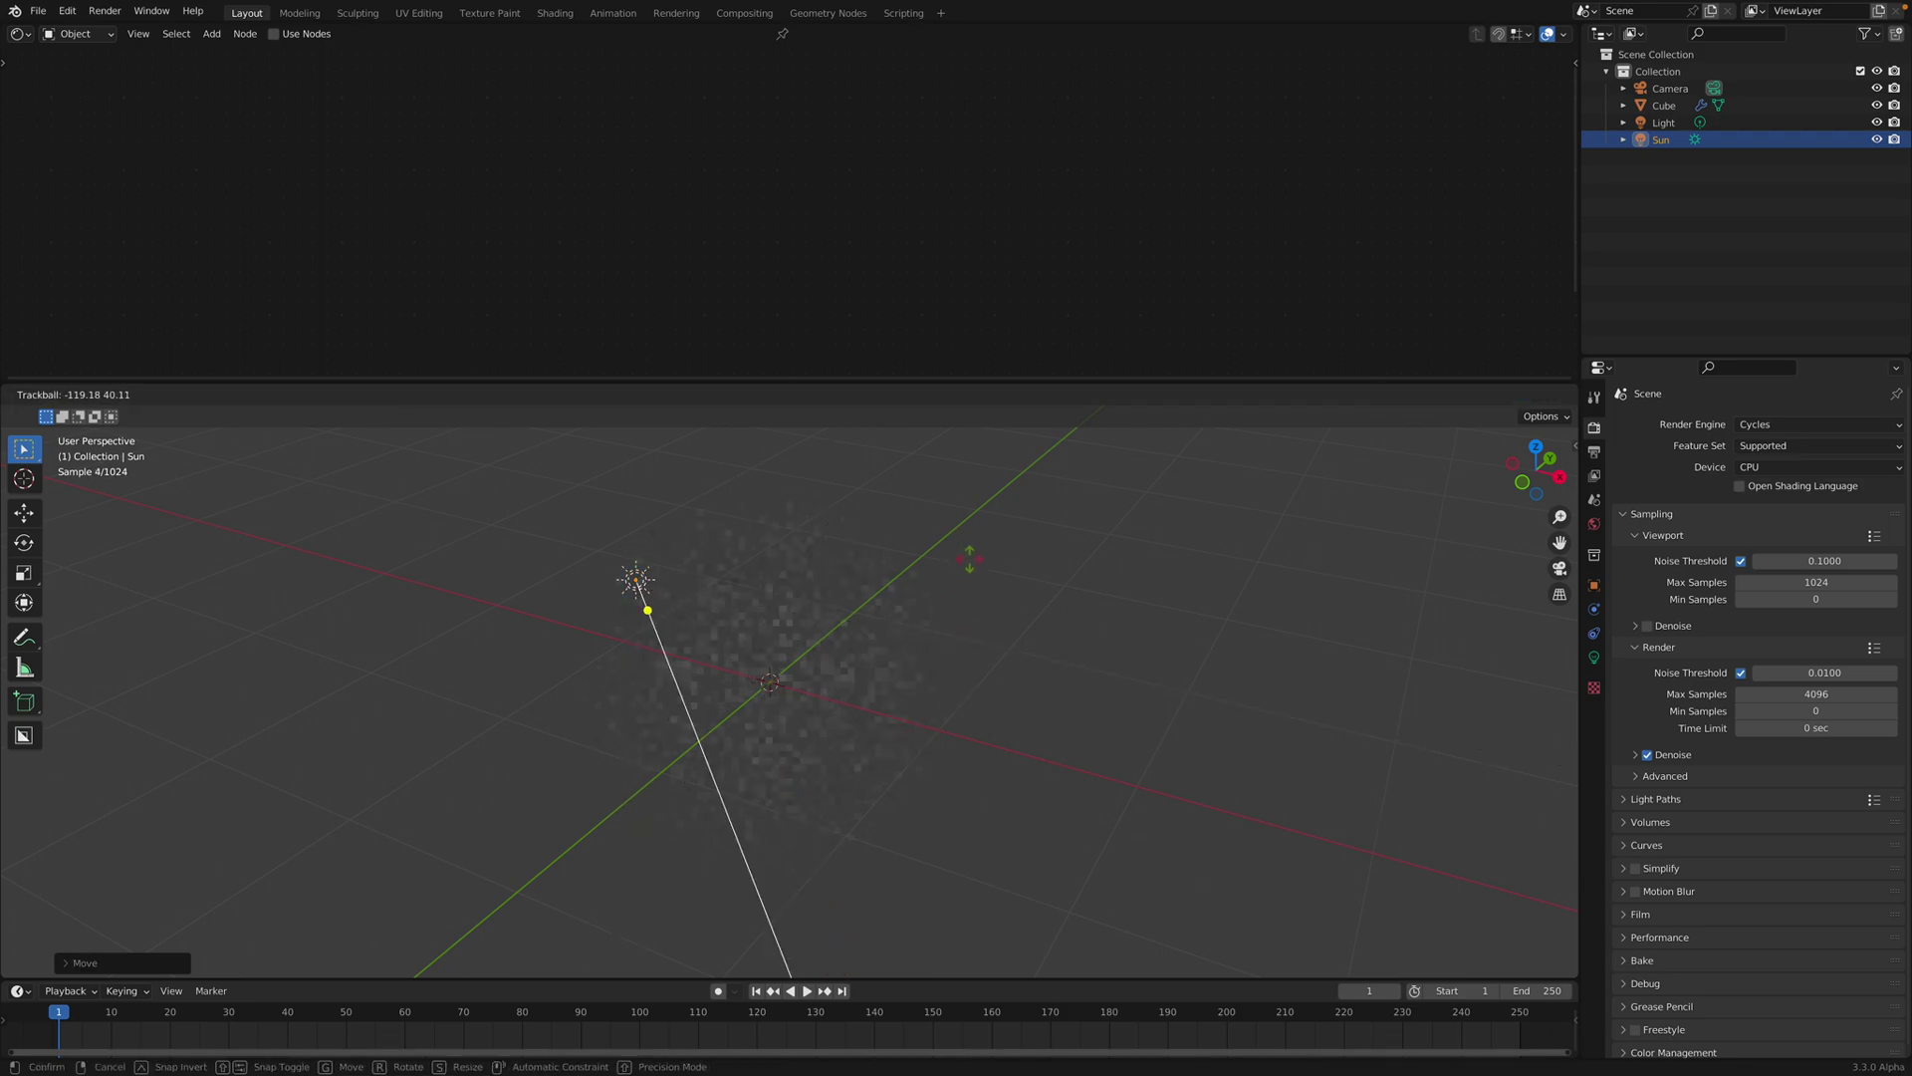
{"action": "left_click", "coordinate": [837, 643]}
Select the cube and set the Principled Volume's Density to 100.
{"action": "left_click", "coordinate": [964, 648]}
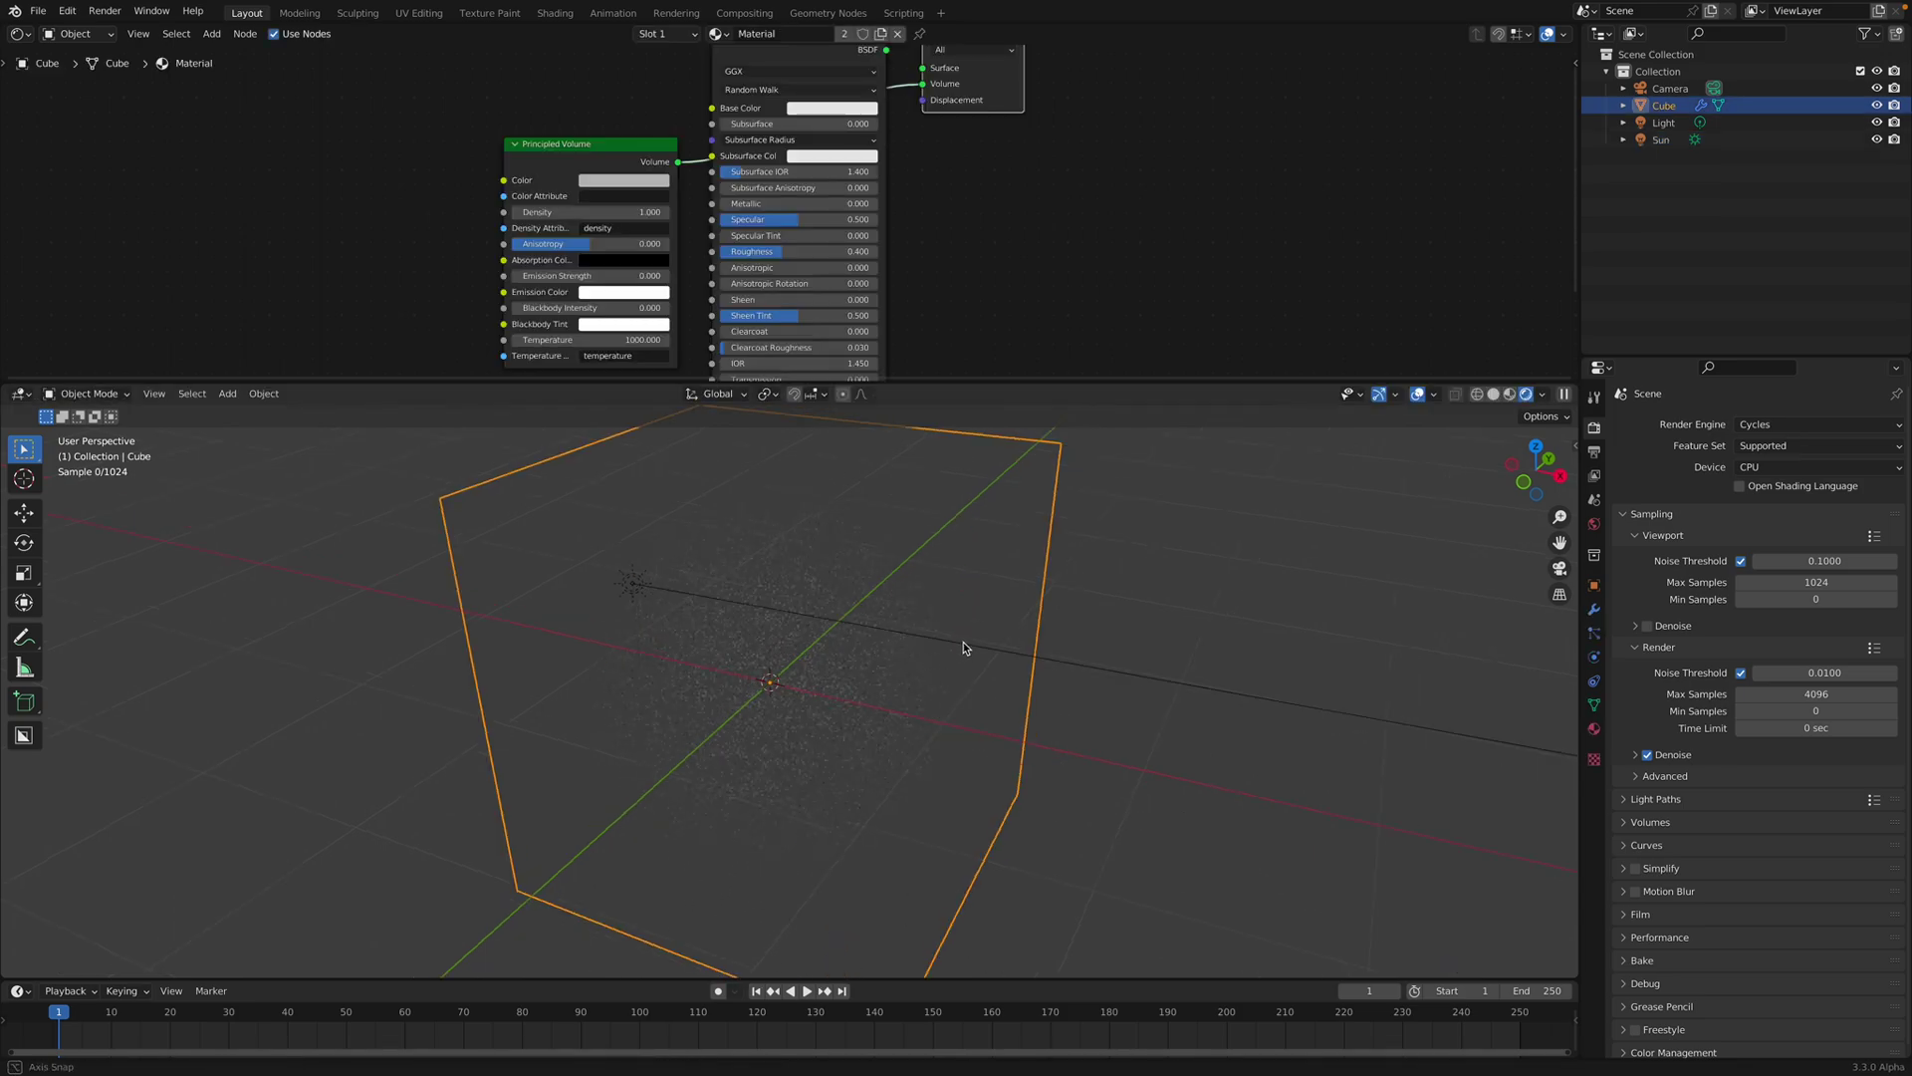
{"action": "middle_click_drag", "start_coordinate": [963, 647], "coordinate": [966, 644]}
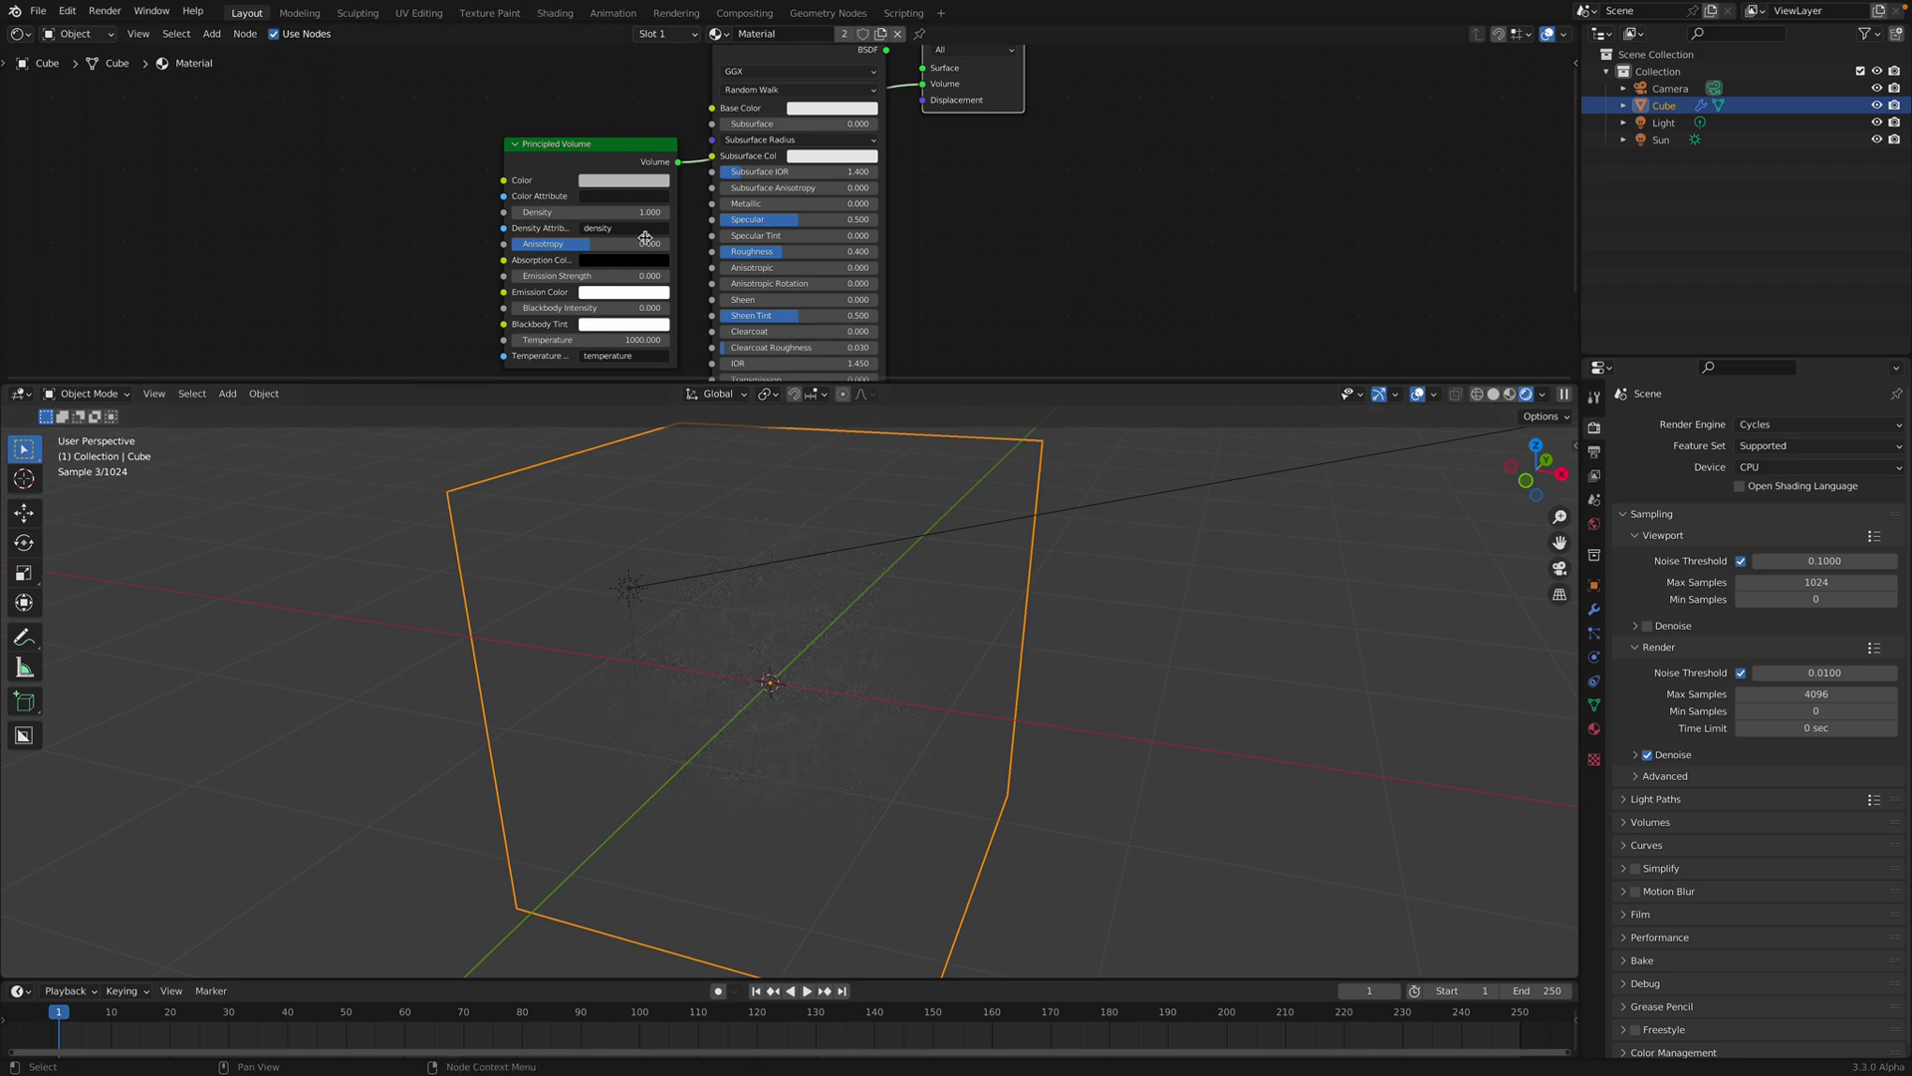
{"action": "middle_click_drag", "start_coordinate": [620, 210], "coordinate": [626, 260]}
{"action": "left_click_drag", "start_coordinate": [623, 262], "coordinate": [823, 262]}
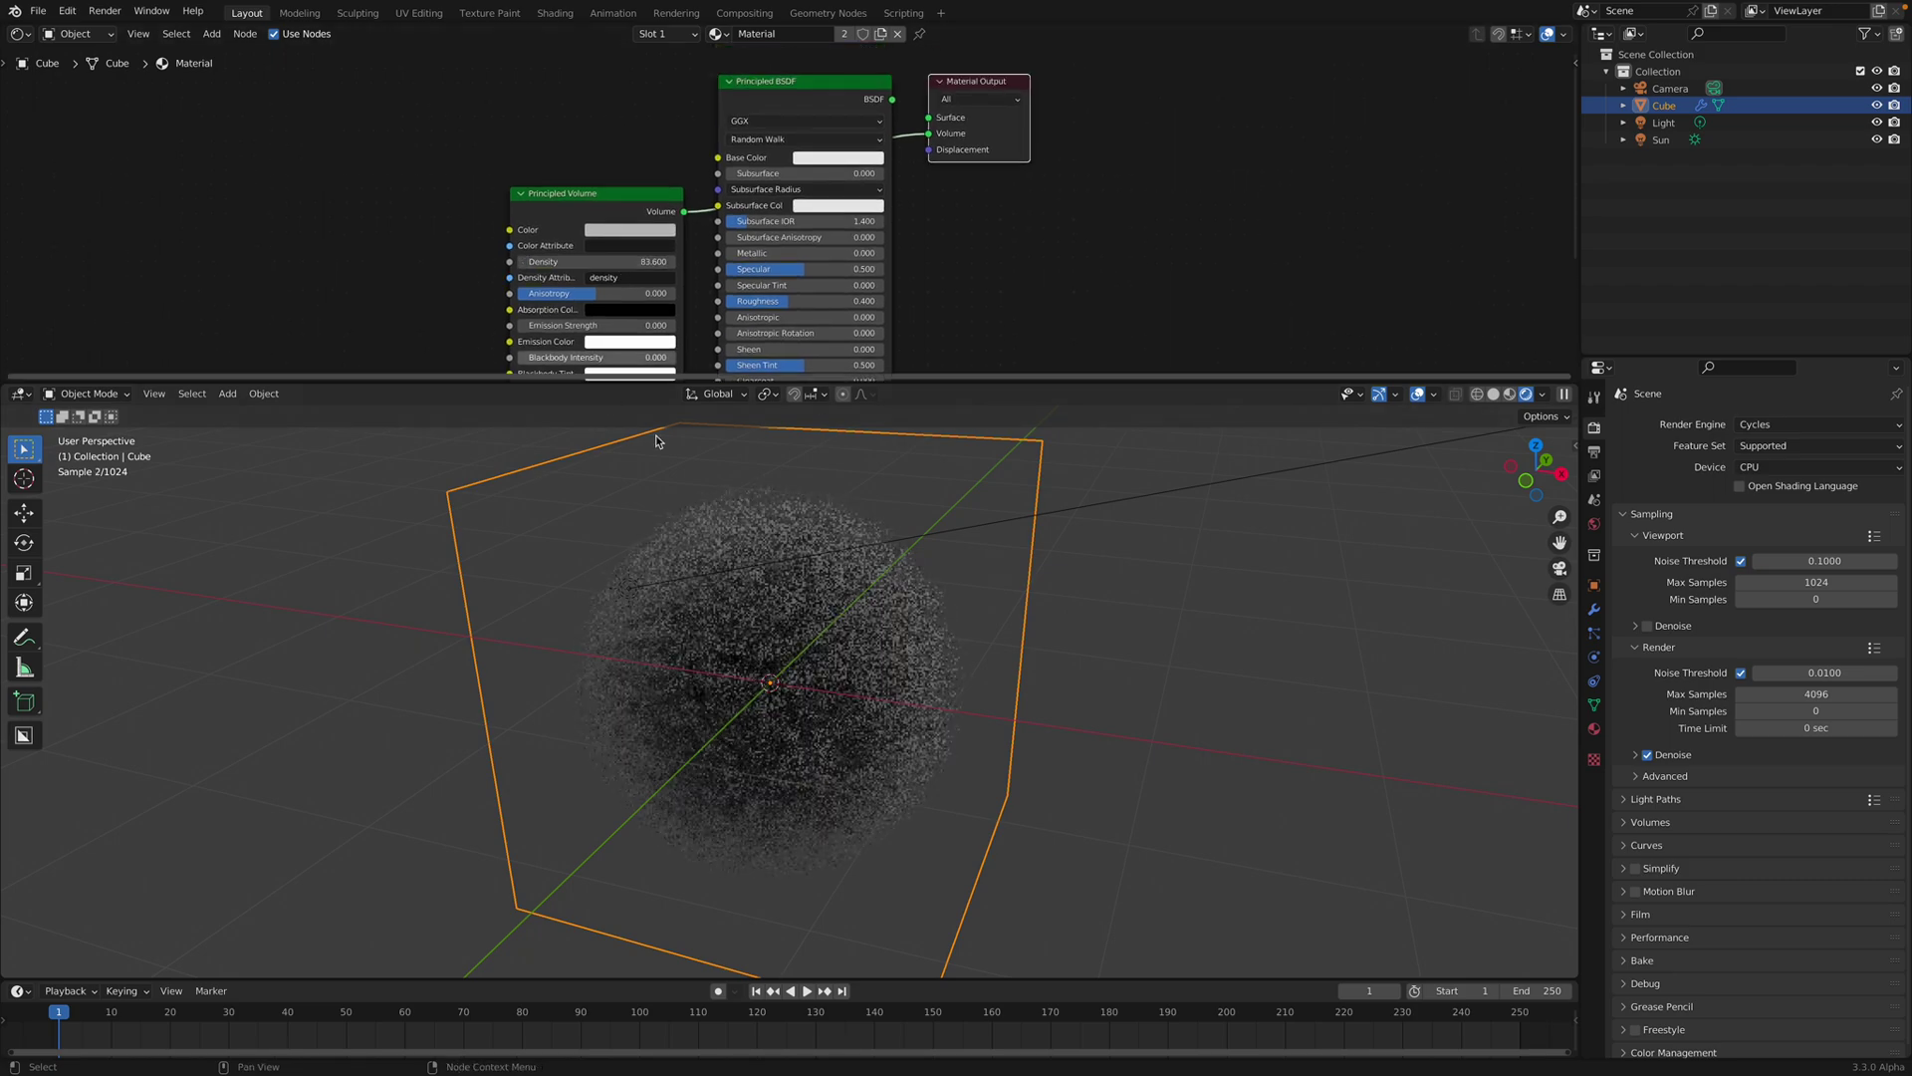
{"action": "left_click", "coordinate": [636, 263]}
{"action": "type", "text": "100"}
{"action": "key", "text": "Return"}
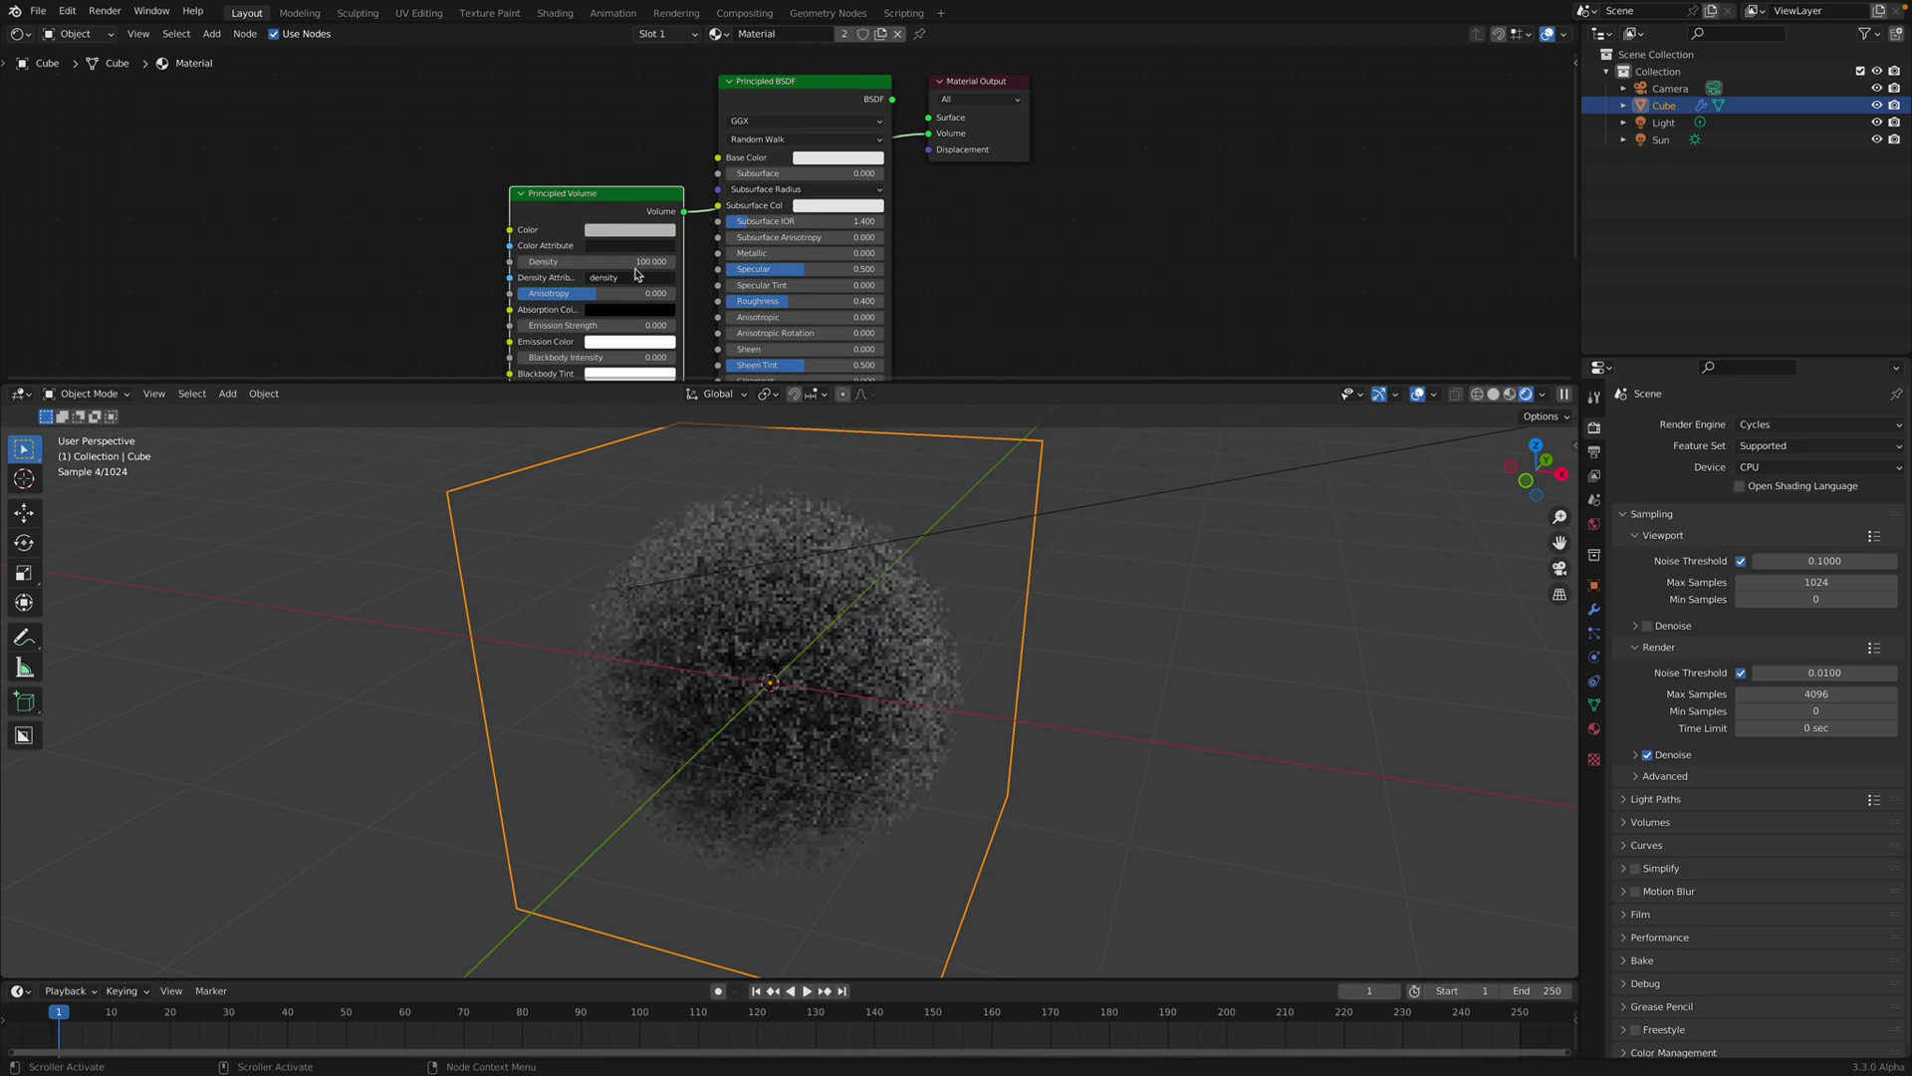
Raise the Principled Volume's Density to 200 and save the file.
{"action": "left_click", "coordinate": [639, 266]}
{"action": "type", "text": "200"}
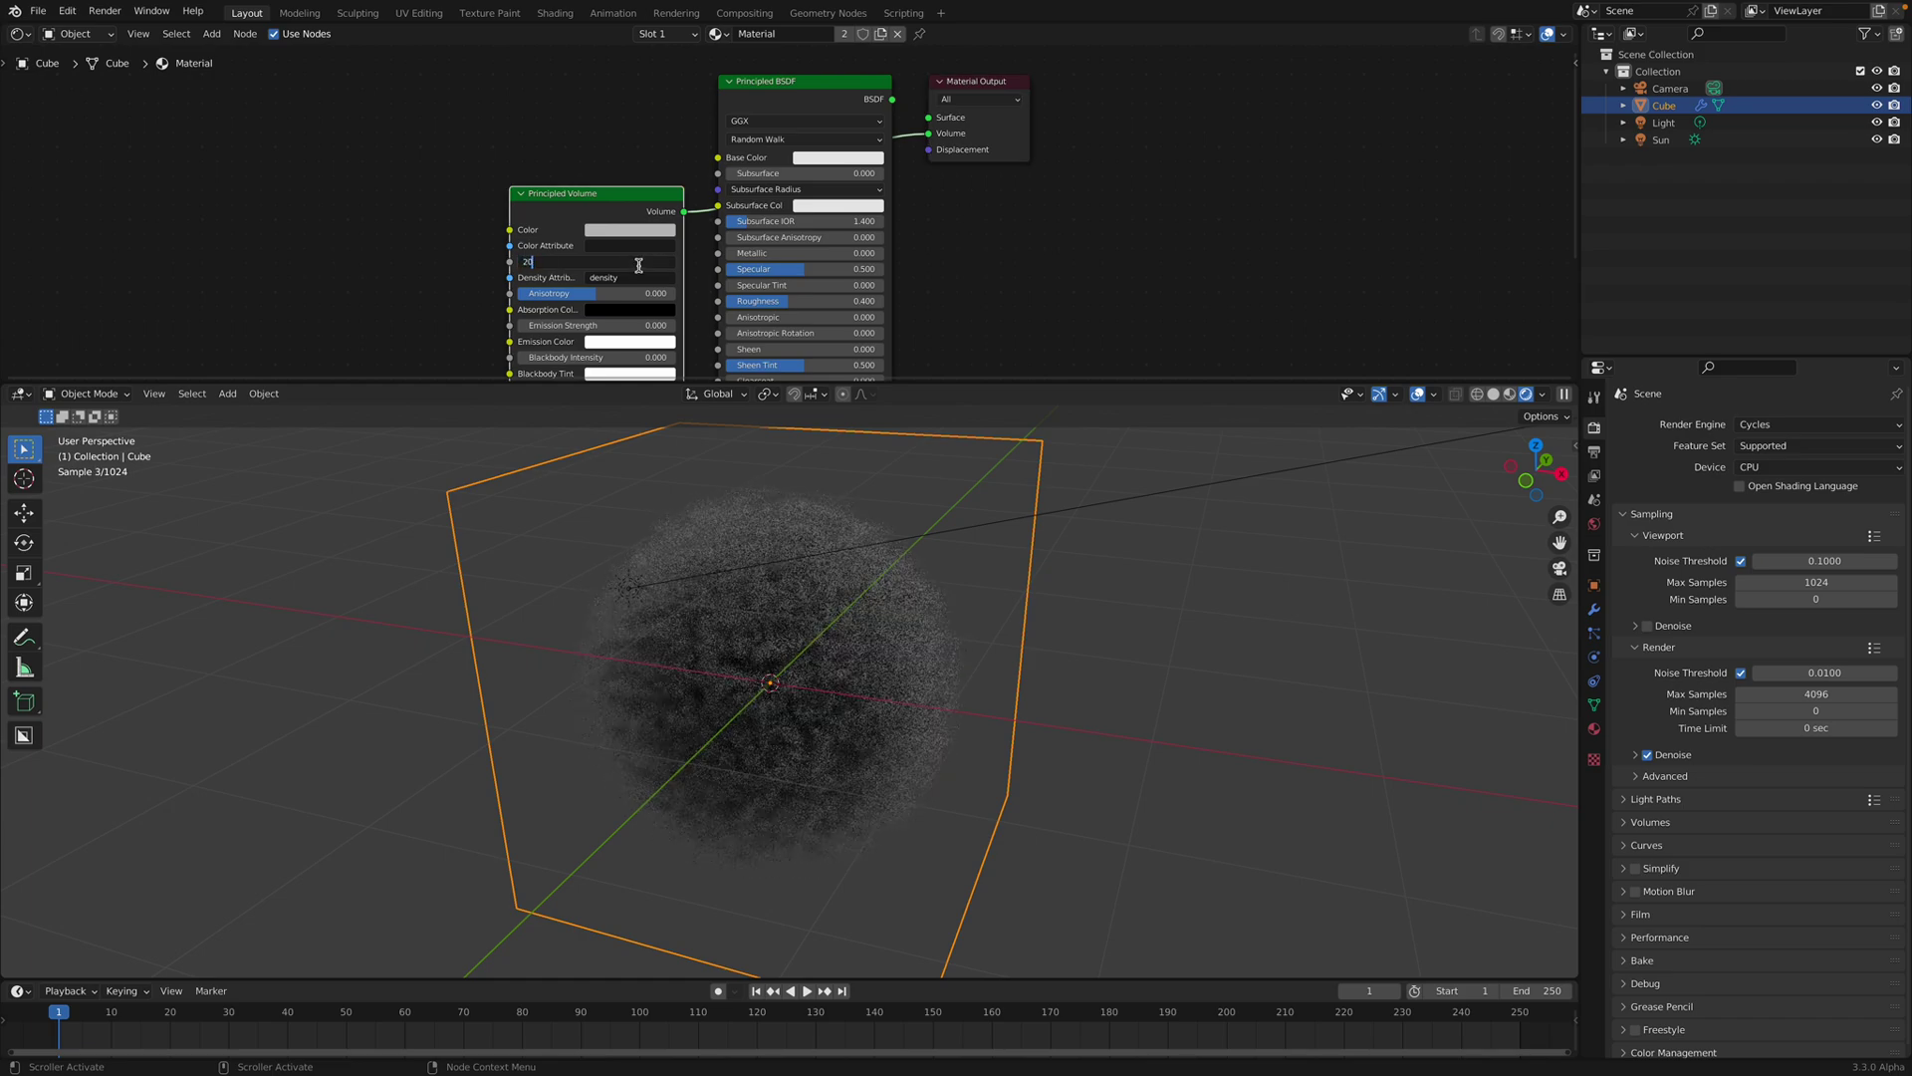
{"action": "key", "text": "Return"}
{"action": "left_click", "coordinate": [1163, 686]}
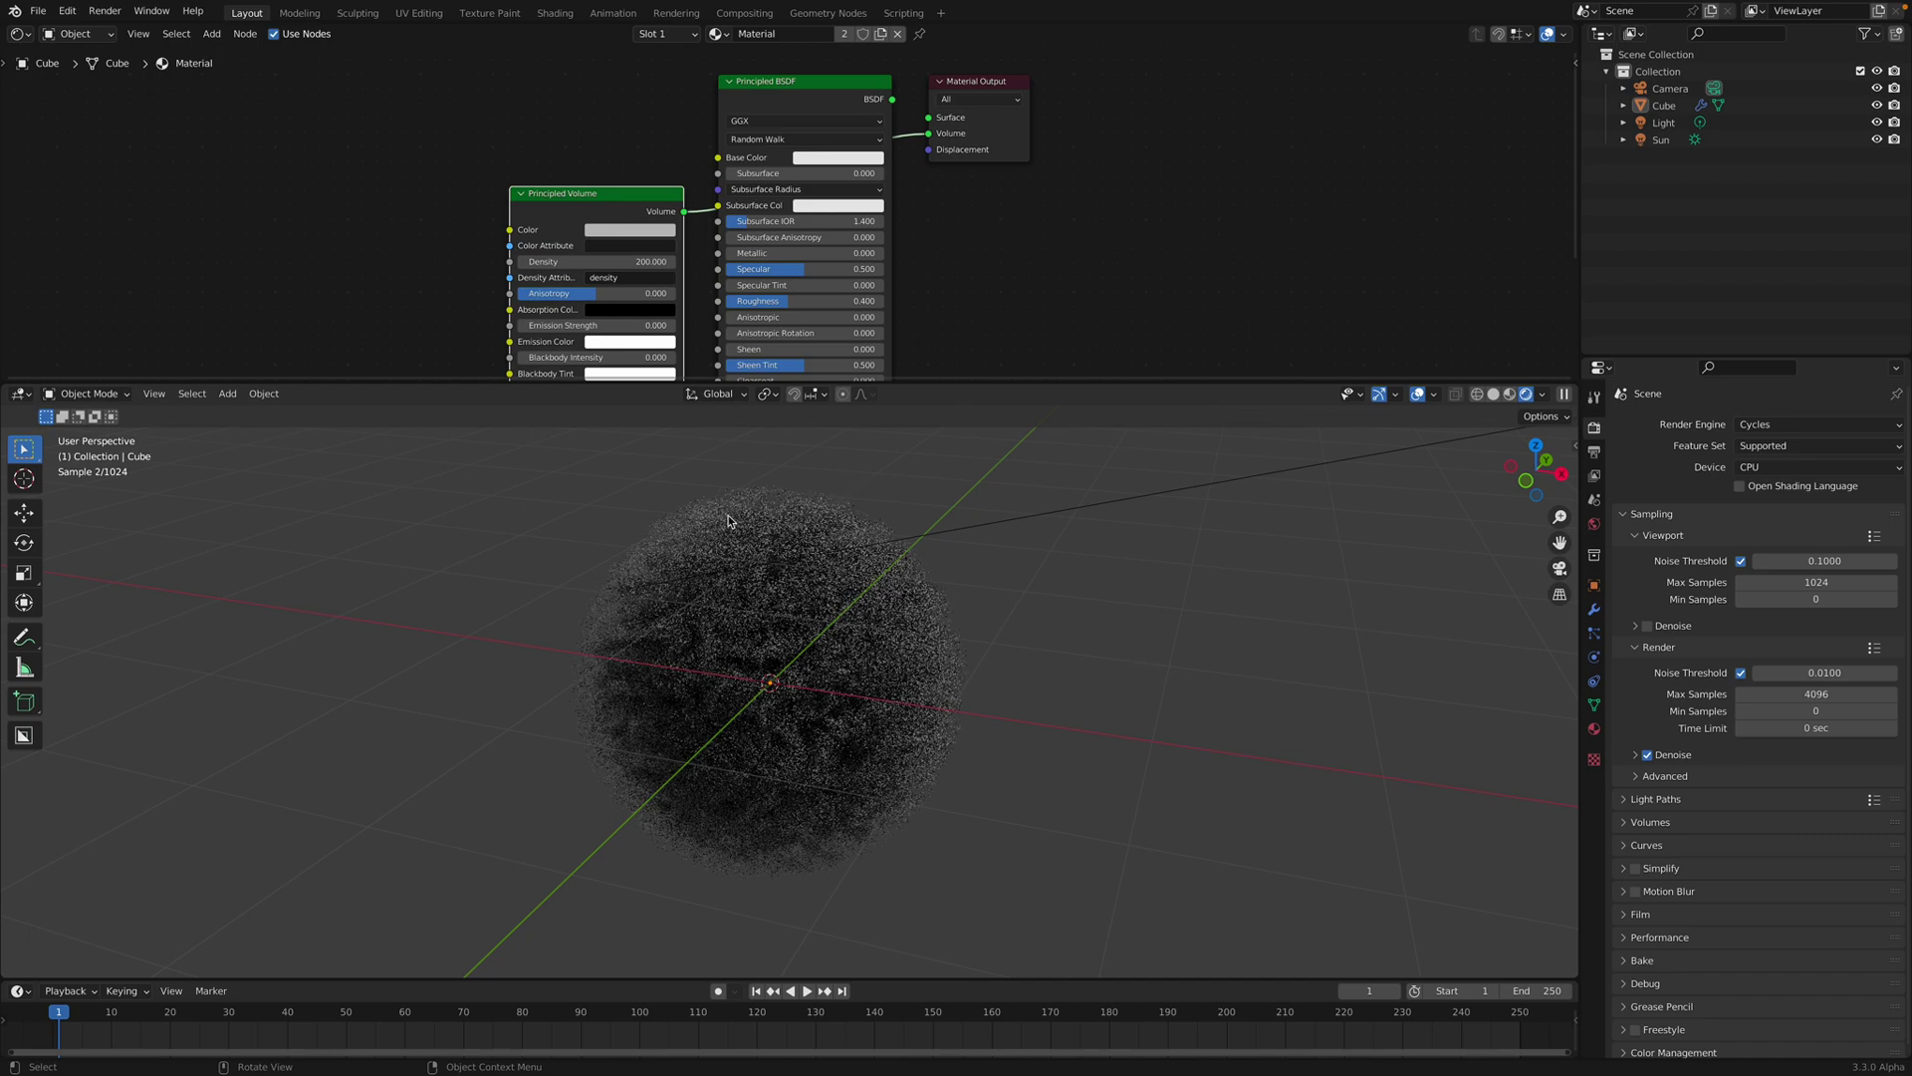
{"action": "key", "text": "ctrl+s"}
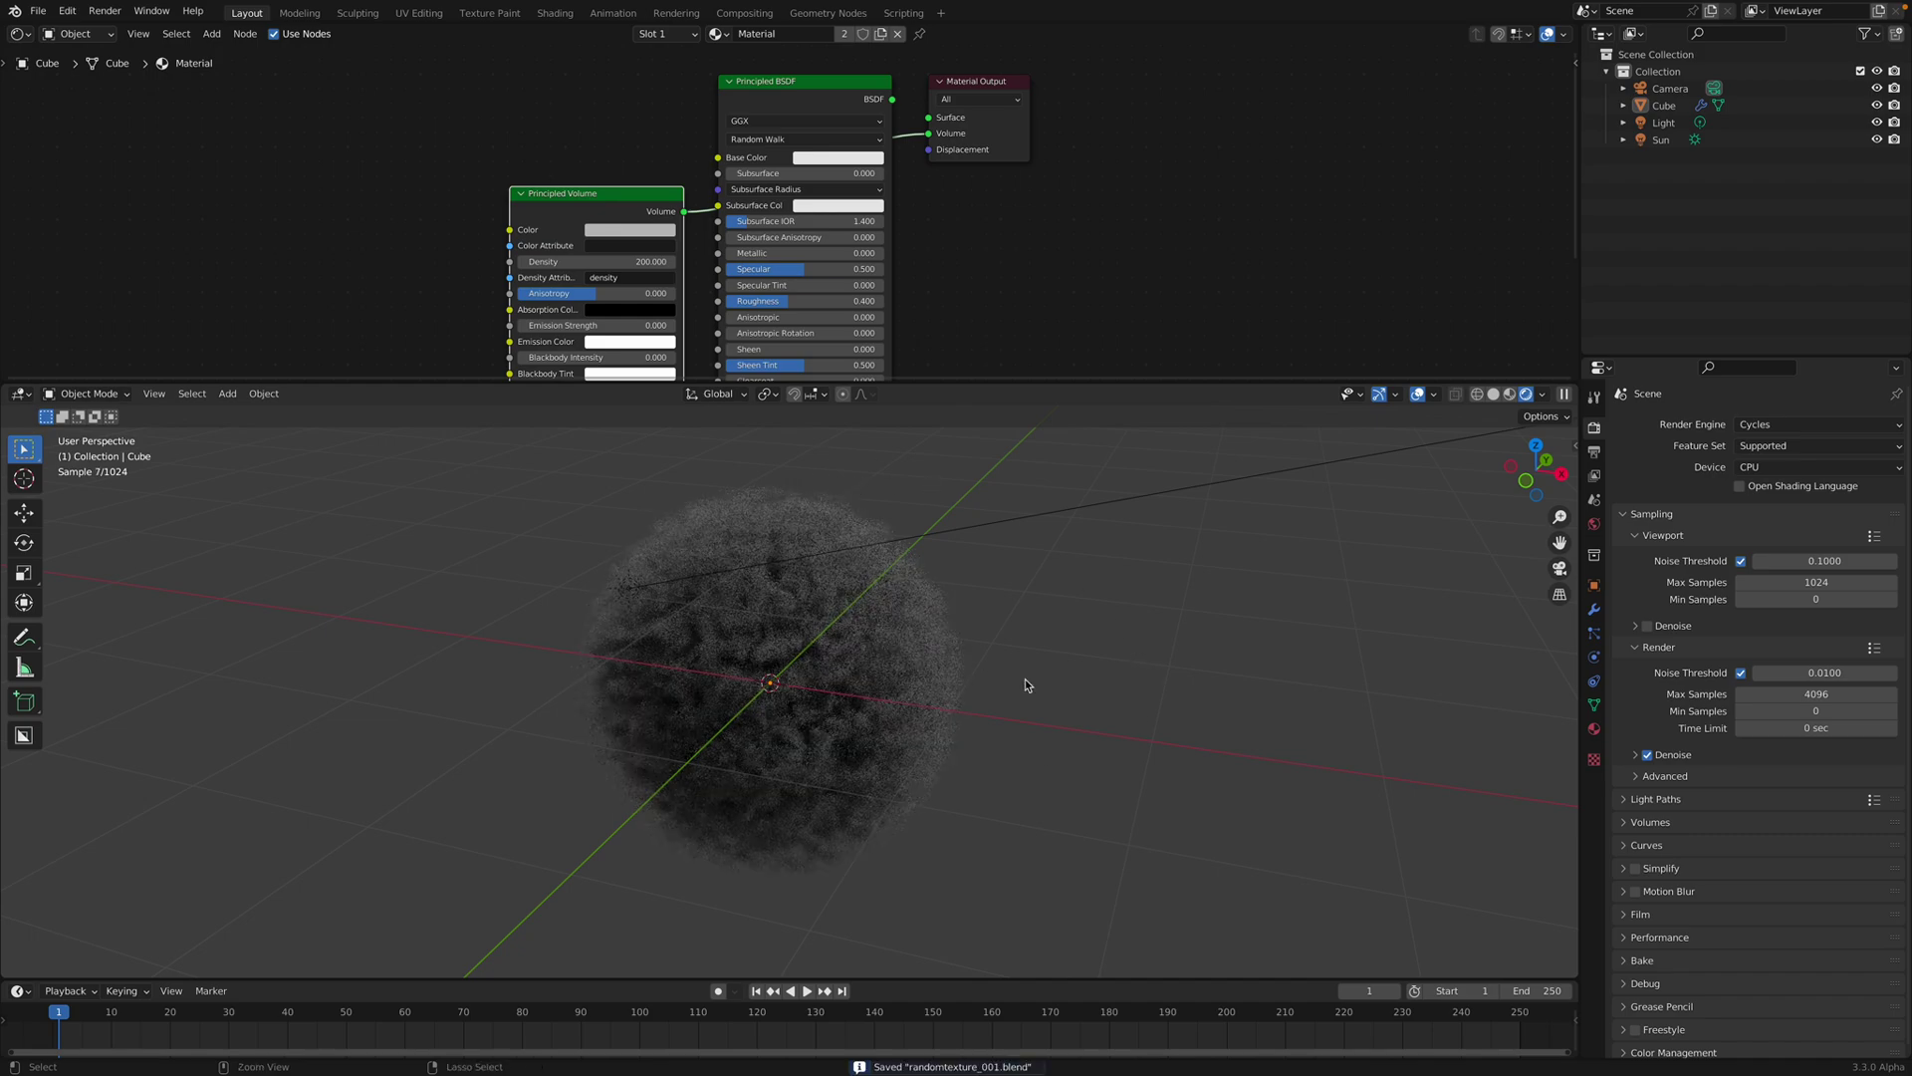
Select the cube and show its geometry node tree in place of the shader nodes.
{"action": "left_click", "coordinate": [950, 680]}
{"action": "left_click", "coordinate": [19, 33]}
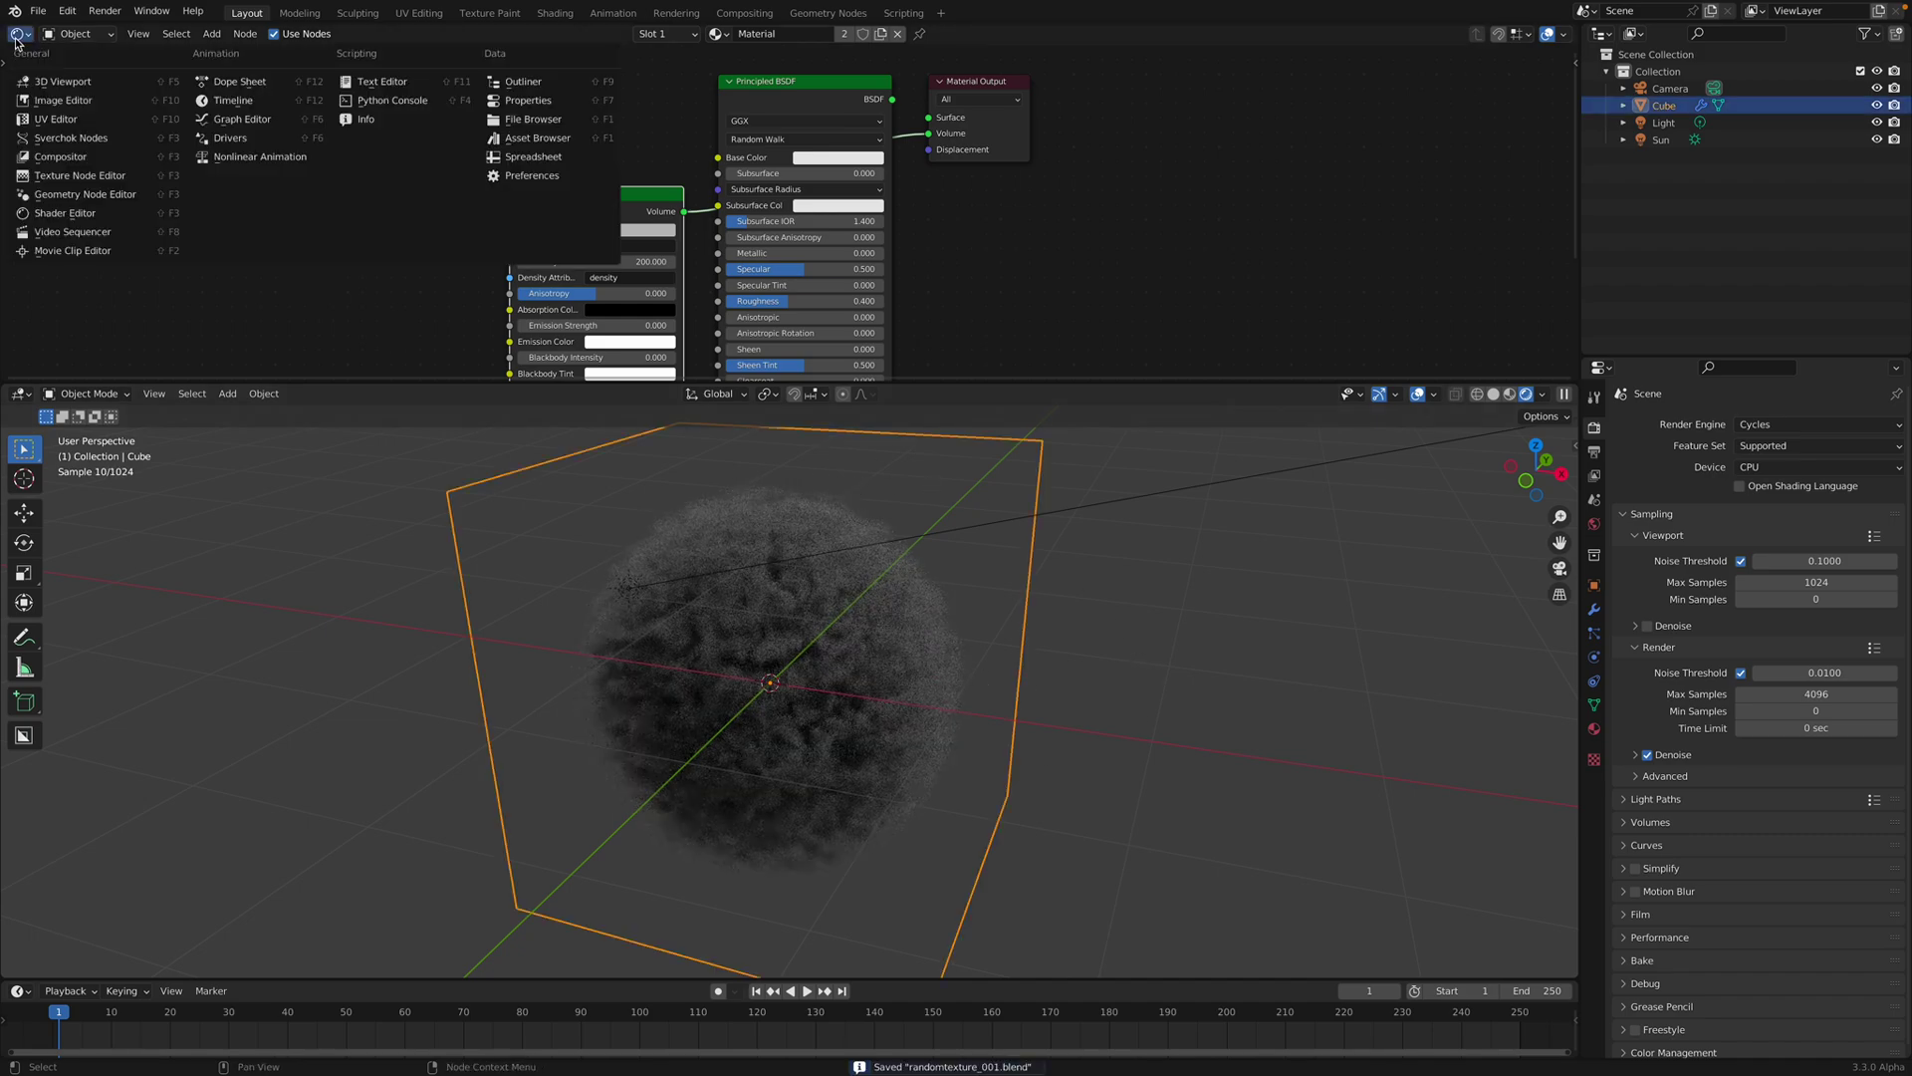
{"action": "left_click", "coordinate": [89, 193]}
{"action": "scroll", "coordinate": [558, 216], "scroll_direction": "down", "scroll_amount": 3}
{"action": "middle_click_drag", "start_coordinate": [772, 220], "coordinate": [602, 141]}
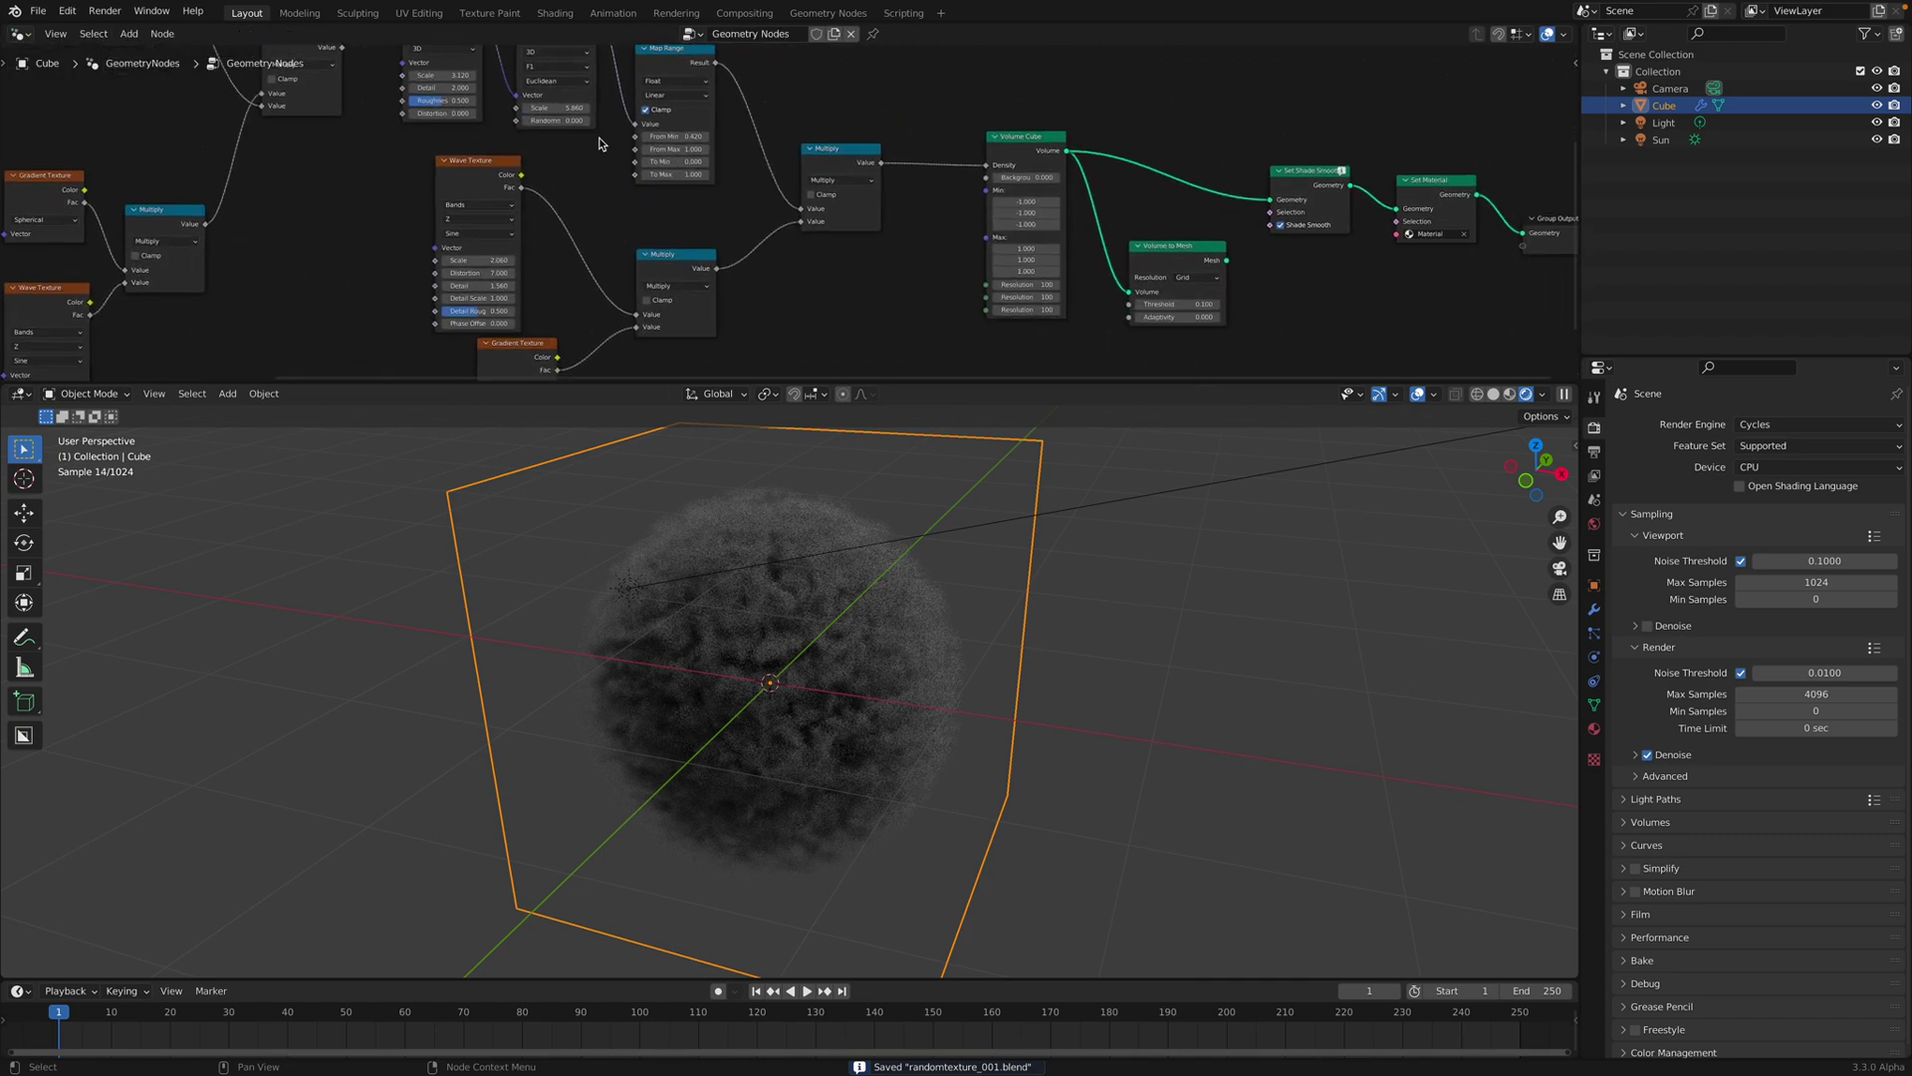
Arrange the Volume Cube, Set Shade Smooth, Set Material and Group Output nodes closer together and save the file.
{"action": "scroll", "coordinate": [785, 217], "scroll_direction": "up", "scroll_amount": 2}
{"action": "middle_click_drag", "start_coordinate": [892, 290], "coordinate": [669, 315]}
{"action": "scroll", "coordinate": [847, 207], "scroll_direction": "up", "scroll_amount": 2}
{"action": "left_click_drag", "start_coordinate": [762, 169], "coordinate": [714, 124]}
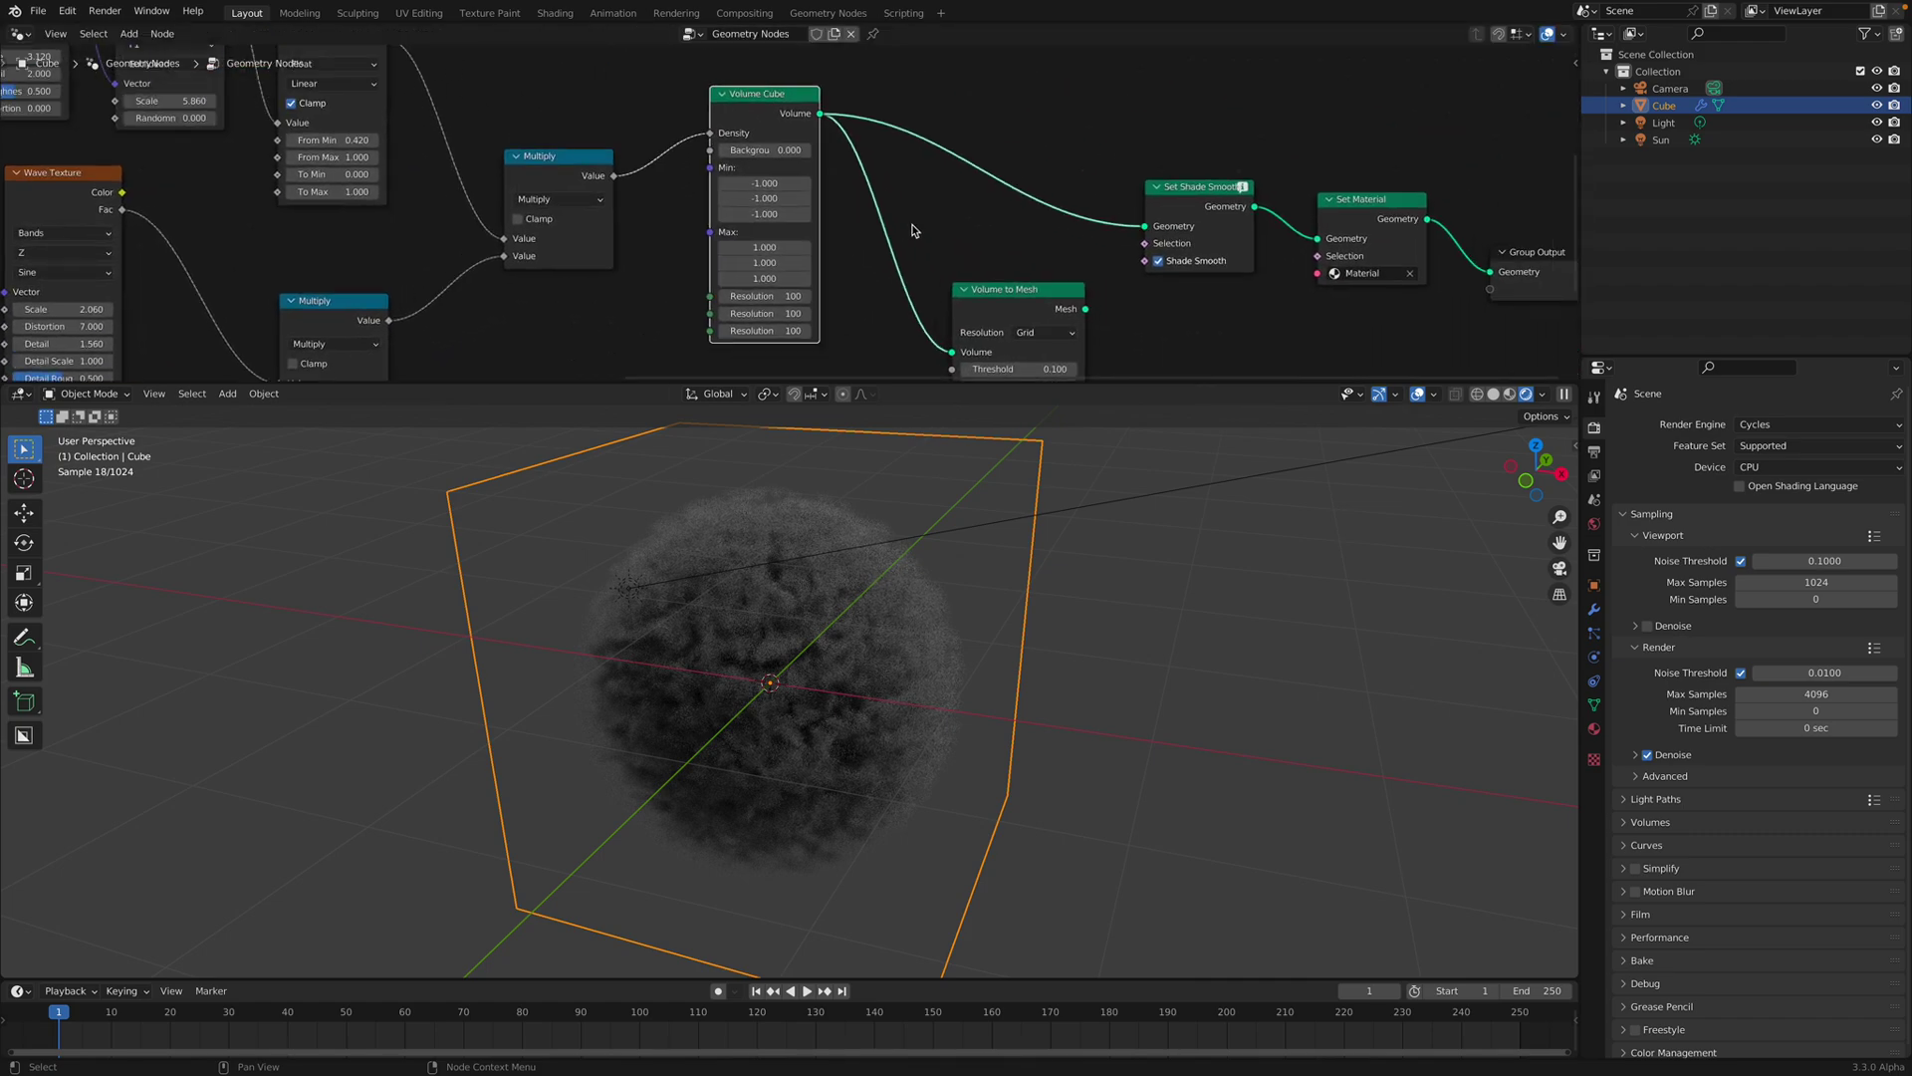
{"action": "left_click_drag", "start_coordinate": [1179, 192], "coordinate": [994, 143]}
{"action": "left_click_drag", "start_coordinate": [1367, 202], "coordinate": [1249, 155]}
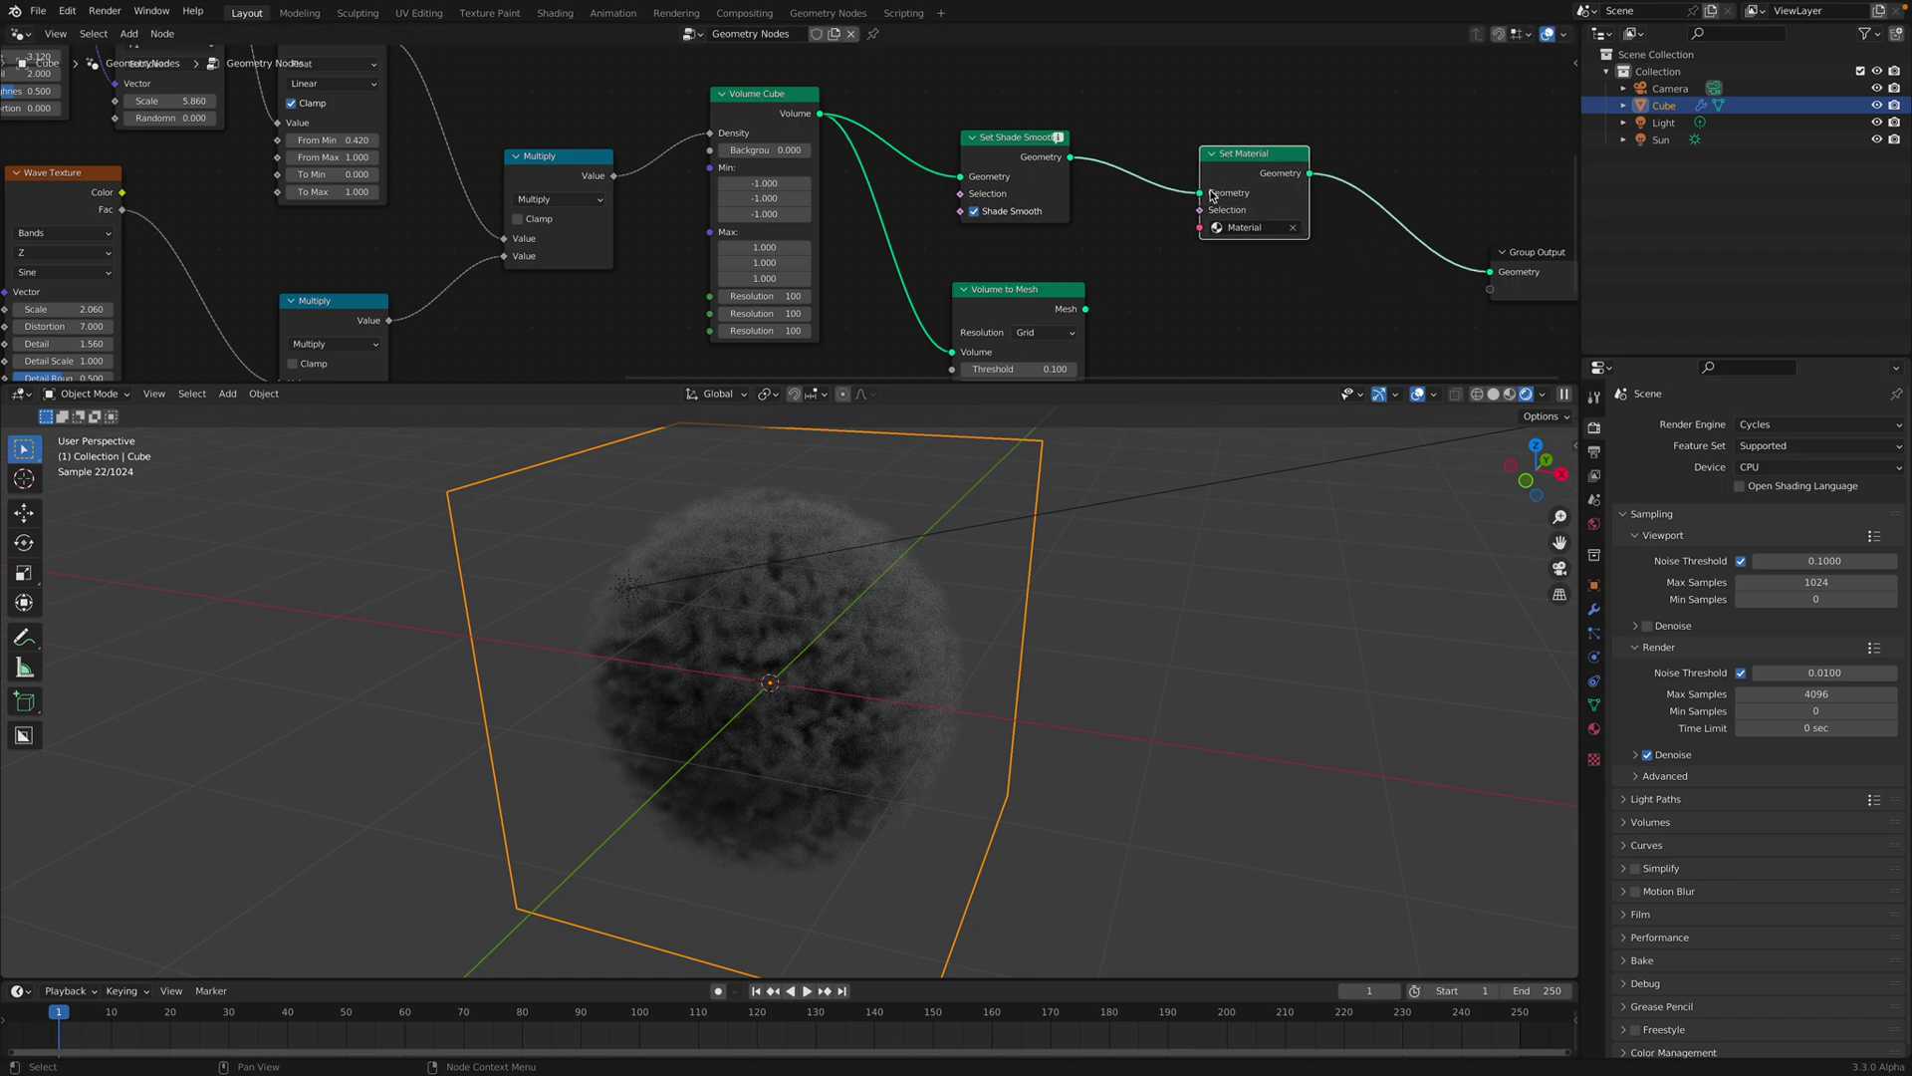
{"action": "middle_click_drag", "start_coordinate": [1446, 263], "coordinate": [1366, 245]}
{"action": "left_click_drag", "start_coordinate": [1447, 238], "coordinate": [1321, 156]}
{"action": "left_click", "coordinate": [1205, 143]}
{"action": "key", "text": "ctrl+s"}
Set the Scale of the Wave Texture feeding the lower Multiply node to 1.
{"action": "middle_click_drag", "start_coordinate": [517, 190], "coordinate": [732, 216]}
{"action": "middle_click_drag", "start_coordinate": [504, 283], "coordinate": [623, 191]}
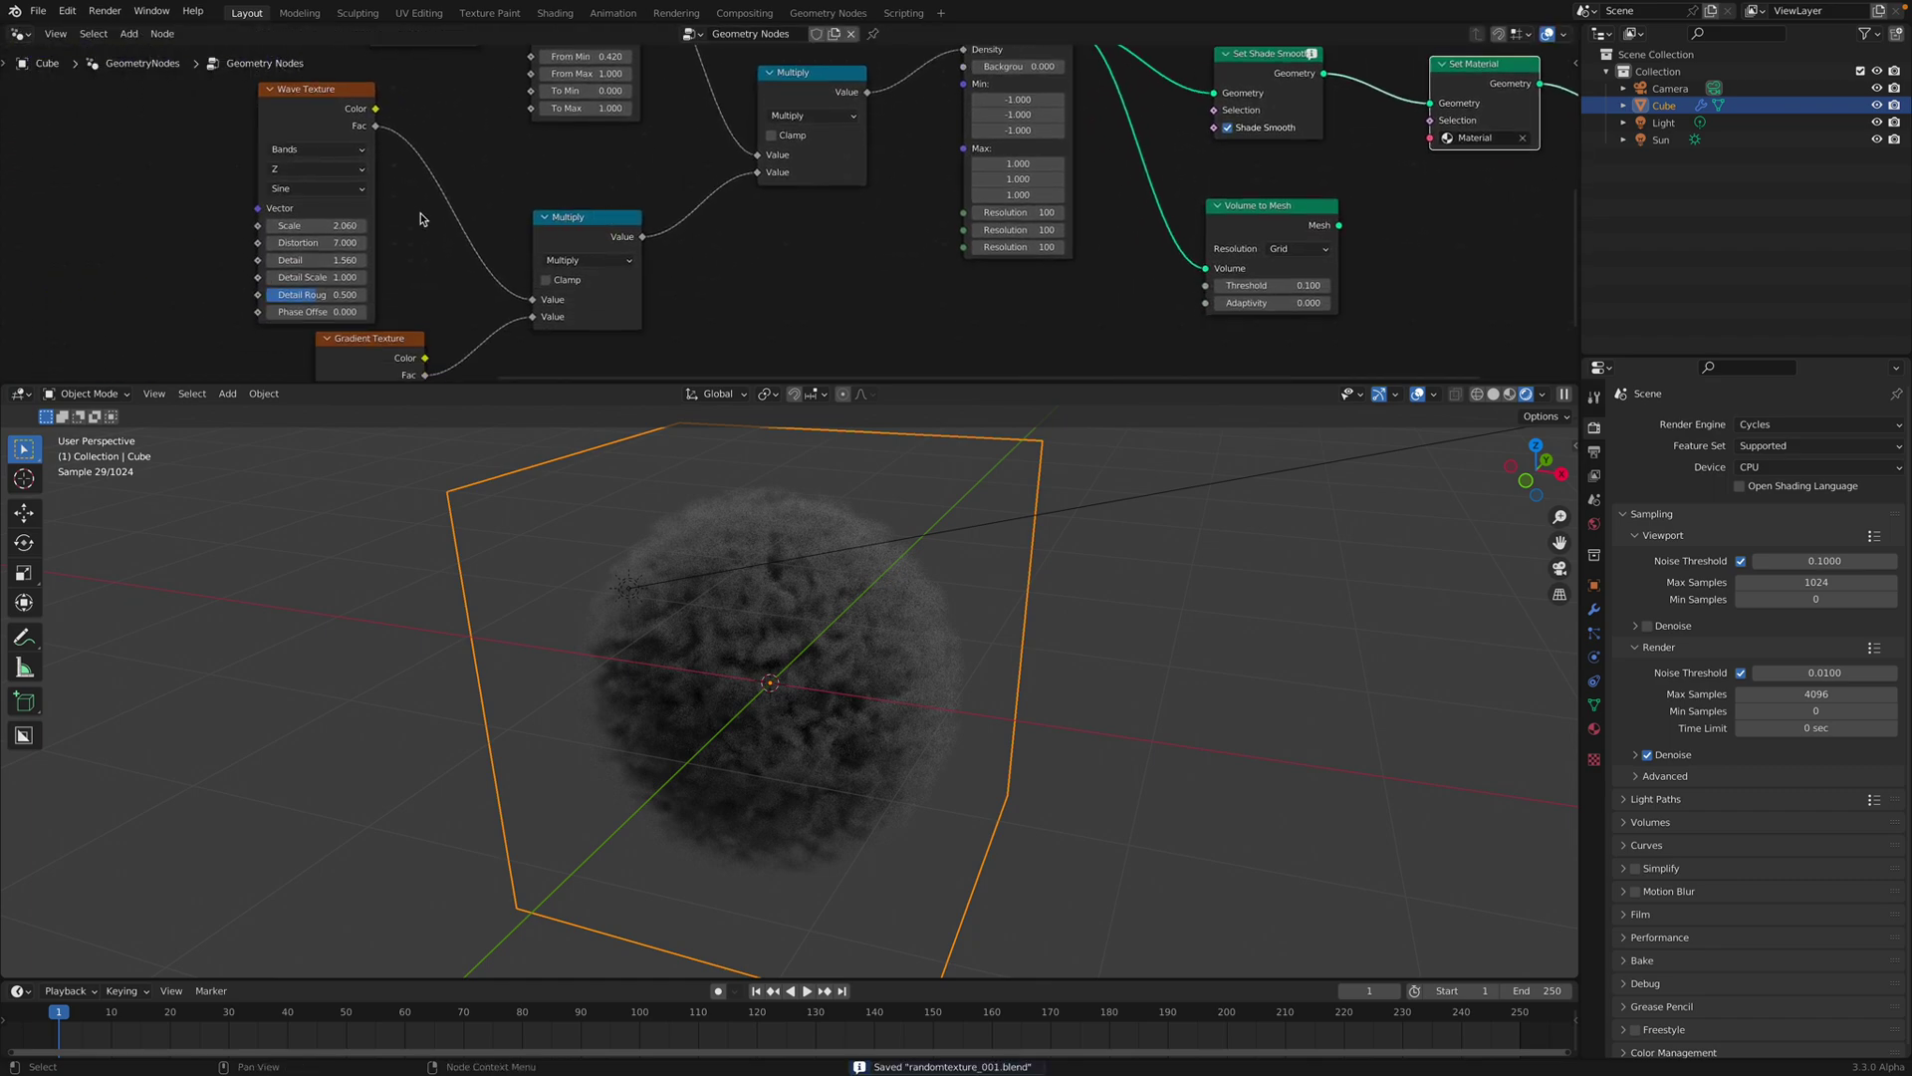
{"action": "left_click", "coordinate": [334, 226]}
{"action": "type", "text": "1"}
{"action": "key", "text": "Return"}
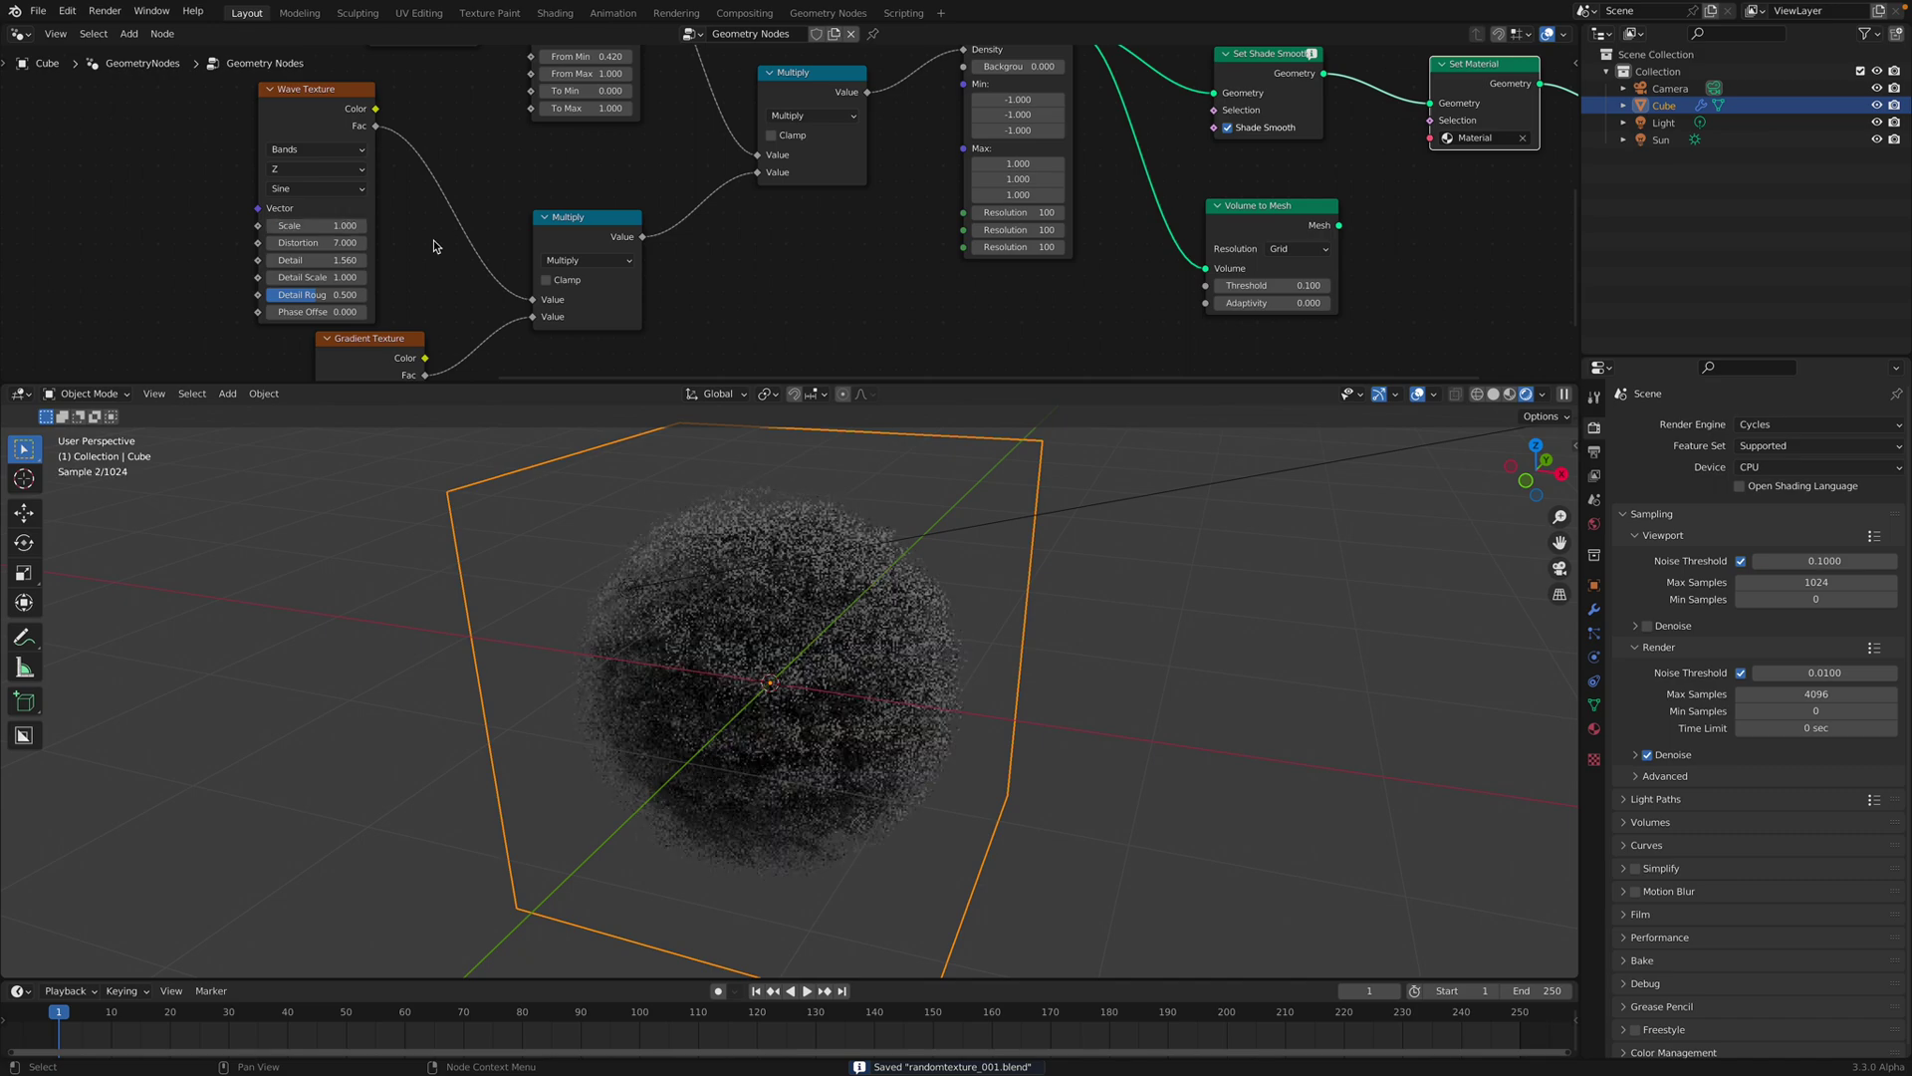
Try the volume with the lower Multiply disconnected from the final Multiply's second Value, and reconnect it.
{"action": "scroll", "coordinate": [771, 214], "scroll_direction": "down", "scroll_amount": 1}
{"action": "middle_click_drag", "start_coordinate": [771, 215], "coordinate": [732, 271]}
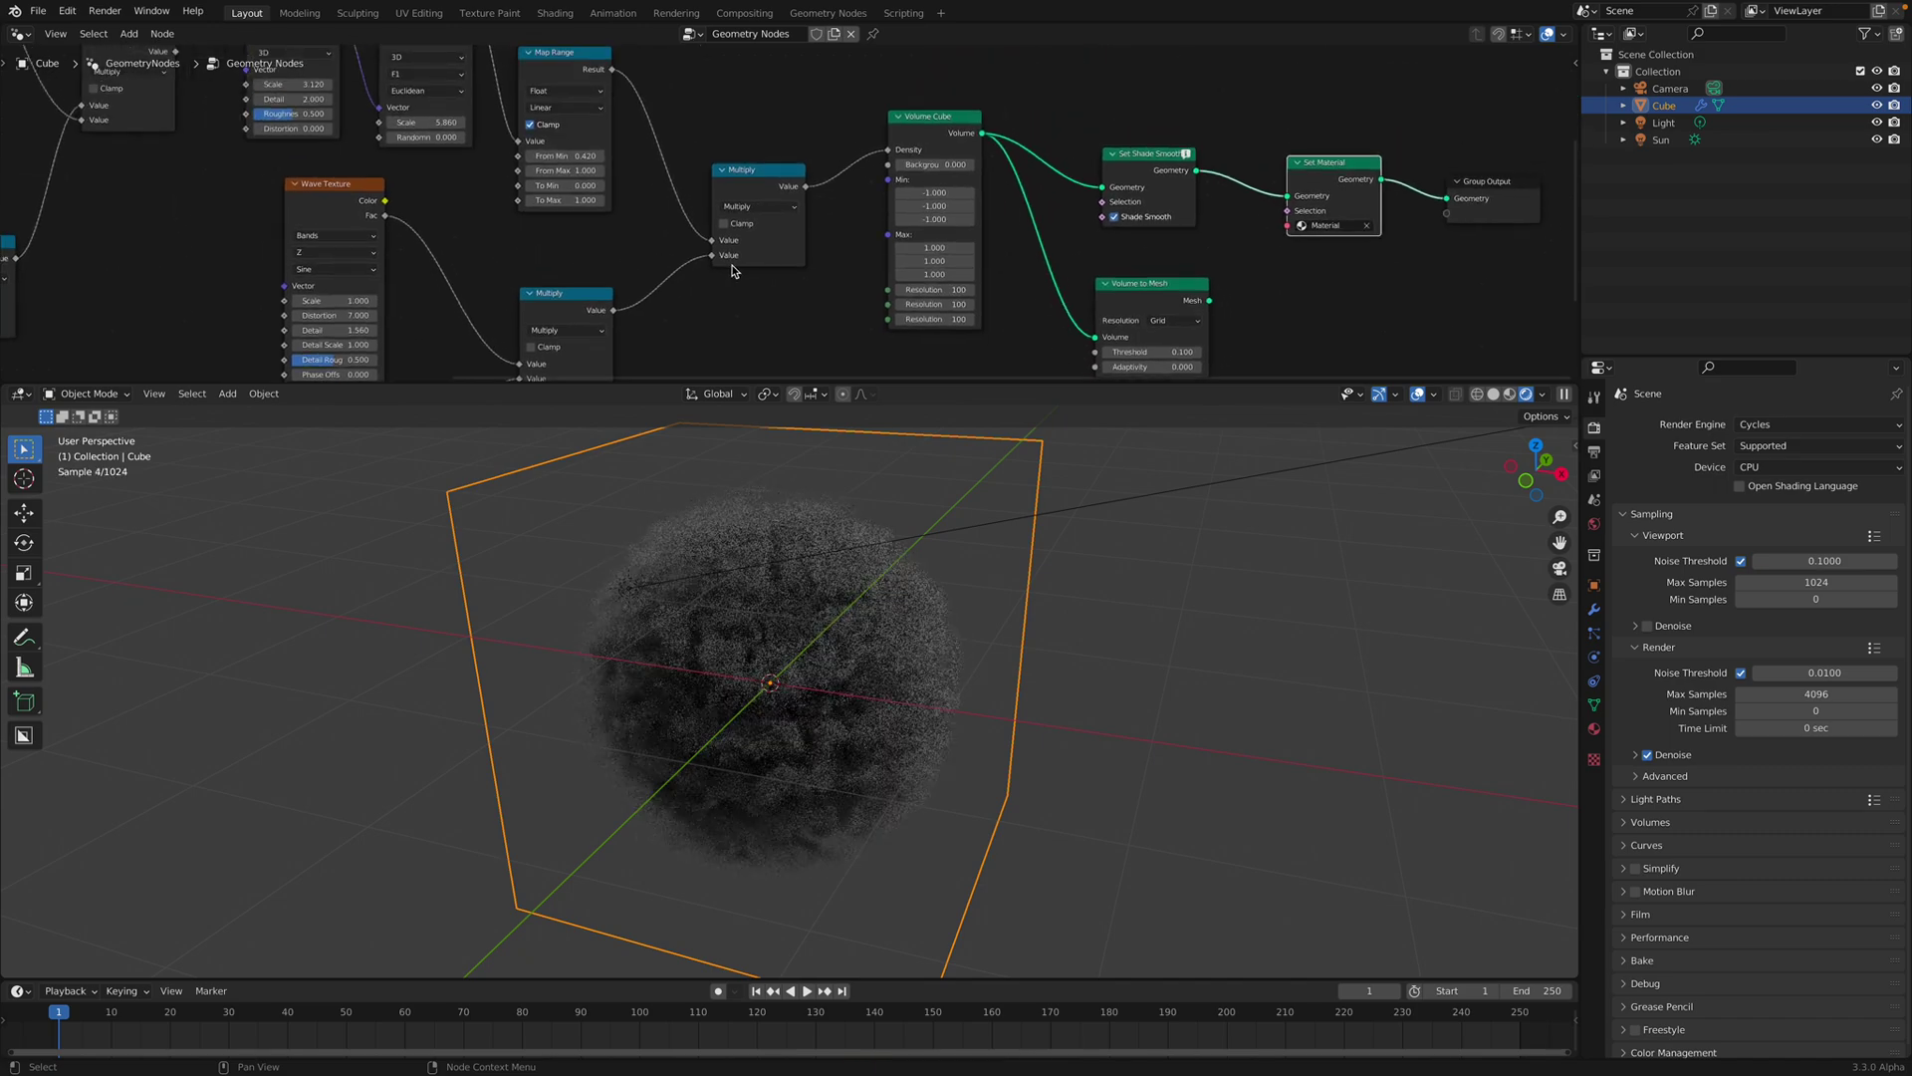
{"action": "mouse_move", "coordinate": [713, 256]}
{"action": "left_mouse_down"}
{"action": "mouse_move", "coordinate": [688, 299]}
{"action": "mouse_move", "coordinate": [625, 295]}
{"action": "mouse_move", "coordinate": [719, 259]}
{"action": "left_mouse_up"}
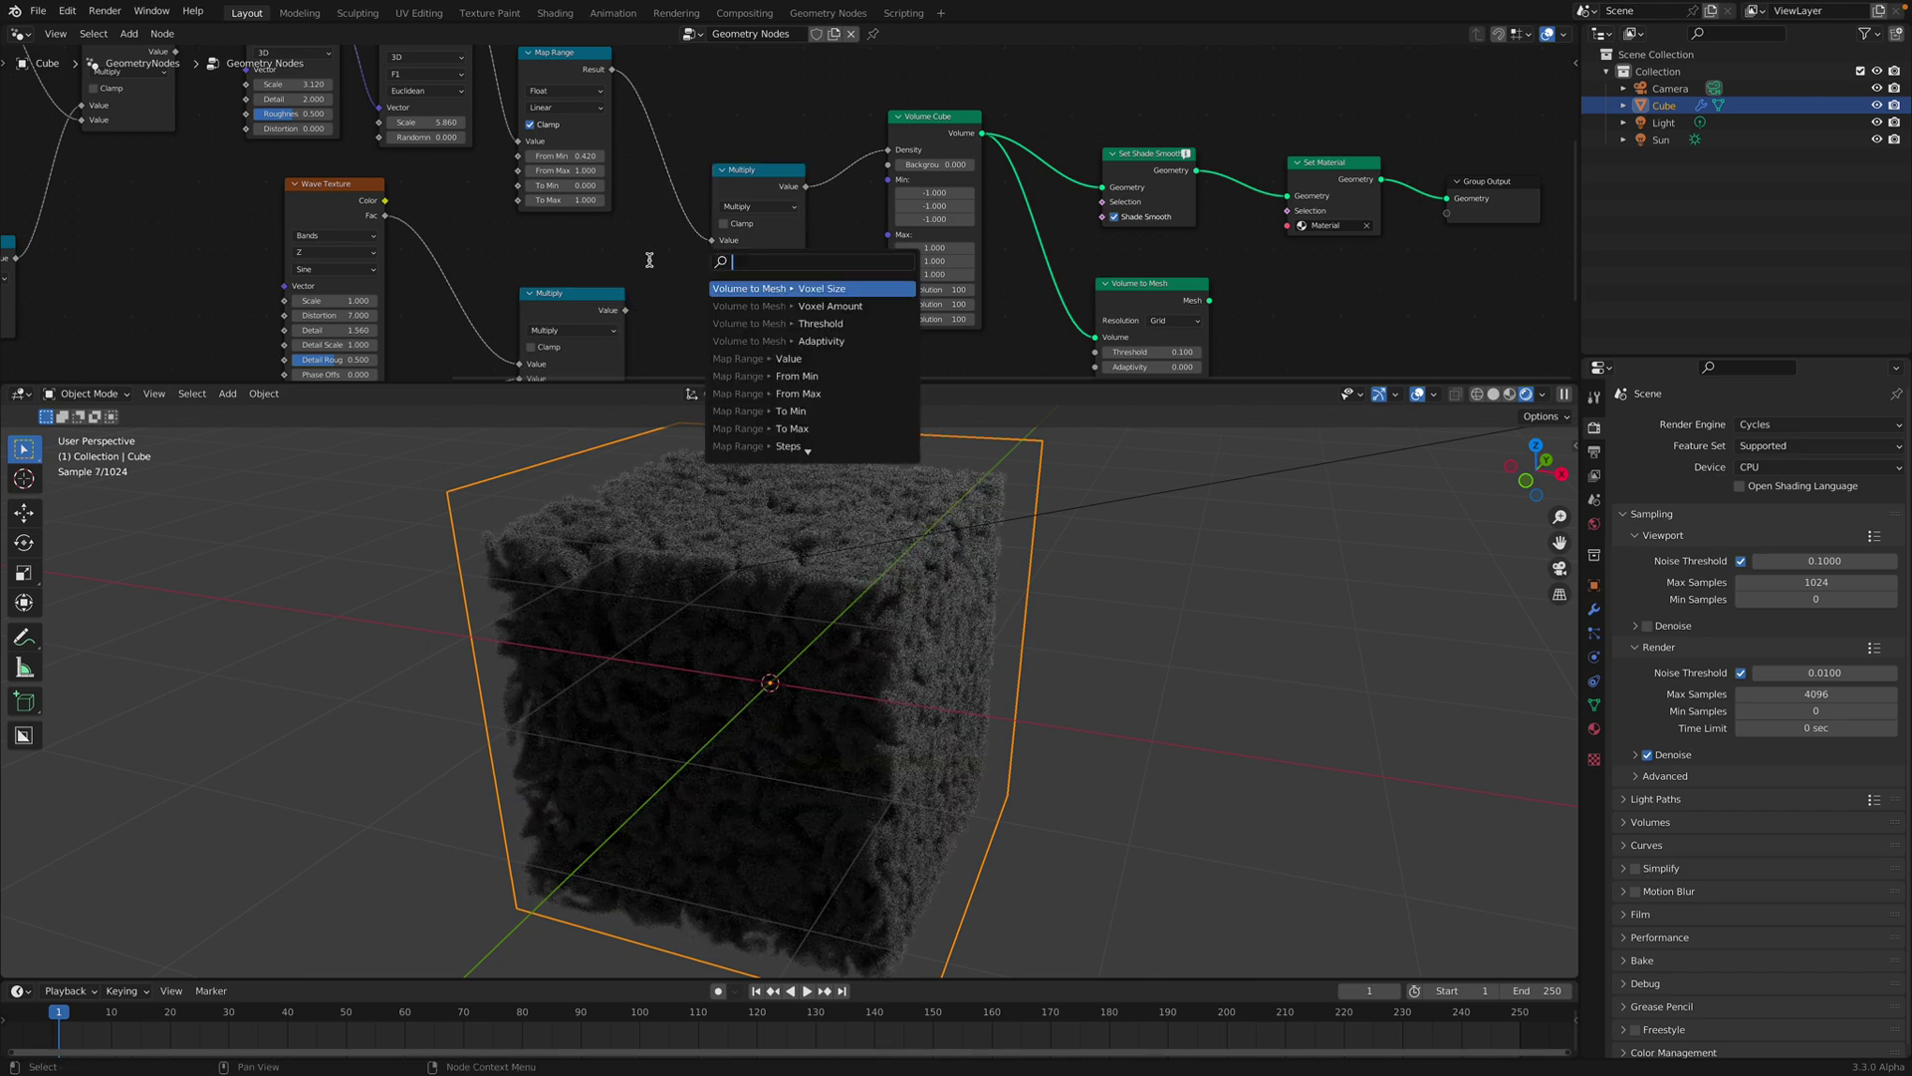
{"action": "left_click_drag", "start_coordinate": [626, 311], "coordinate": [713, 256]}
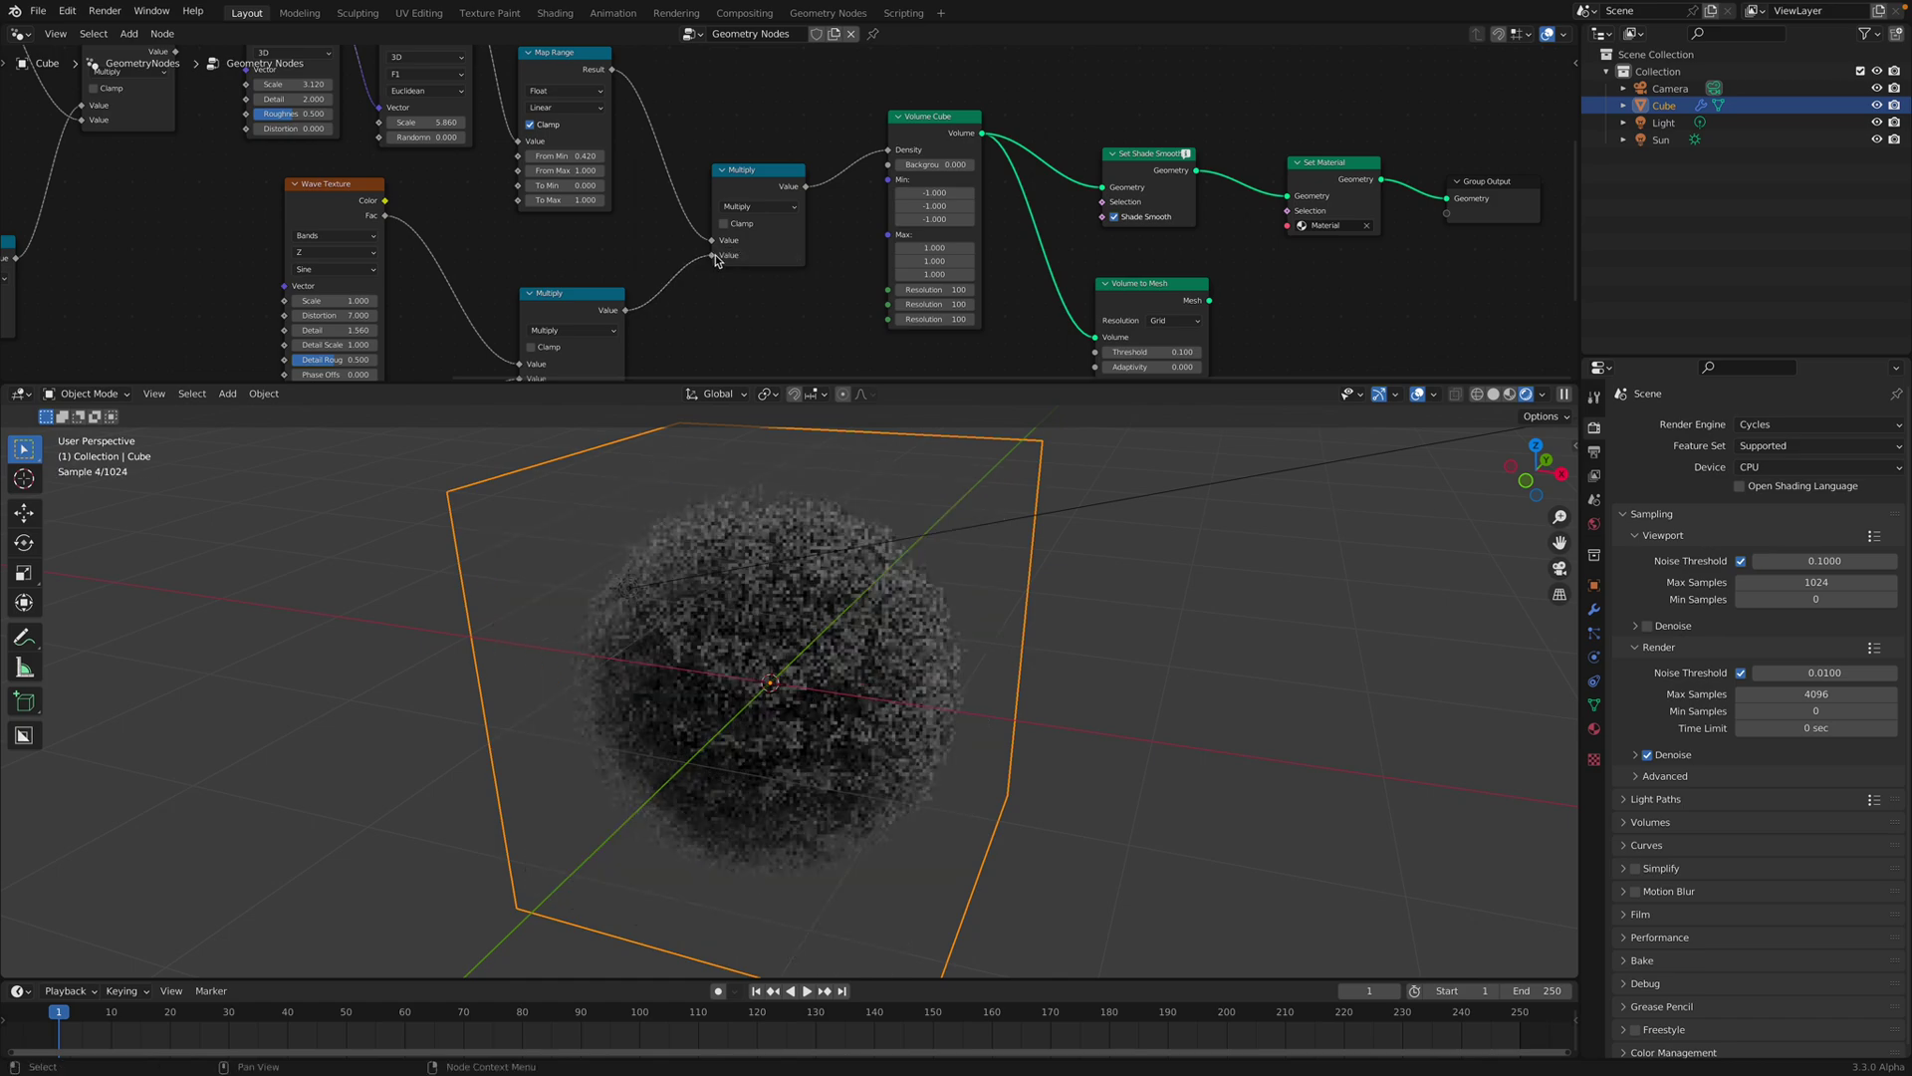
Switch the node area back to the Shader Editor with the Principled Volume in view.
{"action": "left_click", "coordinate": [20, 33]}
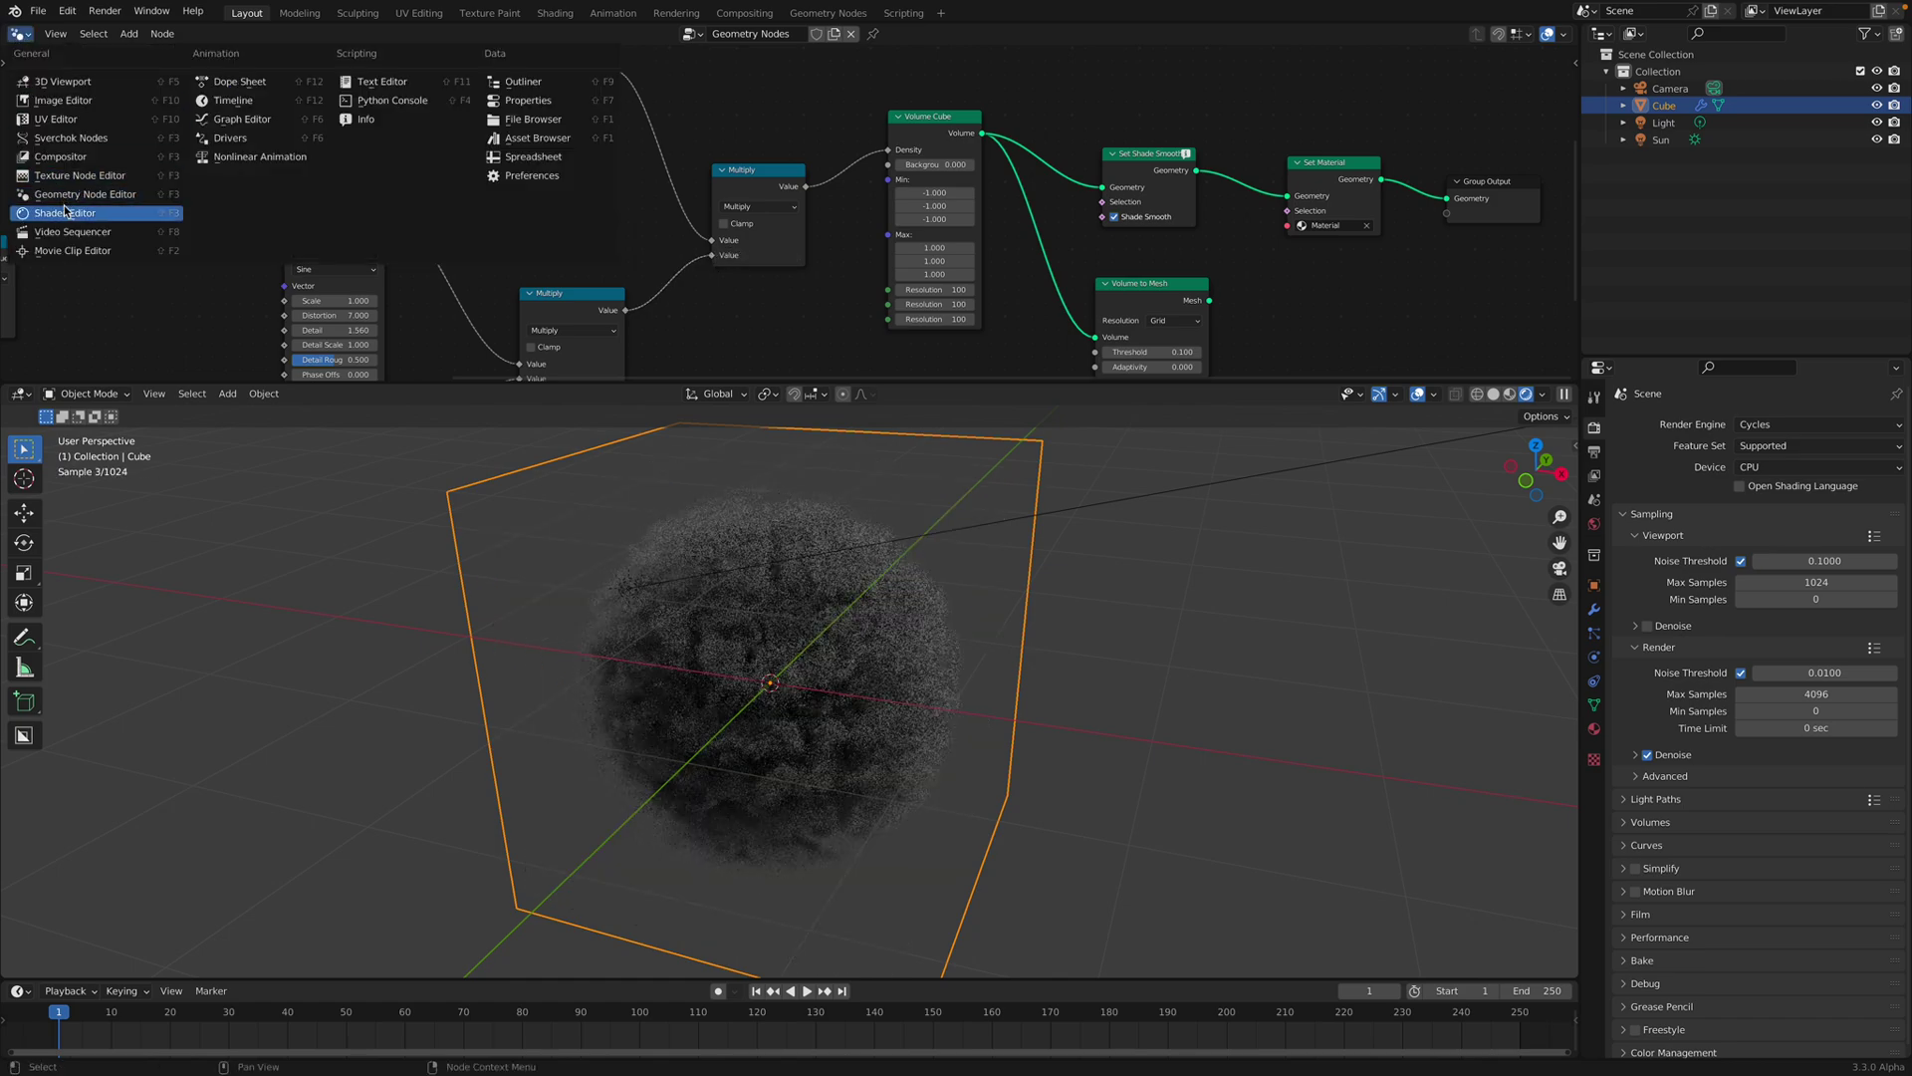
{"action": "left_click", "coordinate": [64, 213]}
{"action": "scroll", "coordinate": [507, 239], "scroll_direction": "up", "scroll_amount": 3}
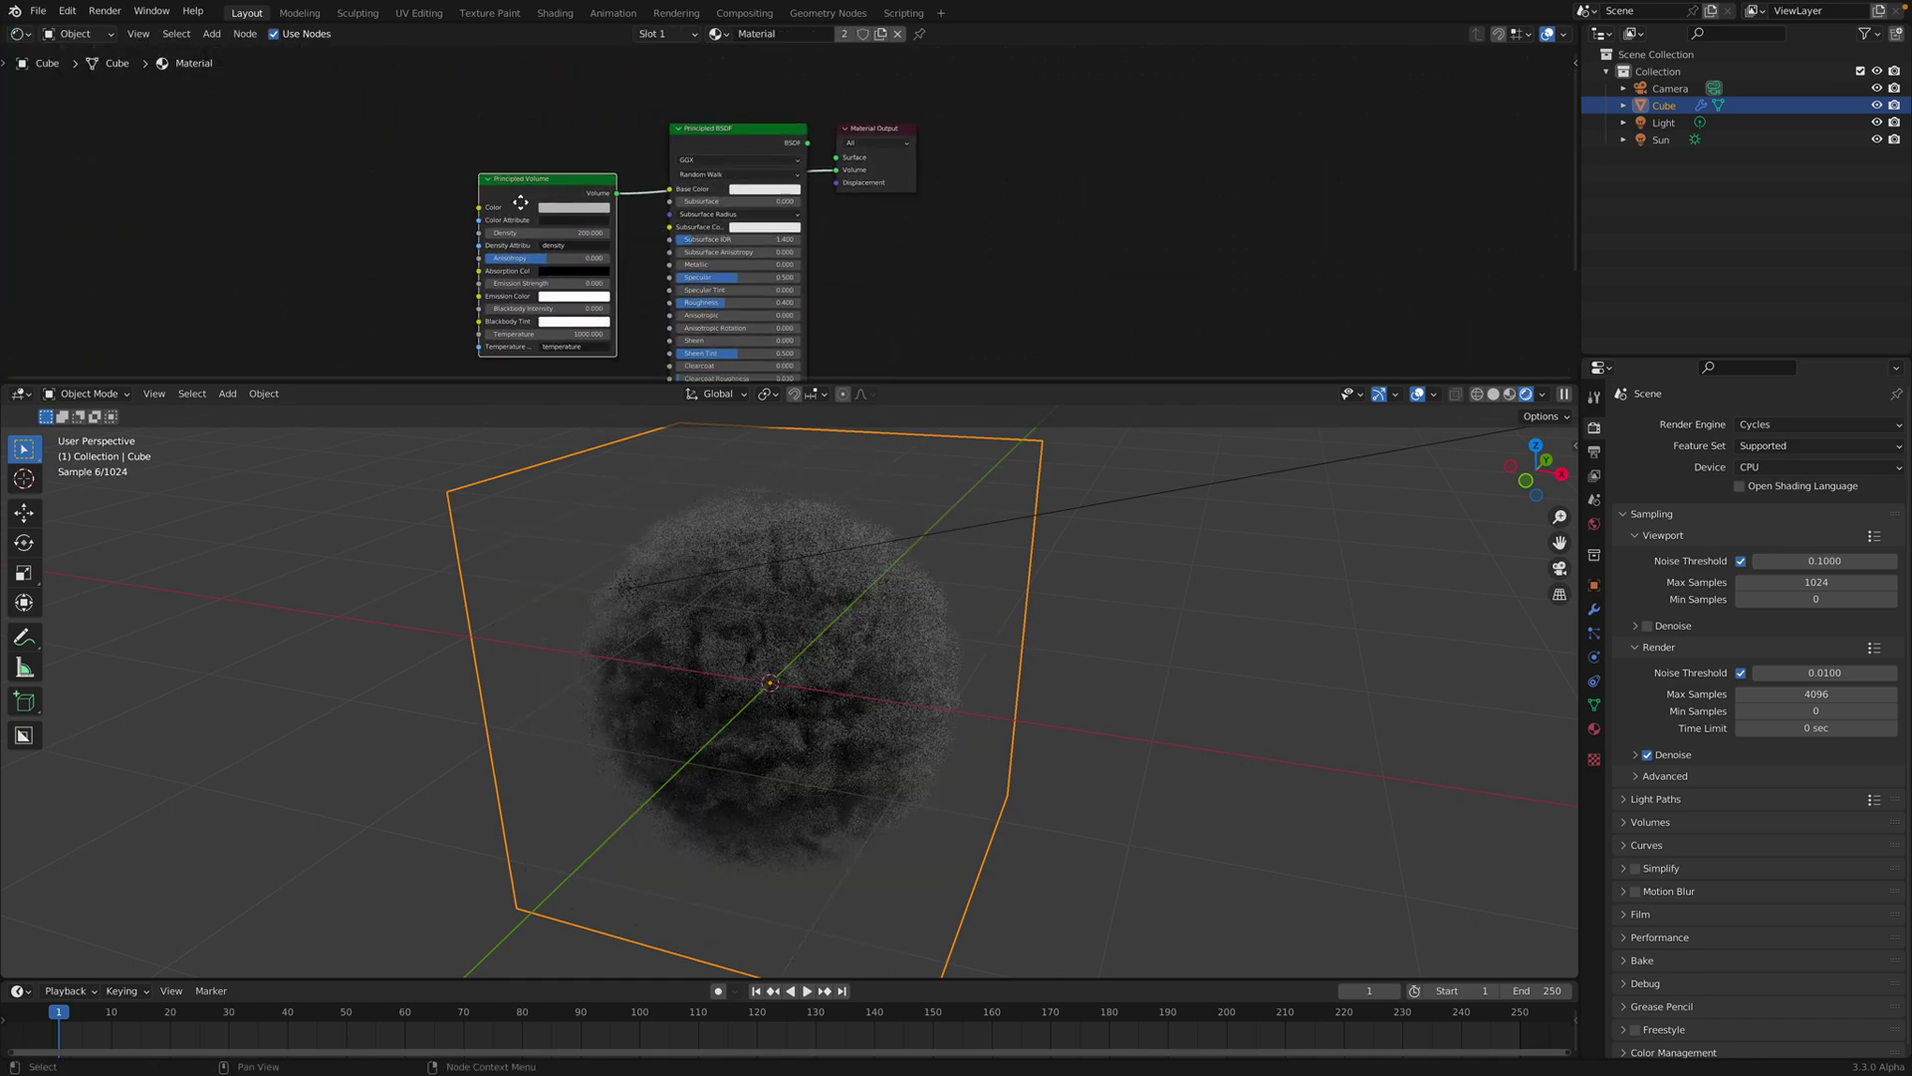
{"action": "middle_click_drag", "start_coordinate": [418, 194], "coordinate": [534, 172]}
{"action": "scroll", "coordinate": [534, 171], "scroll_direction": "down", "scroll_amount": 1}
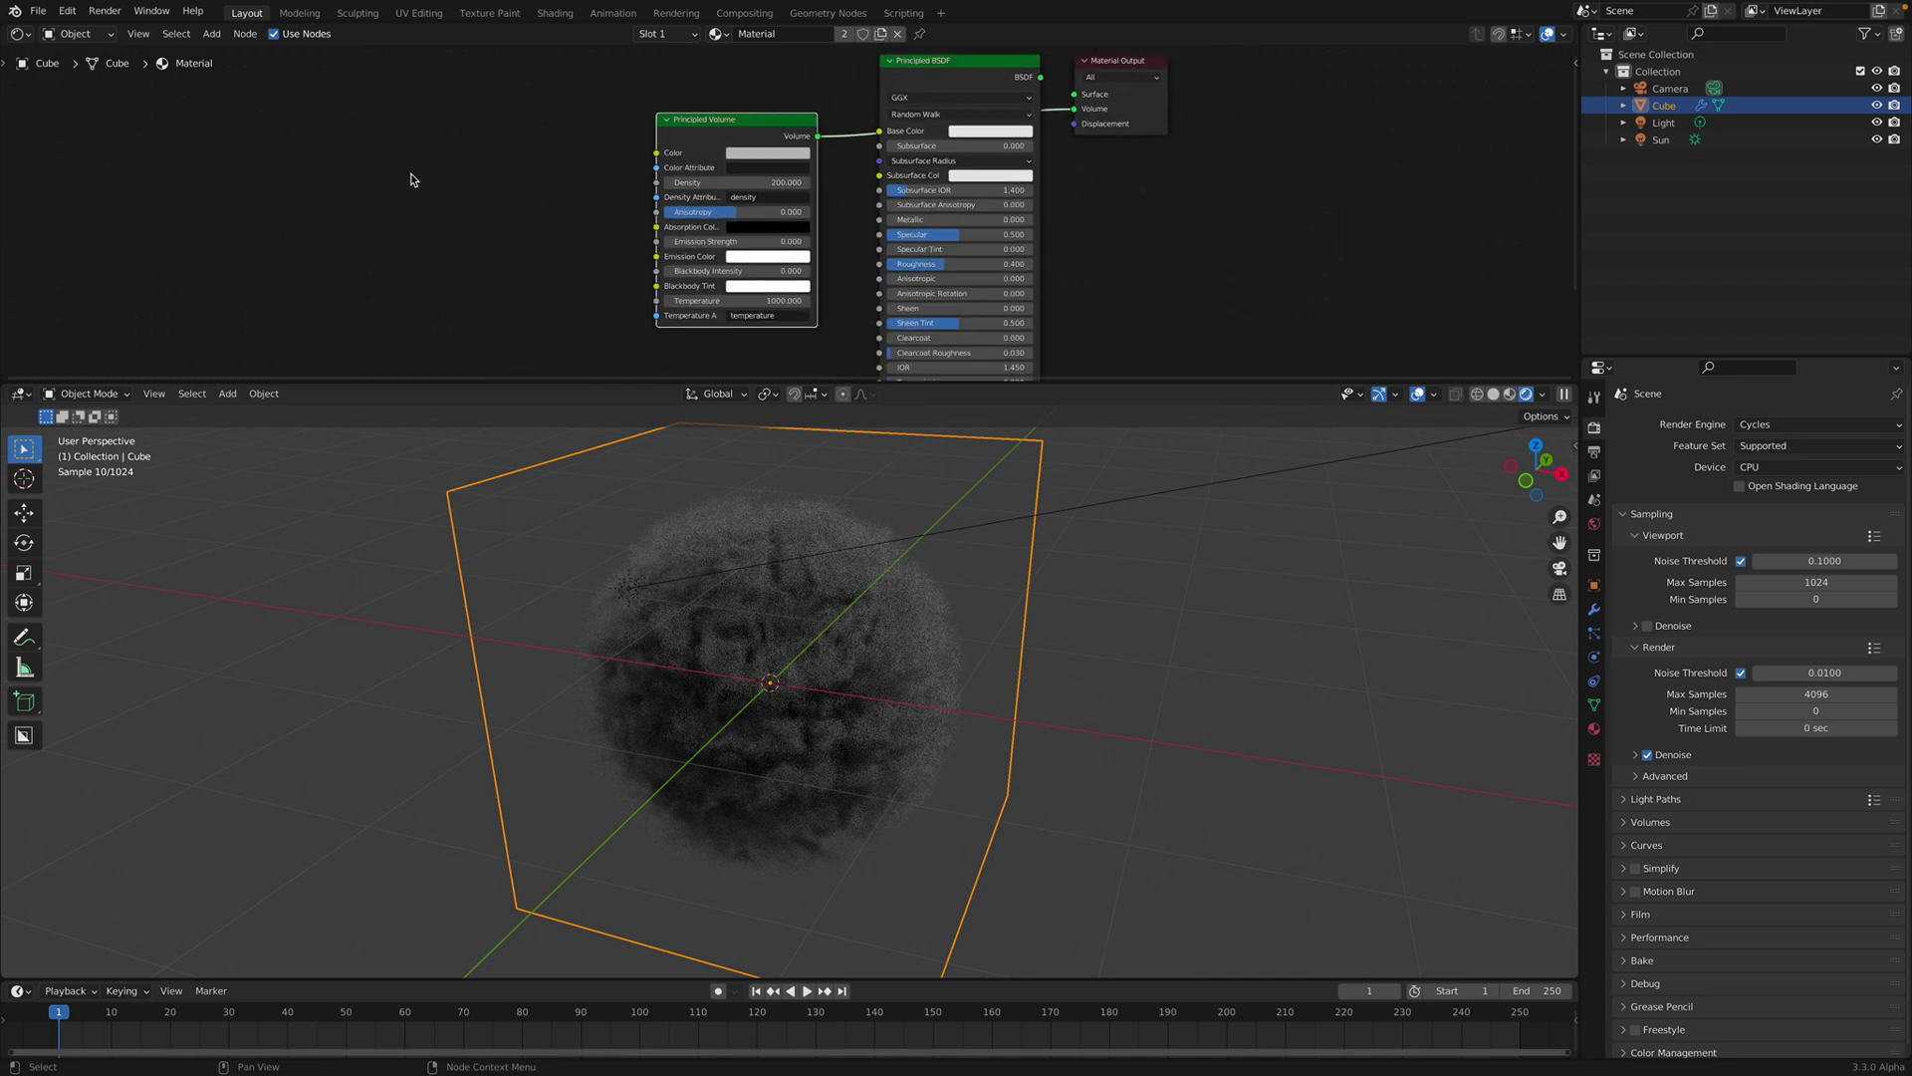
Add a Noise Texture beside the Principled Volume and connect its Color output to the volume's Color input, saving the file.
{"action": "key", "text": "shift+a"}
{"action": "type", "text": "texture"}
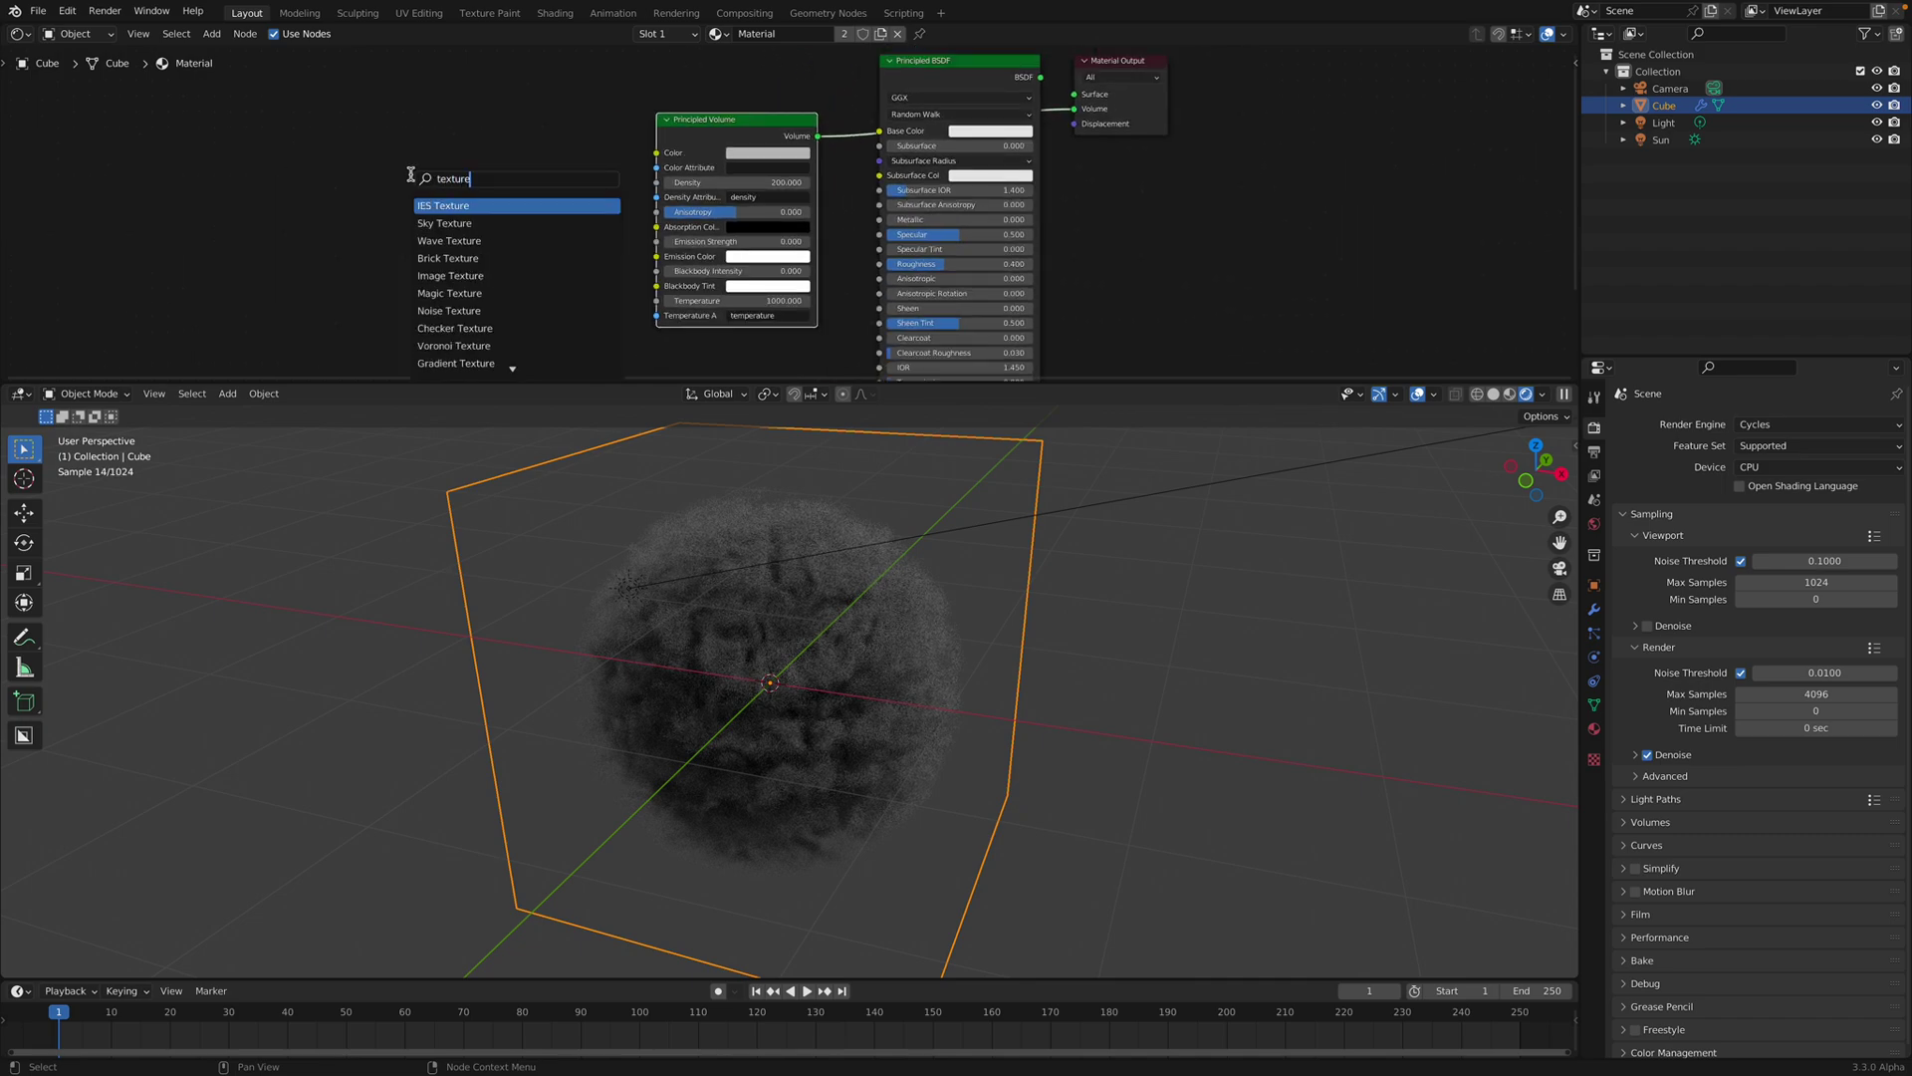
{"action": "left_click", "coordinate": [469, 307]}
{"action": "left_click", "coordinate": [489, 277]}
{"action": "scroll", "coordinate": [499, 189], "scroll_direction": "up", "scroll_amount": 2}
{"action": "key", "text": "ctrl+s"}
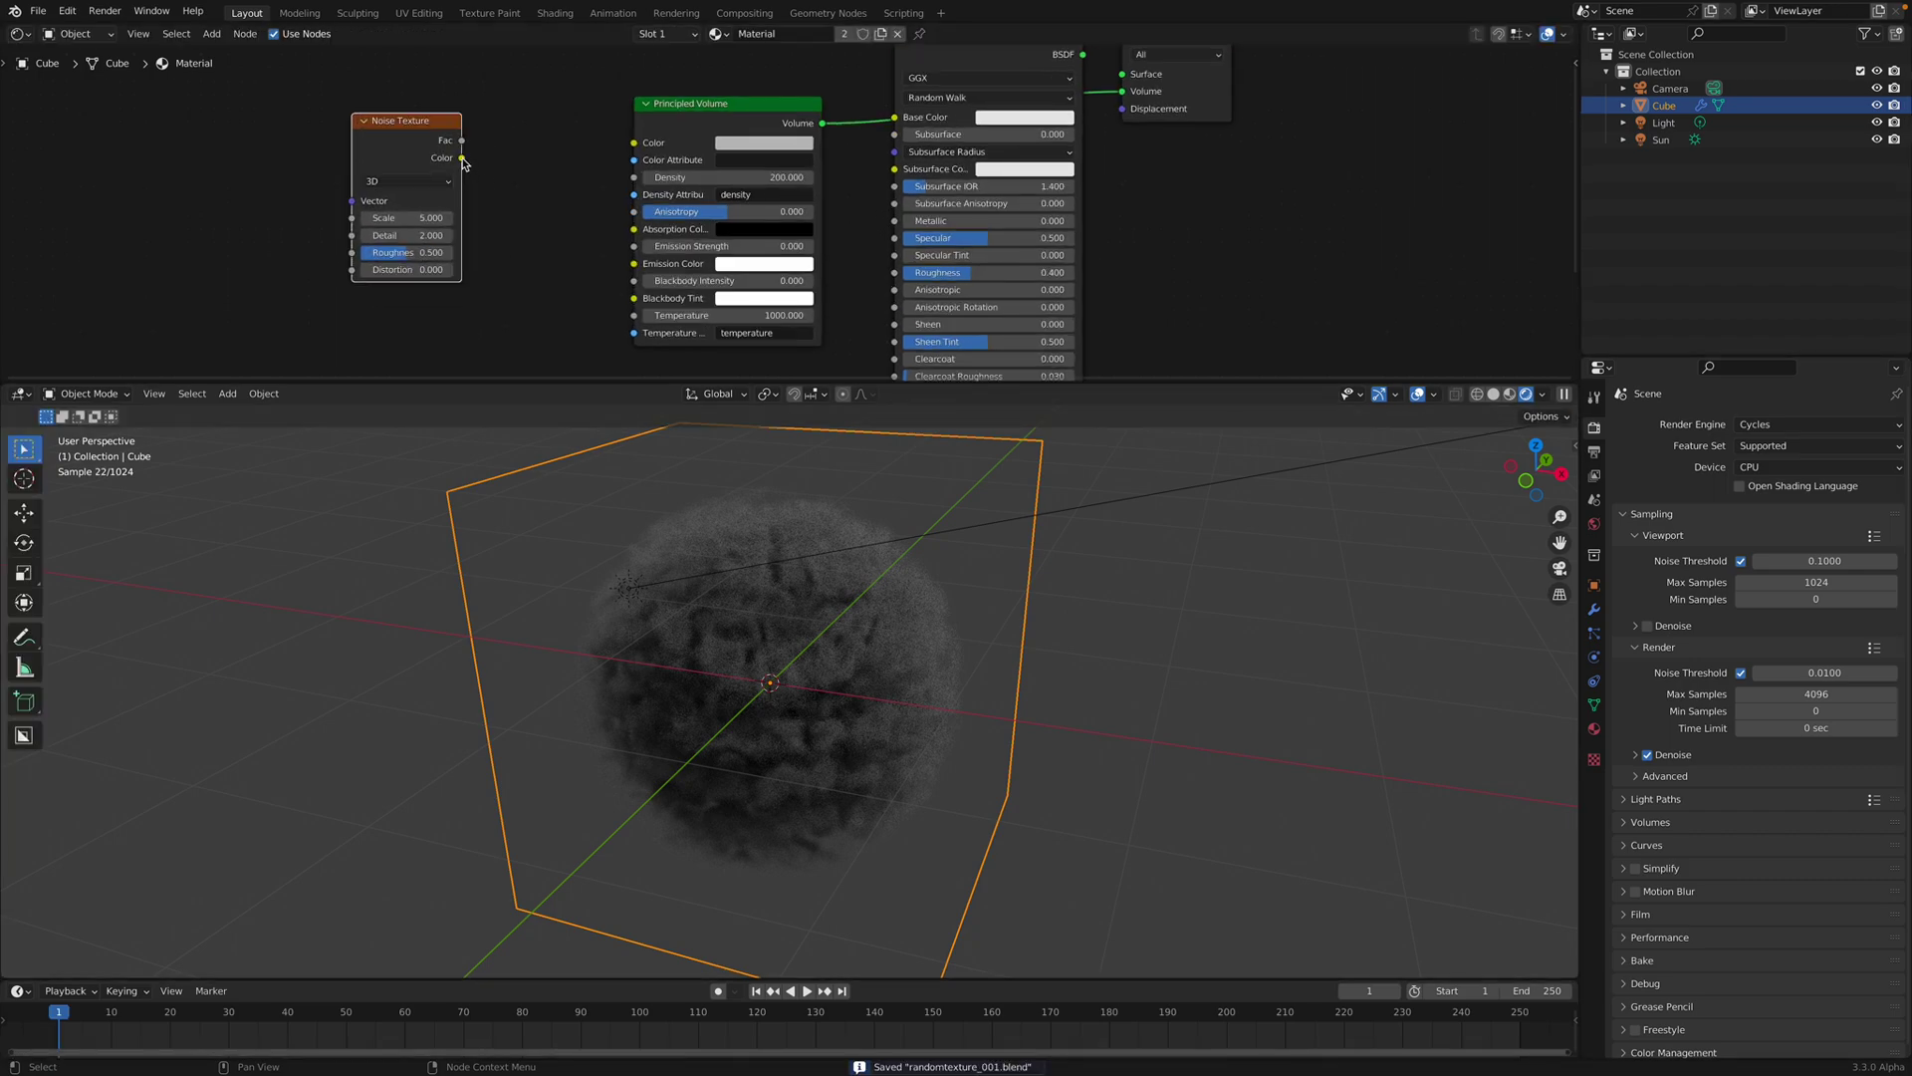
{"action": "left_click_drag", "start_coordinate": [462, 160], "coordinate": [629, 152]}
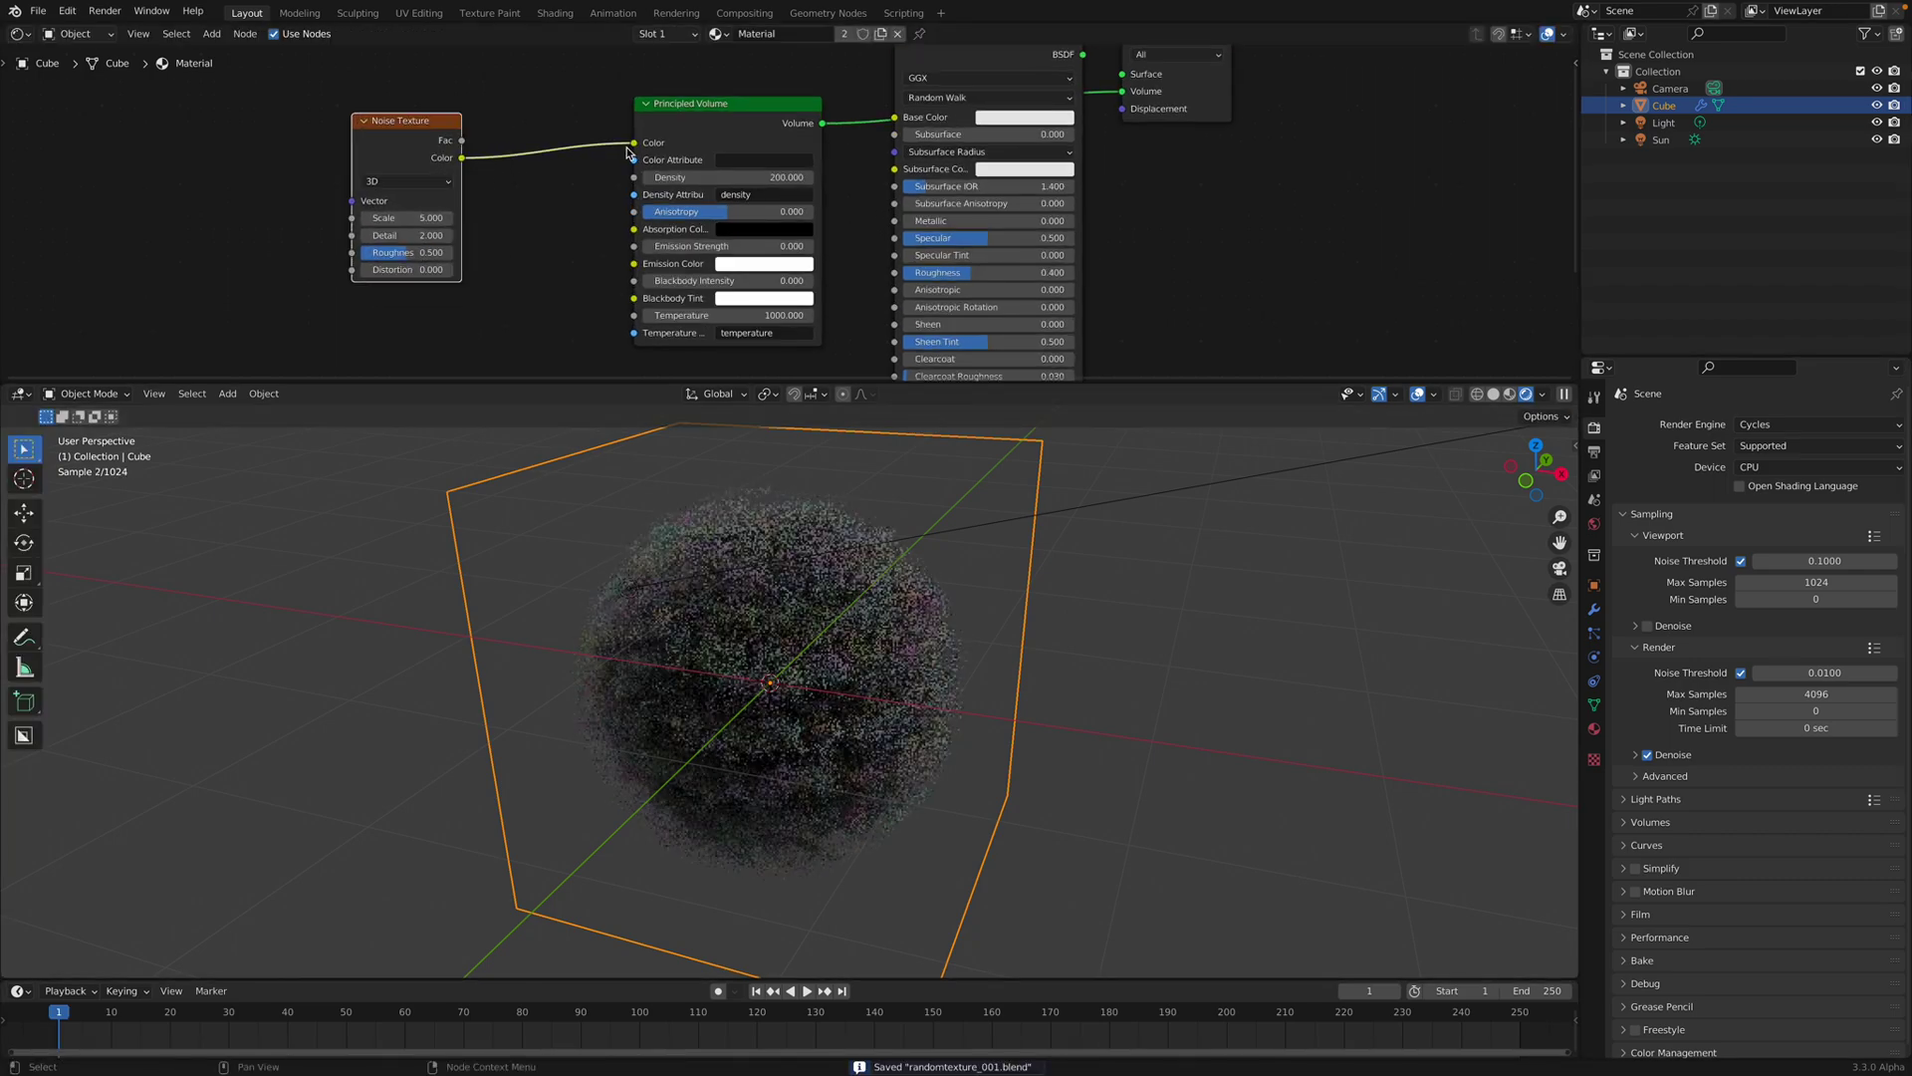
Hide the viewport gizmos and overlays, and try viewport Denoise before turning it off again.
{"action": "left_click", "coordinate": [1378, 393]}
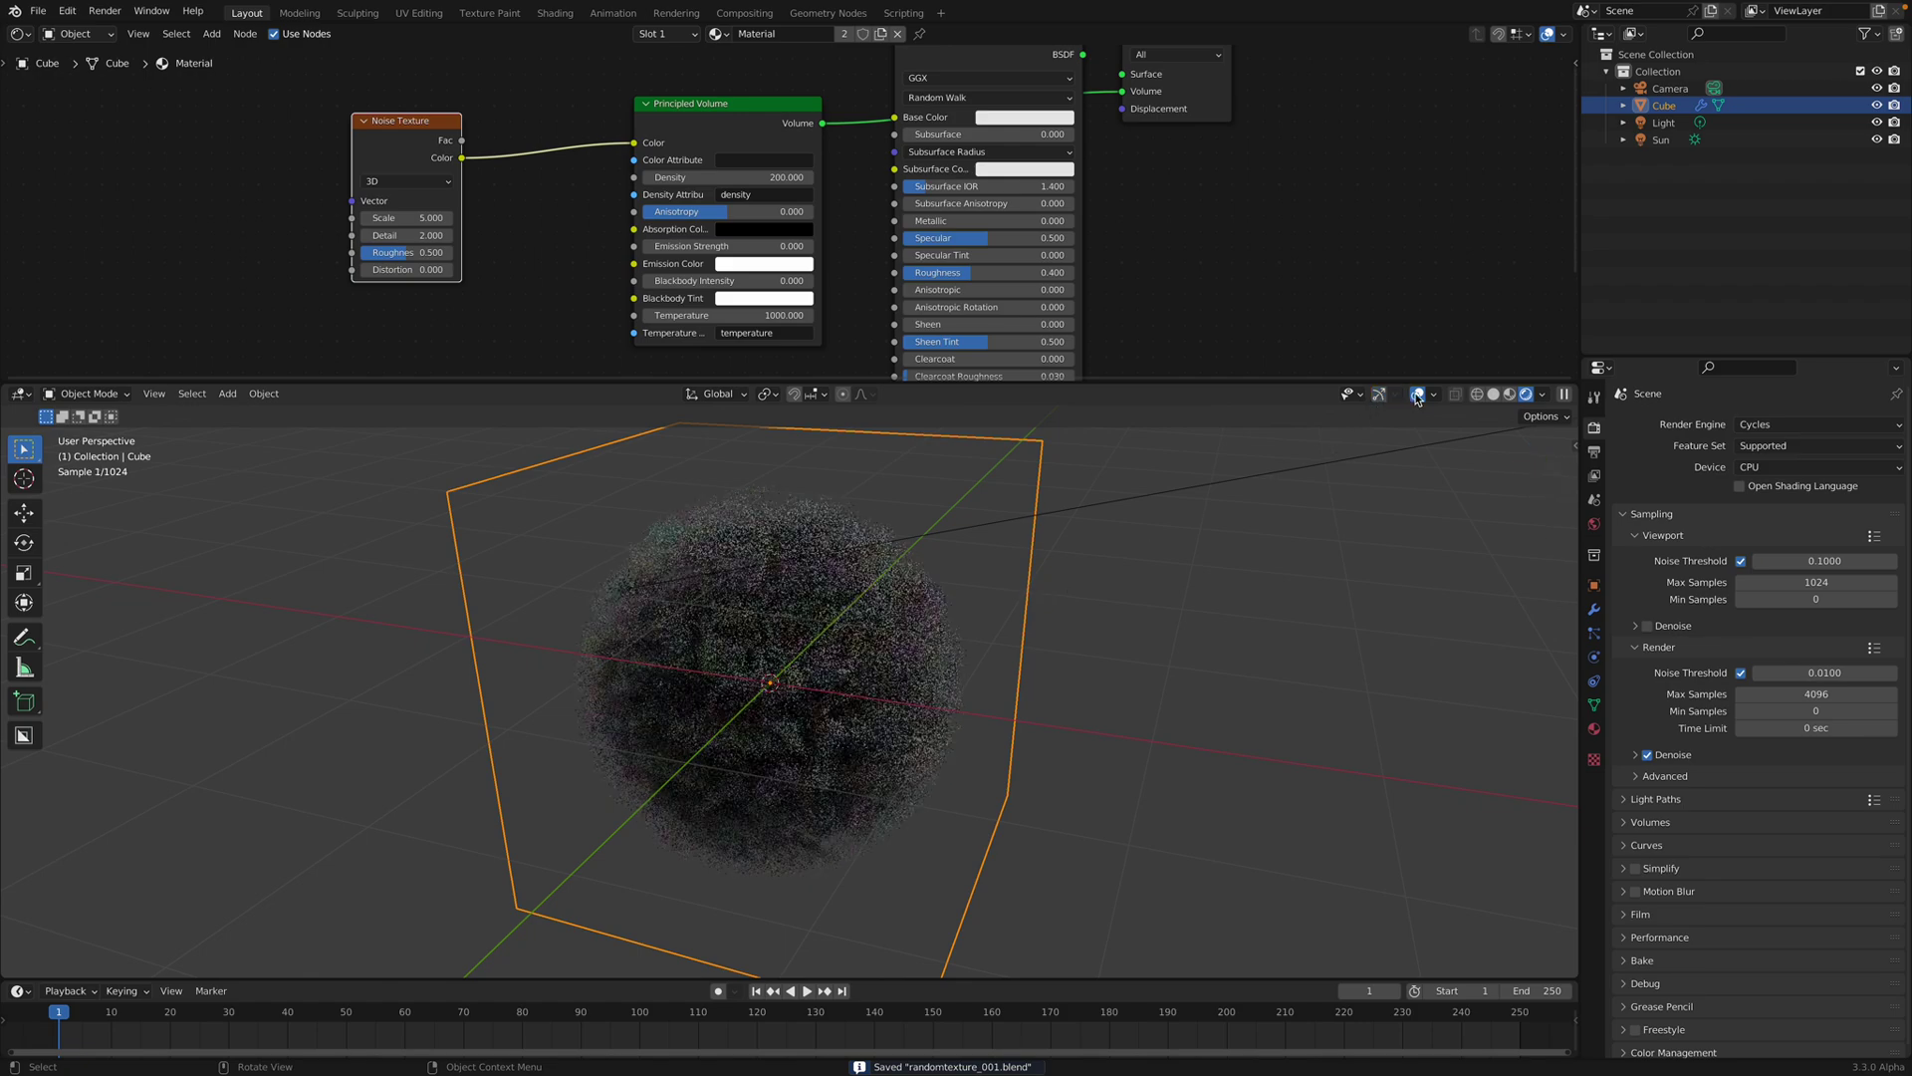
{"action": "left_click", "coordinate": [1417, 393]}
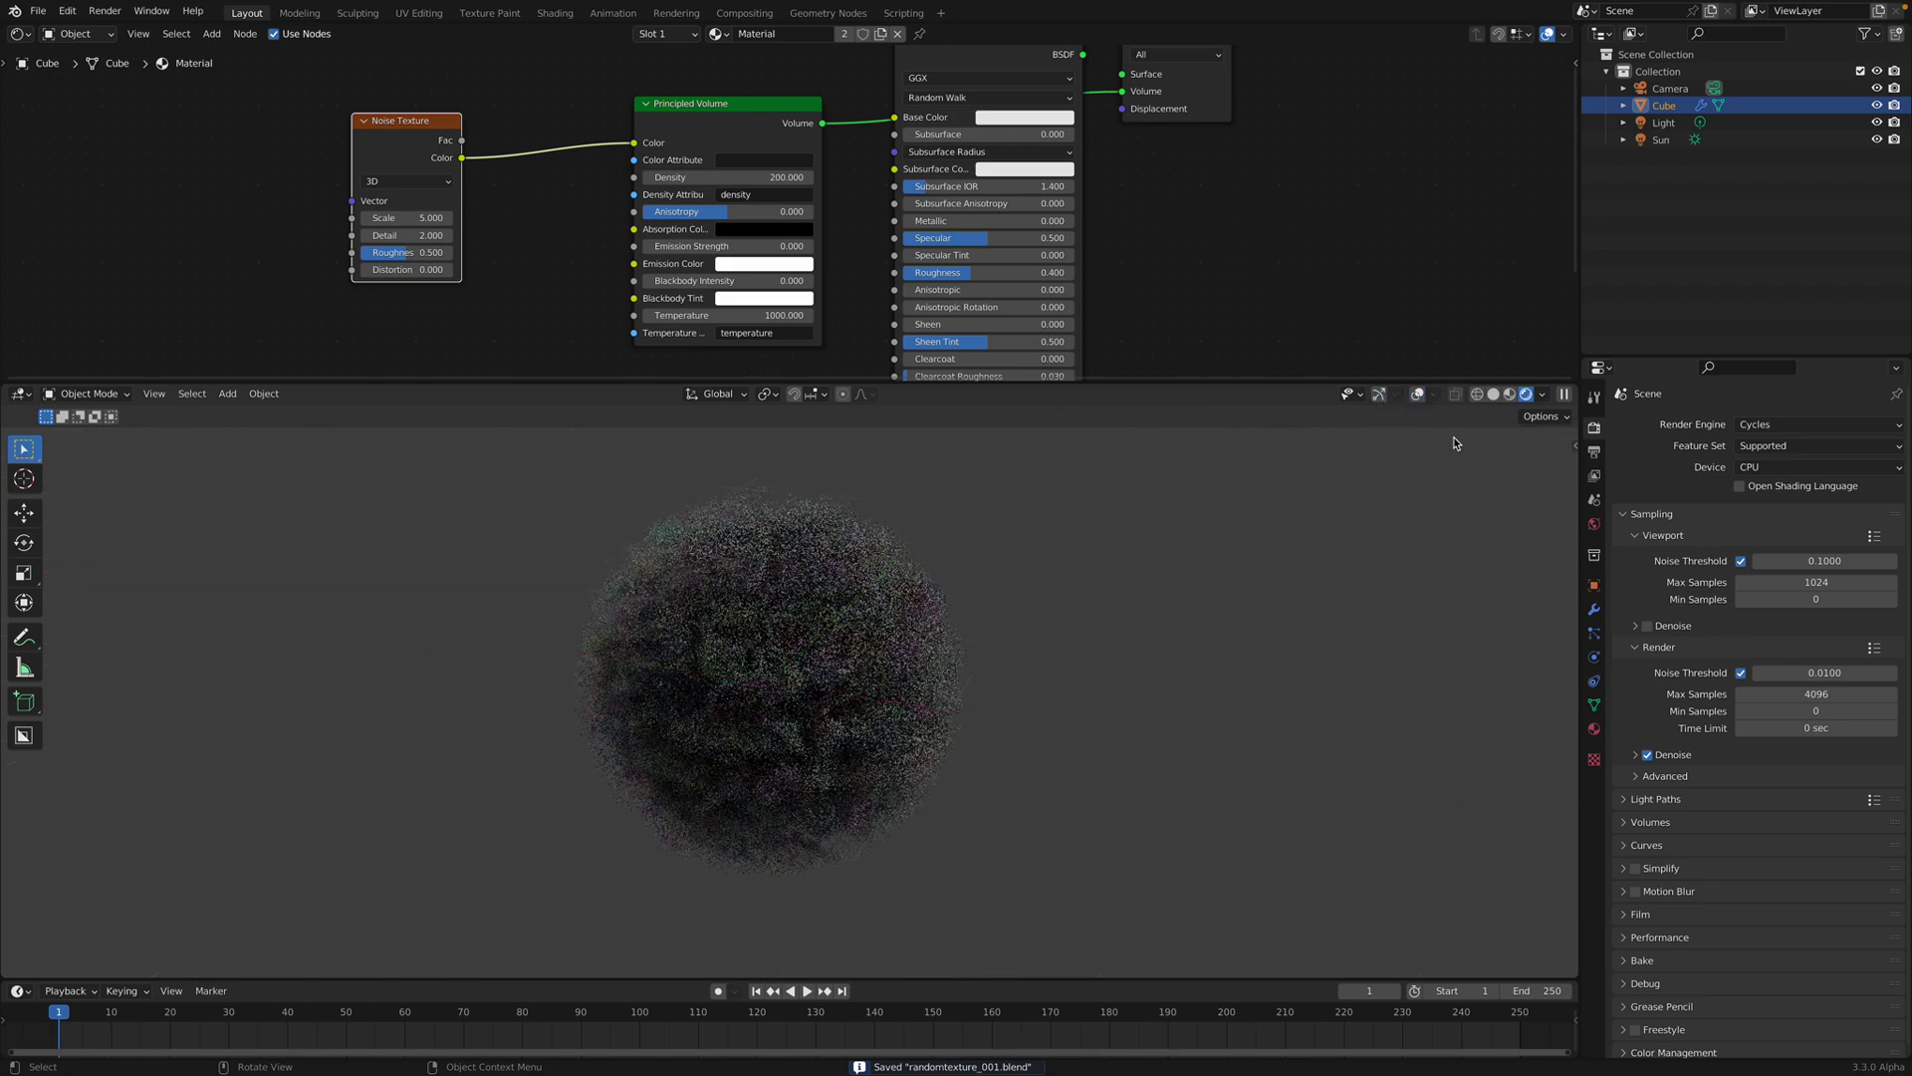
{"action": "left_click", "coordinate": [1648, 627]}
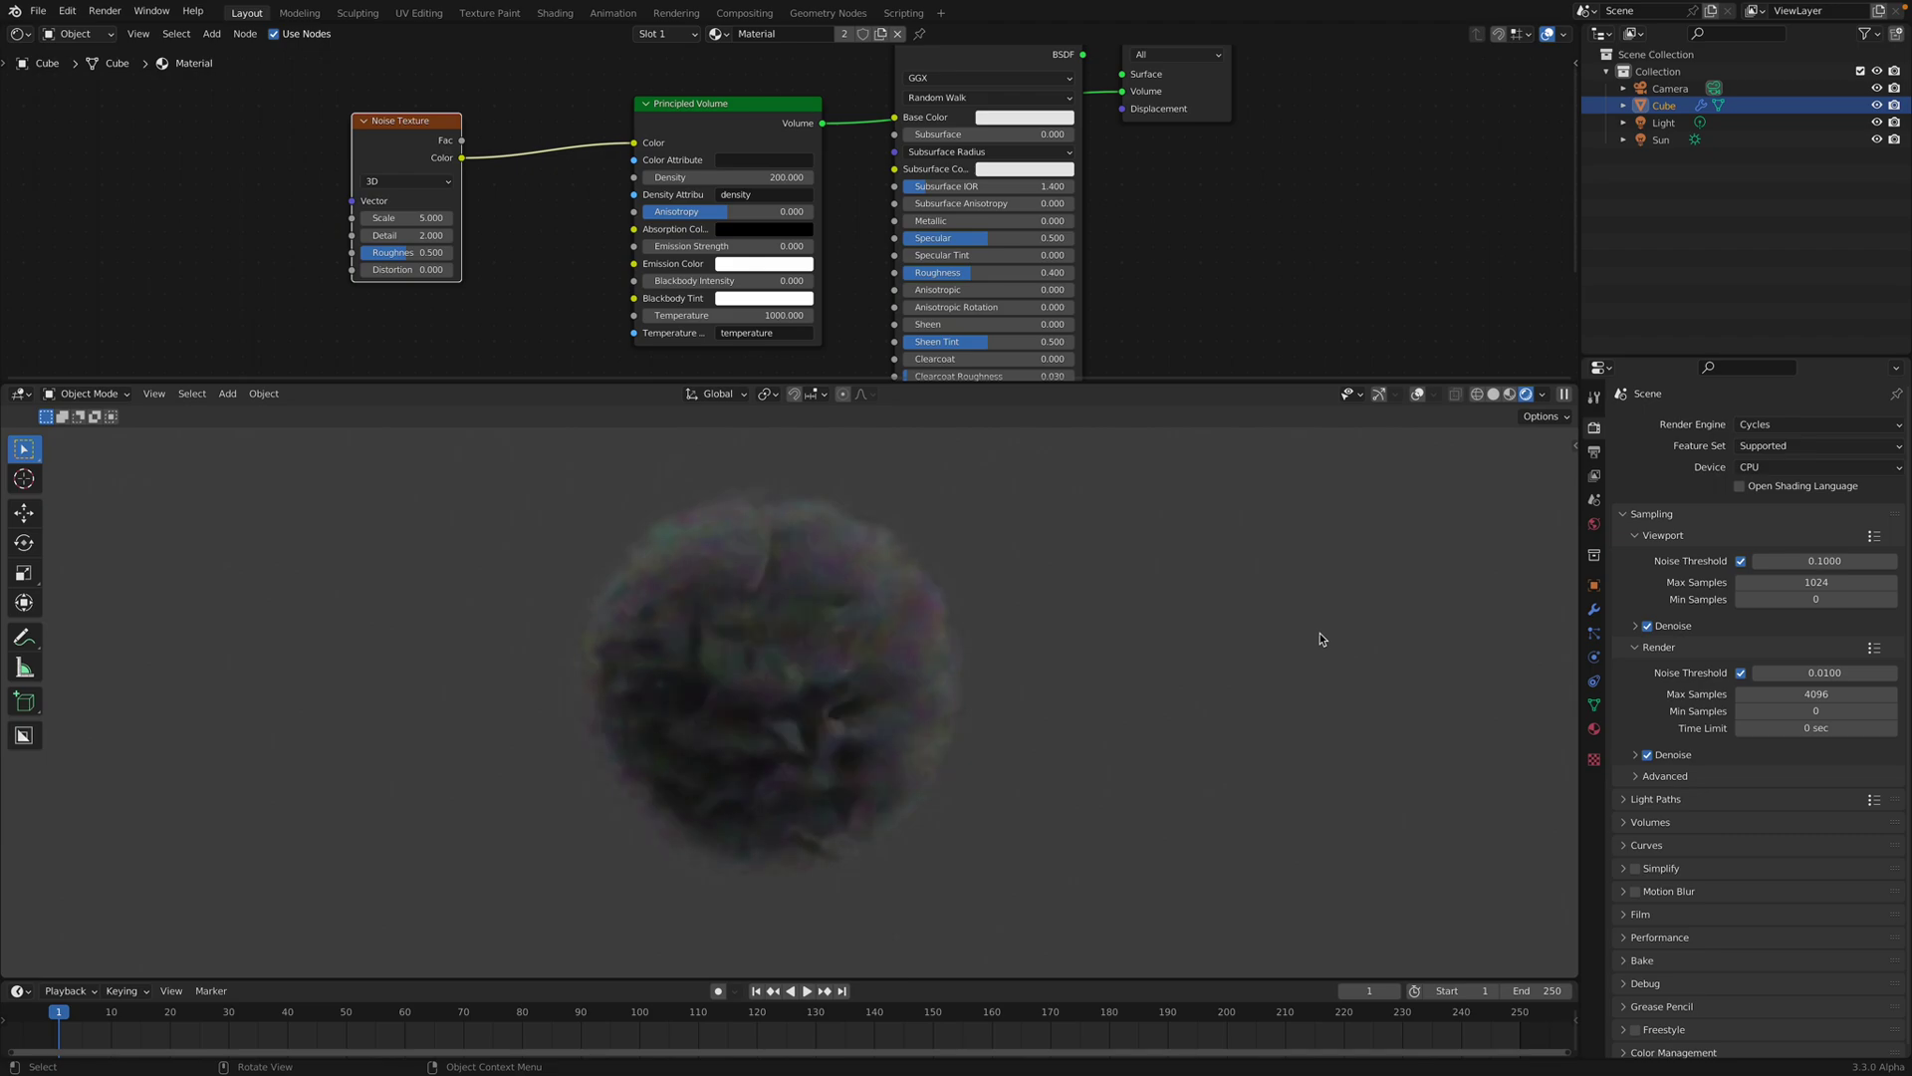
{"action": "left_click", "coordinate": [1648, 626]}
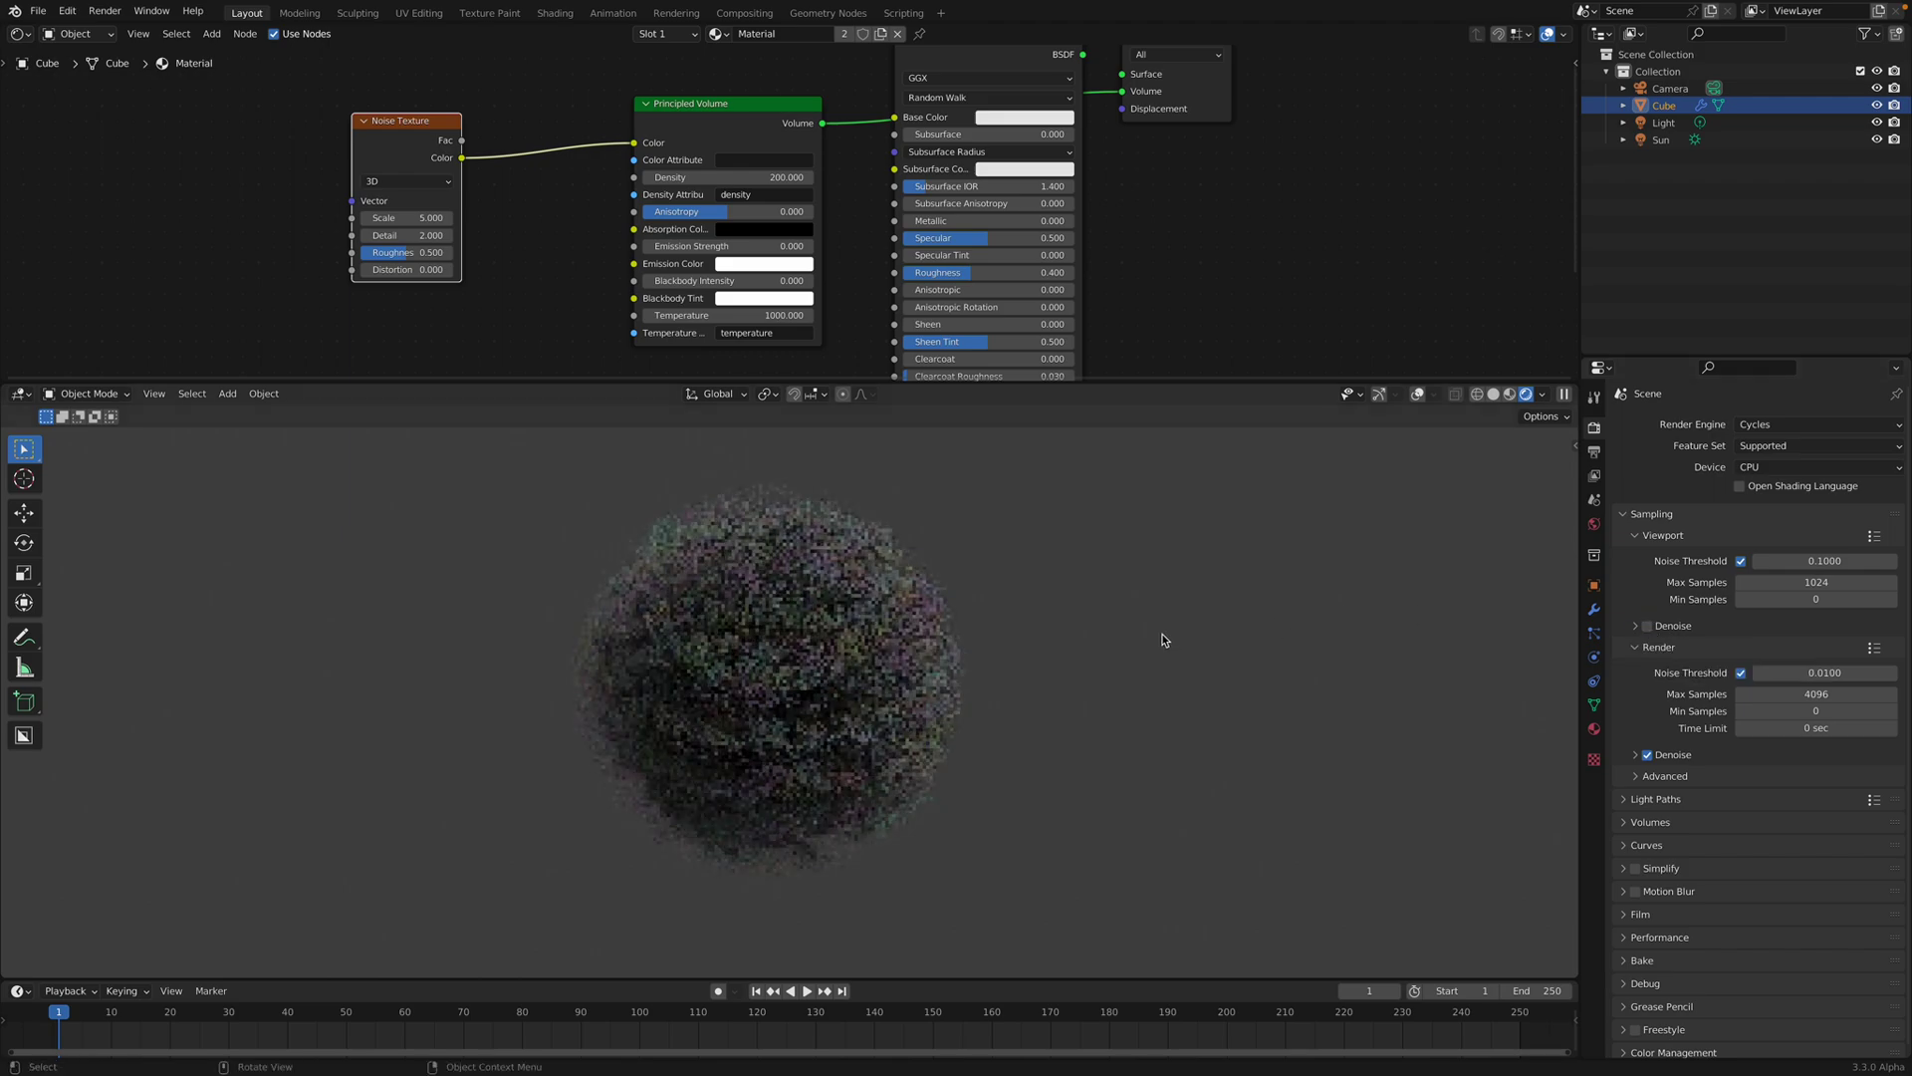
Compare the volume in Solid and Material Preview shading, and return to Rendered shading for a close look.
{"action": "scroll", "coordinate": [796, 269], "scroll_direction": "up", "scroll_amount": 2}
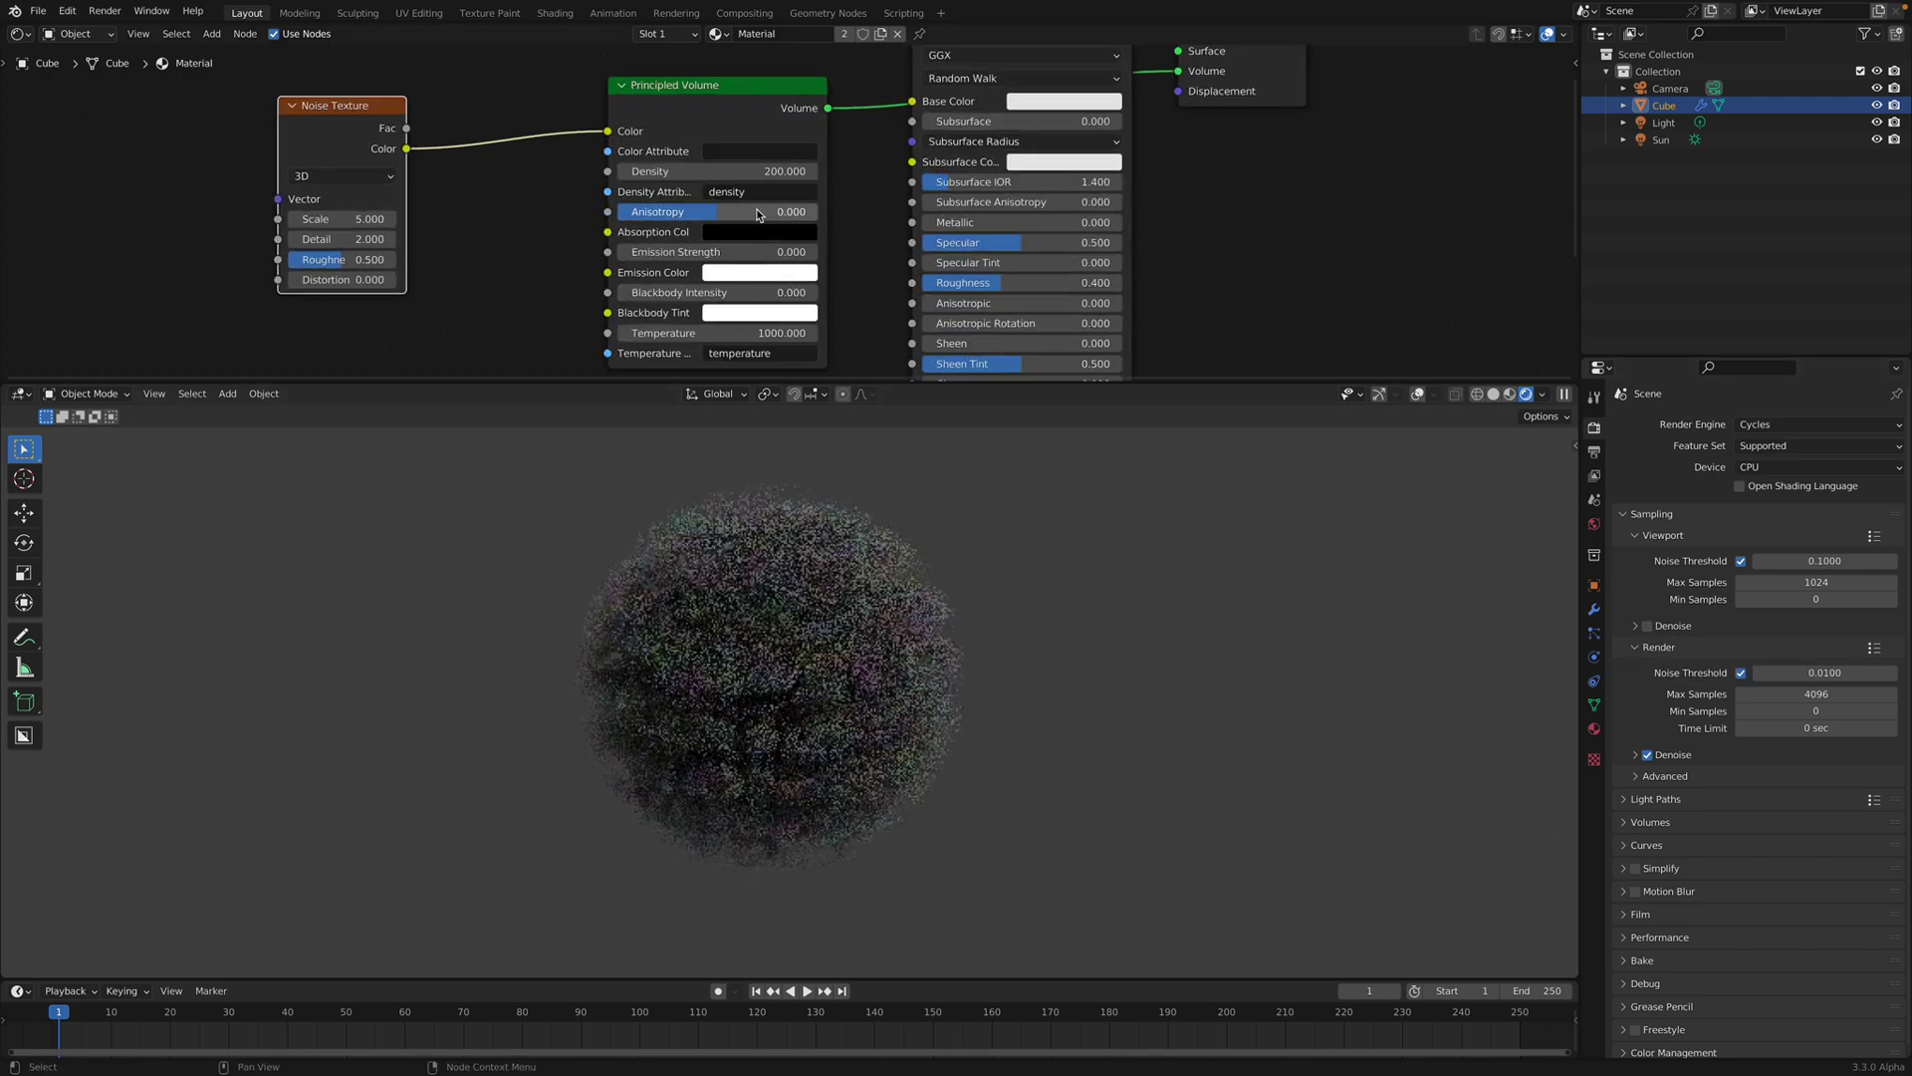
{"action": "scroll", "coordinate": [835, 225], "scroll_direction": "down", "scroll_amount": 1}
{"action": "scroll", "coordinate": [1402, 473], "scroll_direction": "up", "scroll_amount": 2}
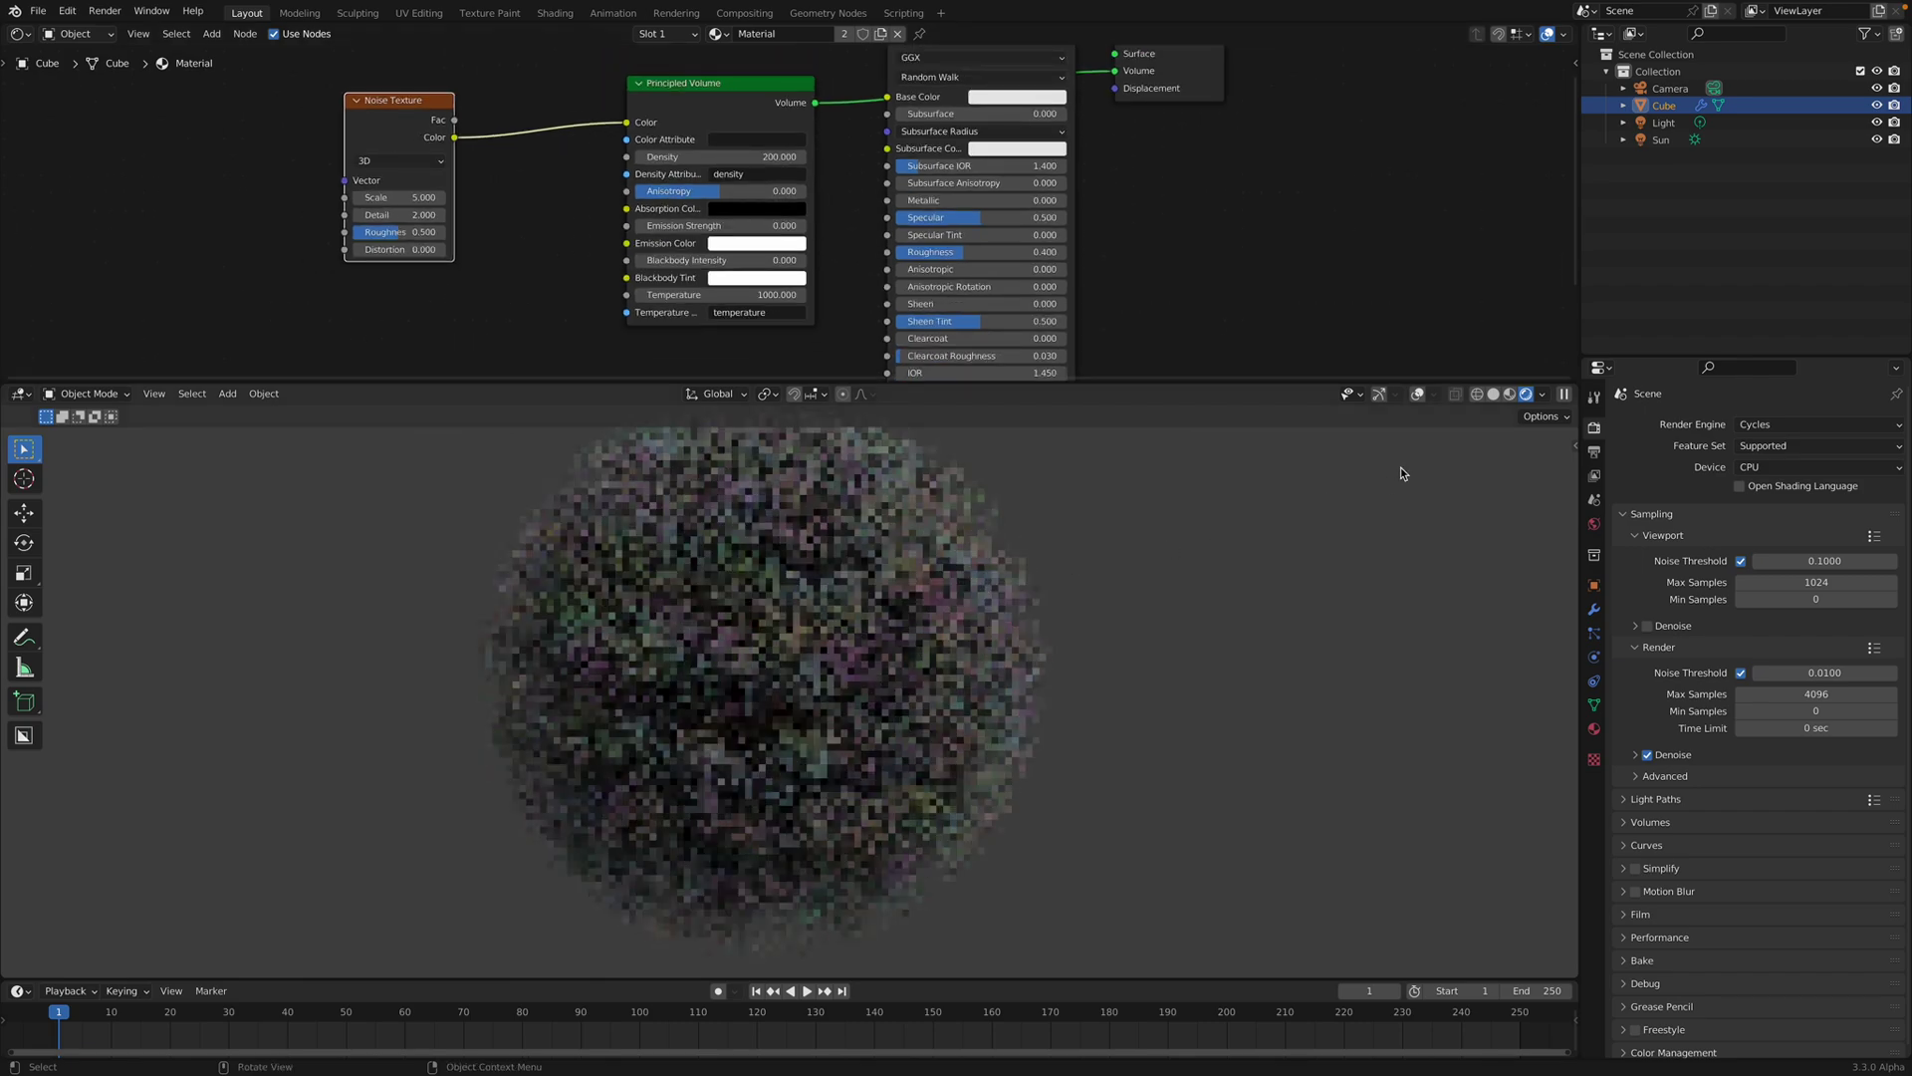
{"action": "left_click", "coordinate": [1504, 396]}
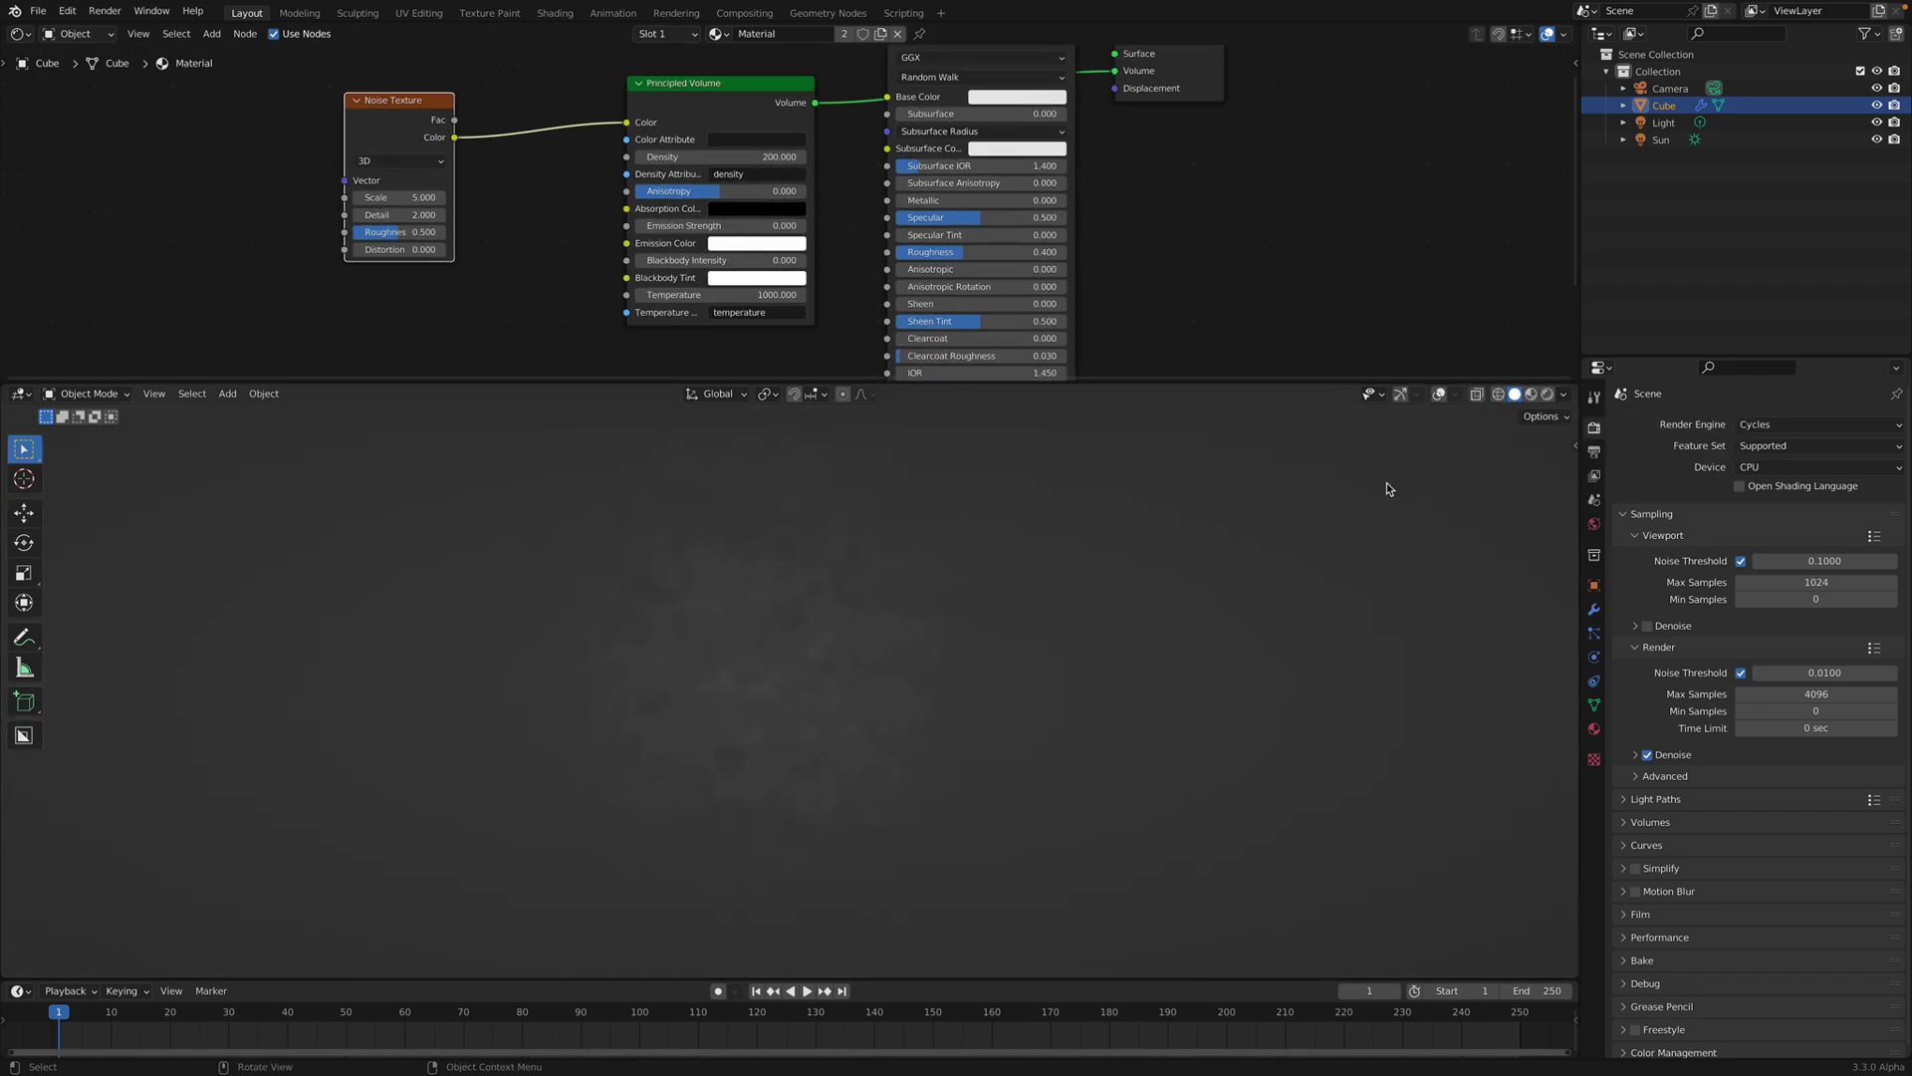
{"action": "left_click", "coordinate": [1531, 396]}
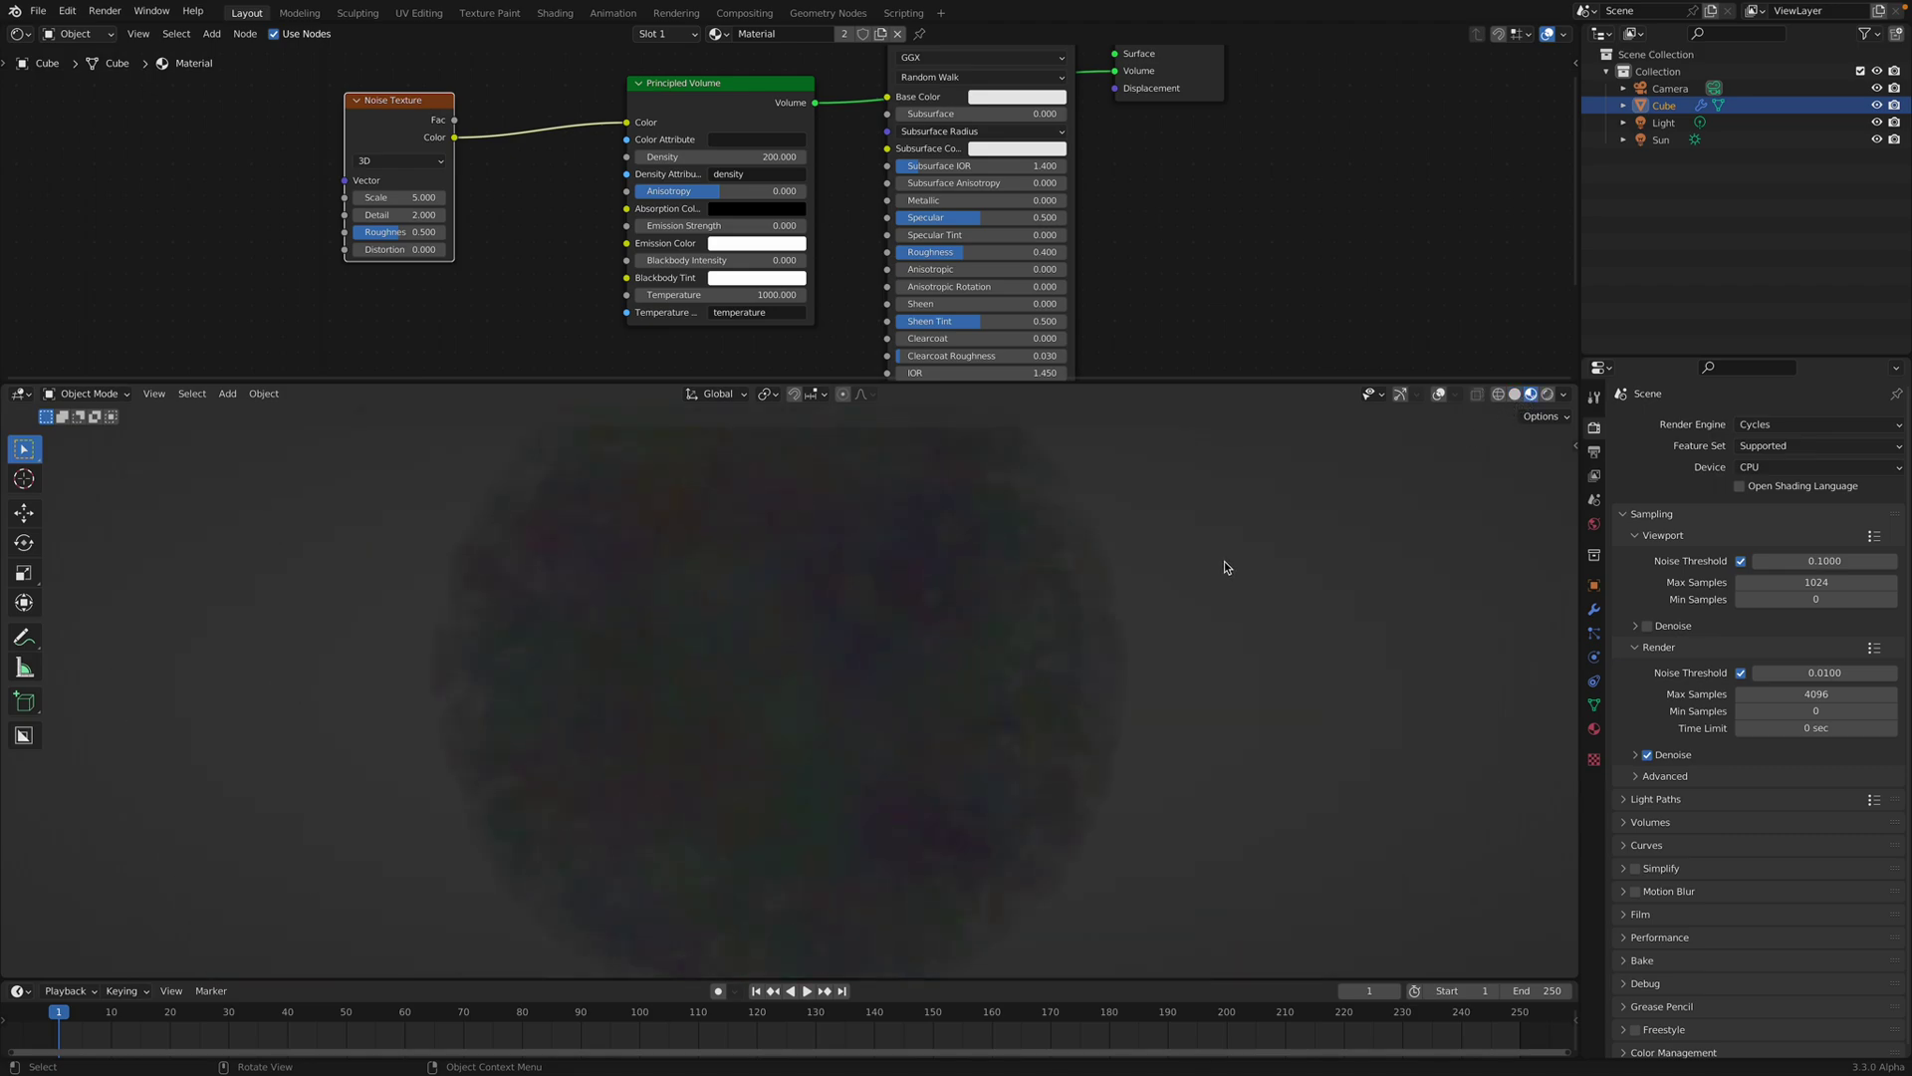
{"action": "left_click", "coordinate": [1516, 395]}
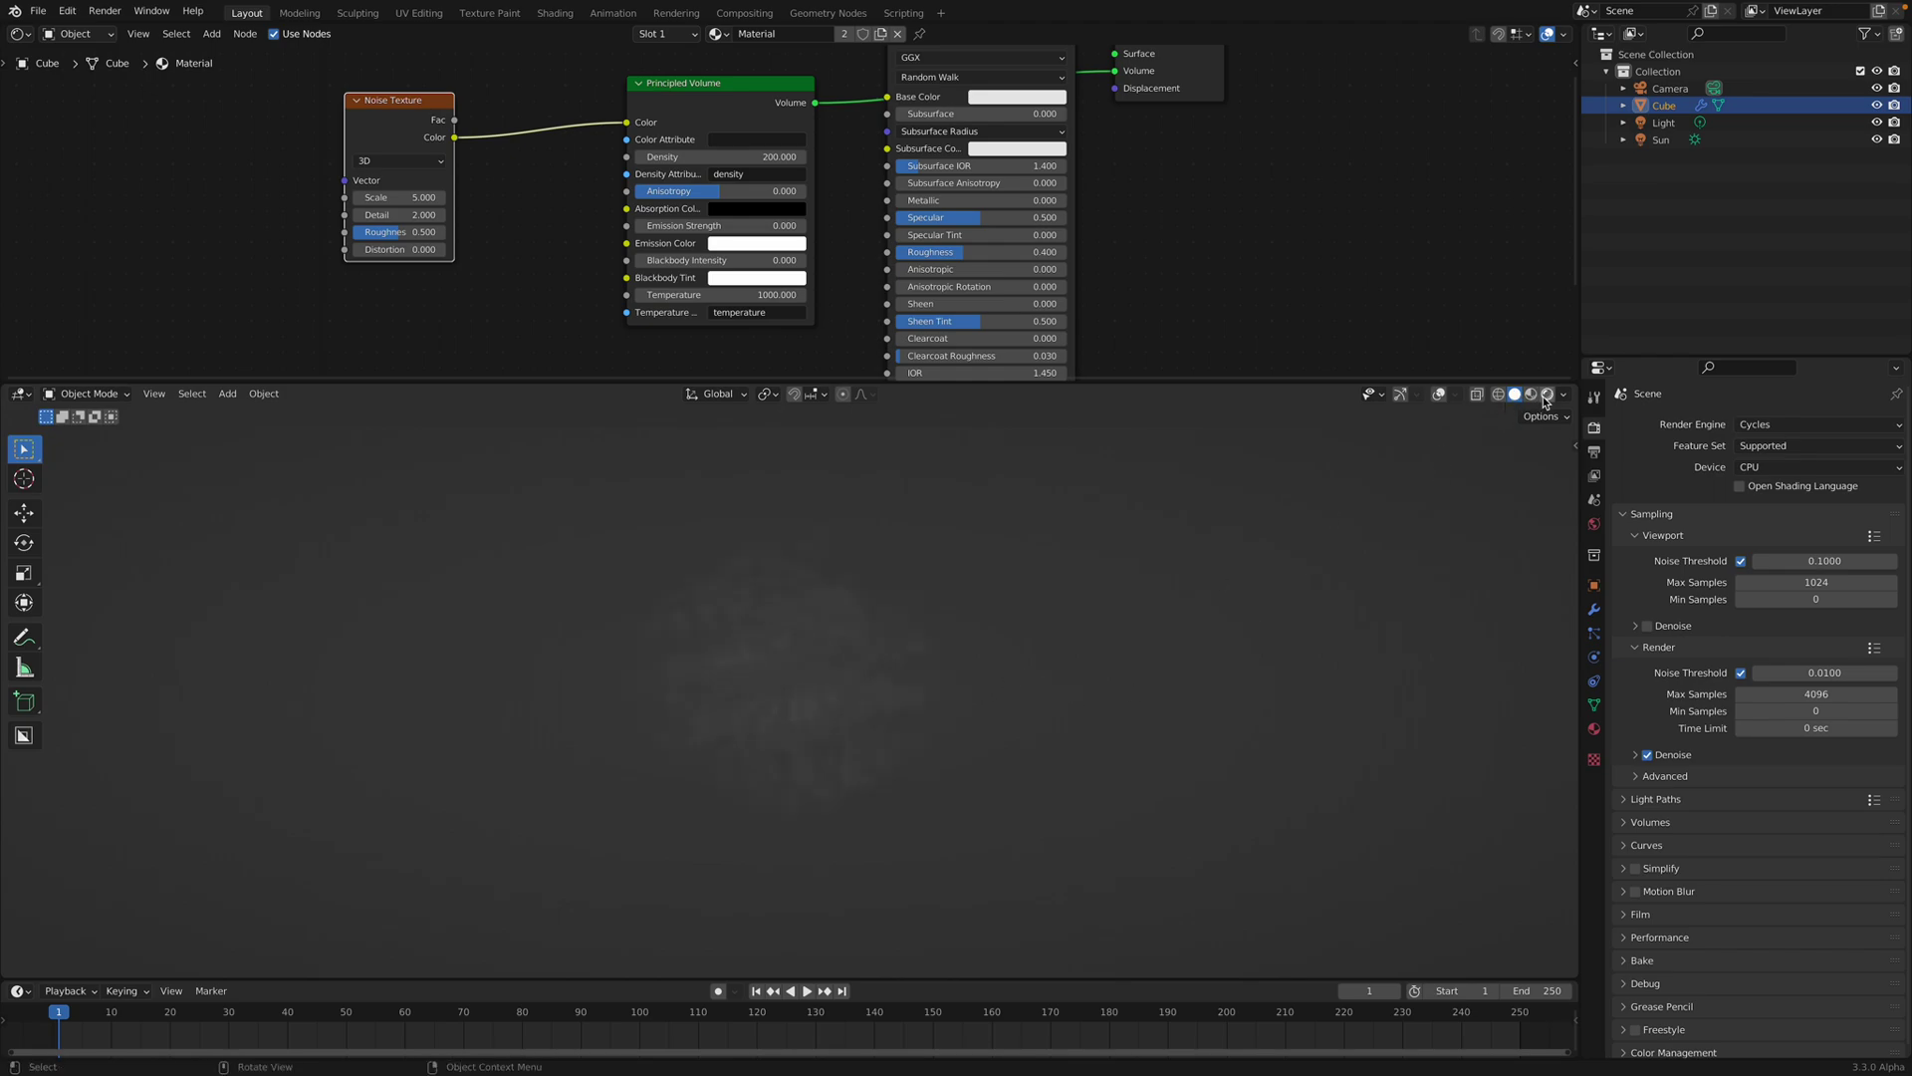
{"action": "left_click", "coordinate": [1546, 397]}
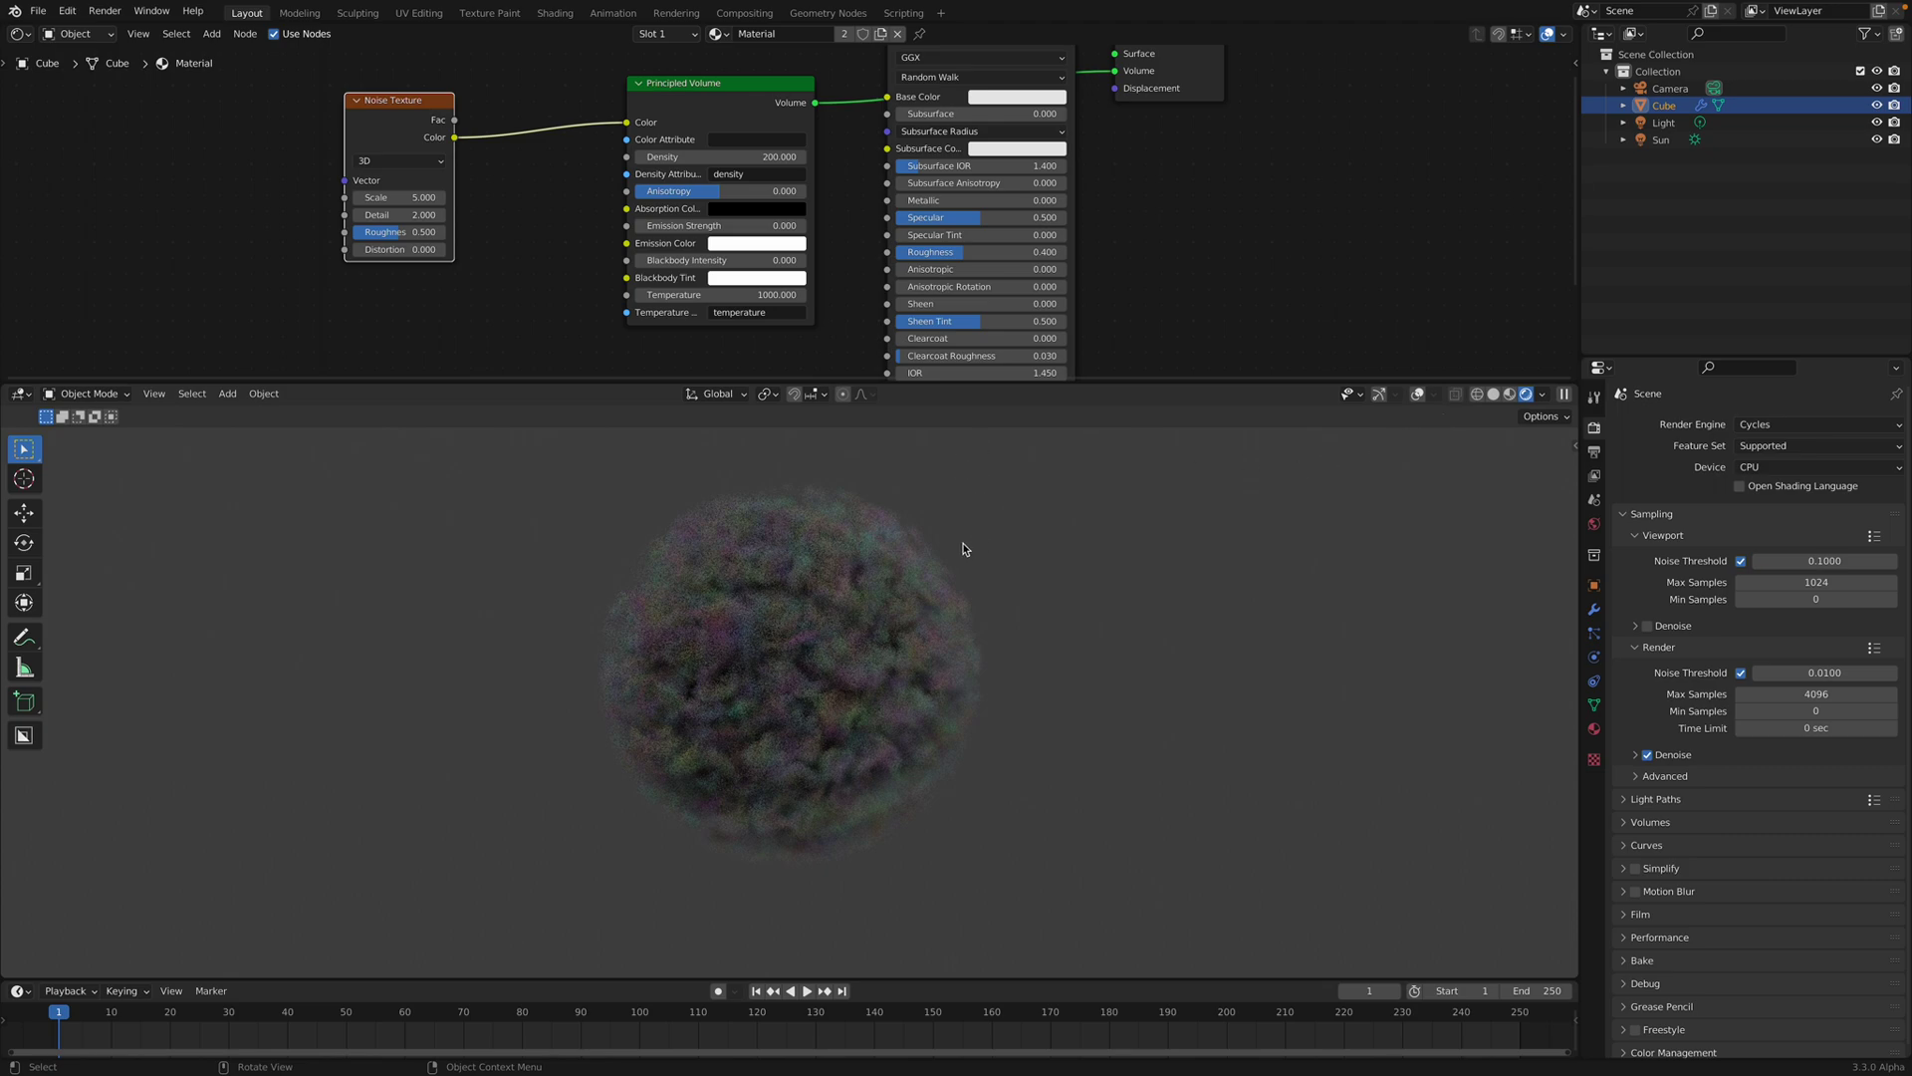
{"action": "scroll", "coordinate": [941, 583], "scroll_direction": "up", "scroll_amount": 2}
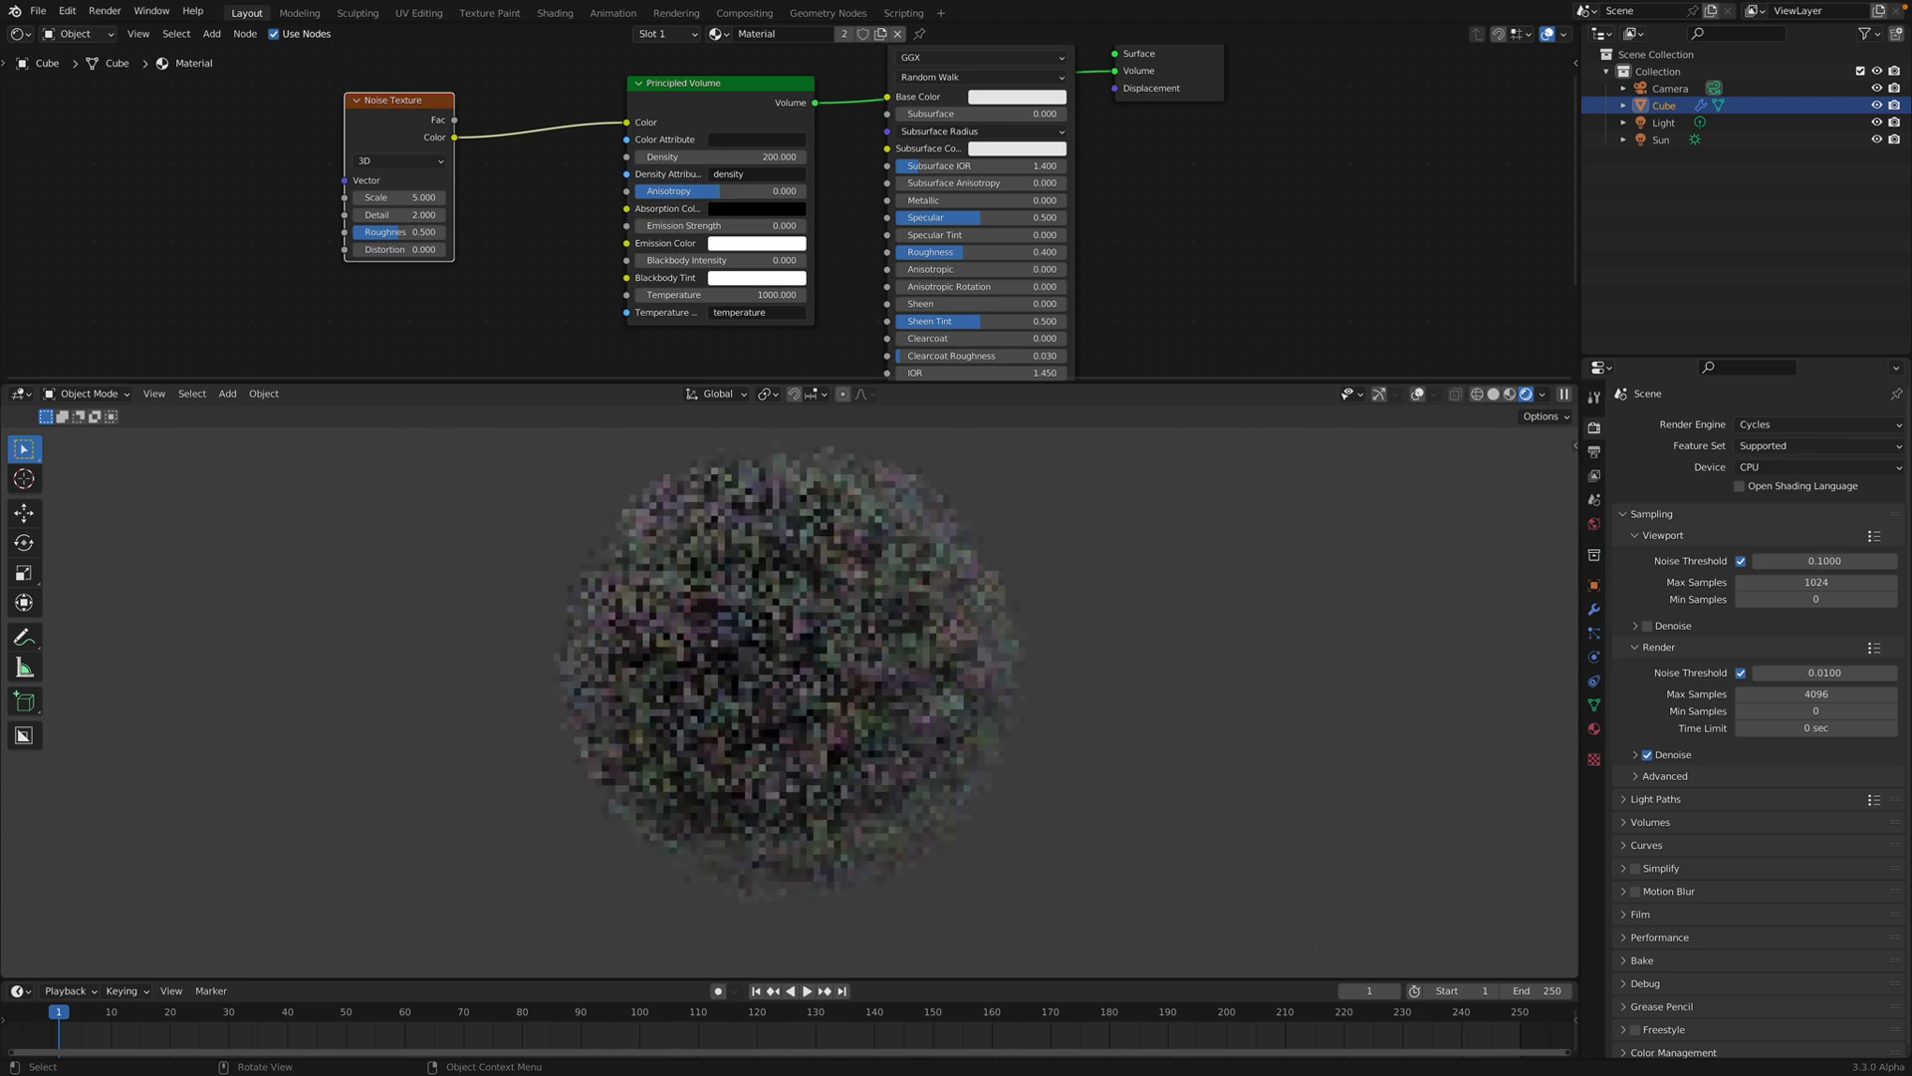